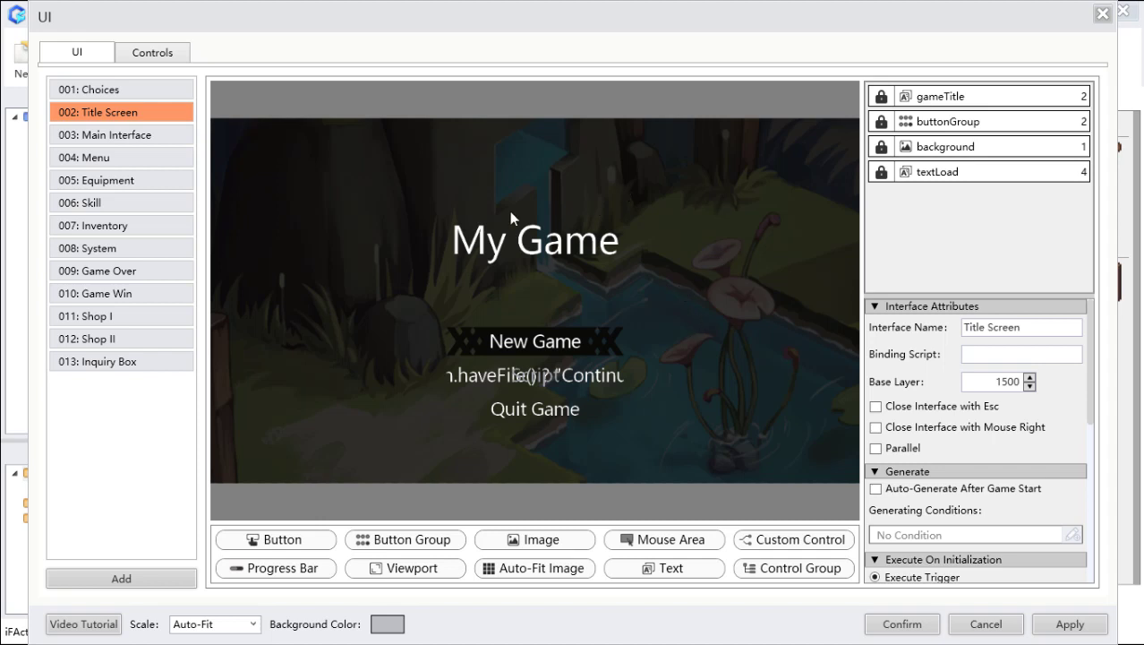
Step: Select the title screen's background, game title and button group one after another to examine their attributes
{"action": "left_click", "coordinate": [751, 269]}
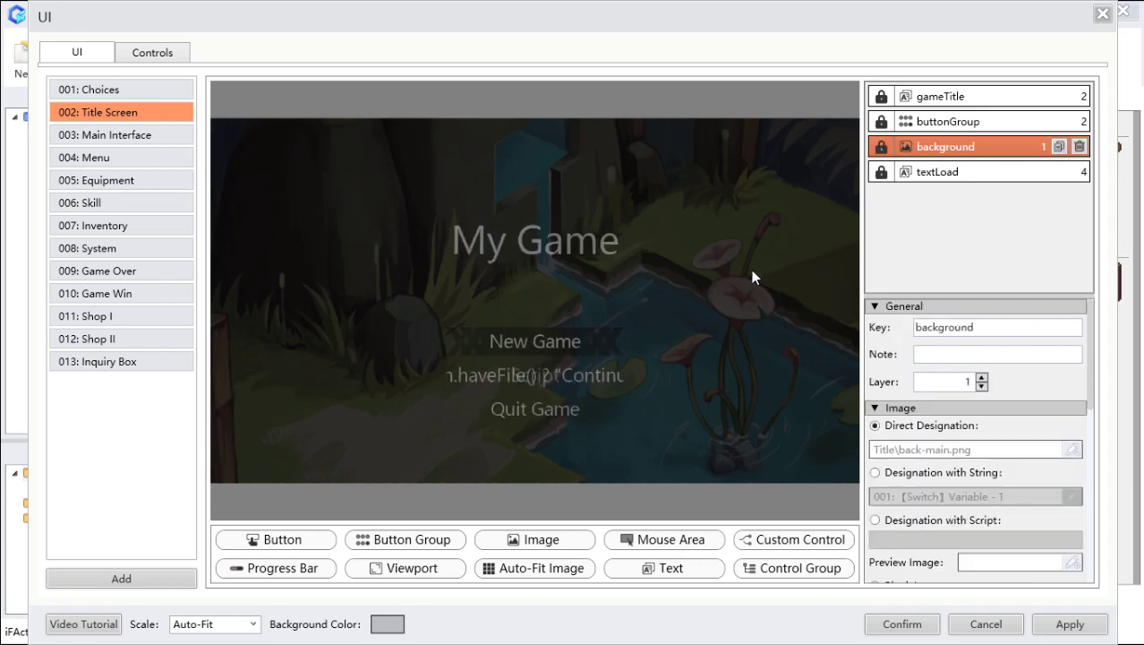
{"action": "left_click", "coordinate": [556, 250]}
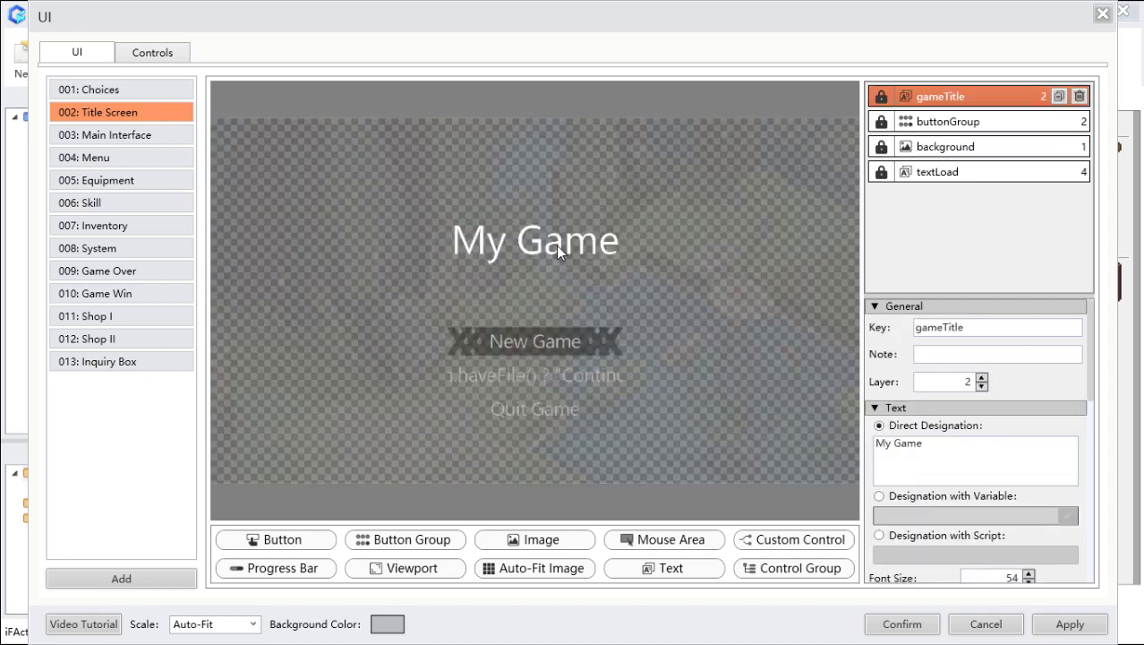
{"action": "left_click", "coordinate": [562, 352]}
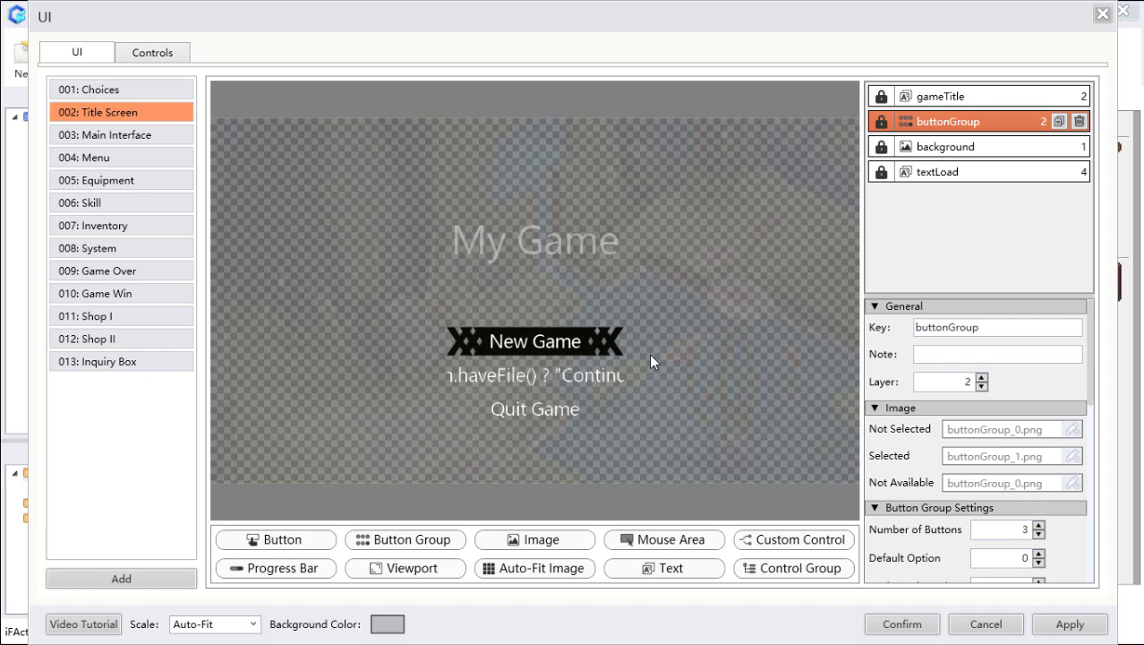
Step: Replace the title screen's background image with back-phone.png from the Menu folder
{"action": "left_click", "coordinate": [677, 316]}
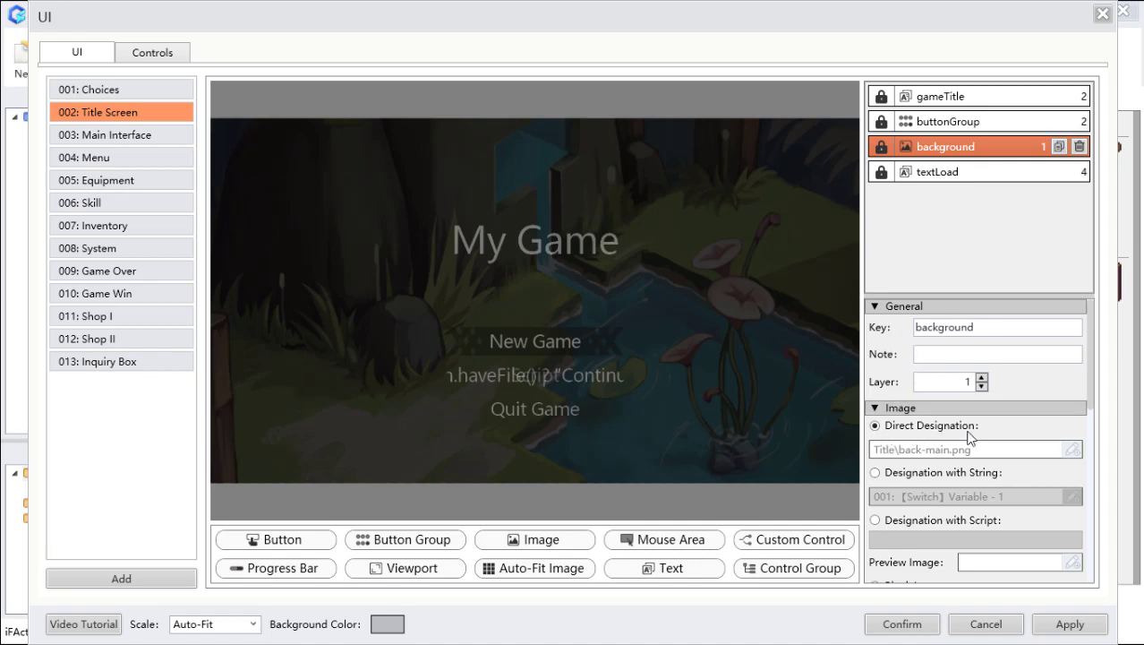
{"action": "left_click", "coordinate": [1073, 452]}
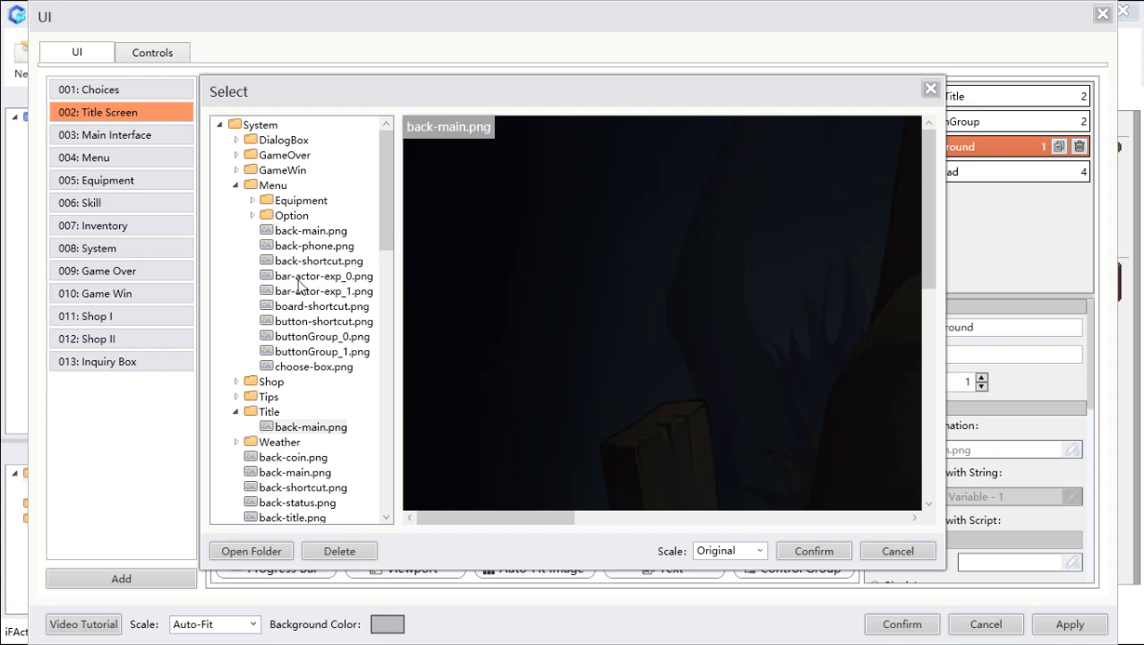
{"action": "left_click", "coordinate": [293, 273]}
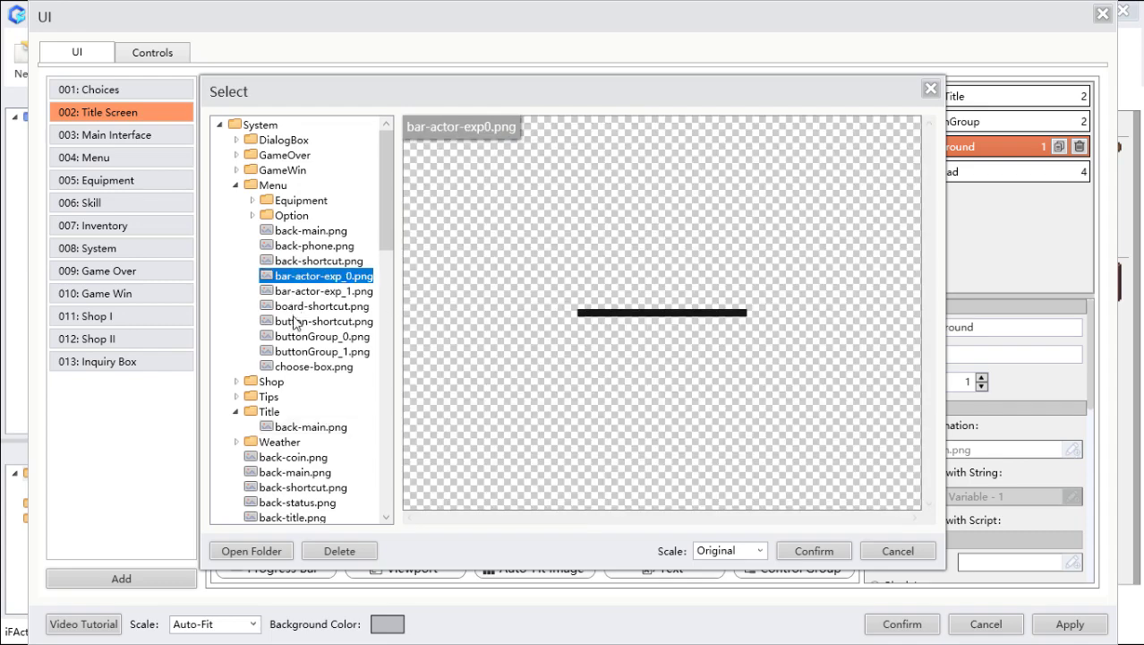
{"action": "left_click", "coordinate": [294, 322]}
{"action": "left_click", "coordinate": [298, 248]}
{"action": "left_click", "coordinate": [318, 261]}
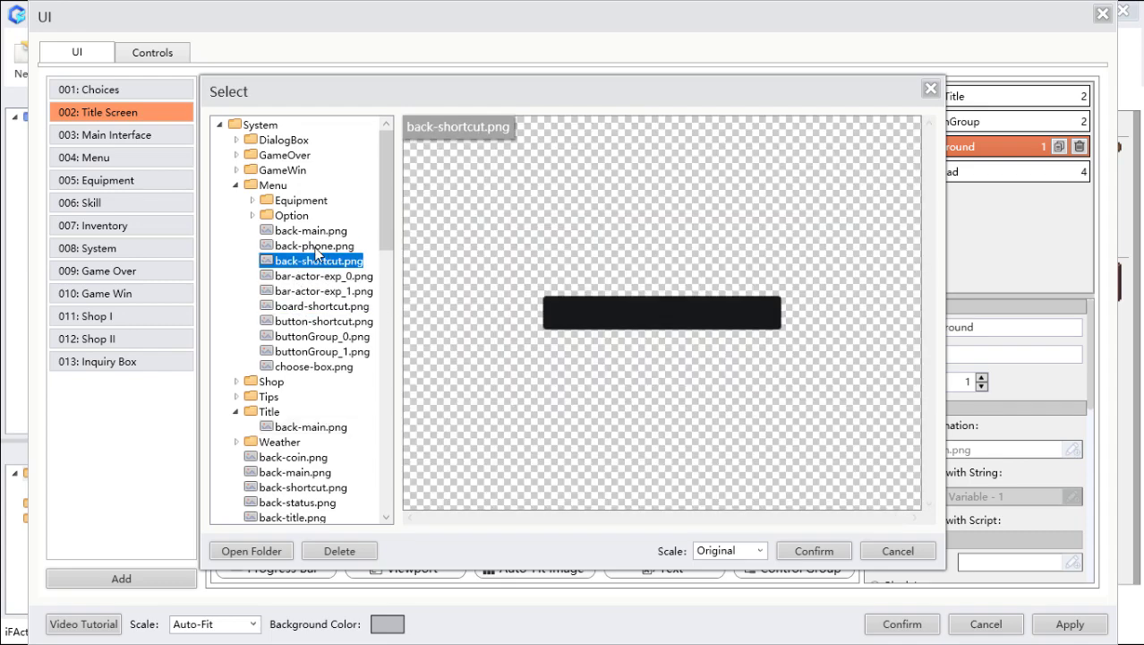
{"action": "left_click", "coordinate": [318, 246]}
{"action": "left_click", "coordinate": [811, 550]}
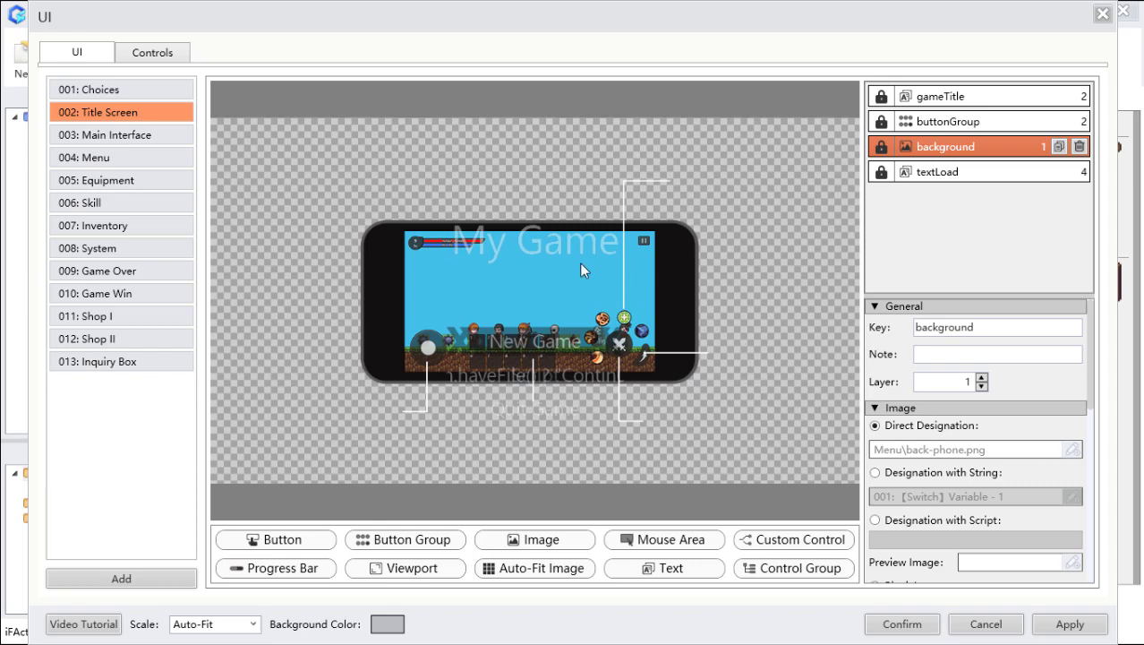
Step: Change the game title text to "My Great Game" and confirm the interface changes
{"action": "left_click", "coordinate": [538, 248]}
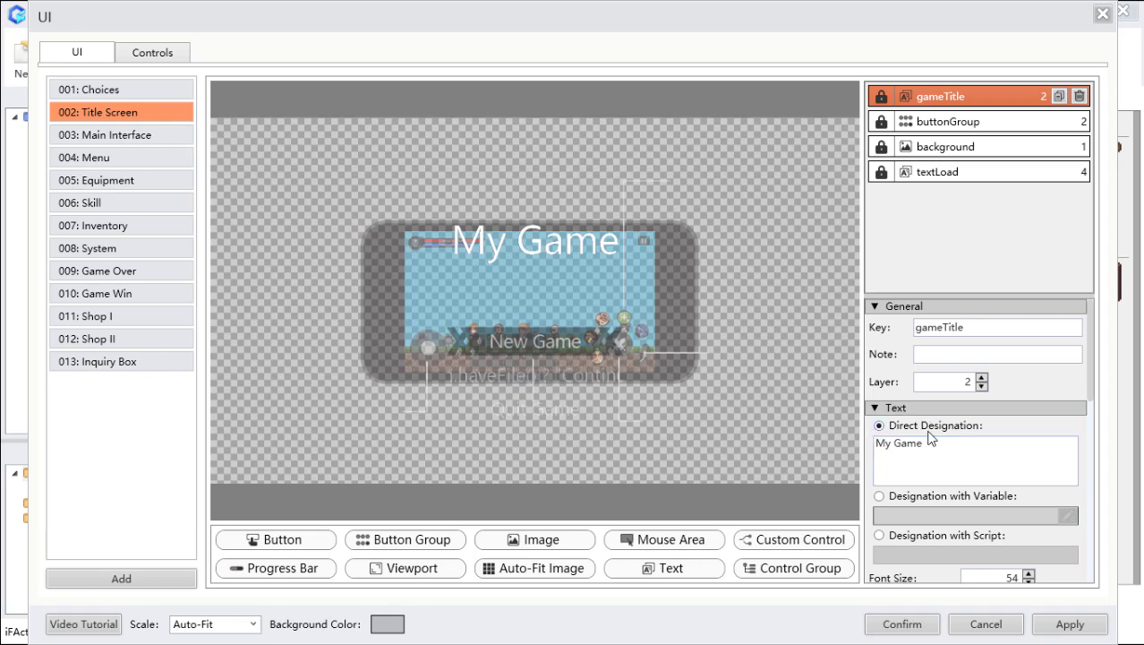
{"action": "left_click", "coordinate": [896, 443]}
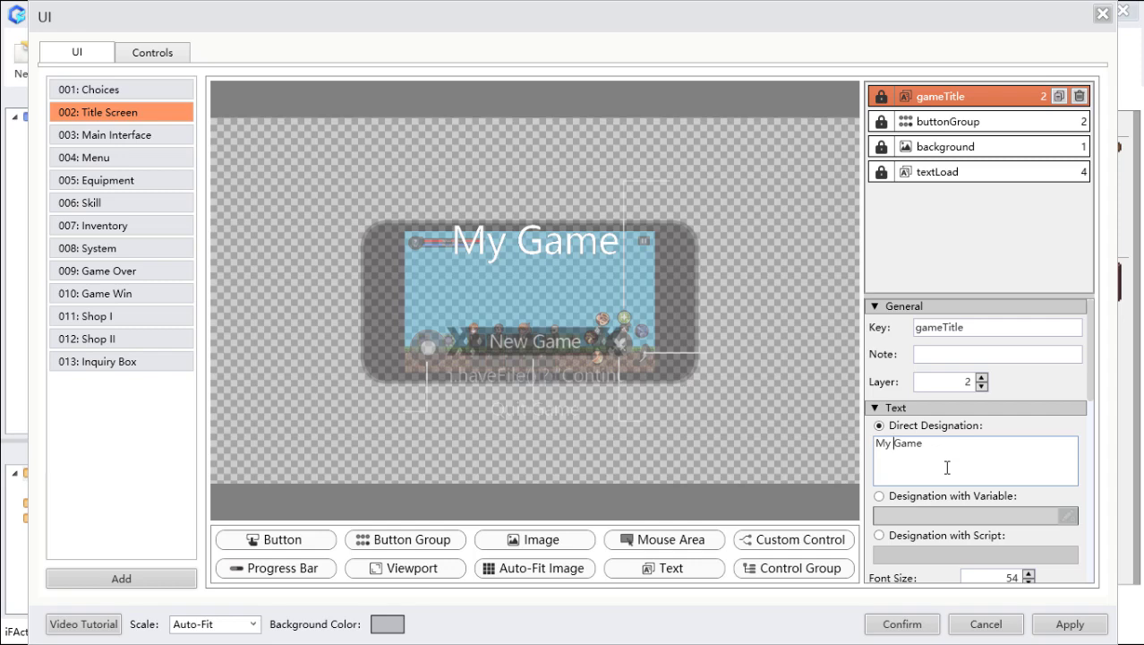
{"action": "type", "text": "G"}
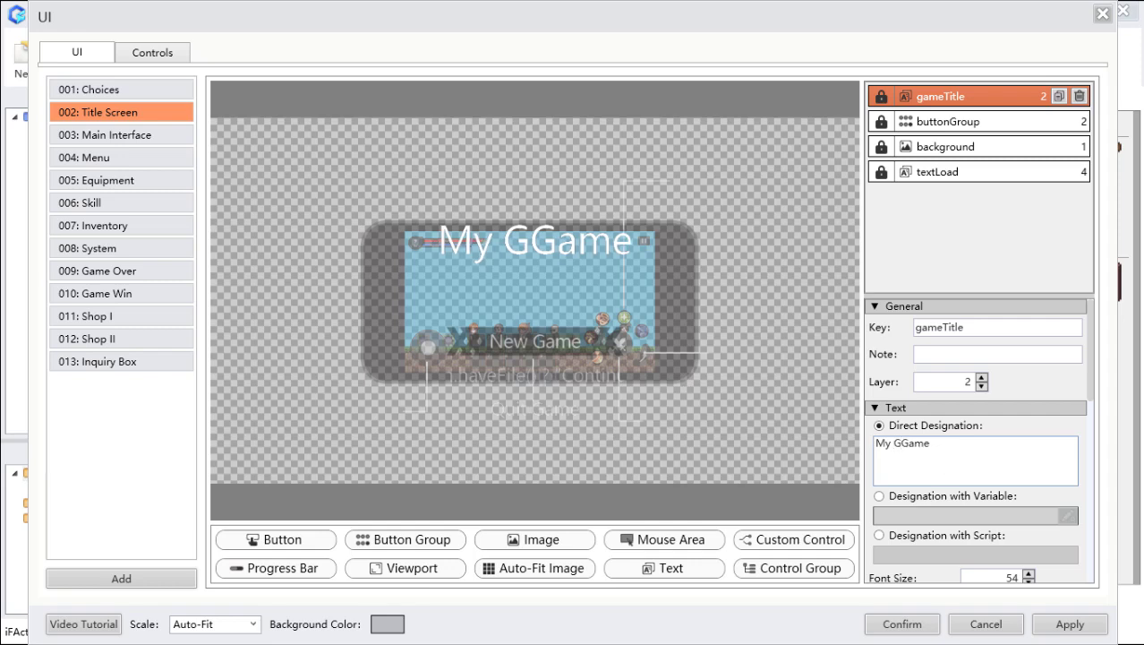
{"action": "type", "text": "re"}
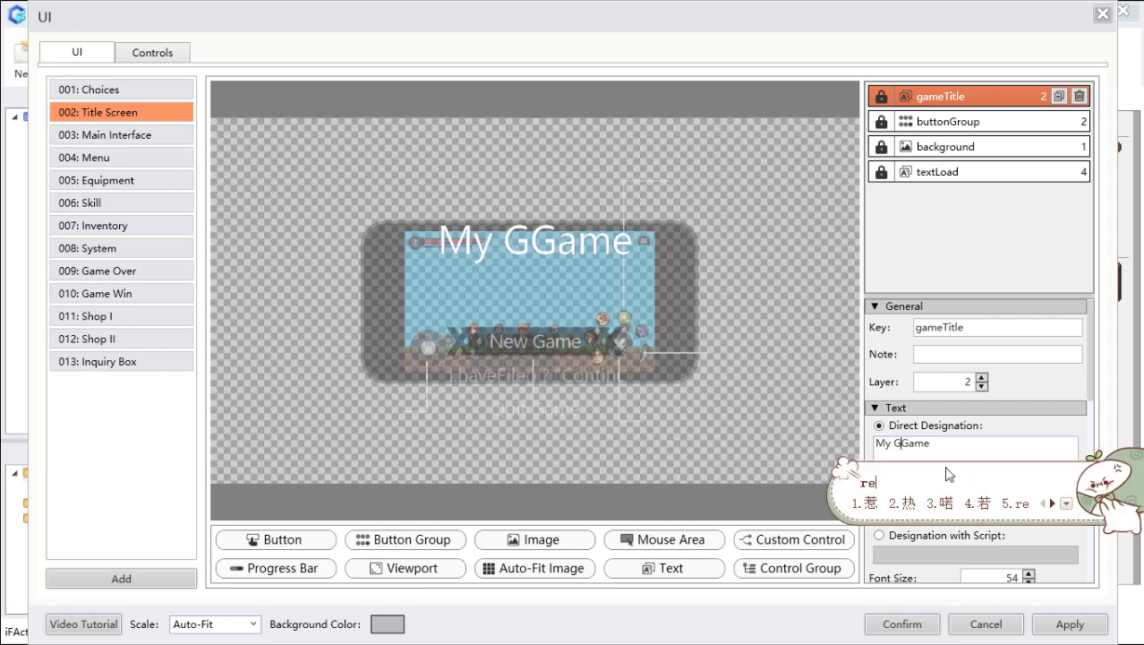
{"action": "type", "text": "at"}
{"action": "key", "text": "Return"}
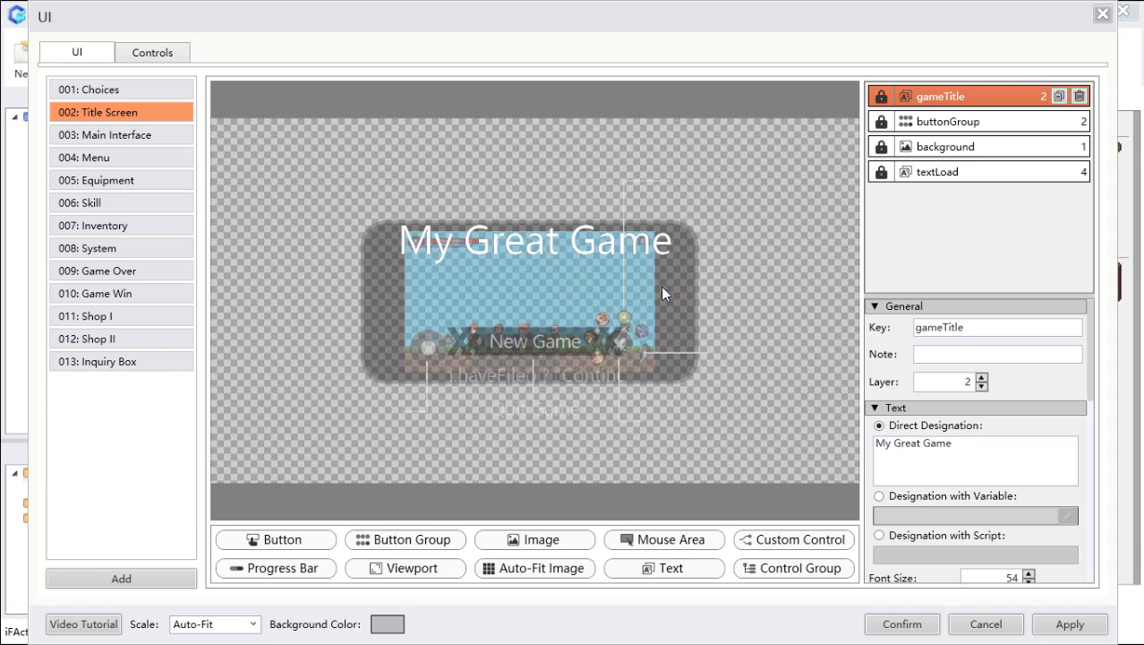
{"action": "left_click", "coordinate": [903, 622]}
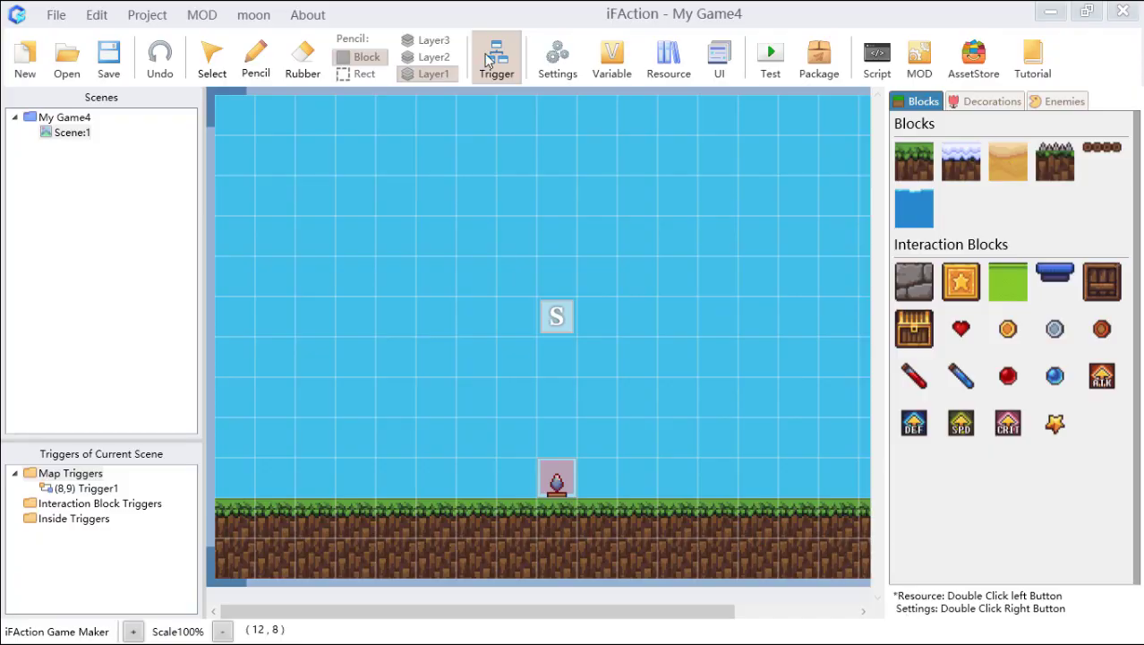
Step: Review the project's System settings, including the interface assignments, and close the dialog
{"action": "left_click", "coordinate": [562, 65]}
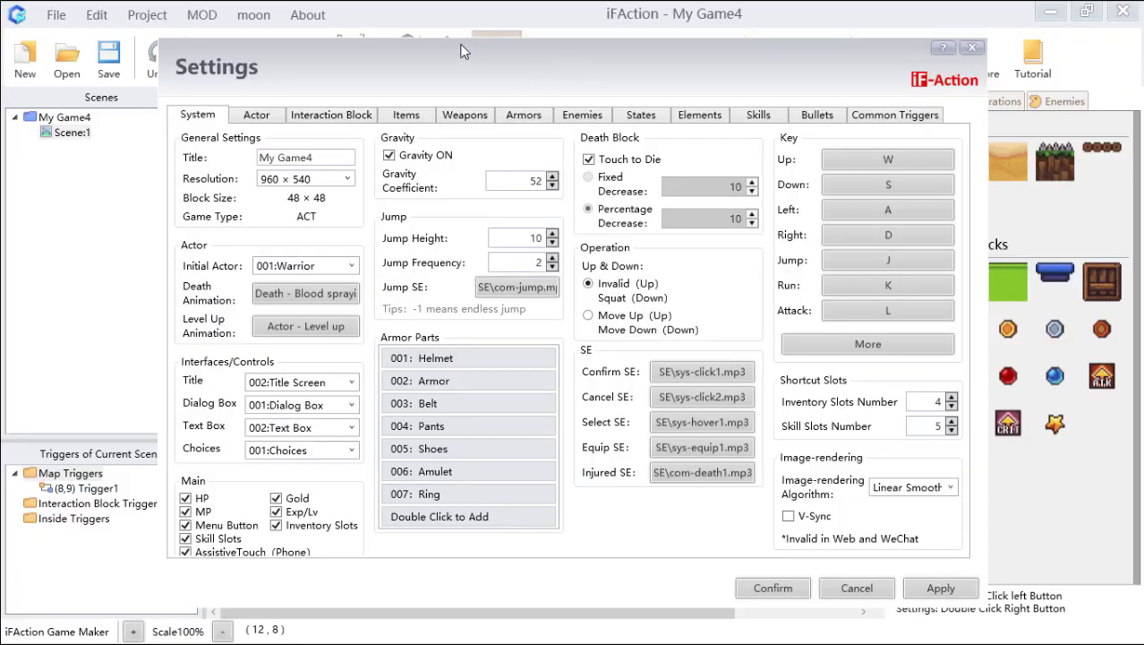
{"action": "left_click_drag", "start_coordinate": [463, 51], "coordinate": [531, 49]}
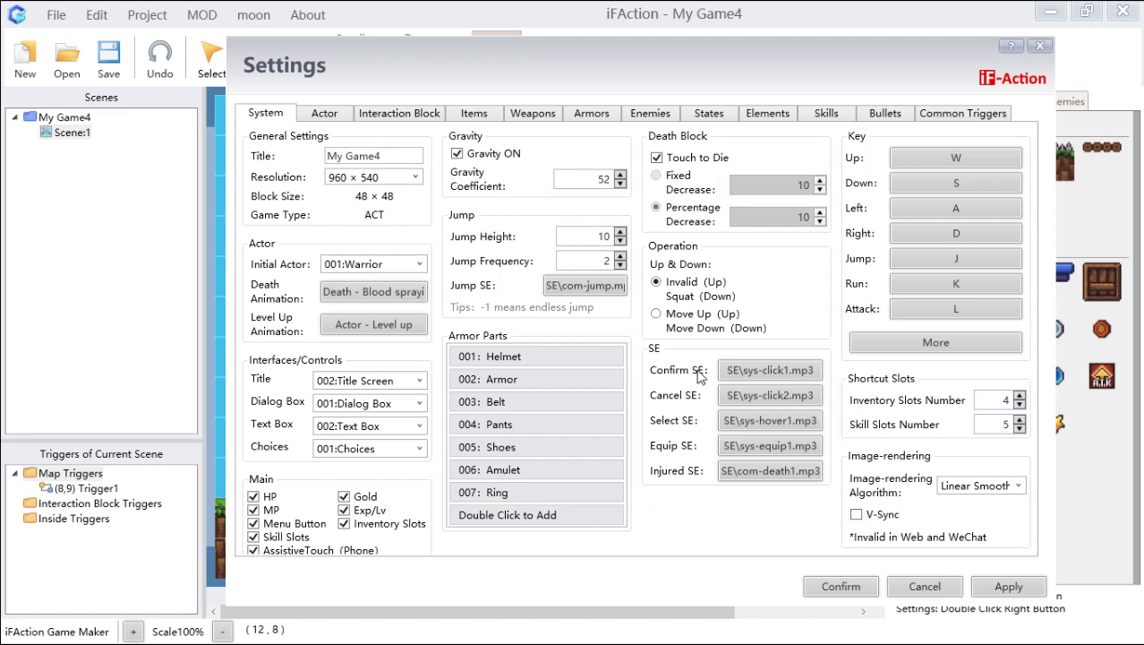
{"action": "left_click", "coordinate": [825, 580]}
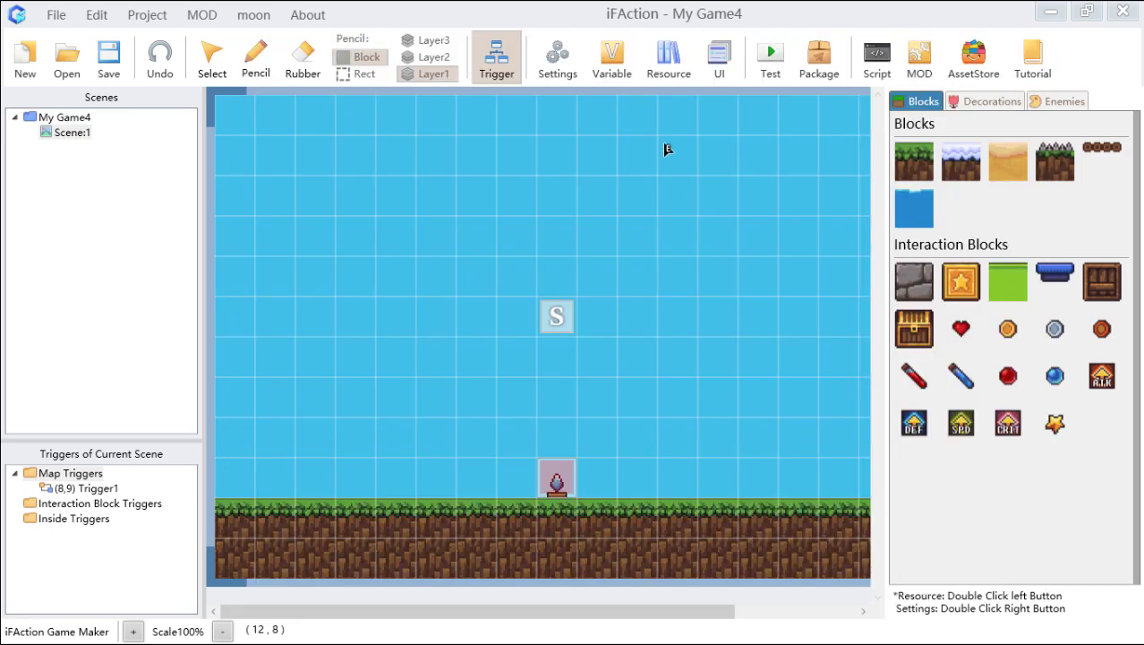
Step: Reopen the UI editor and move the game title up and left to about X -238, Y -186
{"action": "left_click", "coordinate": [721, 61]}
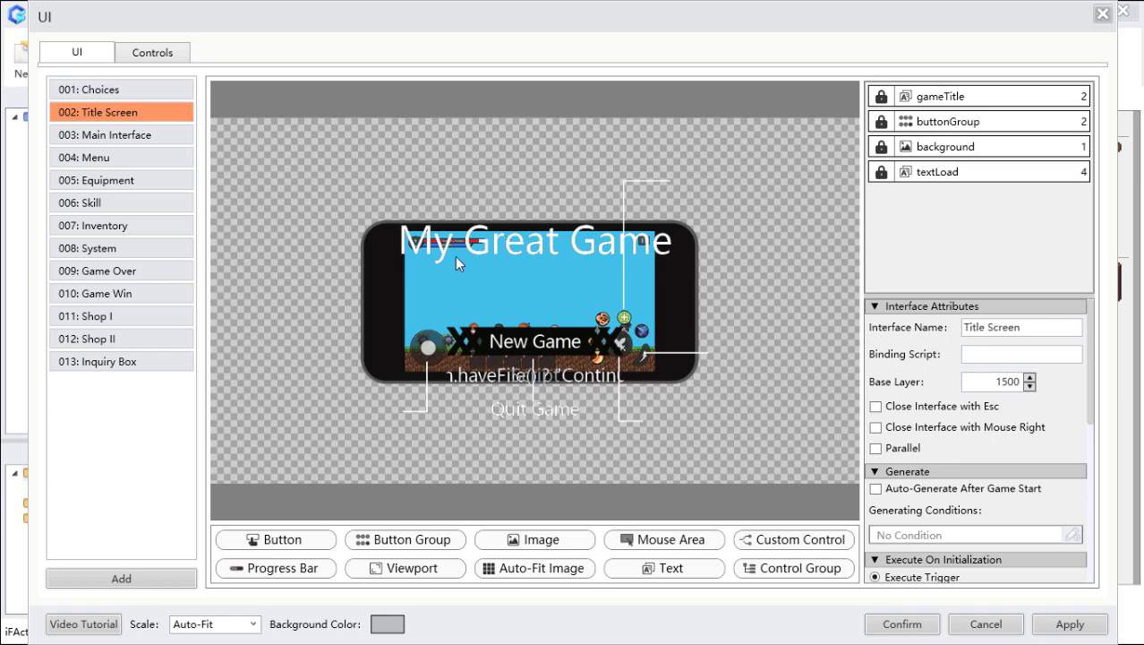
{"action": "left_click", "coordinate": [667, 247]}
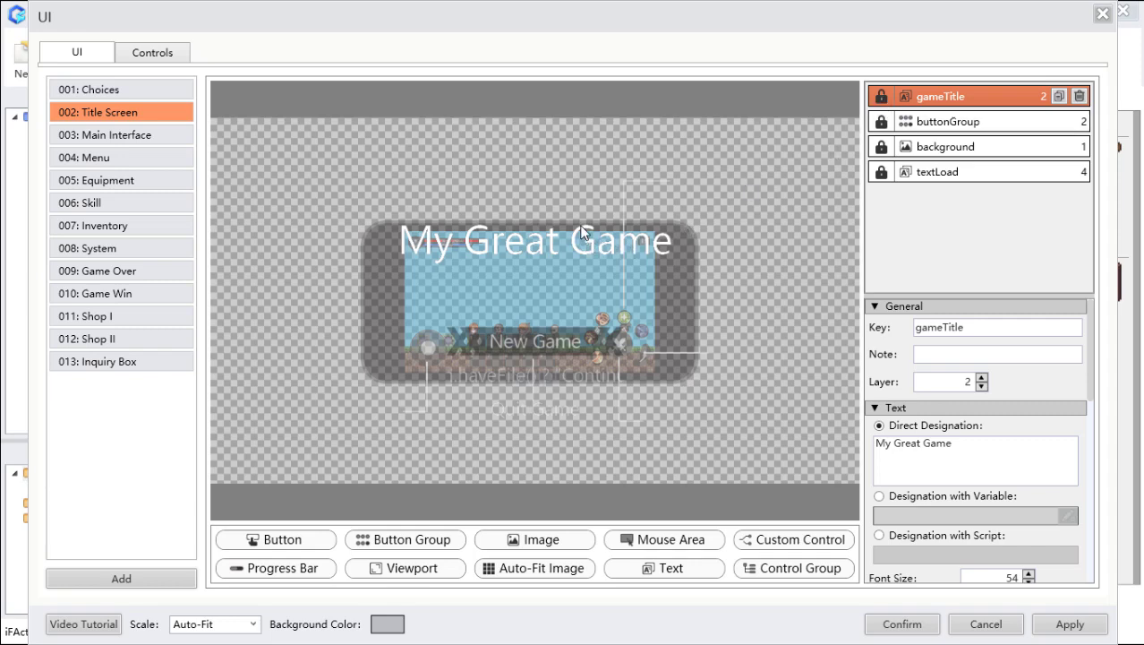
{"action": "left_click_drag", "start_coordinate": [553, 236], "coordinate": [423, 159]}
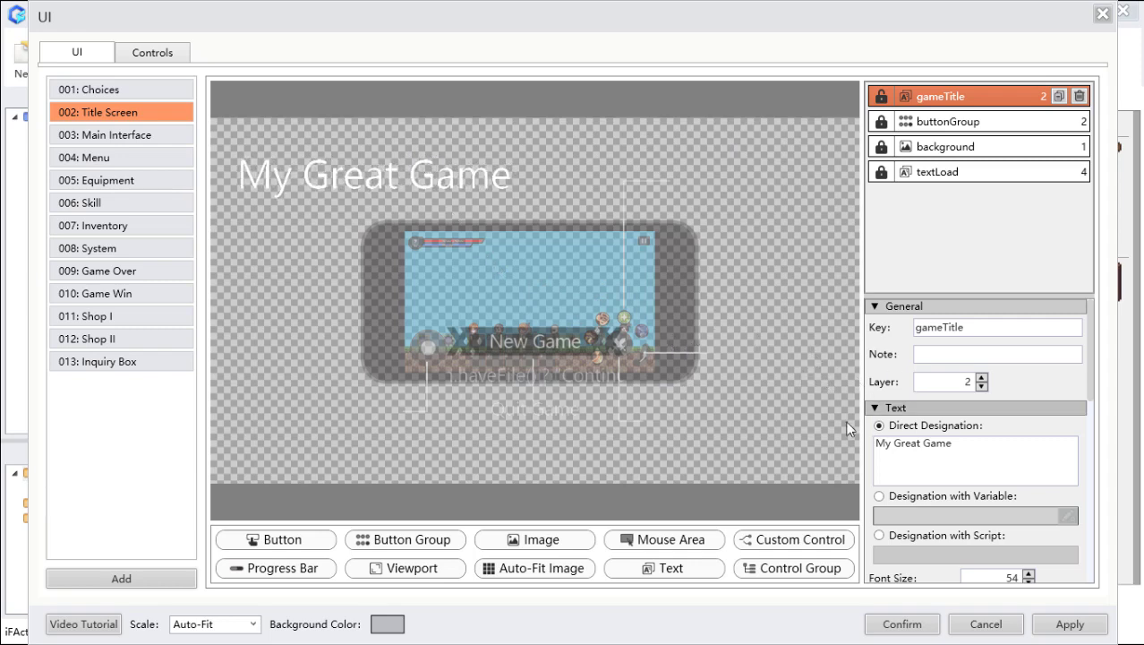
Step: Fine-tune the game title's coordinates, placing it above the phone image at about X -221, Y -211
{"action": "scroll", "coordinate": [986, 428], "scroll_direction": "down", "scroll_amount": 4}
{"action": "scroll", "coordinate": [986, 428], "scroll_direction": "down", "scroll_amount": 2}
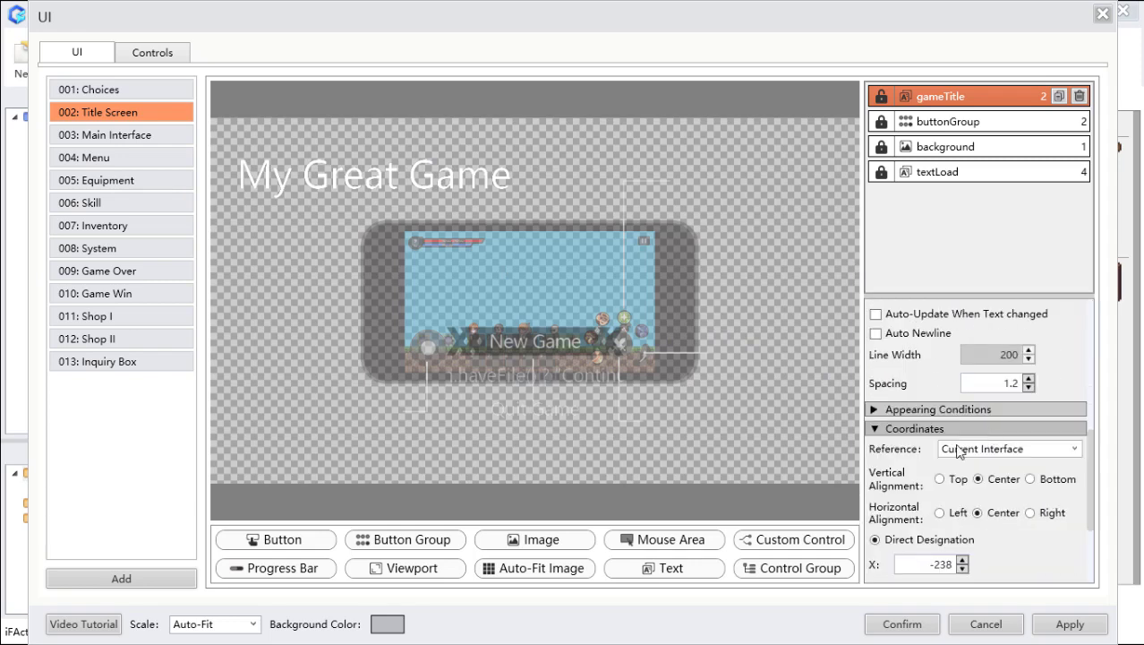
{"action": "scroll", "coordinate": [941, 501], "scroll_direction": "down", "scroll_amount": 1}
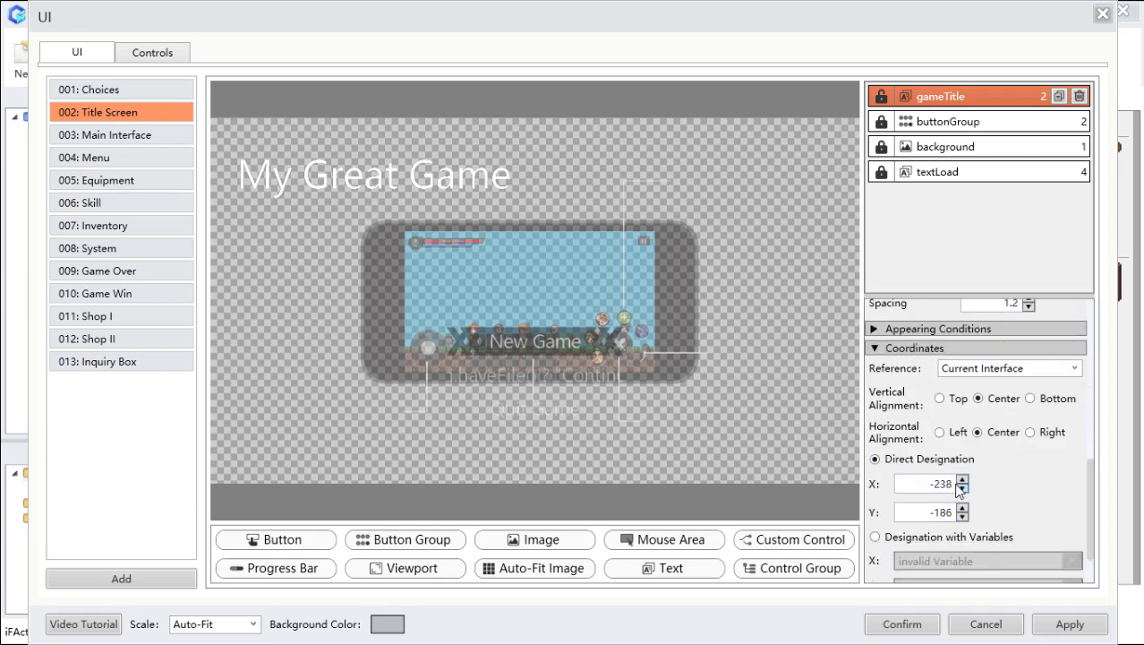
{"action": "left_click", "coordinate": [962, 480]}
{"action": "left_click", "coordinate": [962, 480]}
{"action": "left_click_drag", "start_coordinate": [962, 481], "coordinate": [962, 515]}
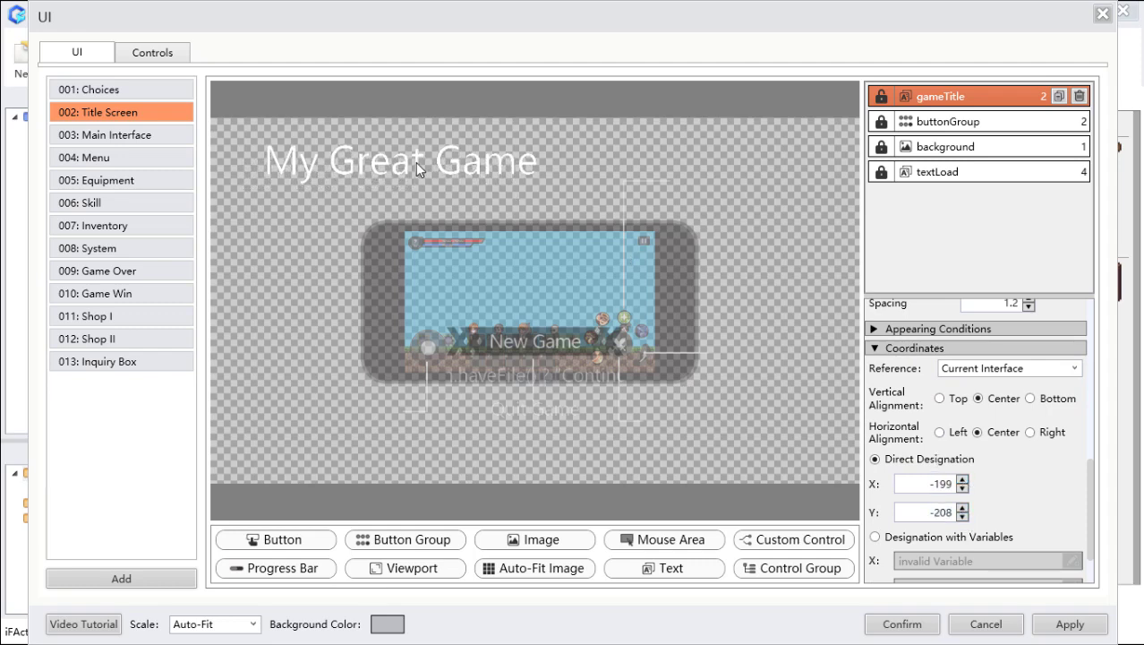
{"action": "mouse_move", "coordinate": [415, 162]}
{"action": "left_mouse_down"}
{"action": "mouse_move", "coordinate": [390, 168]}
{"action": "mouse_move", "coordinate": [501, 163]}
{"action": "mouse_move", "coordinate": [445, 150]}
{"action": "mouse_move", "coordinate": [397, 171]}
{"action": "mouse_move", "coordinate": [400, 159]}
{"action": "left_mouse_up"}
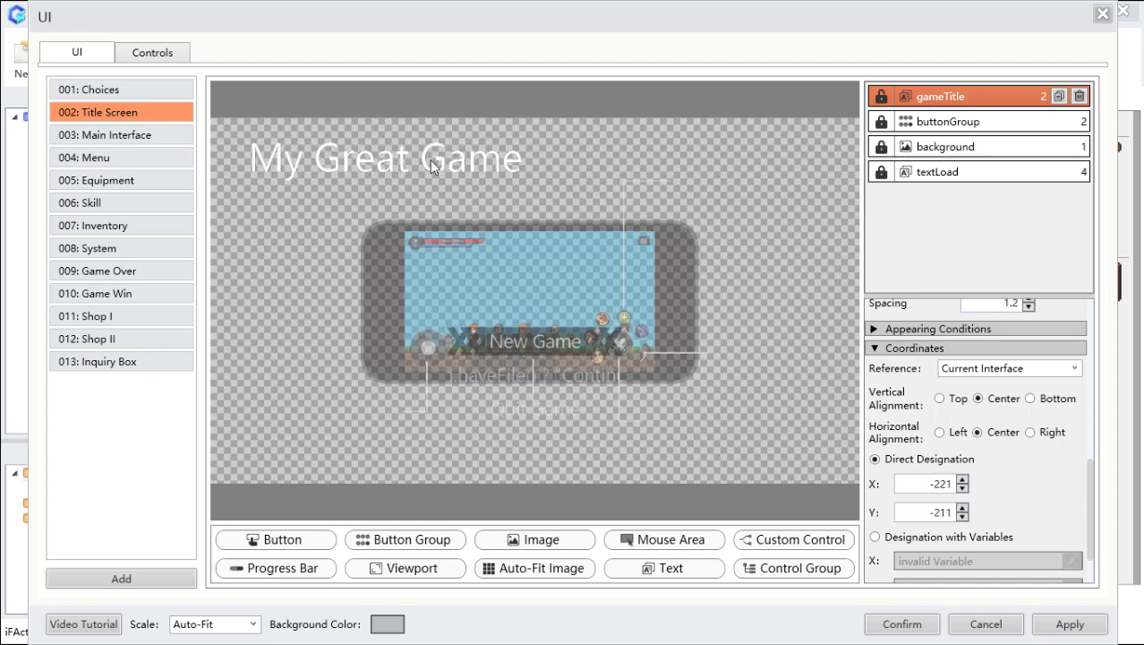
Step: Examine the coordinate settings of the button group and of the textLoad element
{"action": "left_click", "coordinate": [567, 351]}
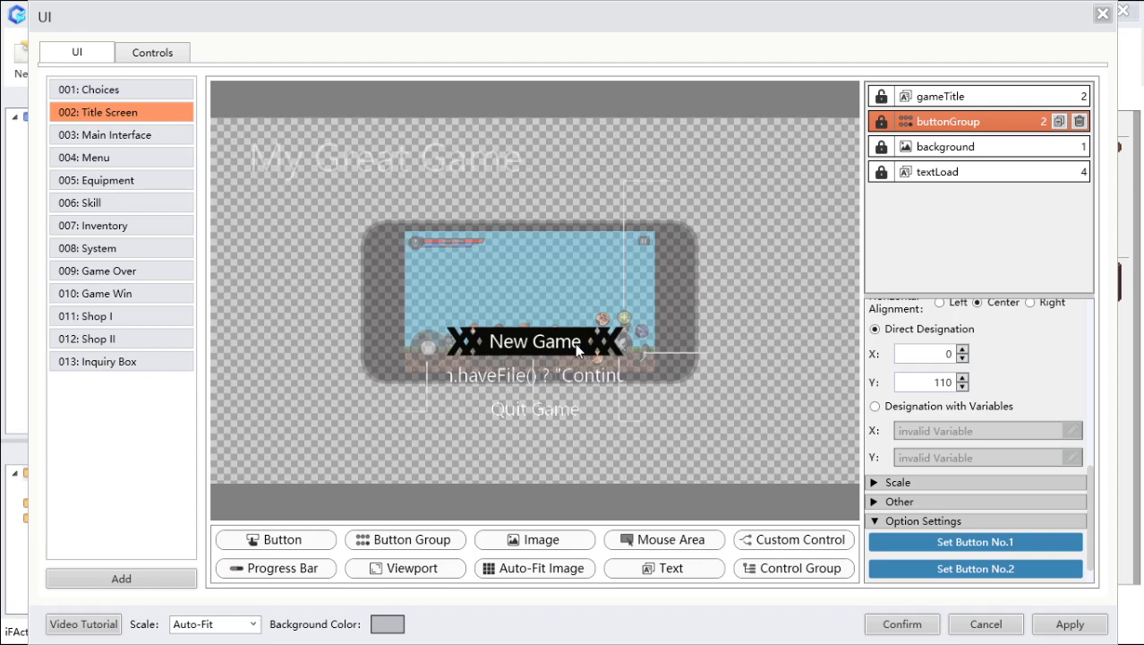
{"action": "left_click", "coordinate": [545, 379]}
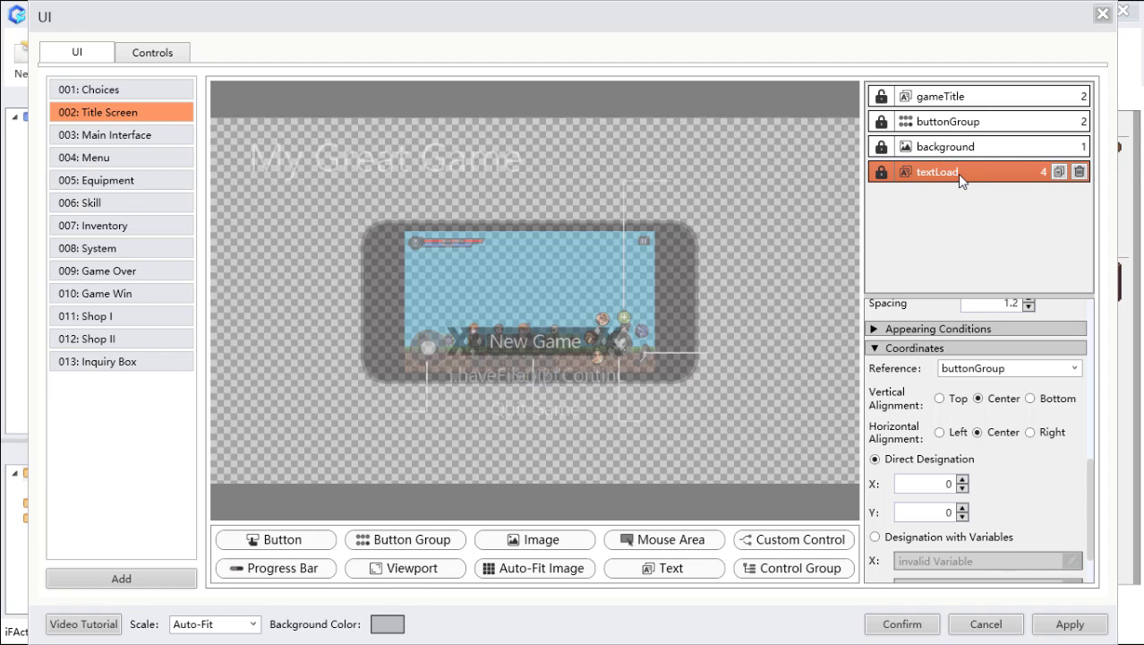
{"action": "scroll", "coordinate": [977, 474], "scroll_direction": "down", "scroll_amount": 2}
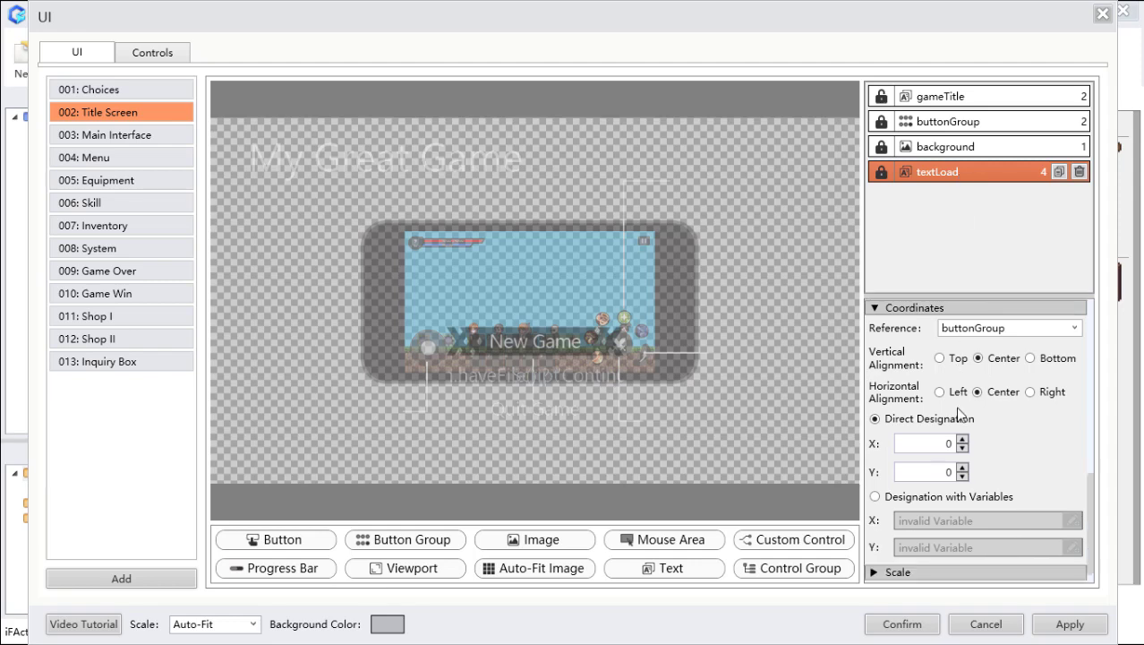
Step: In the button group's second button, replace "Continue" in the text script with "Load Game" and confirm
{"action": "left_click", "coordinate": [567, 334]}
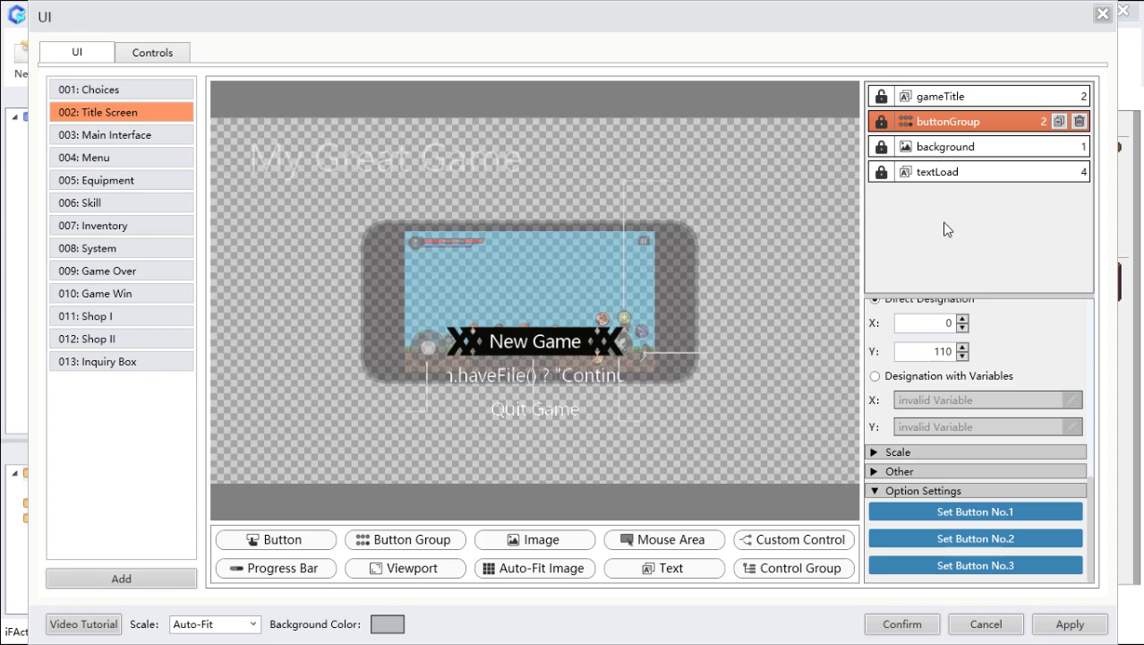
{"action": "left_click", "coordinate": [943, 538]}
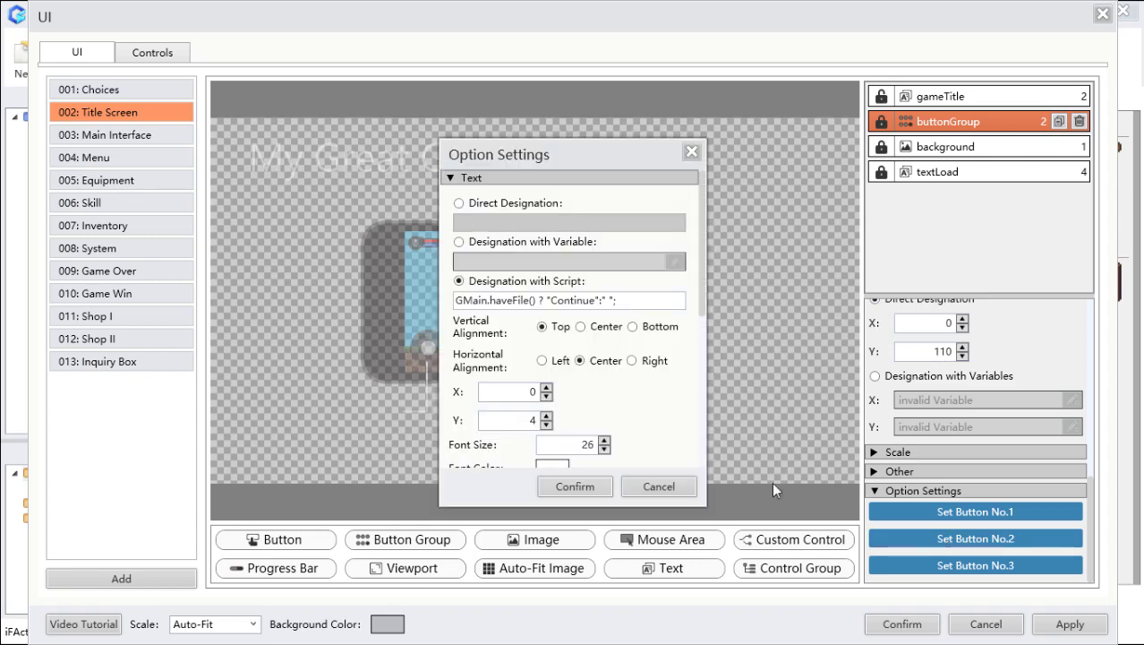
{"action": "double_click", "coordinate": [574, 301]}
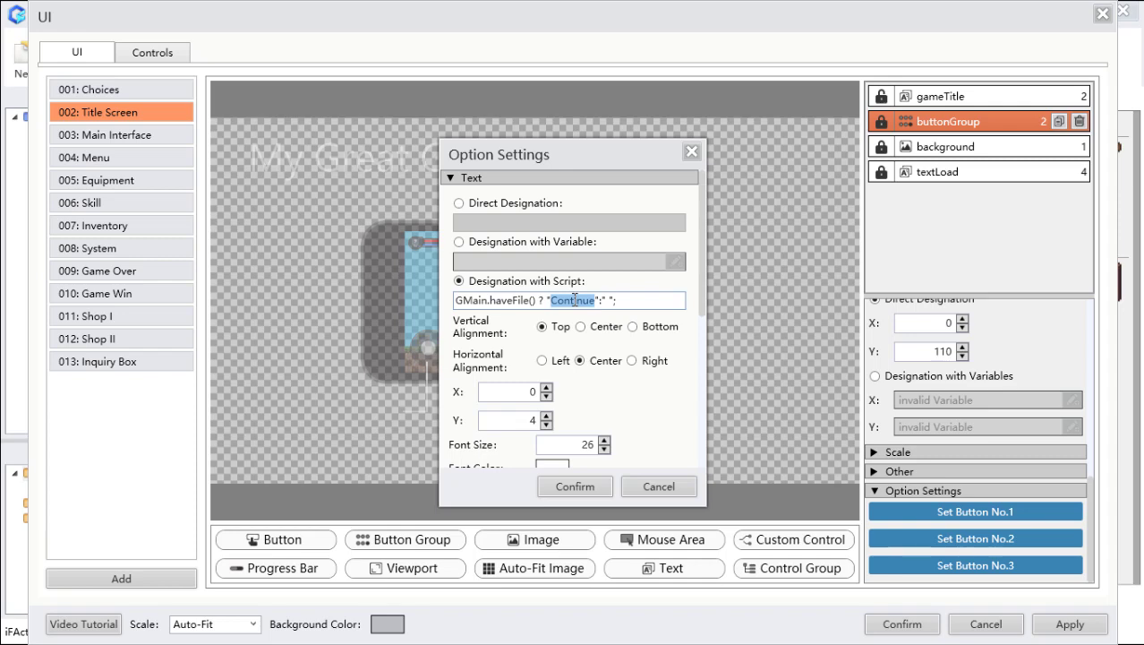
{"action": "type", "text": "Load"}
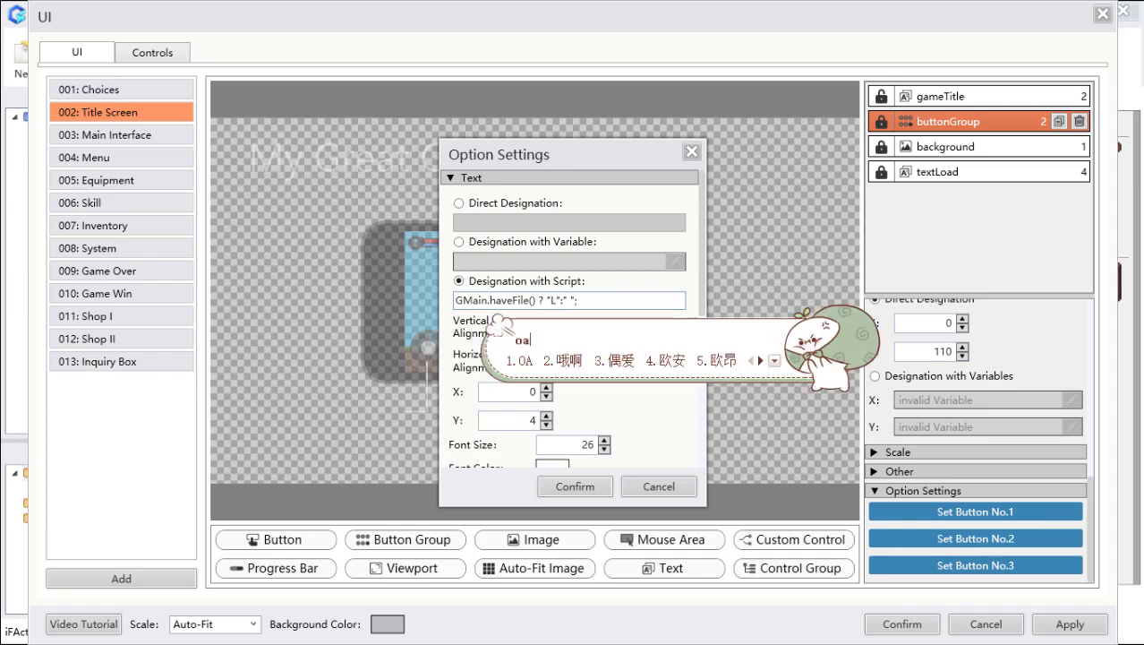
{"action": "type", "text": " Game"}
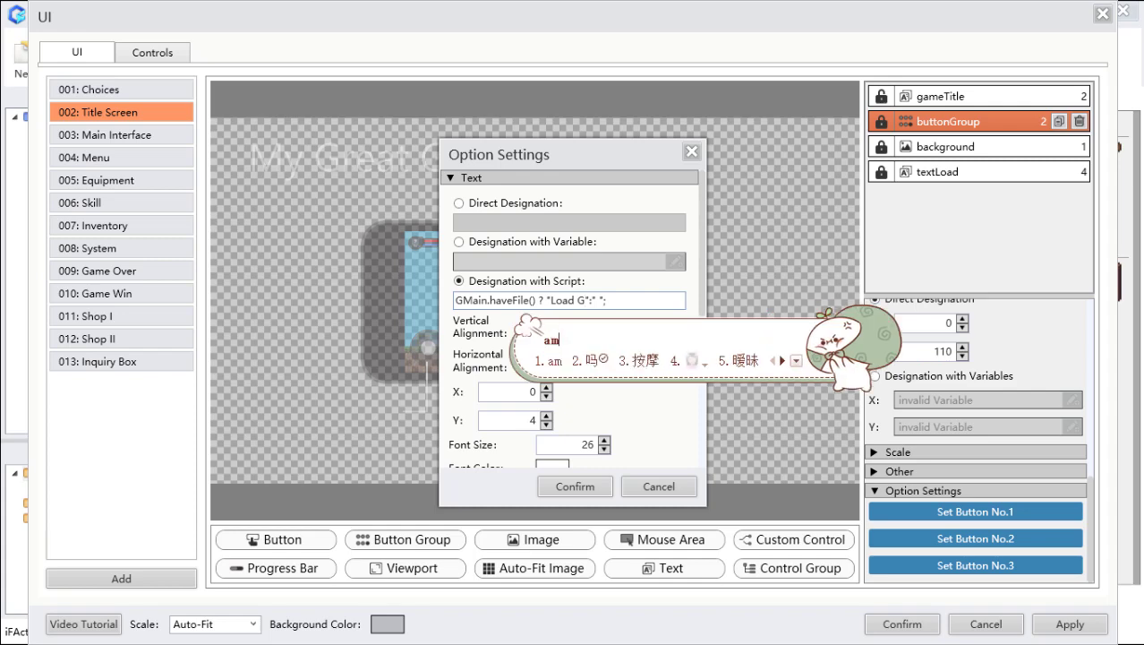
{"action": "left_click", "coordinate": [574, 485]}
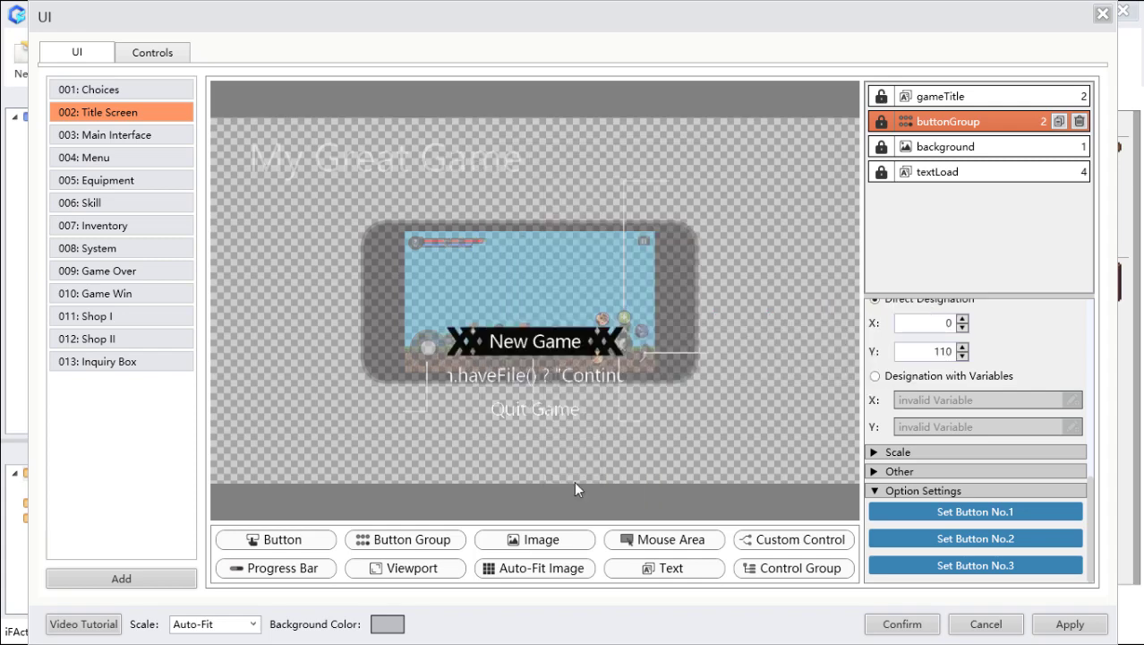
Step: Replace "Continue" with "Load Game" in the textLoad element's text script and confirm the interface changes
{"action": "left_click", "coordinate": [935, 173]}
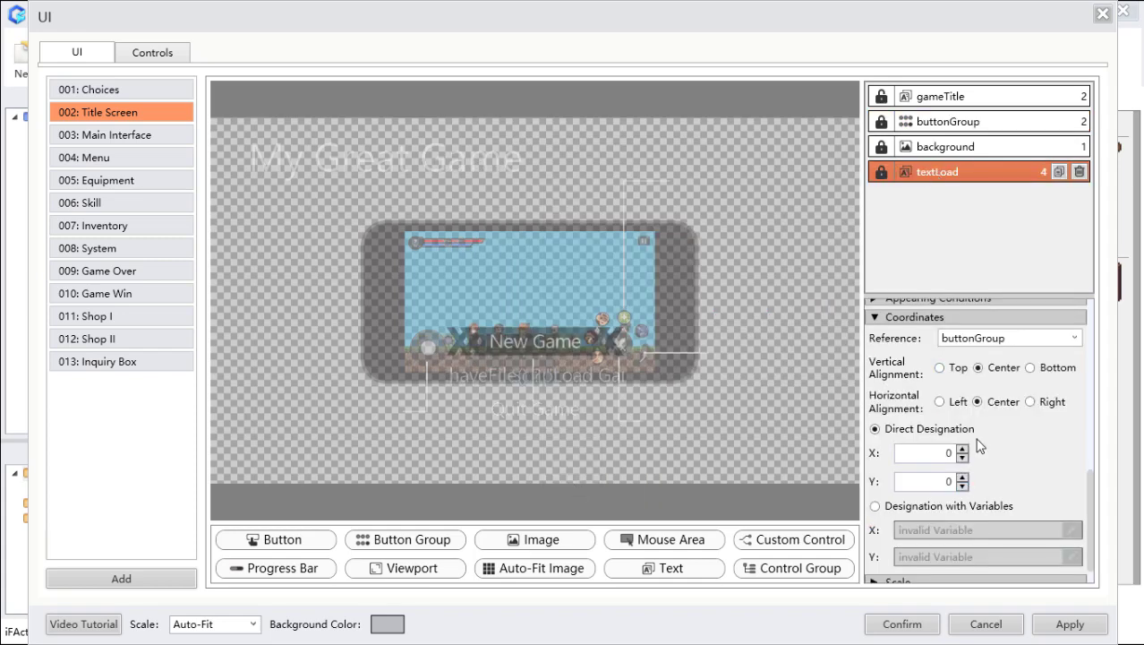
{"action": "scroll", "coordinate": [976, 439], "scroll_direction": "up", "scroll_amount": 5}
{"action": "scroll", "coordinate": [978, 439], "scroll_direction": "up", "scroll_amount": 3}
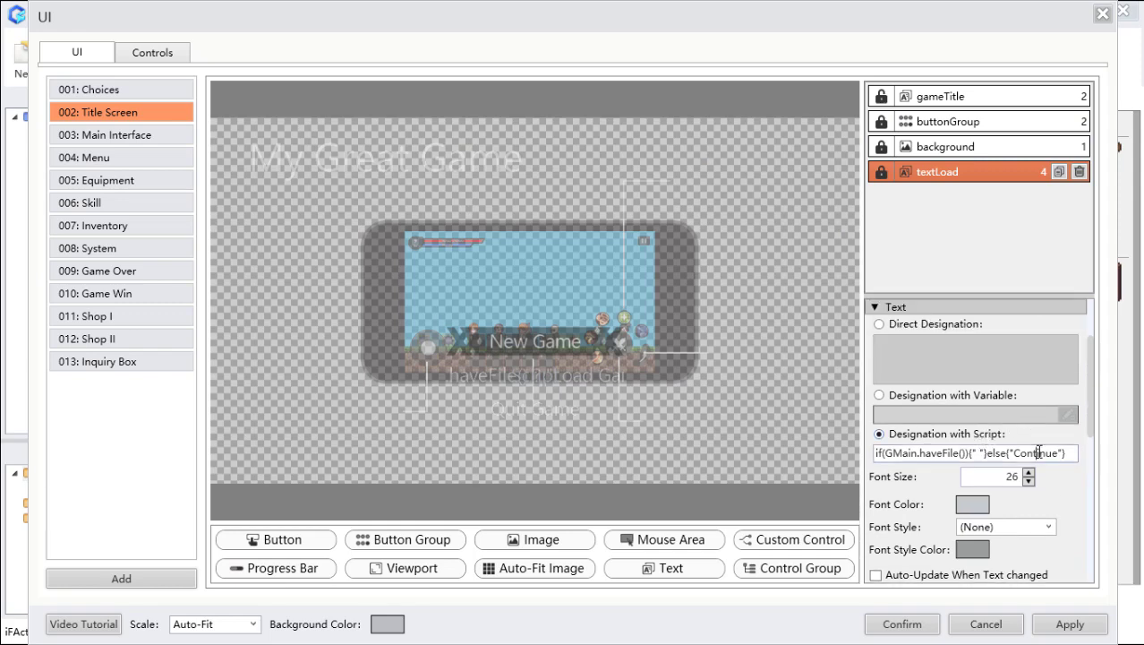
{"action": "double_click", "coordinate": [1039, 452]}
{"action": "type", "text": "Load"}
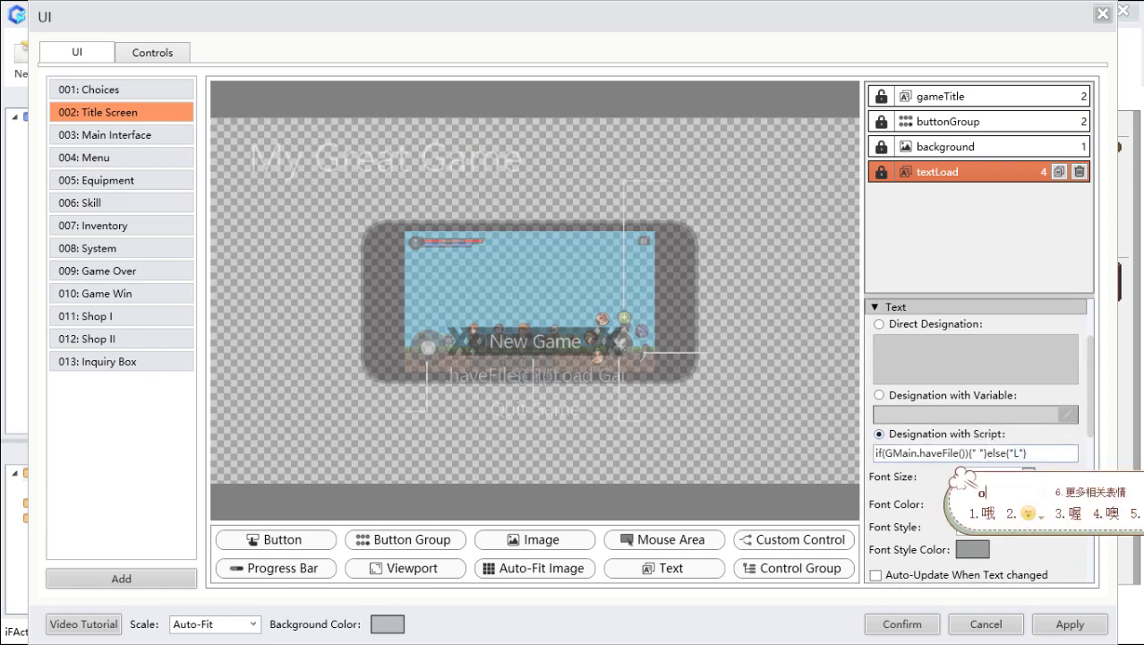
{"action": "type", "text": " Gmae"}
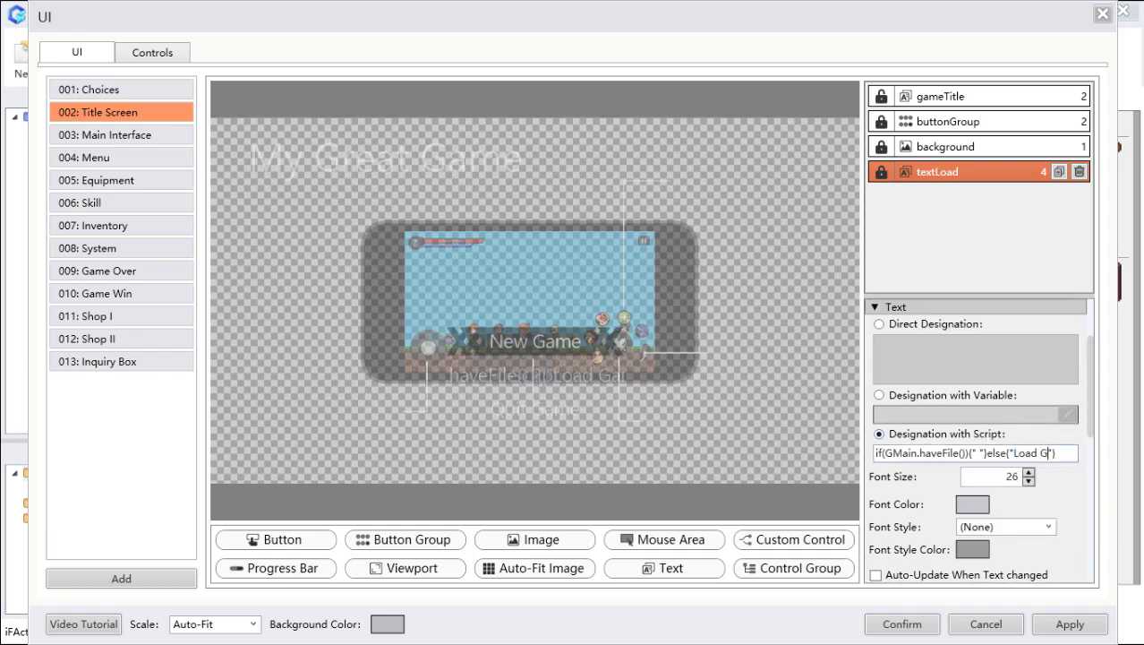
{"action": "key", "text": "BackSpace"}
{"action": "key", "text": "BackSpace"}
{"action": "key", "text": "BackSpace"}
{"action": "type", "text": "ame"}
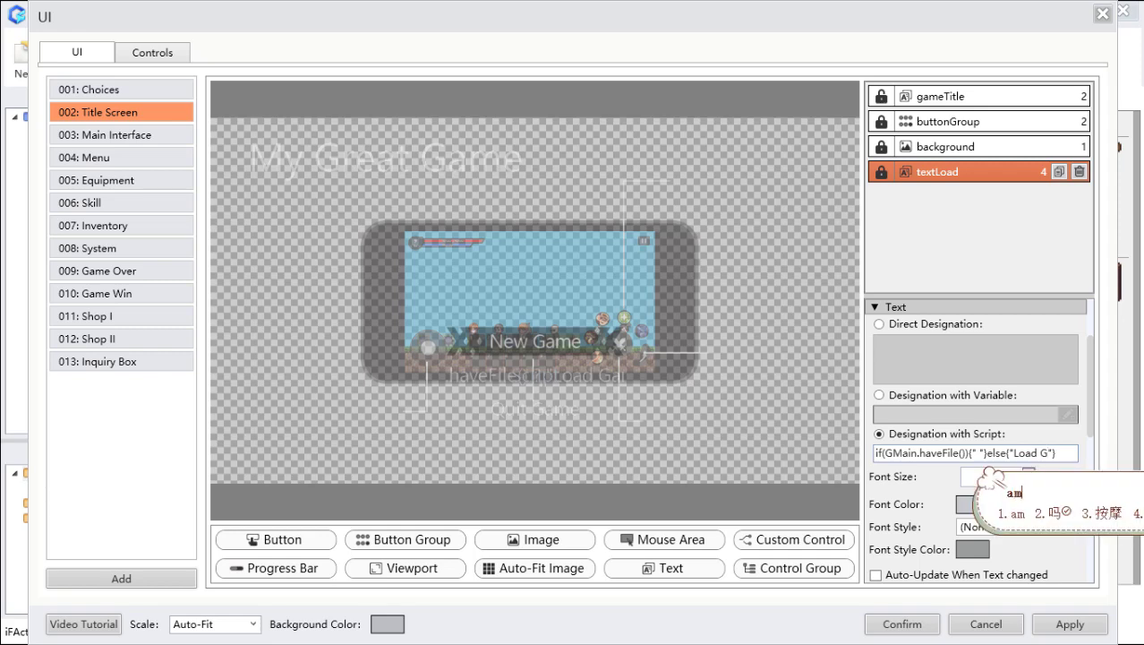
{"action": "key", "text": "Return"}
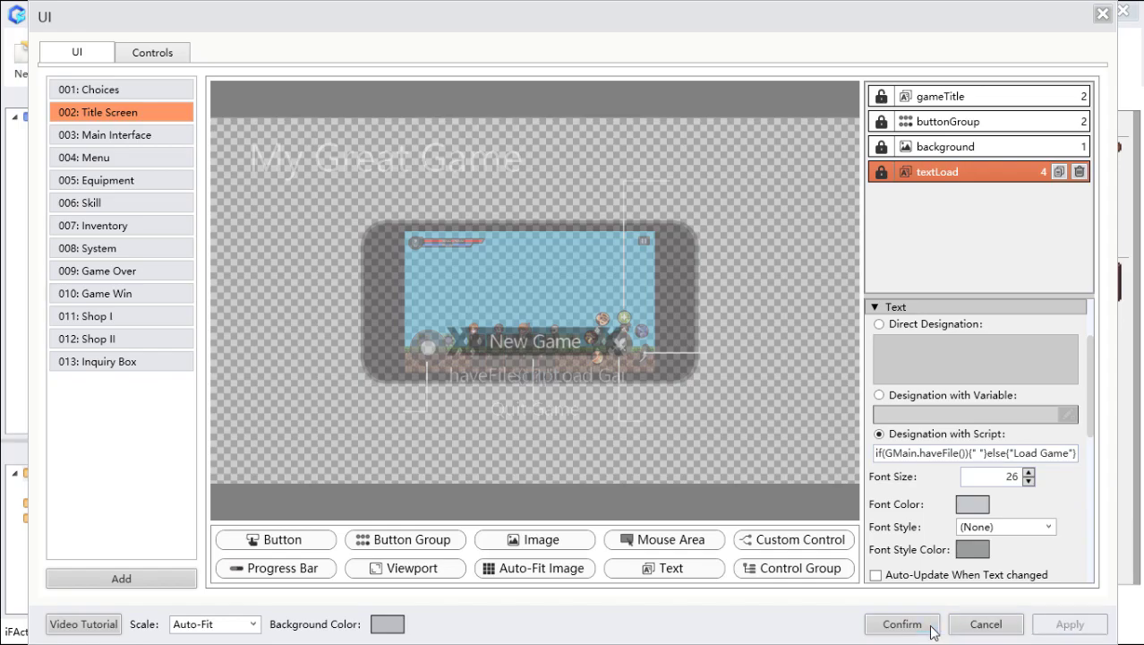
{"action": "left_click", "coordinate": [906, 624]}
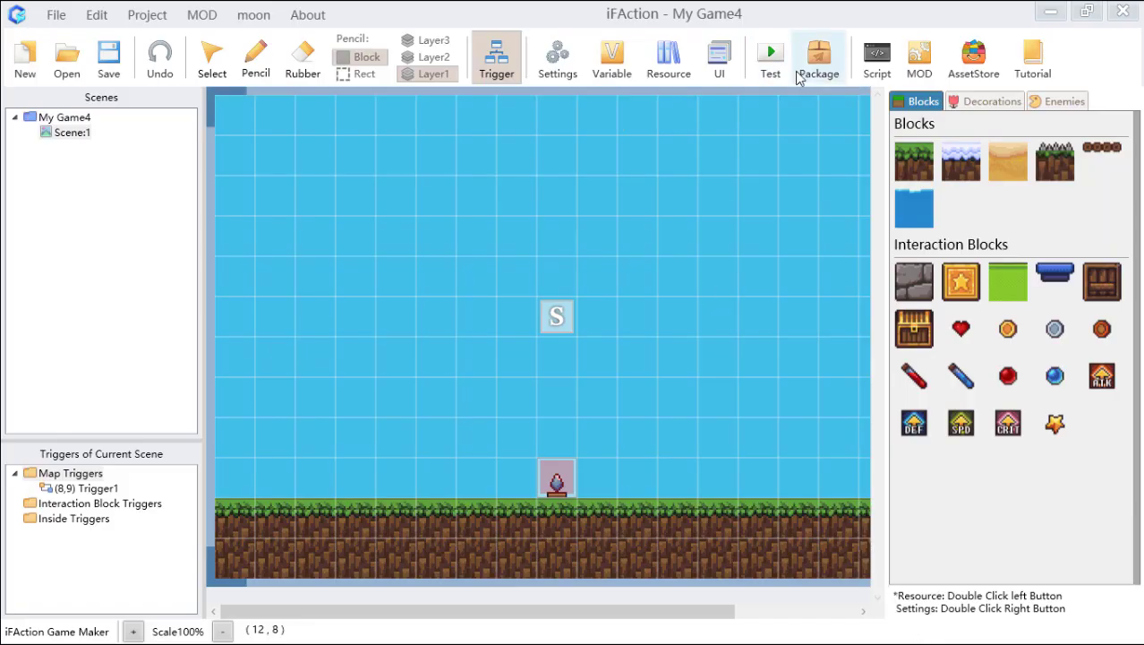
Step: Test-run the game to check the title screen's labels and layout, and close the test
{"action": "left_click", "coordinate": [788, 70]}
{"action": "left_click", "coordinate": [806, 70]}
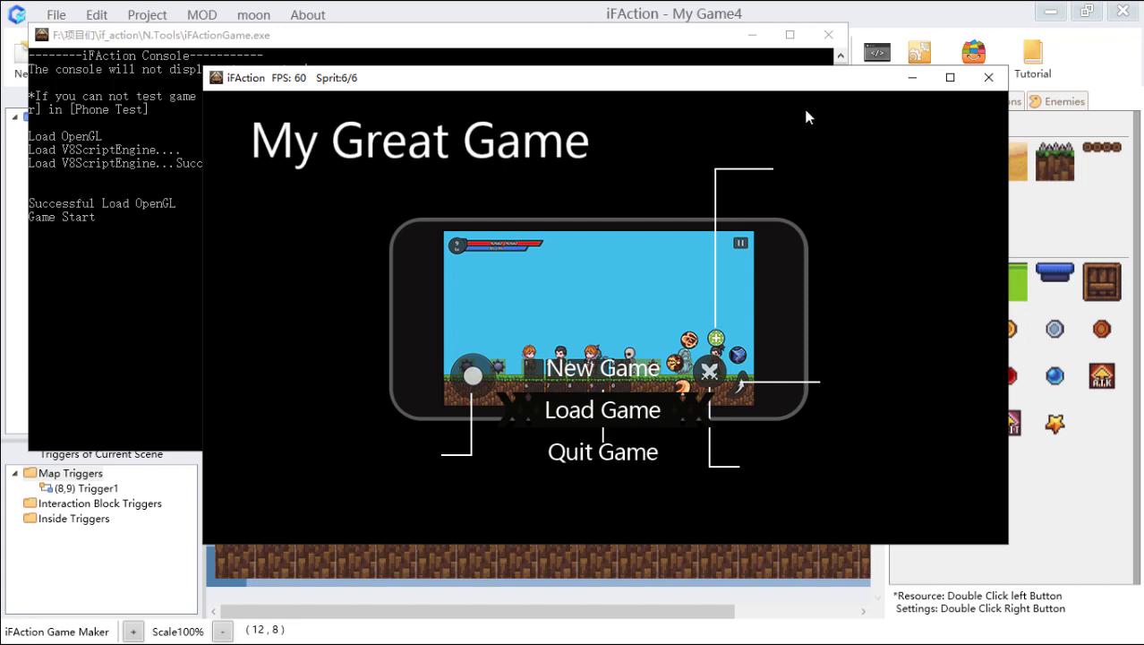
{"action": "left_click", "coordinate": [828, 34]}
Step: Reopen the UI editor and set the title screen button group's Not Selected image to buttonGroup_0.png from the Menu folder
{"action": "left_click", "coordinate": [718, 64]}
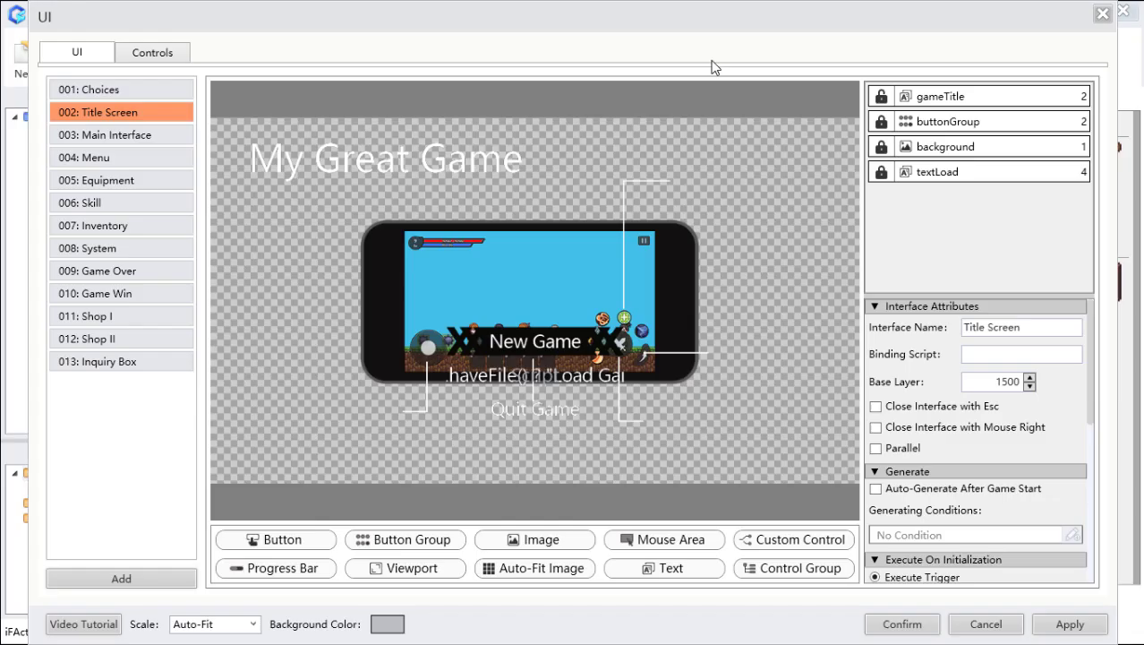
{"action": "left_click", "coordinate": [586, 341]}
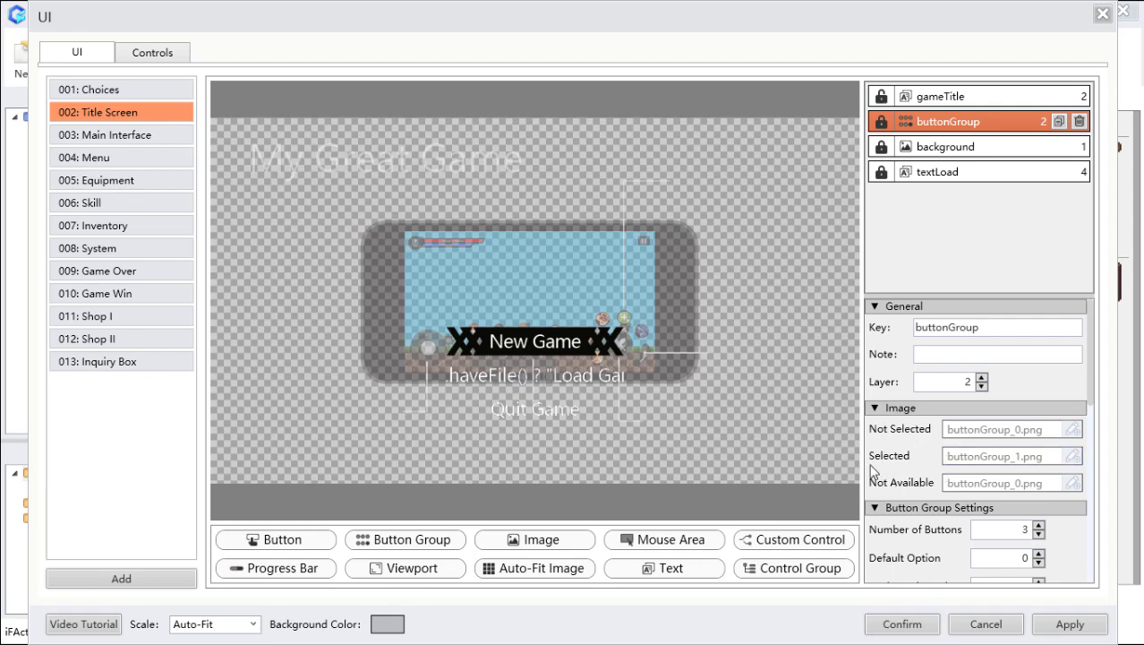
{"action": "left_click", "coordinate": [1056, 432]}
{"action": "left_click", "coordinate": [327, 352]}
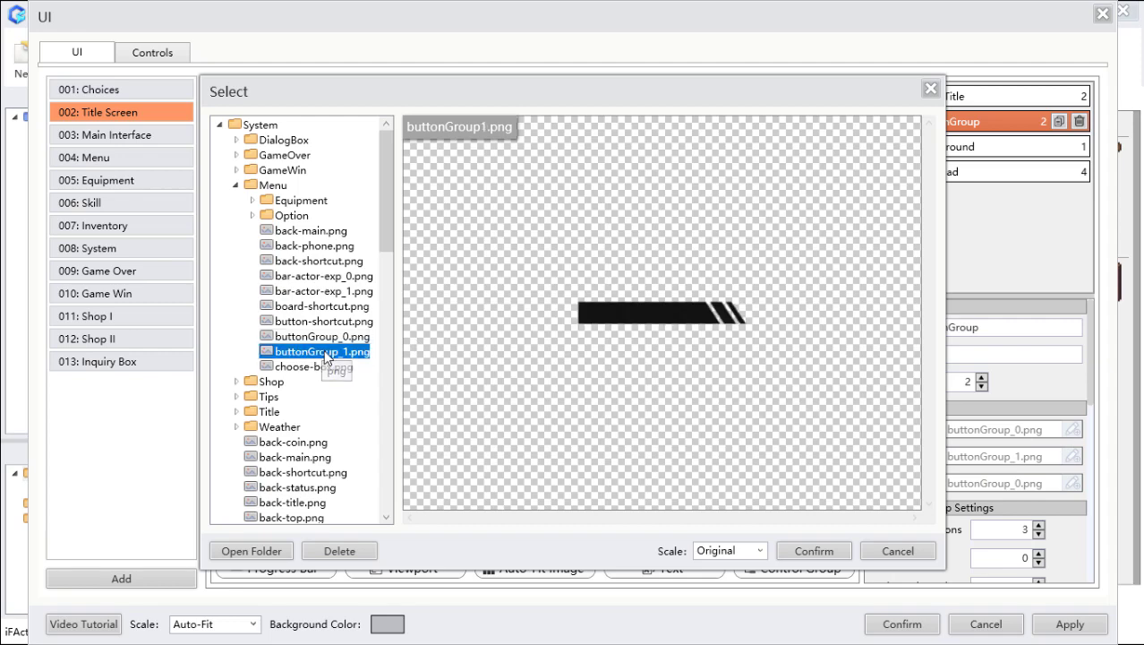
{"action": "left_click", "coordinate": [331, 337]}
{"action": "left_click", "coordinate": [814, 551]}
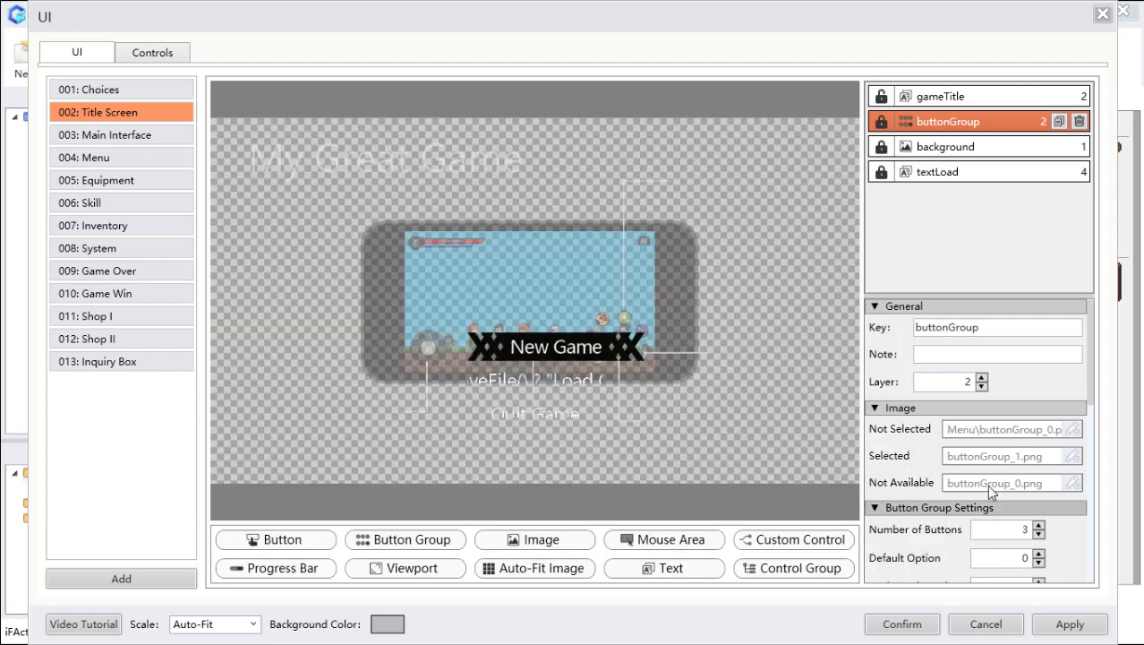
Step: Set the button group's Selected image to buttonGroup_1.png from the Menu folder
{"action": "left_click", "coordinate": [1065, 461]}
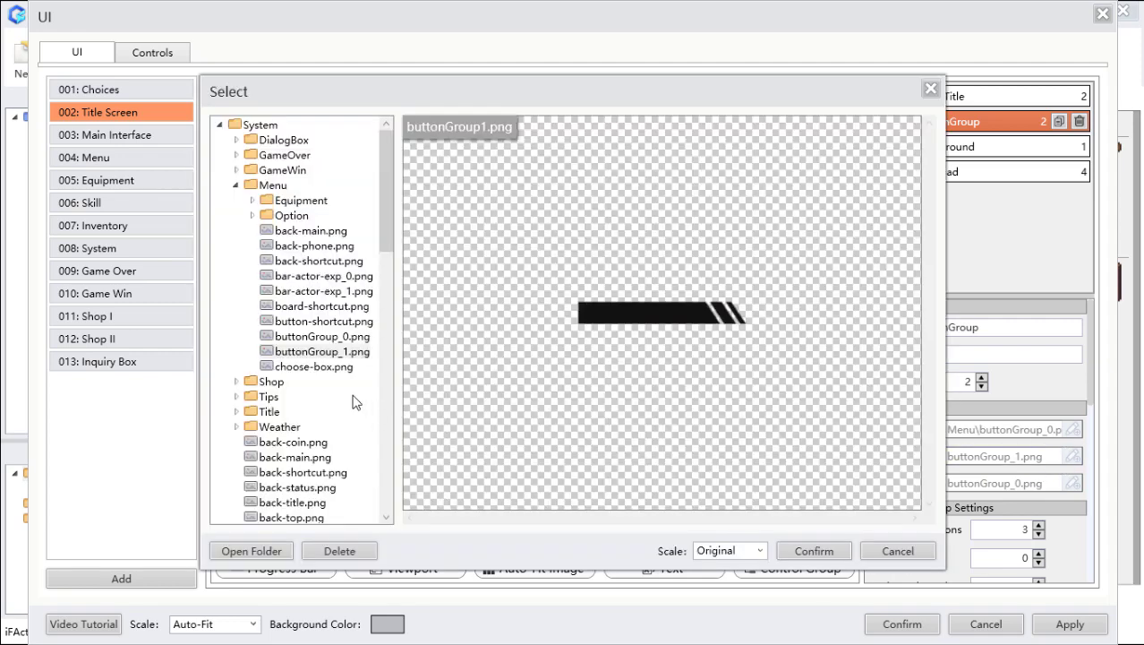
{"action": "left_click", "coordinate": [331, 351]}
{"action": "left_click", "coordinate": [813, 551]}
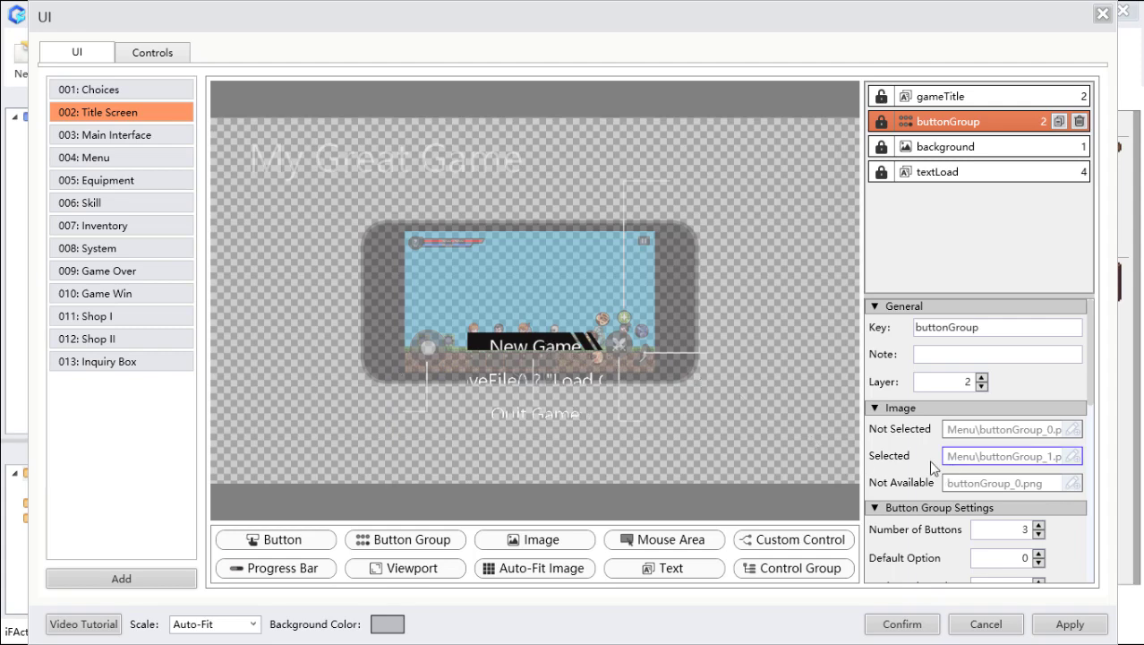
Step: Set the button group's number of buttons to 4
{"action": "scroll", "coordinate": [909, 488], "scroll_direction": "down", "scroll_amount": 3}
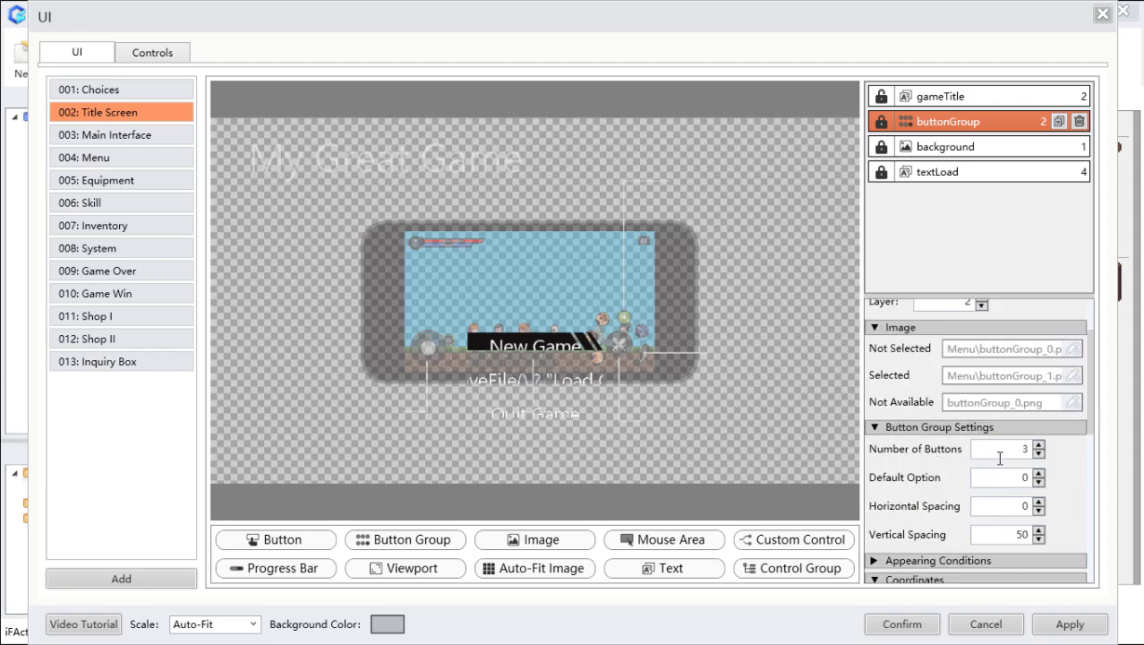
{"action": "left_click", "coordinate": [1038, 445]}
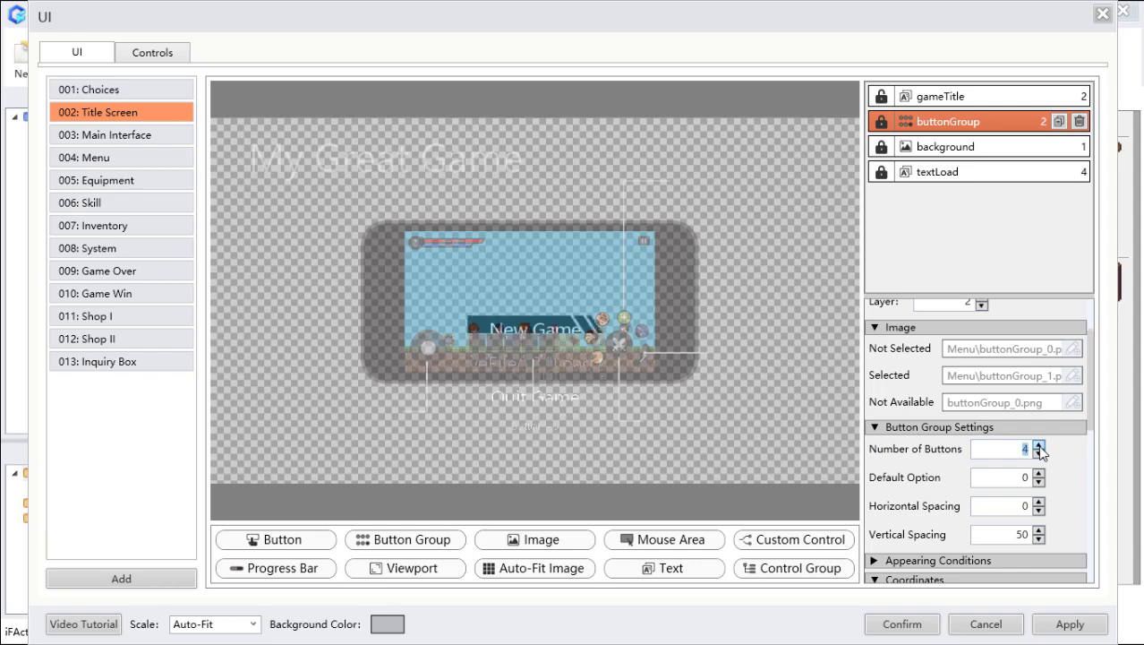
{"action": "left_click", "coordinate": [1038, 445]}
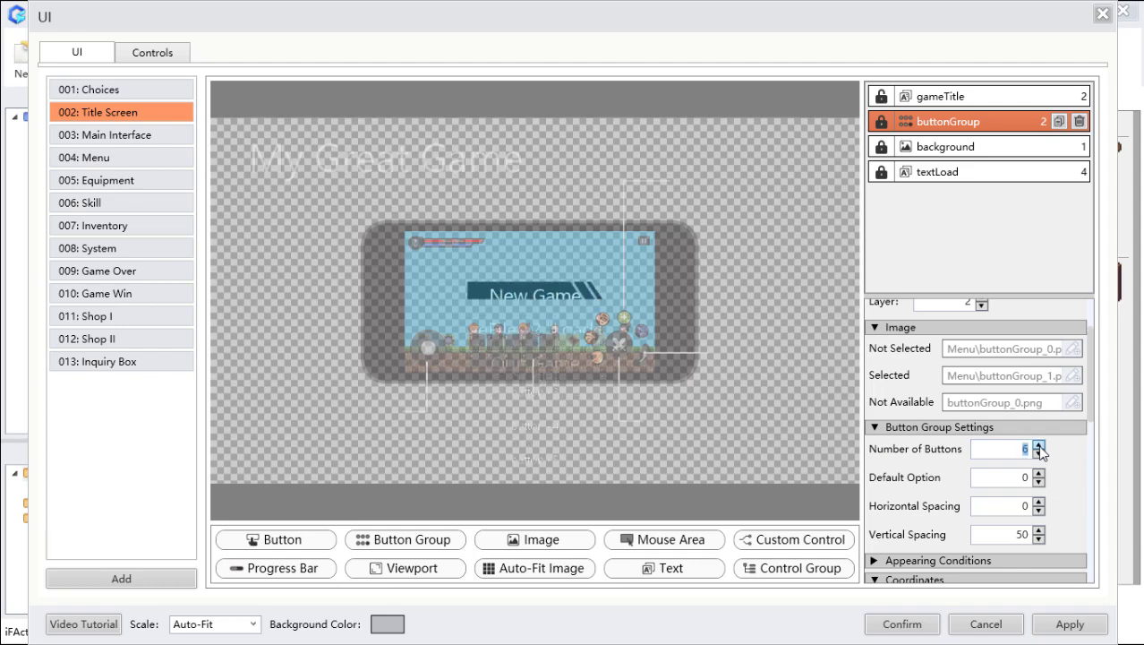
{"action": "left_click", "coordinate": [1041, 454]}
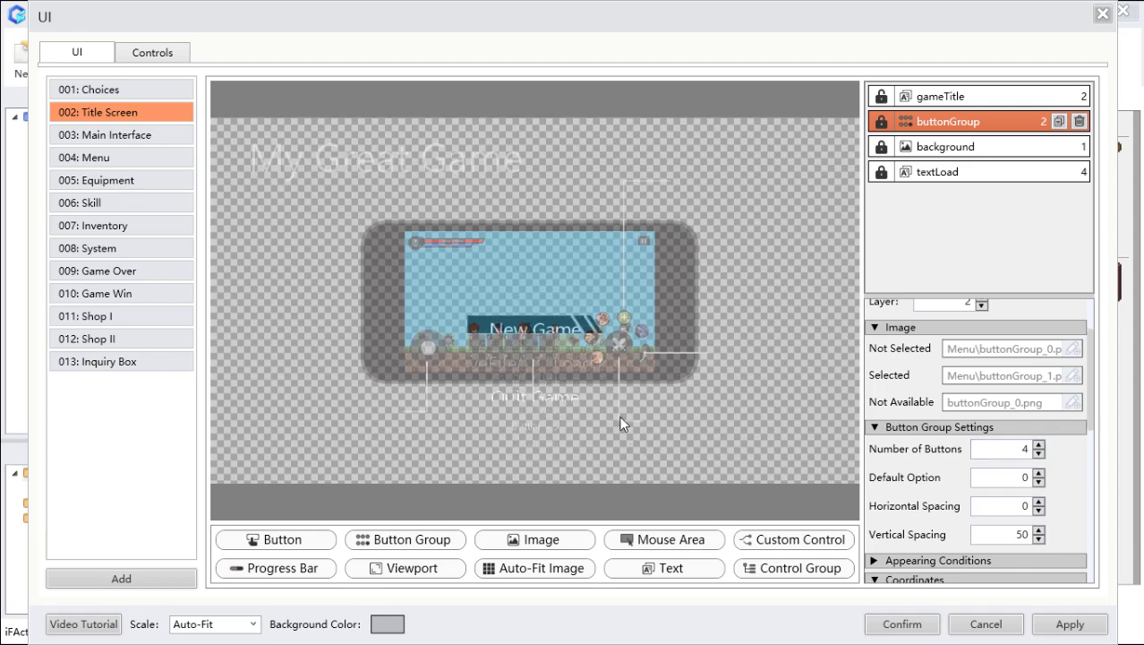
{"action": "left_click", "coordinate": [949, 147]}
{"action": "left_click", "coordinate": [957, 123]}
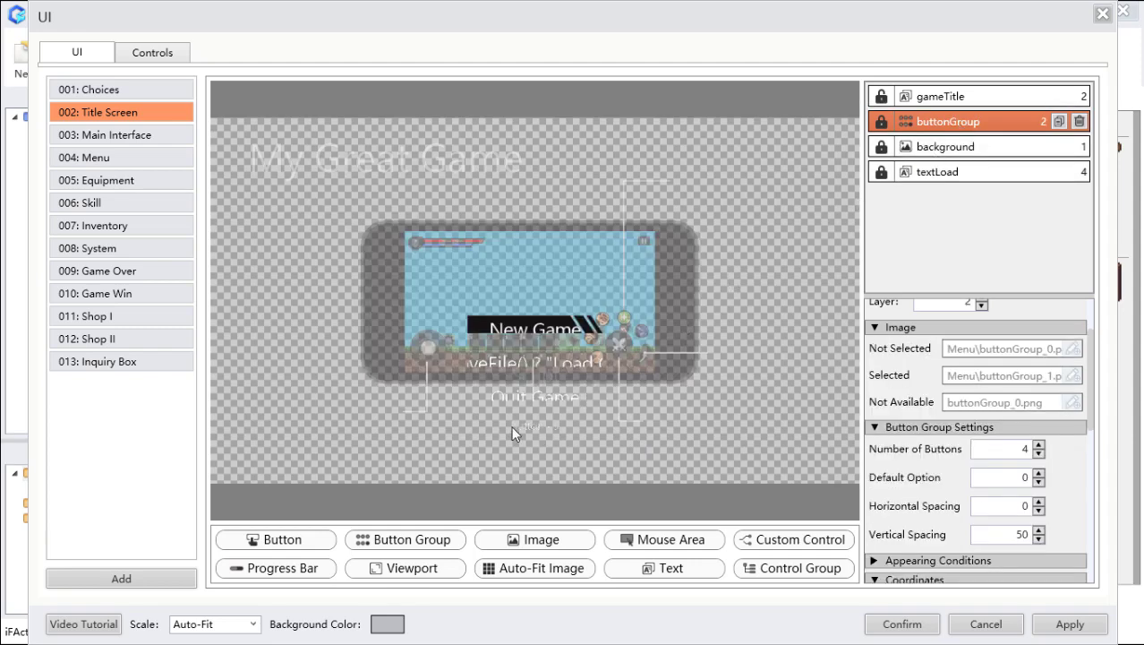
{"action": "left_click", "coordinate": [751, 392]}
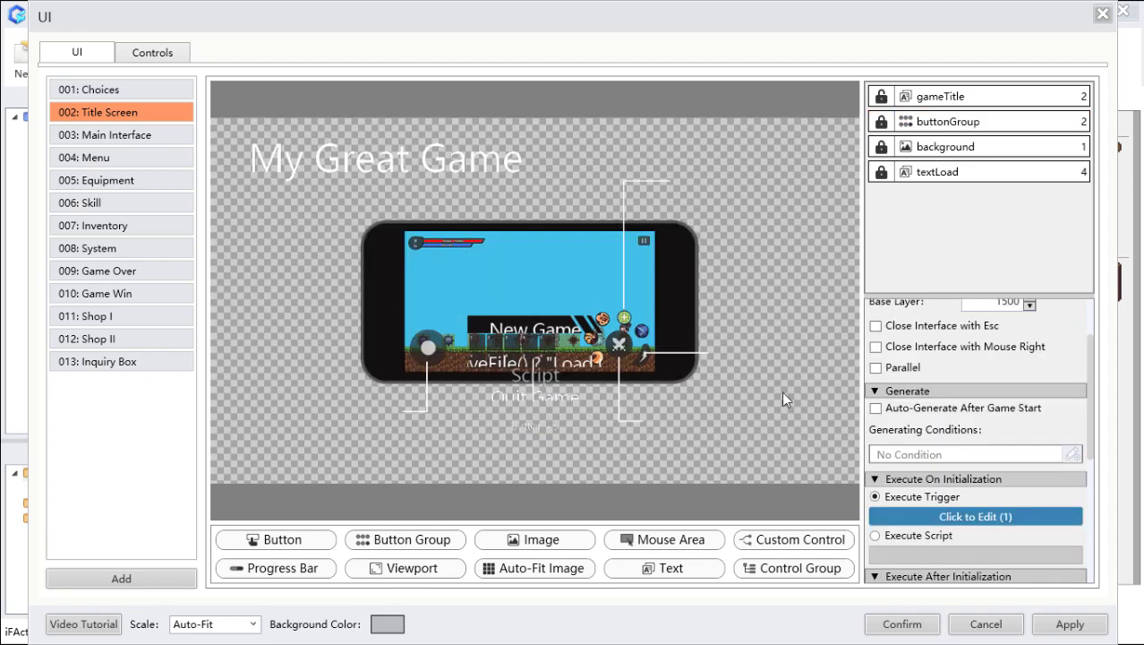
{"action": "scroll", "coordinate": [971, 441], "scroll_direction": "up", "scroll_amount": 3}
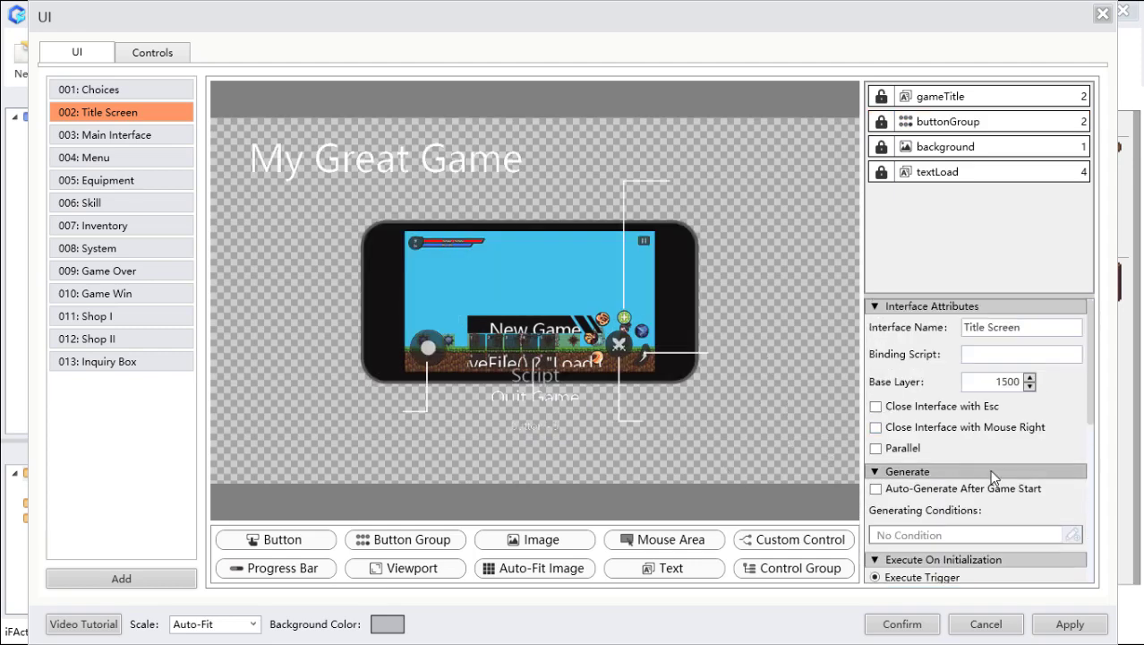
{"action": "scroll", "coordinate": [994, 501], "scroll_direction": "down", "scroll_amount": 3}
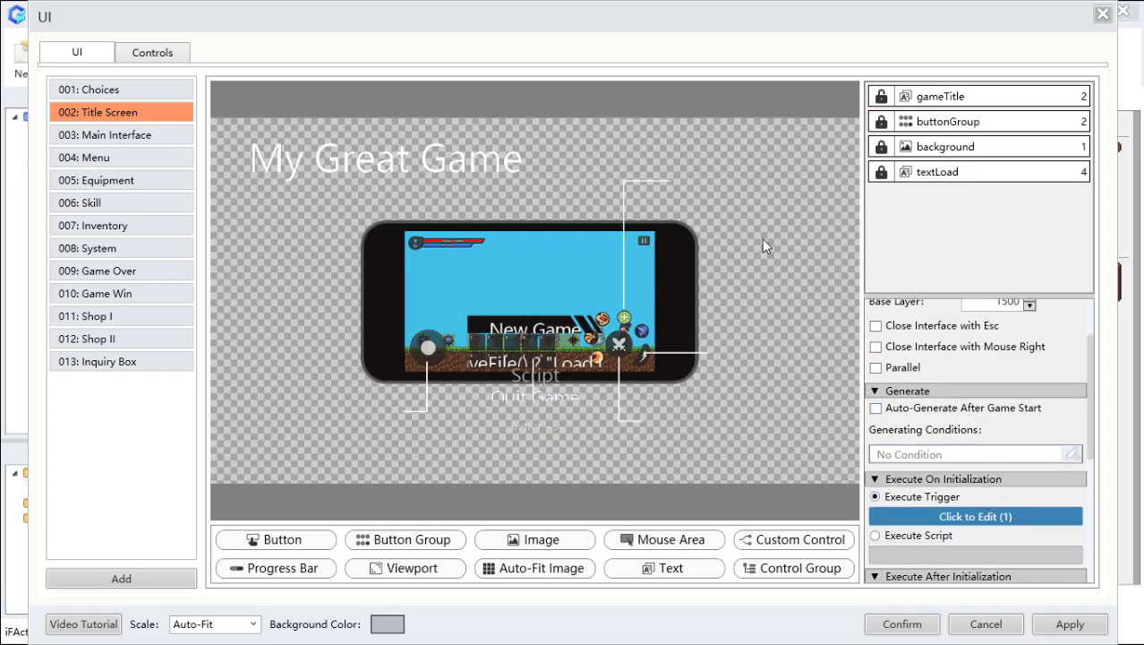
Step: Set the title screen's background element to use the image back-main.png from the Title folder
{"action": "left_click", "coordinate": [979, 148]}
{"action": "scroll", "coordinate": [995, 423], "scroll_direction": "up", "scroll_amount": 3}
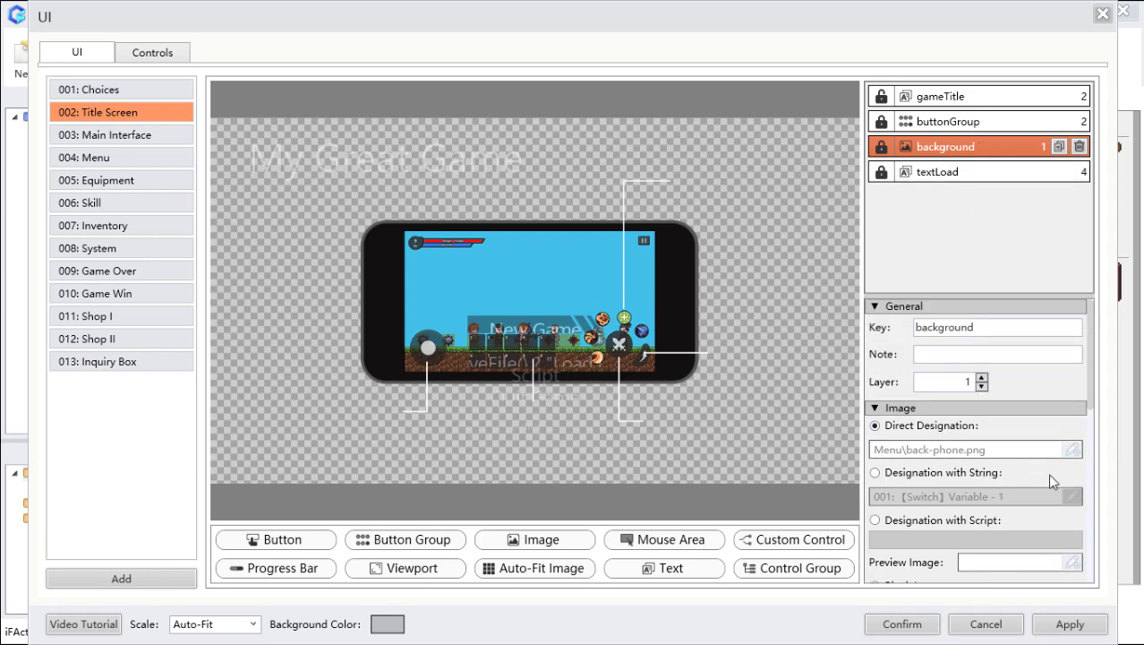
{"action": "left_click", "coordinate": [1043, 449]}
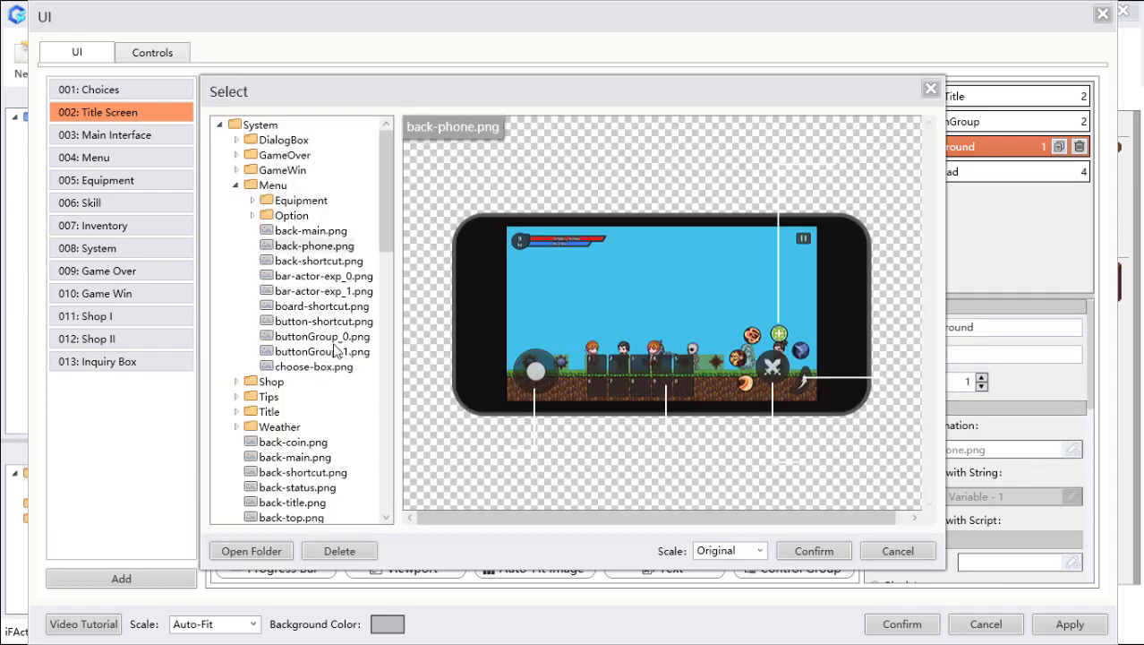
{"action": "scroll", "coordinate": [336, 351], "scroll_direction": "down", "scroll_amount": 4}
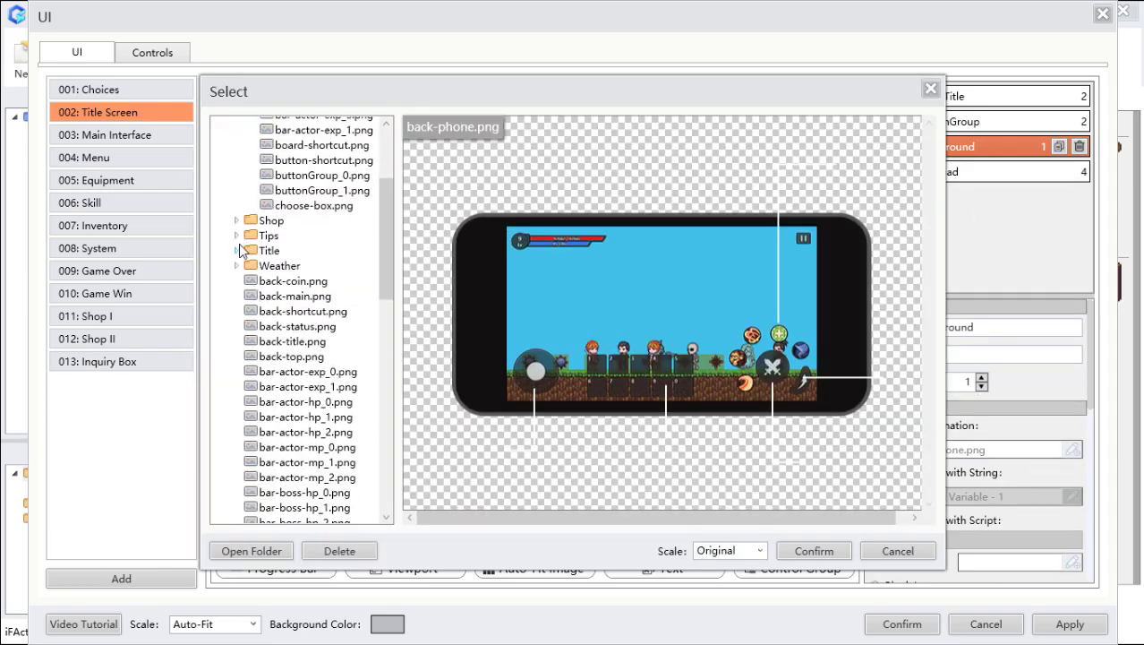
{"action": "double_click", "coordinate": [265, 236]}
{"action": "left_click", "coordinate": [272, 253]}
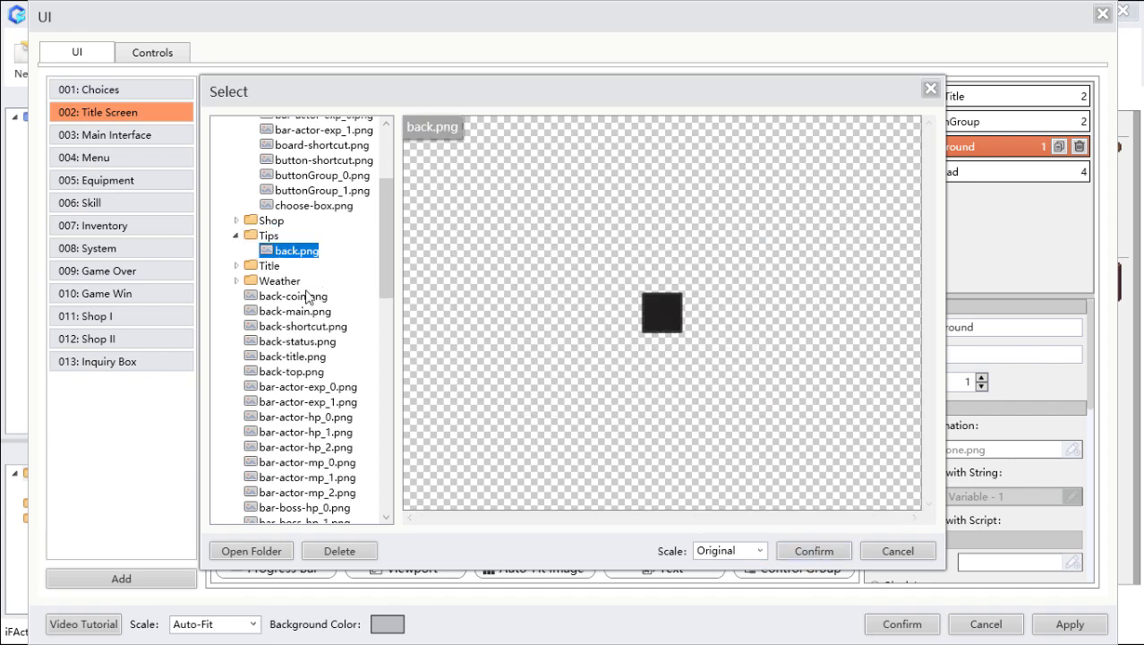
{"action": "double_click", "coordinate": [249, 266]}
{"action": "left_click", "coordinate": [291, 282]}
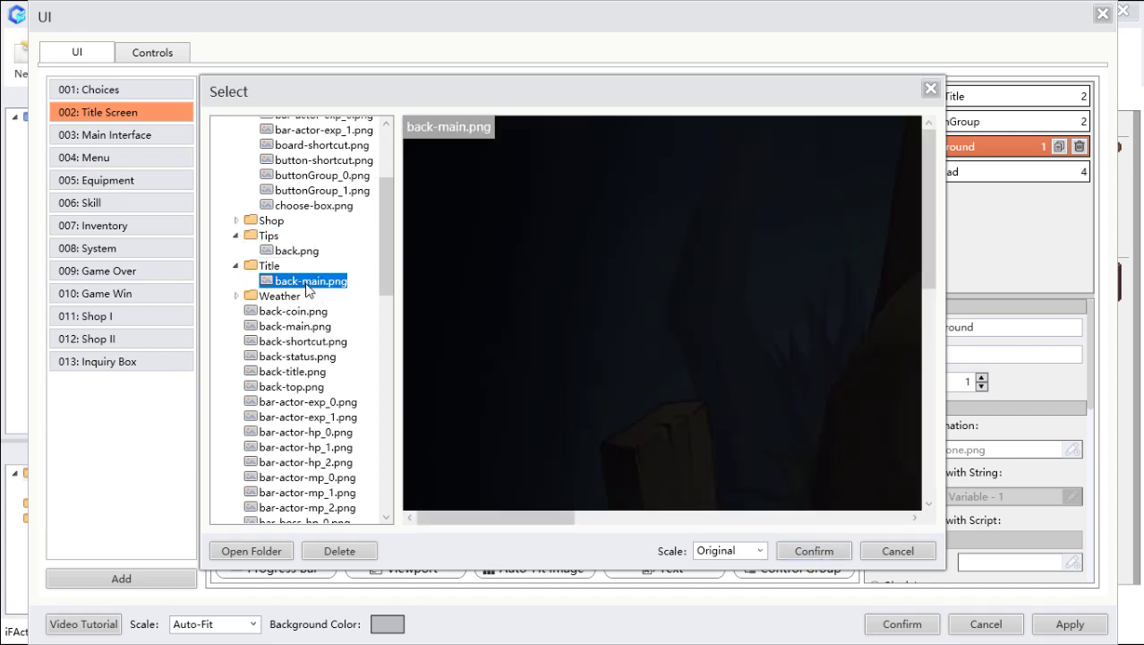
{"action": "left_click", "coordinate": [797, 553]}
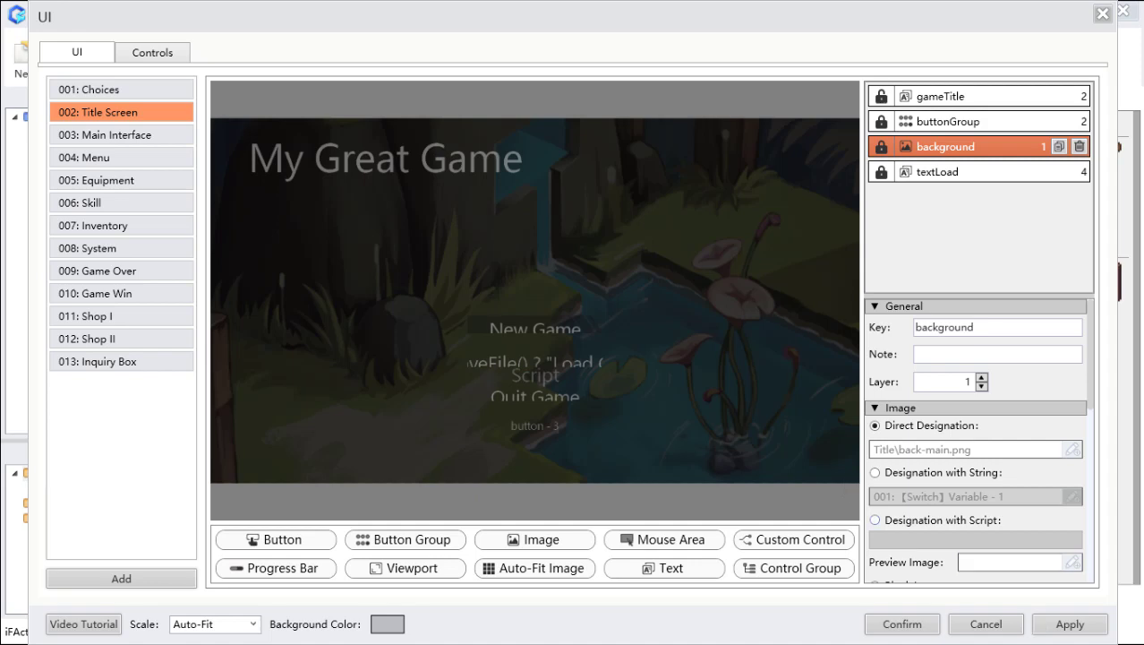
Step: Set the text of the button group's fourth button to "Gallery" and confirm its option settings
{"action": "left_click", "coordinate": [536, 428]}
{"action": "scroll", "coordinate": [920, 501], "scroll_direction": "down", "scroll_amount": 10}
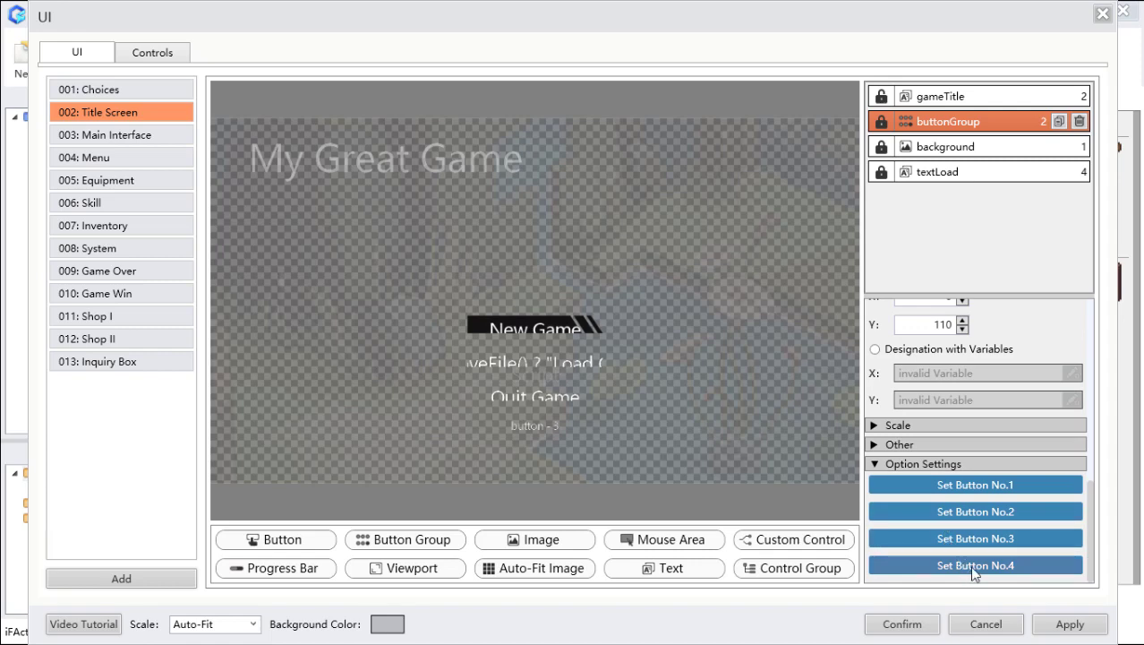
{"action": "left_click", "coordinate": [973, 565]}
{"action": "left_click_drag", "start_coordinate": [519, 224], "coordinate": [399, 215]}
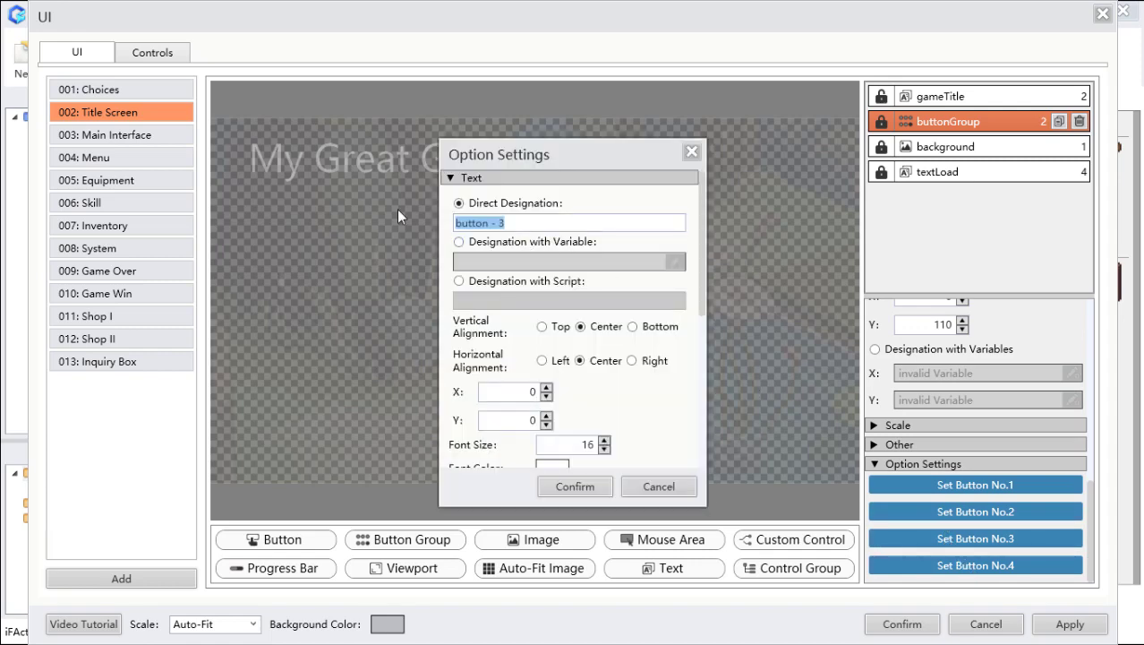
{"action": "type", "text": "G"}
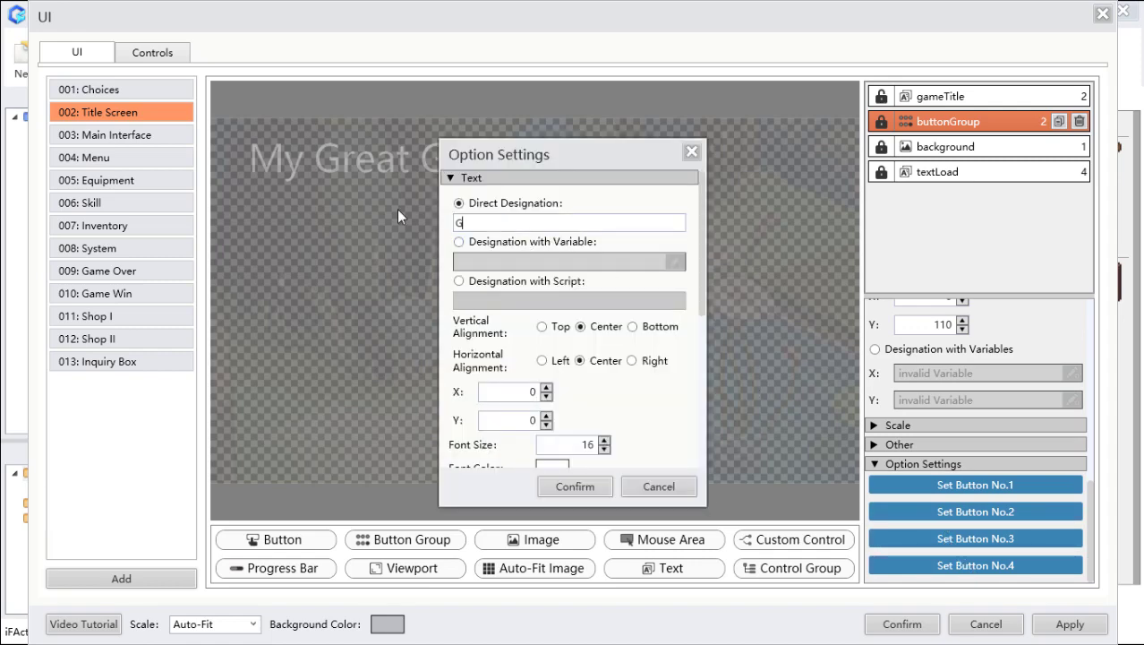
{"action": "type", "text": "alley"}
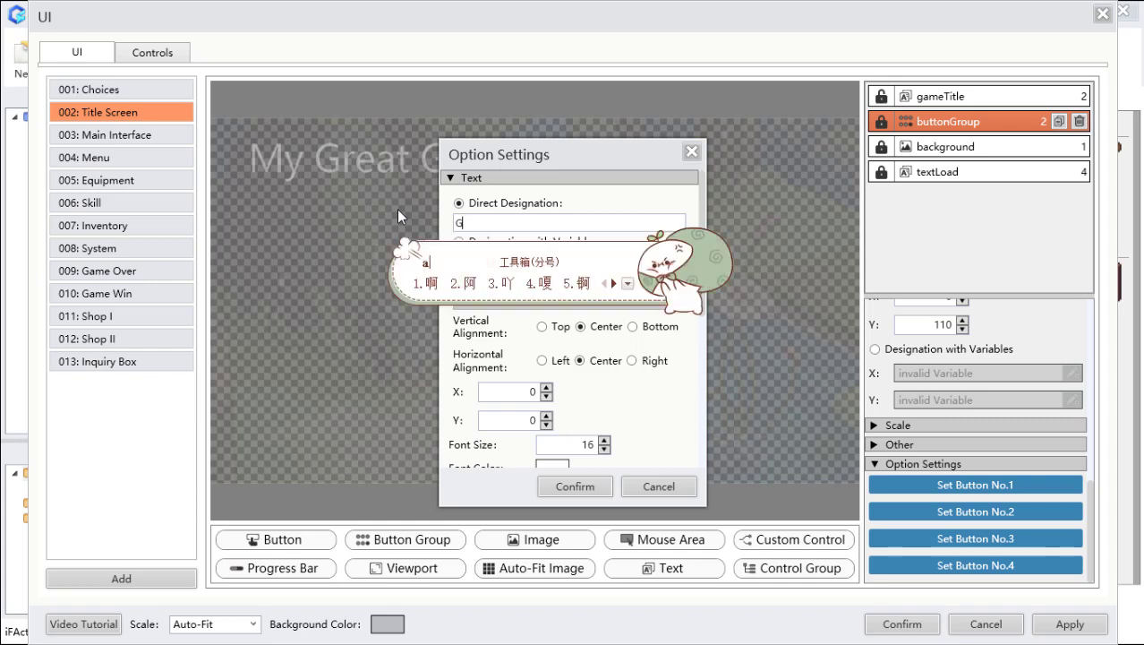
{"action": "key", "text": "BackSpace"}
{"action": "type", "text": "ry"}
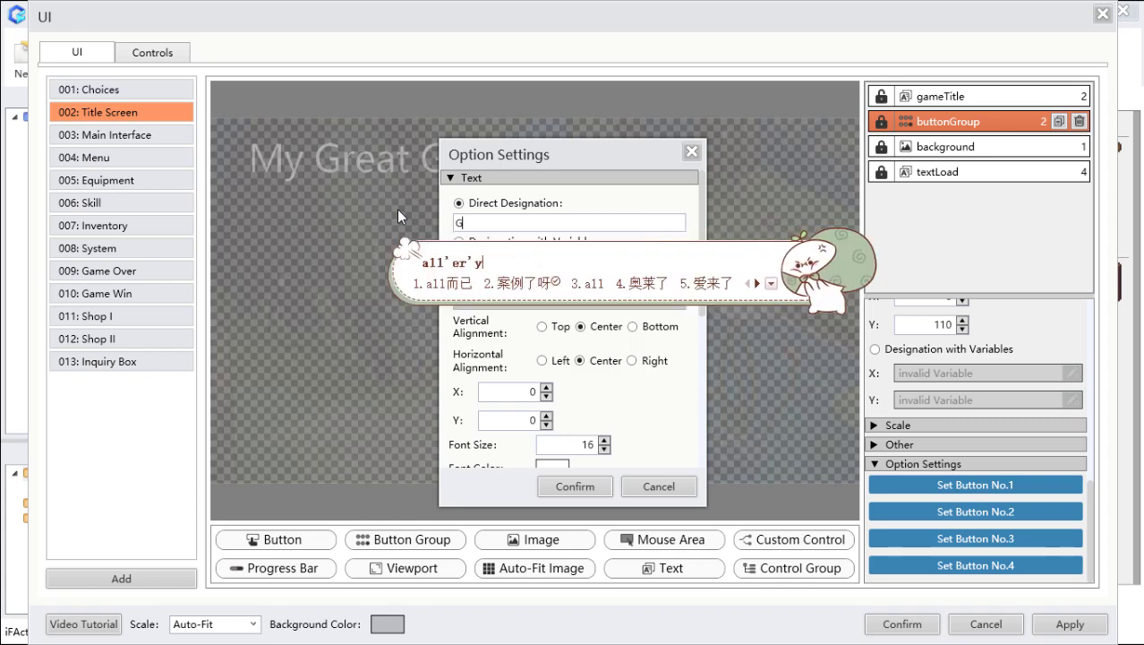
{"action": "key", "text": "Return"}
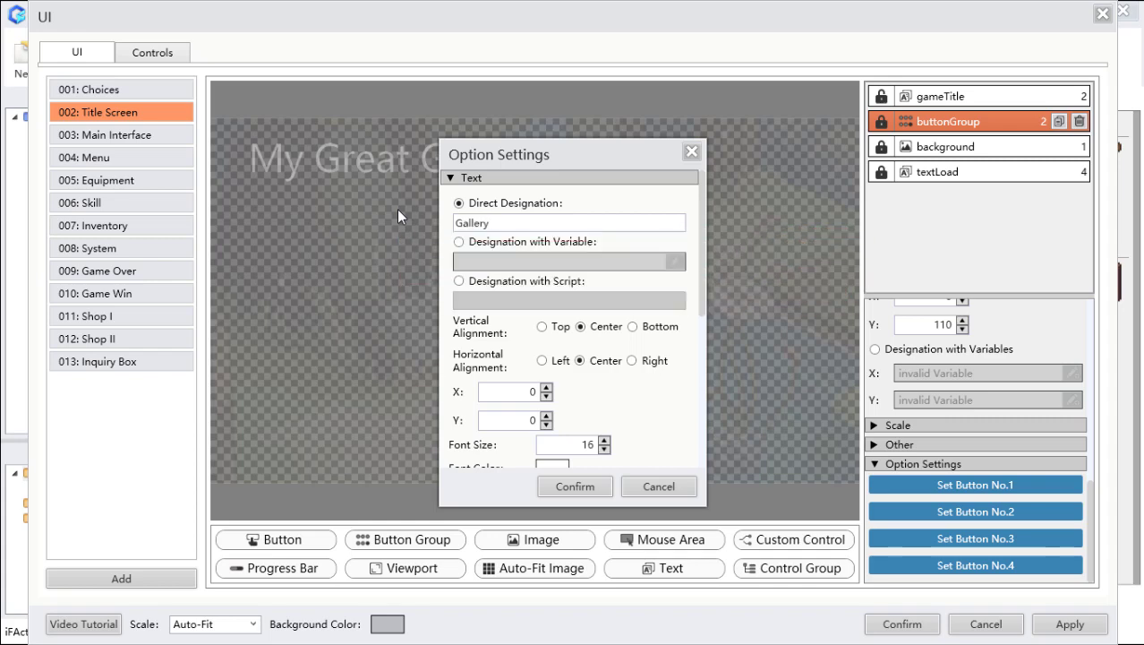
{"action": "left_click", "coordinate": [580, 487]}
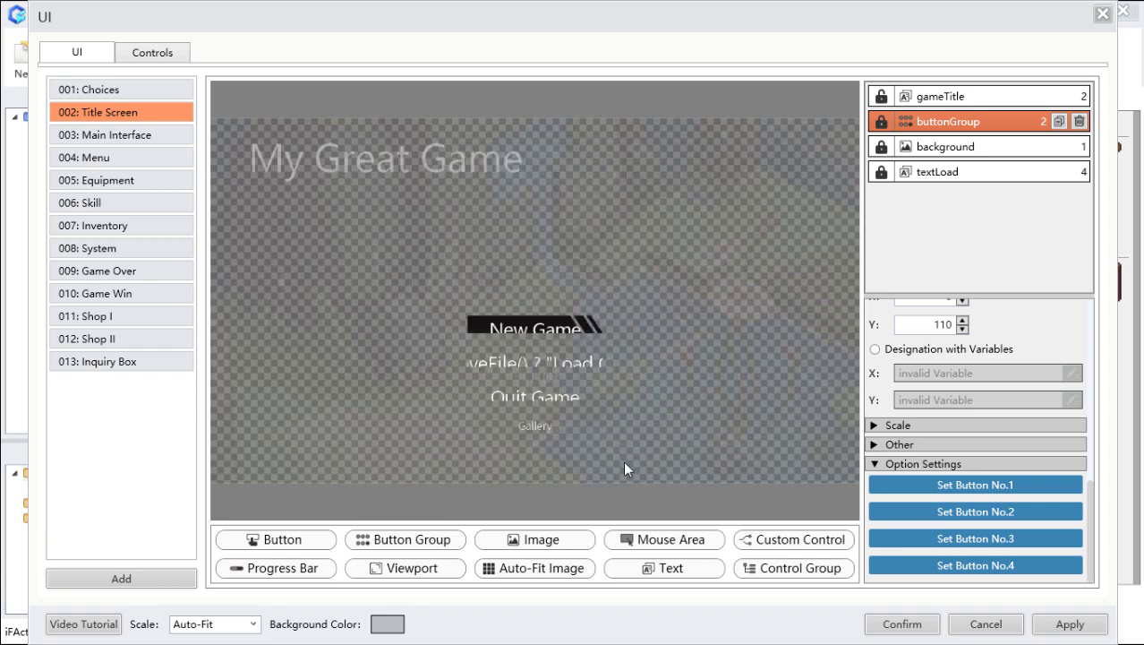
Step: Increase the font size of the title screen button group's fourth button, "Gallery", and confirm its option settings
{"action": "left_click", "coordinate": [968, 566]}
{"action": "double_click", "coordinate": [579, 446]}
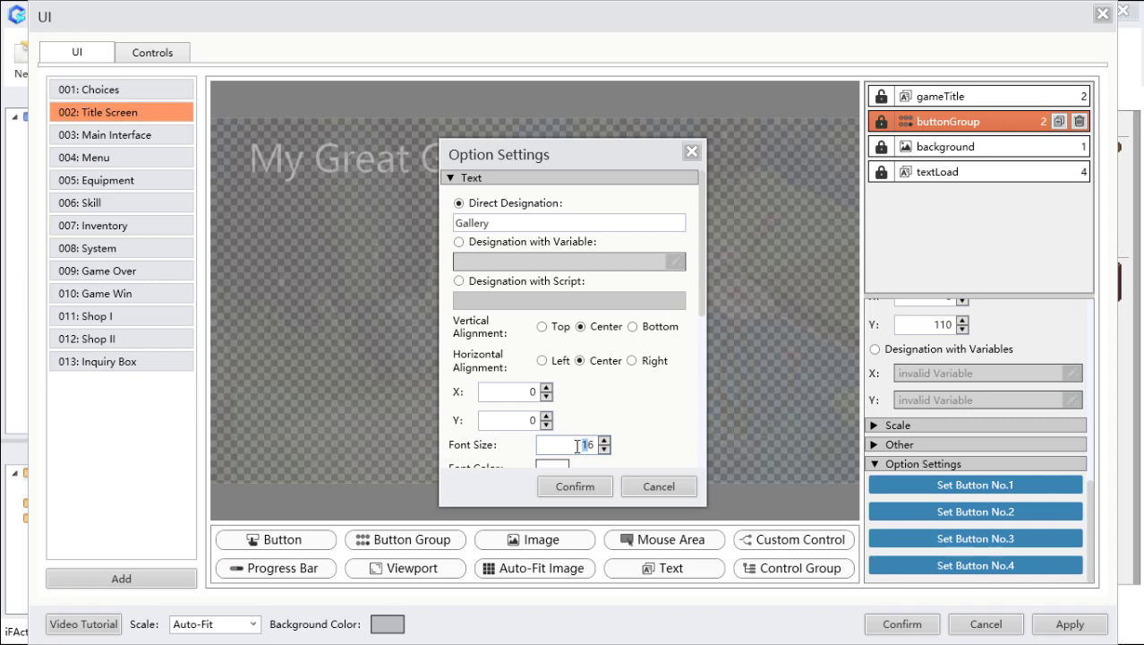
{"action": "left_click", "coordinate": [593, 487]}
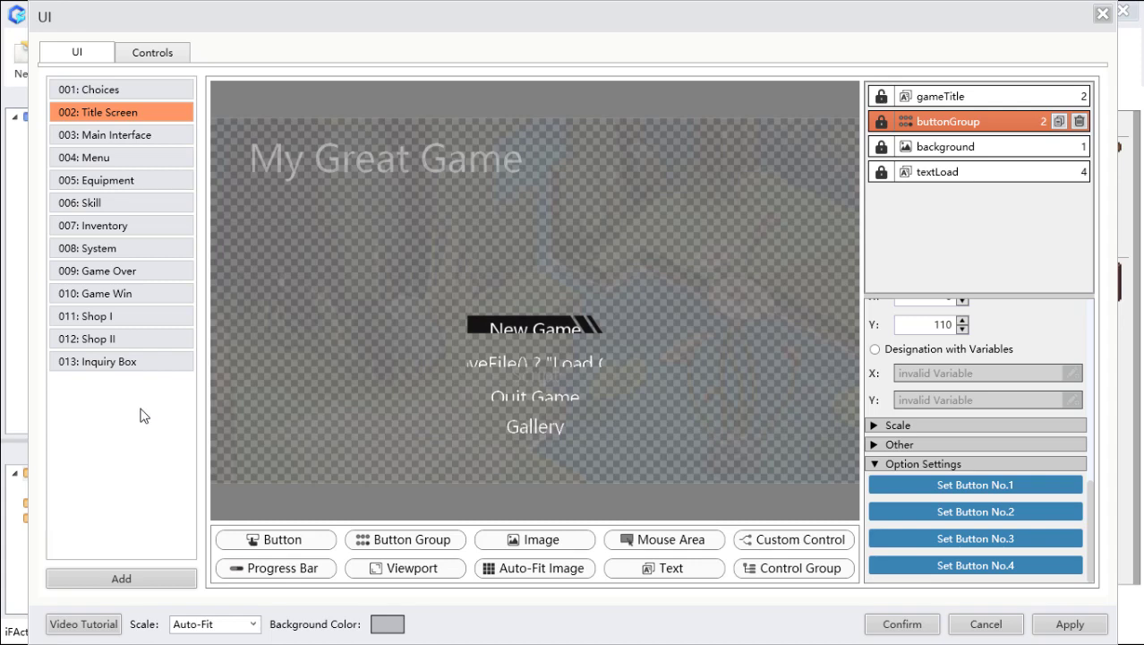
Step: Add a new interface and place a text element near its upper-left corner, at about X 71, Y 42
{"action": "left_click", "coordinate": [155, 580]}
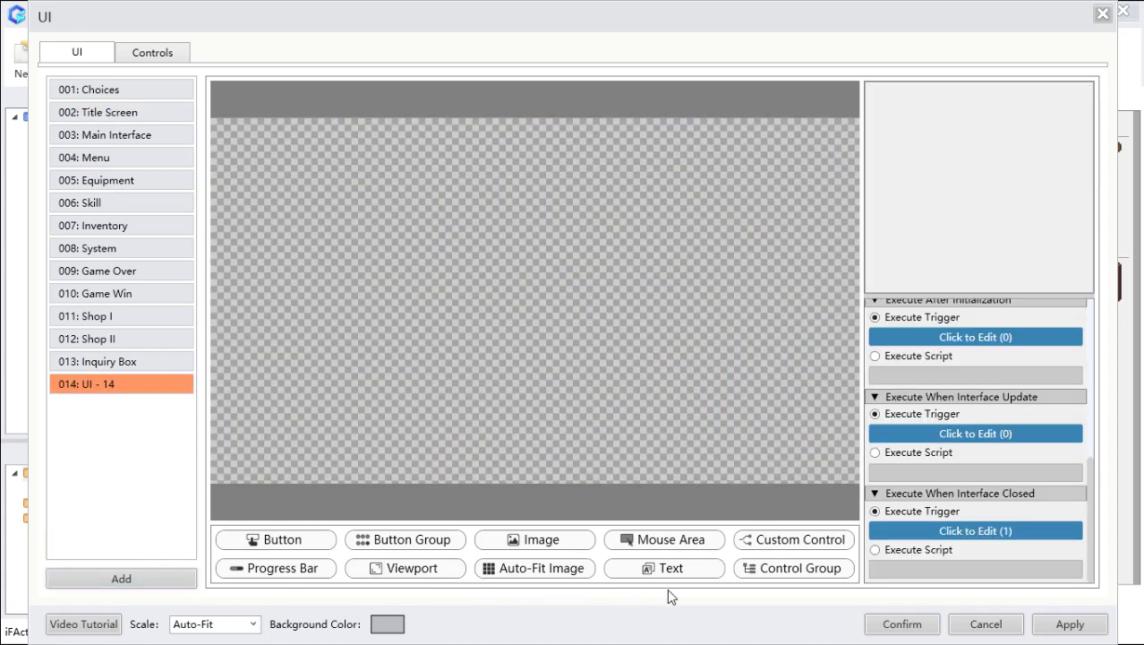
{"action": "left_click", "coordinate": [268, 154]}
{"action": "scroll", "coordinate": [997, 428], "scroll_direction": "up", "scroll_amount": 5}
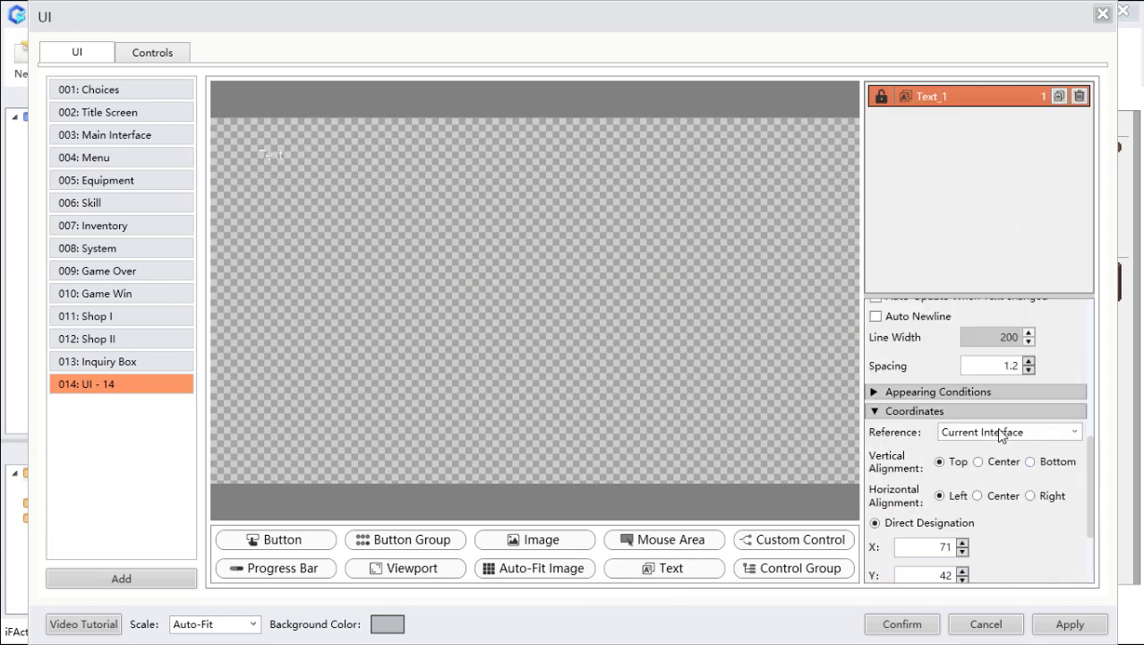
{"action": "left_click_drag", "start_coordinate": [917, 445], "coordinate": [826, 433]}
{"action": "left_click", "coordinate": [823, 434]}
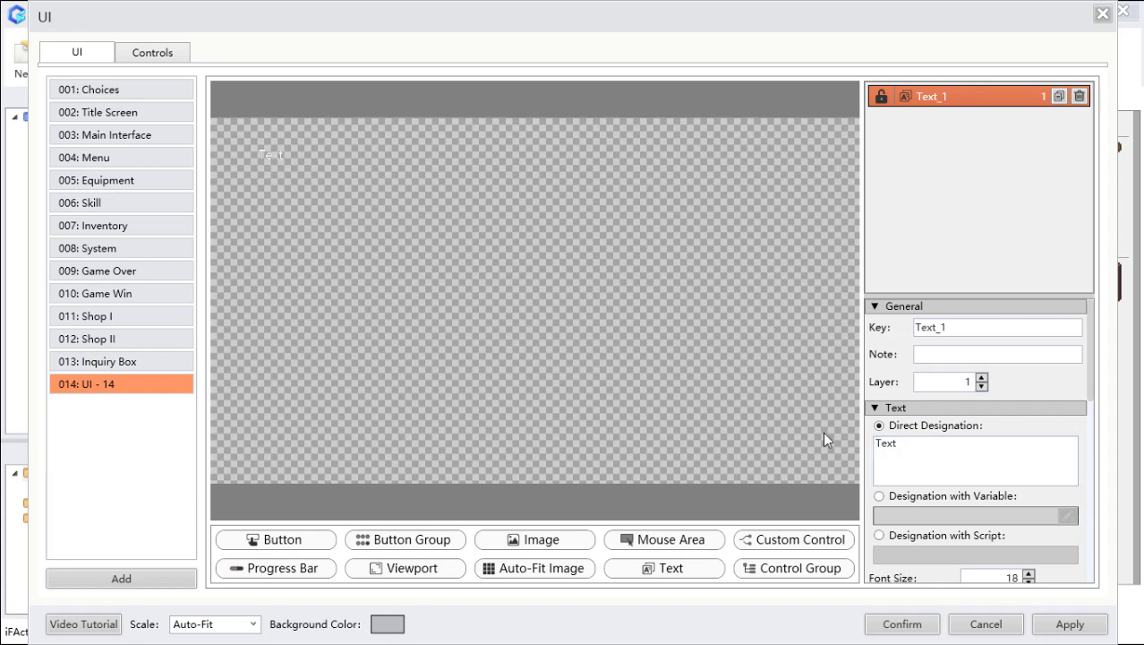
Step: Set the text element's content to "Gallery" and add an auto-fit image below it
{"action": "left_click", "coordinate": [925, 451]}
{"action": "key", "text": "BackSpace"}
{"action": "key", "text": "BackSpace"}
{"action": "key", "text": "BackSpace"}
{"action": "key", "text": "BackSpace"}
{"action": "type", "text": "g"}
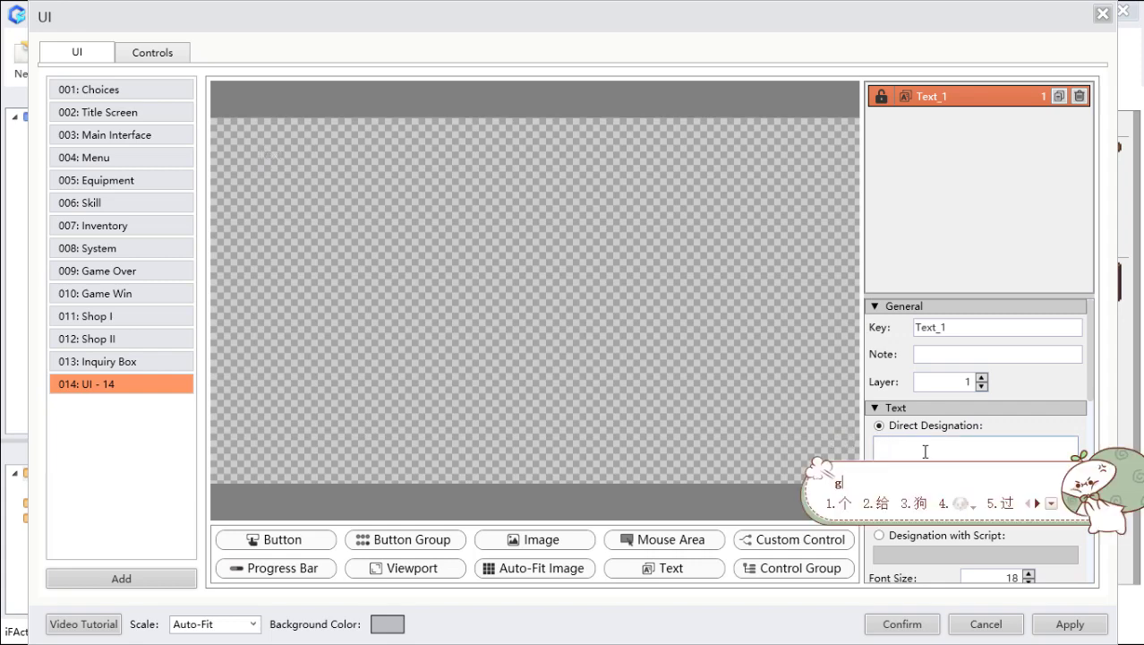
{"action": "type", "text": "allery"}
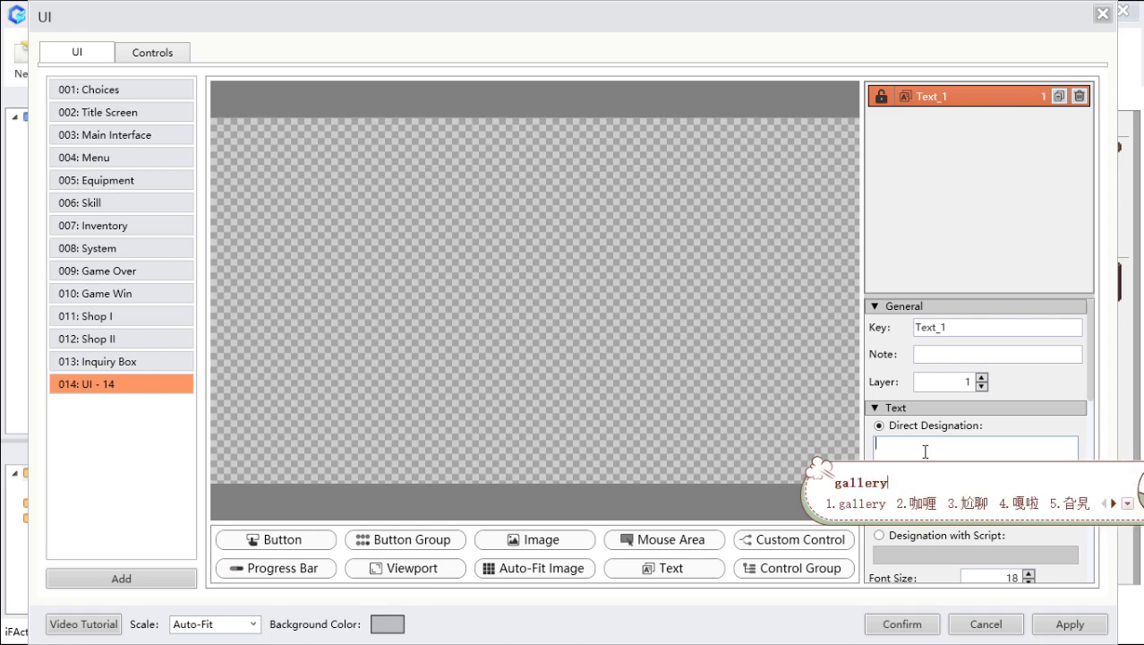
{"action": "key", "text": "space"}
{"action": "key", "text": "BackSpace"}
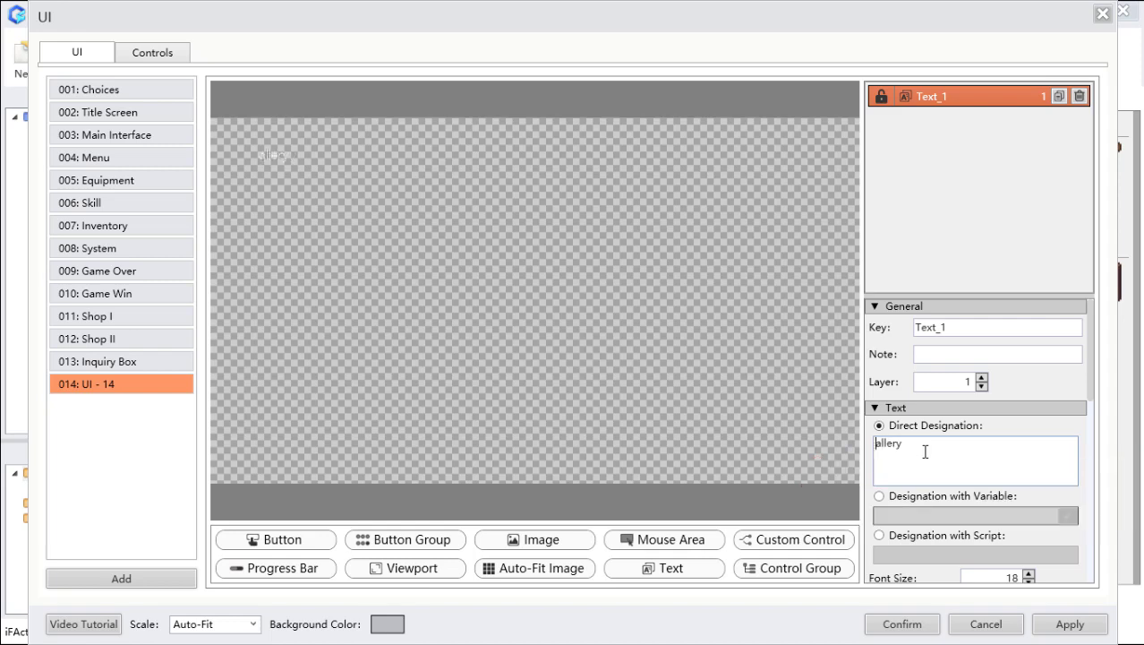
{"action": "type", "text": "G"}
{"action": "left_click_drag", "start_coordinate": [537, 577], "coordinate": [367, 285]}
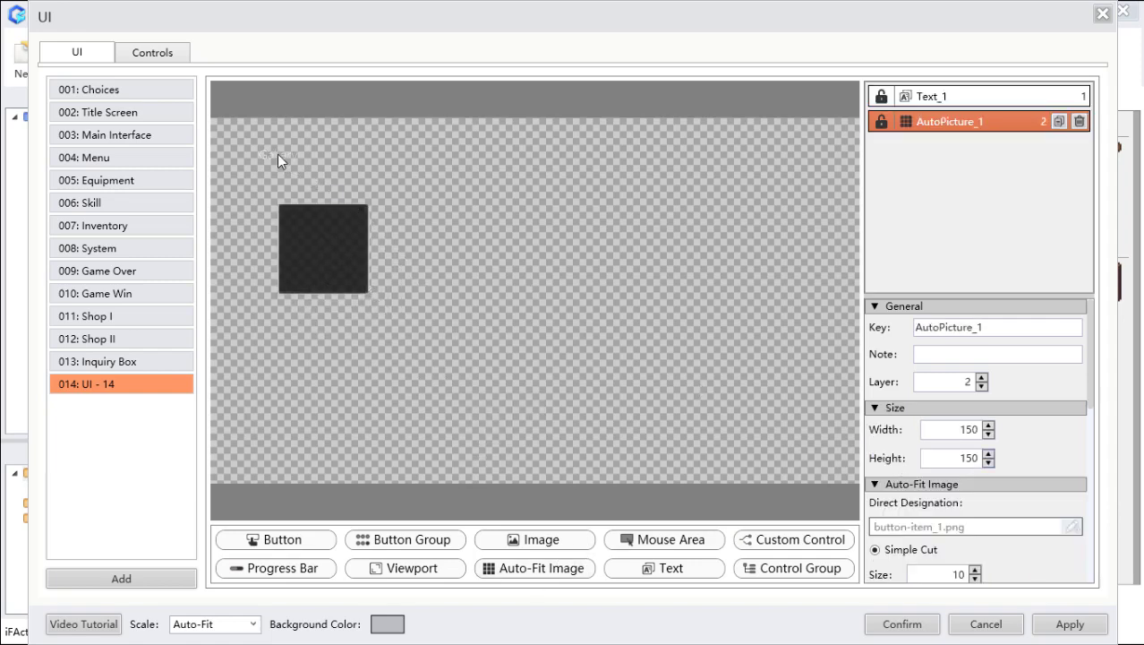
Step: Enlarge the "Gallery" text's font size to more than 35 and shift the text closer to the interface's upper-left corner
{"action": "left_click", "coordinate": [954, 99]}
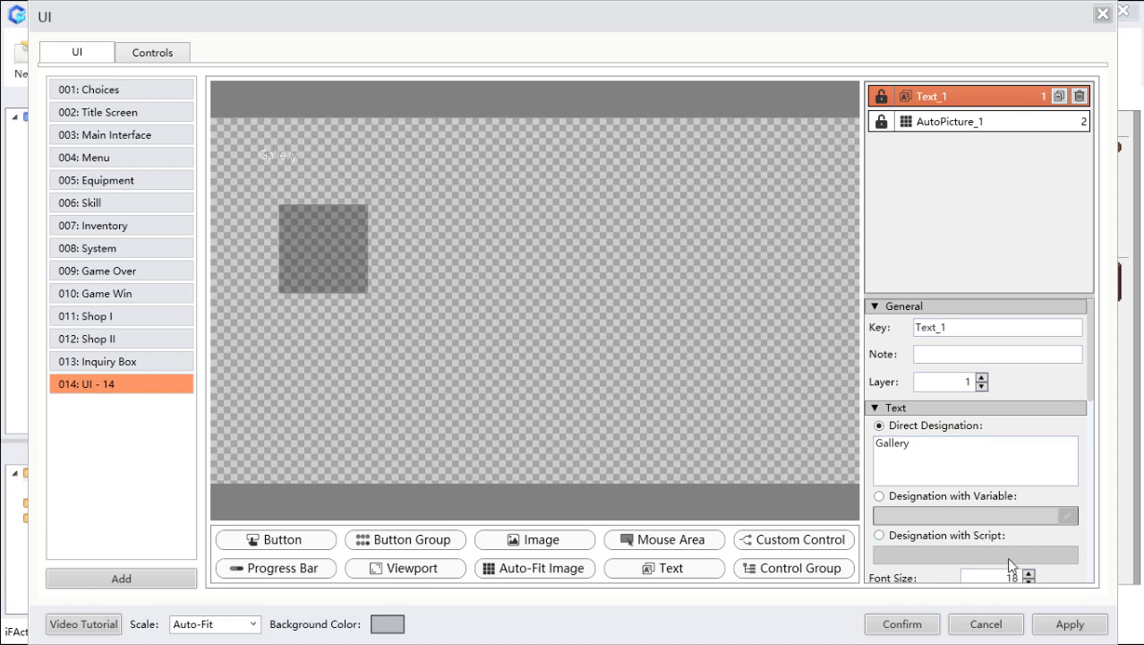
{"action": "scroll", "coordinate": [1006, 557], "scroll_direction": "down", "scroll_amount": 3}
{"action": "left_click", "coordinate": [1028, 455]}
{"action": "left_click", "coordinate": [1028, 455]}
{"action": "left_click", "coordinate": [1028, 455]}
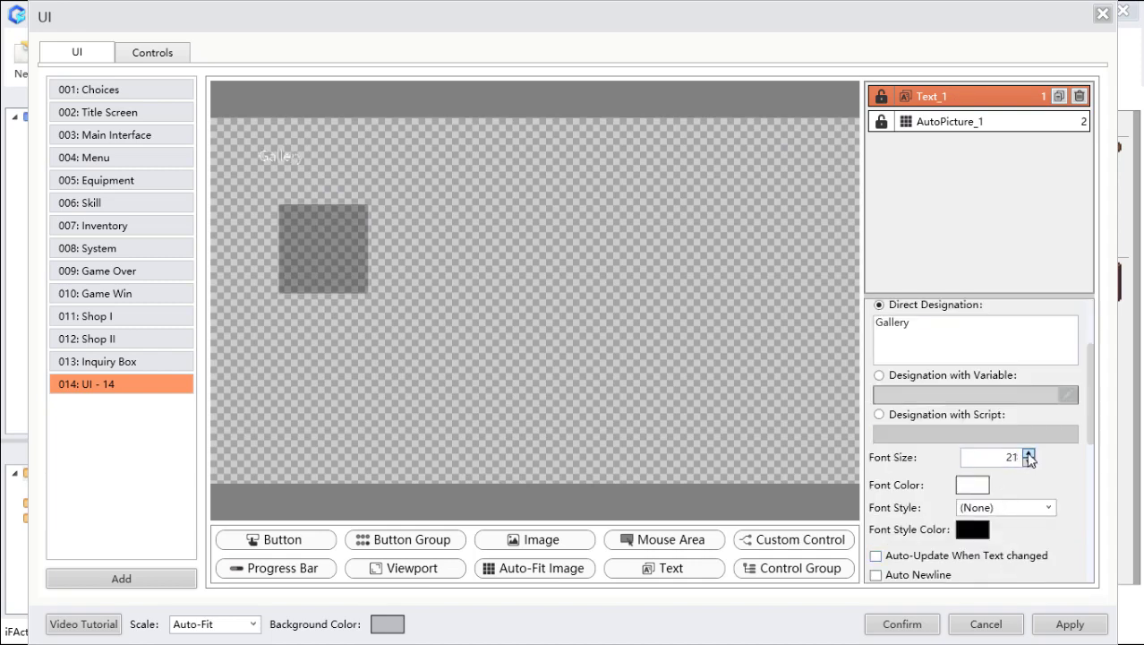
{"action": "left_click", "coordinate": [1029, 455]}
{"action": "left_click", "coordinate": [1029, 455]}
{"action": "left_click", "coordinate": [1029, 455]}
{"action": "left_click", "coordinate": [1029, 455]}
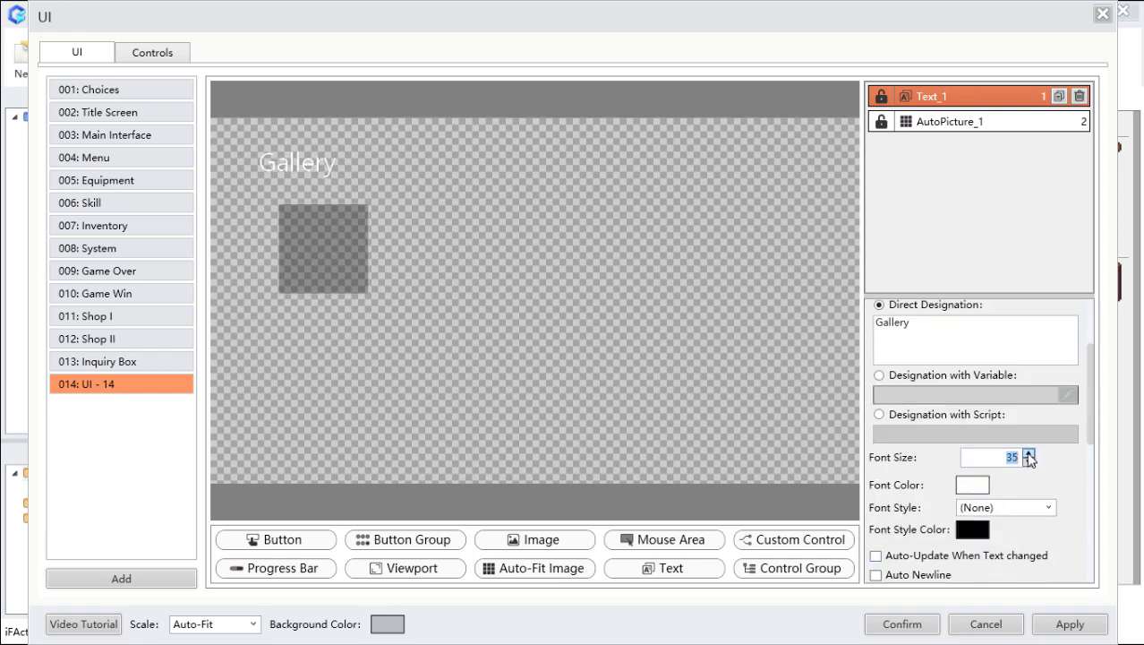
{"action": "left_click", "coordinate": [1029, 454]}
{"action": "left_click", "coordinate": [1029, 454]}
{"action": "left_click", "coordinate": [1029, 455]}
{"action": "left_click", "coordinate": [1029, 455]}
{"action": "left_click", "coordinate": [1029, 455]}
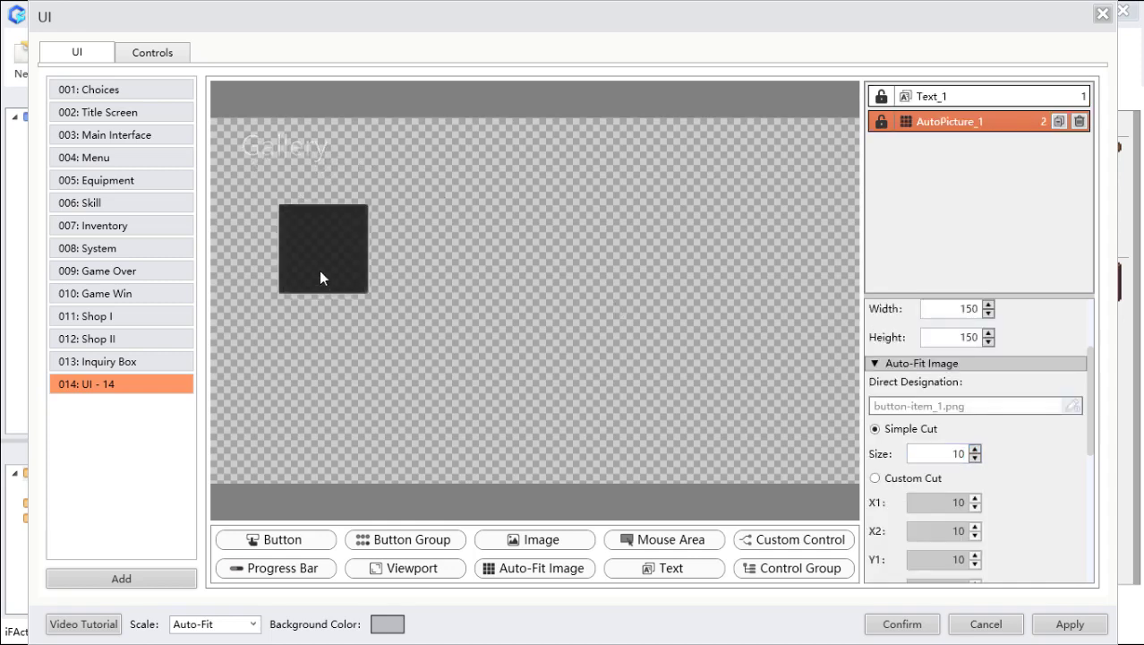
Step: Resize the auto-fit image to width 600 and height 350, and position it directly below the "Gallery" text, with their left edges aligned
{"action": "left_click_drag", "start_coordinate": [318, 270], "coordinate": [315, 239]}
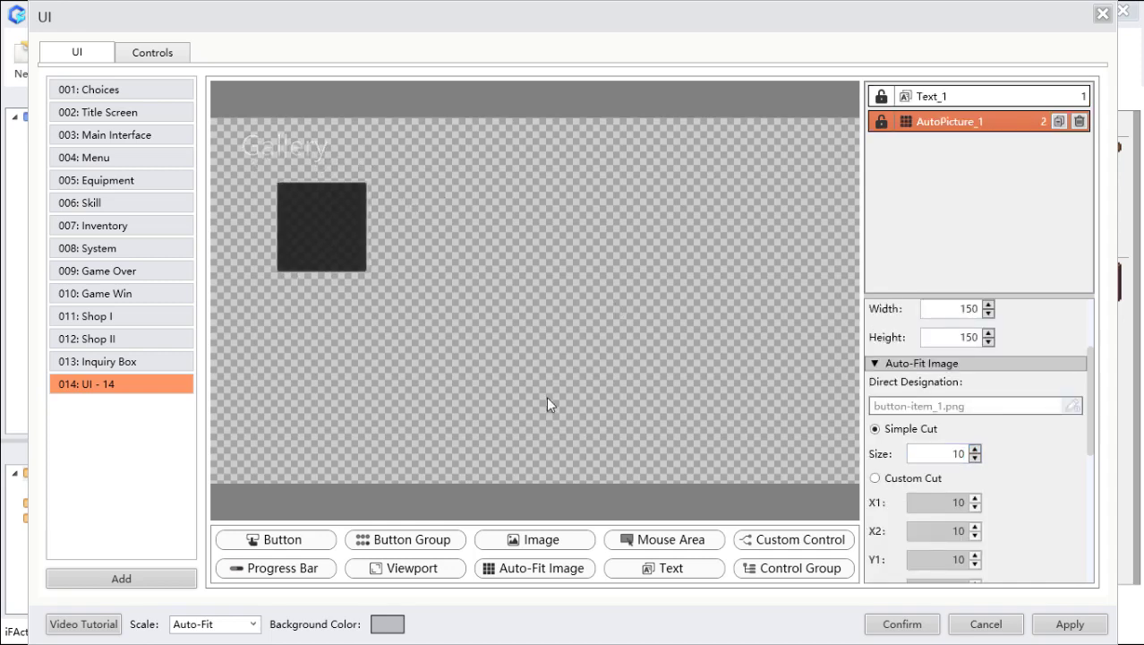
{"action": "scroll", "coordinate": [1070, 524], "scroll_direction": "up", "scroll_amount": 2}
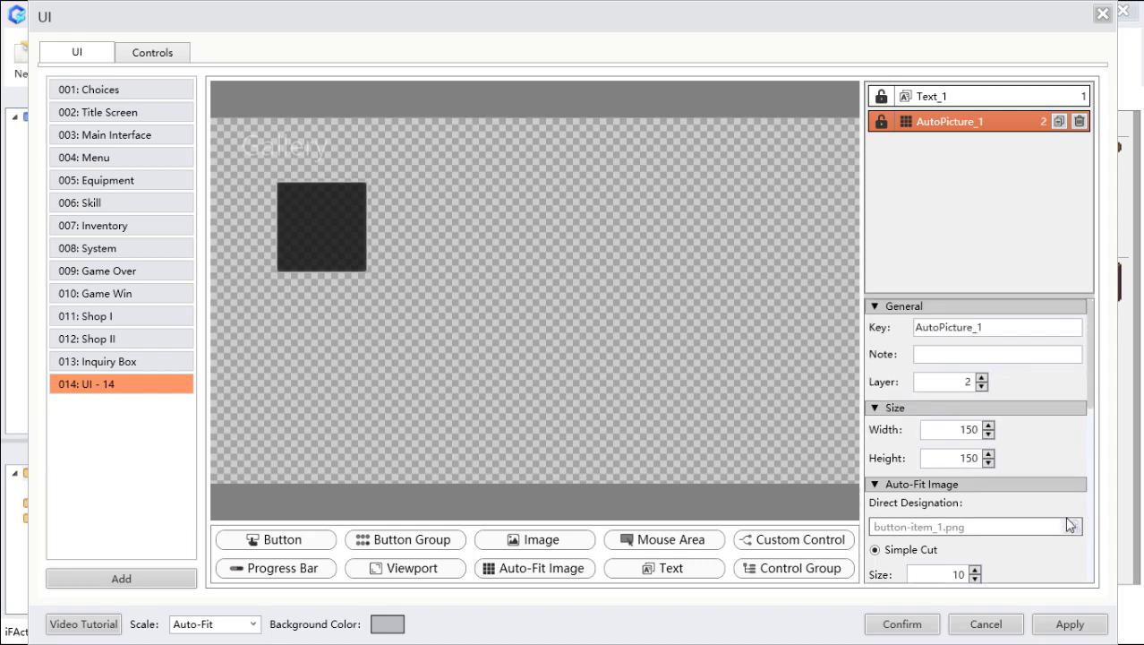
{"action": "double_click", "coordinate": [965, 429]}
{"action": "type", "text": "50"}
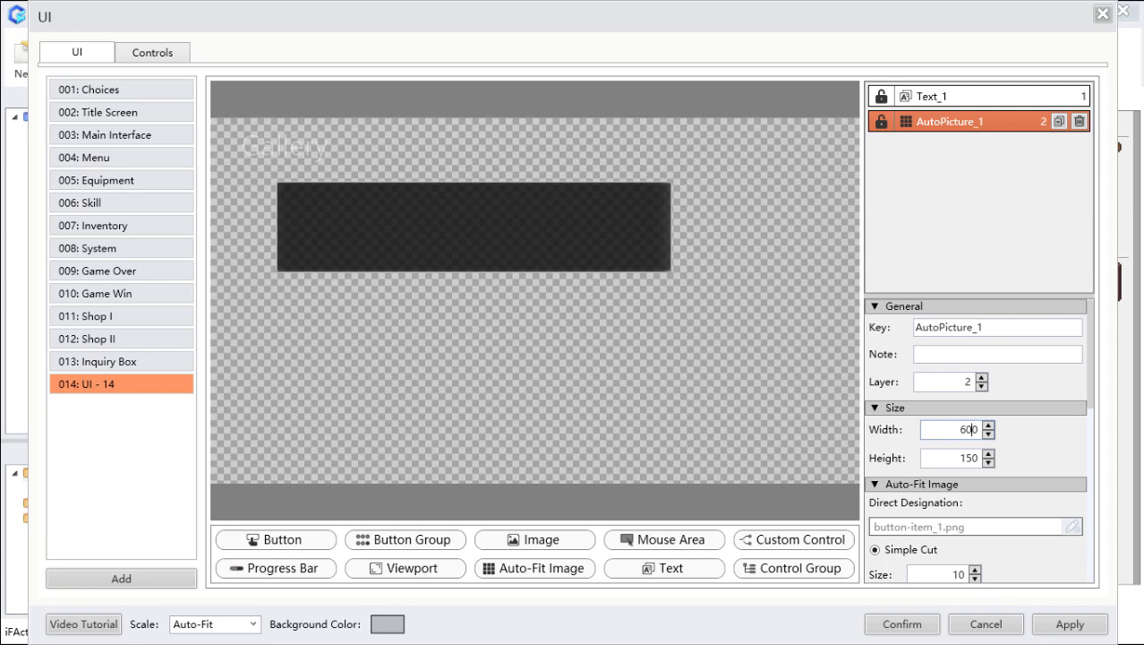
{"action": "left_click_drag", "start_coordinate": [444, 216], "coordinate": [408, 231]}
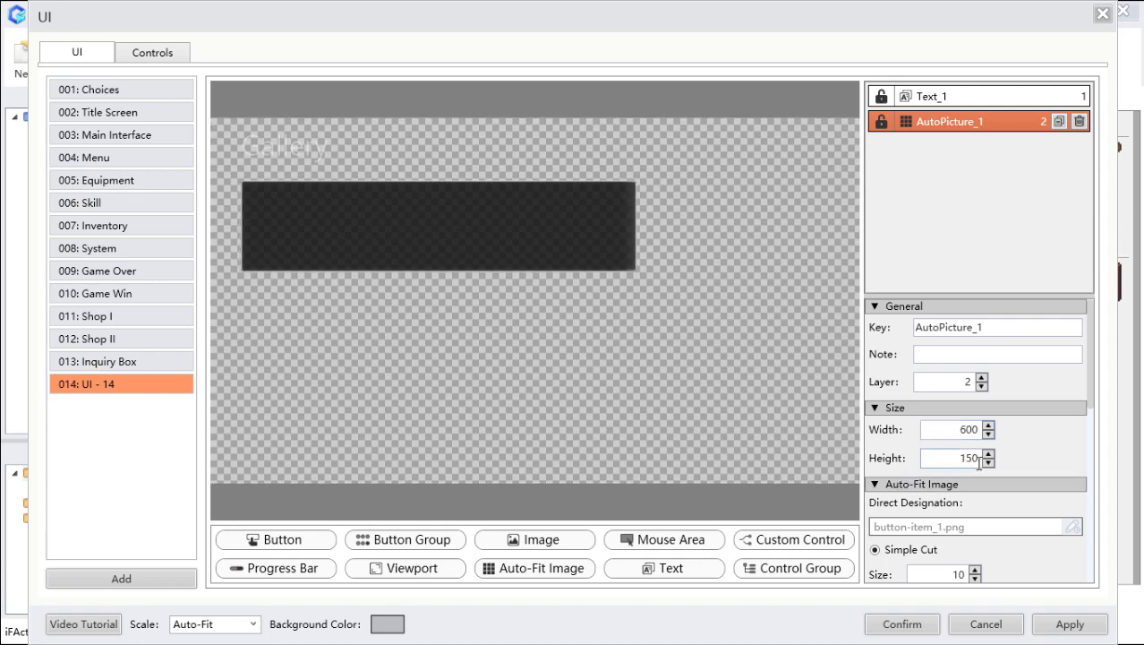
{"action": "left_click_drag", "start_coordinate": [966, 460], "coordinate": [958, 460]}
{"action": "type", "text": "3"}
{"action": "left_click", "coordinate": [609, 352]}
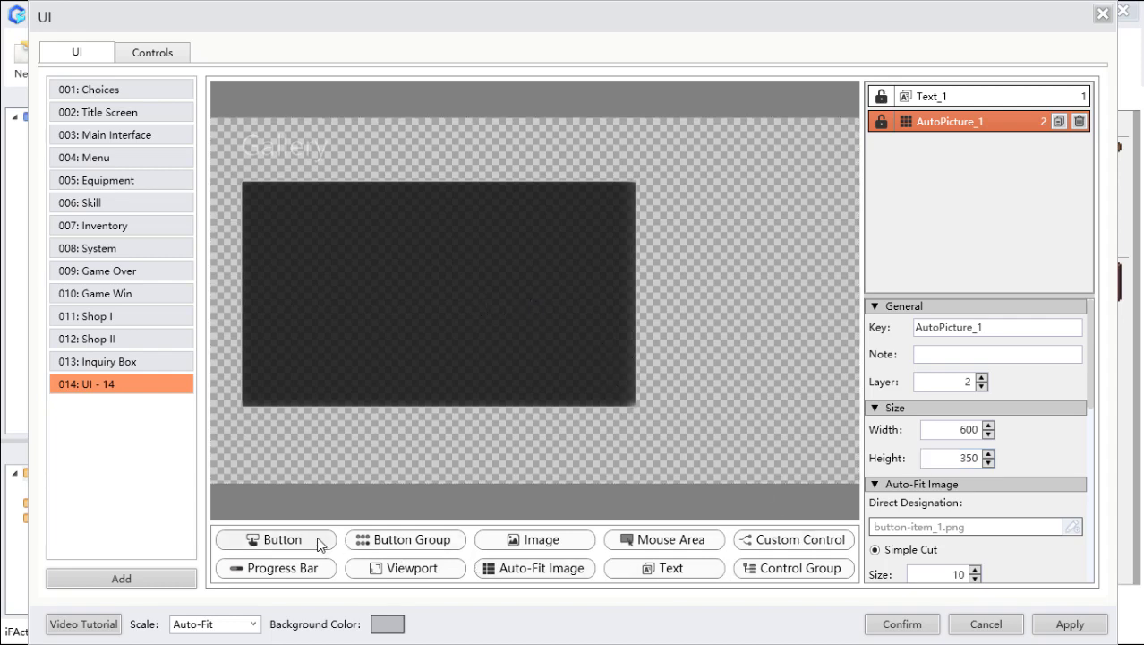
Step: Add a button to the new interface, above and to the right of the auto-fit image
{"action": "left_click_drag", "start_coordinate": [319, 544], "coordinate": [681, 234]}
{"action": "left_click_drag", "start_coordinate": [745, 178], "coordinate": [744, 177]}
{"action": "scroll", "coordinate": [915, 521], "scroll_direction": "down", "scroll_amount": 2}
{"action": "scroll", "coordinate": [915, 521], "scroll_direction": "down", "scroll_amount": 1}
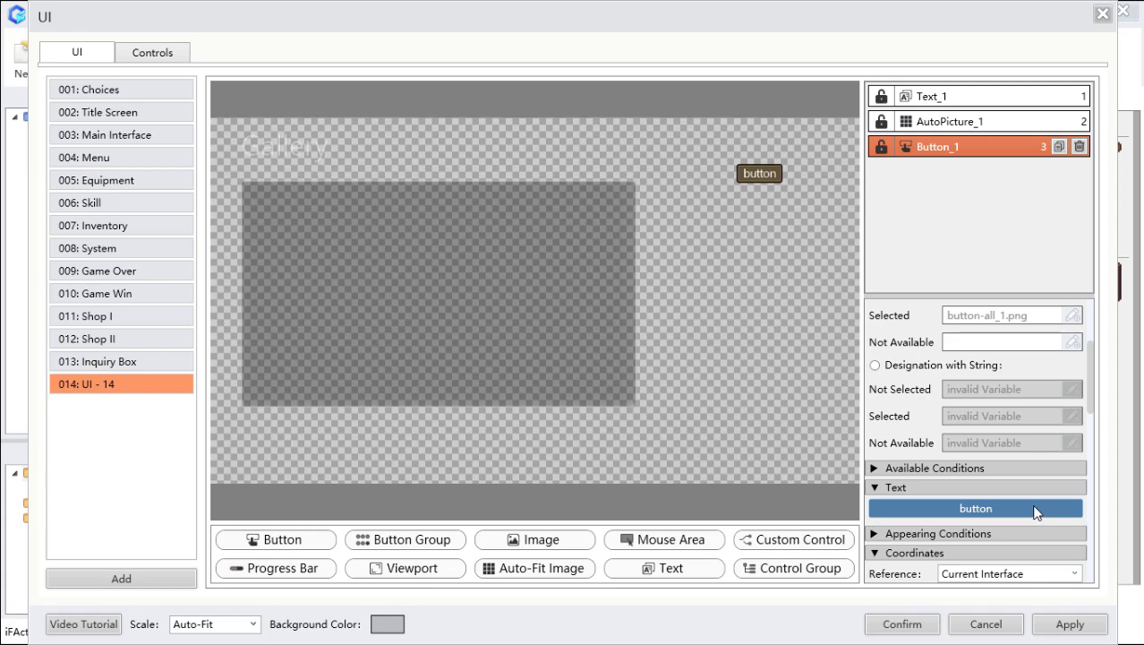
Step: Set the new button's Not Selected image to button-close_0.png and its Selected image to button-close_1.png
{"action": "scroll", "coordinate": [984, 404], "scroll_direction": "up", "scroll_amount": 4}
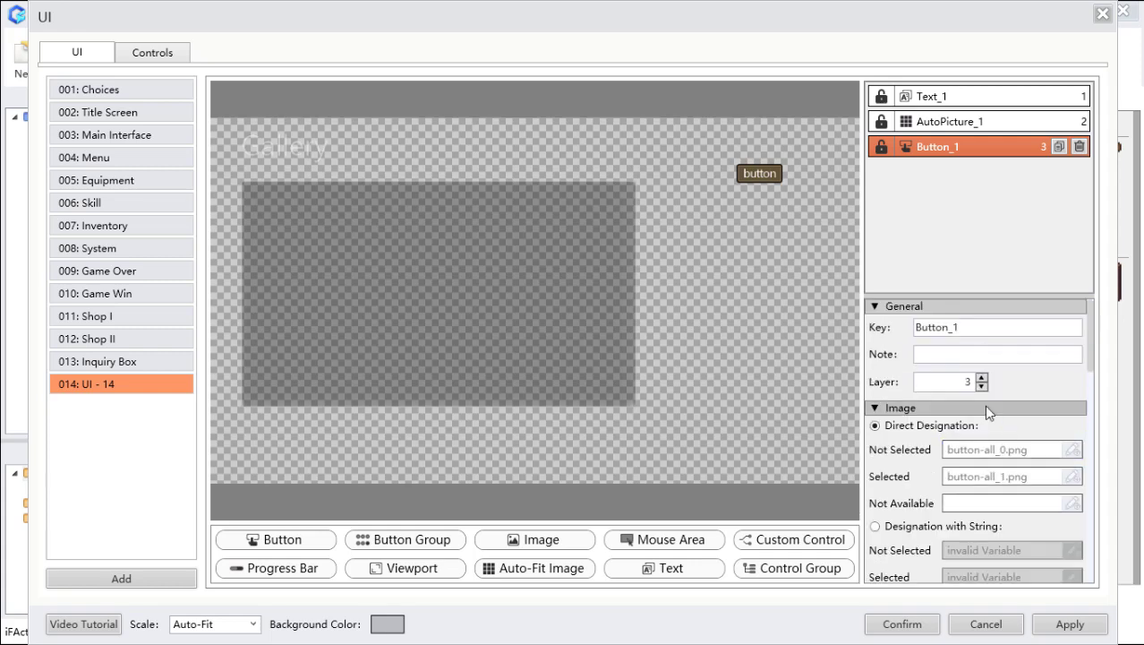
{"action": "left_click", "coordinate": [1071, 449]}
{"action": "scroll", "coordinate": [291, 413], "scroll_direction": "down", "scroll_amount": 5}
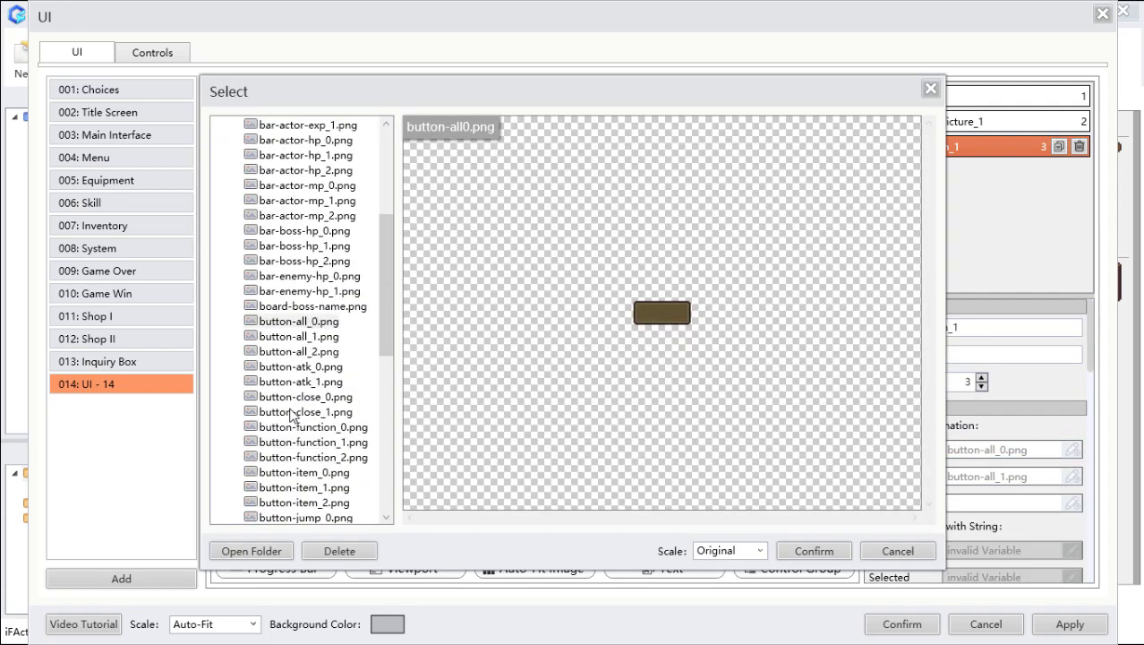
{"action": "left_click", "coordinate": [296, 398]}
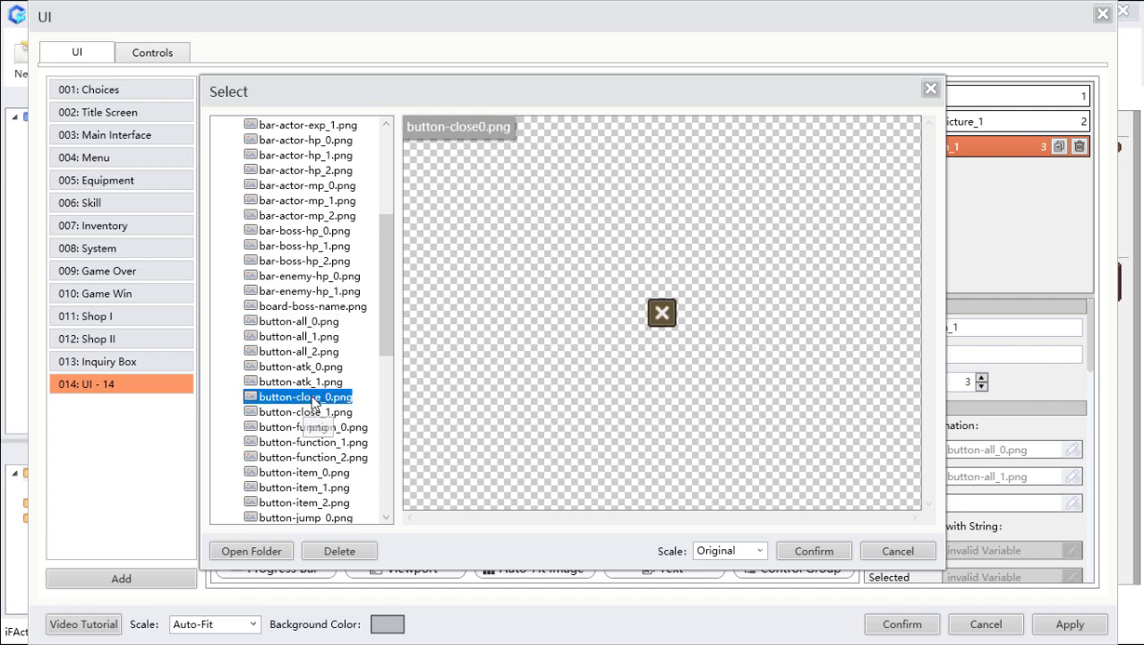
{"action": "left_click", "coordinate": [837, 551]}
{"action": "left_click", "coordinate": [1071, 477]}
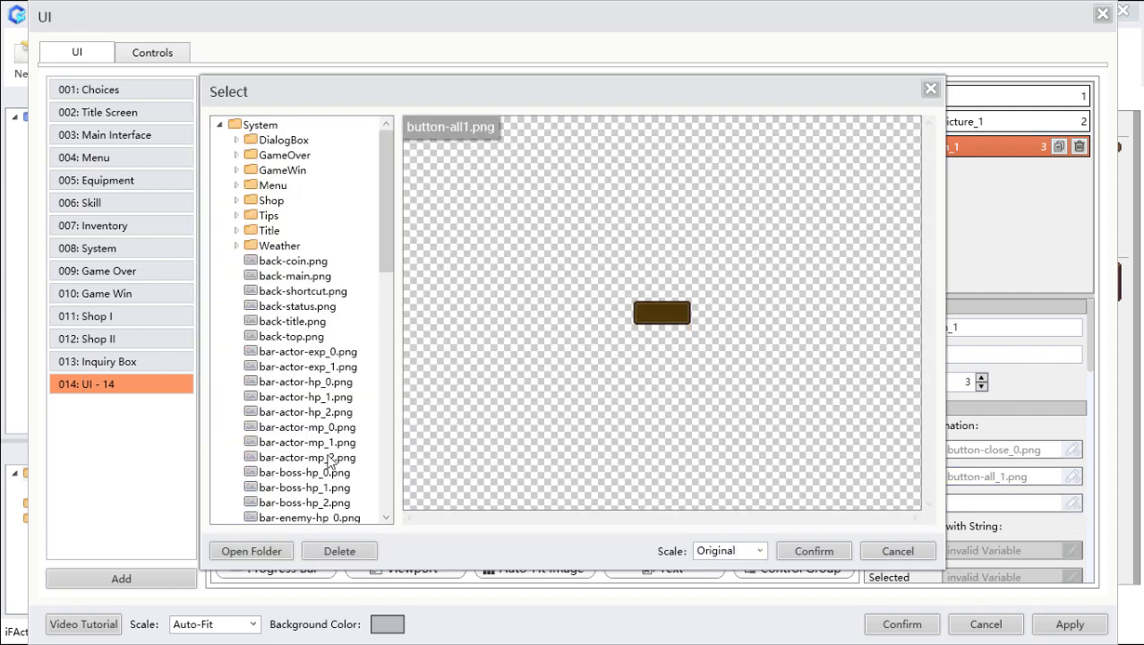
{"action": "scroll", "coordinate": [337, 457], "scroll_direction": "down", "scroll_amount": 4}
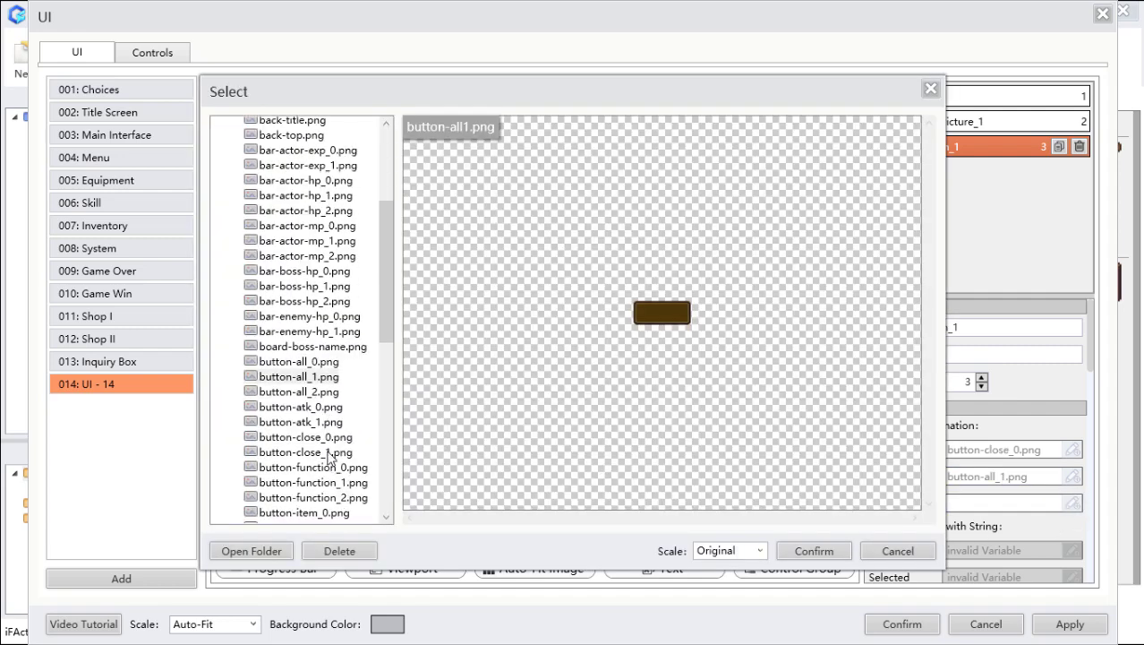
{"action": "left_click", "coordinate": [329, 452]}
{"action": "left_click", "coordinate": [824, 551]}
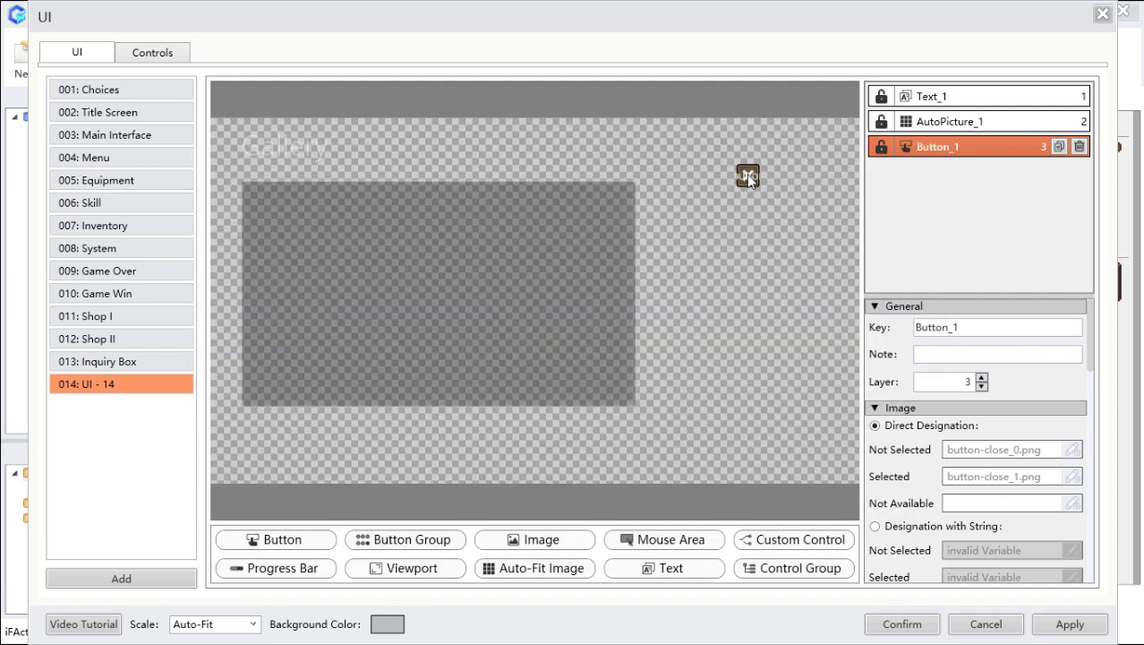
Step: Clear the close button's text label and confirm the text settings
{"action": "scroll", "coordinate": [962, 394], "scroll_direction": "down", "scroll_amount": 6}
{"action": "left_click", "coordinate": [960, 385]}
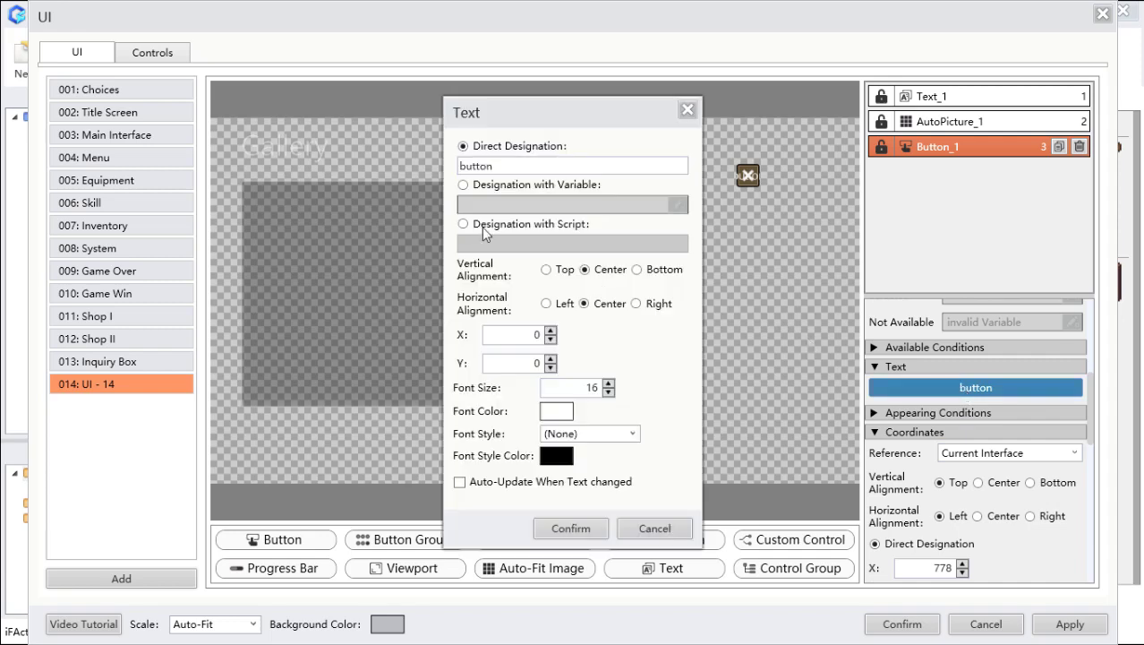
{"action": "left_click", "coordinate": [483, 166]}
{"action": "double_click", "coordinate": [484, 166]}
{"action": "key", "text": "BackSpace"}
{"action": "left_click", "coordinate": [578, 528]}
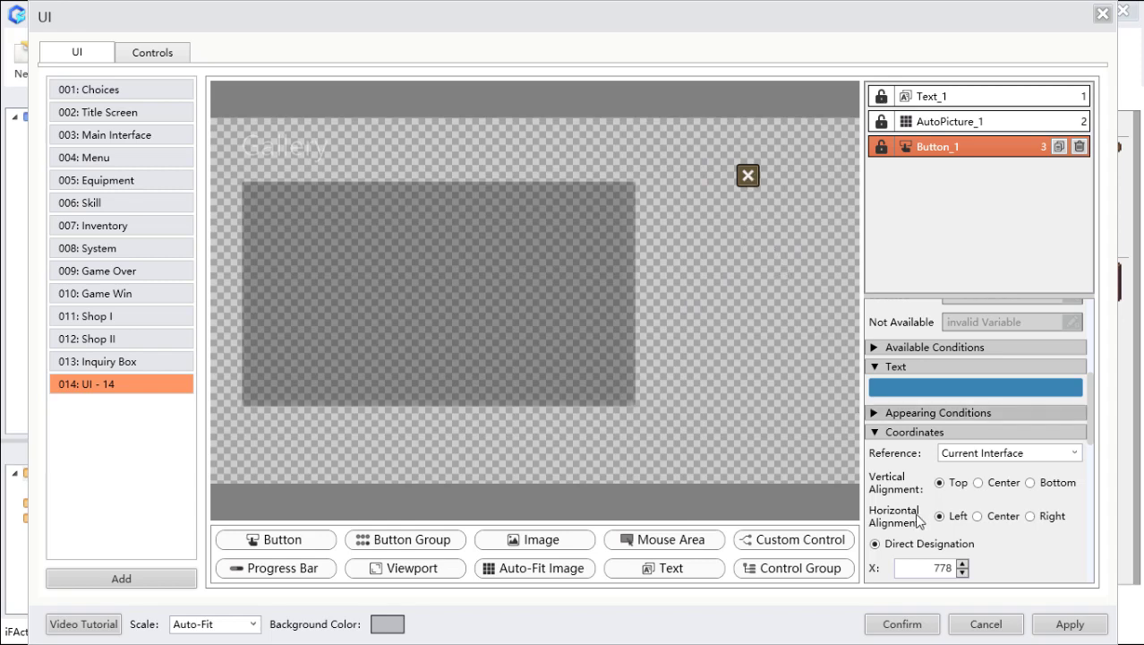
Step: Add a Close Current Interface command to the close button's Execute When Click trigger and apply the UI changes
{"action": "scroll", "coordinate": [1029, 500], "scroll_direction": "down", "scroll_amount": 5}
{"action": "scroll", "coordinate": [1028, 500], "scroll_direction": "down", "scroll_amount": 6}
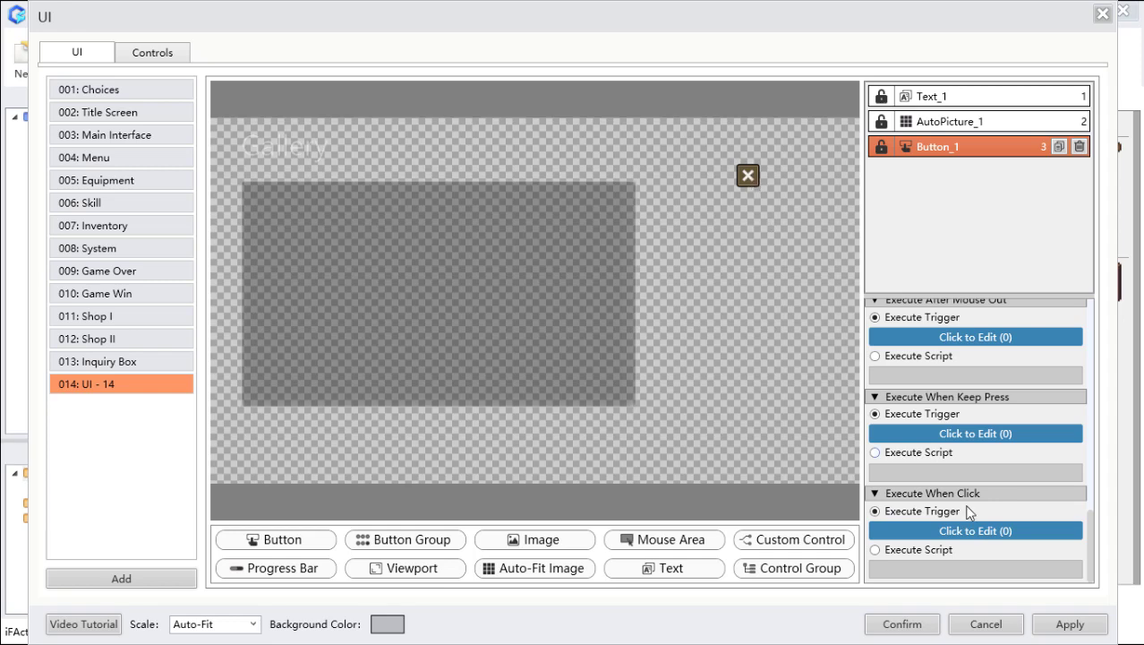
{"action": "left_click", "coordinate": [976, 531]}
{"action": "double_click", "coordinate": [346, 76]}
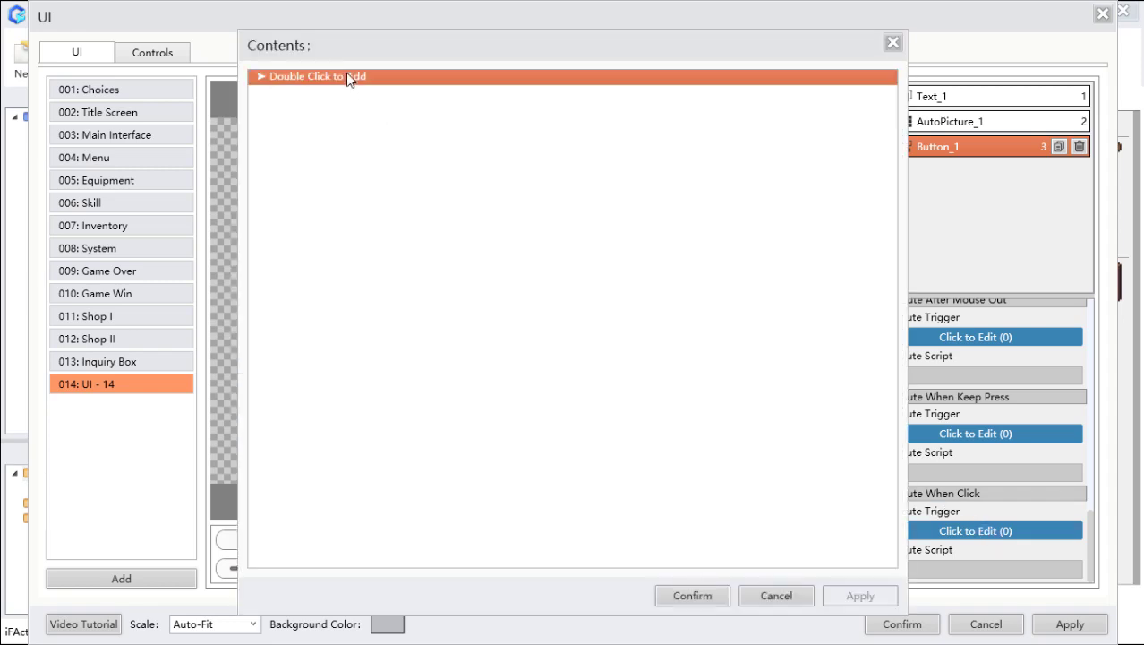
{"action": "left_click_drag", "start_coordinate": [781, 263], "coordinate": [581, 155]}
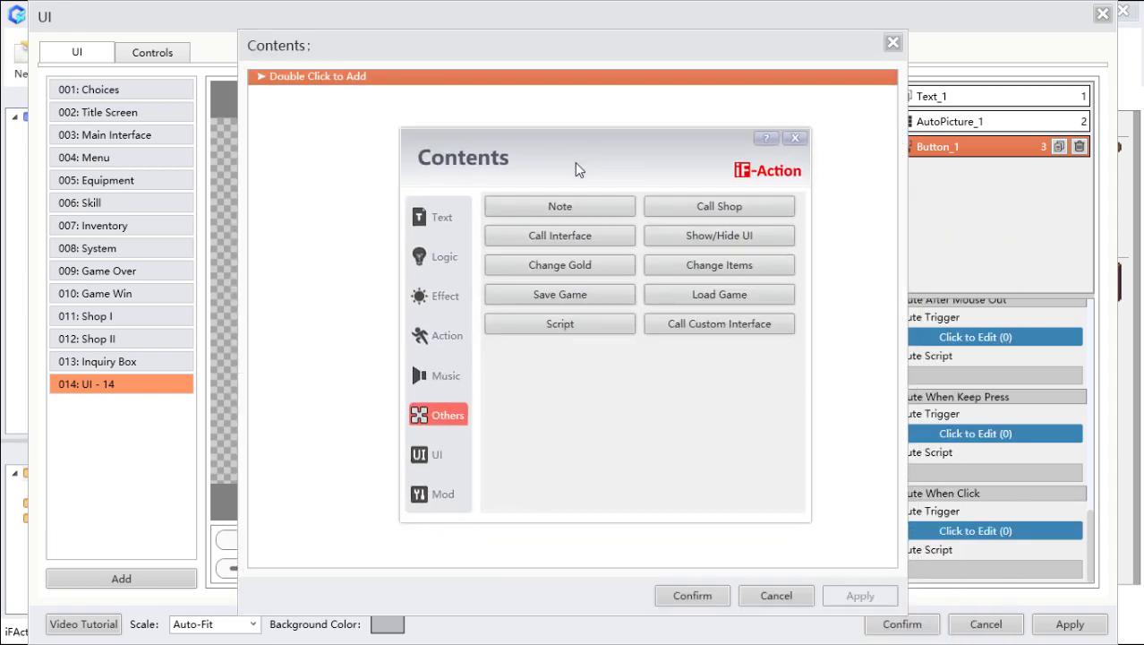
{"action": "left_click", "coordinate": [443, 455]}
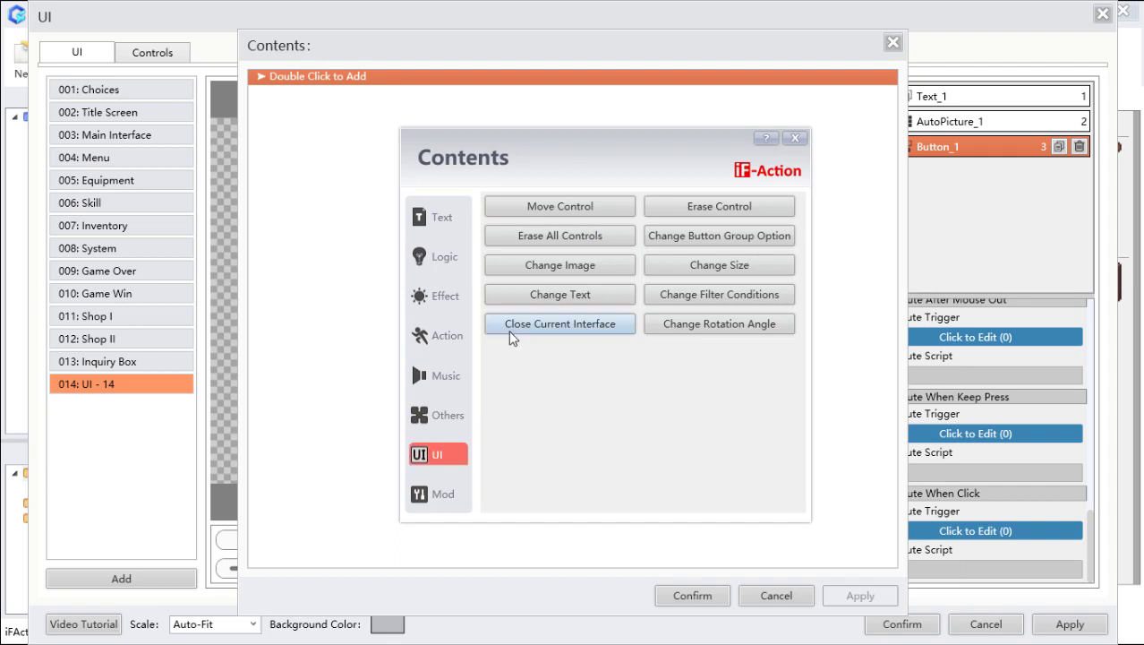
{"action": "left_click", "coordinate": [583, 333]}
{"action": "left_click", "coordinate": [691, 597]}
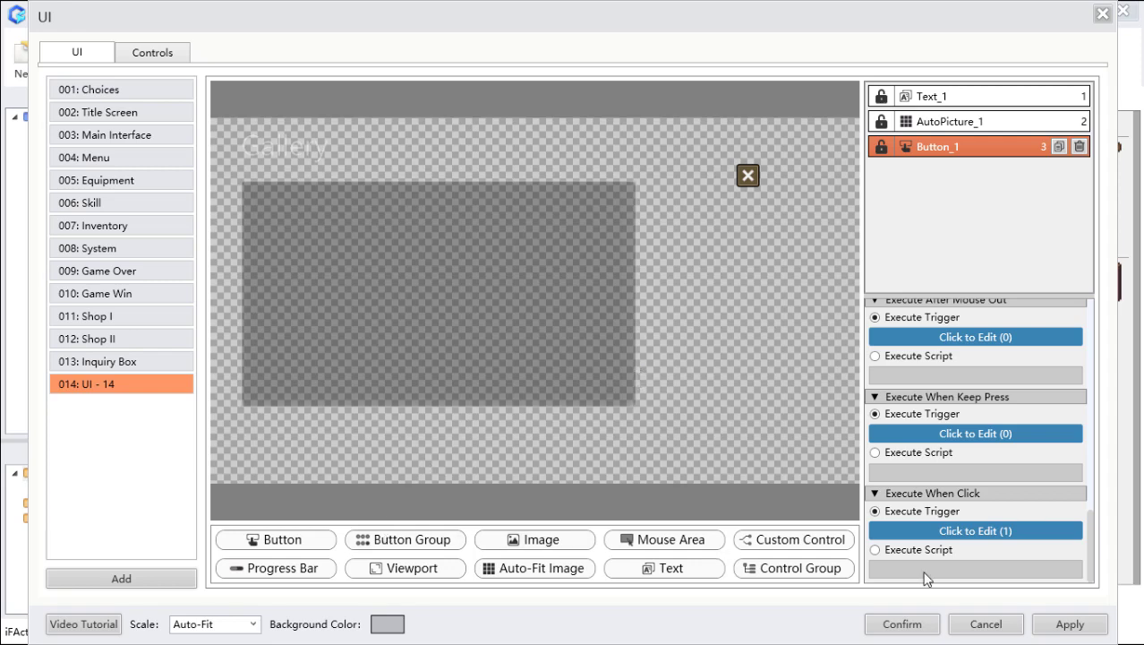
{"action": "left_click", "coordinate": [1070, 624]}
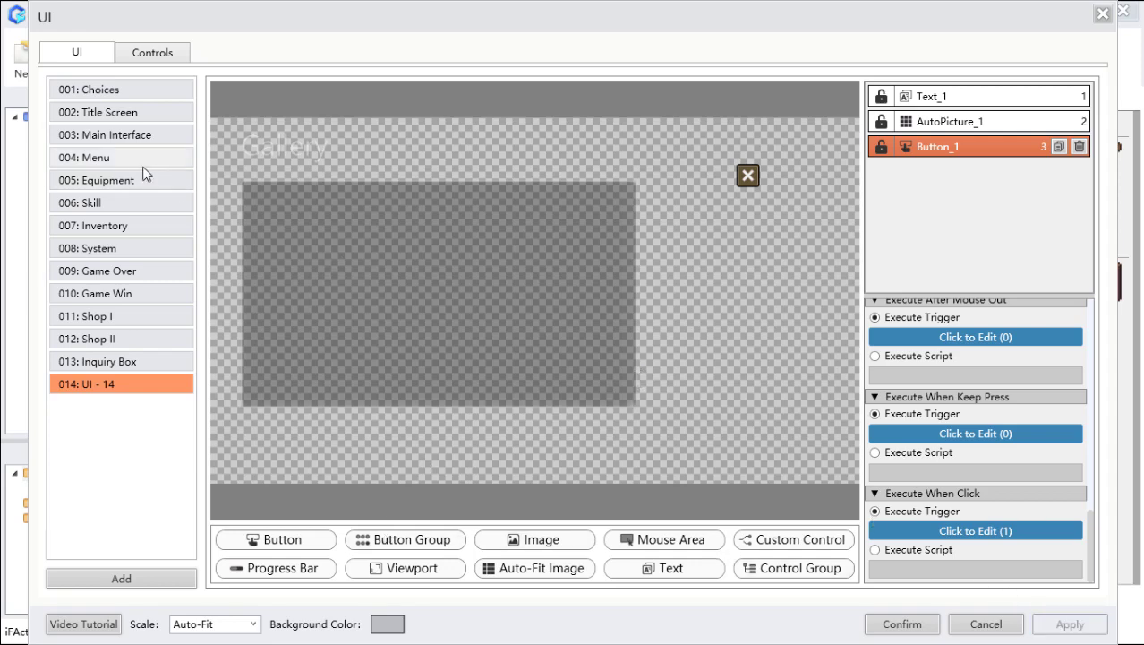
Step: Open the Execute When Selected Again trigger of the Title Screen's fourth button, Gallery, for editing
{"action": "left_click", "coordinate": [142, 115]}
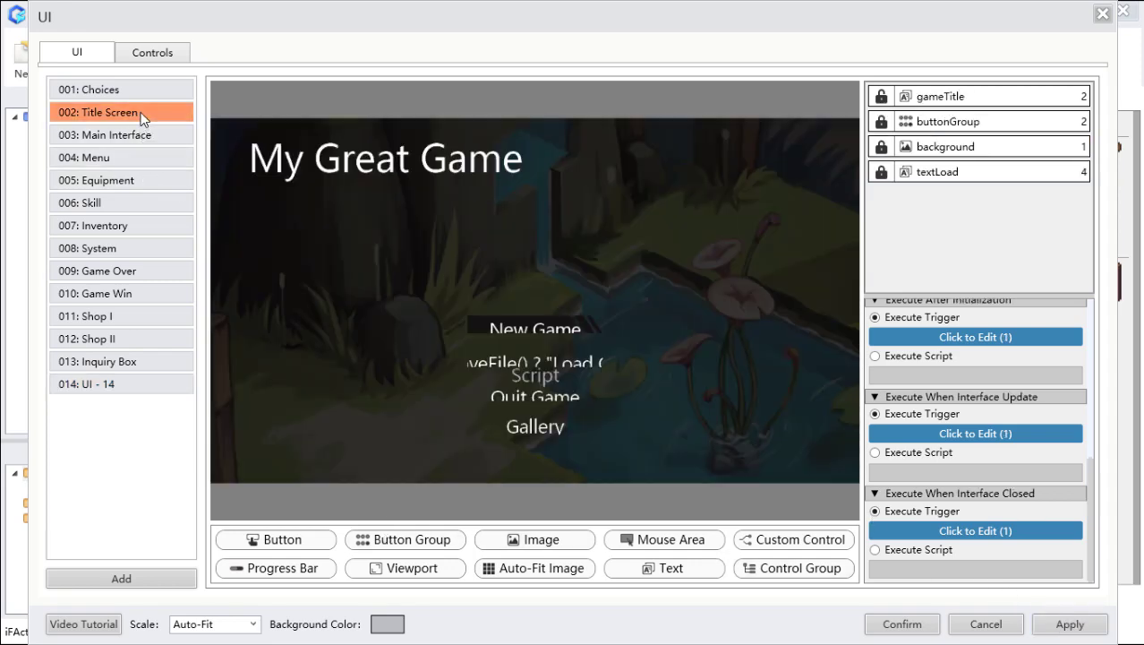
{"action": "left_click", "coordinate": [541, 427]}
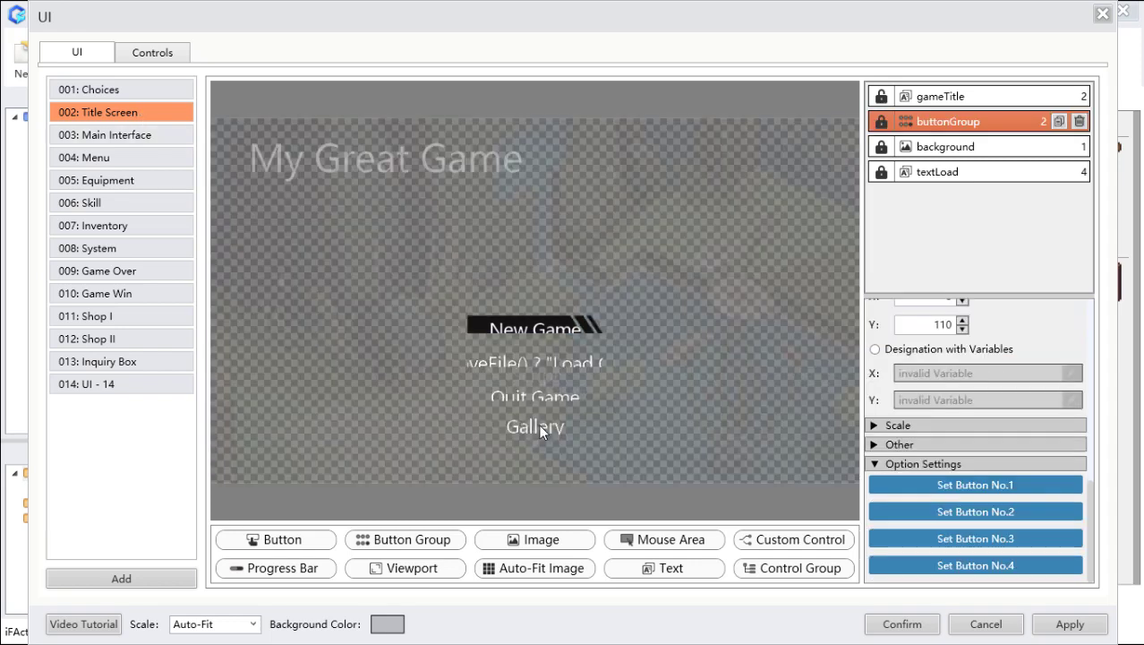
{"action": "left_click", "coordinate": [975, 566]}
{"action": "scroll", "coordinate": [632, 422], "scroll_direction": "down", "scroll_amount": 3}
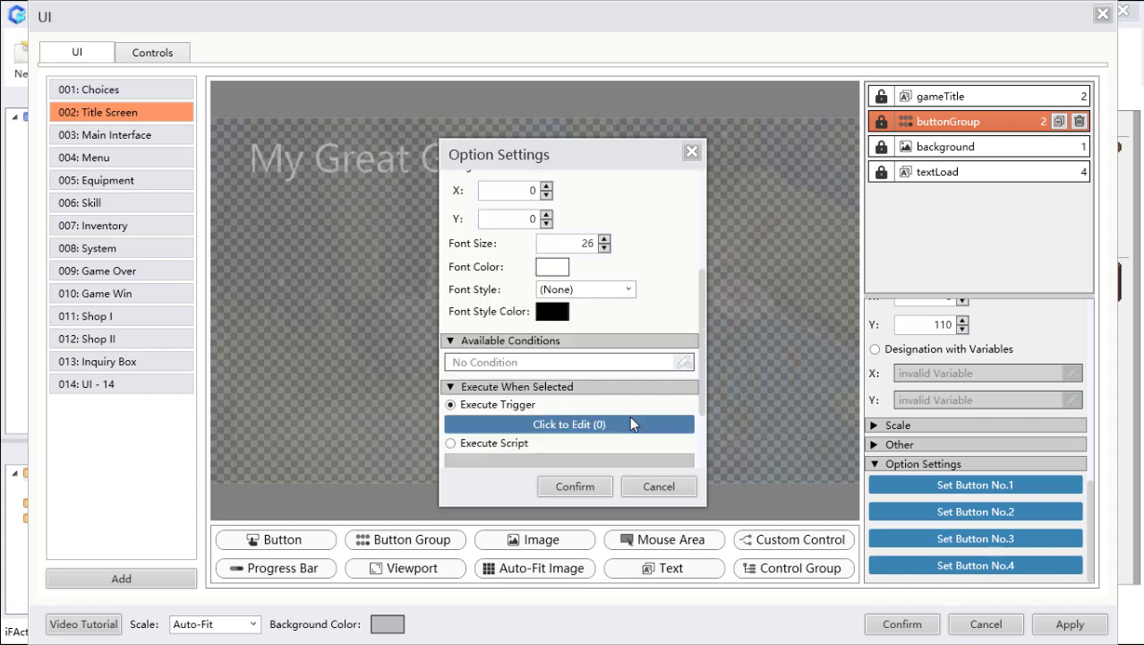
{"action": "scroll", "coordinate": [629, 416], "scroll_direction": "down", "scroll_amount": 2}
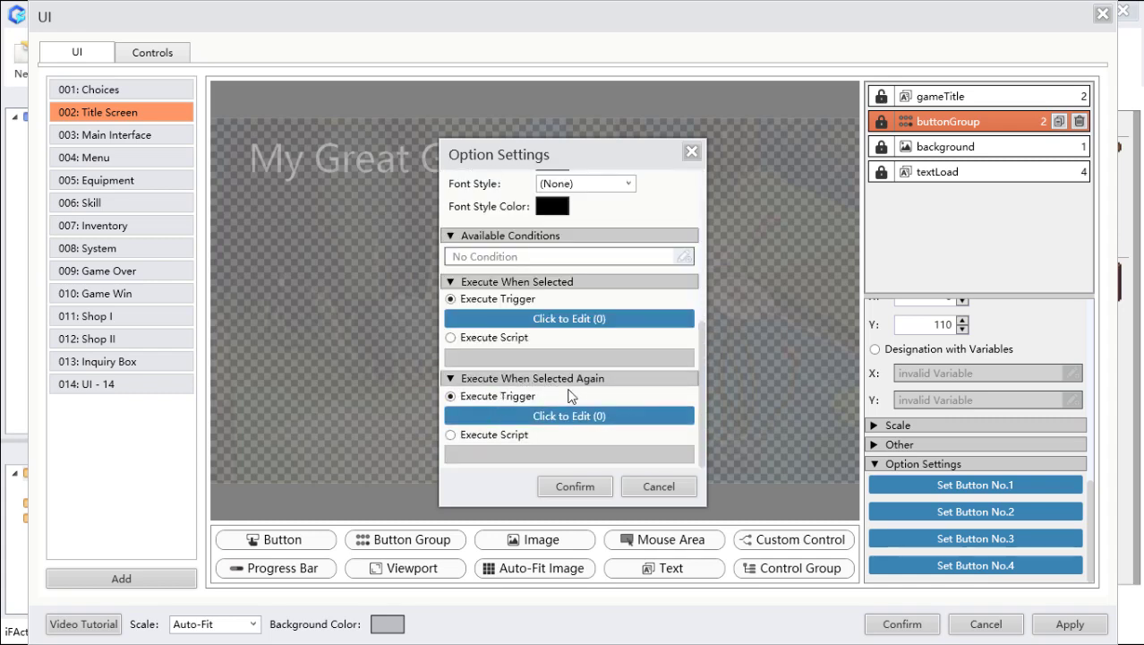
{"action": "left_click", "coordinate": [599, 416]}
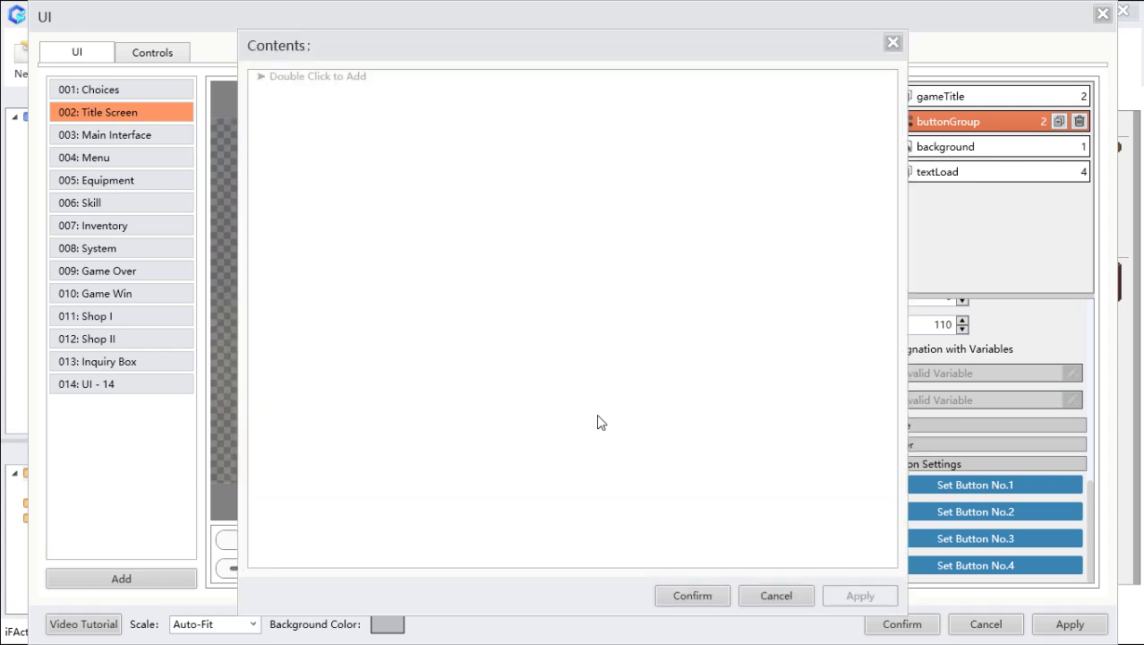
Step: Add a Call Custom Interface command for 014 UI - 14 to the Gallery button's trigger and confirm all UI changes
{"action": "double_click", "coordinate": [366, 79]}
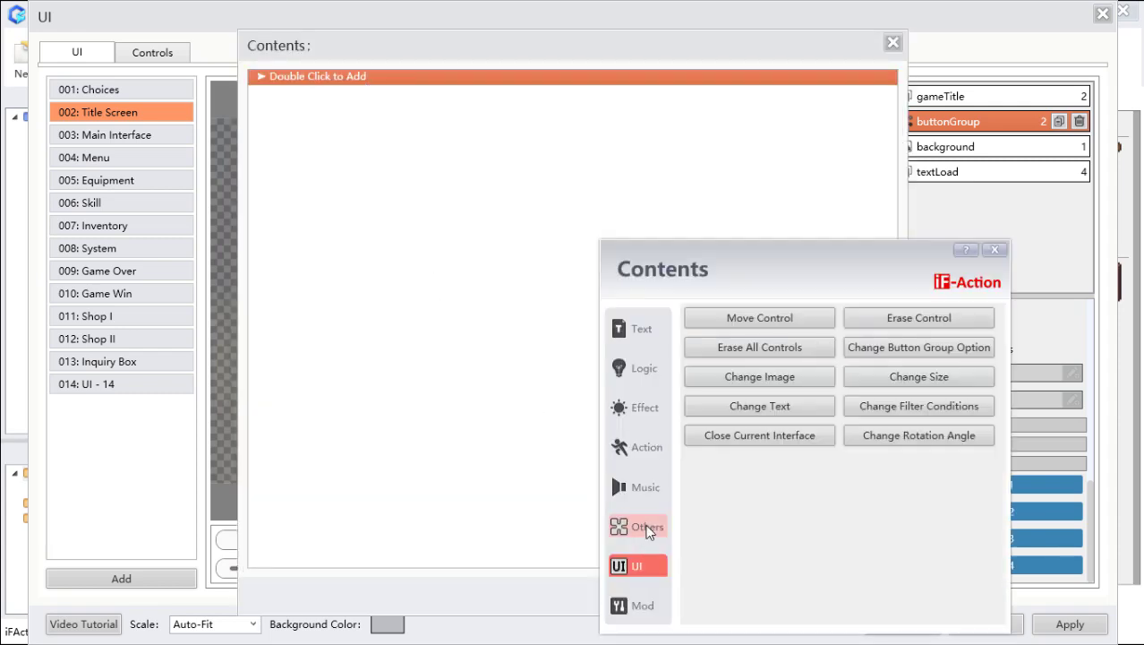
{"action": "left_click", "coordinate": [649, 529]}
{"action": "left_click_drag", "start_coordinate": [812, 263], "coordinate": [540, 172]}
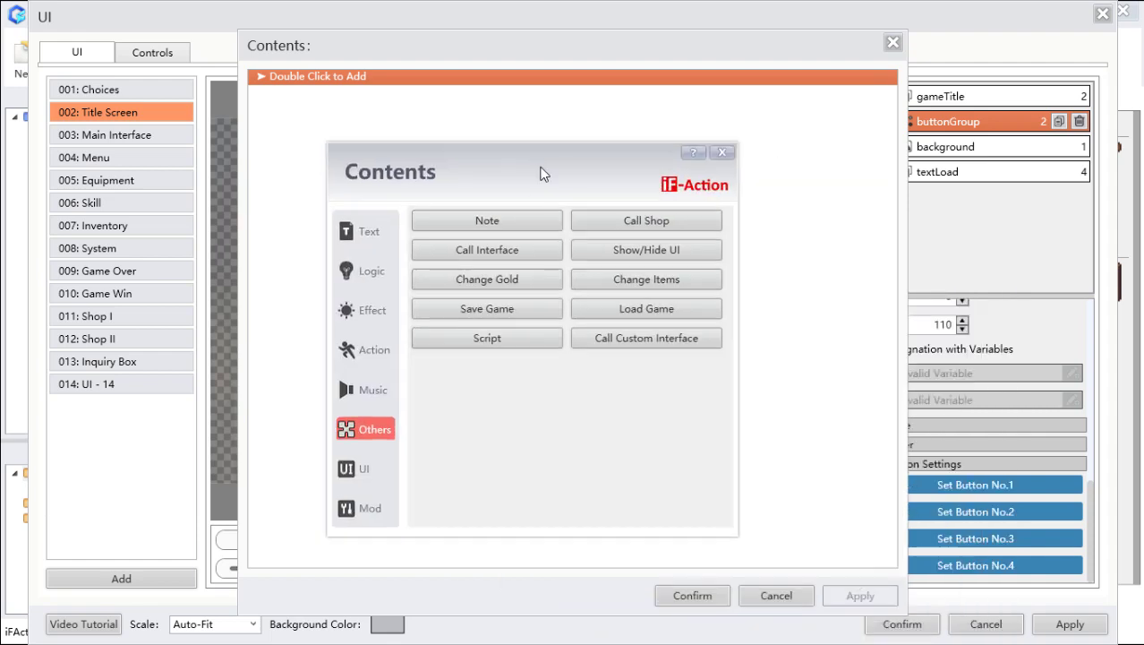
{"action": "left_click", "coordinate": [656, 340]}
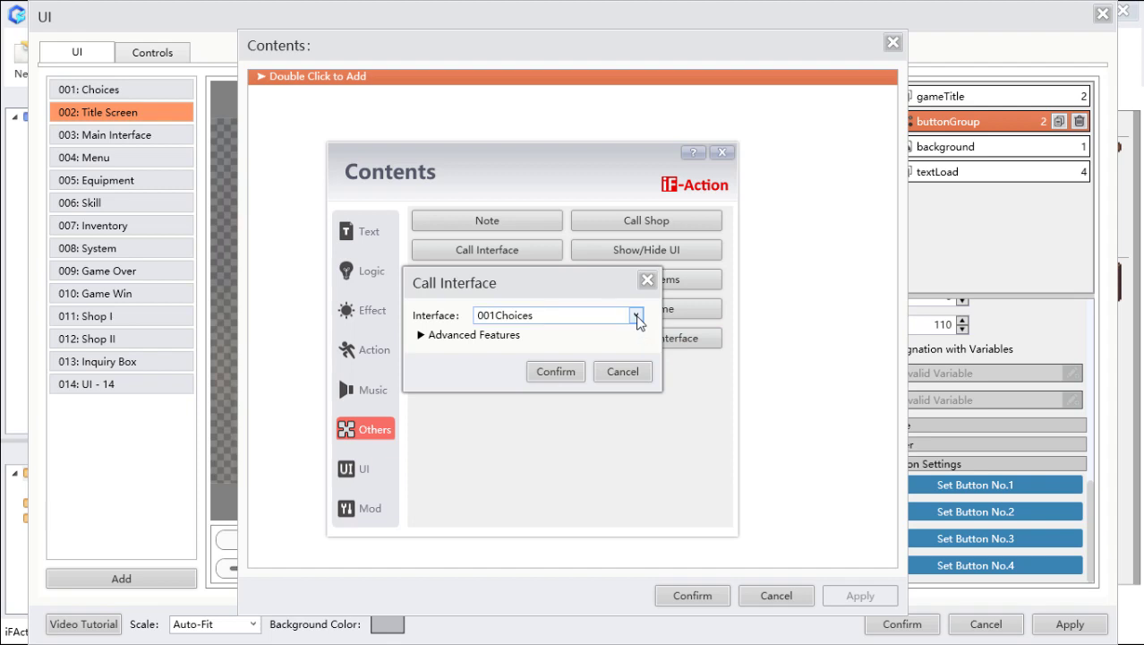
{"action": "left_click", "coordinate": [636, 315]}
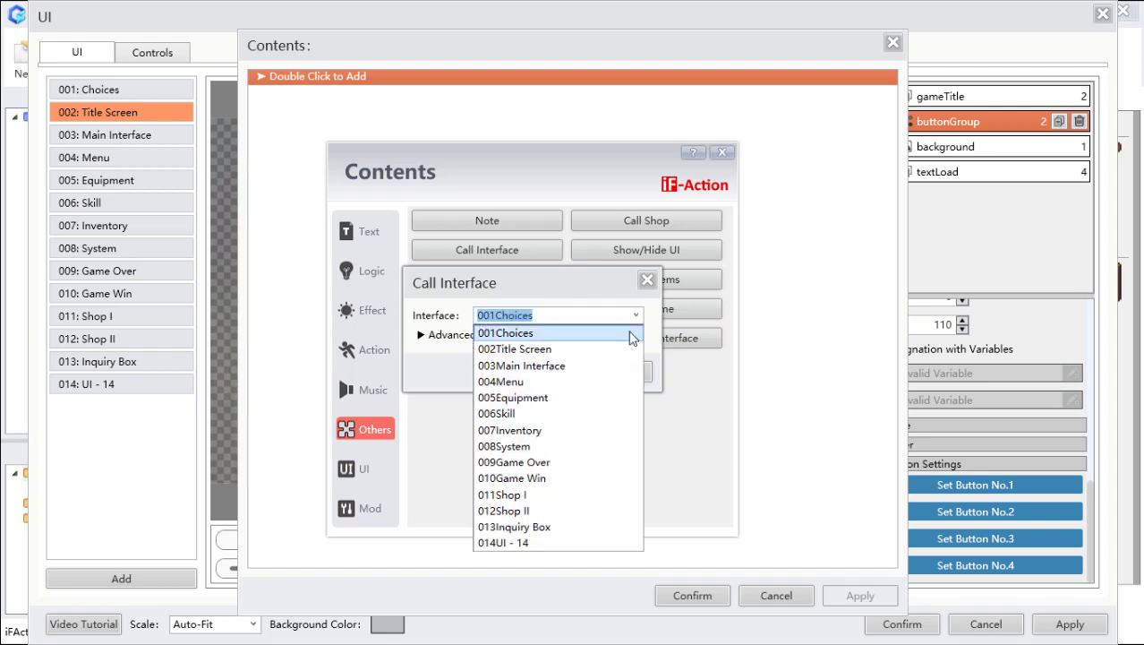
{"action": "left_click", "coordinate": [557, 543]}
{"action": "left_click", "coordinate": [567, 372]}
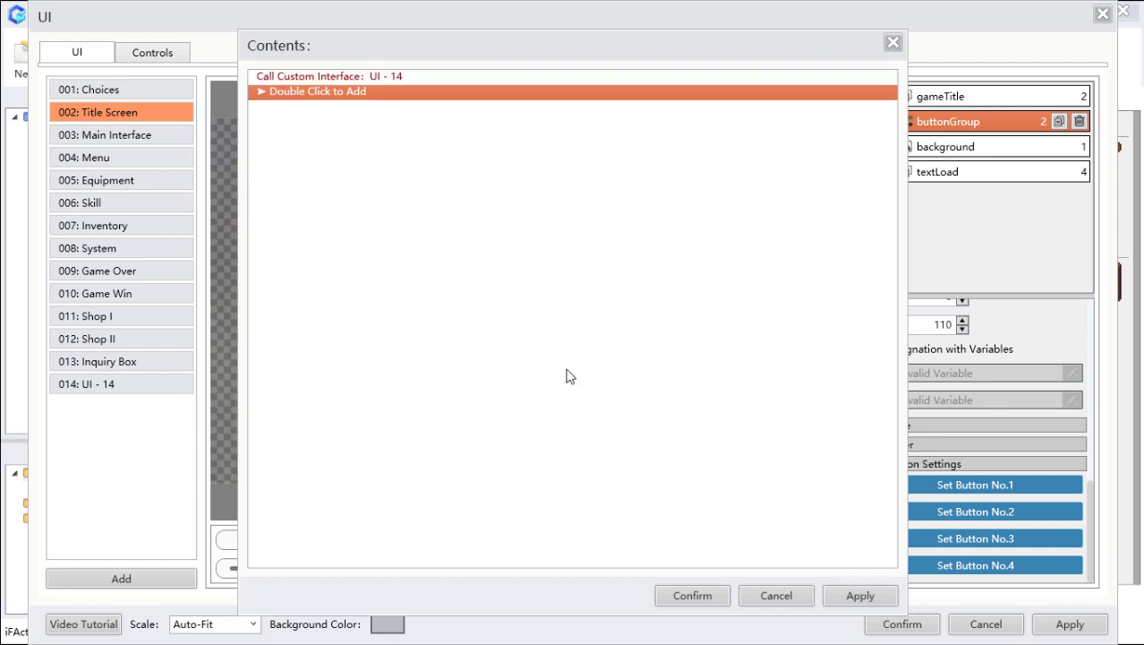
{"action": "left_click", "coordinate": [683, 596]}
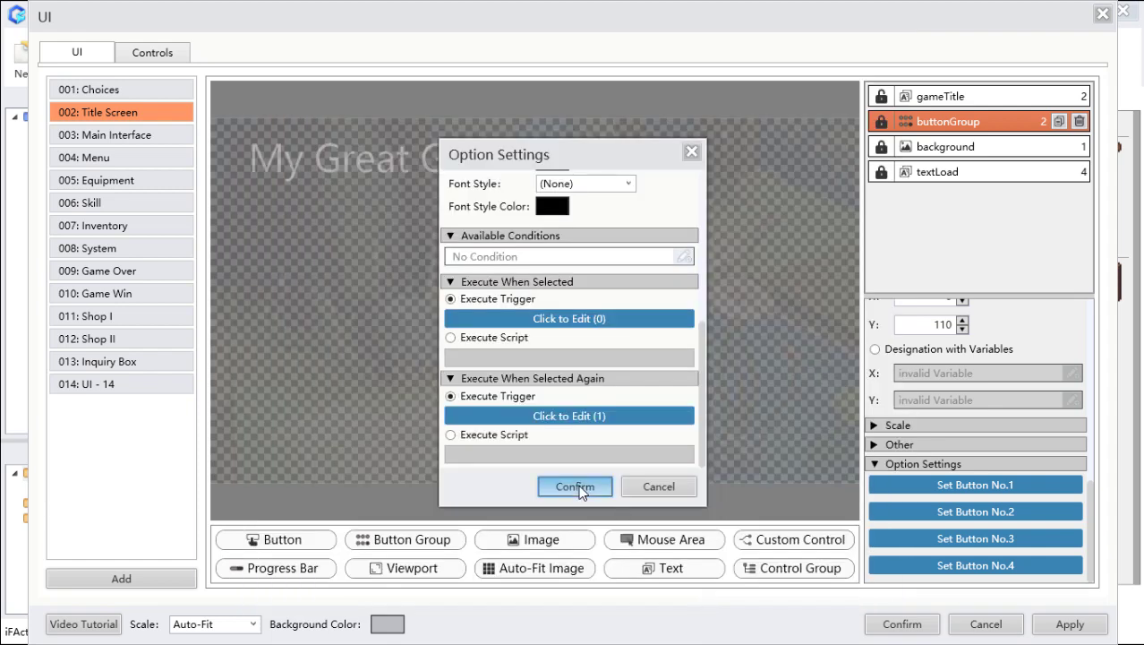
{"action": "left_click", "coordinate": [542, 481]}
{"action": "left_click", "coordinate": [904, 623]}
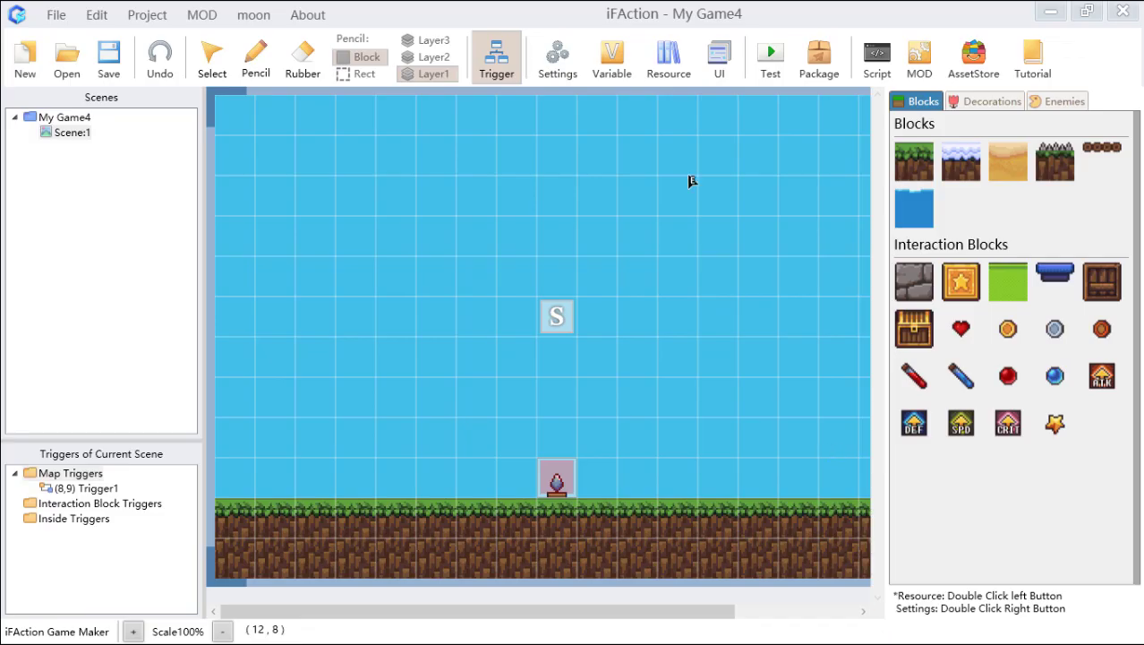
Step: Test the game by repeatedly opening the Gallery from the title screen and closing it with its close button, then end the test
{"action": "left_click", "coordinate": [768, 66]}
{"action": "left_click", "coordinate": [794, 74]}
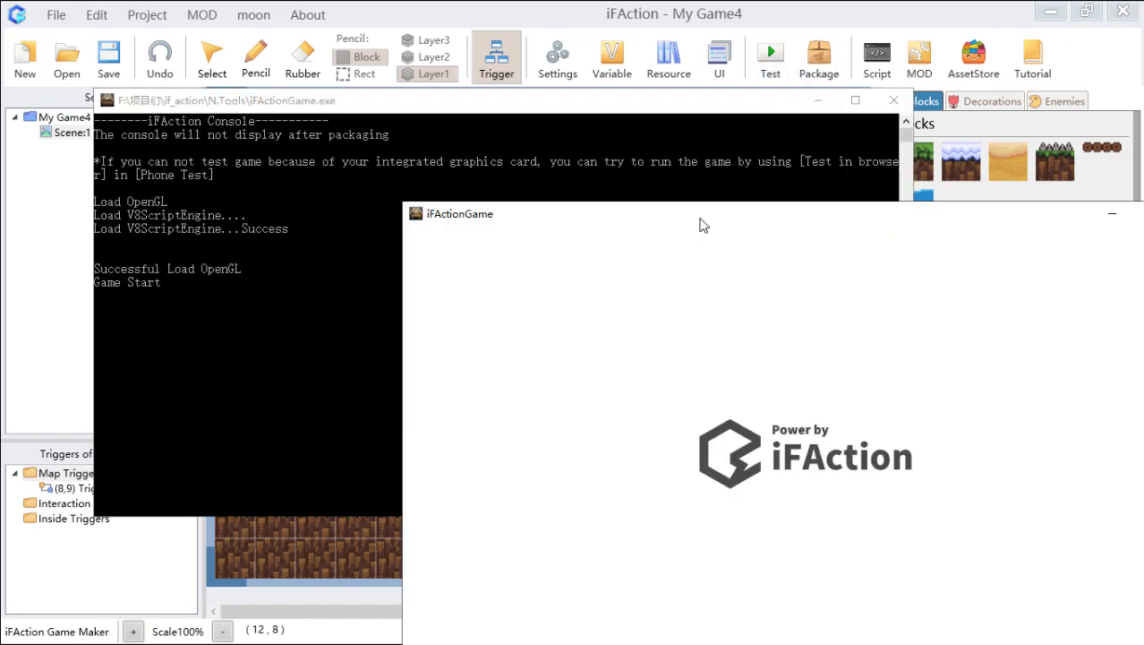
{"action": "left_click_drag", "start_coordinate": [702, 219], "coordinate": [436, 76]}
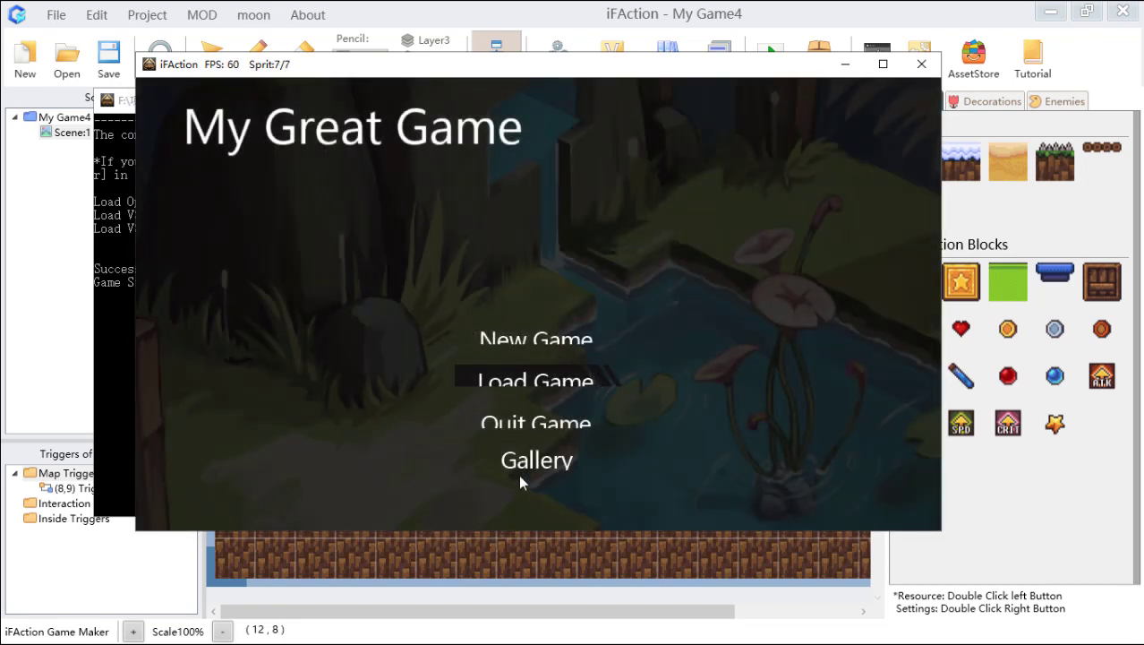
{"action": "left_click", "coordinate": [541, 466]}
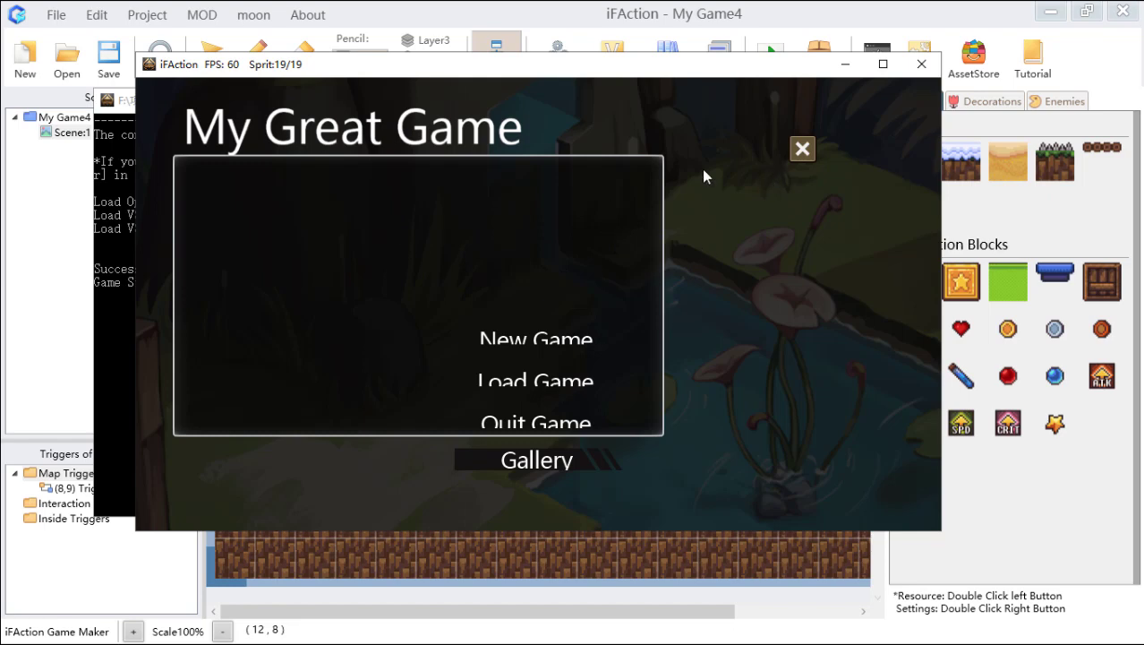
{"action": "left_click", "coordinate": [807, 151]}
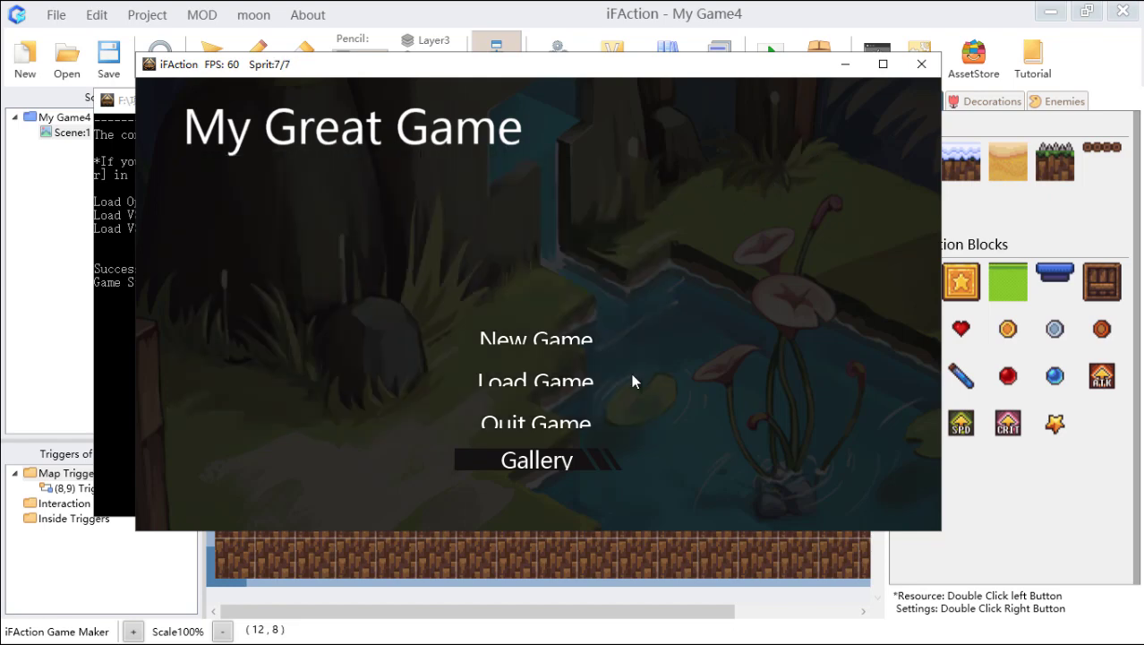
{"action": "left_click", "coordinate": [553, 460]}
{"action": "left_click", "coordinate": [802, 149]}
{"action": "left_click", "coordinate": [557, 461]}
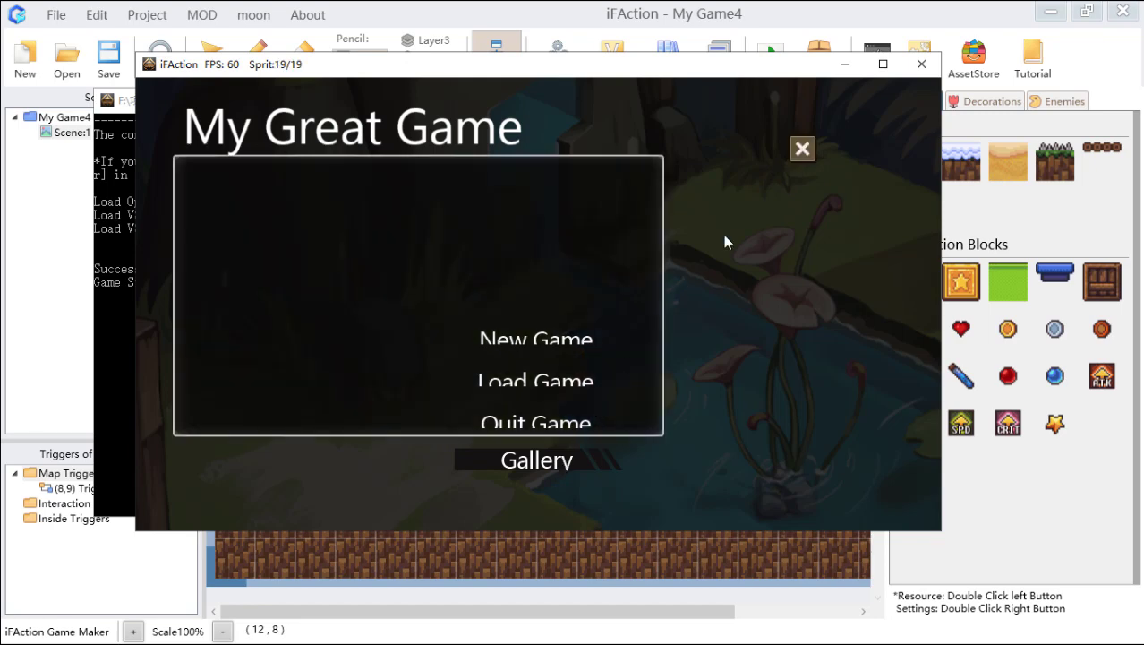
{"action": "left_click", "coordinate": [802, 148]}
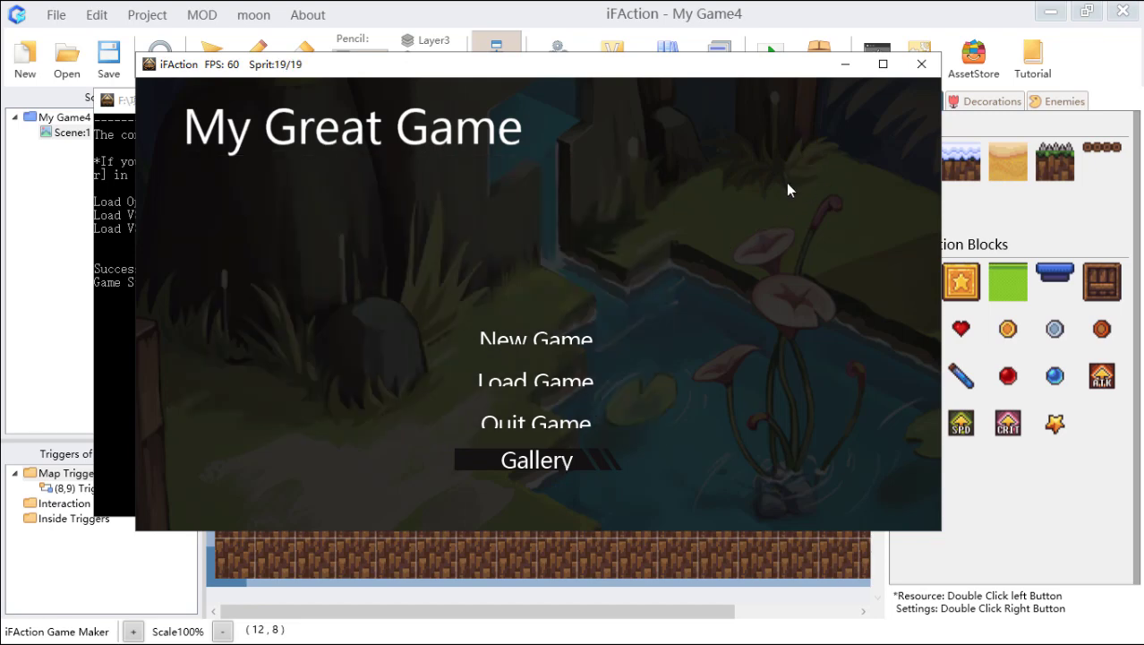
{"action": "left_click", "coordinate": [922, 64]}
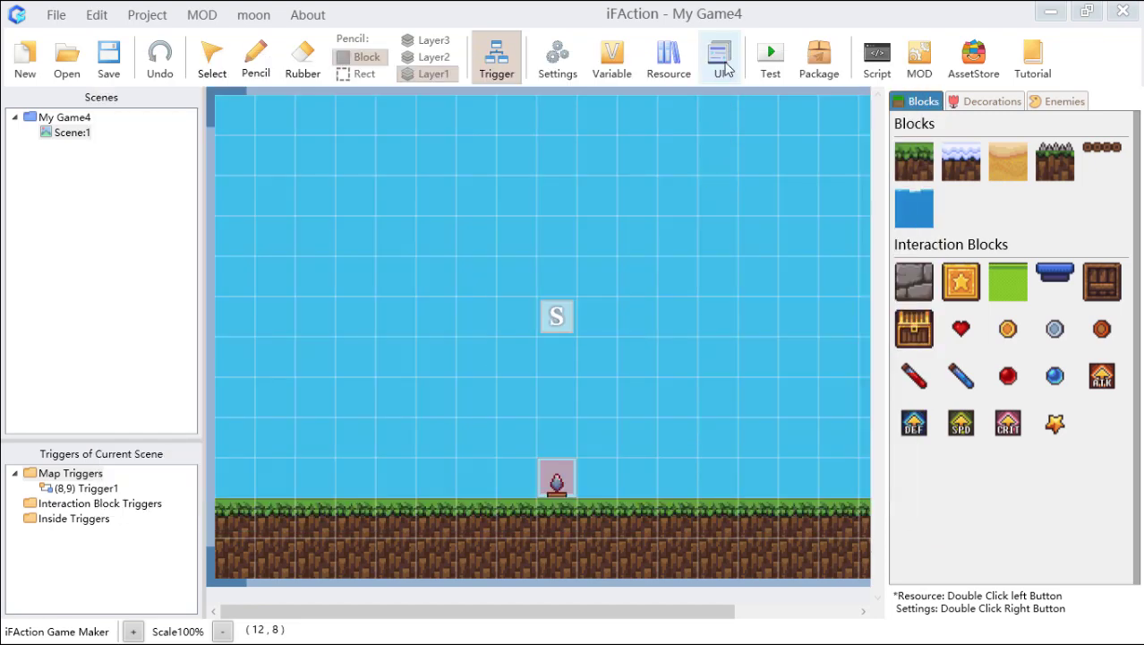
Step: Set the Base Layer of interface 014: UI - 14 to 1800
{"action": "left_click", "coordinate": [723, 65]}
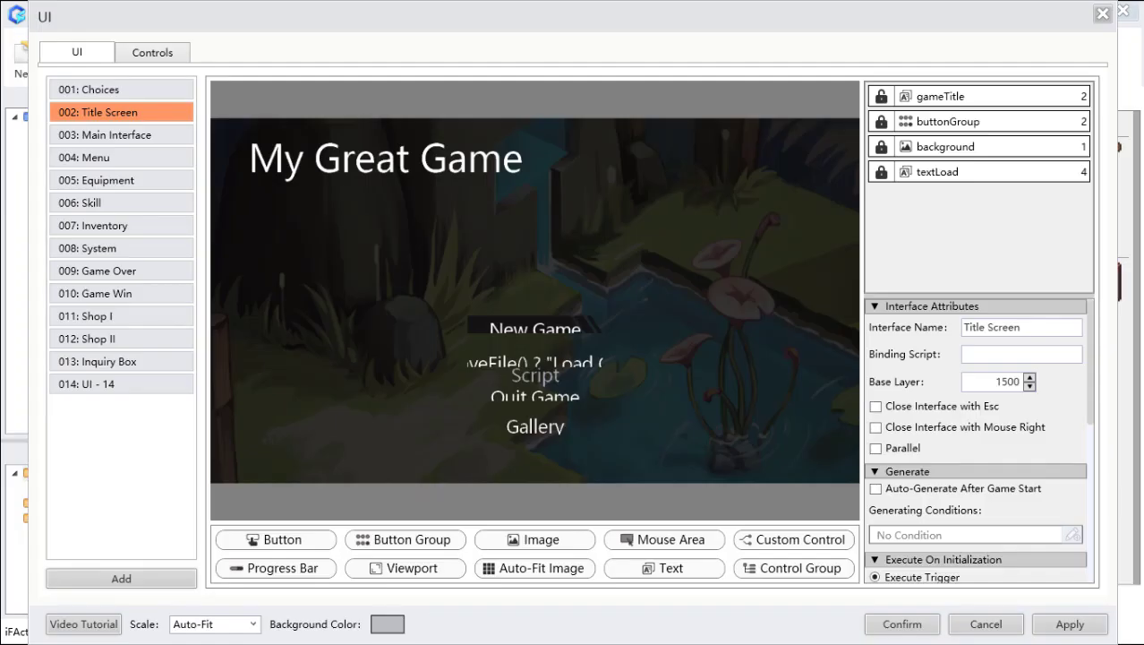
{"action": "left_click", "coordinate": [141, 386]}
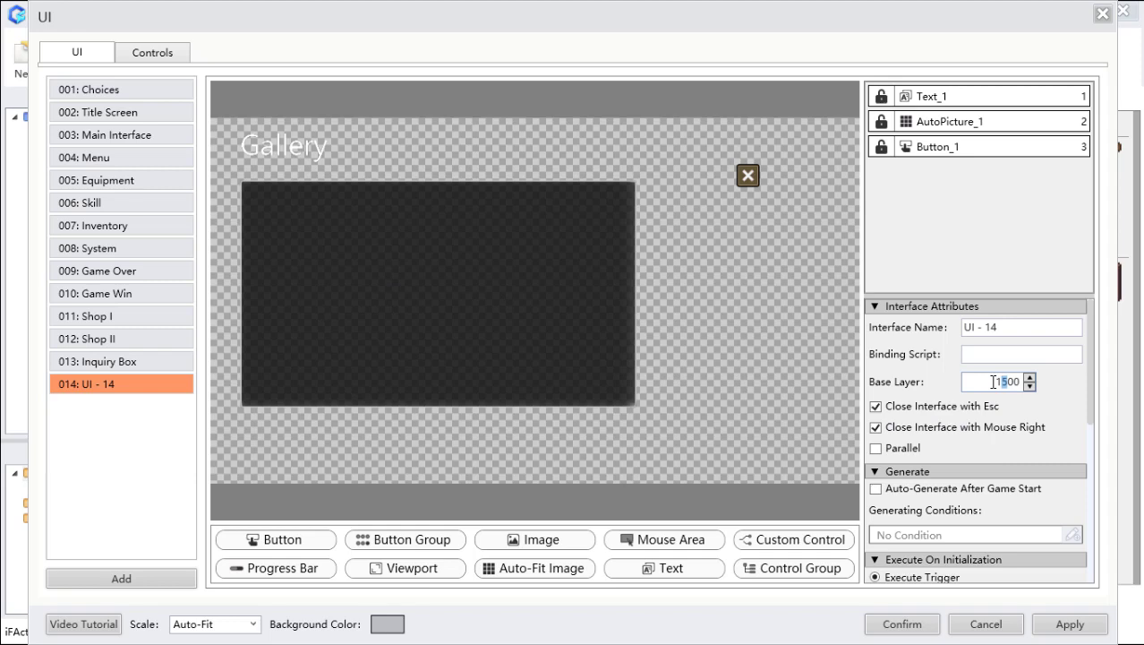
{"action": "type", "text": "8"}
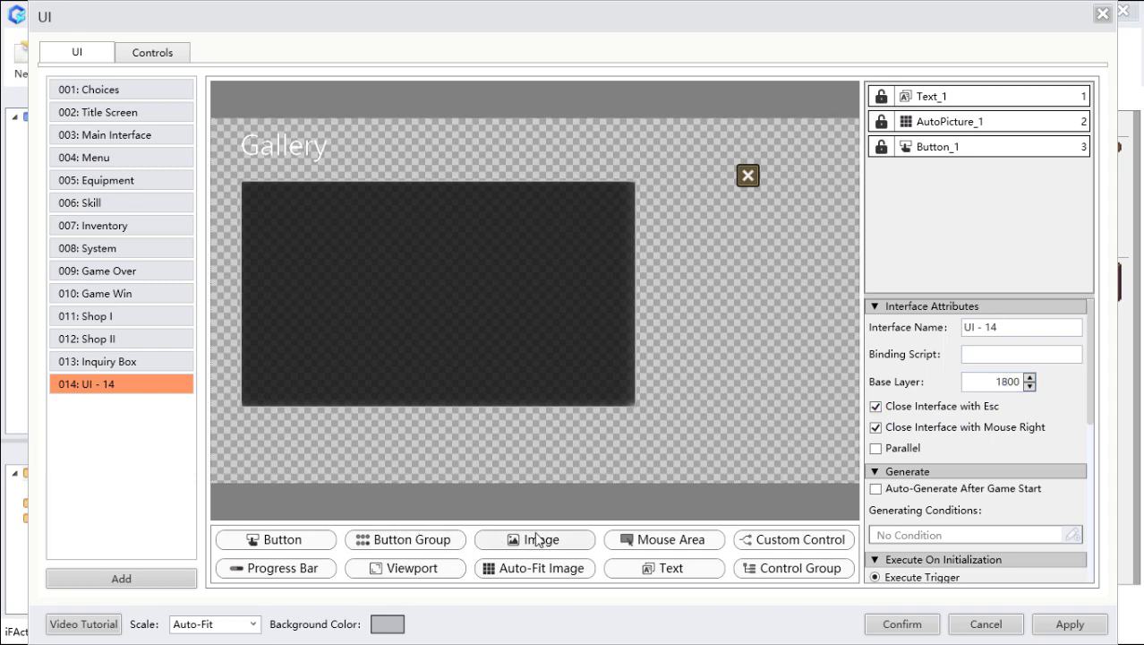
Step: Add three images in a row across the upper part of the Gallery's dark panel and confirm the UI changes
{"action": "left_click_drag", "start_coordinate": [536, 538], "coordinate": [529, 223]}
{"action": "left_click_drag", "start_coordinate": [425, 274], "coordinate": [413, 254]}
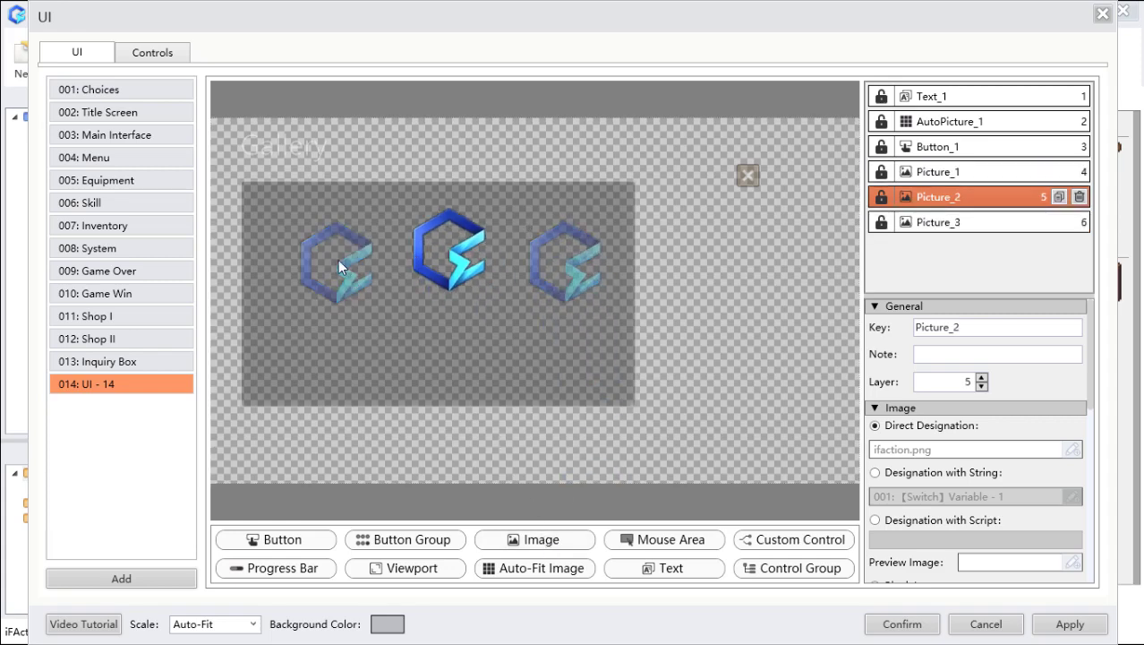
{"action": "left_click_drag", "start_coordinate": [337, 260], "coordinate": [315, 240]}
{"action": "left_click", "coordinate": [405, 255]}
{"action": "left_click_drag", "start_coordinate": [404, 255], "coordinate": [394, 251]}
{"action": "left_click_drag", "start_coordinate": [538, 270], "coordinate": [511, 251]}
{"action": "left_click", "coordinate": [886, 624]}
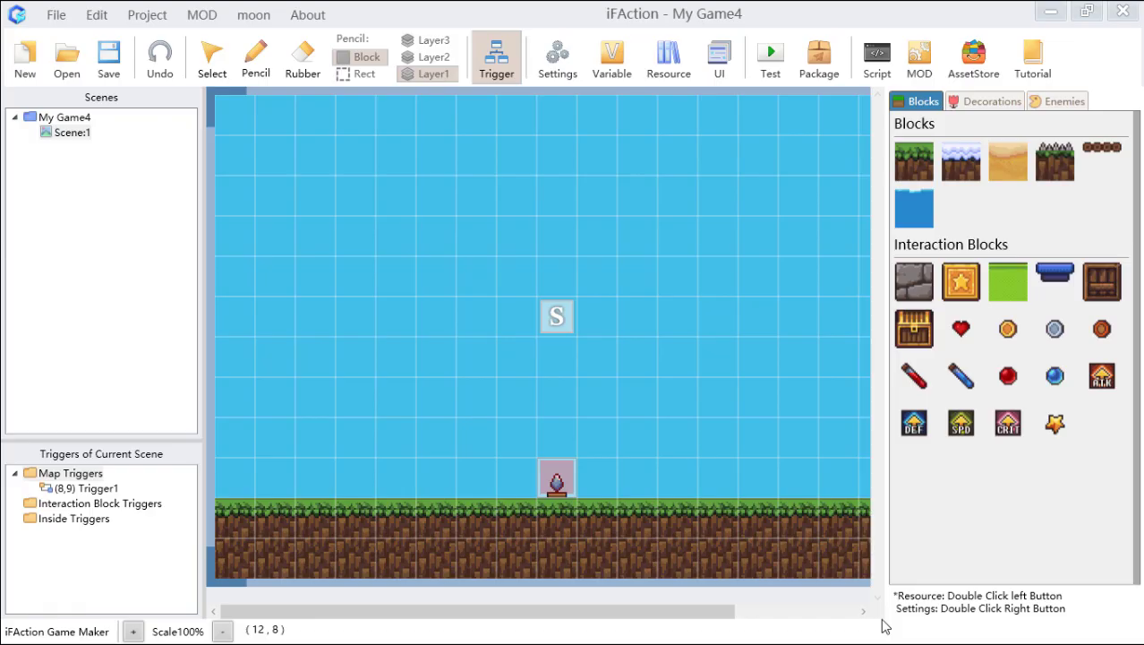
Step: Run the game again to check the Gallery's layering, images and close button, then end the test
{"action": "left_click", "coordinate": [772, 57]}
{"action": "left_click", "coordinate": [811, 68]}
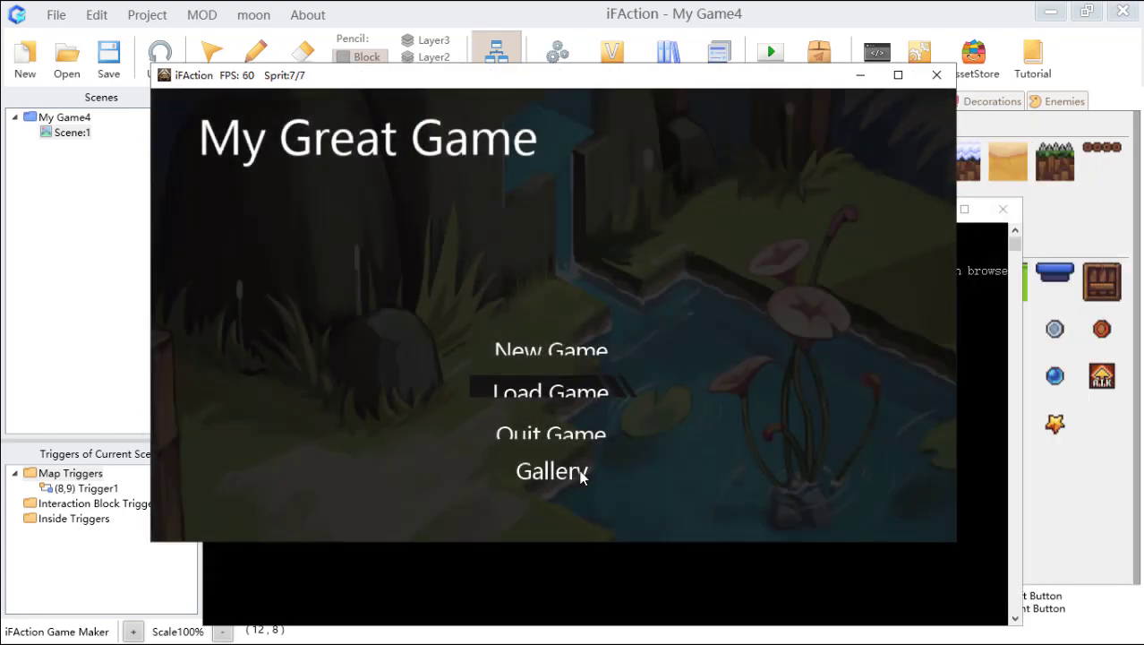
{"action": "left_click", "coordinate": [581, 474]}
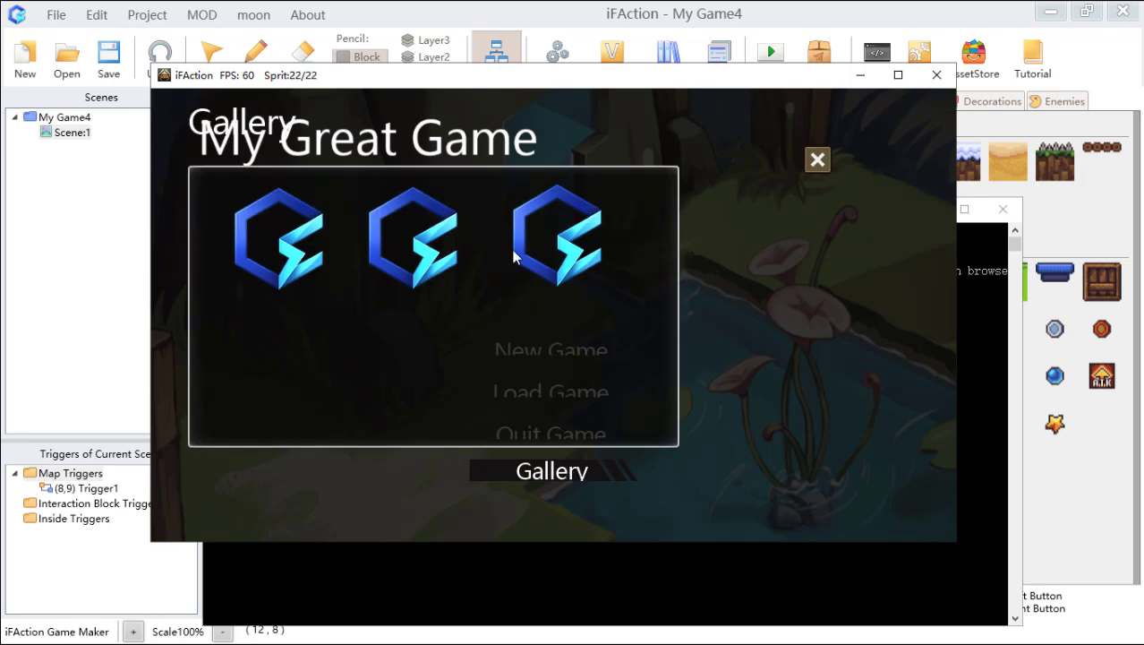
{"action": "left_click", "coordinate": [817, 160]}
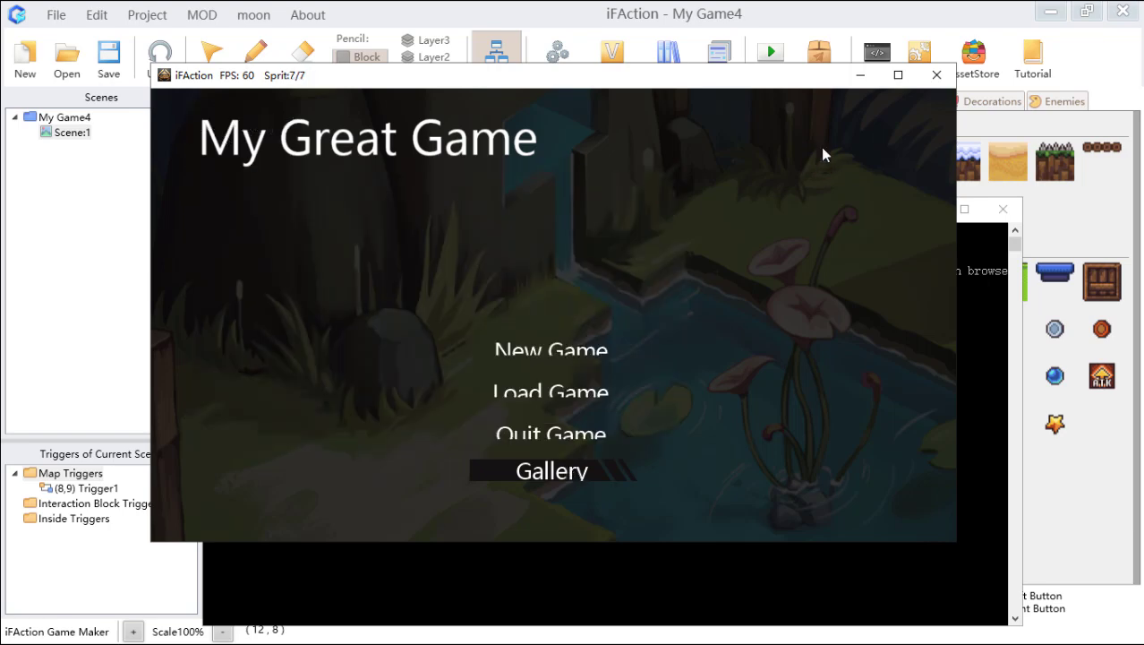
{"action": "left_click", "coordinate": [927, 82]}
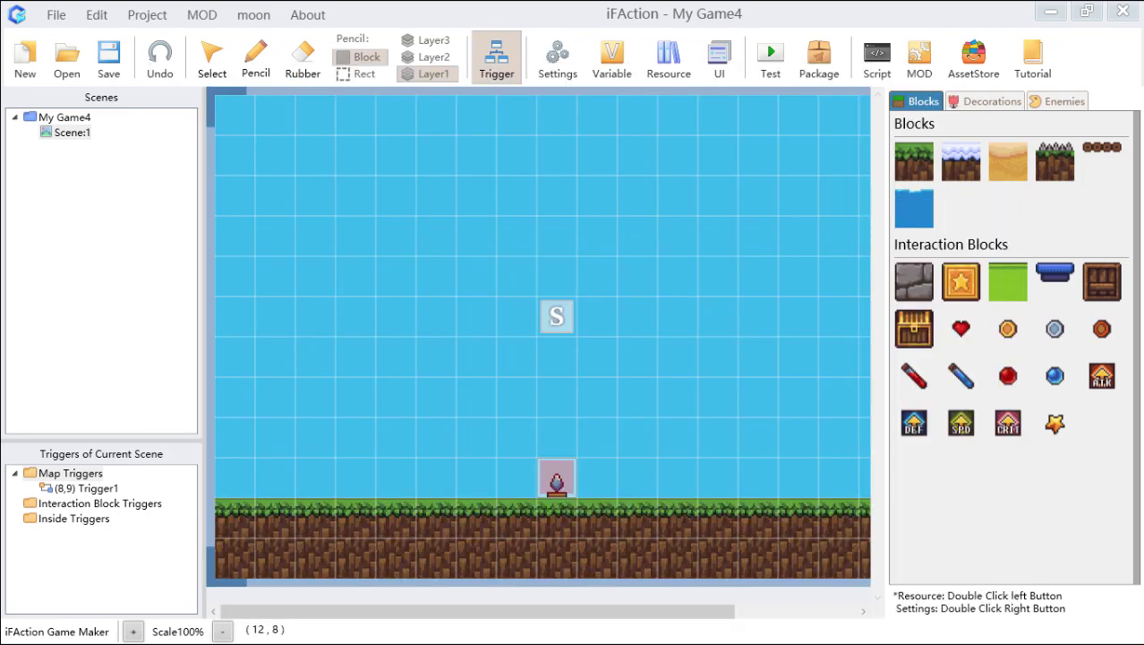
Step: Add a new interface to the UI list and place two buttons on it, one below the other, in the canvas's upper-left area
{"action": "left_click", "coordinate": [720, 59]}
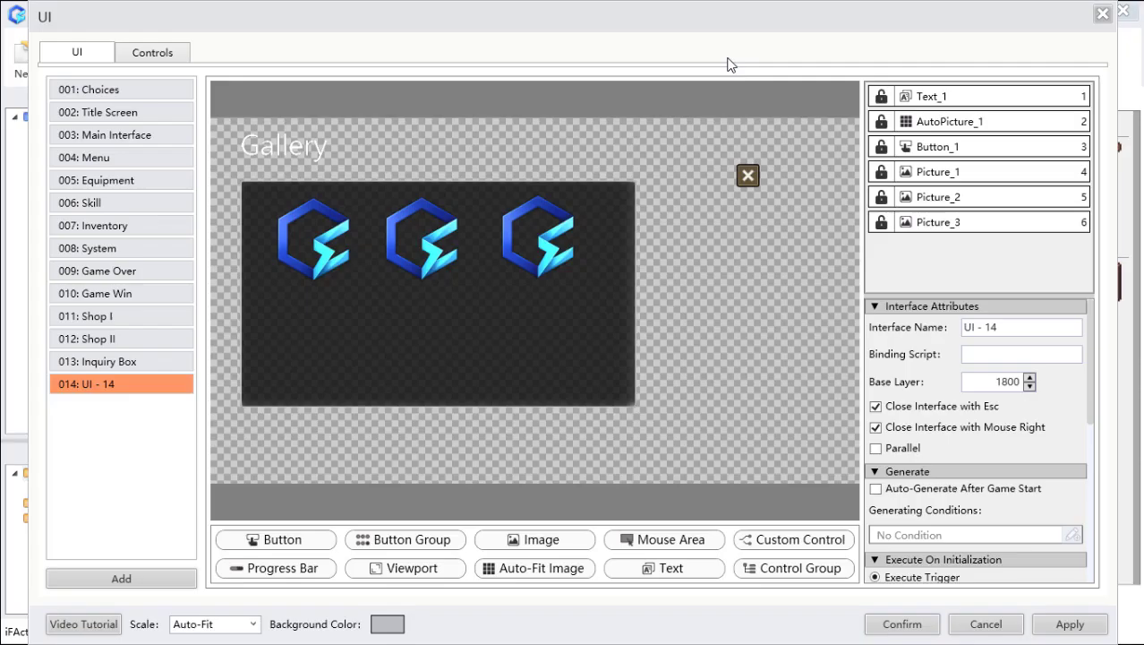
{"action": "left_click", "coordinate": [114, 160]}
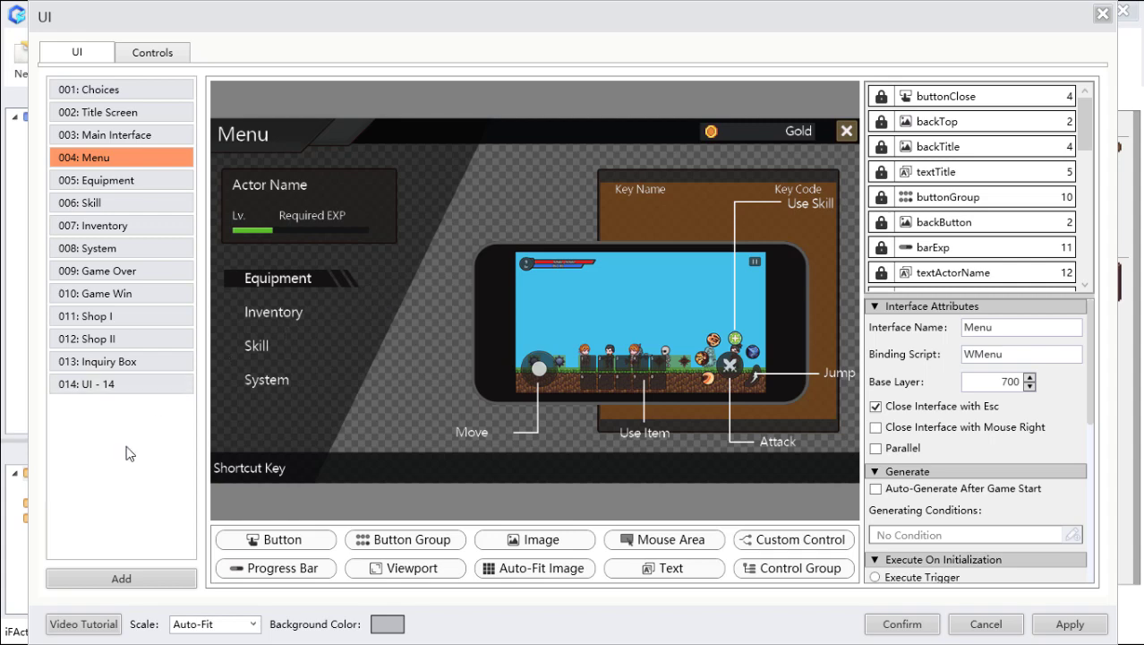
{"action": "left_click", "coordinate": [125, 385]}
{"action": "left_click", "coordinate": [158, 578]}
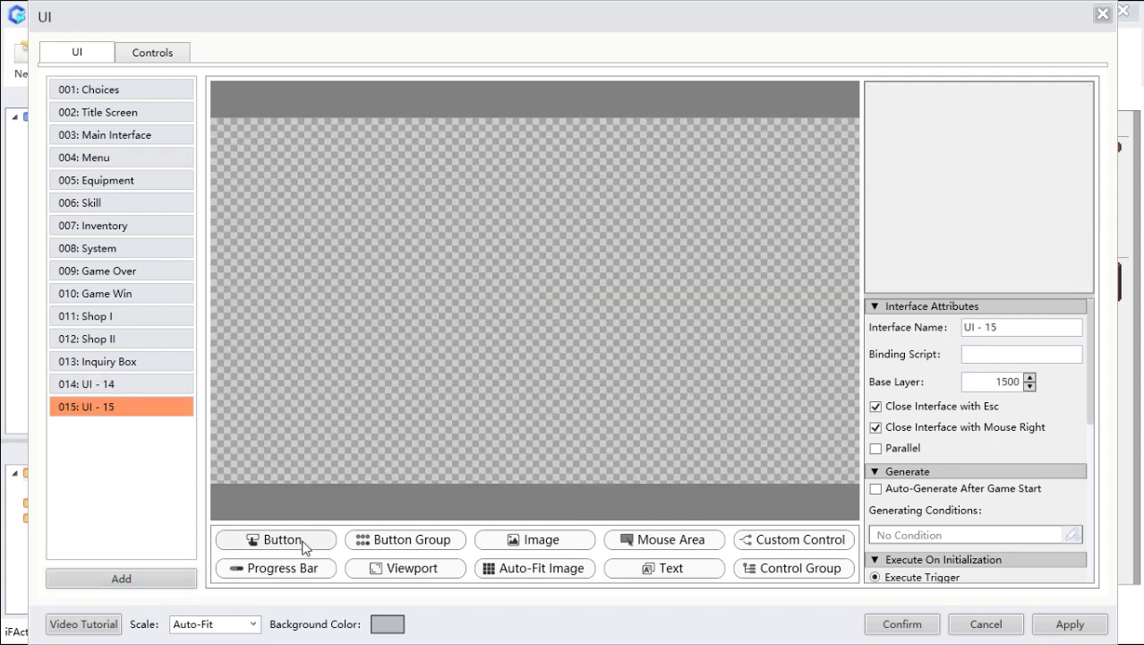
{"action": "left_click_drag", "start_coordinate": [302, 543], "coordinate": [295, 202]}
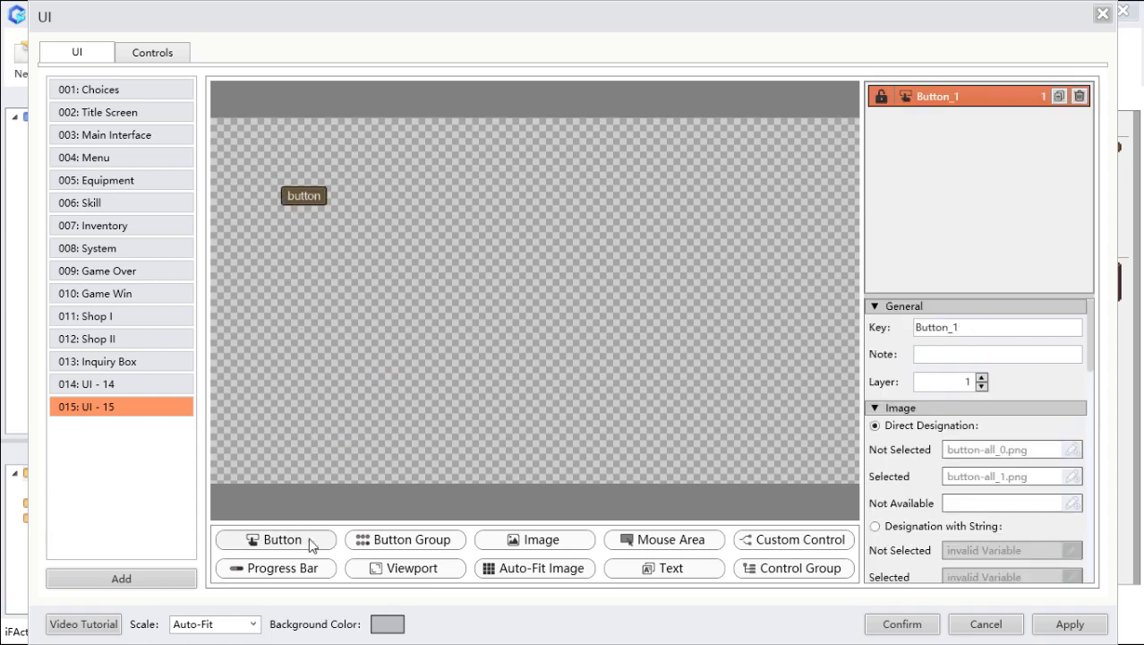
{"action": "left_click_drag", "start_coordinate": [309, 540], "coordinate": [288, 239]}
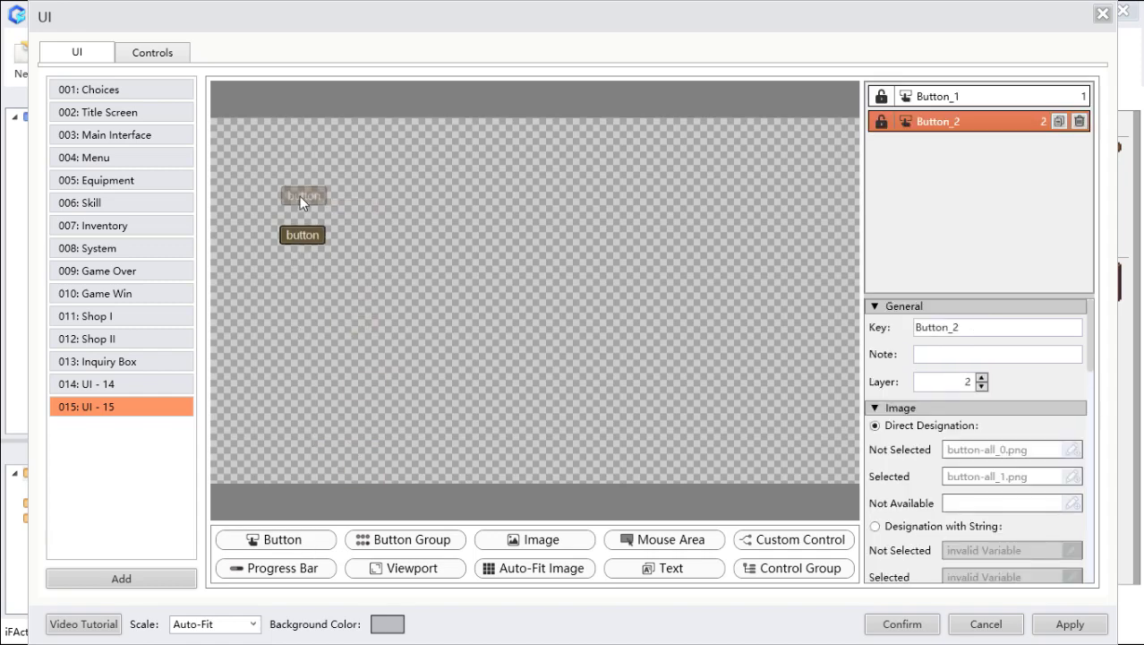
Step: Set the upper button's text on interface 015: UI - 15 to "Equipment"
{"action": "left_click", "coordinate": [300, 196]}
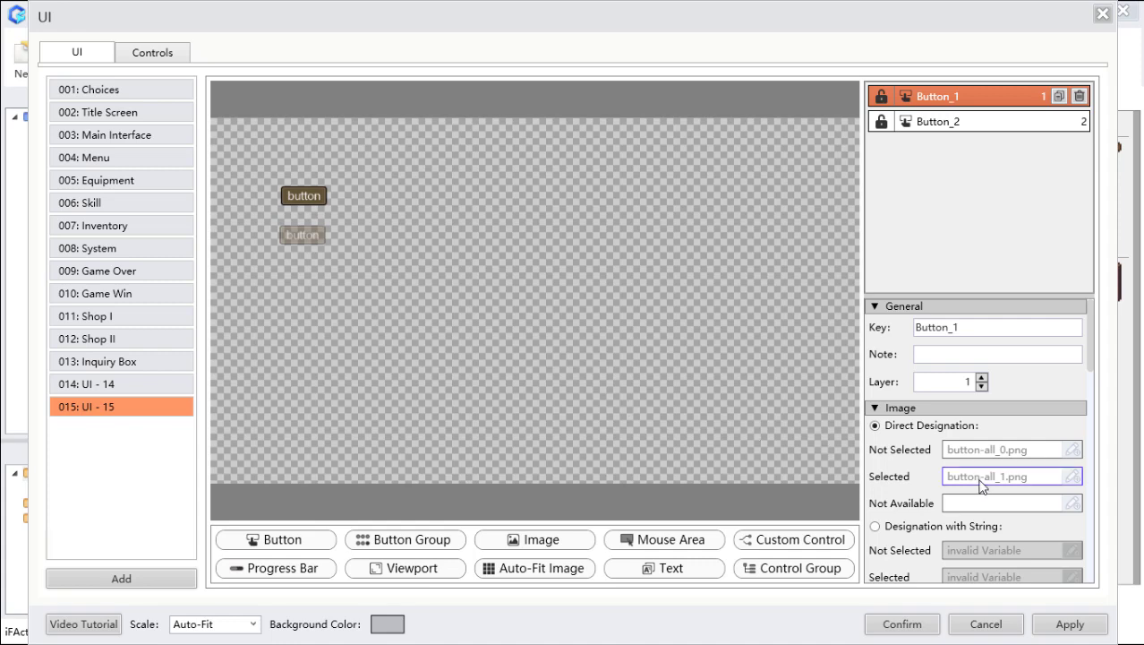
{"action": "scroll", "coordinate": [949, 499], "scroll_direction": "down", "scroll_amount": 1}
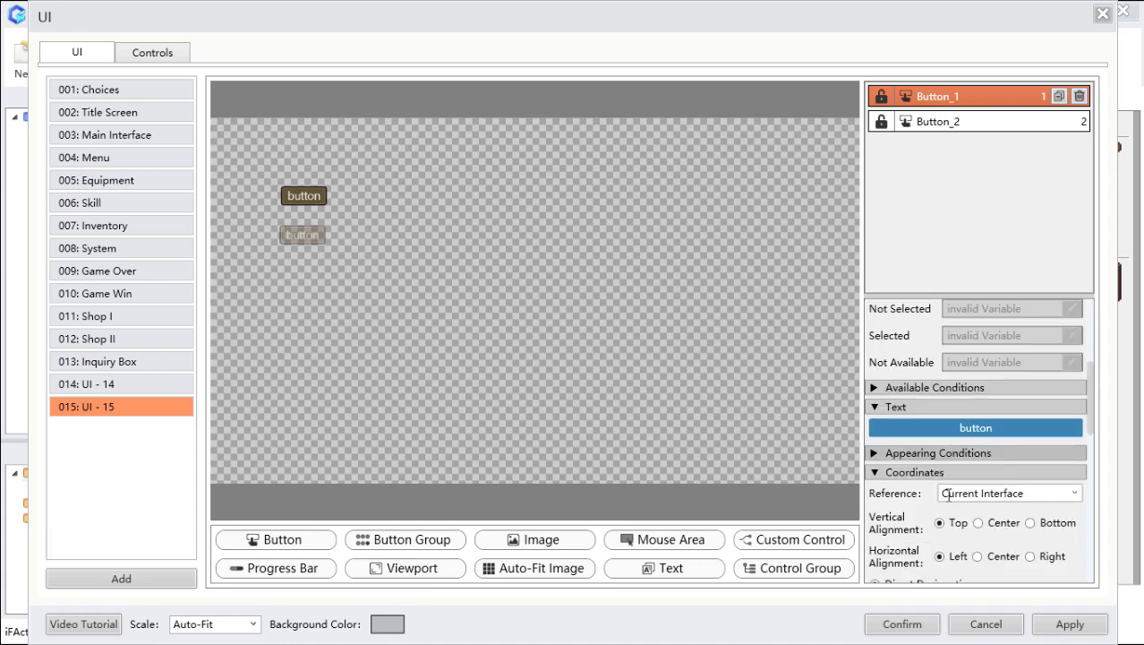
{"action": "left_click", "coordinate": [966, 428]}
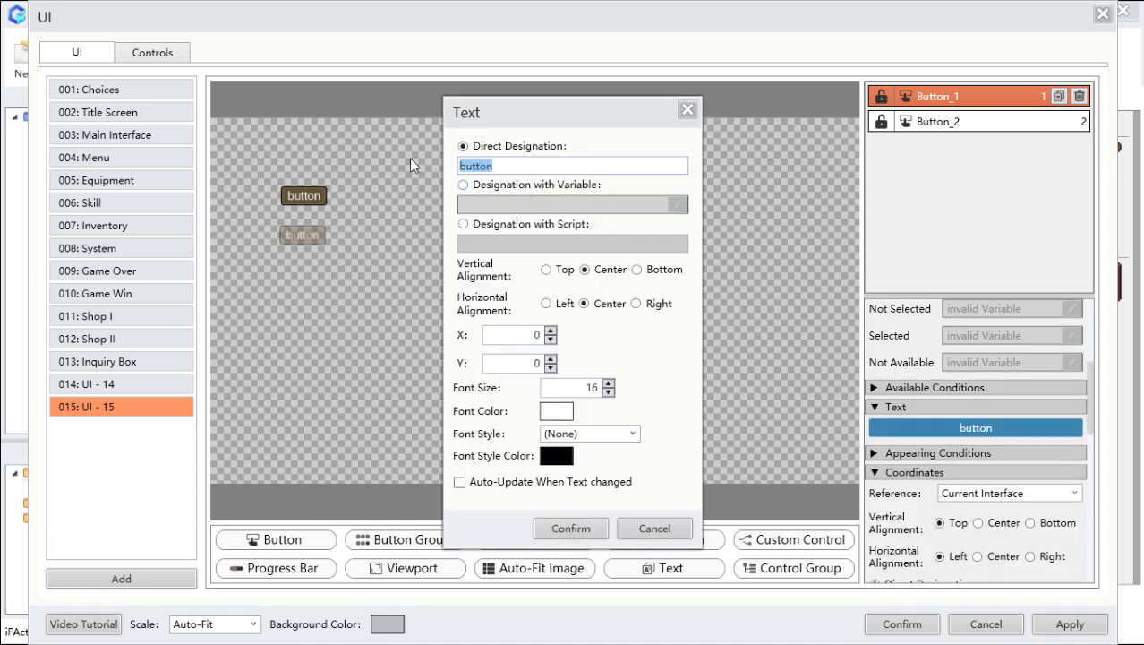
{"action": "type", "text": "e"}
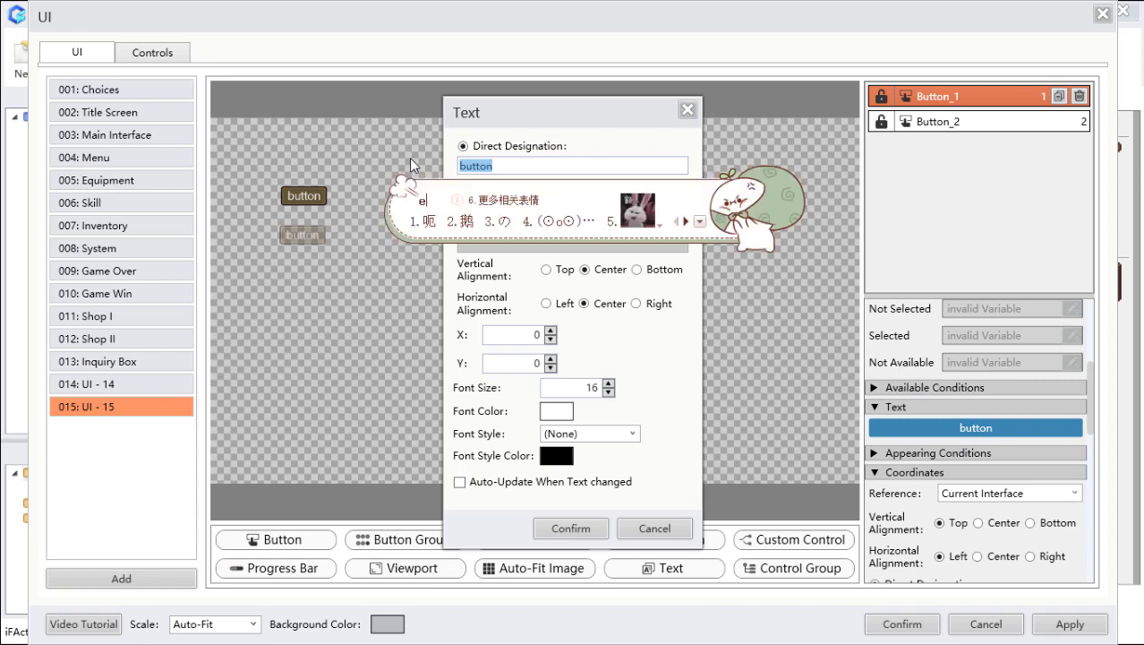
{"action": "type", "text": "quipment"}
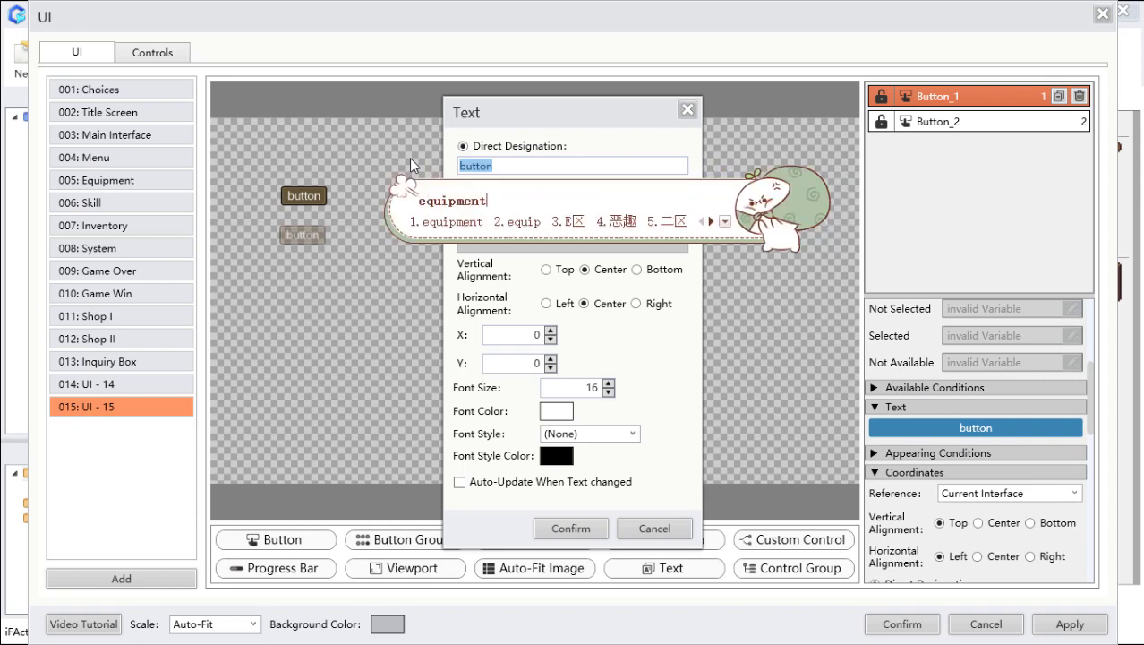
{"action": "key", "text": "space"}
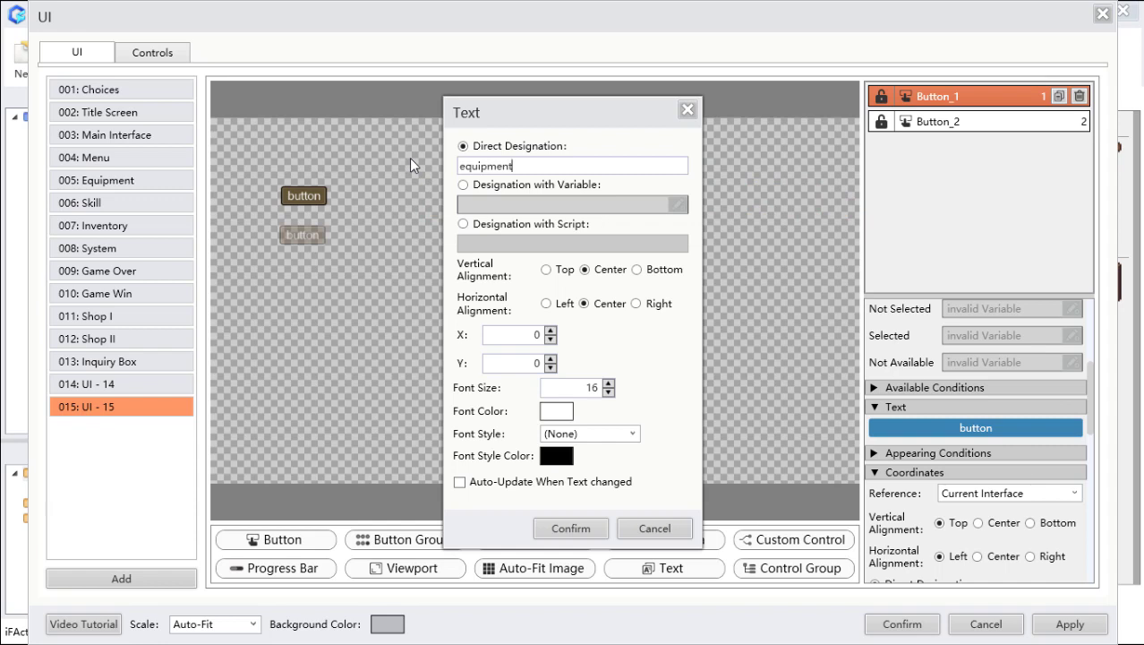
{"action": "key", "text": "Left"}
{"action": "key", "text": "Left"}
{"action": "key", "text": "Left"}
{"action": "key", "text": "Left"}
{"action": "key", "text": "Left"}
{"action": "key", "text": "Left"}
{"action": "key", "text": "Left"}
{"action": "key", "text": "Left"}
{"action": "key", "text": "Left"}
{"action": "key", "text": "Right"}
{"action": "key", "text": "BackSpace"}
{"action": "type", "text": "E"}
{"action": "left_click", "coordinate": [577, 529]}
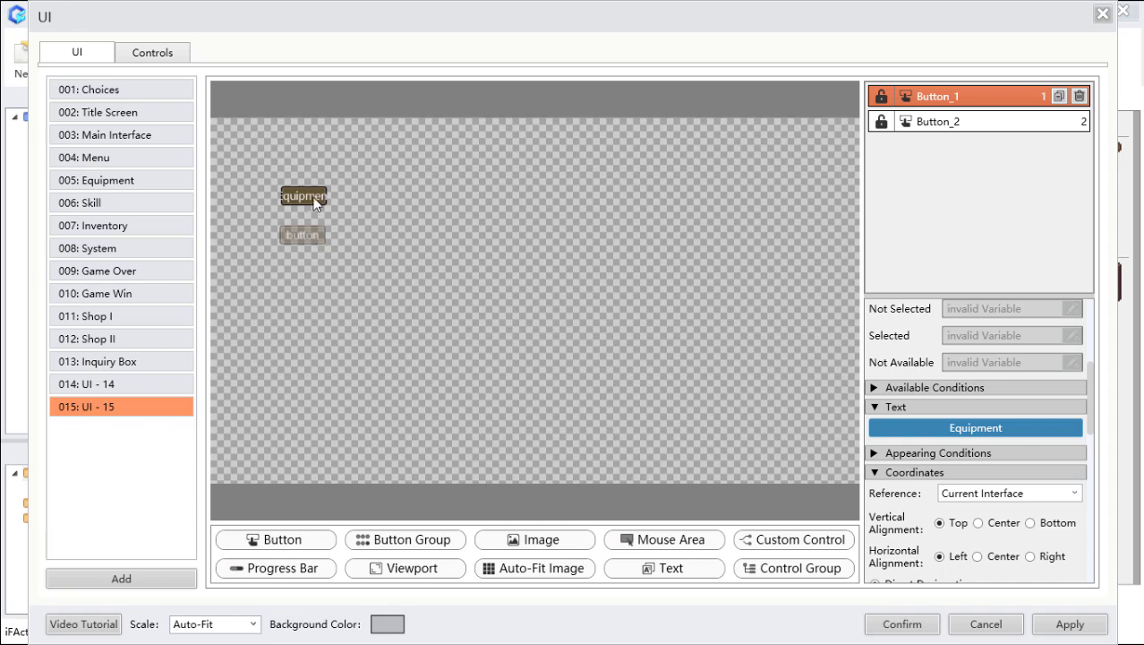
Step: Set the lower button's text on interface 015 to "Skill"
{"action": "left_click", "coordinate": [308, 235]}
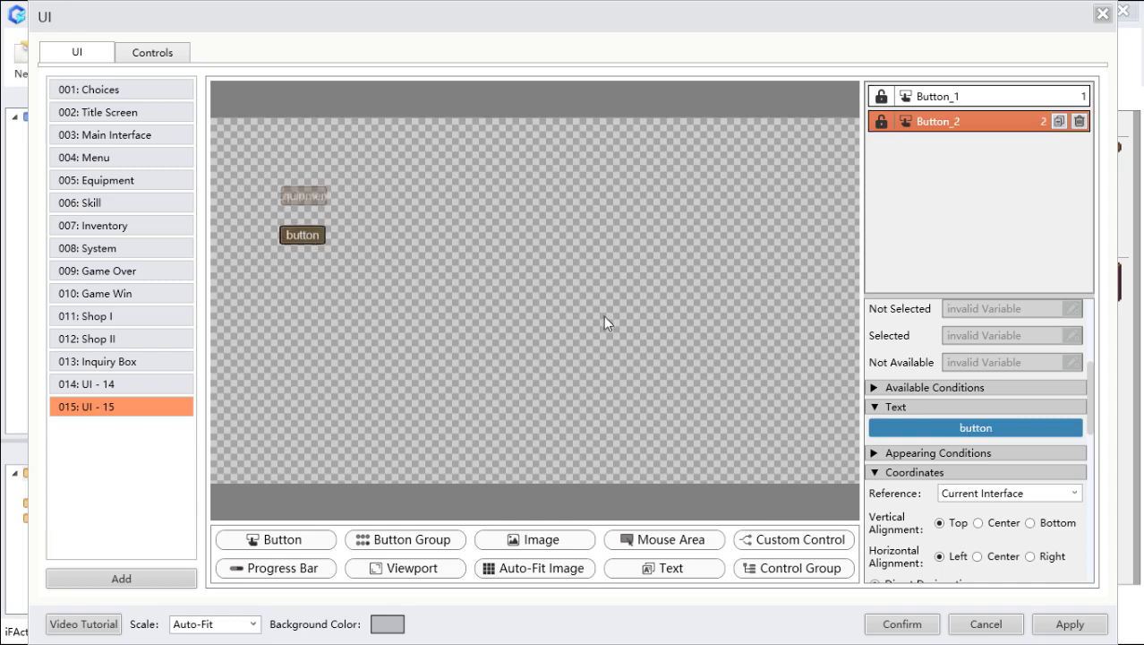
{"action": "left_click", "coordinate": [976, 427]}
{"action": "left_click_drag", "start_coordinate": [578, 112], "coordinate": [599, 108]}
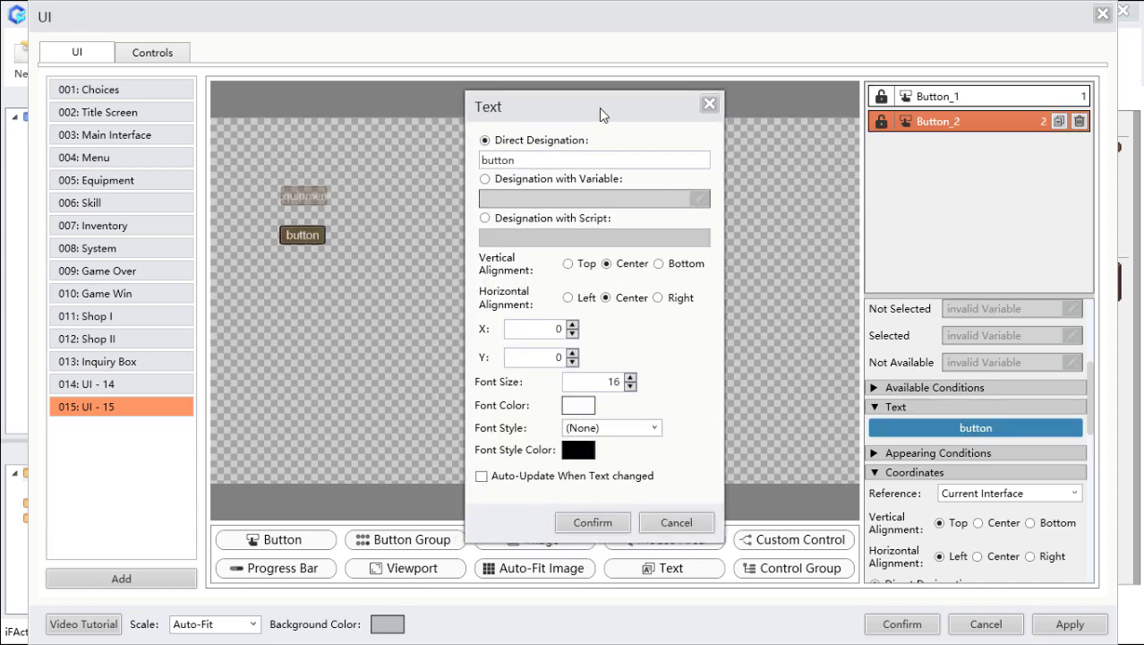
{"action": "left_click_drag", "start_coordinate": [536, 160], "coordinate": [446, 155]}
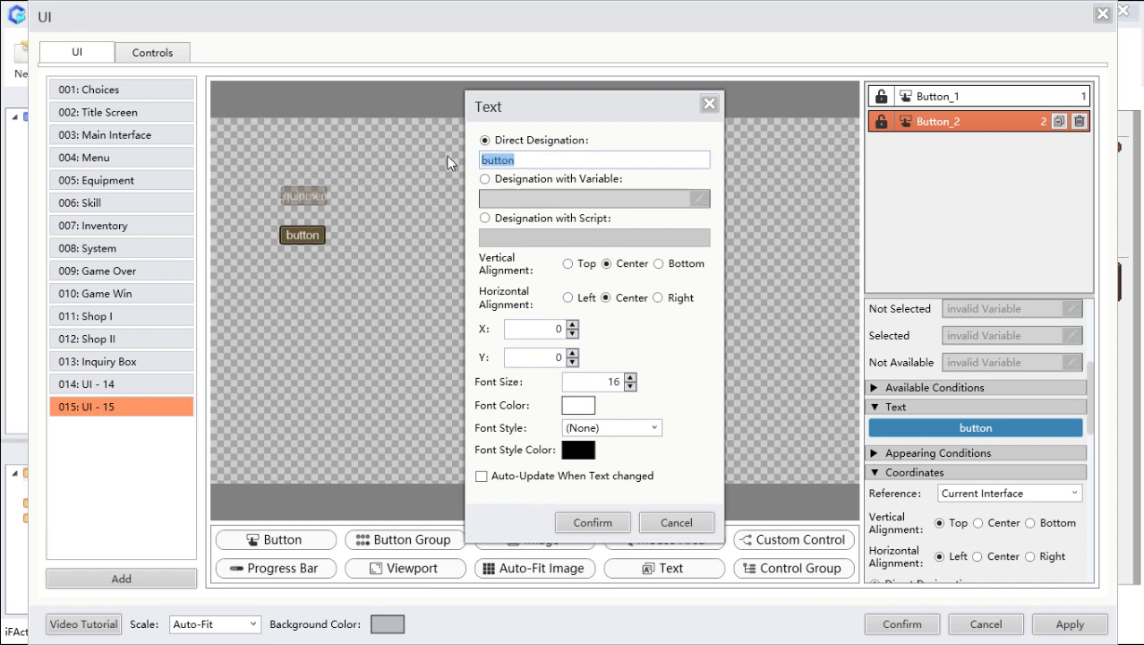
{"action": "type", "text": "s"}
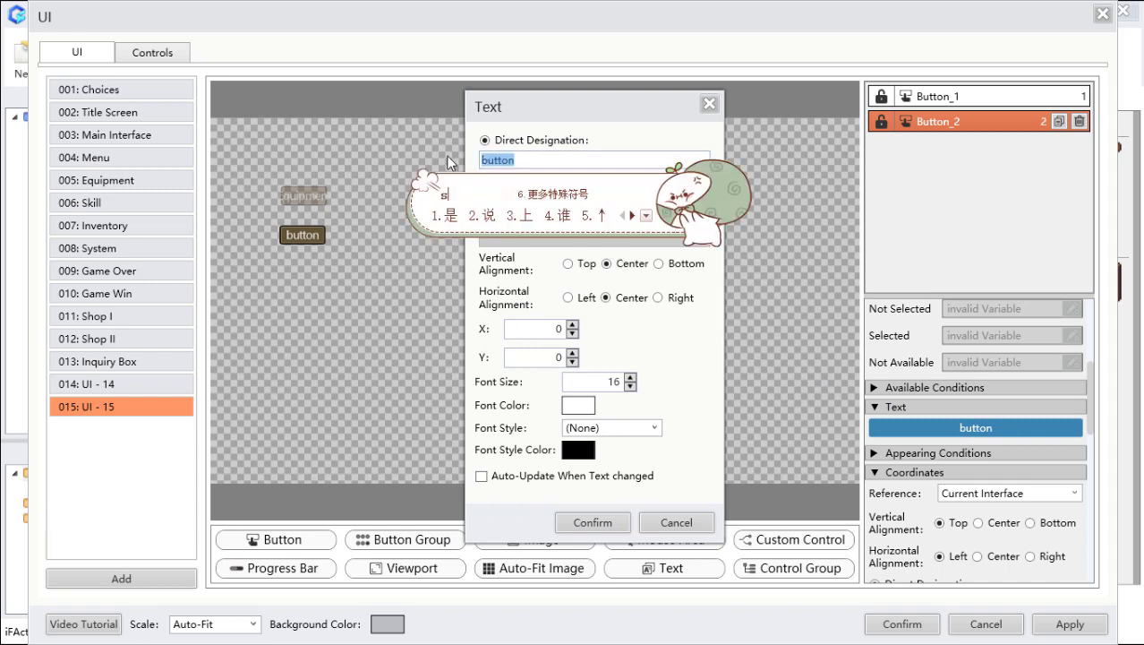
{"action": "key", "text": "Return"}
{"action": "type", "text": "kill"}
{"action": "key", "text": "Return"}
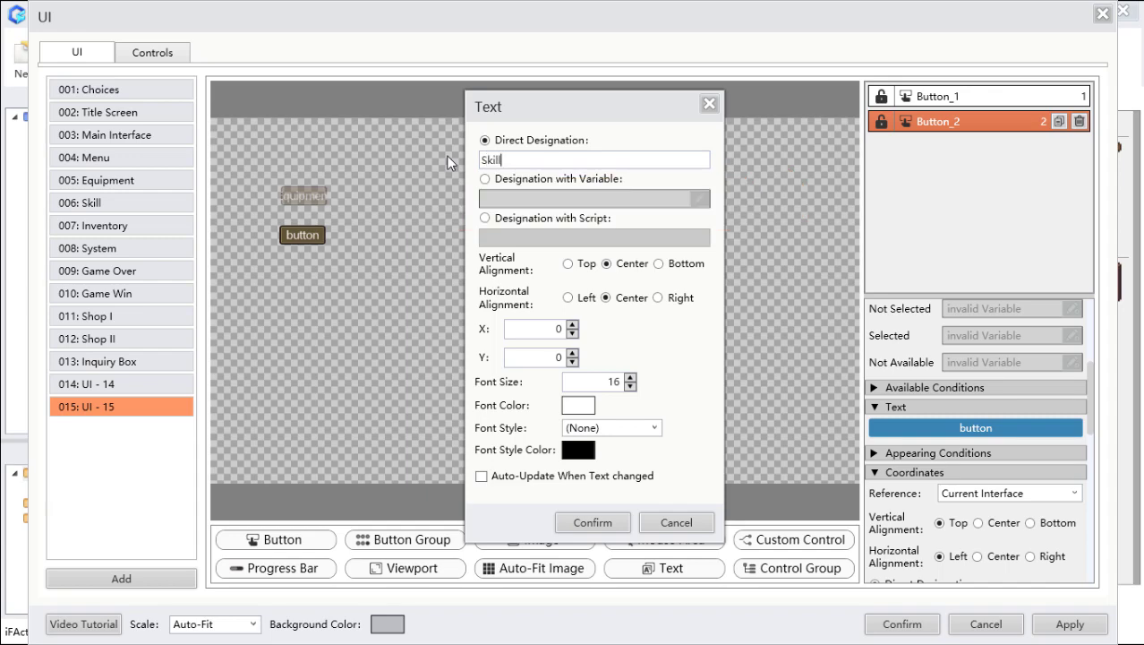
{"action": "left_click", "coordinate": [592, 522]}
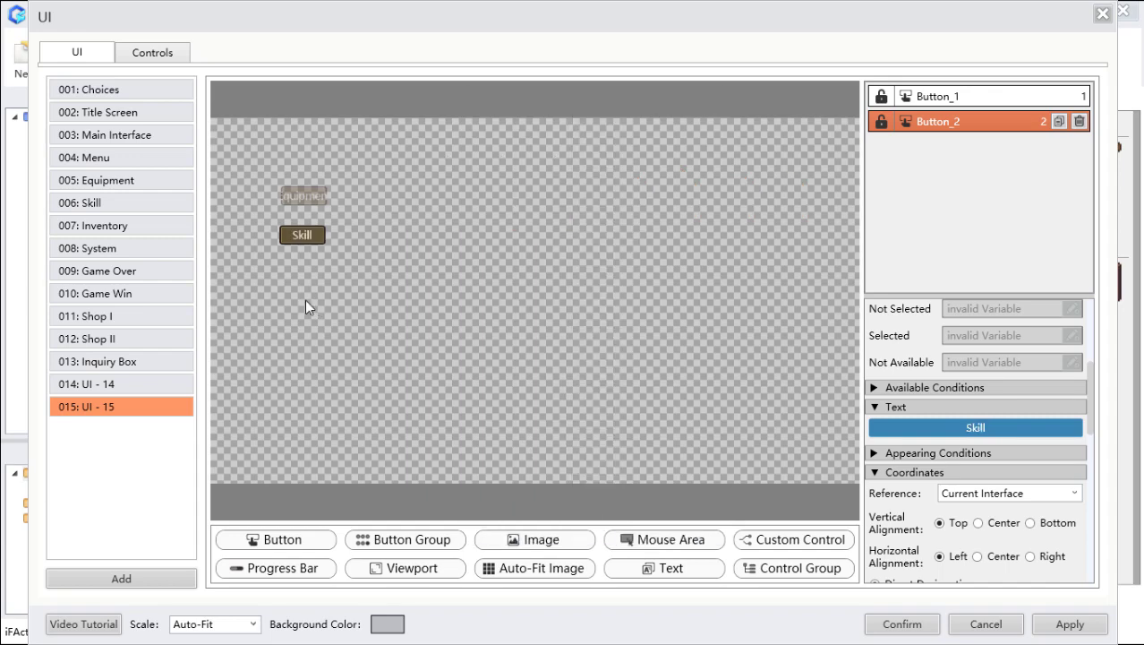
Step: Shorten the upper button's text to "Equip"
{"action": "left_click", "coordinate": [311, 196]}
{"action": "left_click", "coordinate": [999, 430]}
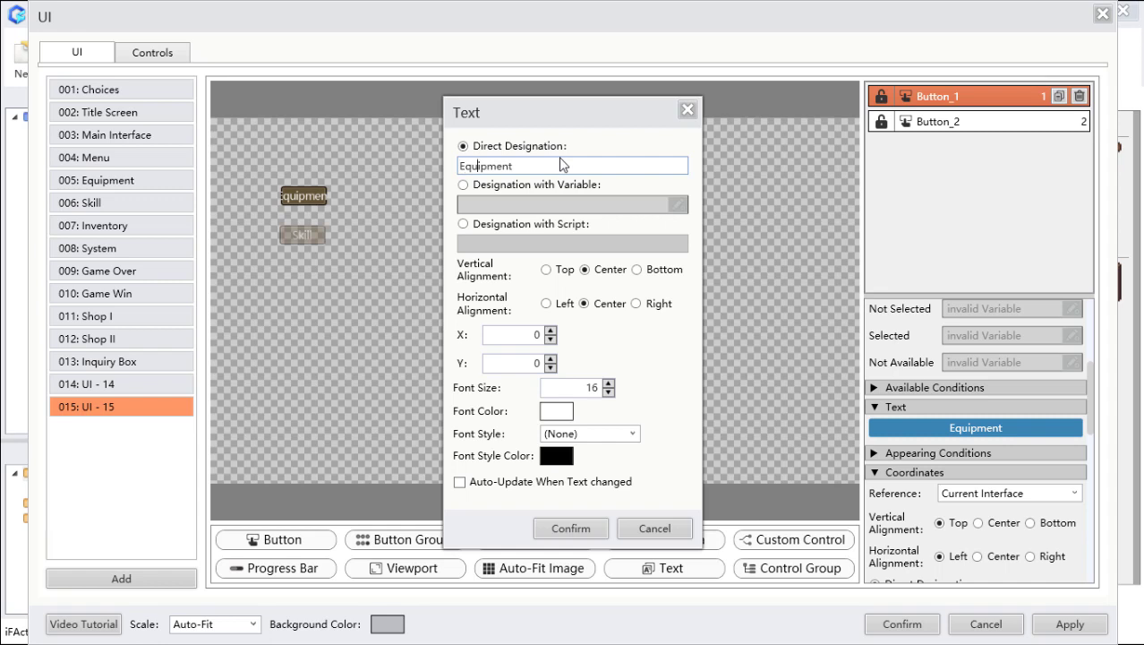
{"action": "key", "text": "BackSpace"}
{"action": "key", "text": "BackSpace"}
{"action": "key", "text": "BackSpace"}
{"action": "key", "text": "BackSpace"}
{"action": "left_click", "coordinate": [601, 530]}
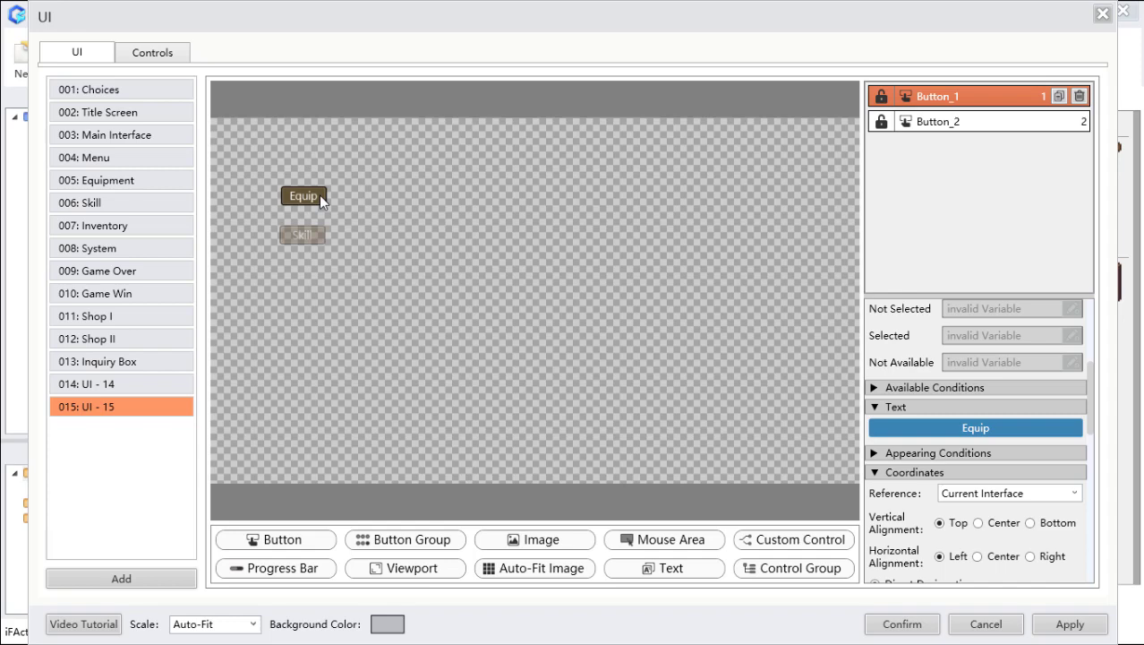
Step: Give the Equip button an Execute When Click trigger that calls the custom interface 005 Equipment
{"action": "scroll", "coordinate": [945, 465], "scroll_direction": "down", "scroll_amount": 10}
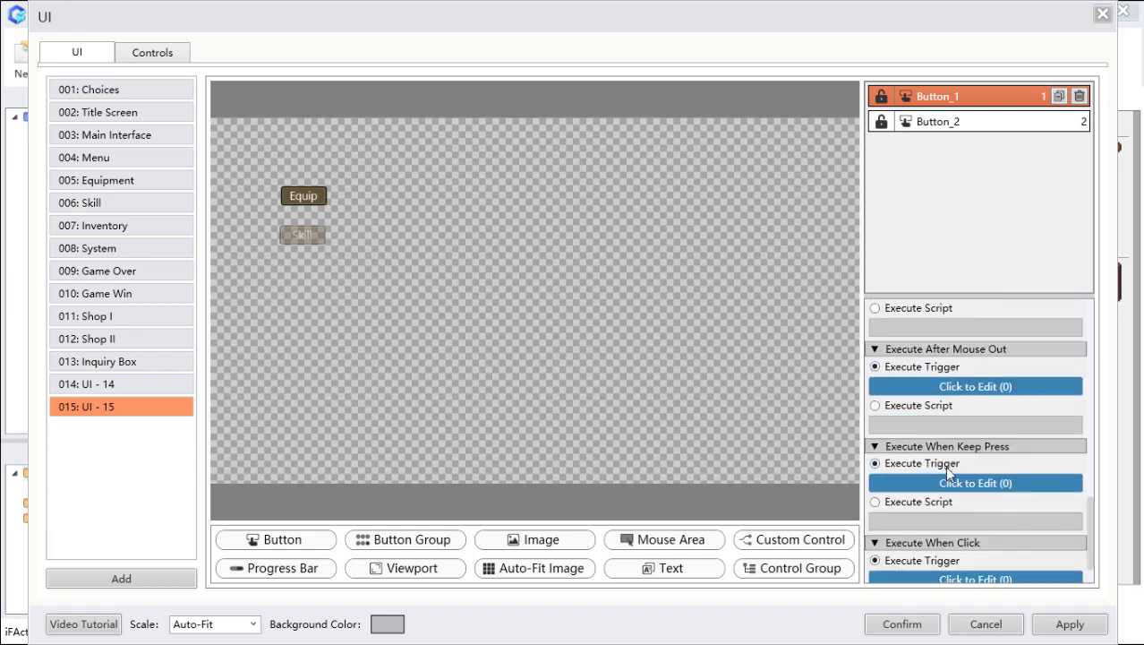
{"action": "scroll", "coordinate": [945, 466], "scroll_direction": "down", "scroll_amount": 2}
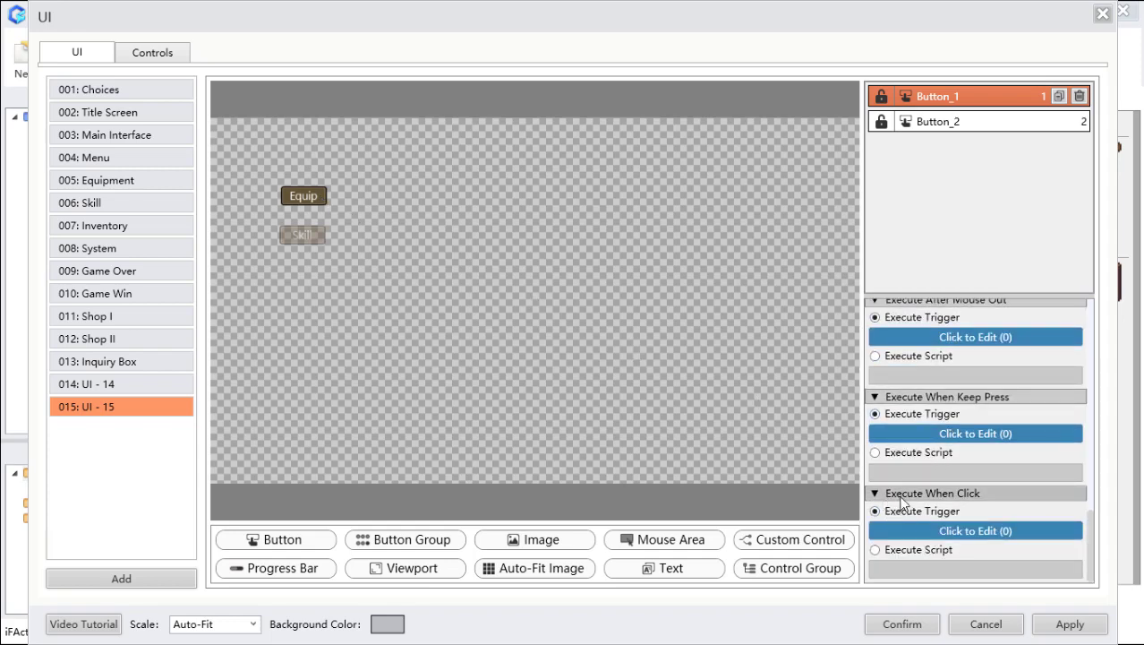
{"action": "left_click", "coordinate": [967, 530]}
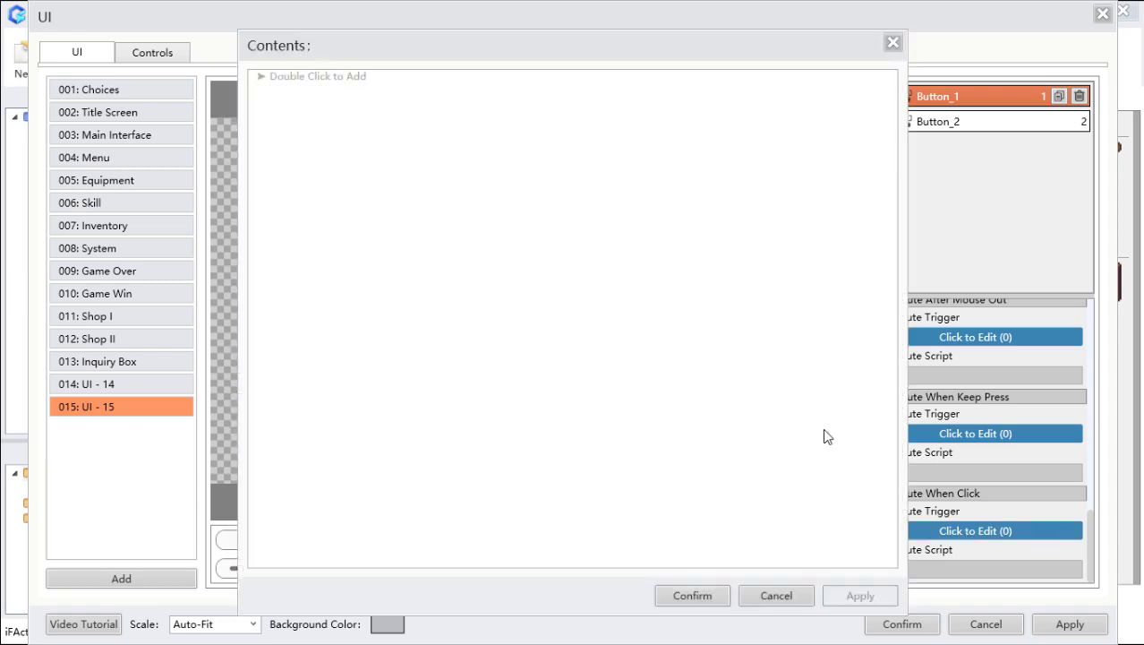
{"action": "double_click", "coordinate": [359, 79]}
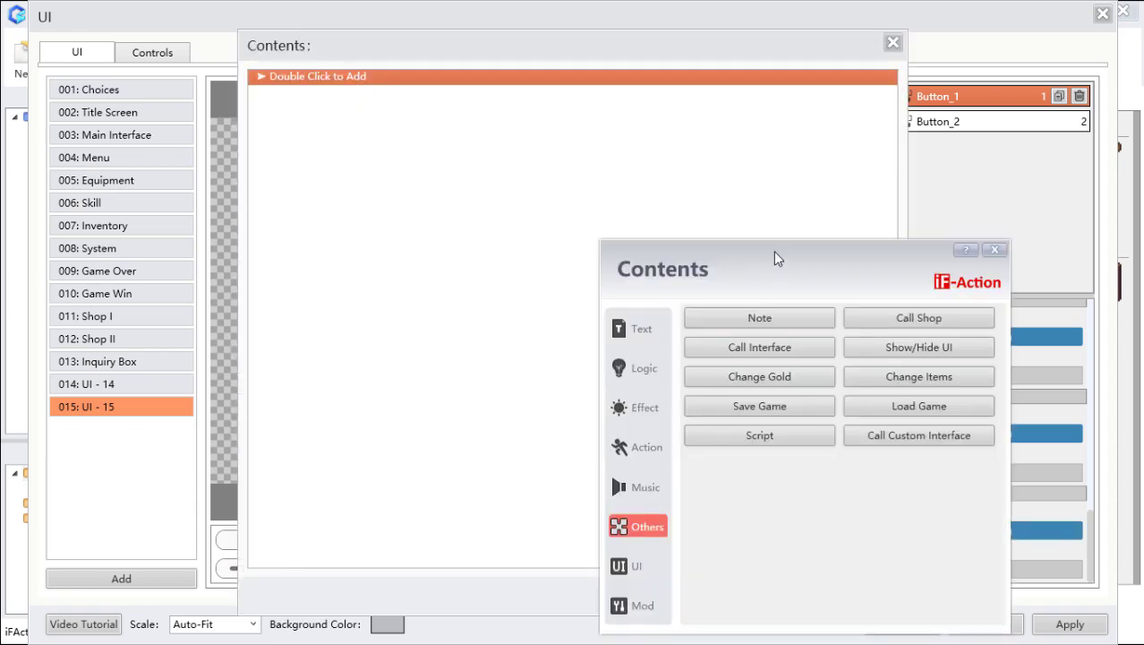
{"action": "left_click_drag", "start_coordinate": [773, 253], "coordinate": [532, 91]}
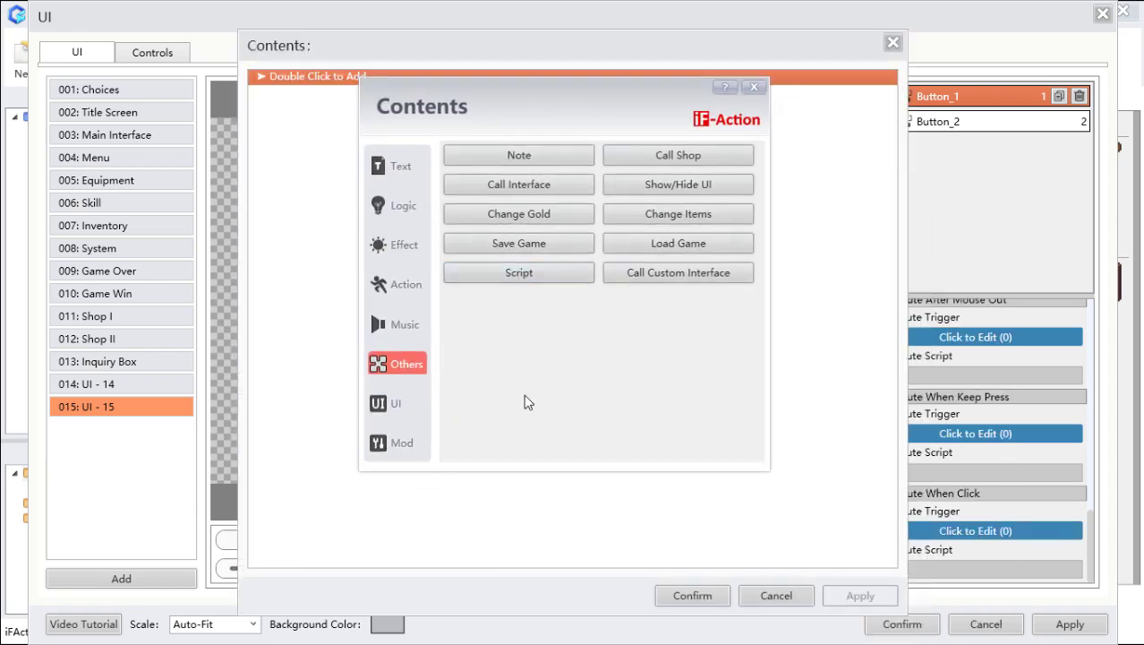
{"action": "left_click", "coordinate": [659, 282]}
{"action": "left_click", "coordinate": [668, 251]}
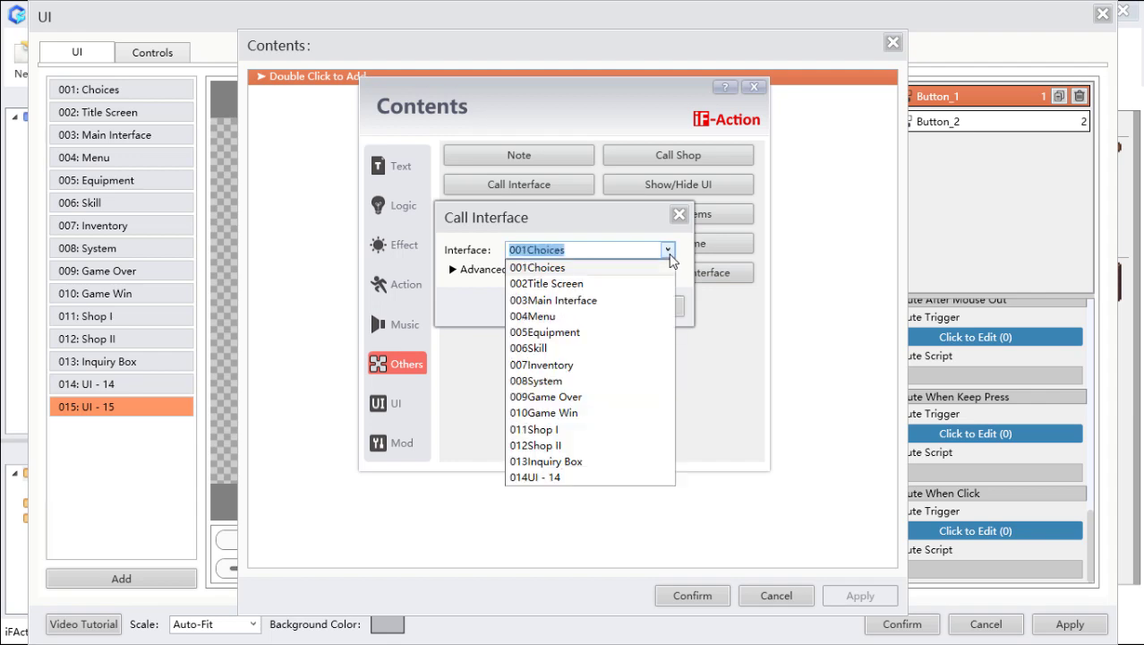
{"action": "left_click", "coordinate": [636, 333]}
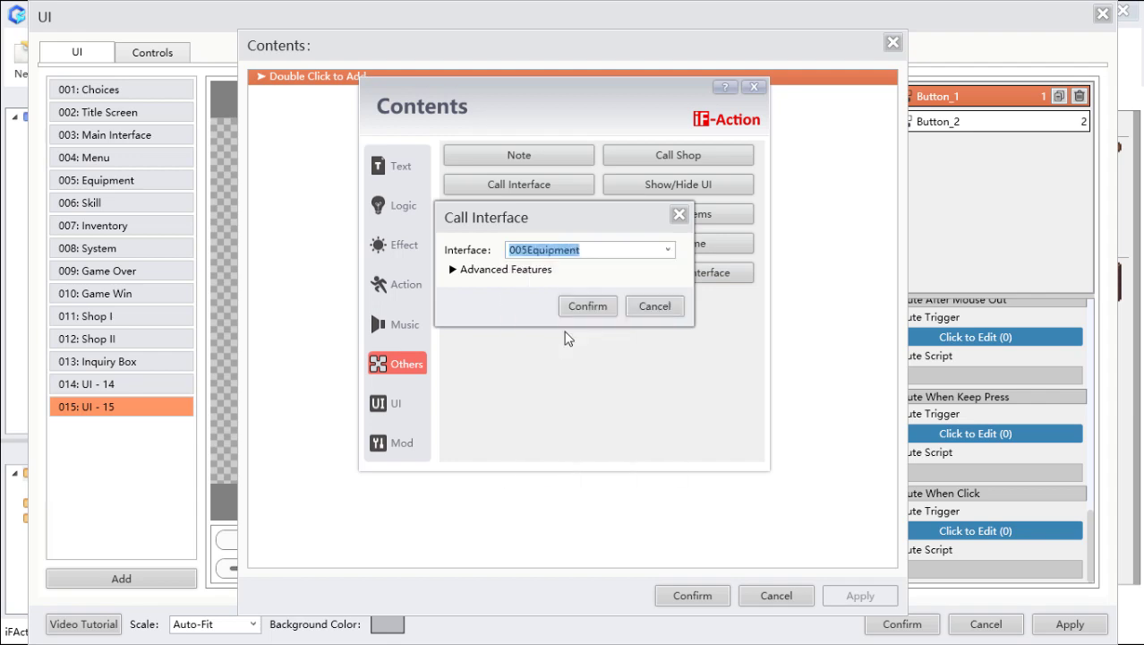
{"action": "left_click", "coordinate": [588, 306]}
{"action": "left_click", "coordinate": [692, 594]}
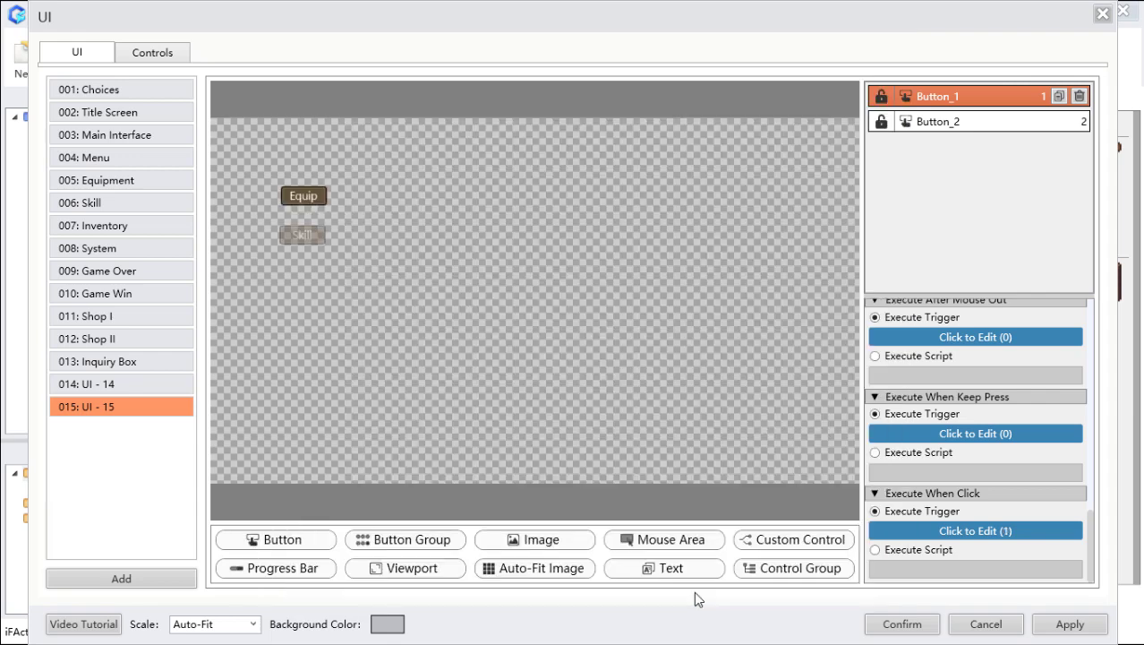
Step: Give the Skill button an Execute When Click trigger that calls the custom interface 006 Skill
{"action": "left_click", "coordinate": [306, 234]}
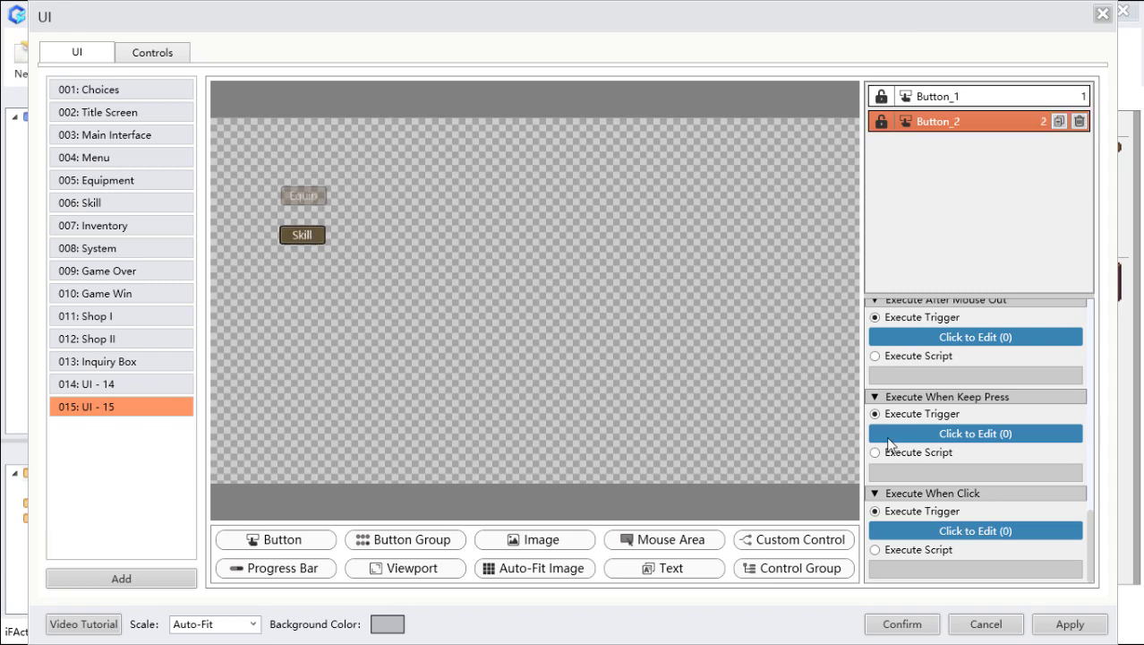
{"action": "left_click", "coordinate": [982, 536]}
{"action": "double_click", "coordinate": [391, 79]}
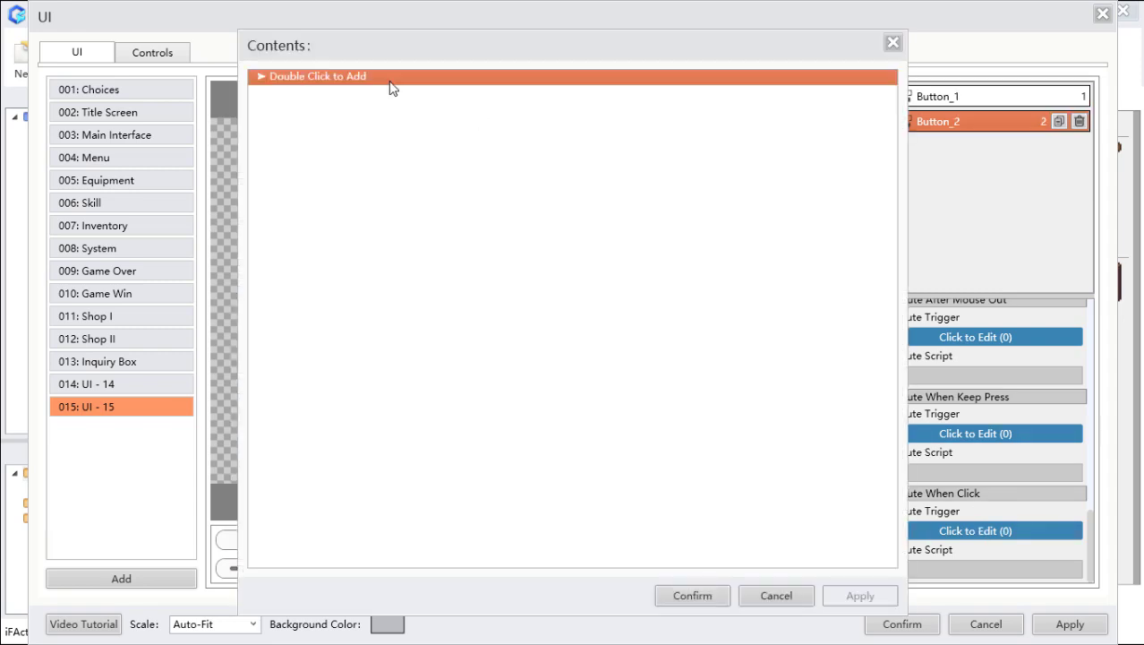
{"action": "left_click_drag", "start_coordinate": [760, 269], "coordinate": [447, 111]}
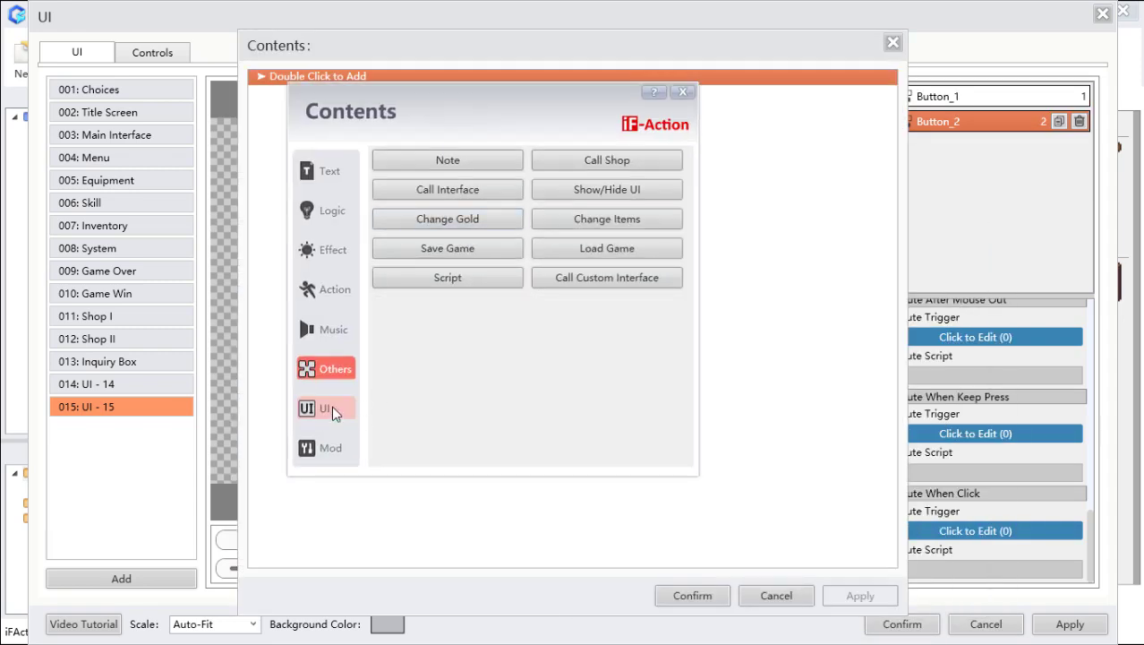
{"action": "left_click", "coordinate": [625, 286]}
{"action": "left_click", "coordinate": [596, 254]}
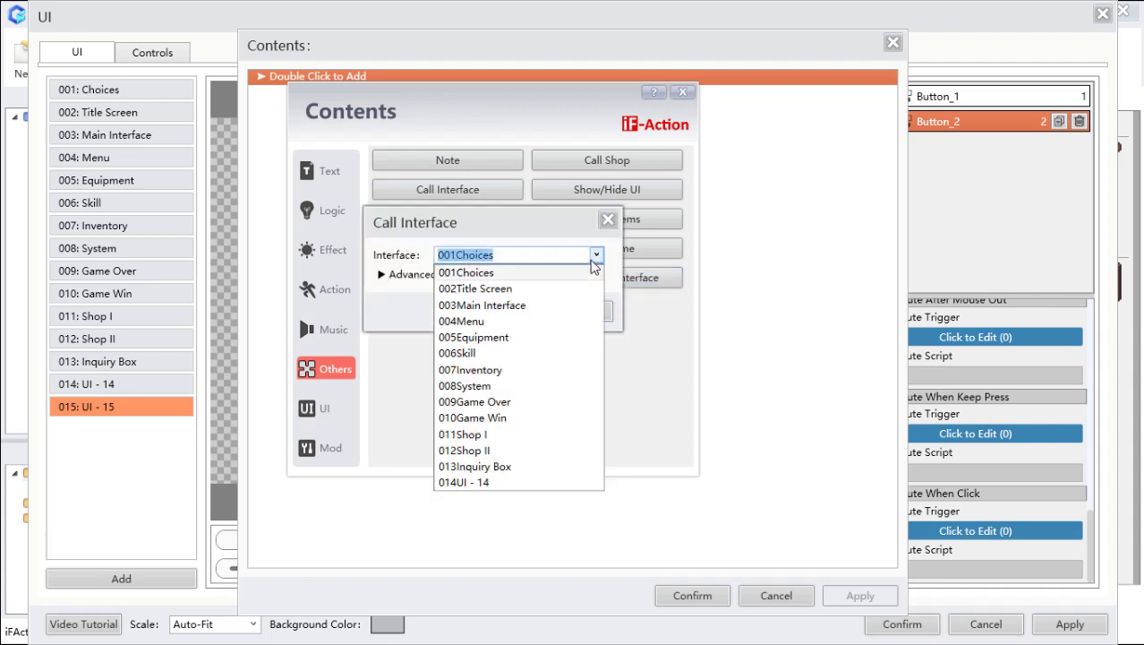
{"action": "left_click", "coordinate": [499, 358]}
{"action": "left_click", "coordinate": [520, 315]}
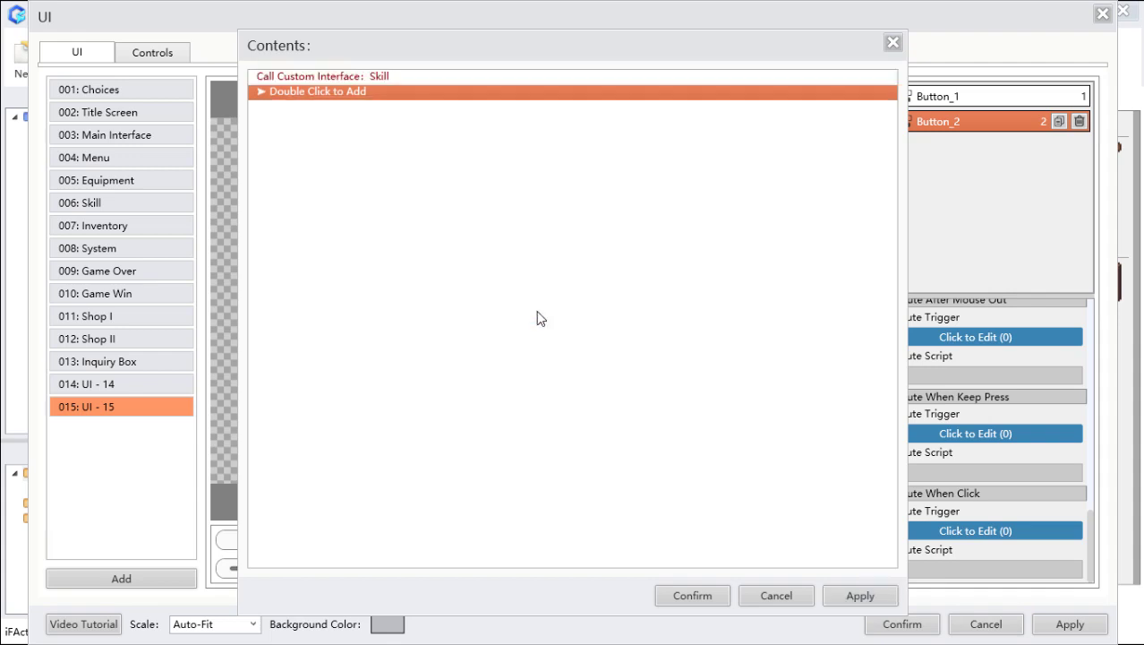
{"action": "left_click", "coordinate": [859, 595]}
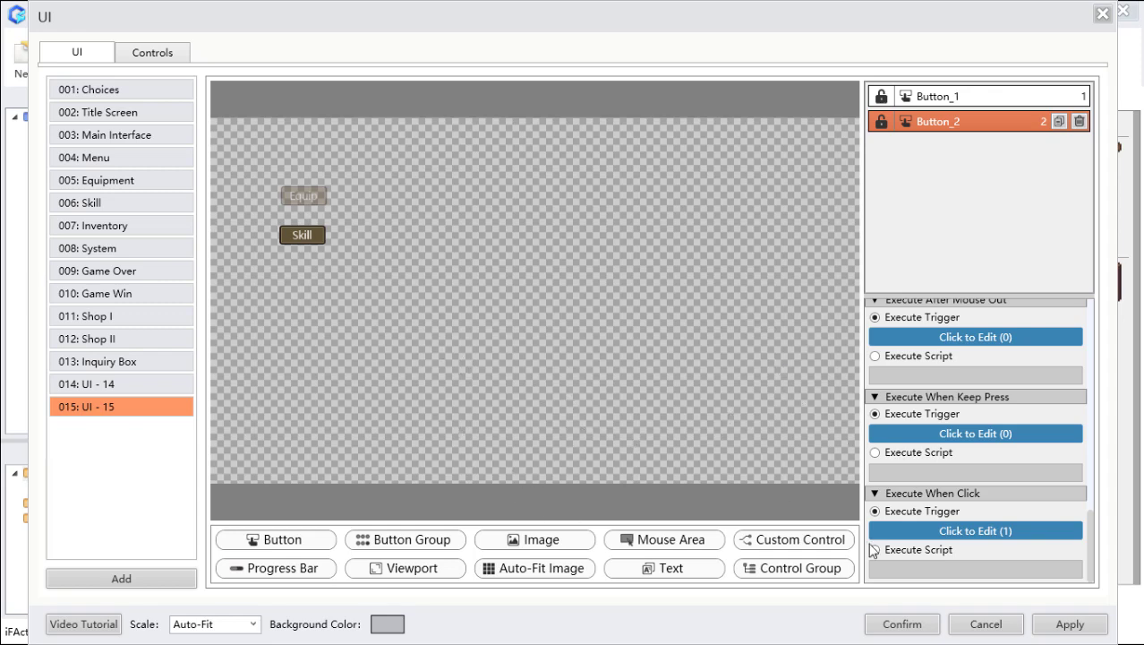
Step: In 003: Main Interface, set RV.GameData.menu to 15 in menuButton's Execute When Click script, then apply and confirm the UI changes
{"action": "left_click", "coordinate": [132, 166]}
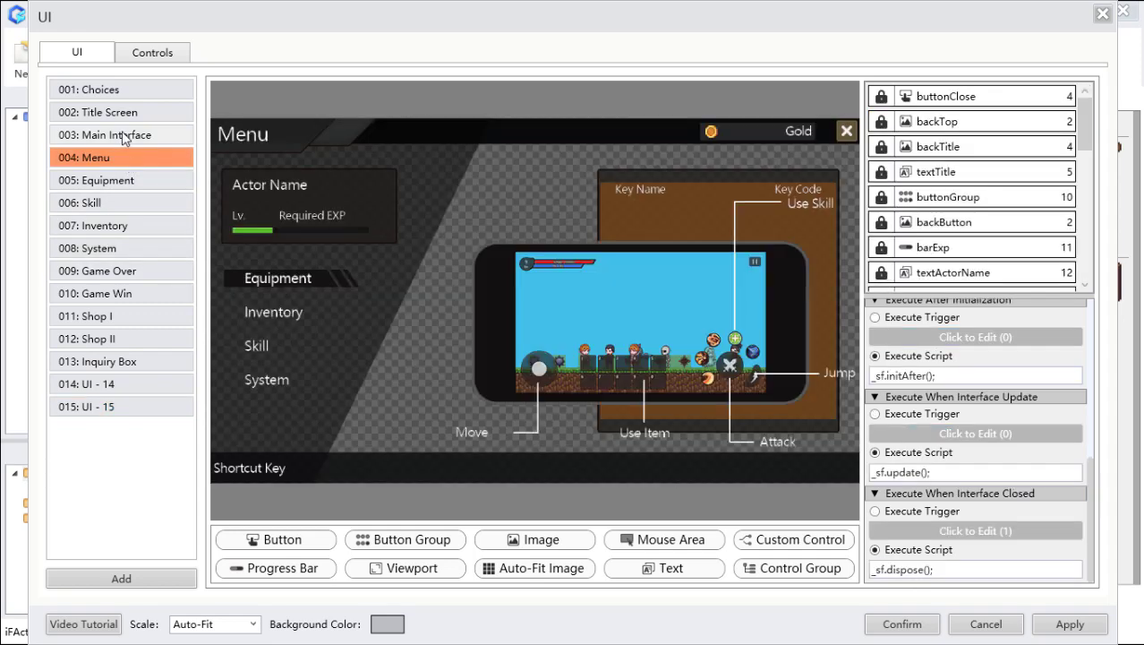
{"action": "left_click", "coordinate": [121, 133]}
{"action": "left_click", "coordinate": [831, 144]}
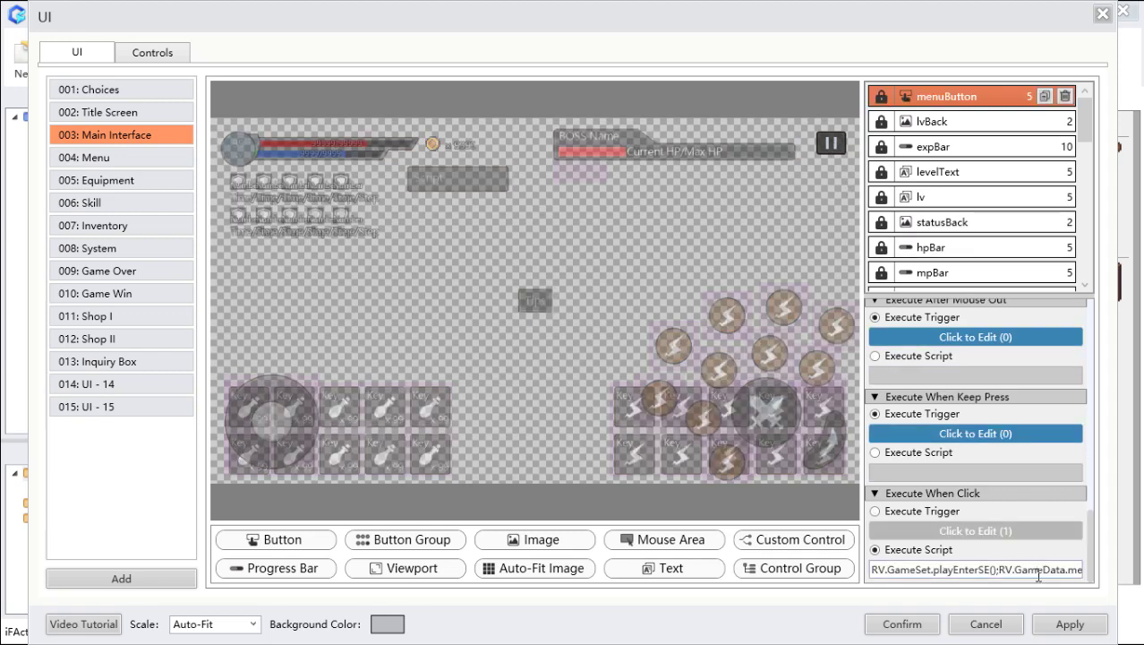
{"action": "key", "text": "Right"}
{"action": "key", "text": "Right"}
{"action": "key", "text": "Right"}
{"action": "key", "text": "Right"}
{"action": "key", "text": "Right"}
{"action": "key", "text": "Right"}
{"action": "key", "text": "Right"}
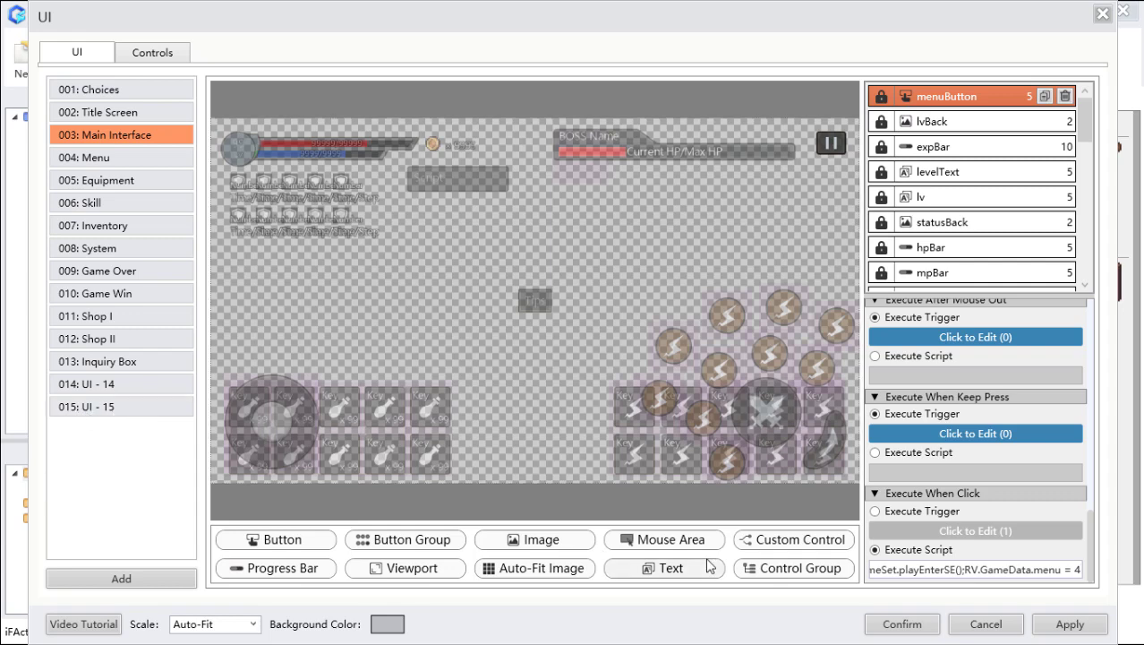
{"action": "left_click_drag", "start_coordinate": [1074, 574], "coordinate": [1081, 575]}
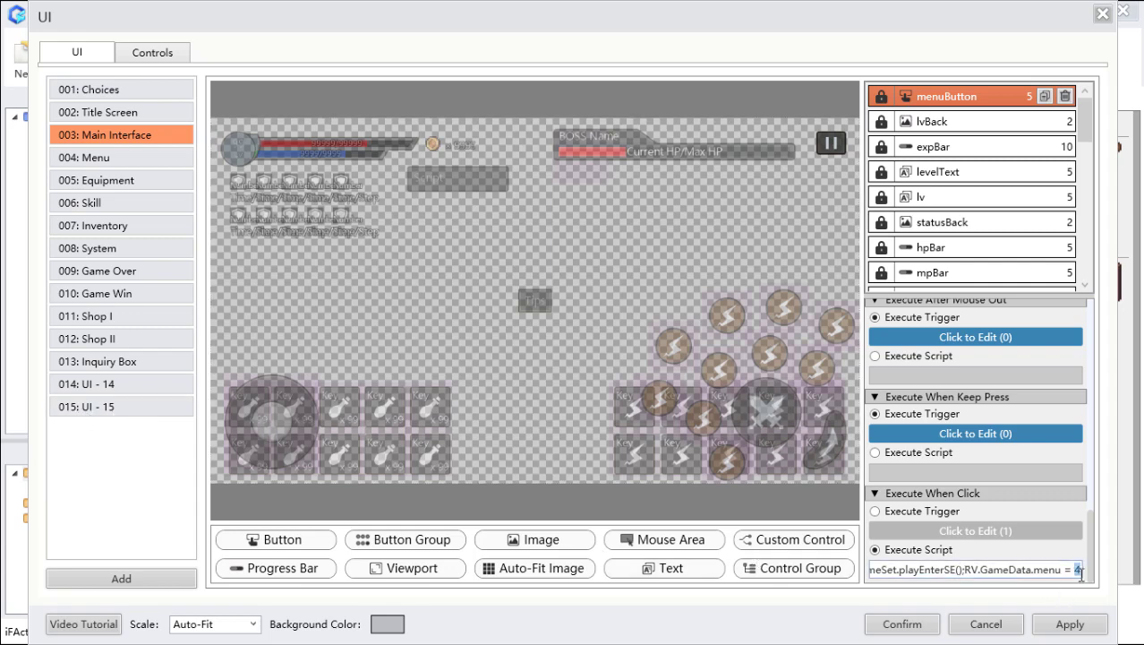
{"action": "type", "text": "15"}
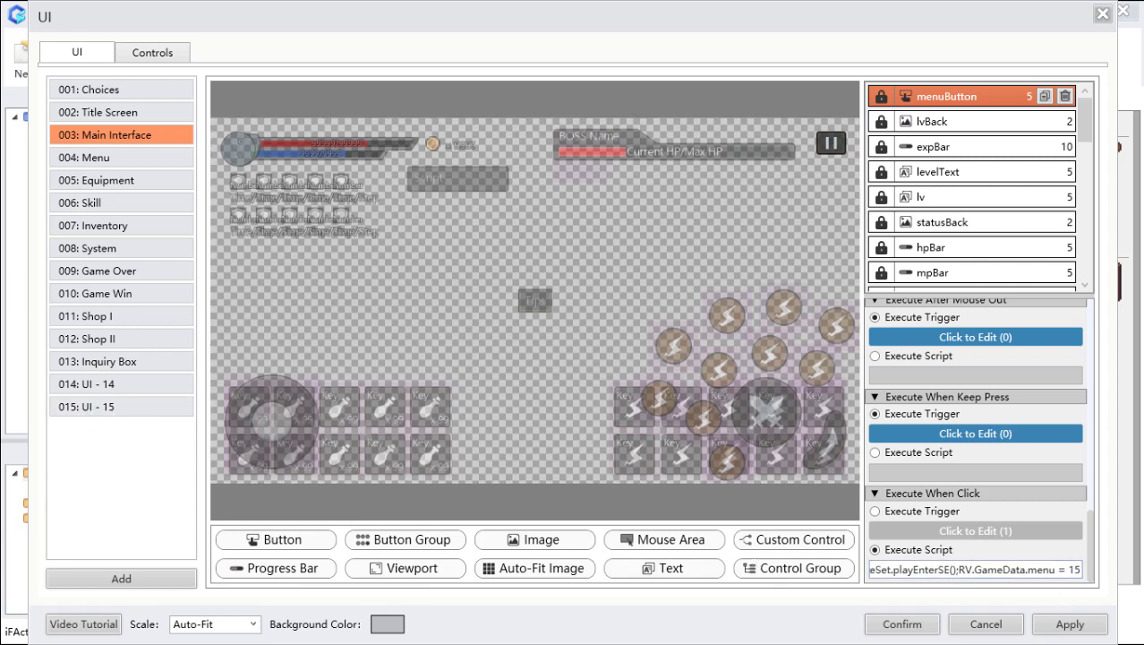
{"action": "left_click", "coordinate": [1071, 624]}
{"action": "left_click", "coordinate": [901, 624]}
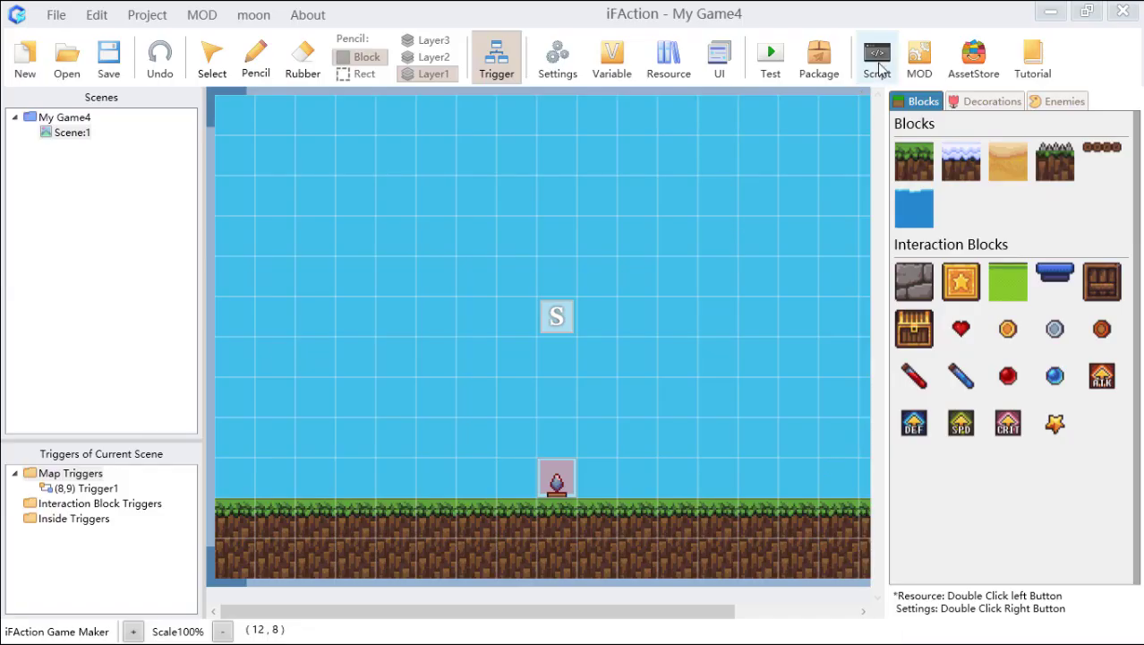
Step: In the SMain script, set the uiMenuID variable to 15 and confirm the script change
{"action": "left_click", "coordinate": [877, 61]}
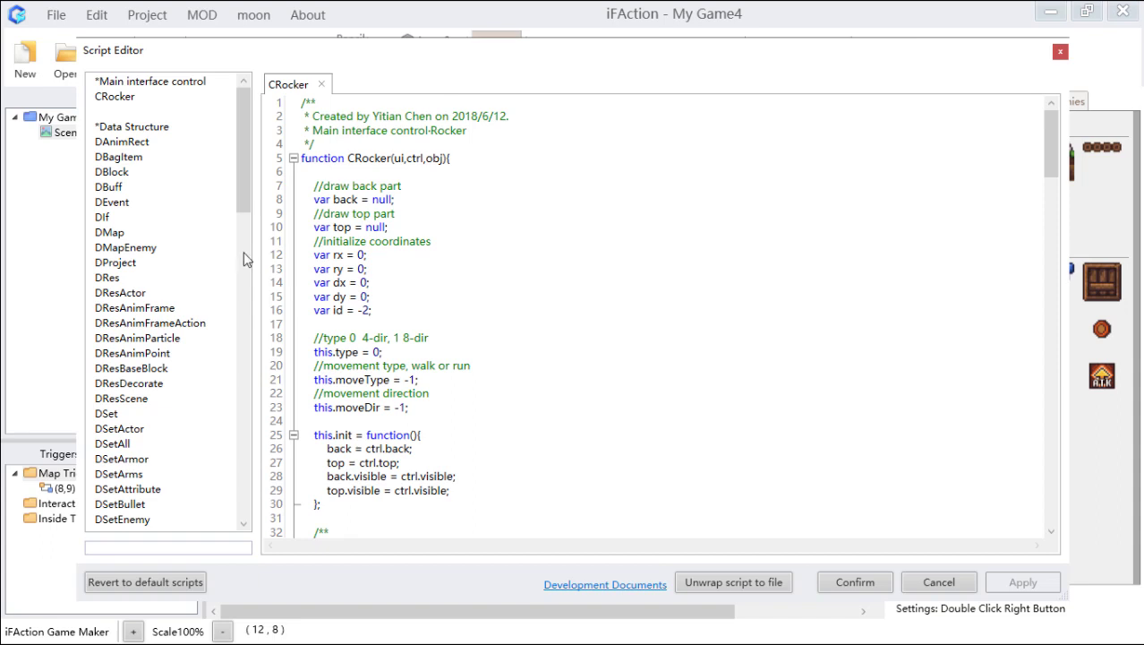
{"action": "scroll", "coordinate": [181, 362], "scroll_direction": "down", "scroll_amount": 4}
{"action": "scroll", "coordinate": [181, 368], "scroll_direction": "down", "scroll_amount": 15}
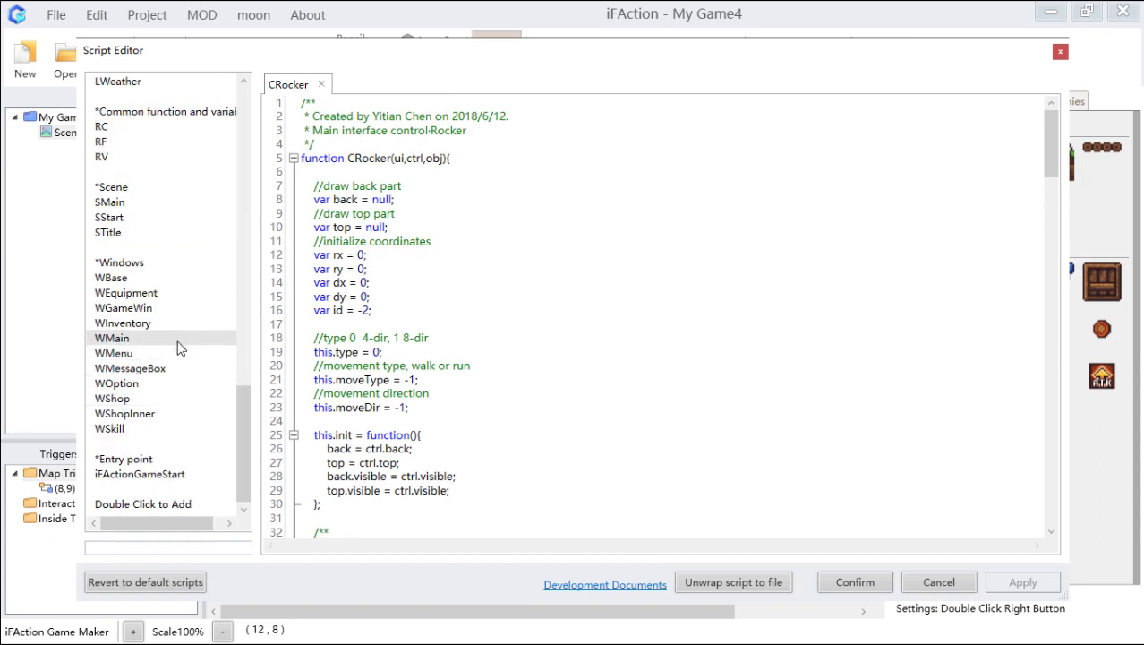
{"action": "scroll", "coordinate": [178, 348], "scroll_direction": "up", "scroll_amount": 3}
{"action": "double_click", "coordinate": [165, 338]}
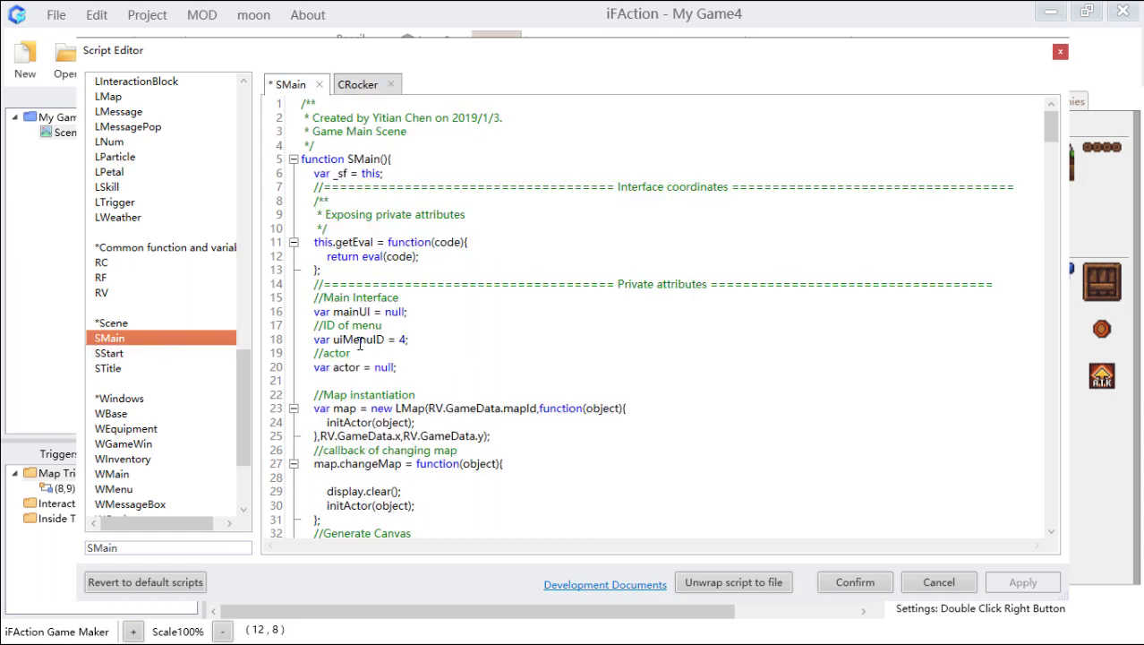
{"action": "double_click", "coordinate": [404, 339]}
{"action": "type", "text": "15"}
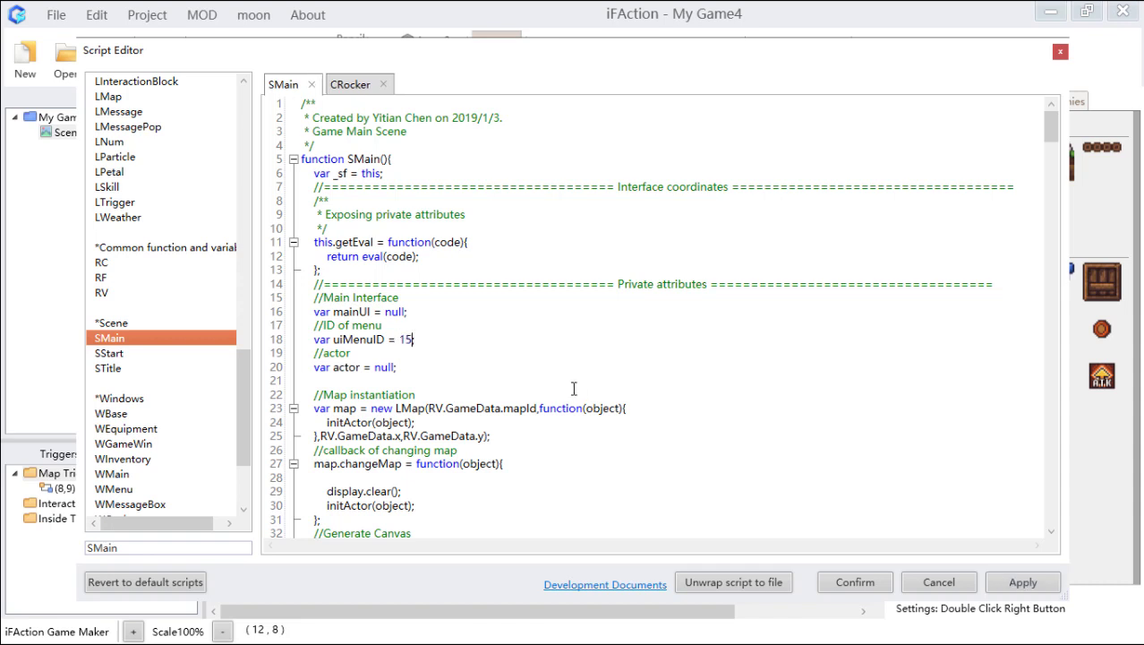
{"action": "left_click", "coordinate": [855, 582]}
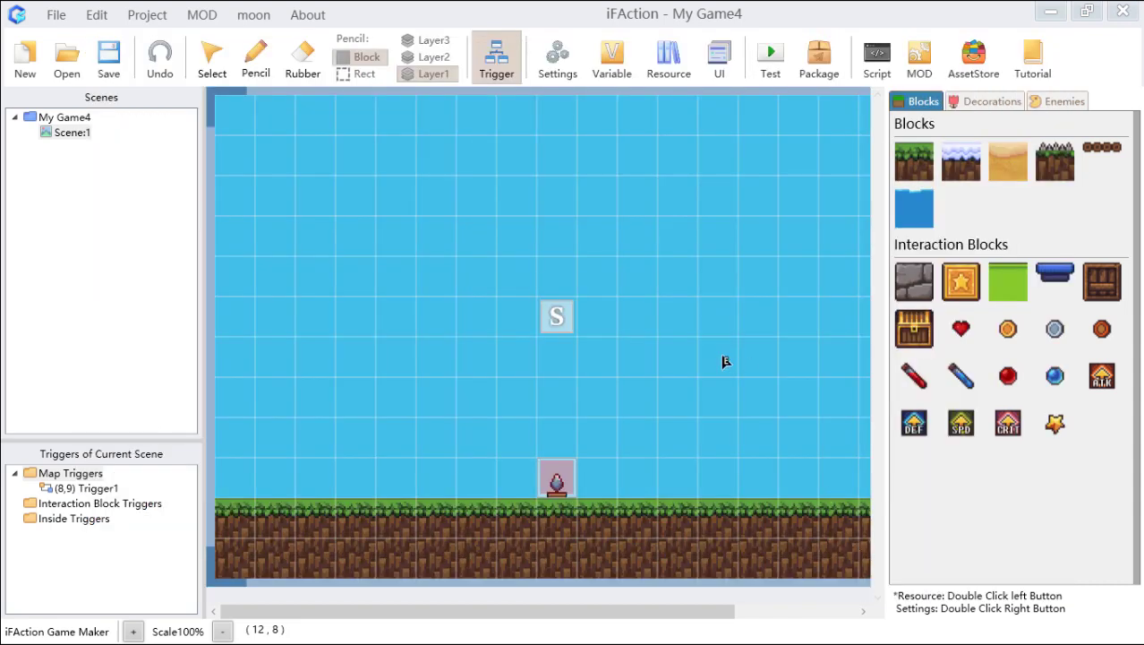
Step: Save the project and open the custom menu in a new game started with GameTest
{"action": "mouse_move", "coordinate": [705, 109]}
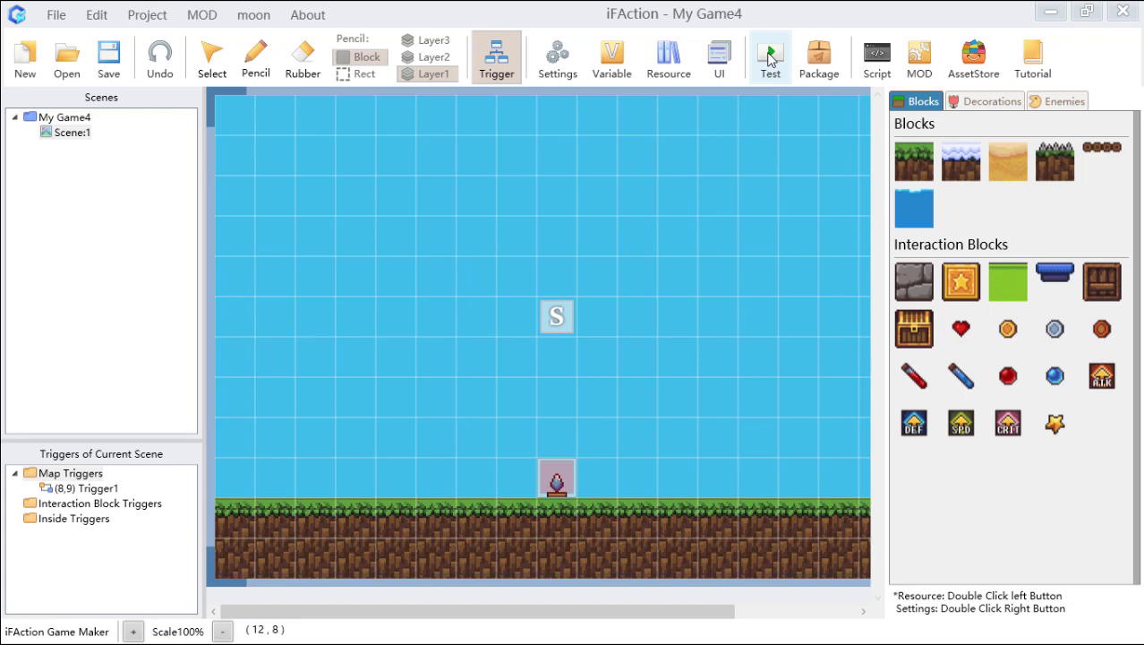
{"action": "left_click", "coordinate": [109, 55]}
{"action": "left_click", "coordinate": [776, 53]}
{"action": "left_click", "coordinate": [831, 66]}
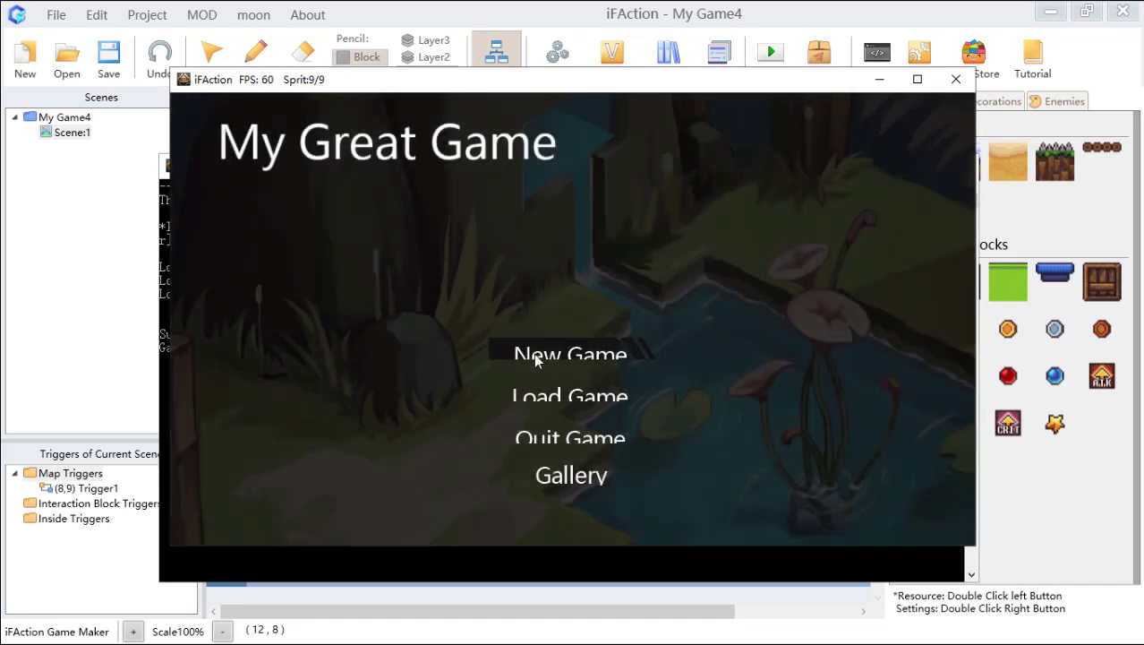
{"action": "left_click", "coordinate": [536, 358]}
{"action": "left_click", "coordinate": [939, 124]}
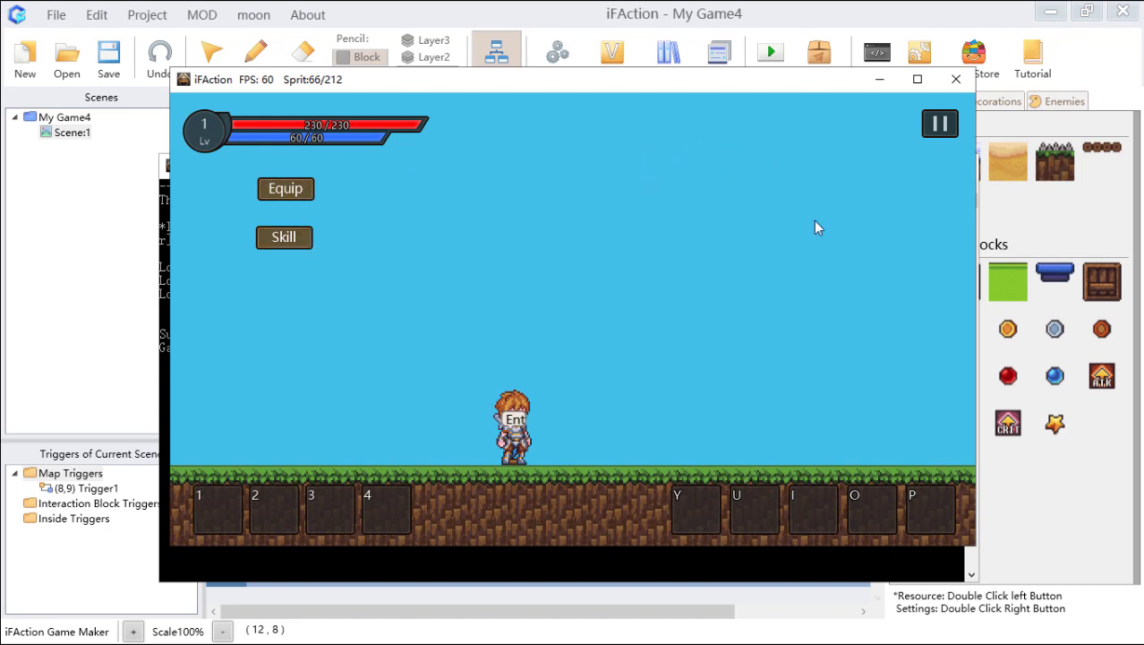
Step: Check that Equip and Skill open their interfaces in the test game, then close the game and save the project
{"action": "left_click", "coordinate": [298, 195]}
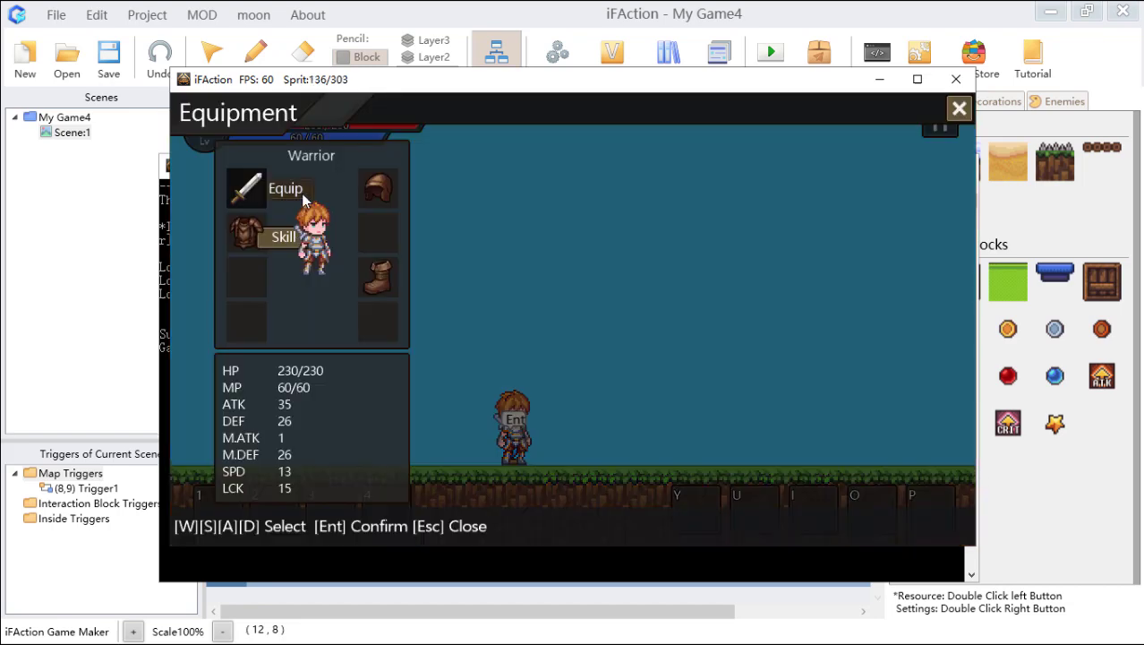
{"action": "left_click", "coordinate": [959, 109]}
{"action": "left_click", "coordinate": [285, 237]}
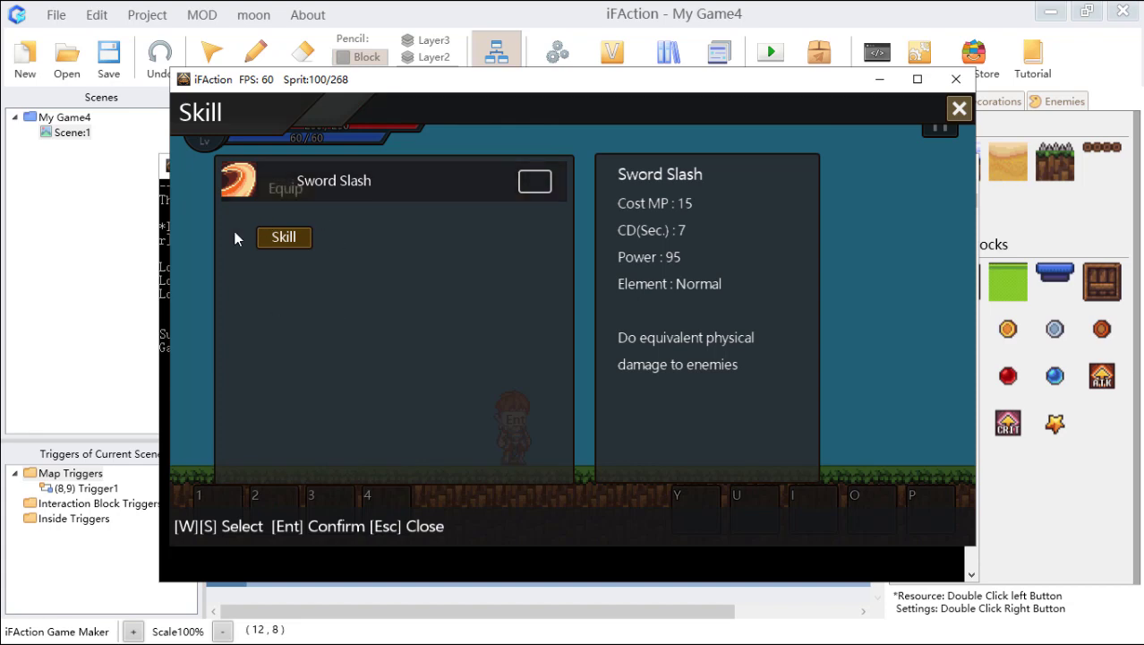
{"action": "left_click", "coordinate": [959, 109]}
{"action": "left_click", "coordinate": [956, 80]}
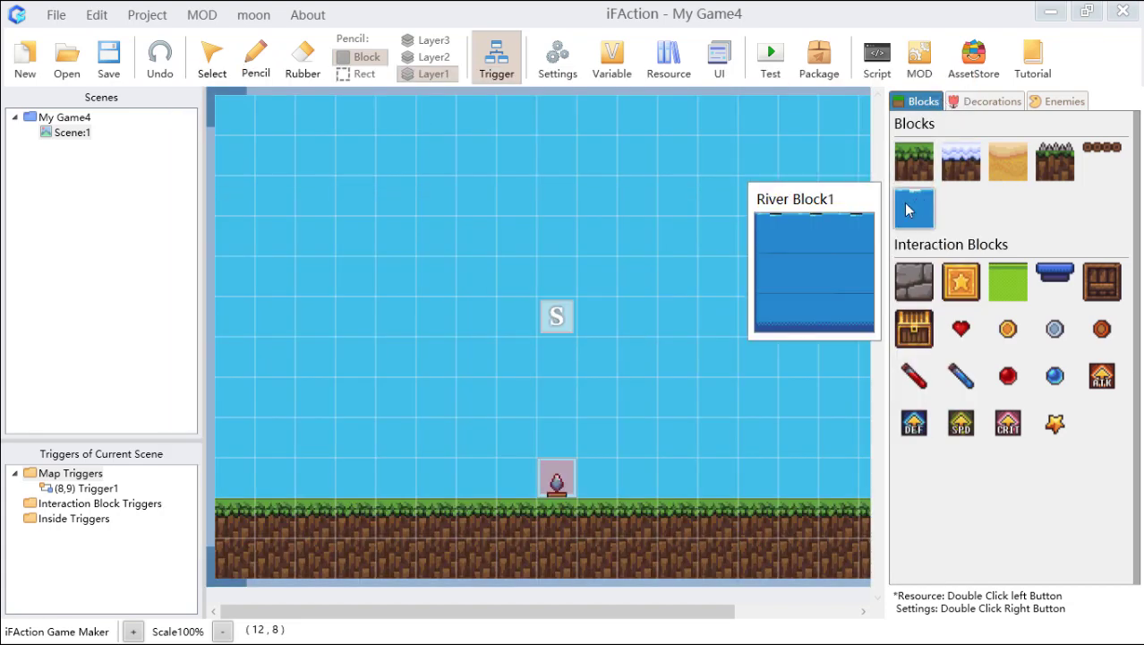
{"action": "left_click", "coordinate": [108, 56]}
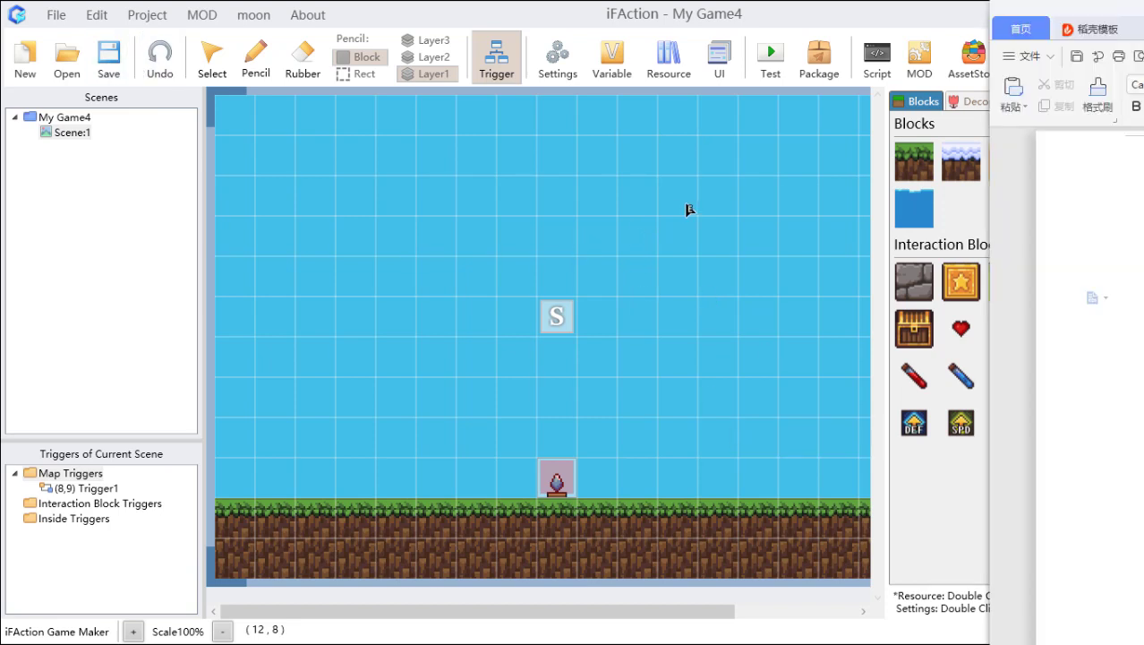
Step: Look over the inventory and skill shortcut slots in 003: Main Interface and close the UI editor
{"action": "left_click", "coordinate": [731, 70]}
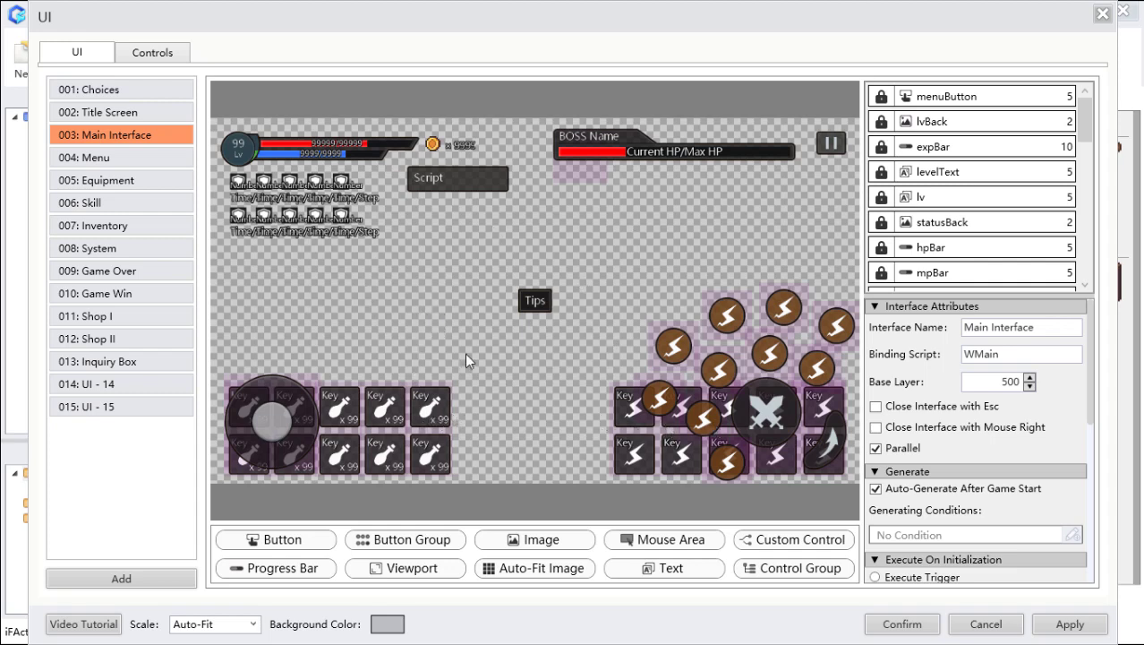
{"action": "left_click", "coordinate": [634, 462]}
{"action": "left_click", "coordinate": [925, 624]}
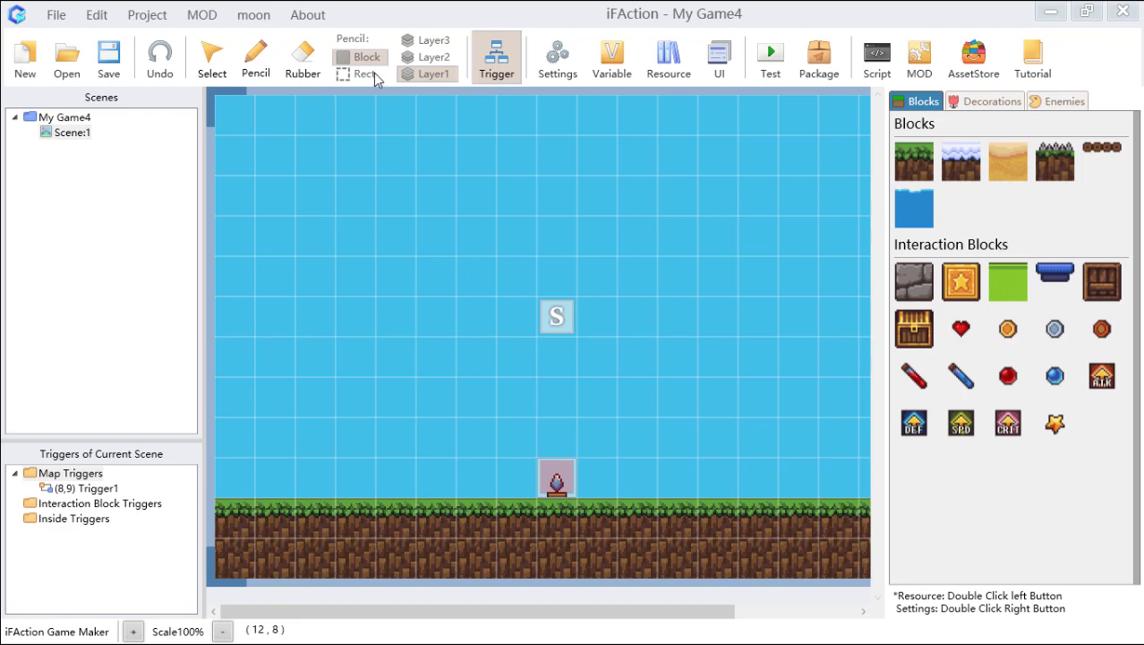
Step: In the system settings, set both Inventory Slots Number and Skill Slots Number to 6 and confirm
{"action": "left_click", "coordinate": [551, 61]}
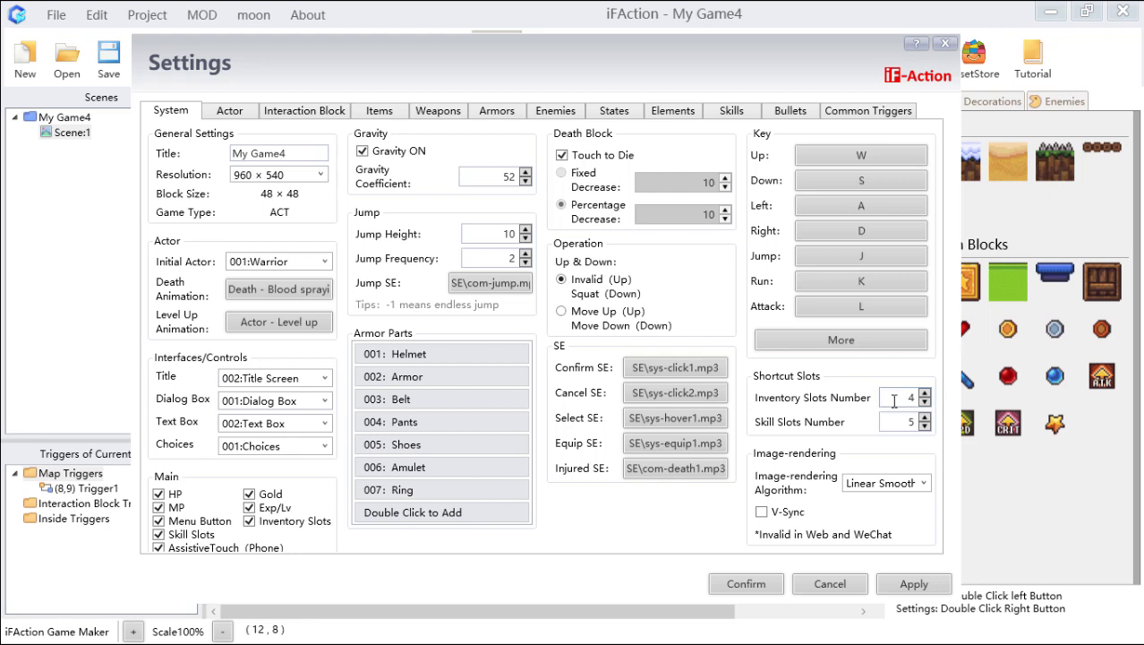
{"action": "double_click", "coordinate": [911, 397]}
{"action": "type", "text": "6"}
{"action": "left_click", "coordinate": [903, 426]}
{"action": "double_click", "coordinate": [902, 426]}
{"action": "type", "text": "6"}
{"action": "left_click", "coordinate": [746, 584]}
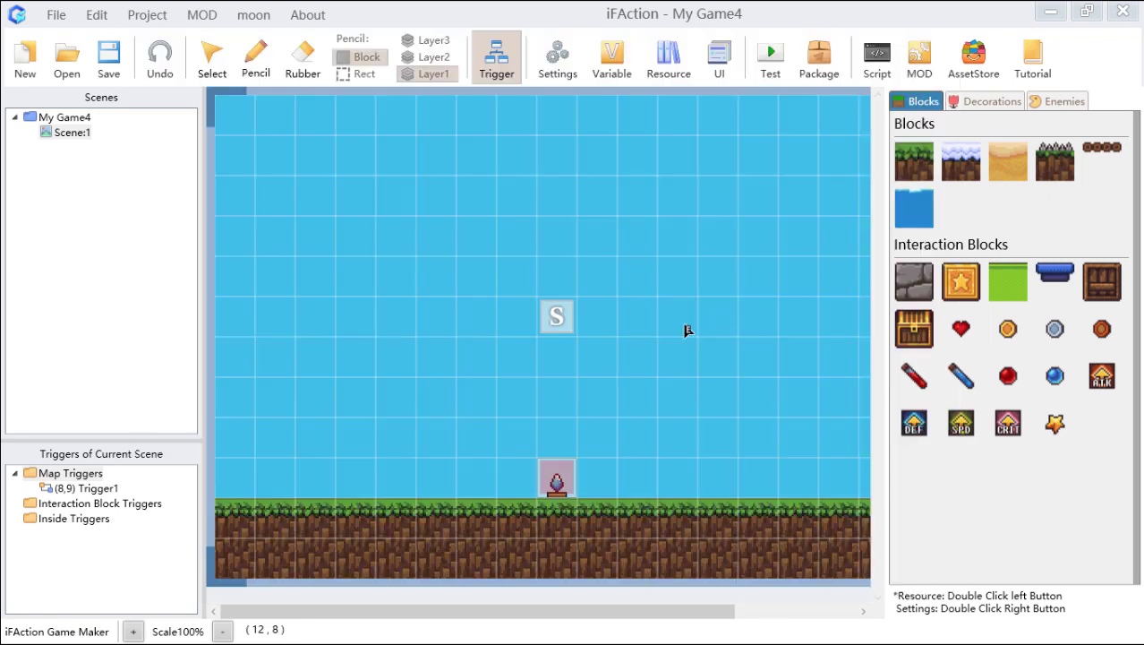
Step: Run a GameTest, check how the inventory and skill slots are arranged in a new game, and close it
{"action": "left_click", "coordinate": [771, 54]}
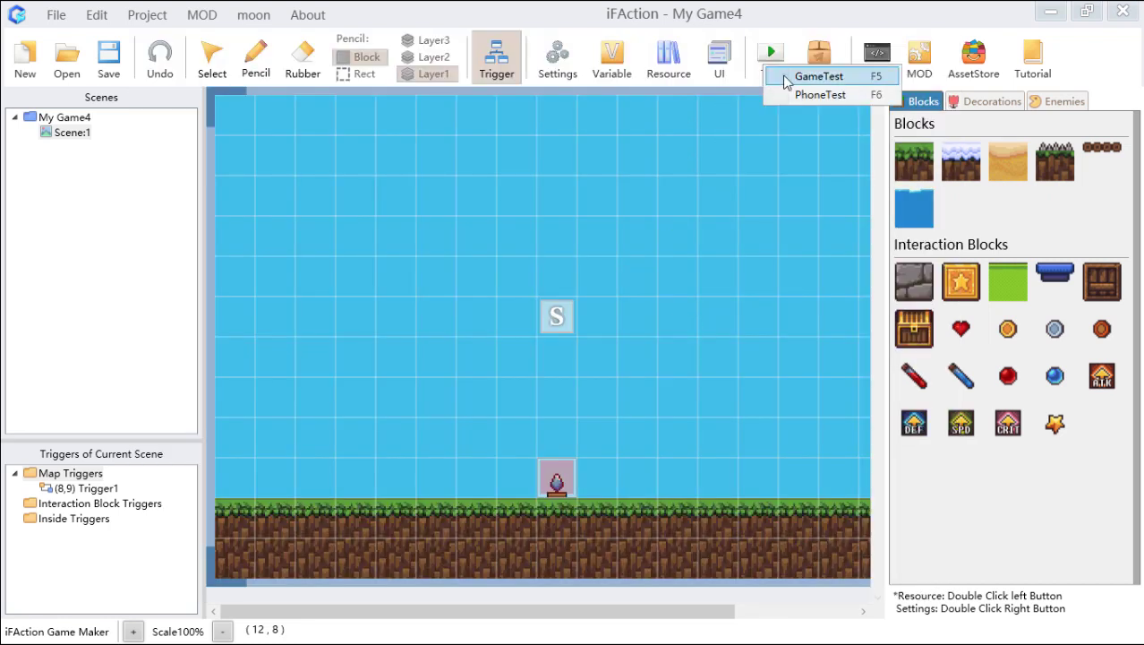
{"action": "left_click", "coordinate": [786, 79]}
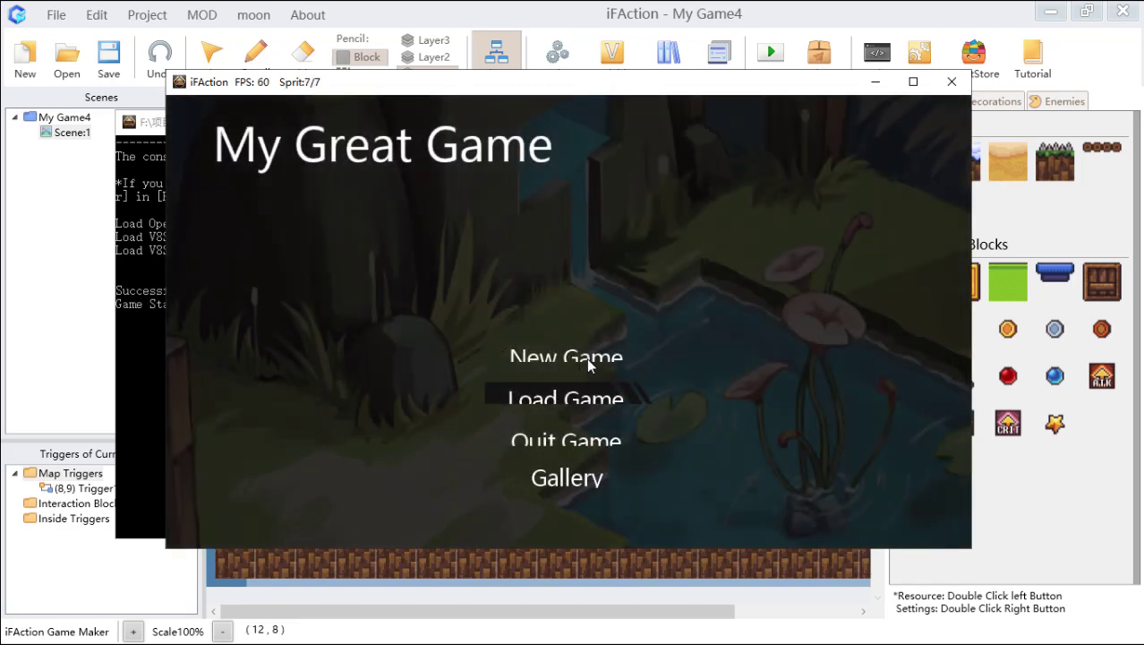
{"action": "left_click", "coordinate": [586, 357]}
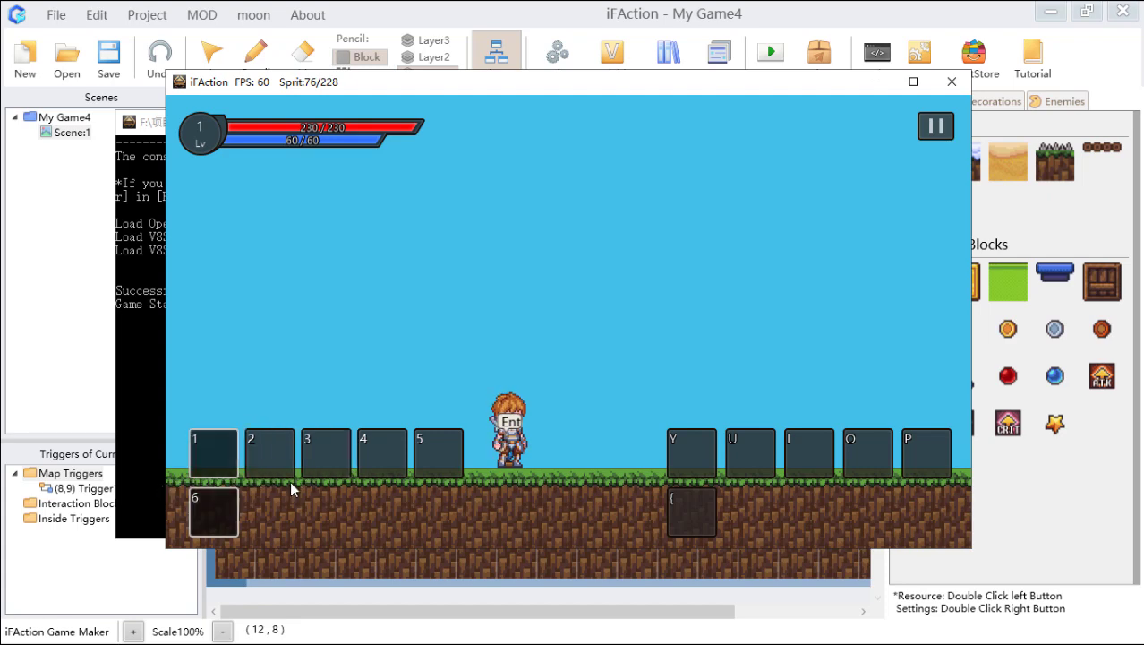
{"action": "left_click", "coordinate": [952, 81]}
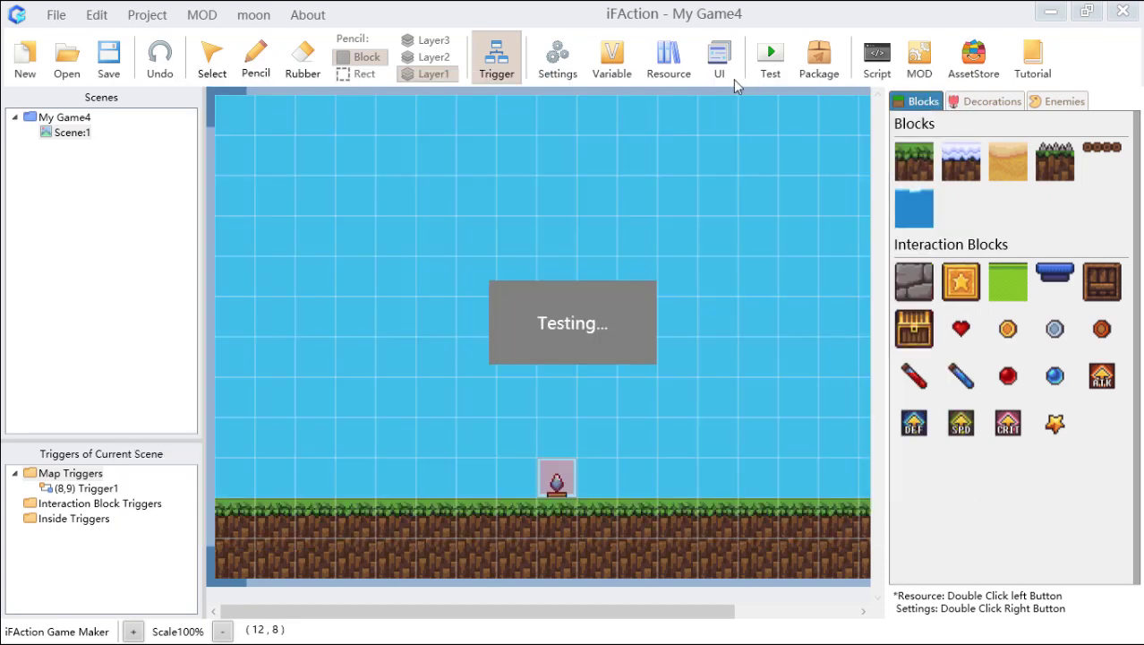
Step: In 003: Main Interface, set the itemCtrl inventory slot control's Number of Row to 6 and confirm
{"action": "left_click", "coordinate": [721, 61]}
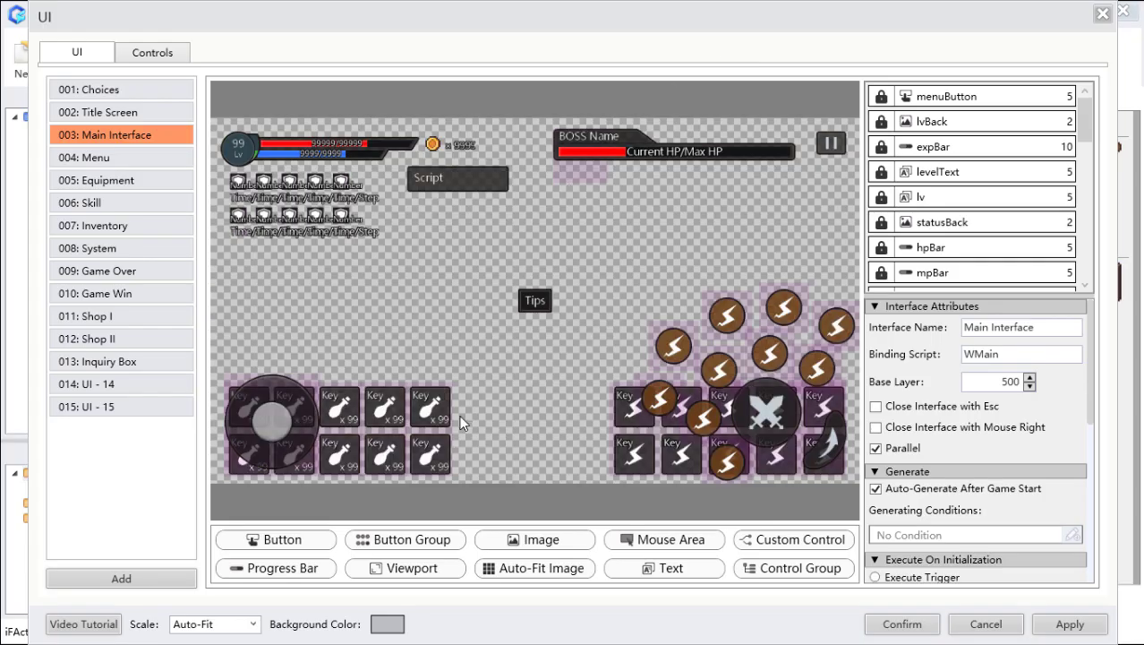
{"action": "left_click", "coordinate": [437, 409]}
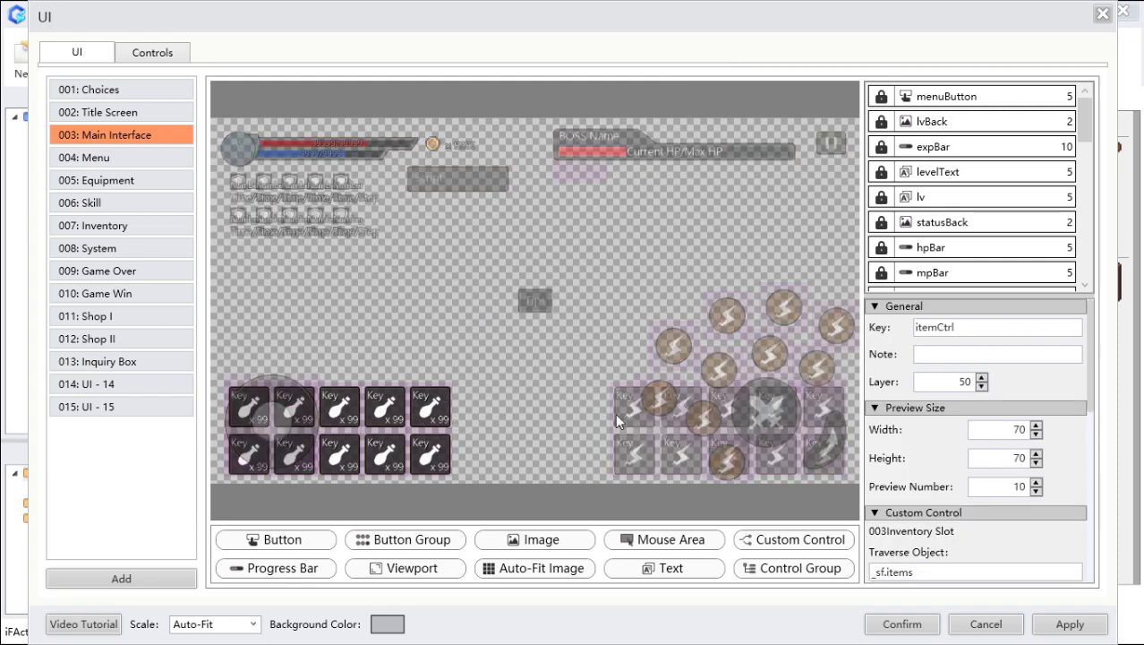
{"action": "scroll", "coordinate": [913, 465], "scroll_direction": "down", "scroll_amount": 3}
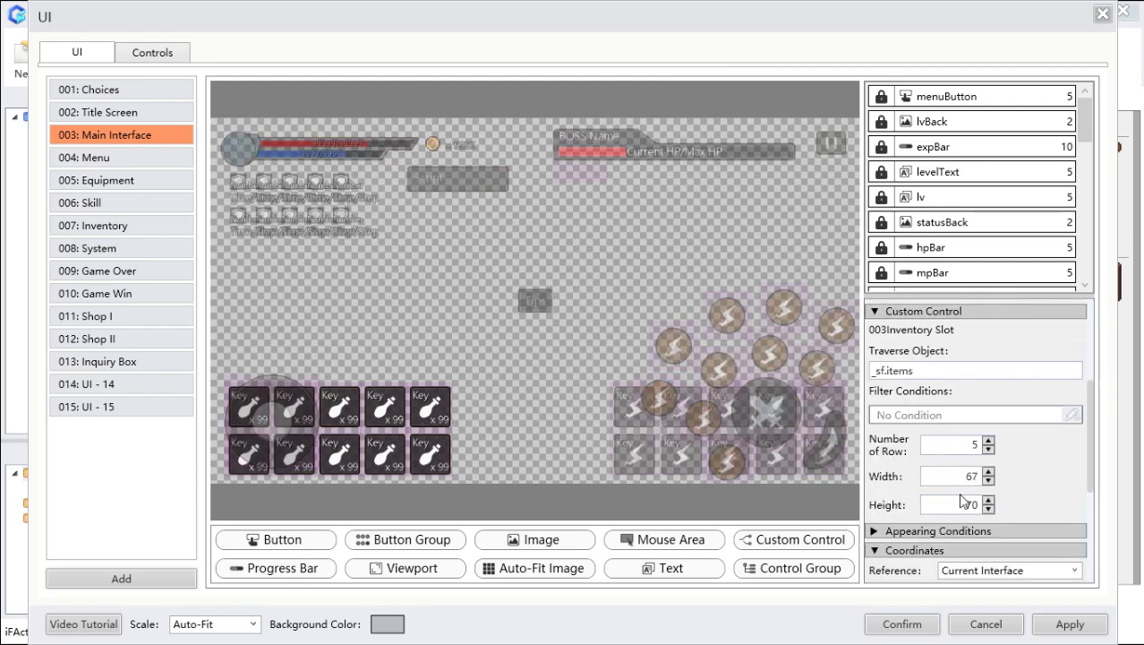
{"action": "left_click", "coordinate": [988, 441]}
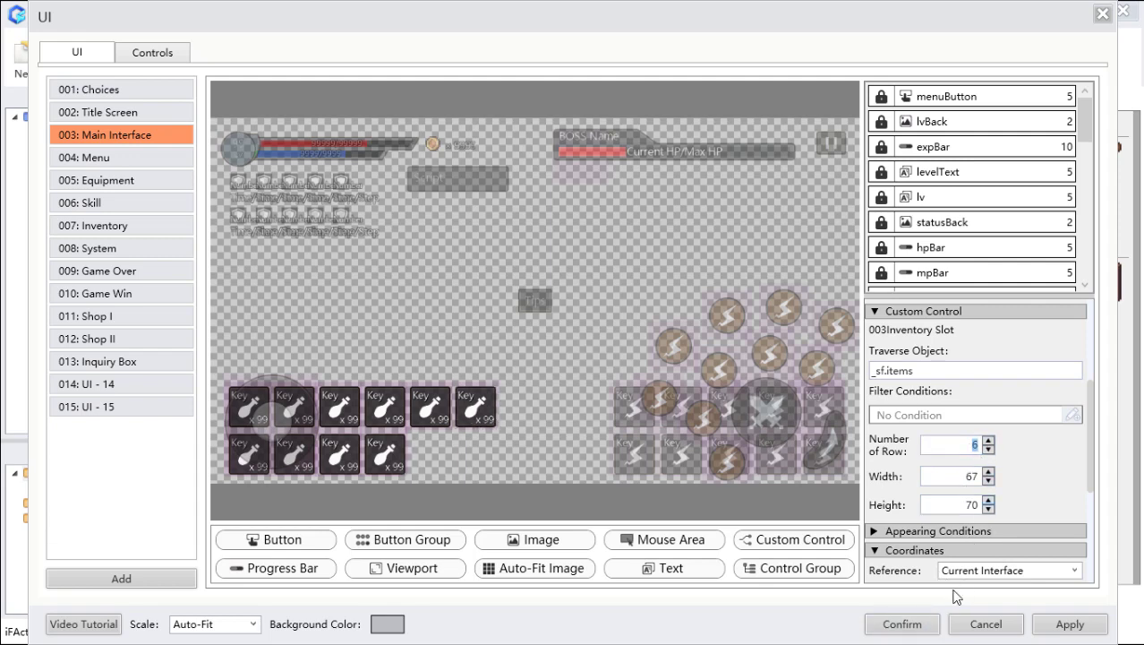
{"action": "left_click", "coordinate": [911, 627]}
Step: Run another GameTest to check the inventory slots' row layout in a new game, then close it
{"action": "left_click", "coordinate": [772, 61]}
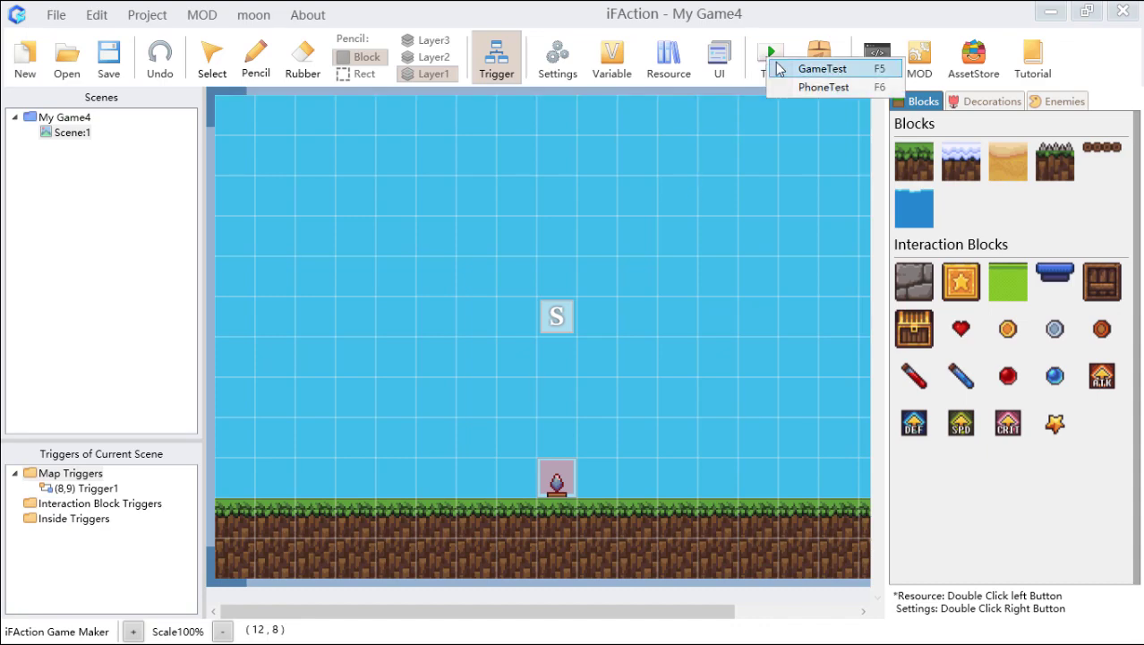
{"action": "left_click", "coordinate": [810, 69]}
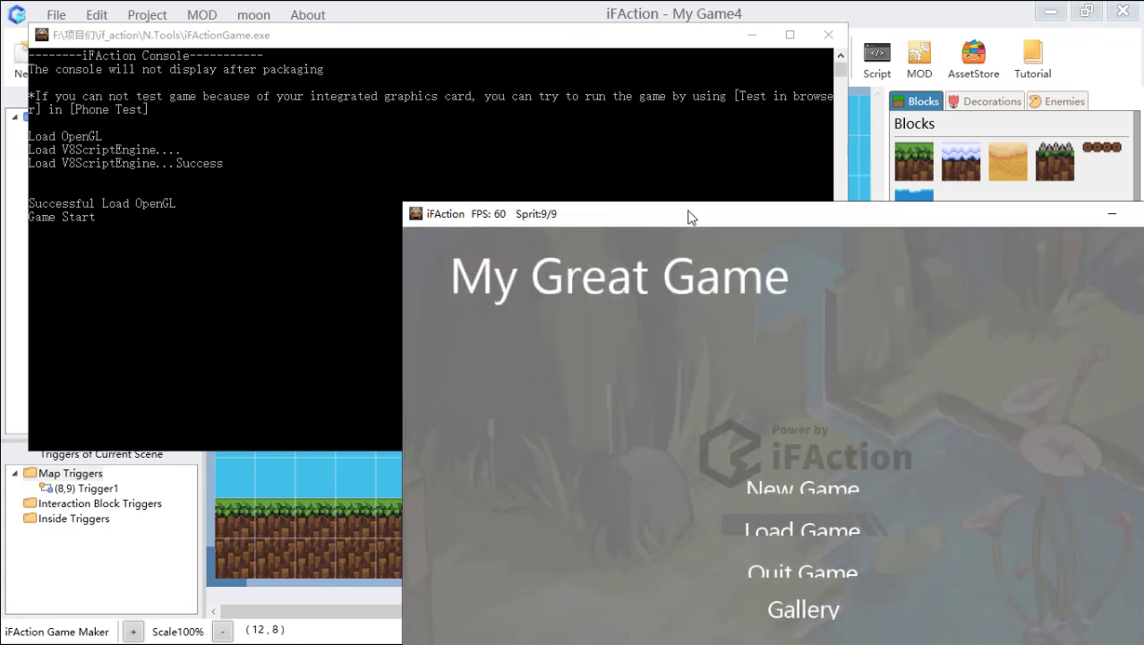
{"action": "left_click_drag", "start_coordinate": [679, 216], "coordinate": [439, 77]}
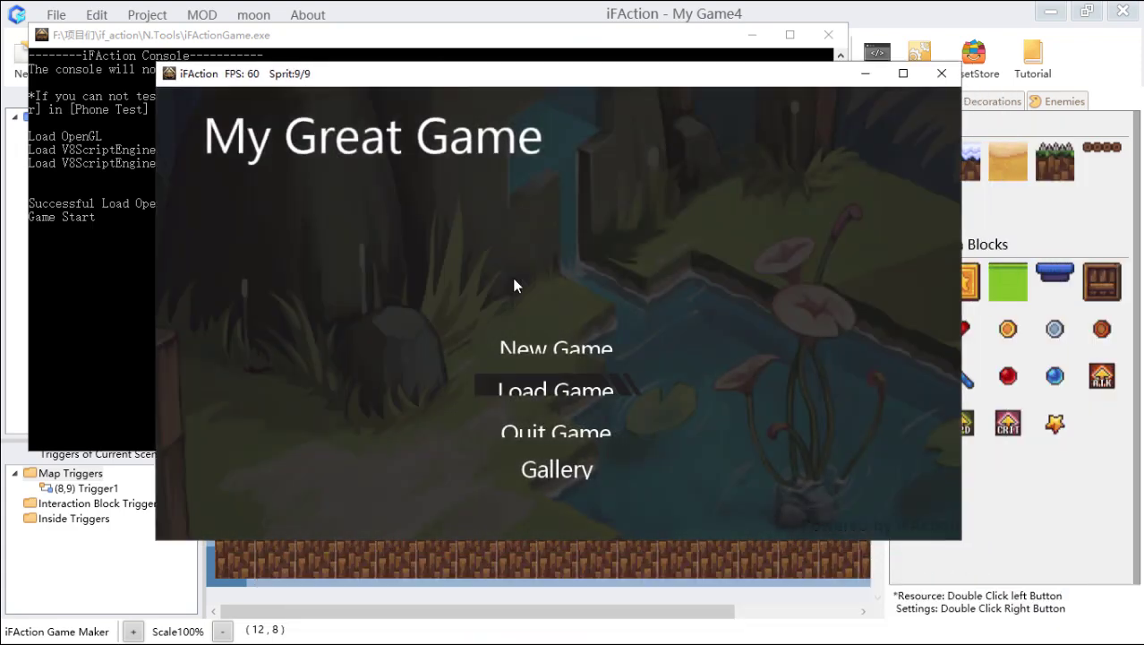
{"action": "left_click", "coordinate": [556, 355]}
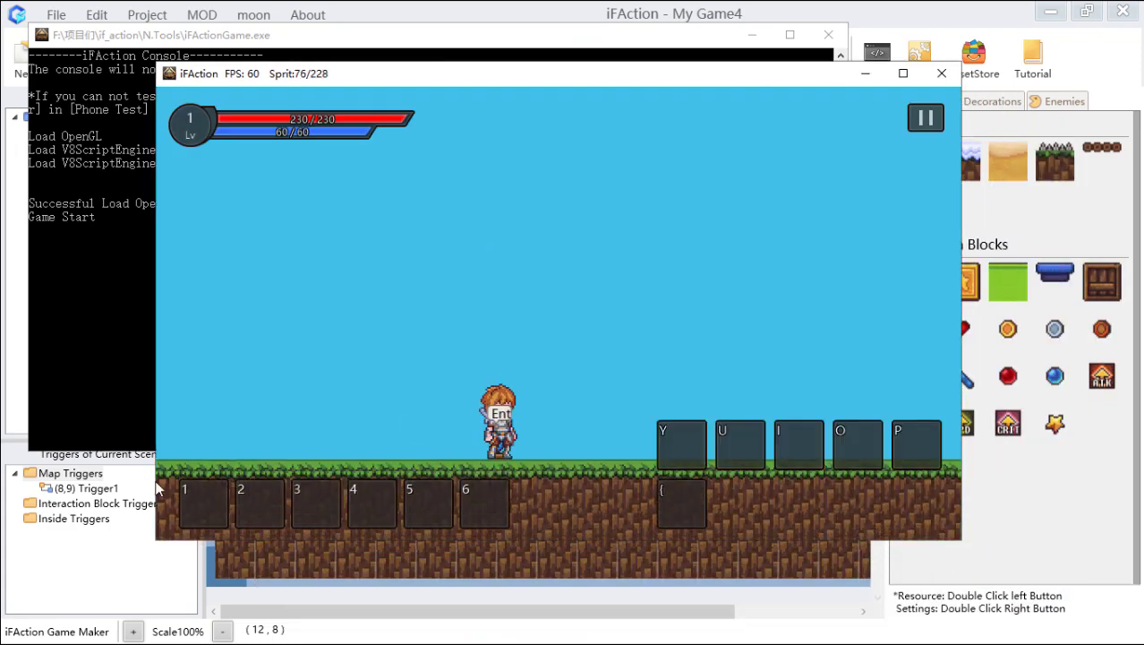
{"action": "key", "text": "4"}
{"action": "left_click", "coordinate": [940, 74]}
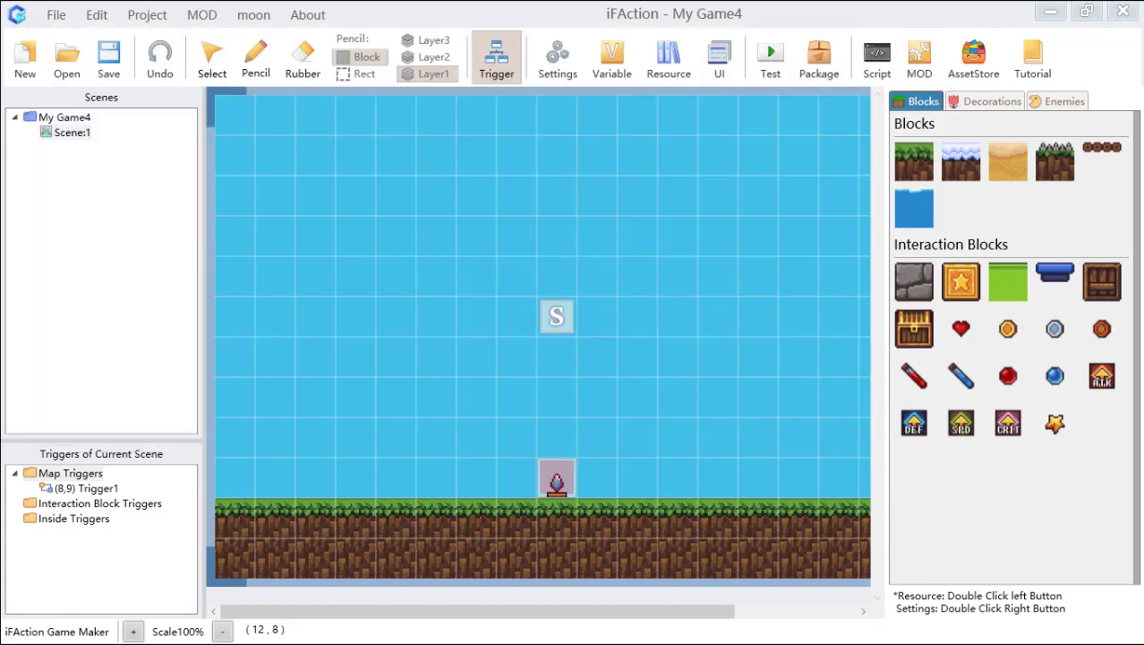
Step: Move the buff control of 003: Main Interface out of view by setting its X coordinate to -1140
{"action": "left_click", "coordinate": [720, 59]}
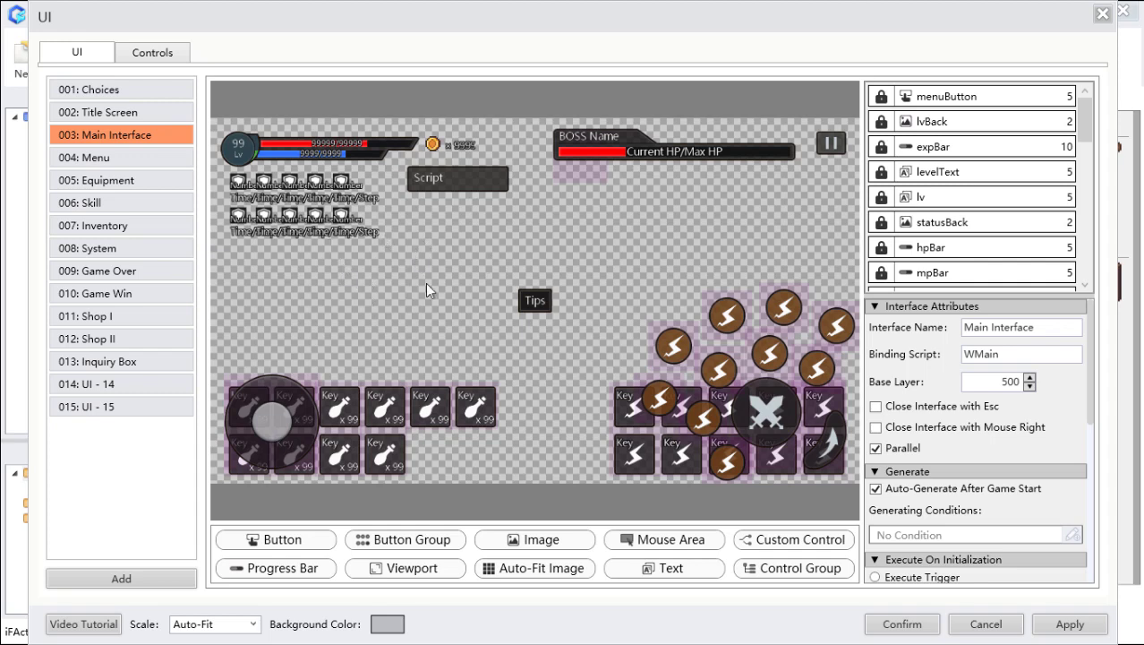
{"action": "left_click", "coordinate": [347, 186]}
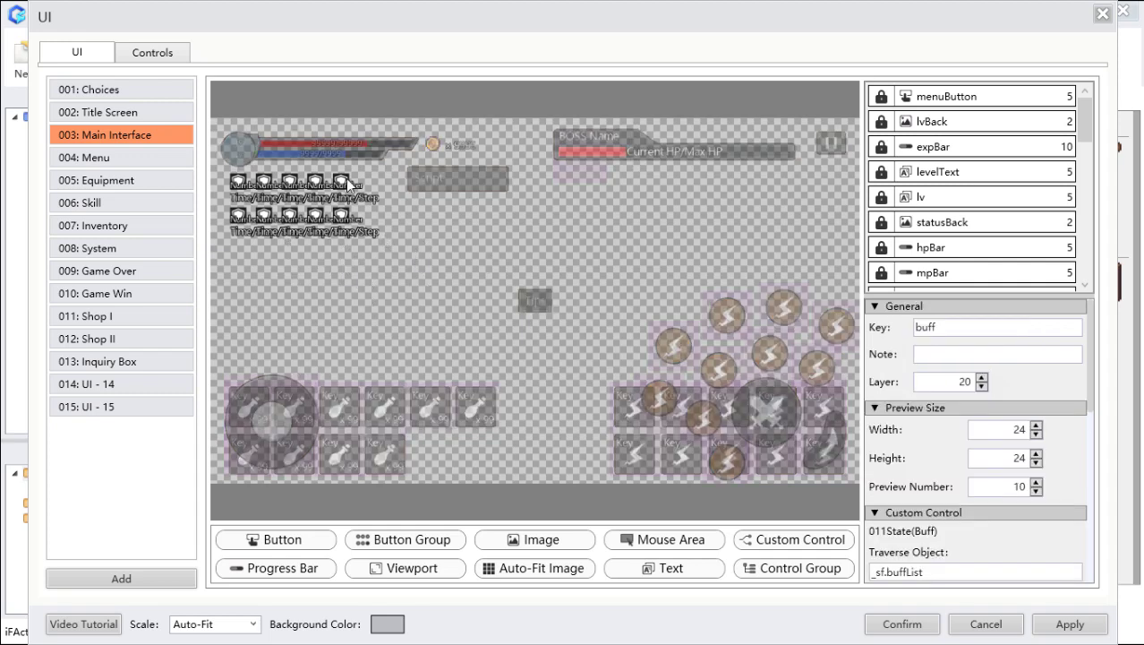
{"action": "scroll", "coordinate": [932, 468], "scroll_direction": "down", "scroll_amount": 5}
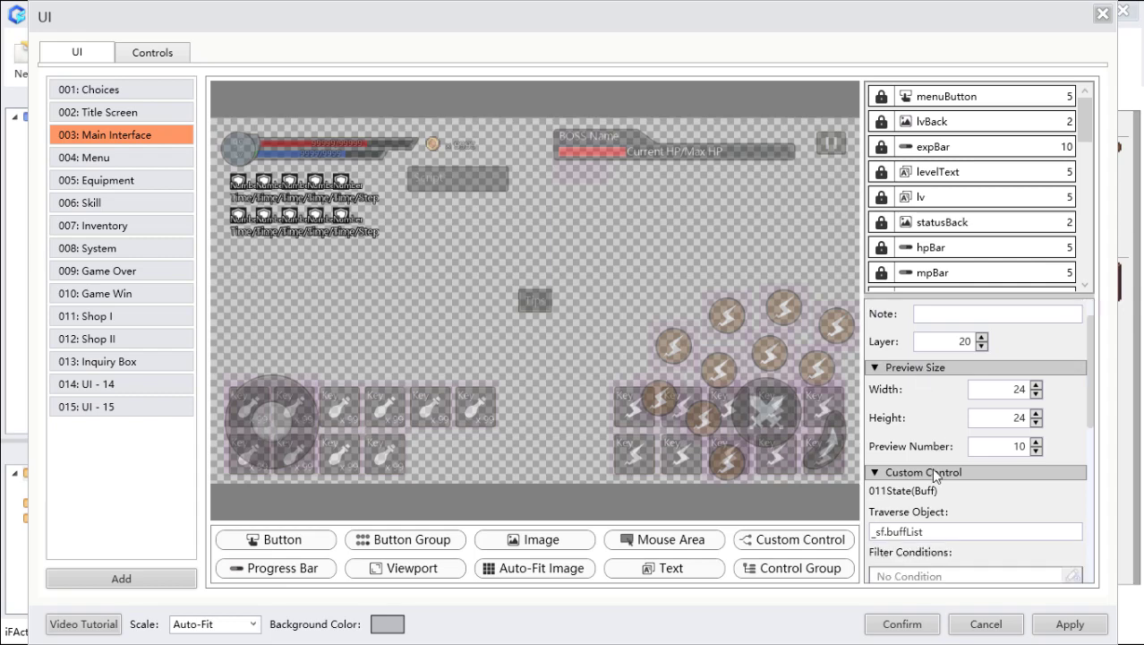
{"action": "scroll", "coordinate": [933, 467], "scroll_direction": "down", "scroll_amount": 3}
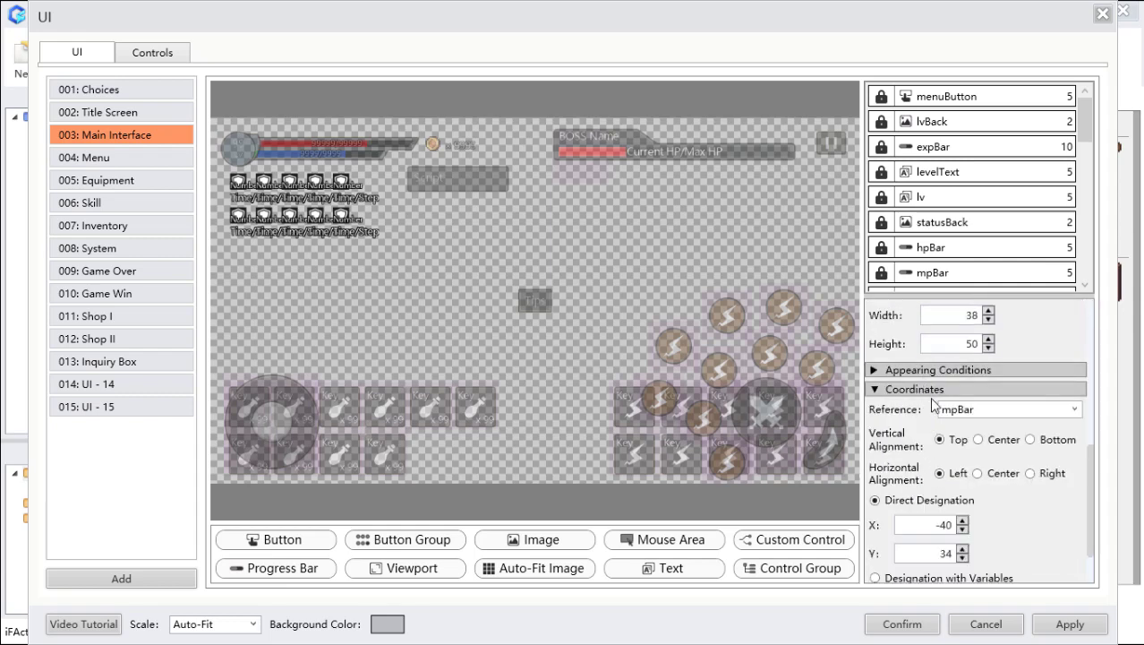
{"action": "scroll", "coordinate": [913, 435], "scroll_direction": "down", "scroll_amount": 2}
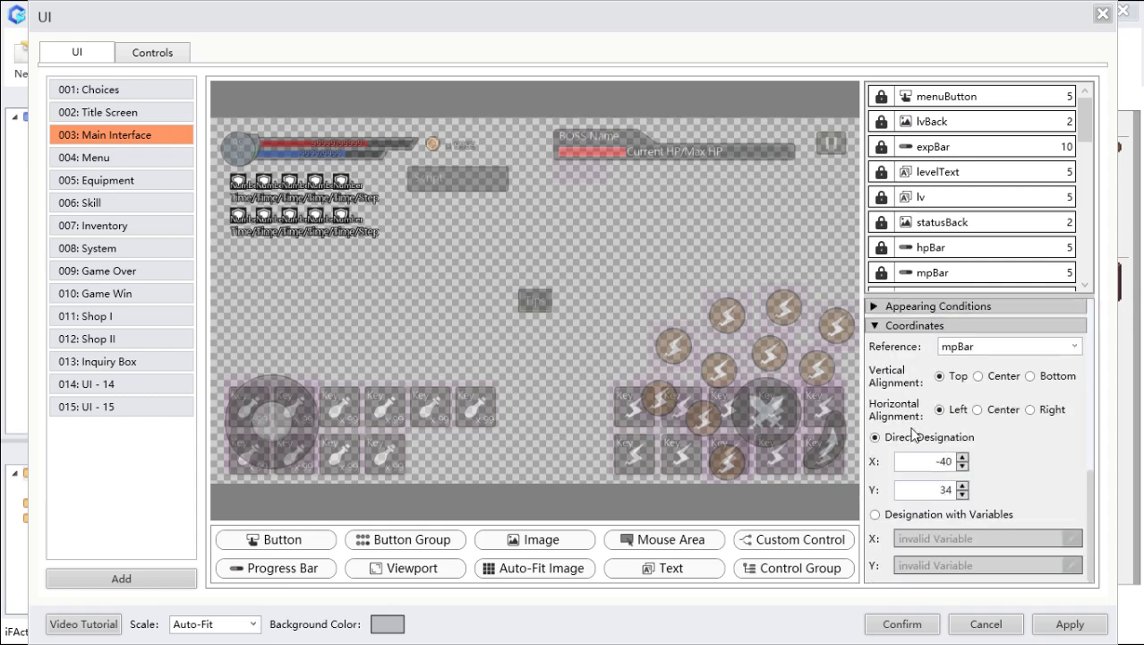
{"action": "left_click", "coordinate": [940, 464]}
{"action": "type", "text": "-1"}
{"action": "key", "text": "Return"}
{"action": "type", "text": "1"}
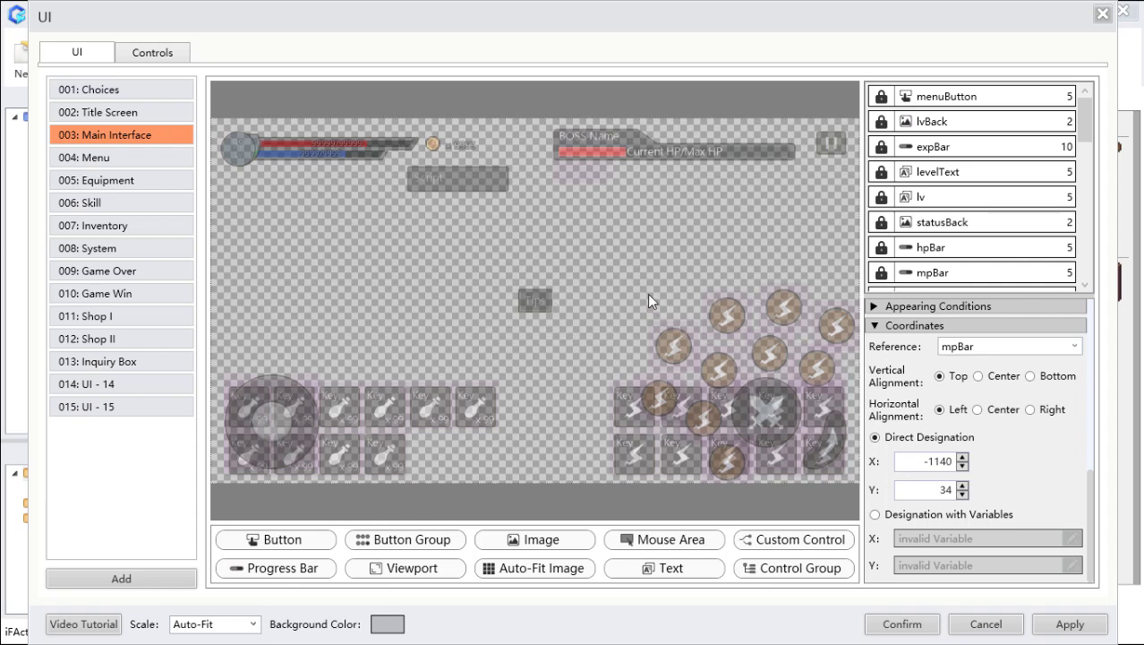
Step: Examine the buff control's list settings and the initialization, update and closing events of 003: Main Interface
{"action": "scroll", "coordinate": [944, 439], "scroll_direction": "up", "scroll_amount": 5}
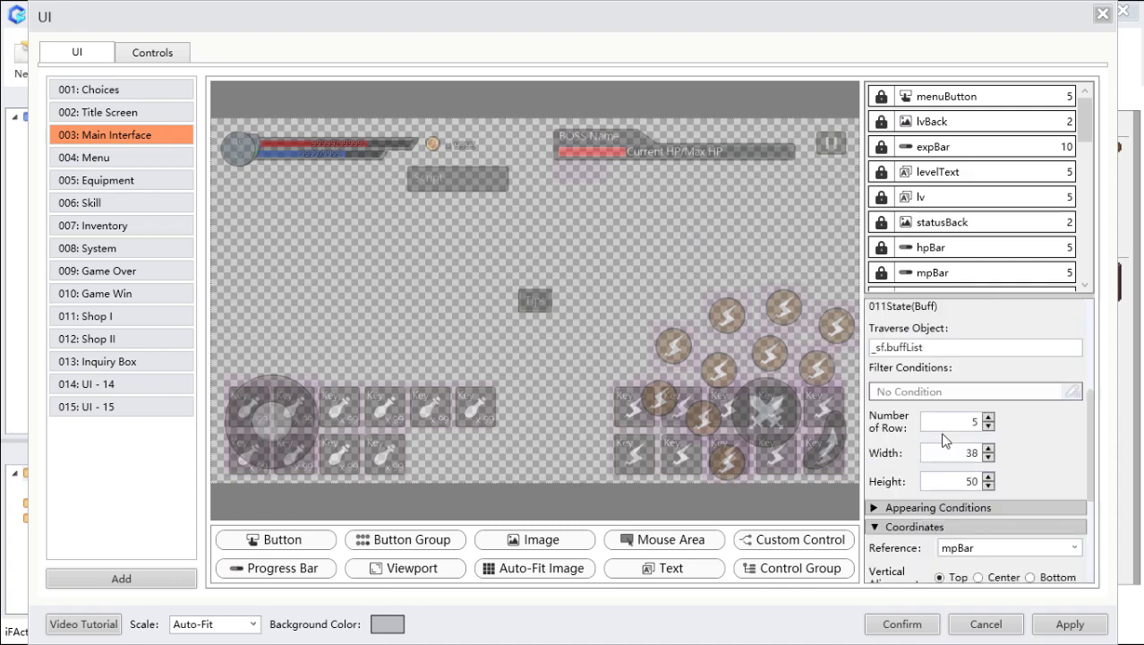
{"action": "left_click", "coordinate": [136, 152]}
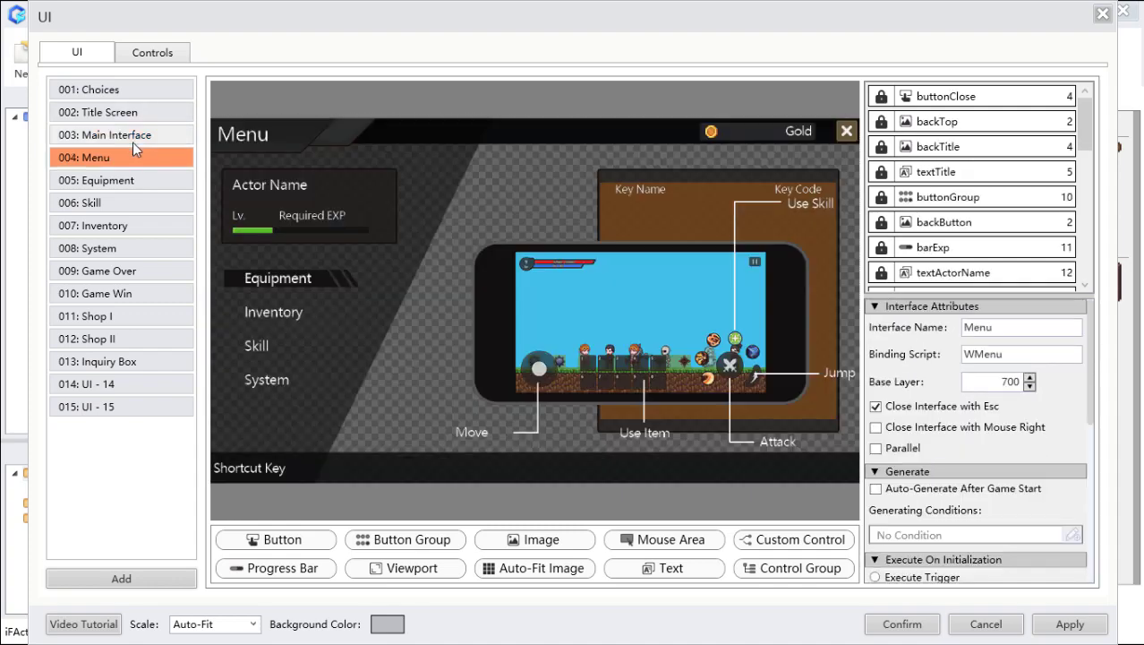
{"action": "left_click", "coordinate": [132, 141]}
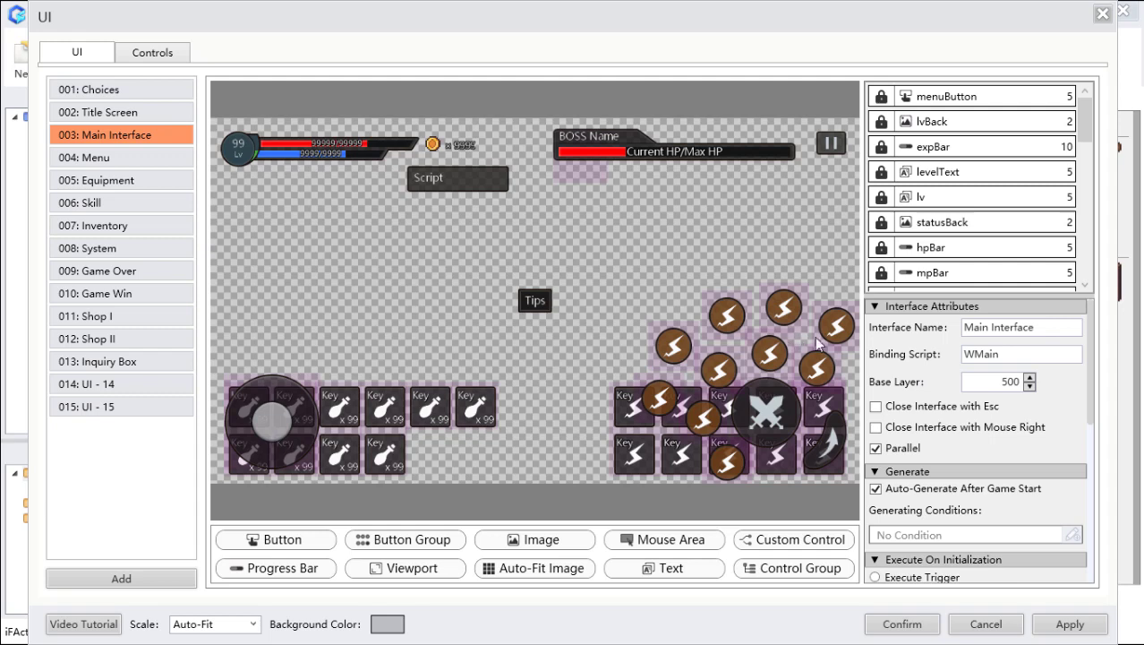
{"action": "scroll", "coordinate": [936, 497], "scroll_direction": "down", "scroll_amount": 6}
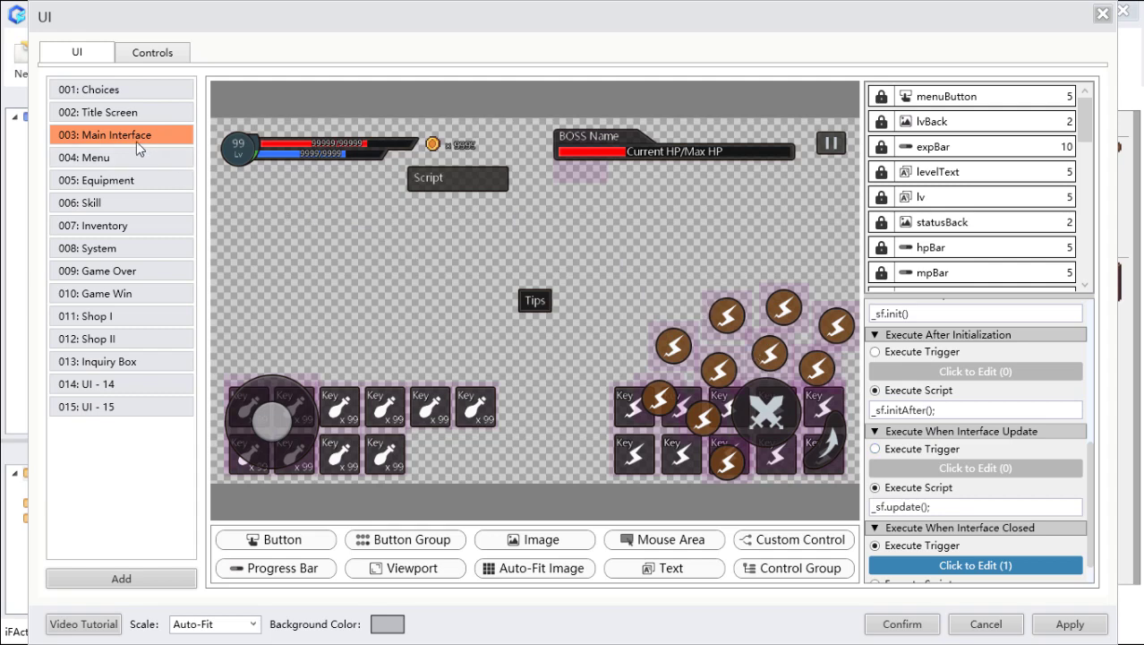
Step: In 001: Choices, set the font size of the chooseGroup's Button No.1 text to 21
{"action": "left_click", "coordinate": [151, 88]}
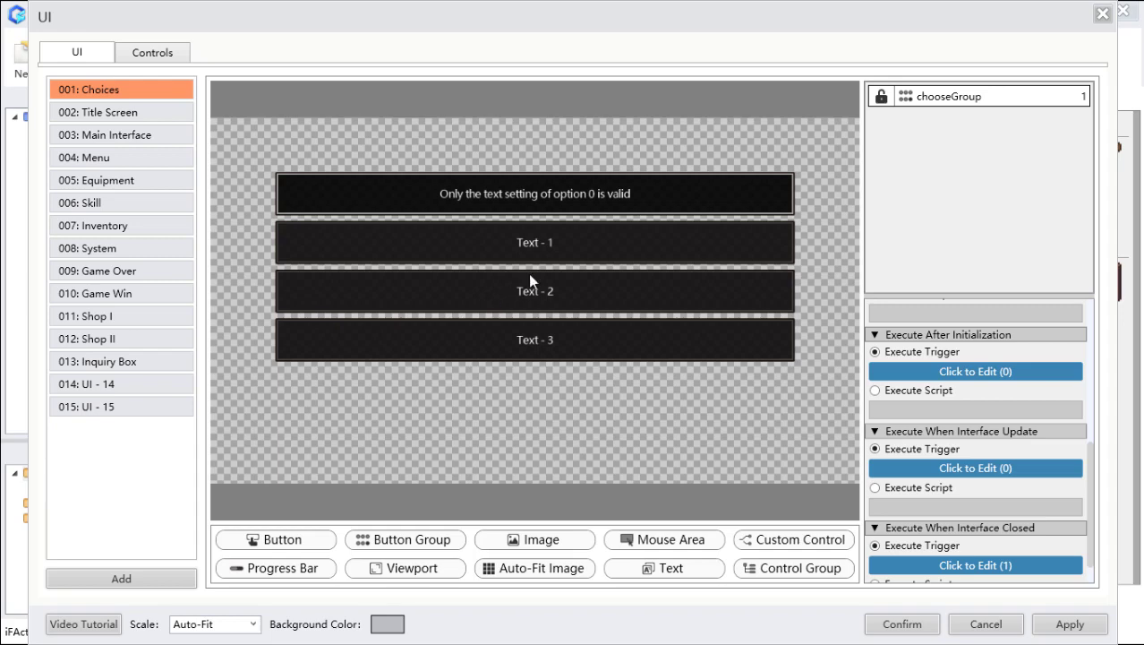
{"action": "left_click", "coordinate": [606, 197]}
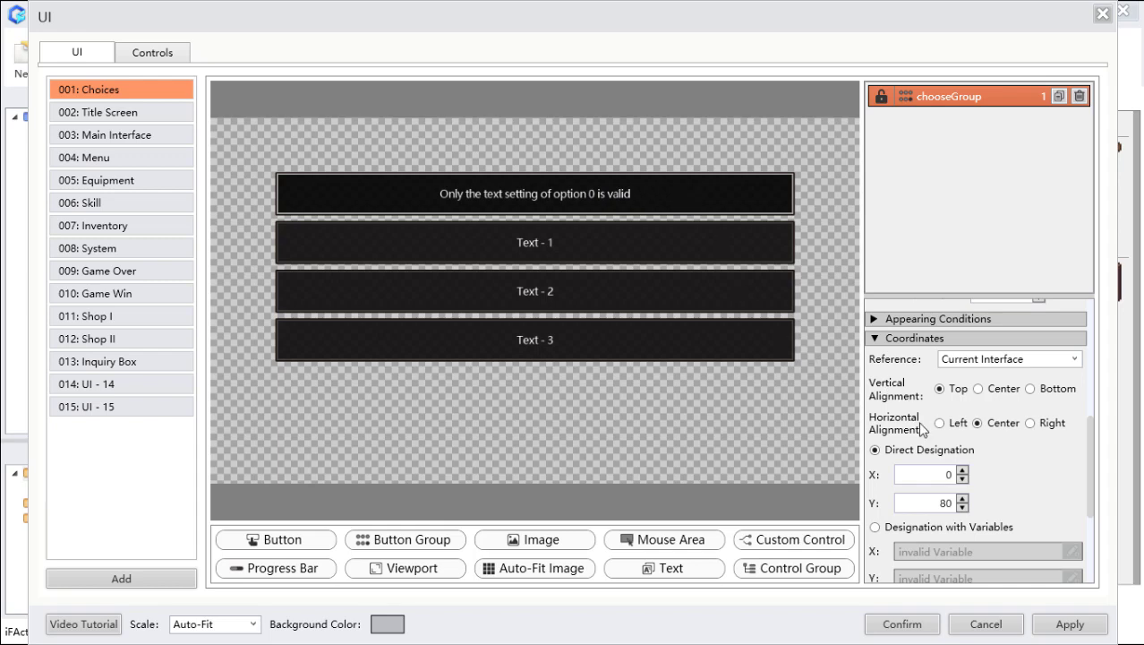
{"action": "scroll", "coordinate": [922, 430], "scroll_direction": "down", "scroll_amount": 5}
{"action": "left_click", "coordinate": [951, 484]}
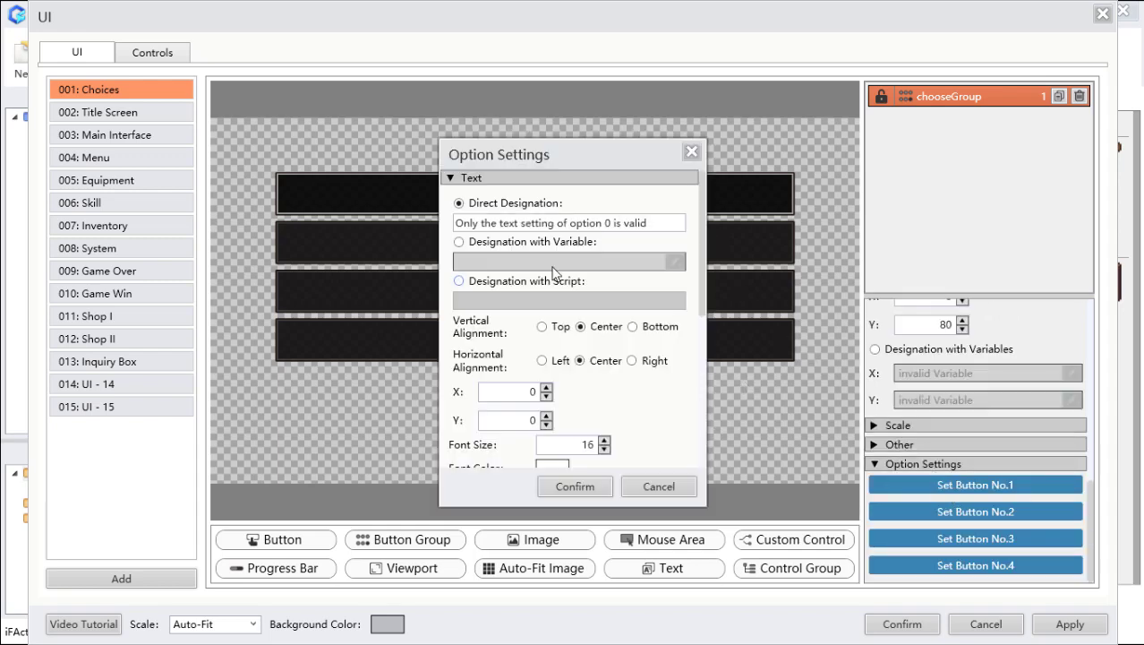
{"action": "scroll", "coordinate": [596, 410], "scroll_direction": "down", "scroll_amount": 2}
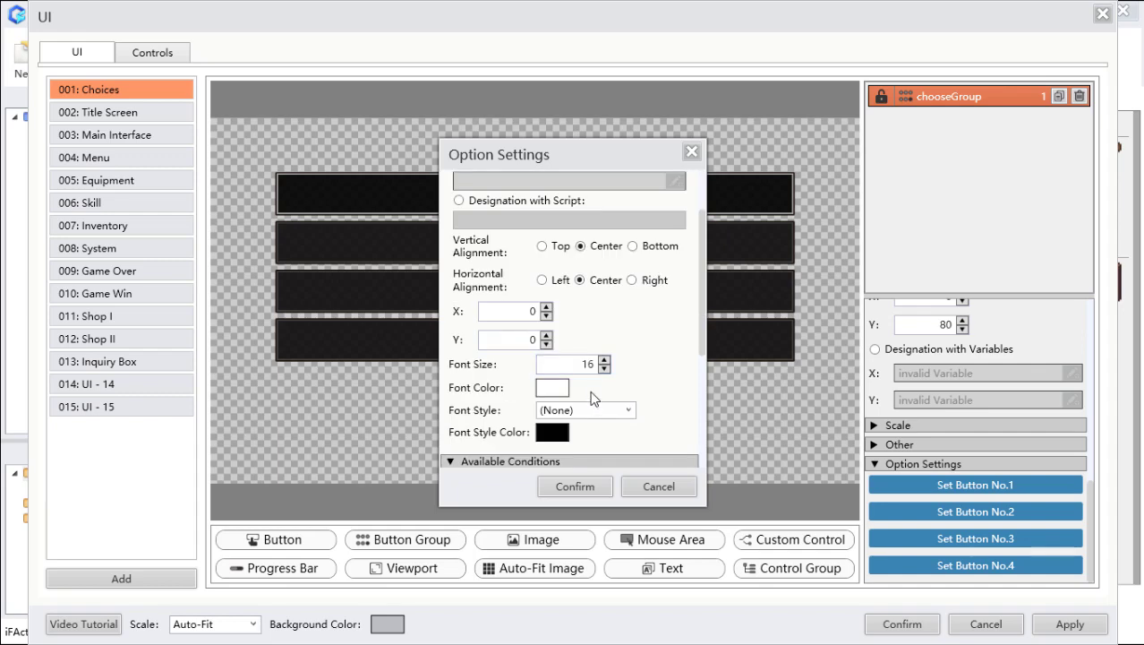
{"action": "double_click", "coordinate": [588, 363]}
{"action": "left_click", "coordinate": [605, 359]}
{"action": "left_click", "coordinate": [604, 360]}
{"action": "left_click", "coordinate": [605, 360]}
{"action": "left_click", "coordinate": [604, 360]}
{"action": "left_click", "coordinate": [604, 360]}
{"action": "left_click", "coordinate": [604, 360]}
Step: Set the font color of Button No.1 to dark blue with Red 53, Green 36 and Blue 168
{"action": "left_click", "coordinate": [555, 389]}
{"action": "left_click", "coordinate": [483, 293]}
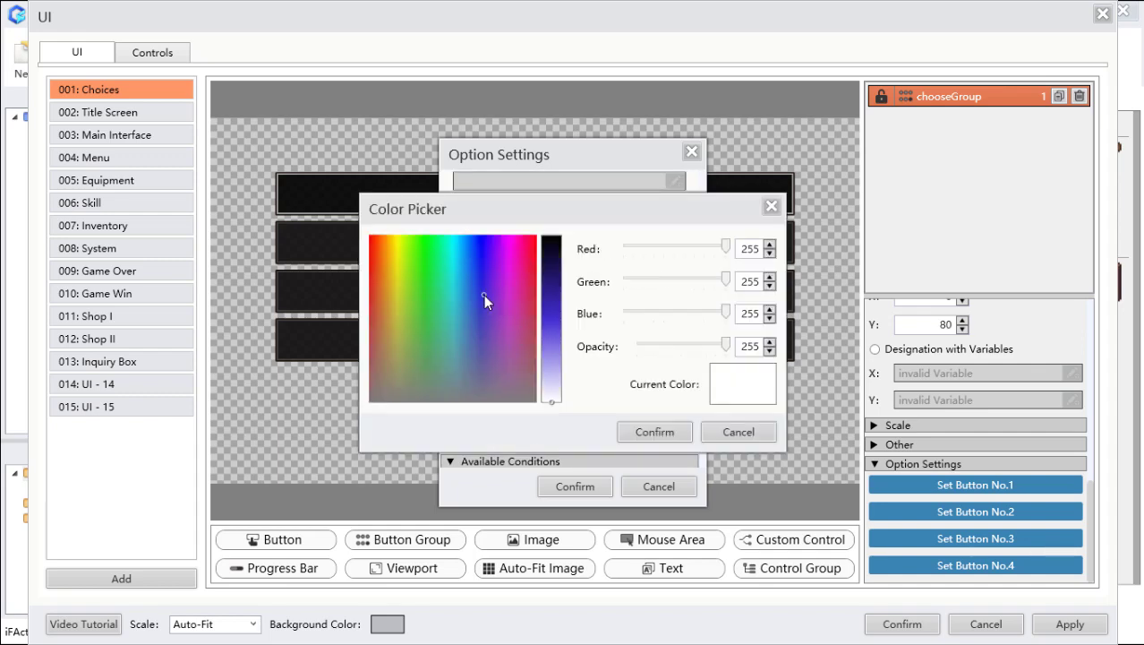
{"action": "left_click", "coordinate": [549, 302]}
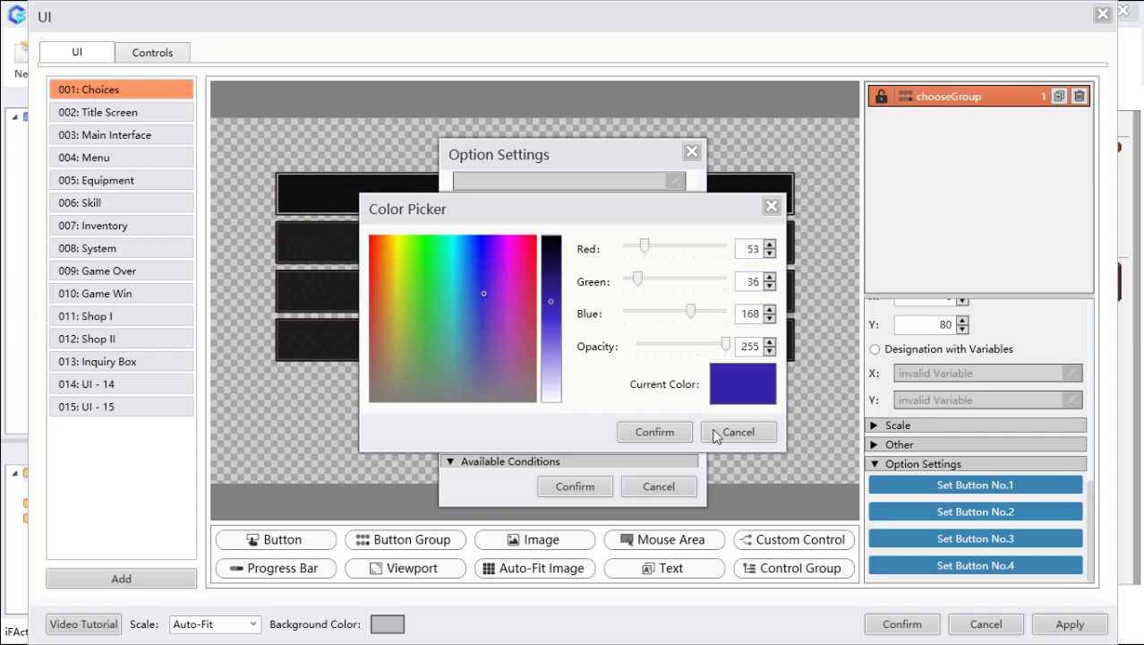
{"action": "left_click", "coordinate": [662, 439]}
Step: Give the Button No.1 text a Shadow font style with a light purple style color, and apply and confirm the UI changes
{"action": "scroll", "coordinate": [611, 453], "scroll_direction": "down", "scroll_amount": 3}
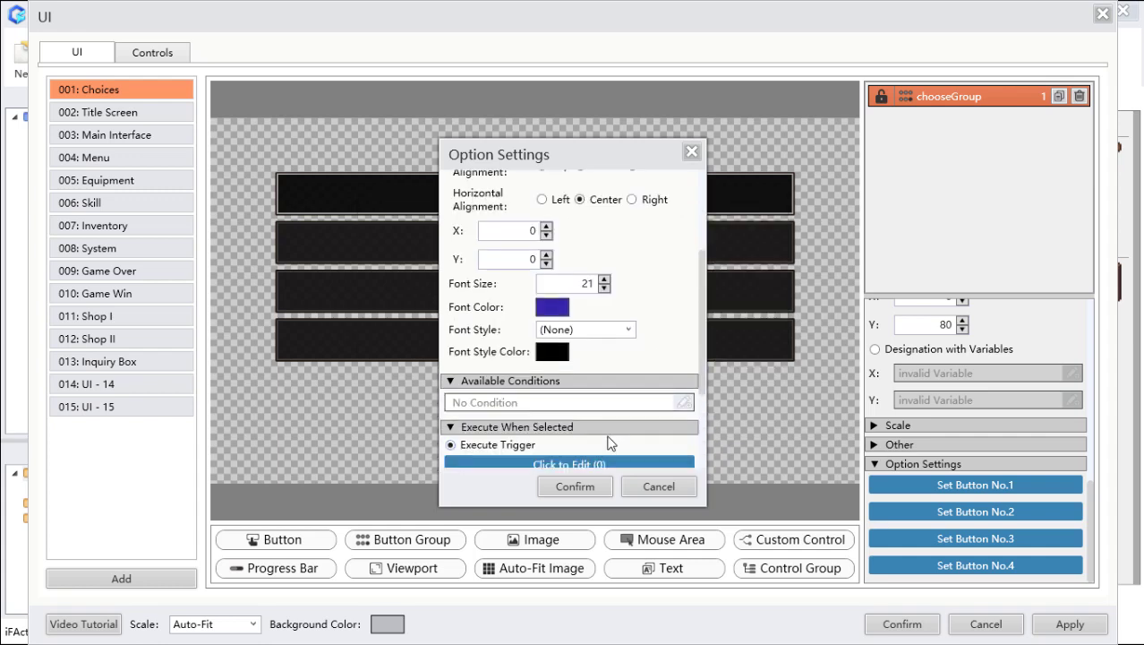
{"action": "left_click", "coordinate": [627, 330]}
{"action": "left_click", "coordinate": [602, 362]}
{"action": "left_click", "coordinate": [551, 351]}
{"action": "left_click", "coordinate": [504, 343]}
{"action": "left_click", "coordinate": [483, 310]}
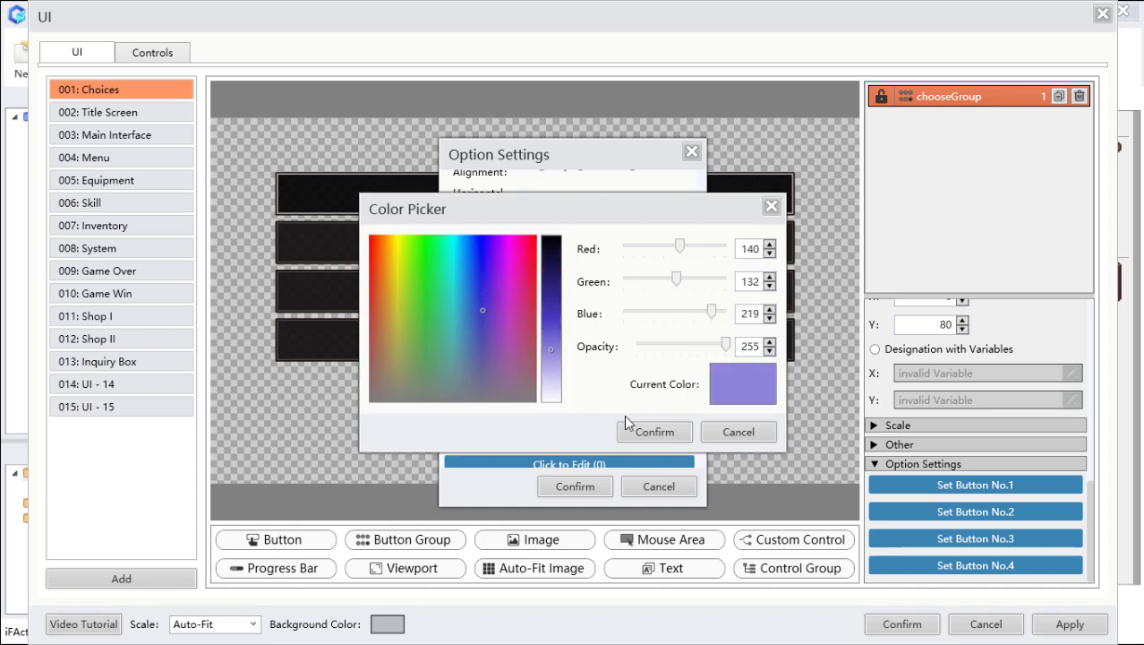
{"action": "left_click", "coordinate": [504, 339]}
{"action": "left_click", "coordinate": [662, 430]}
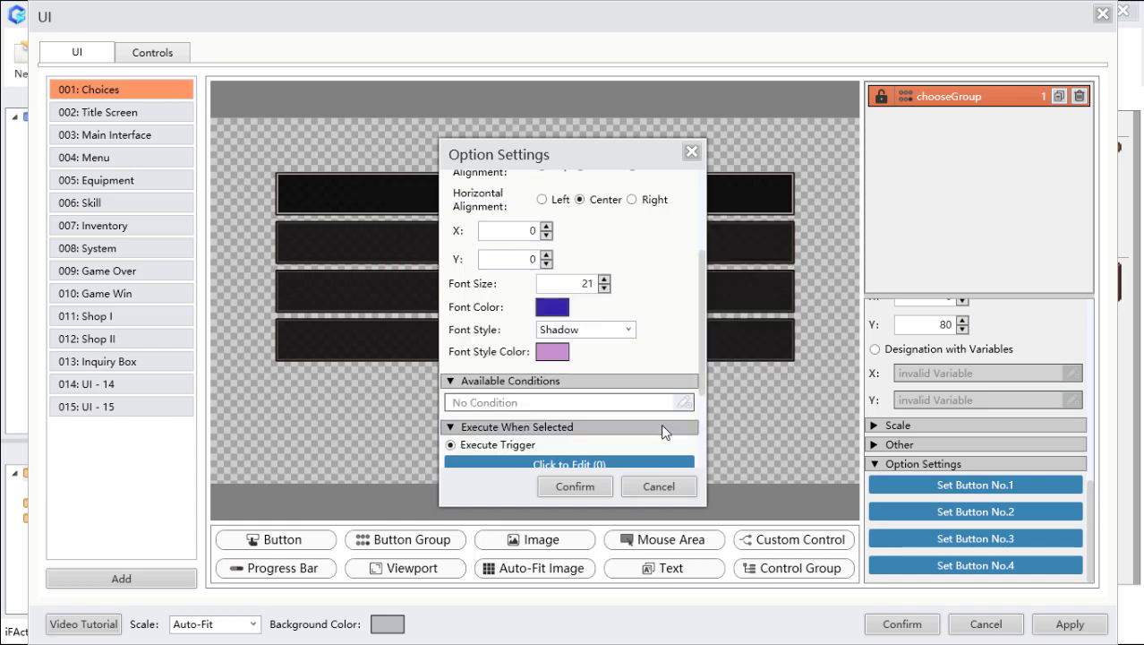
{"action": "left_click", "coordinate": [589, 486]}
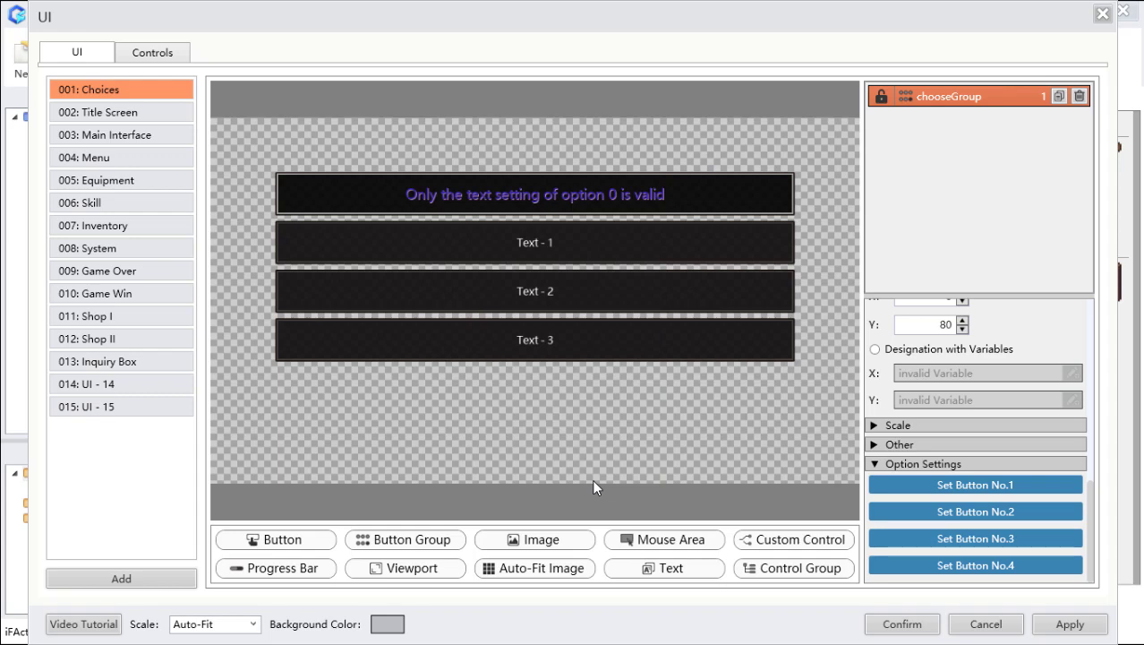
{"action": "left_click", "coordinate": [1067, 624]}
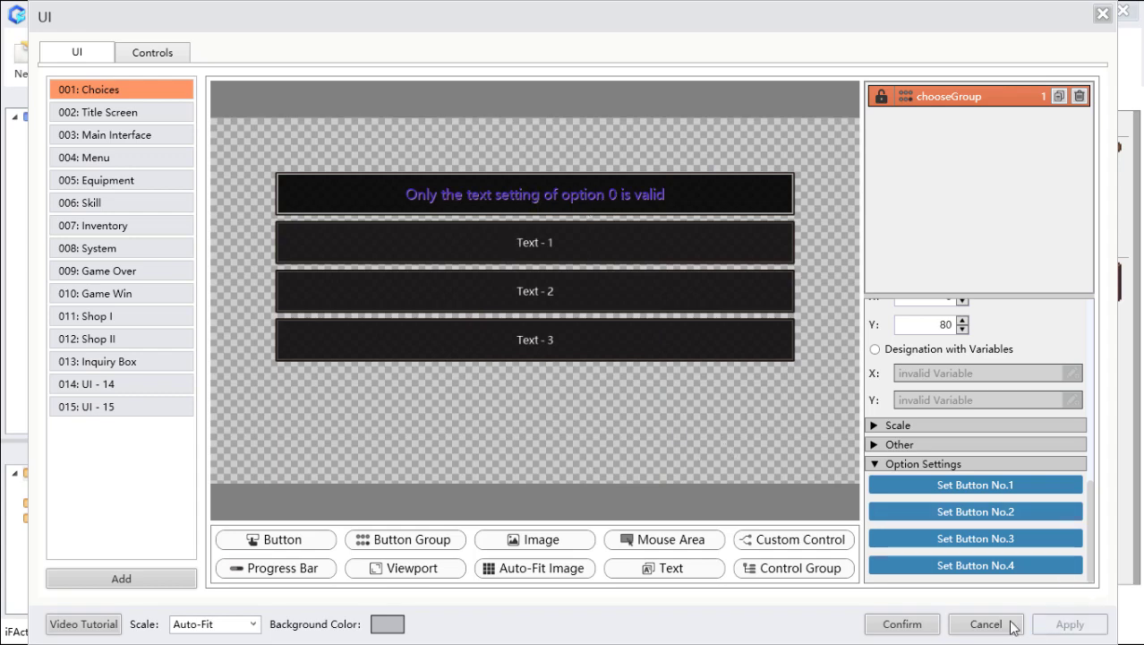
{"action": "left_click", "coordinate": [903, 624]}
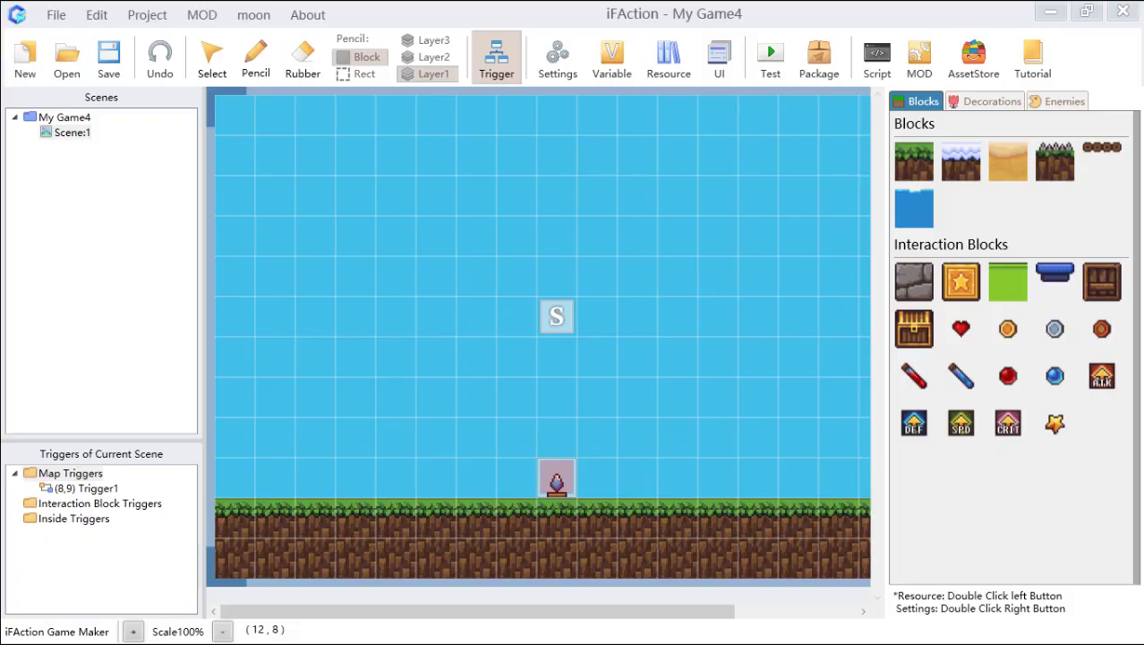
Step: Create a map trigger on the ground at (6,9) and give it the Adventurer character
{"action": "double_click", "coordinate": [484, 482]}
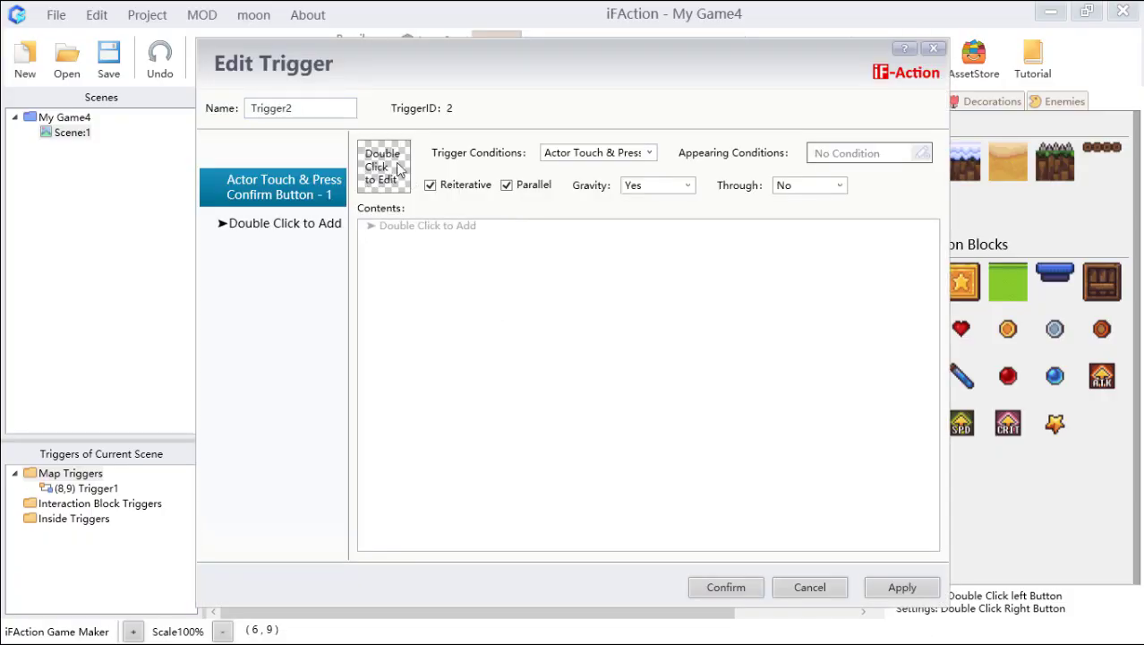
{"action": "double_click", "coordinate": [399, 170]}
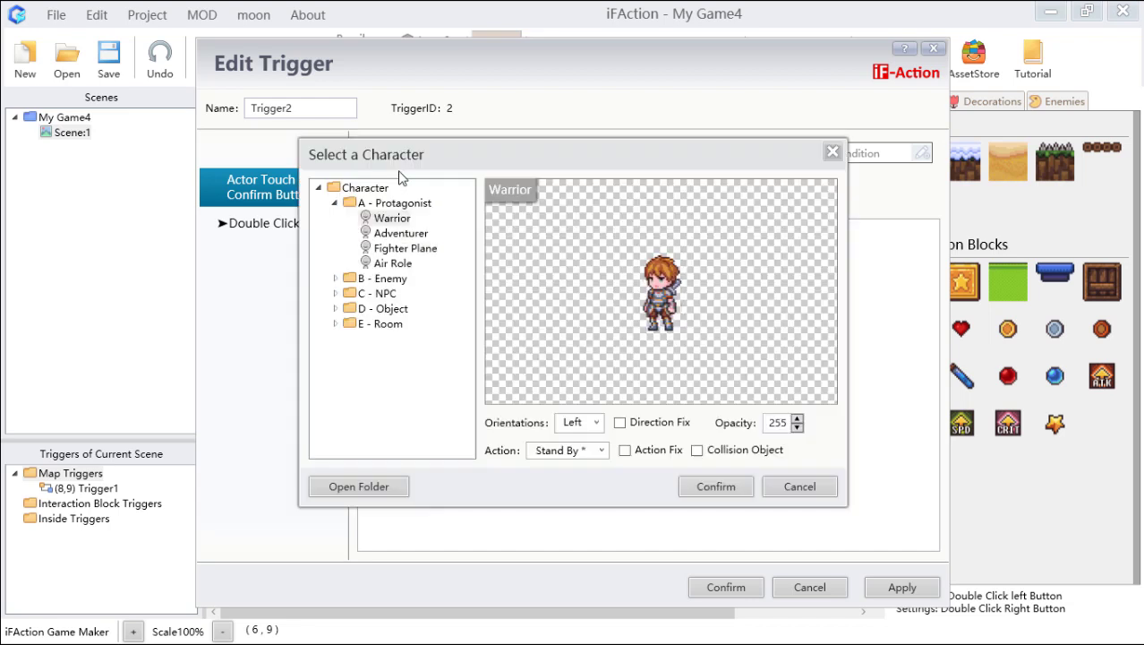
{"action": "left_click", "coordinate": [401, 235]}
{"action": "left_click", "coordinate": [711, 492]}
Step: Add a Show Choices event with Choice1, Choice2 and Choice3 to the trigger and confirm it
{"action": "double_click", "coordinate": [445, 228]}
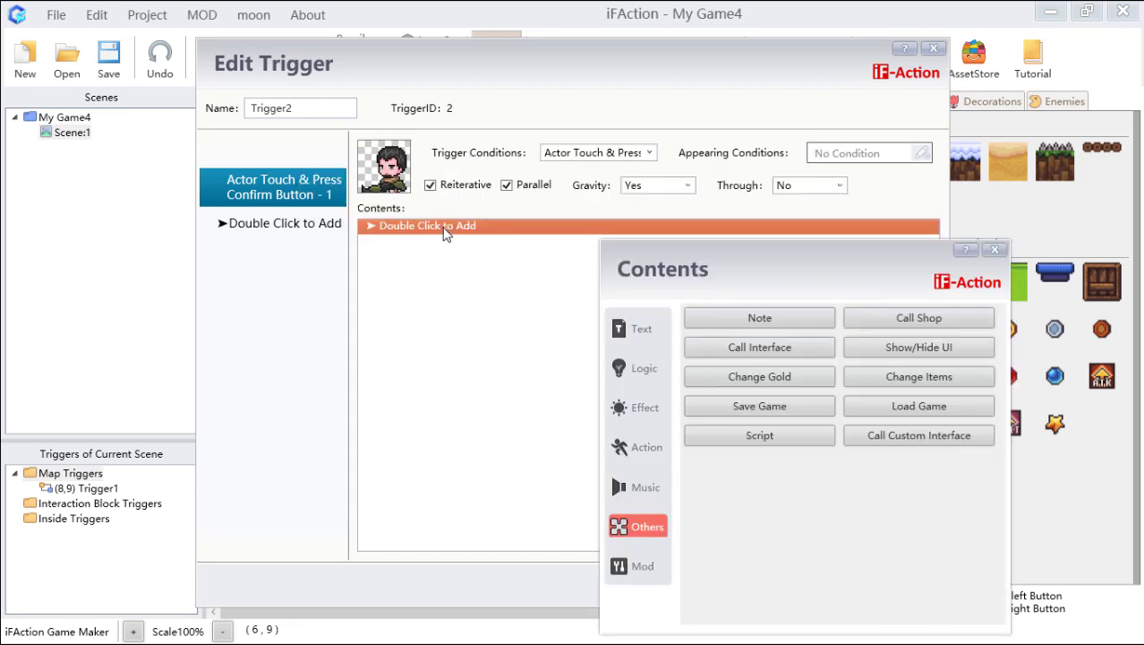
{"action": "left_click_drag", "start_coordinate": [768, 250], "coordinate": [592, 174]}
{"action": "left_click", "coordinate": [458, 255]}
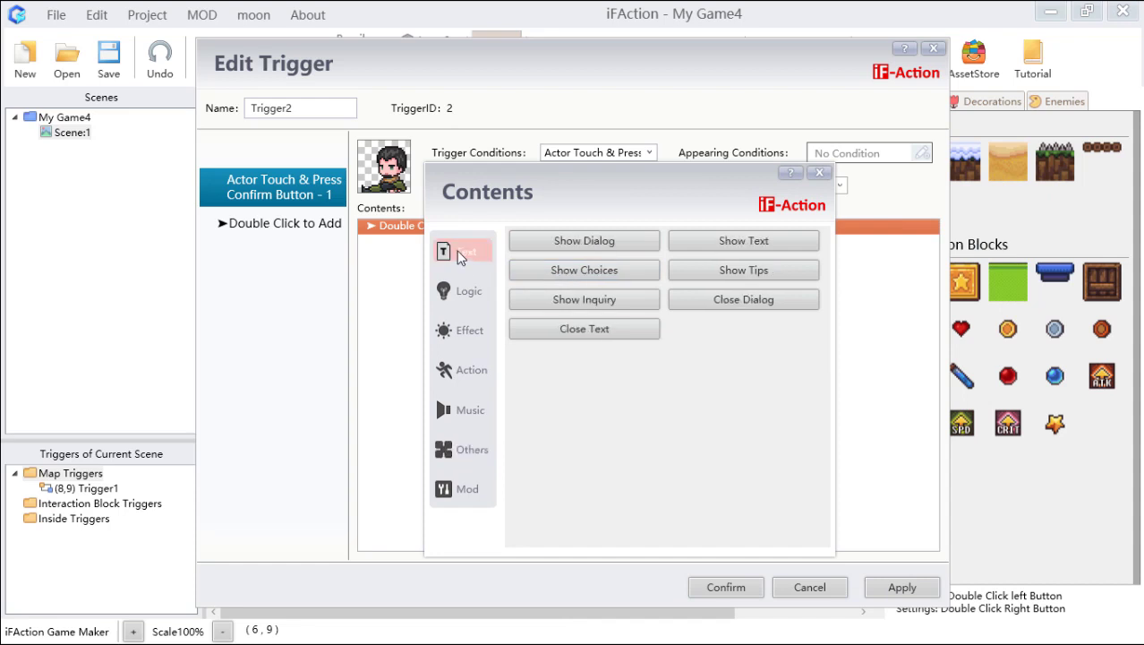
{"action": "left_click", "coordinate": [644, 269]}
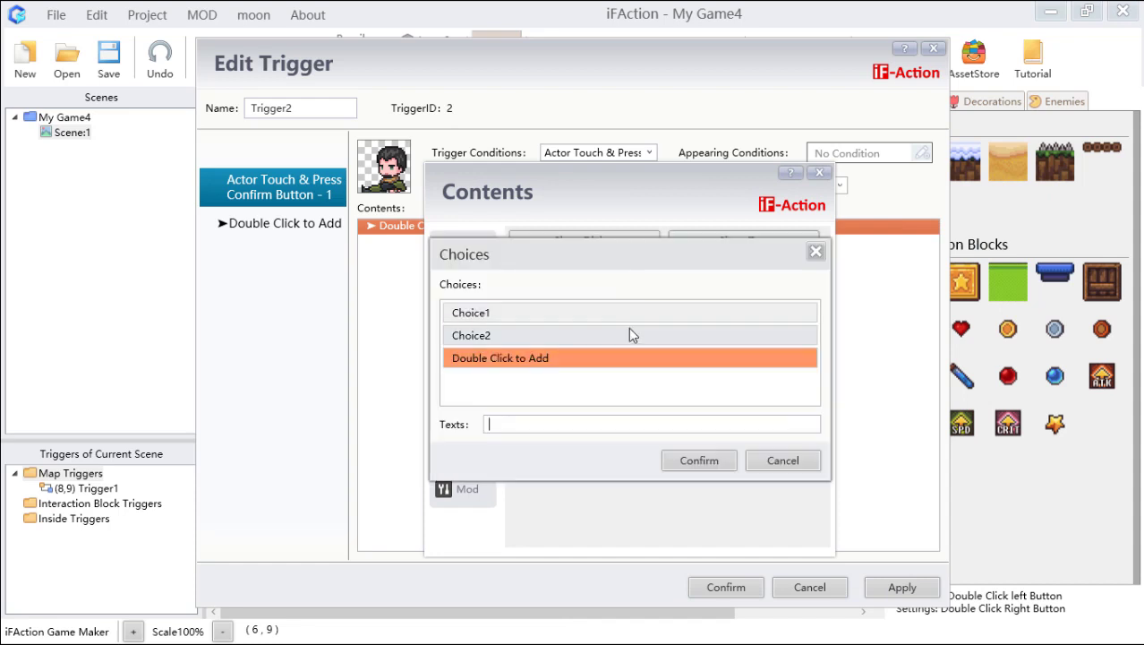
{"action": "double_click", "coordinate": [544, 359]}
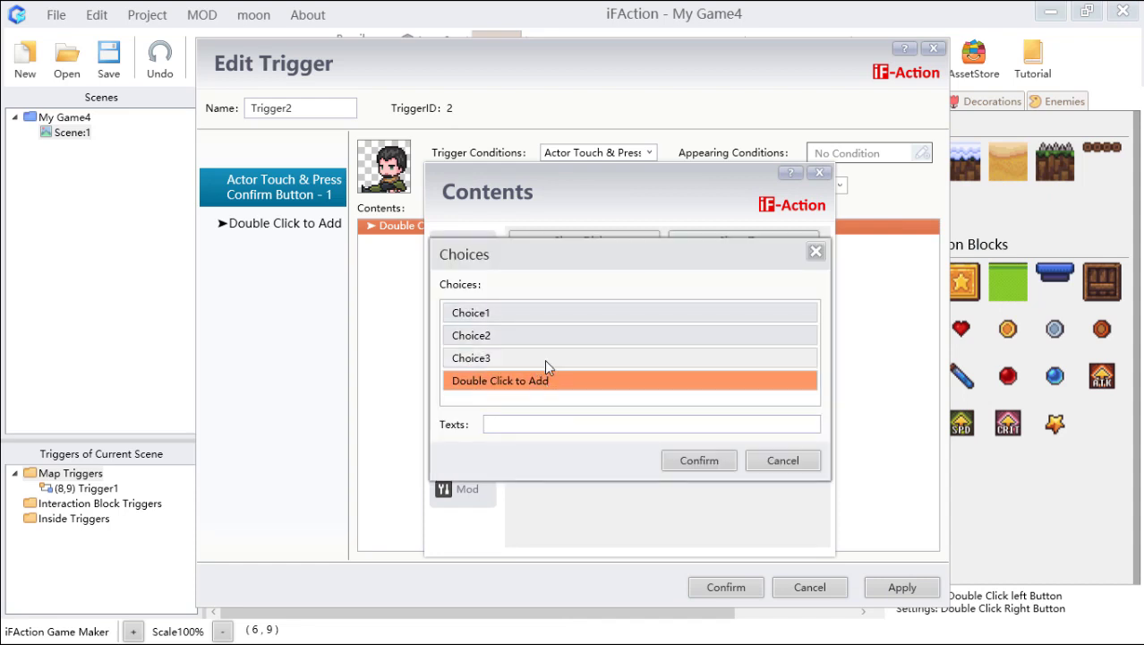
{"action": "left_click", "coordinate": [703, 475]}
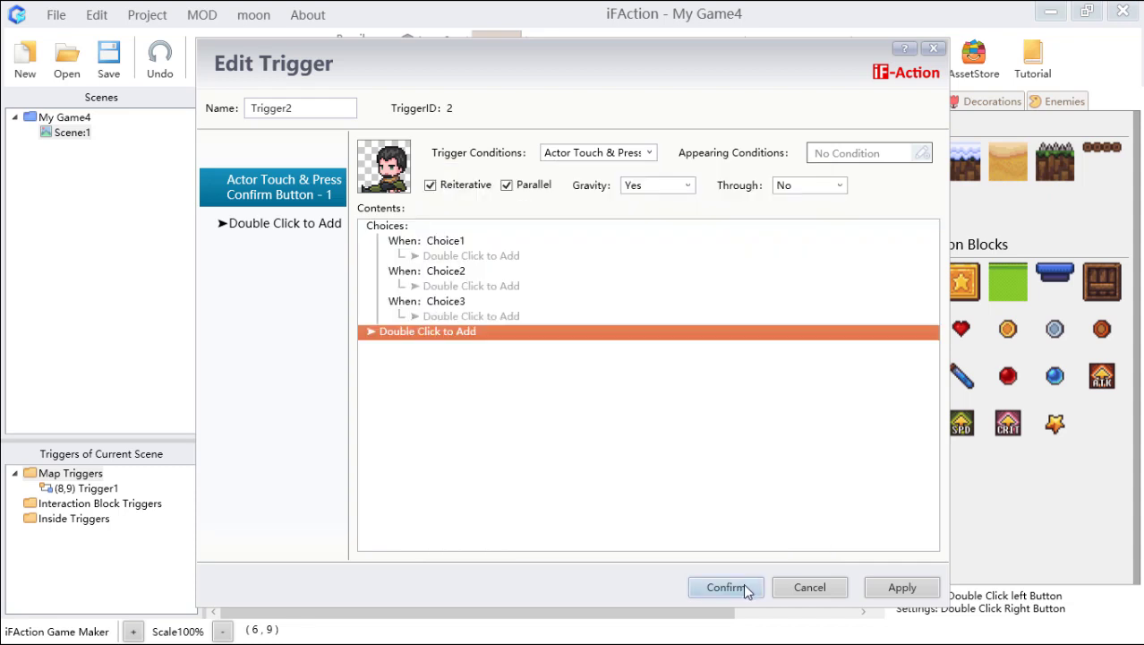
{"action": "left_click", "coordinate": [743, 584]}
Step: Move the start point directly above the new trigger, check the choices' text style in a GameTest, and close the test
{"action": "left_click_drag", "start_coordinate": [554, 327], "coordinate": [490, 316]}
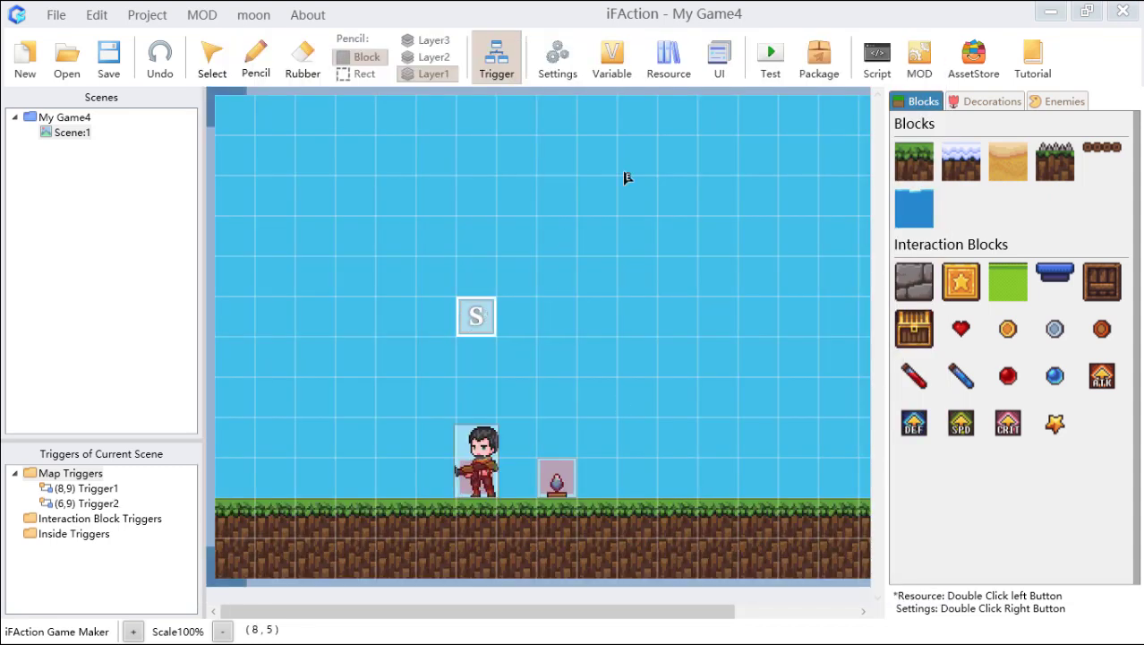
{"action": "left_click", "coordinate": [772, 61]}
{"action": "left_click", "coordinate": [781, 68]}
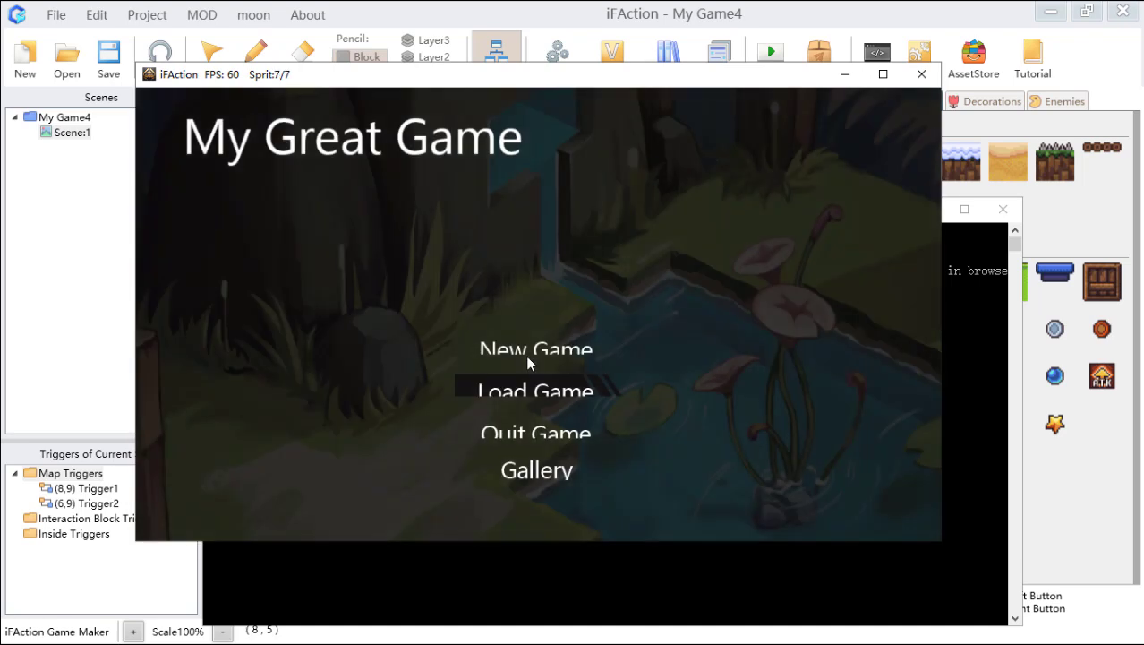
{"action": "left_click", "coordinate": [528, 353]}
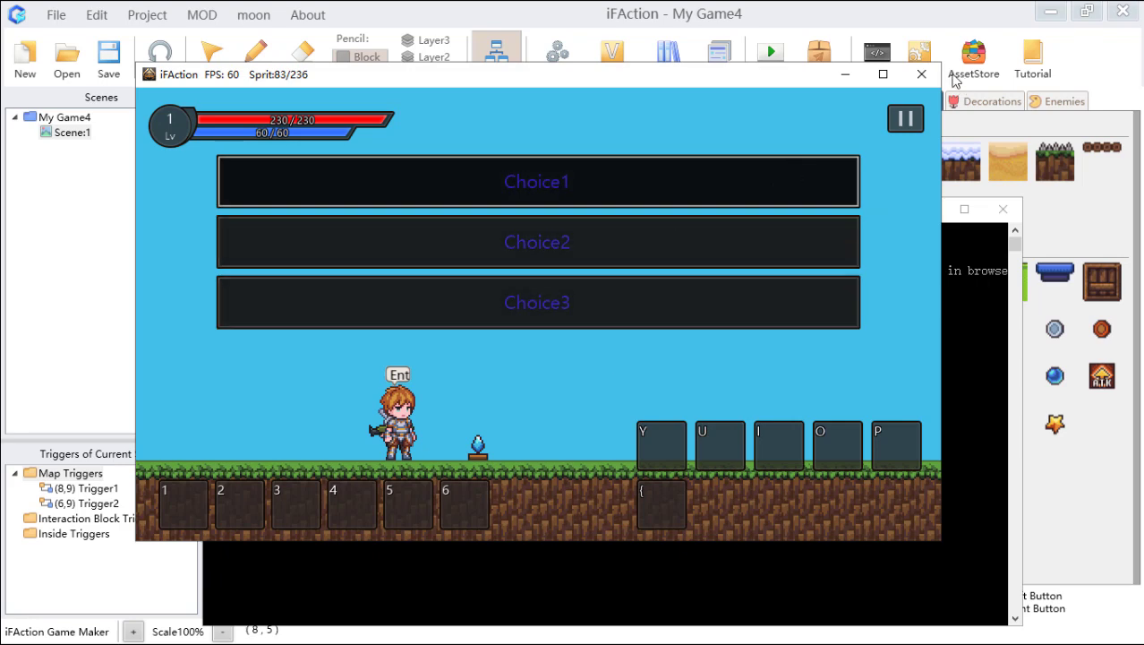
{"action": "left_click", "coordinate": [922, 74]}
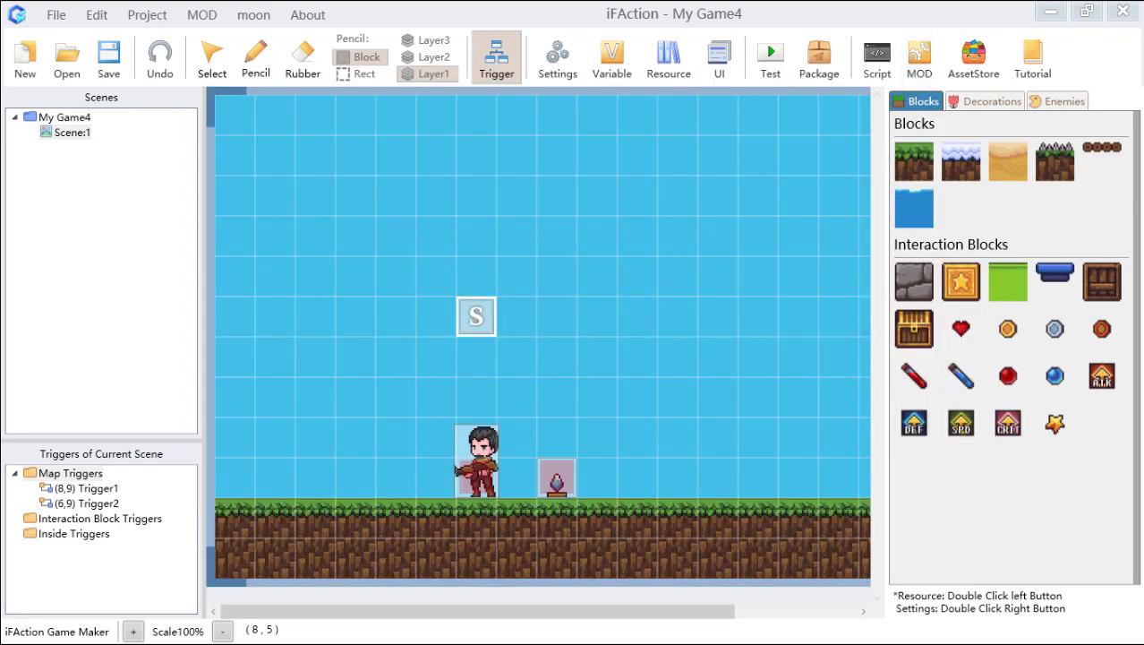
Step: In the 001: Dialog Box control, set the msgBack image's width to 650, and apply and confirm the change
{"action": "left_click", "coordinate": [719, 58]}
{"action": "left_click", "coordinate": [160, 56]}
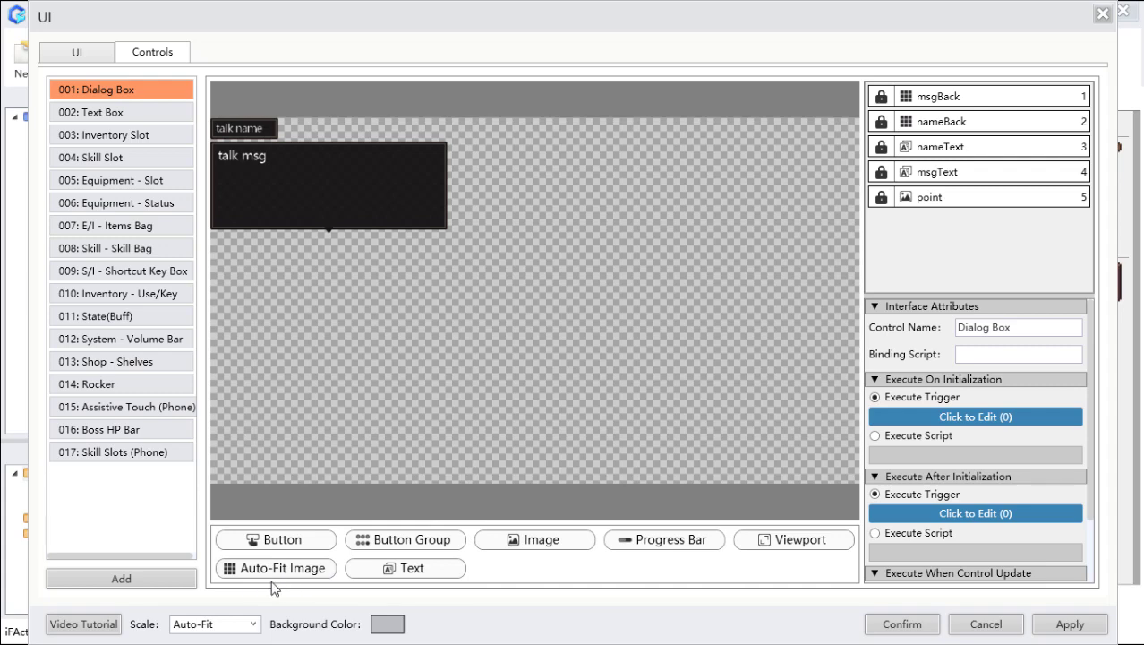
{"action": "left_click", "coordinate": [350, 213]}
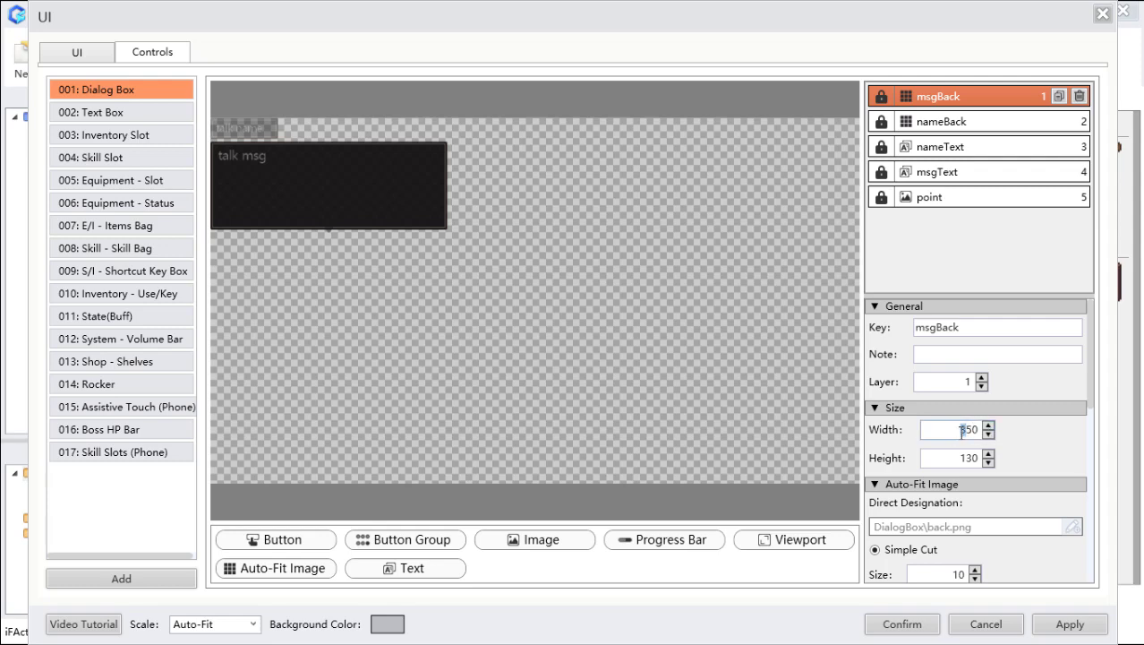
{"action": "type", "text": "6"}
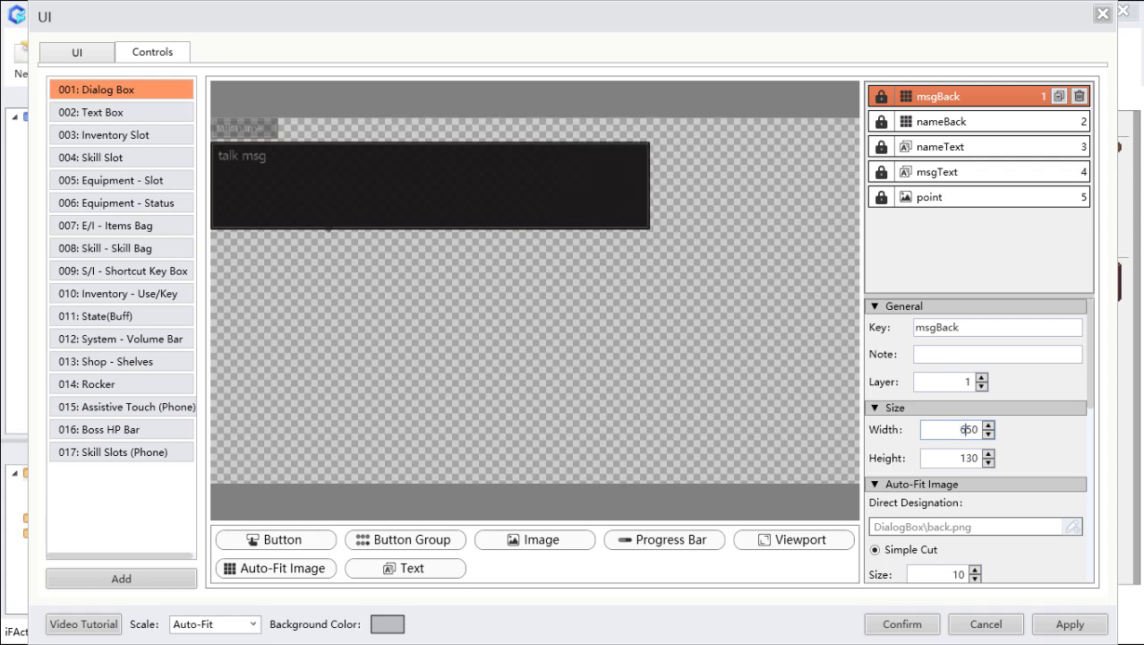
{"action": "left_click", "coordinate": [1079, 624]}
{"action": "left_click", "coordinate": [913, 626]}
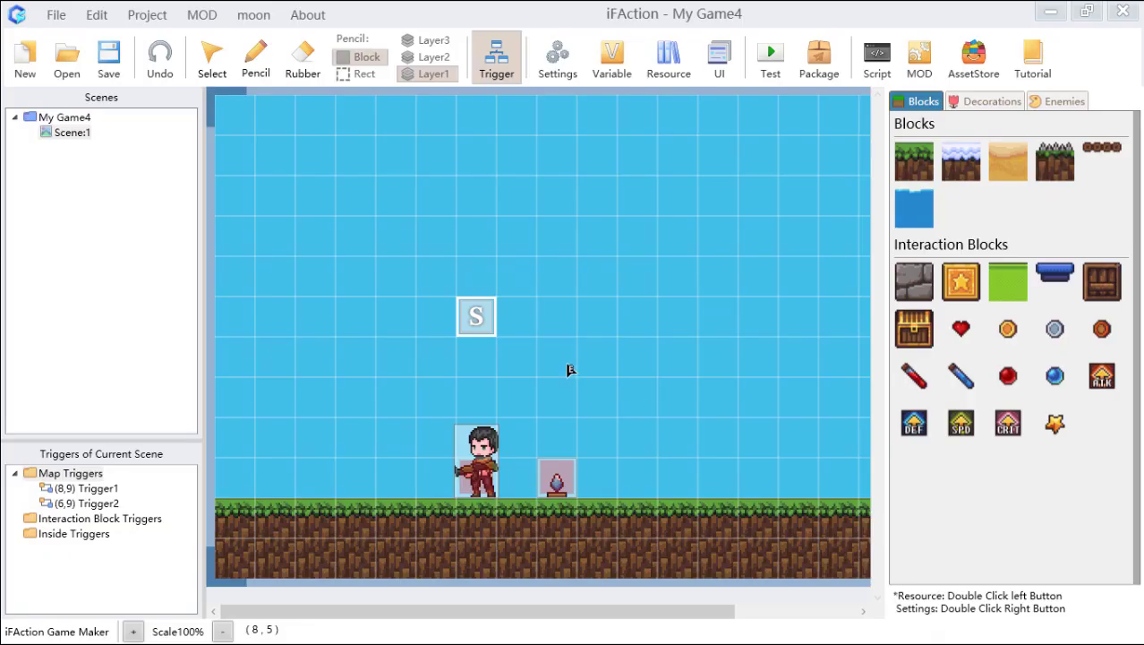
Step: Open the map trigger at (6,9) and delete its Choices event
{"action": "double_click", "coordinate": [472, 479]}
{"action": "left_click", "coordinate": [542, 228]}
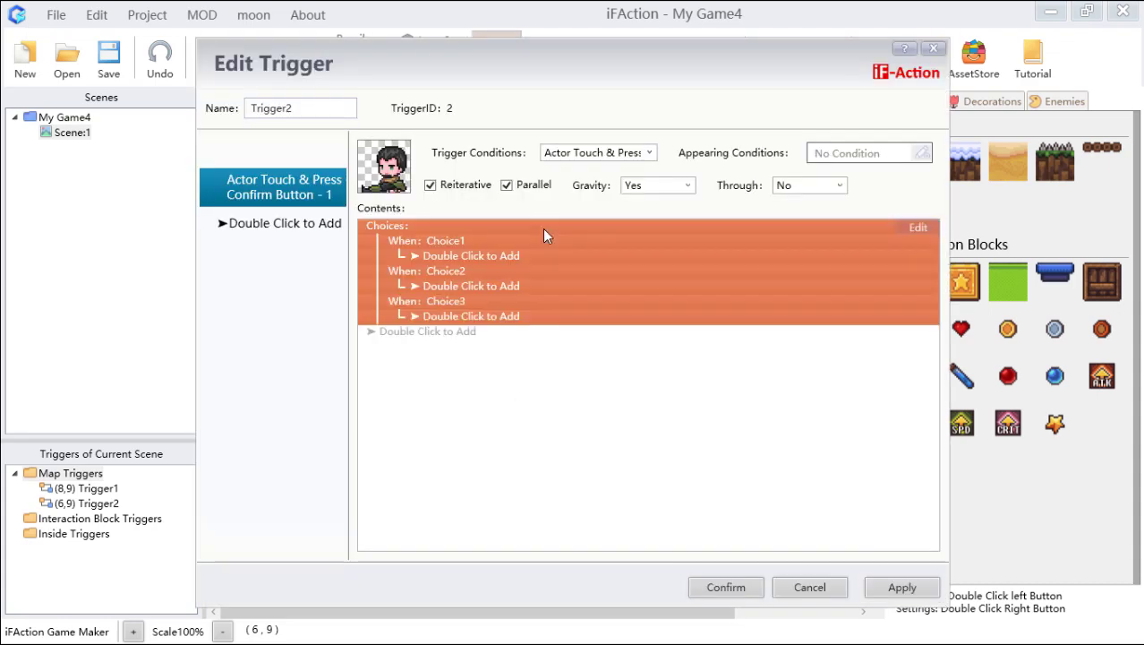
{"action": "key", "text": "Delete"}
Step: Add a Show Dialog event containing a long run of the letter "a" to the trigger, and confirm the trigger
{"action": "double_click", "coordinate": [546, 235]}
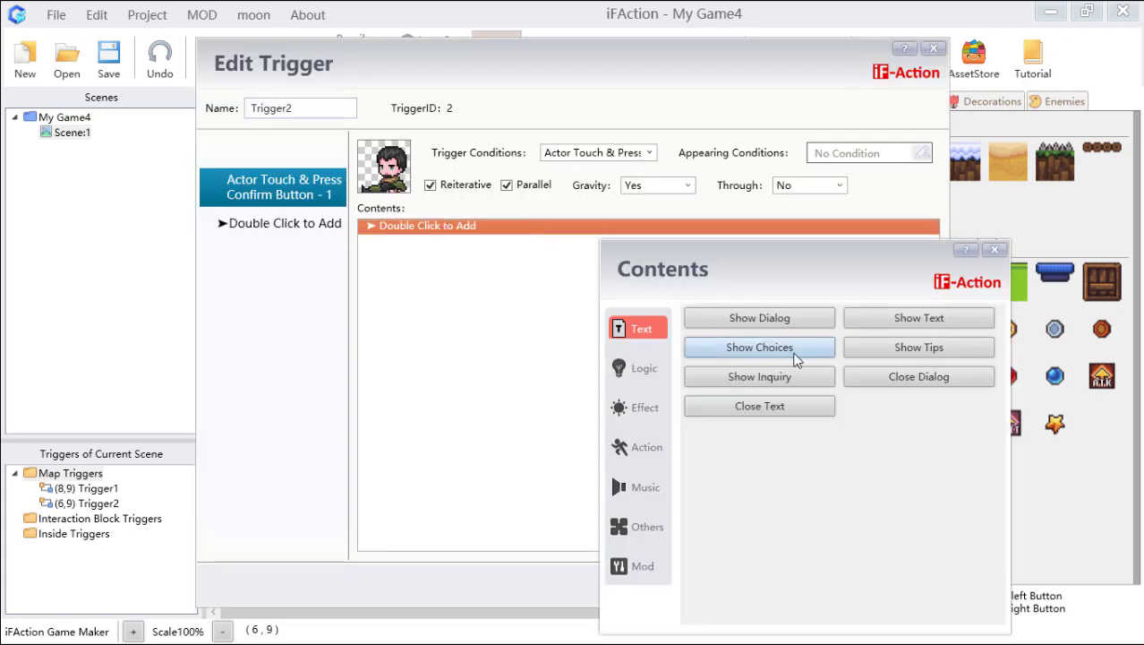
{"action": "left_click", "coordinate": [774, 318]}
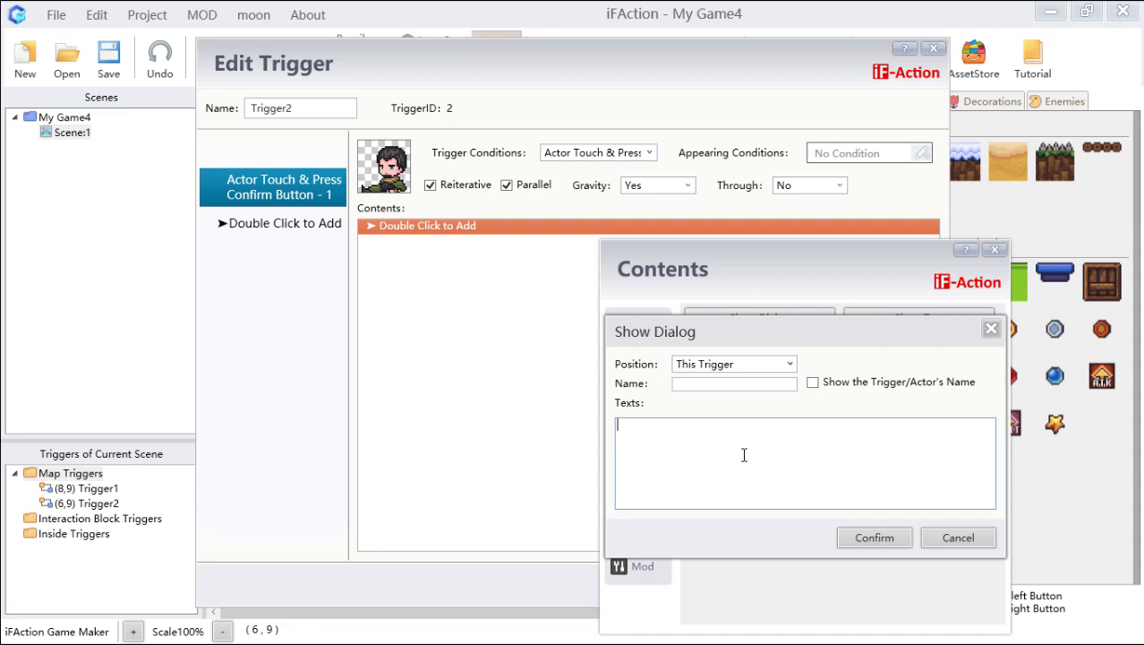
{"action": "type", "text": "a"}
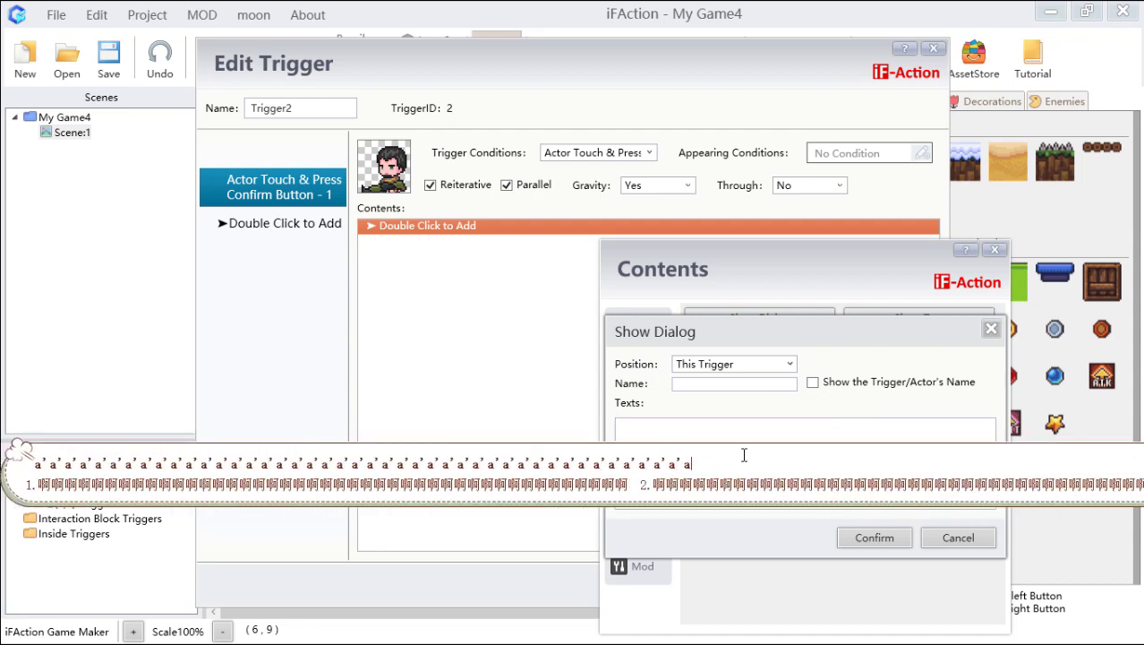
{"action": "type", "text": "aaaaaaaaaaaaaaaaaaaaaaaaaaaaaaaaaaaaaaaaaaaaaaaaaaaaaaaaaaaaaaaaaaa"}
{"action": "key", "text": "Return"}
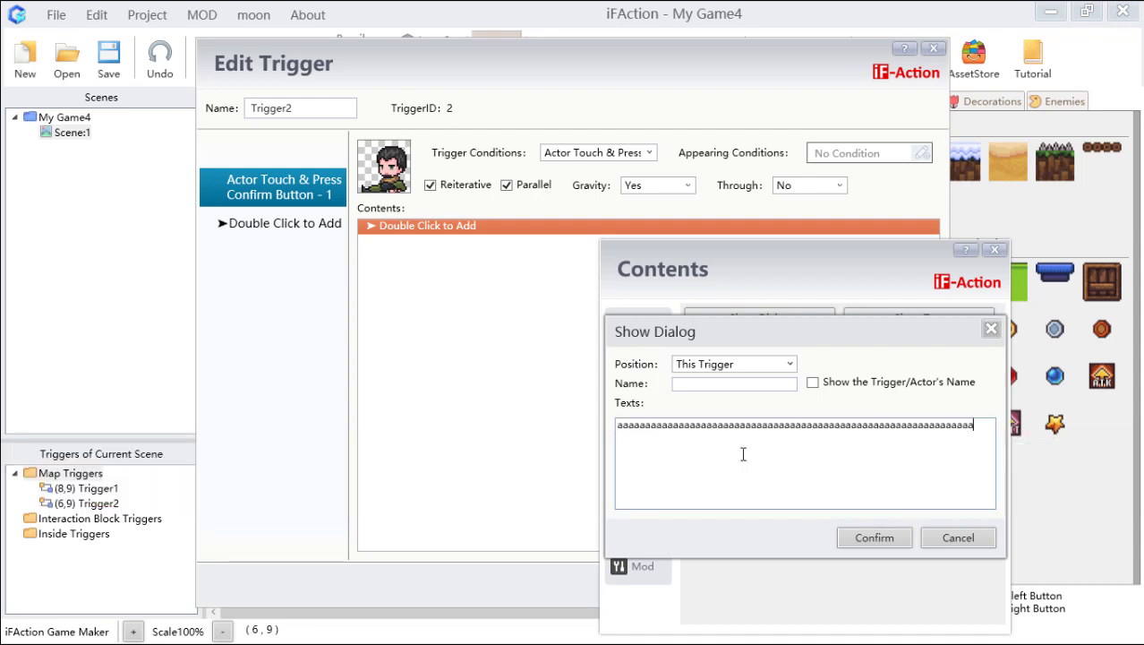
{"action": "type", "text": "aaaaaaaaaaaaaaaaaaaaaaaaaaaaaaaaaa"}
{"action": "key", "text": "Return"}
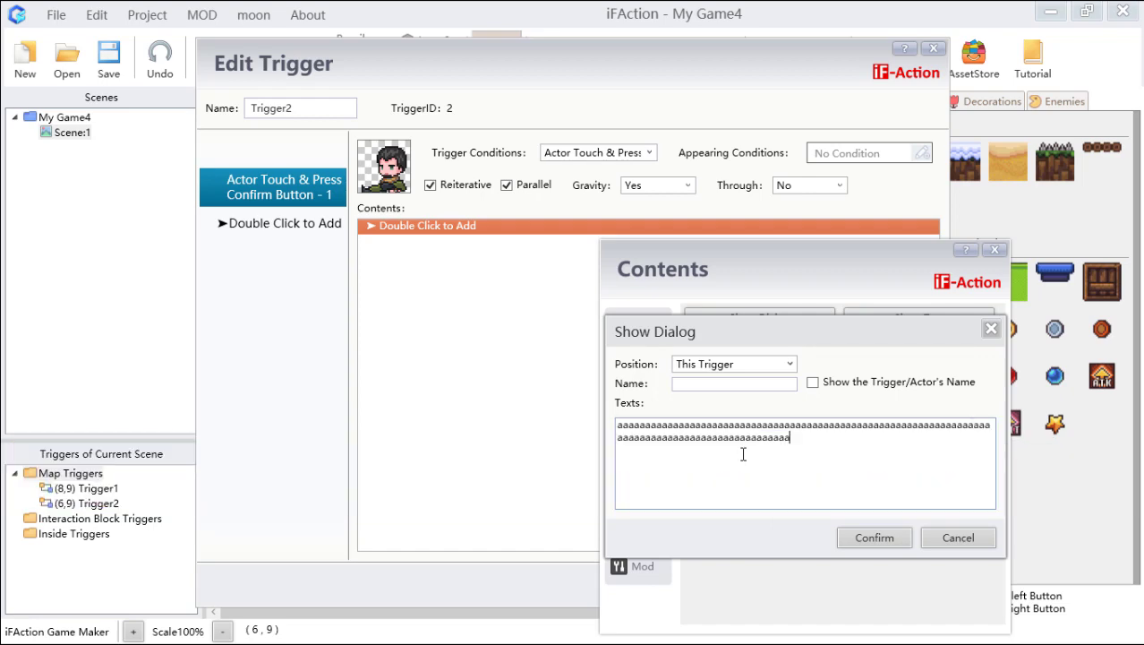
{"action": "left_click", "coordinate": [900, 545]}
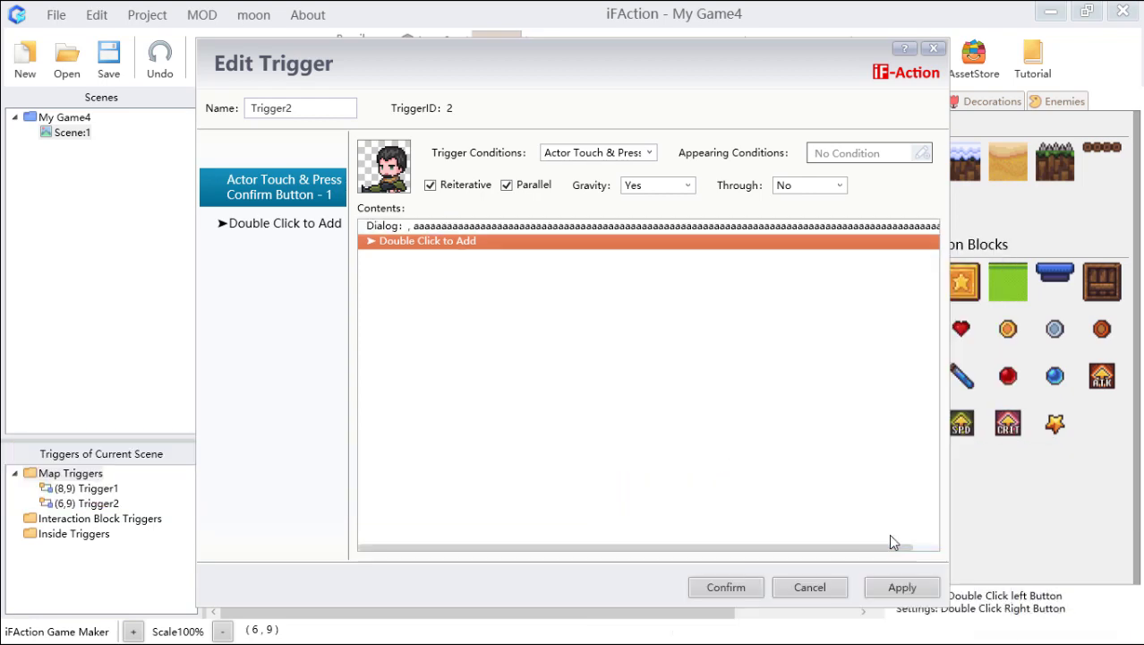
{"action": "left_click", "coordinate": [725, 586]}
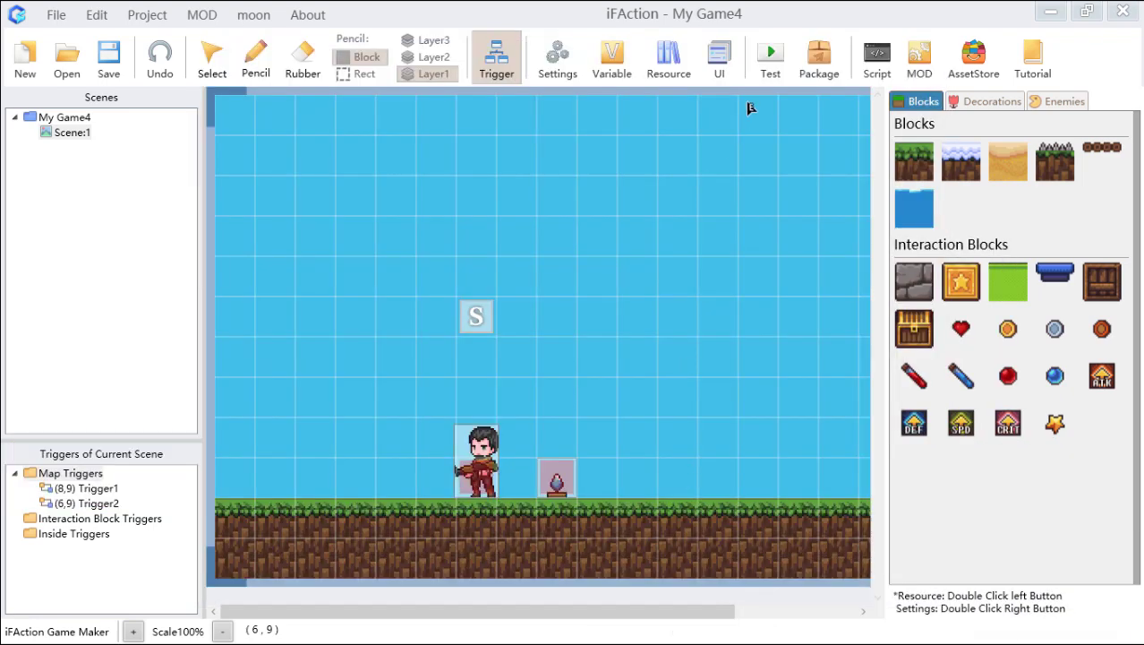
Step: Run a GameTest, start a new game to check the widened dialog box, and close the test
{"action": "left_click", "coordinate": [771, 55]}
{"action": "left_click", "coordinate": [776, 81]}
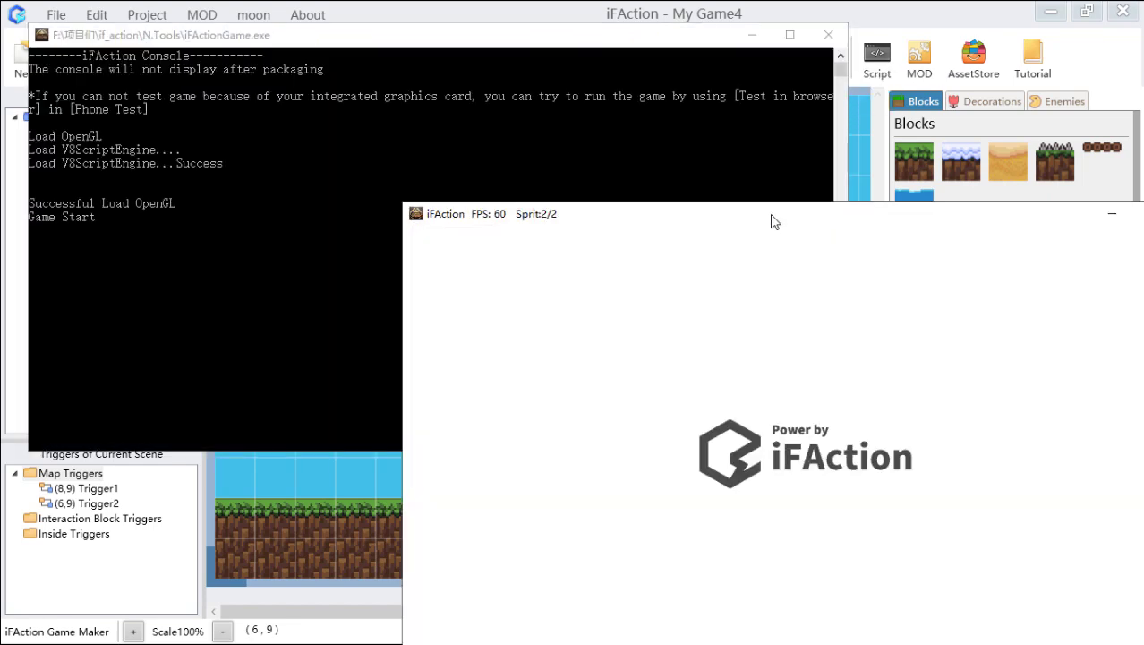
{"action": "left_click_drag", "start_coordinate": [771, 220], "coordinate": [527, 70]}
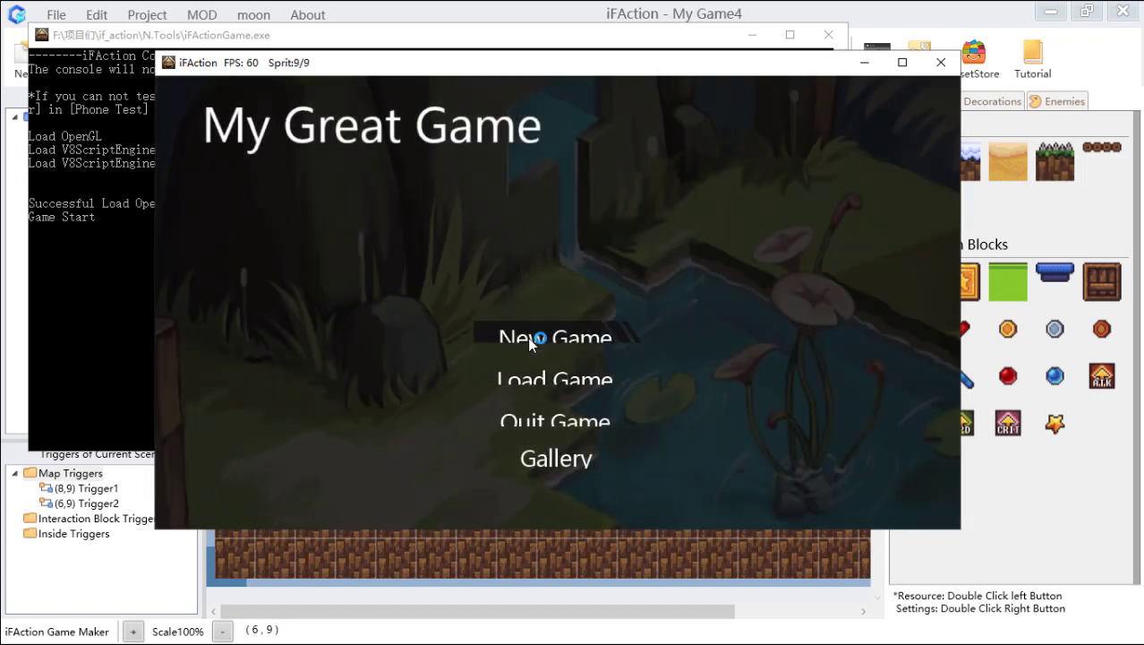
{"action": "left_click", "coordinate": [528, 337]}
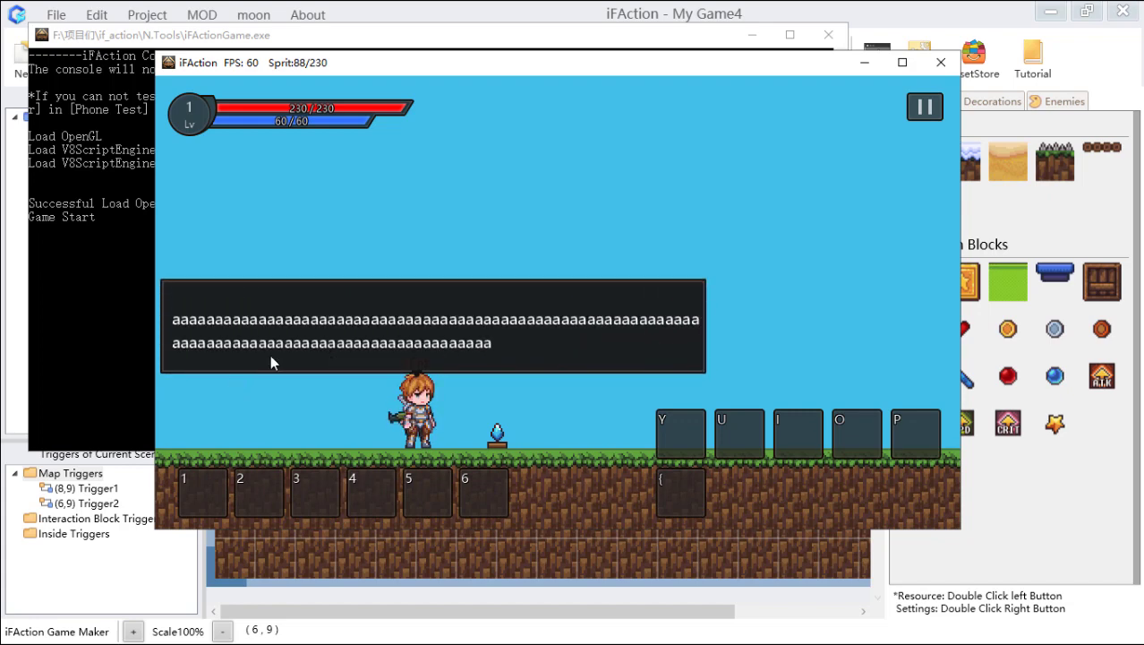
{"action": "left_click", "coordinate": [940, 62]}
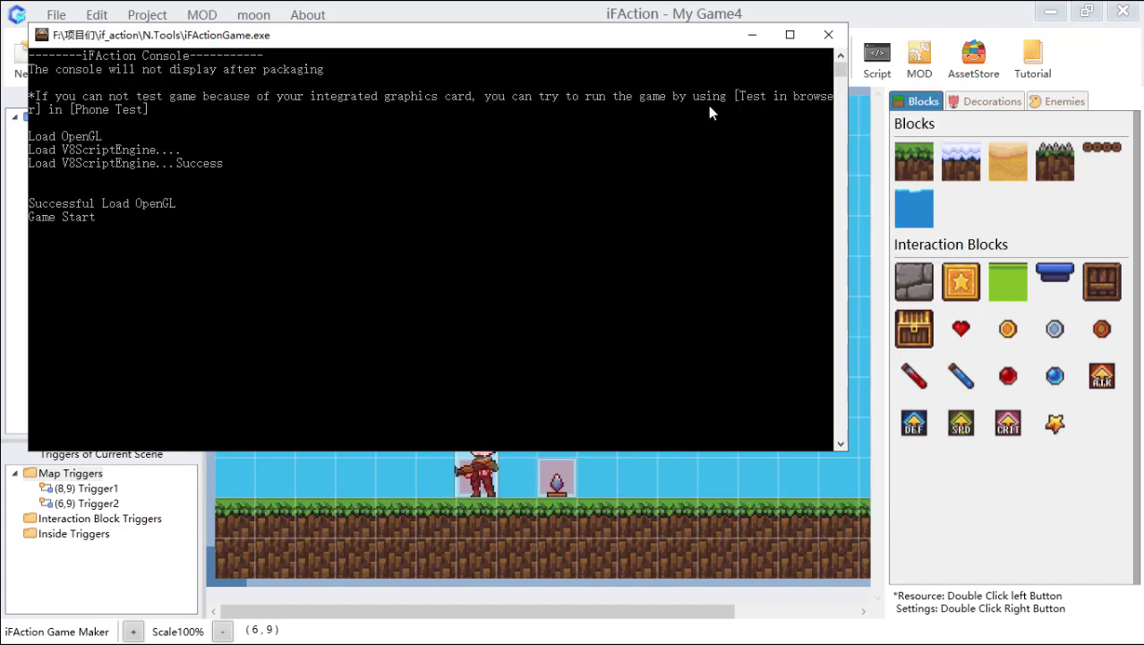
Step: In the 001: Dialog Box control, set the msgBack image's width to 350, and apply and confirm the change
{"action": "left_click", "coordinate": [720, 53]}
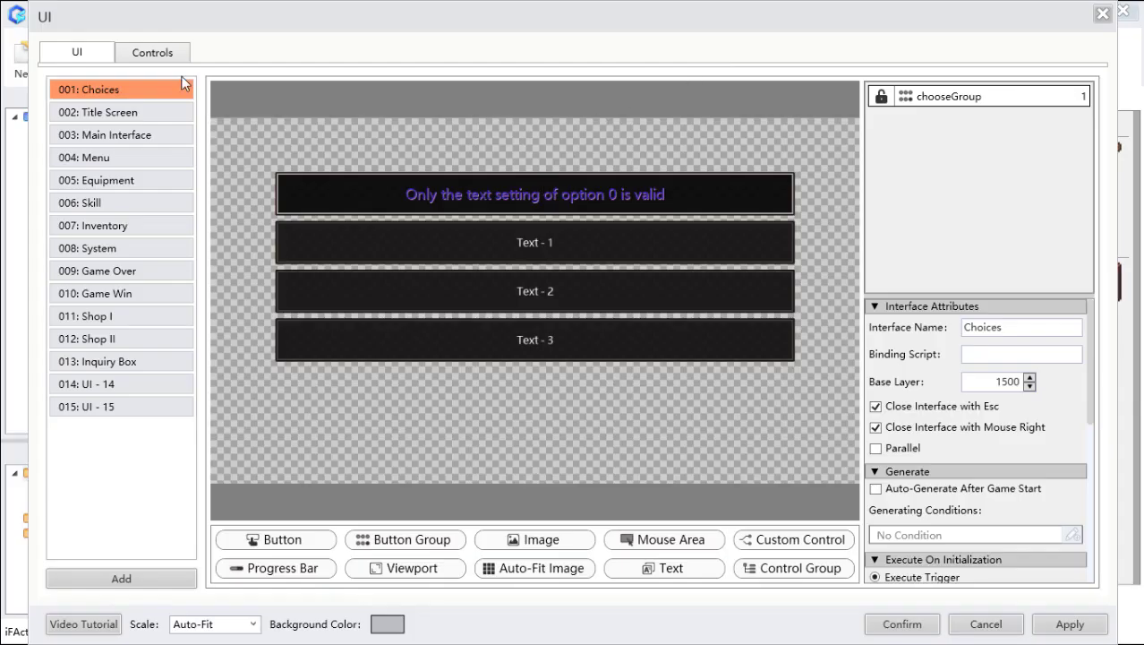
{"action": "left_click", "coordinate": [152, 52]}
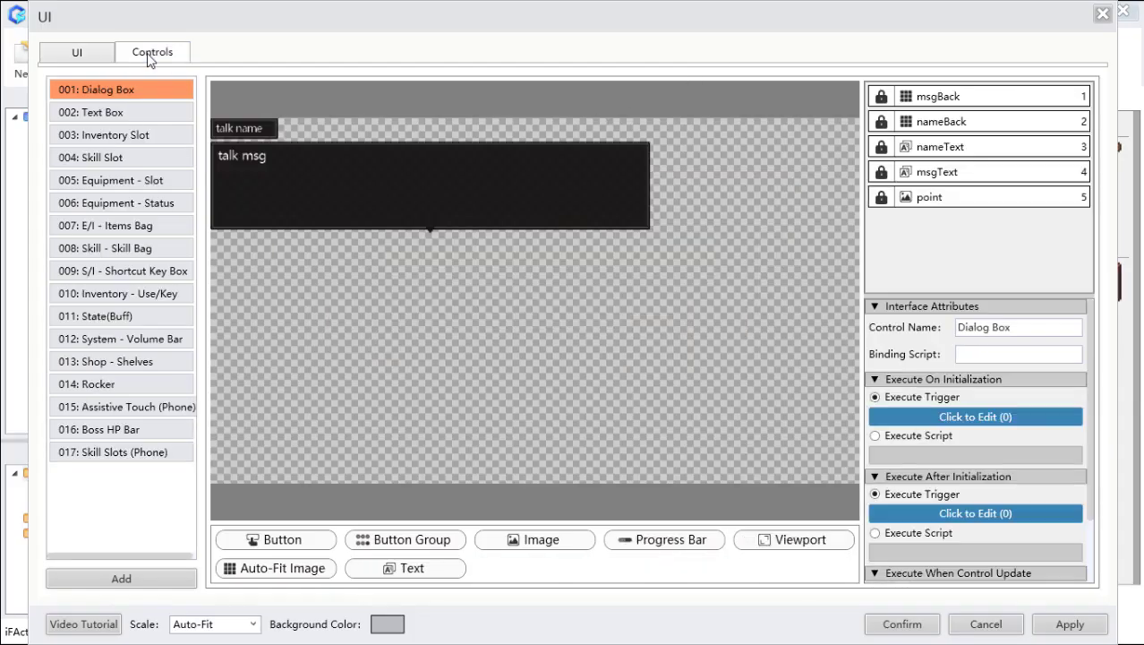
{"action": "left_click", "coordinate": [294, 176]}
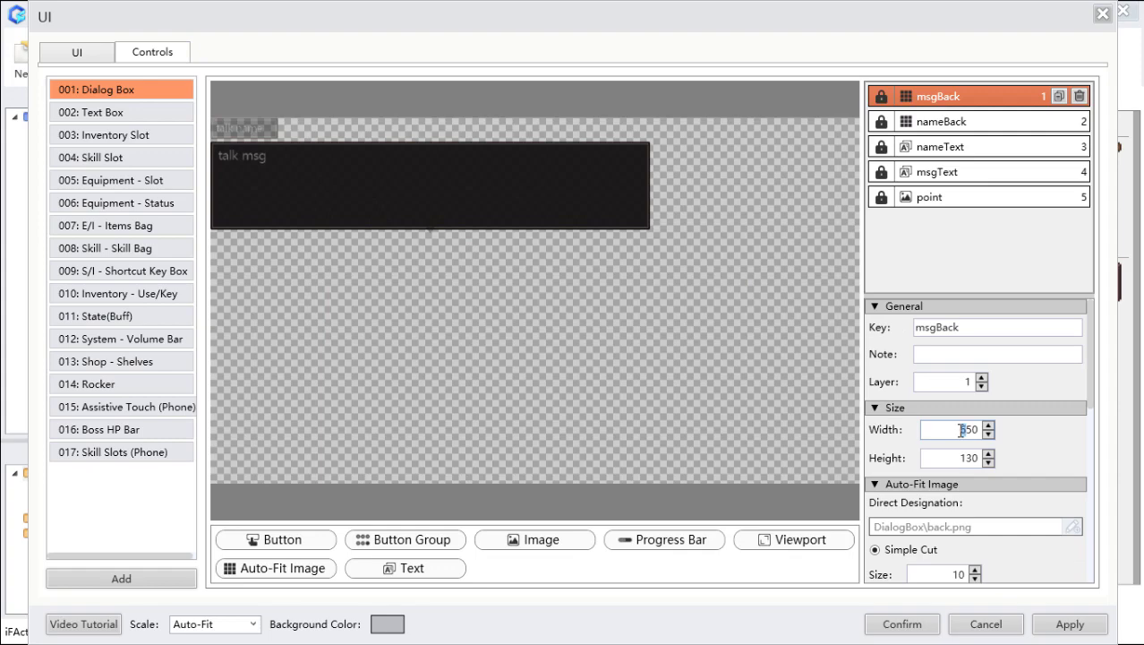
{"action": "left_click", "coordinate": [1056, 622]}
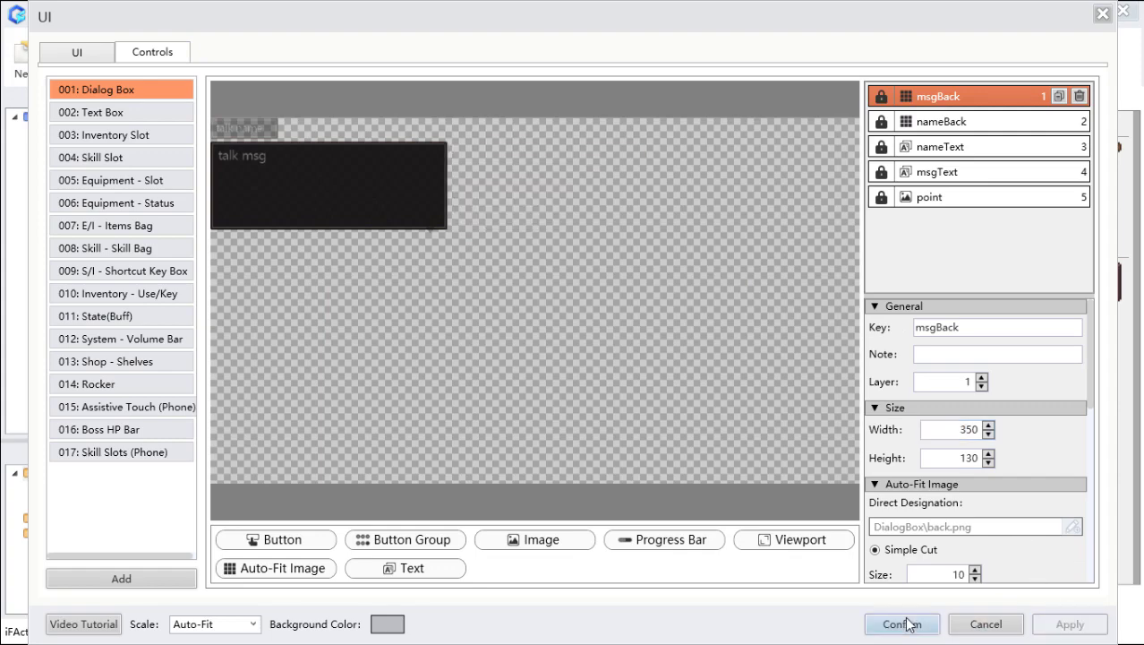
{"action": "left_click", "coordinate": [893, 621]}
Step: Check in a new GameTest how the narrowed dialog box wraps its long text, and close the test
{"action": "left_click", "coordinate": [770, 61]}
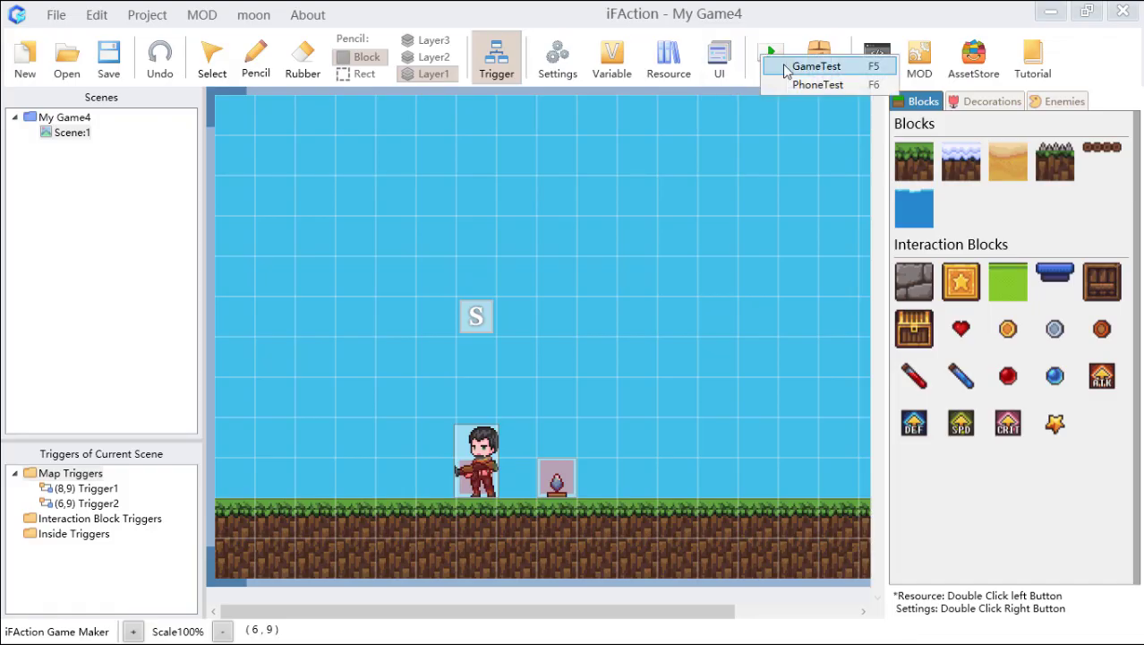
{"action": "left_click", "coordinate": [816, 67]}
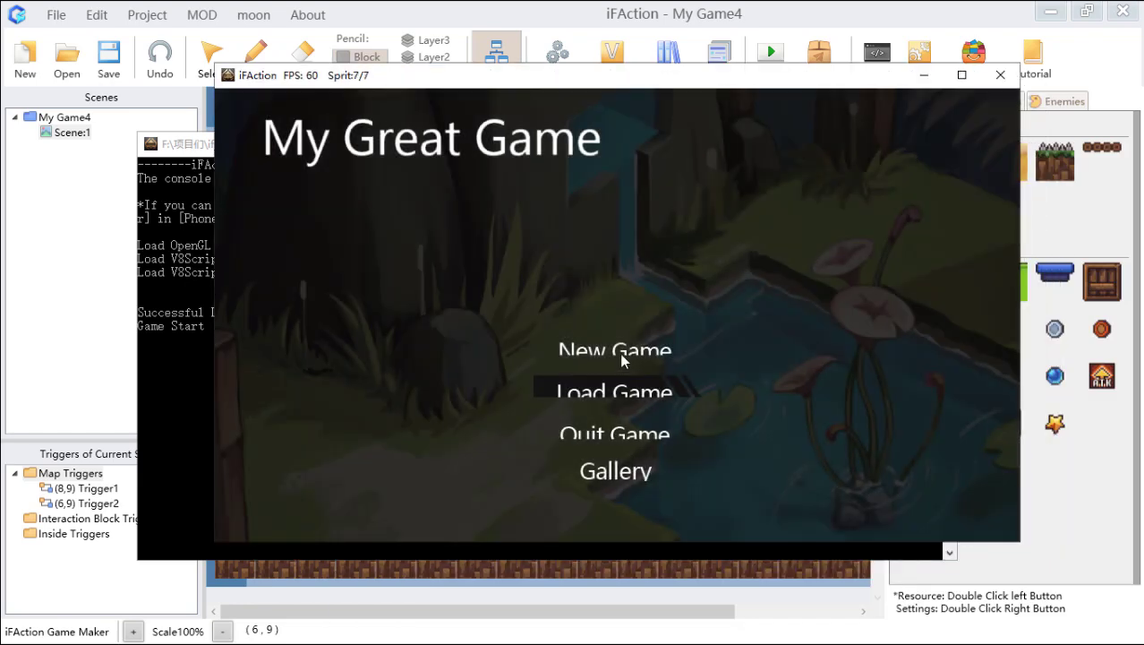
{"action": "left_click", "coordinate": [621, 357]}
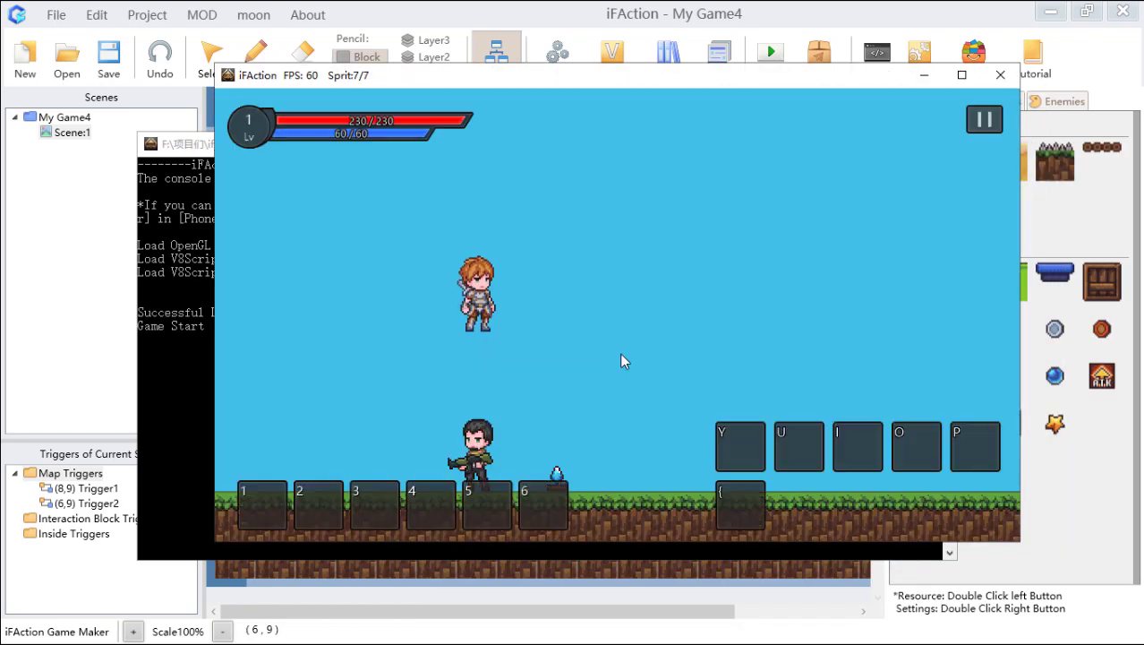
{"action": "key", "text": "Return"}
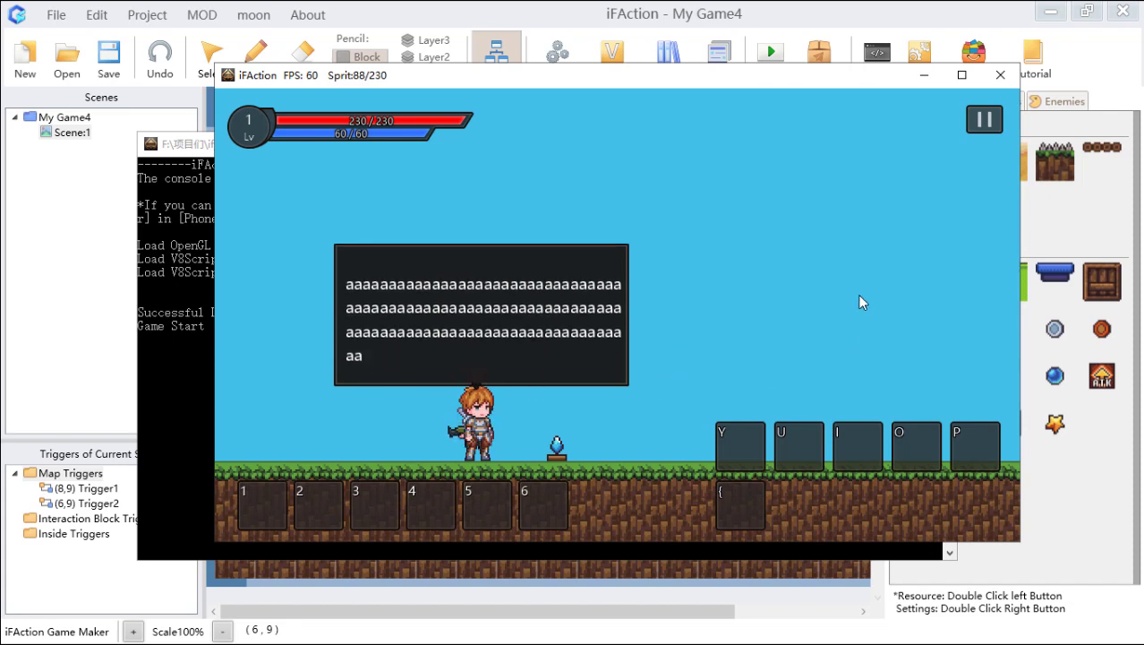
{"action": "left_click", "coordinate": [1000, 74]}
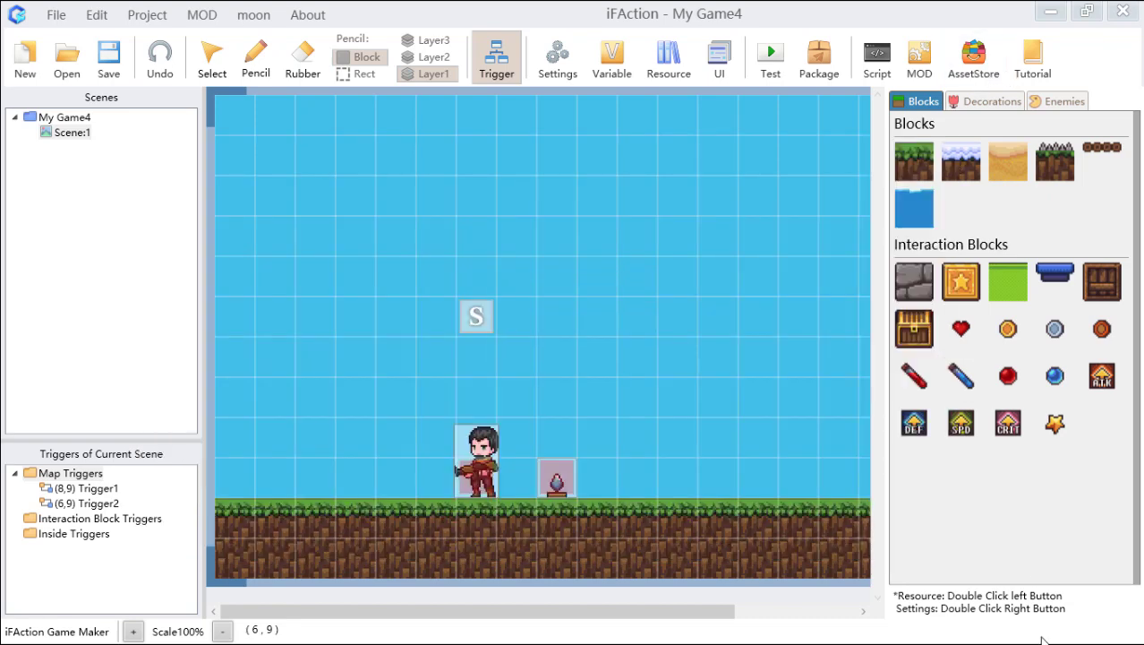
Step: In the 001: Dialog Box control, set the msgBack image's height to 330 and apply the change
{"action": "left_click", "coordinate": [722, 64]}
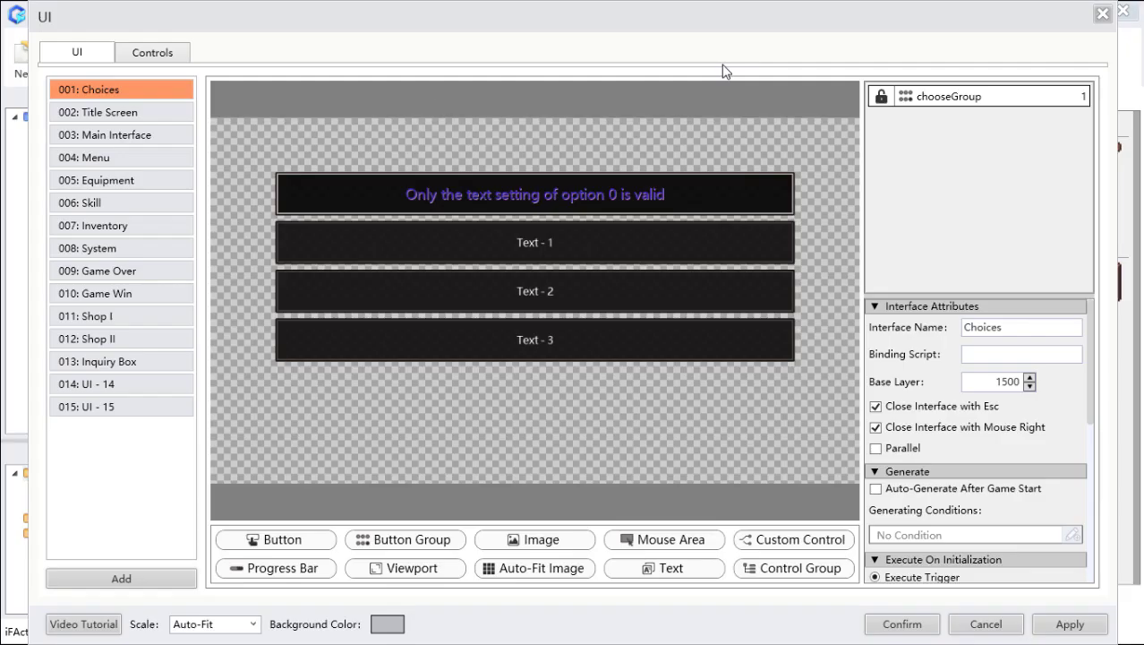
{"action": "left_click", "coordinate": [164, 59]}
{"action": "left_click", "coordinate": [360, 197]}
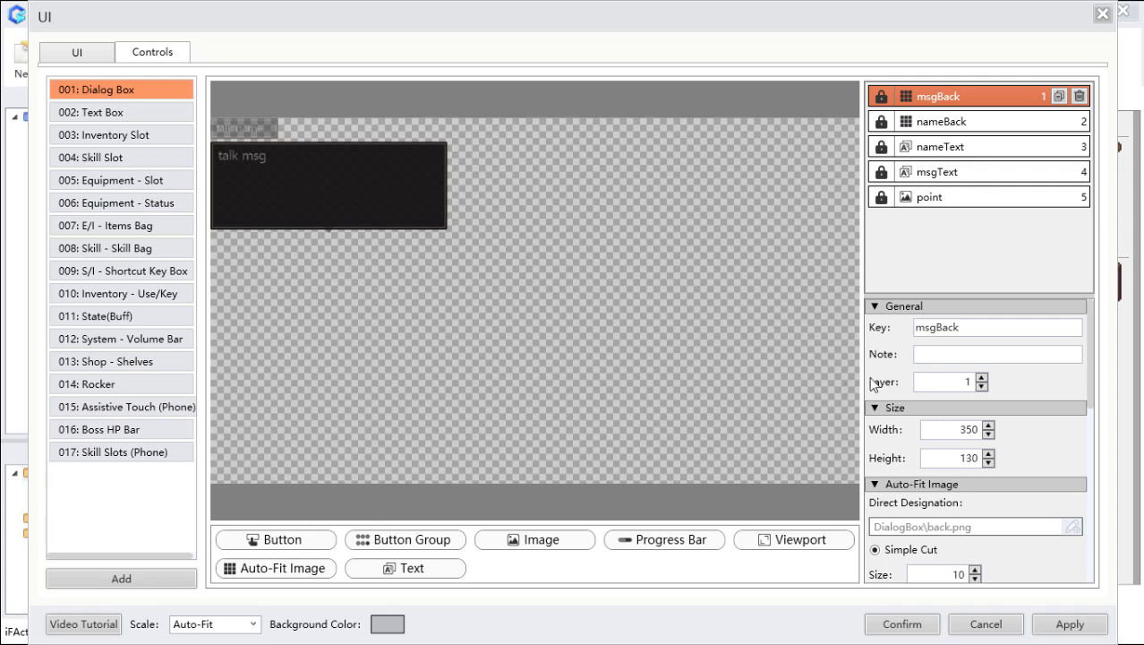
{"action": "left_click", "coordinate": [961, 457]}
{"action": "key", "text": "Delete"}
{"action": "type", "text": "3"}
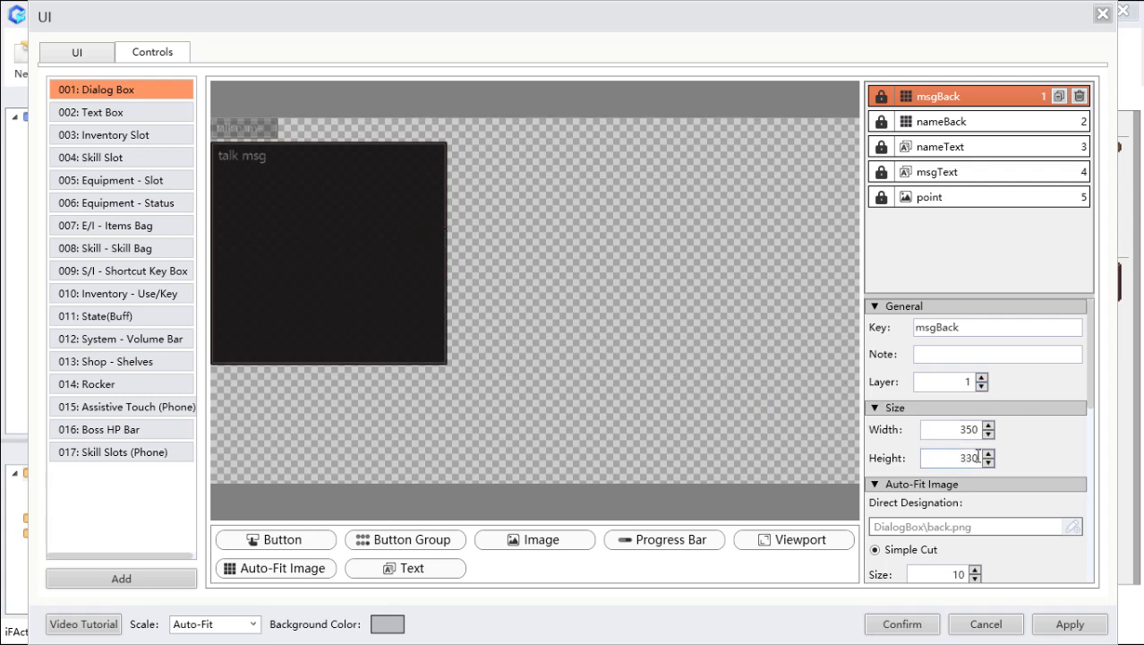
{"action": "left_click", "coordinate": [1068, 624]}
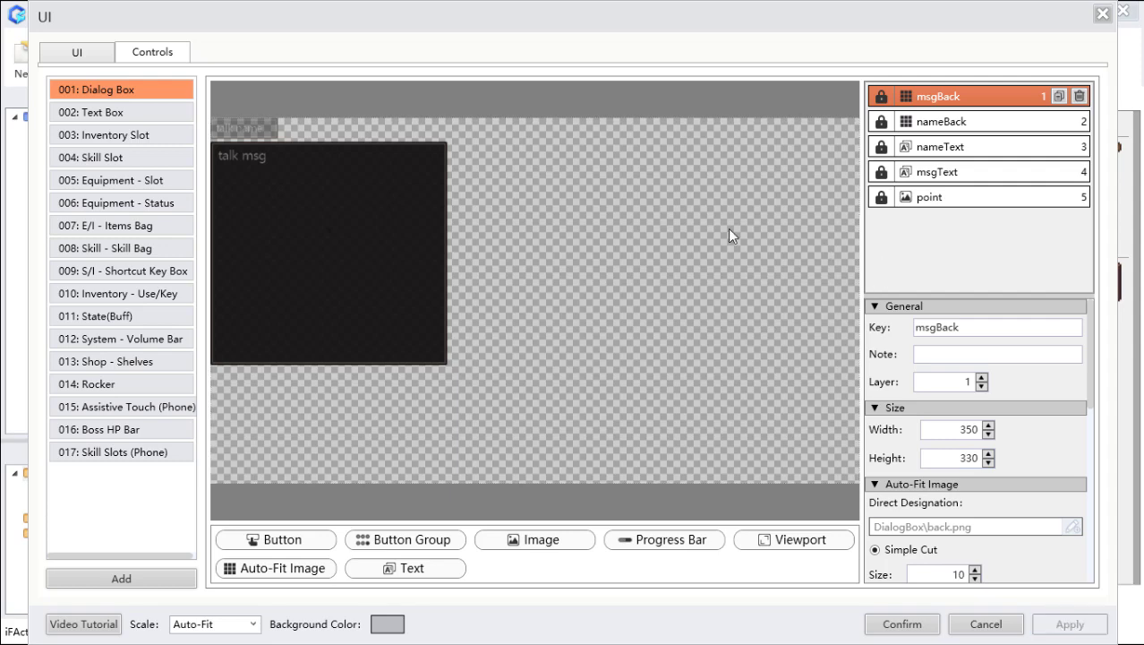
Step: Examine the tipText and tipBack elements of 003: Main Interface, and confirm the UI settings
{"action": "left_click", "coordinate": [73, 54]}
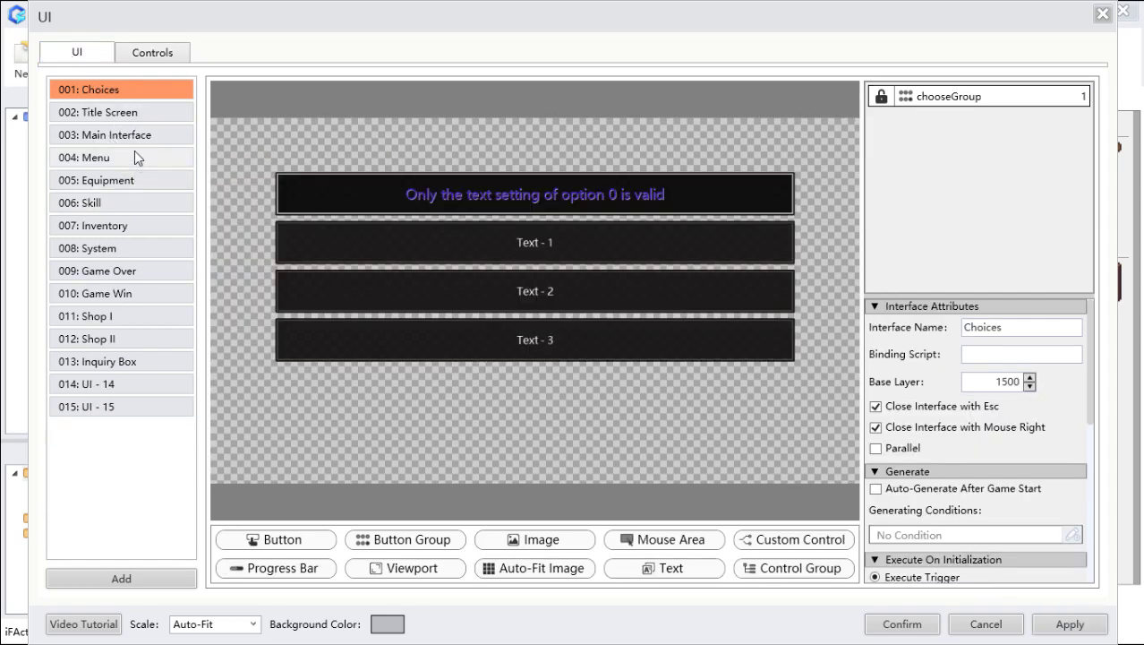
{"action": "left_click", "coordinate": [134, 138]}
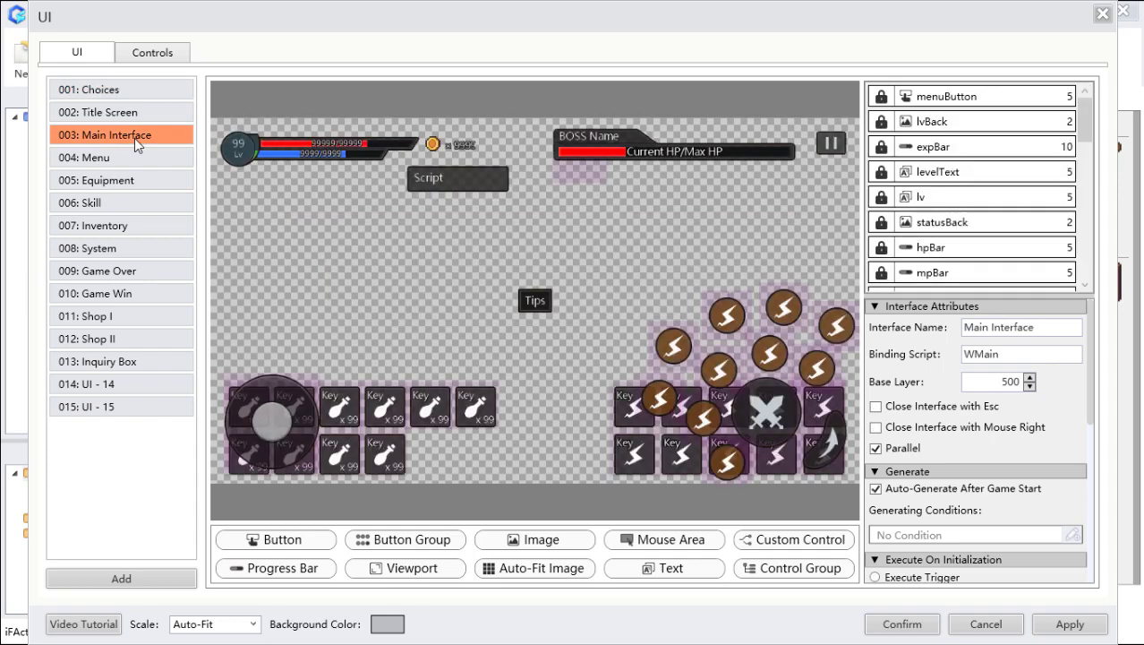
{"action": "left_click", "coordinate": [533, 301]}
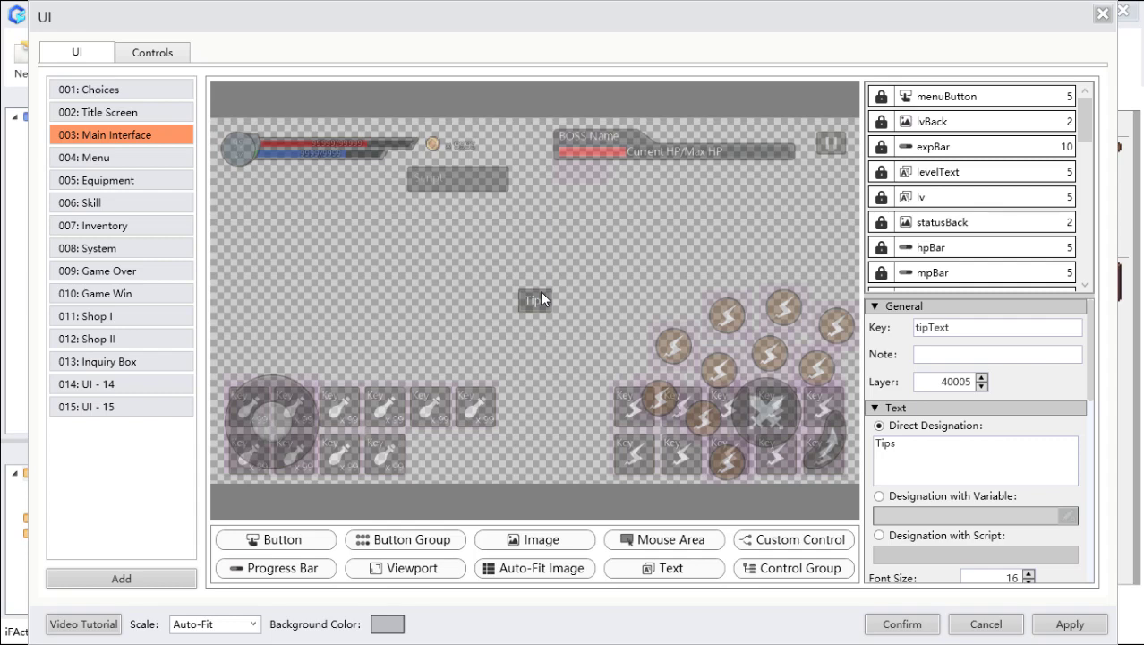
{"action": "left_click", "coordinate": [545, 305]}
{"action": "left_click", "coordinate": [537, 302]}
{"action": "scroll", "coordinate": [985, 215], "scroll_direction": "down", "scroll_amount": 2}
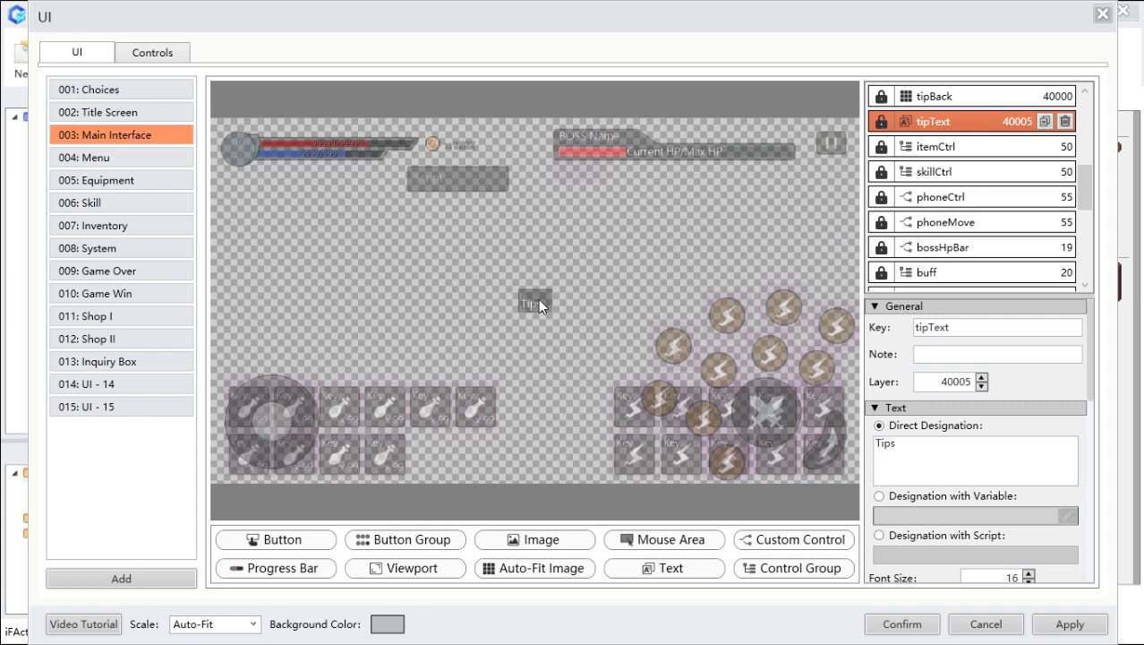
{"action": "left_click", "coordinate": [546, 294]}
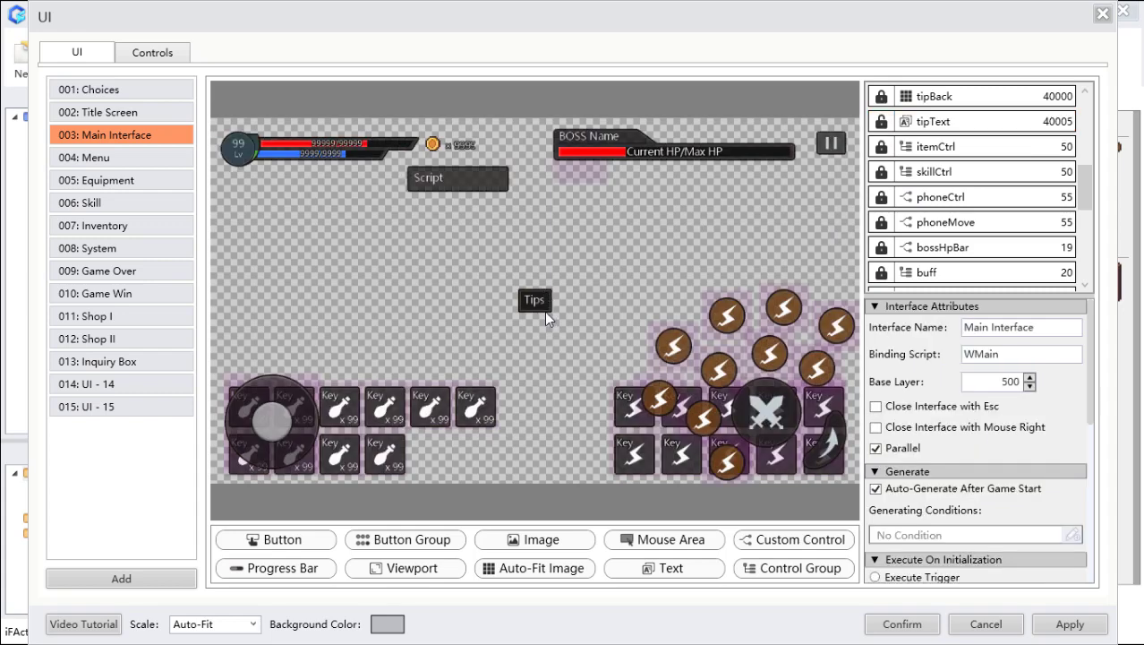
{"action": "left_click", "coordinate": [543, 308]}
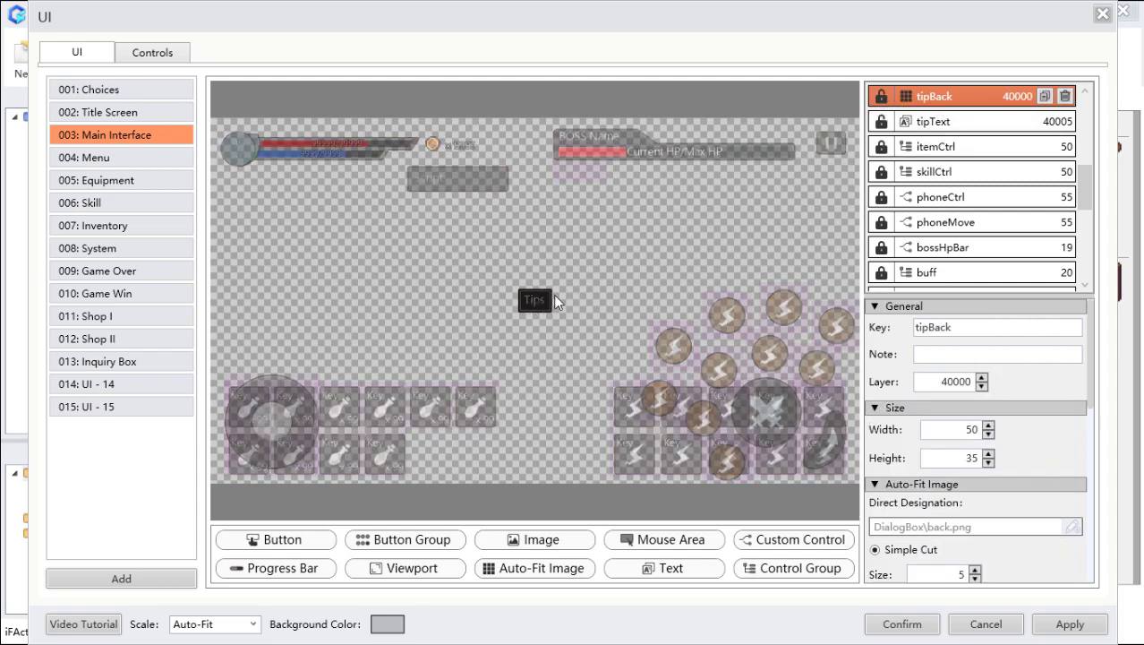
{"action": "left_click_drag", "start_coordinate": [544, 306], "coordinate": [275, 243]}
{"action": "left_click", "coordinate": [895, 624]}
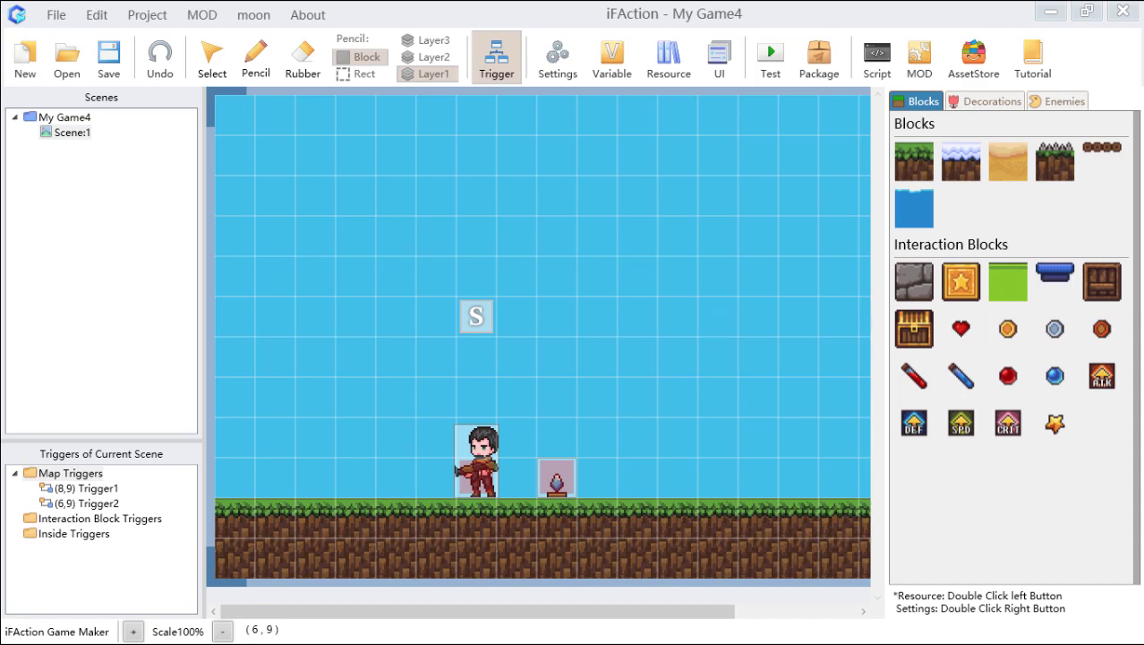
Step: Reopen the map trigger at (6,9) and delete its Dialog event
{"action": "double_click", "coordinate": [469, 483]}
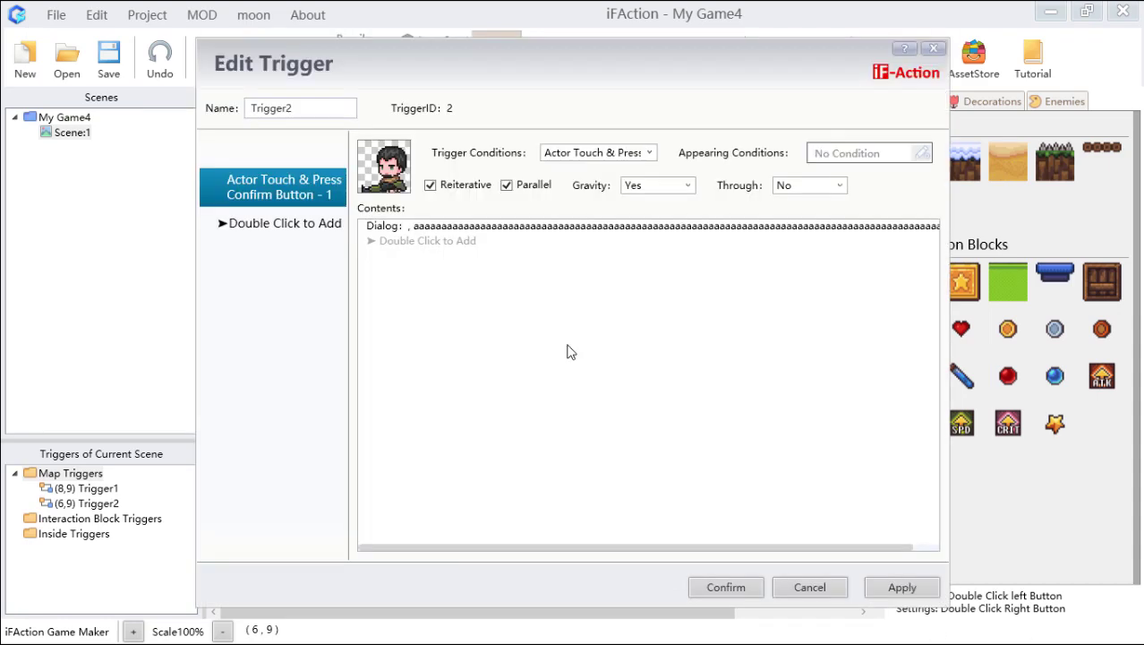
{"action": "left_click", "coordinate": [545, 229]}
{"action": "key", "text": "Delete"}
Step: Add a Show Tips event with the text "good" to the trigger's contents, and confirm the trigger
{"action": "double_click", "coordinate": [546, 230]}
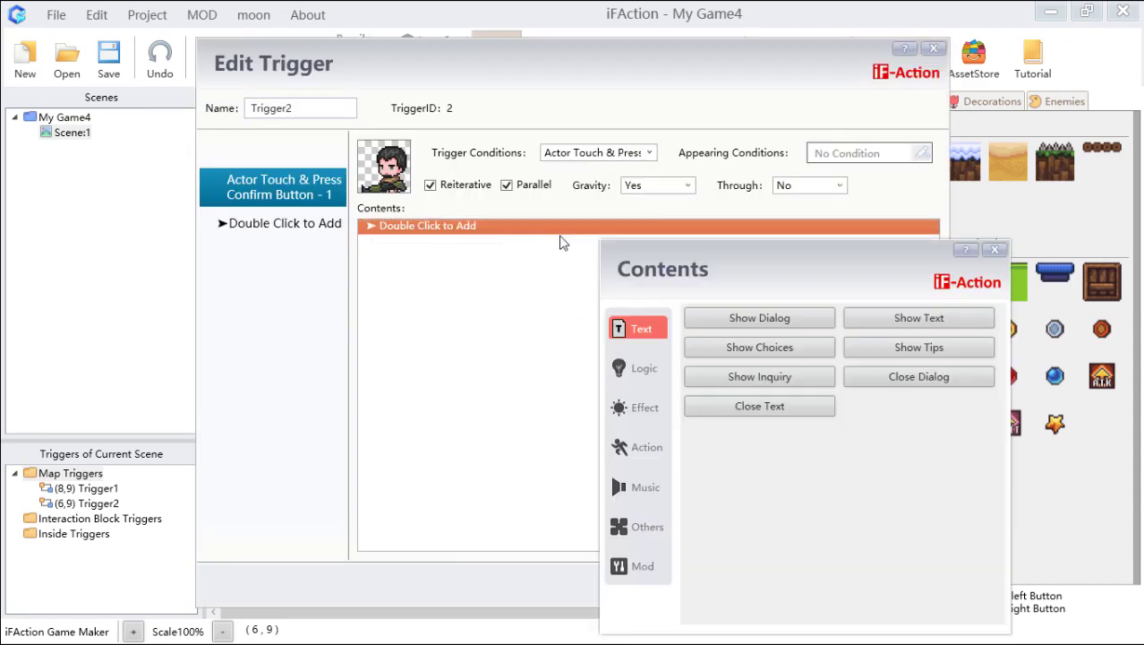
{"action": "left_click", "coordinate": [900, 356]}
{"action": "type", "text": "dsdadadda"}
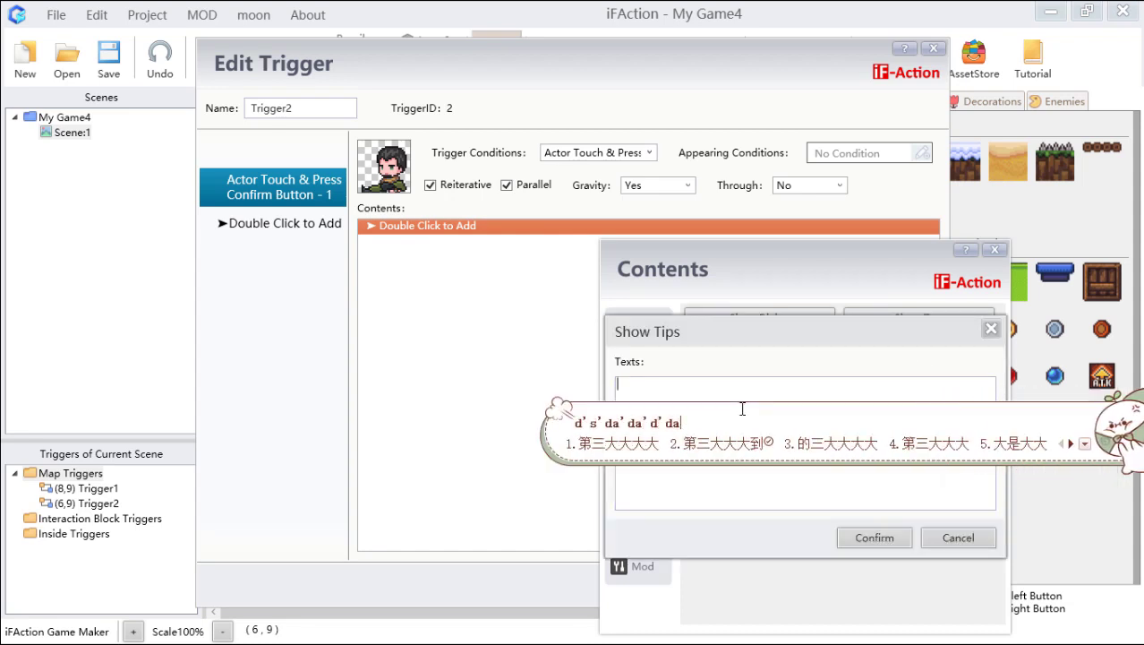
{"action": "key", "text": "BackSpace"}
{"action": "key", "text": "BackSpace"}
{"action": "key", "text": "BackSpace"}
{"action": "key", "text": "BackSpace"}
{"action": "key", "text": "BackSpace"}
{"action": "key", "text": "BackSpace"}
{"action": "key", "text": "BackSpace"}
{"action": "key", "text": "BackSpace"}
{"action": "key", "text": "BackSpace"}
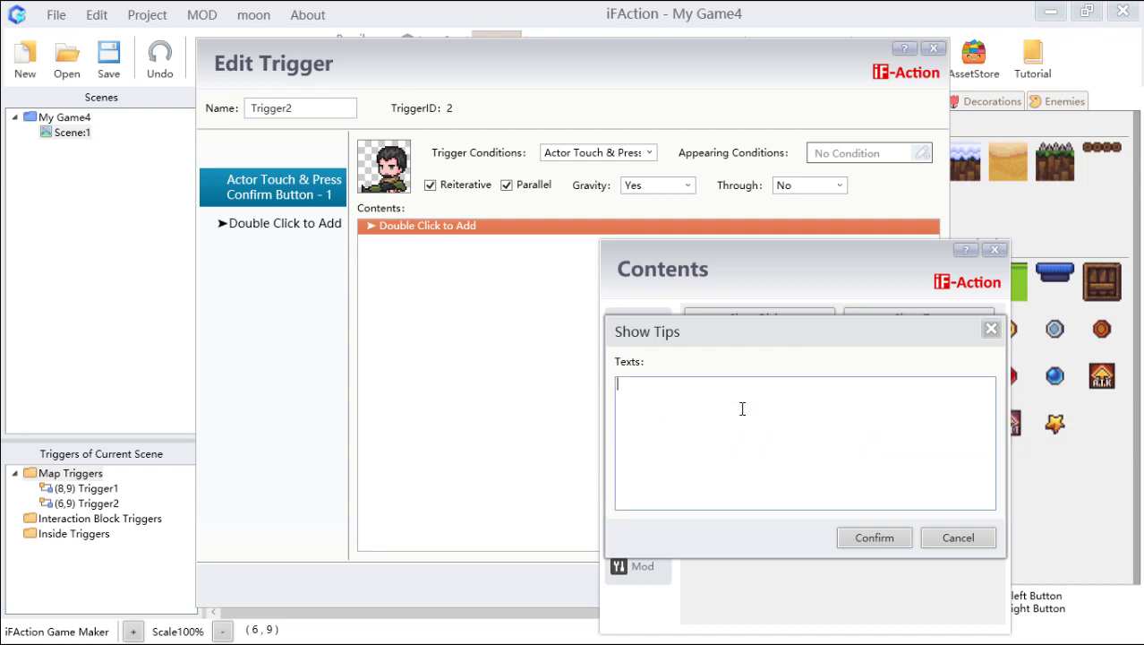
{"action": "type", "text": "good"}
{"action": "key", "text": "Return"}
{"action": "left_click", "coordinate": [891, 536]}
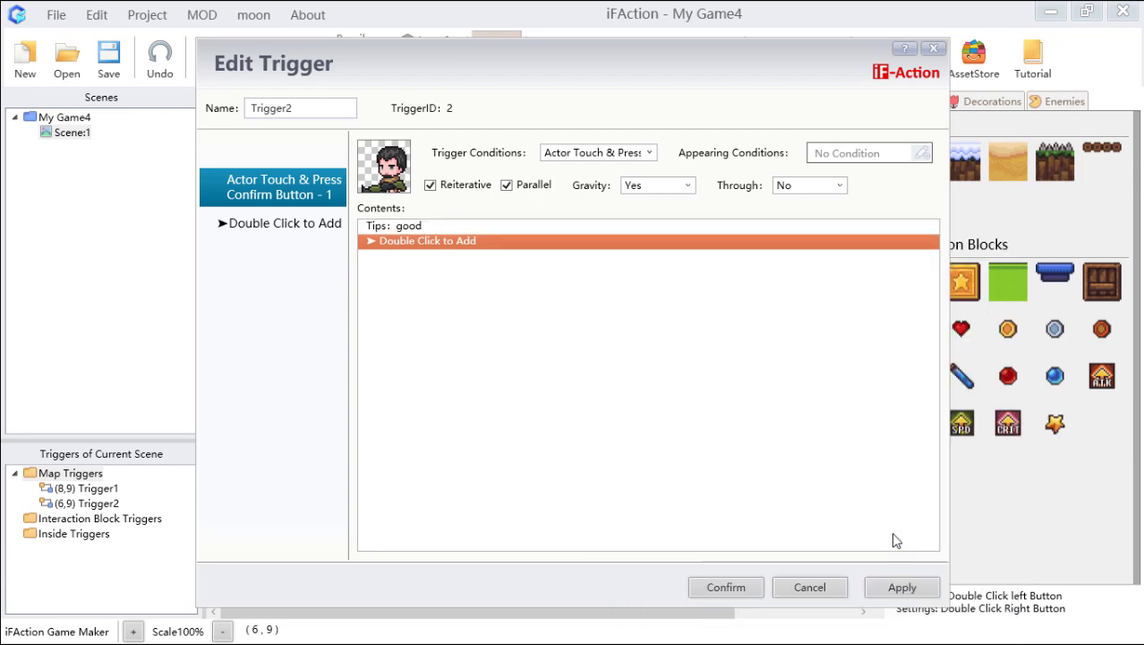
{"action": "left_click", "coordinate": [729, 587]}
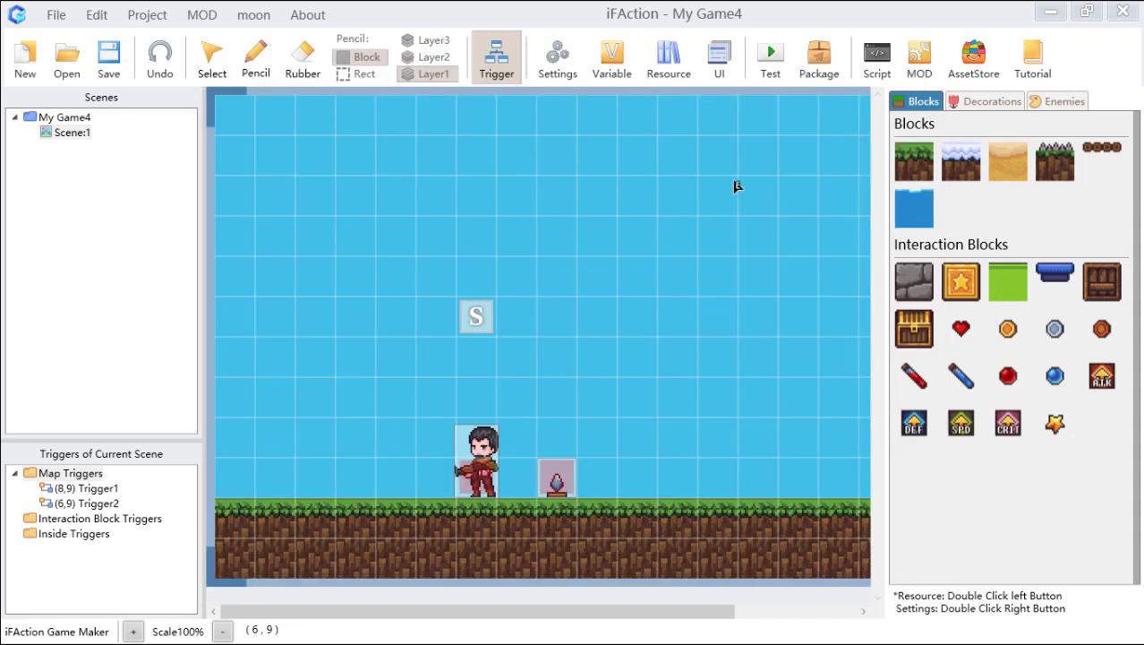
Step: Test the game by starting a New Game, check how the tip is shown, and close the test
{"action": "left_click", "coordinate": [770, 55]}
{"action": "left_click", "coordinate": [790, 70]}
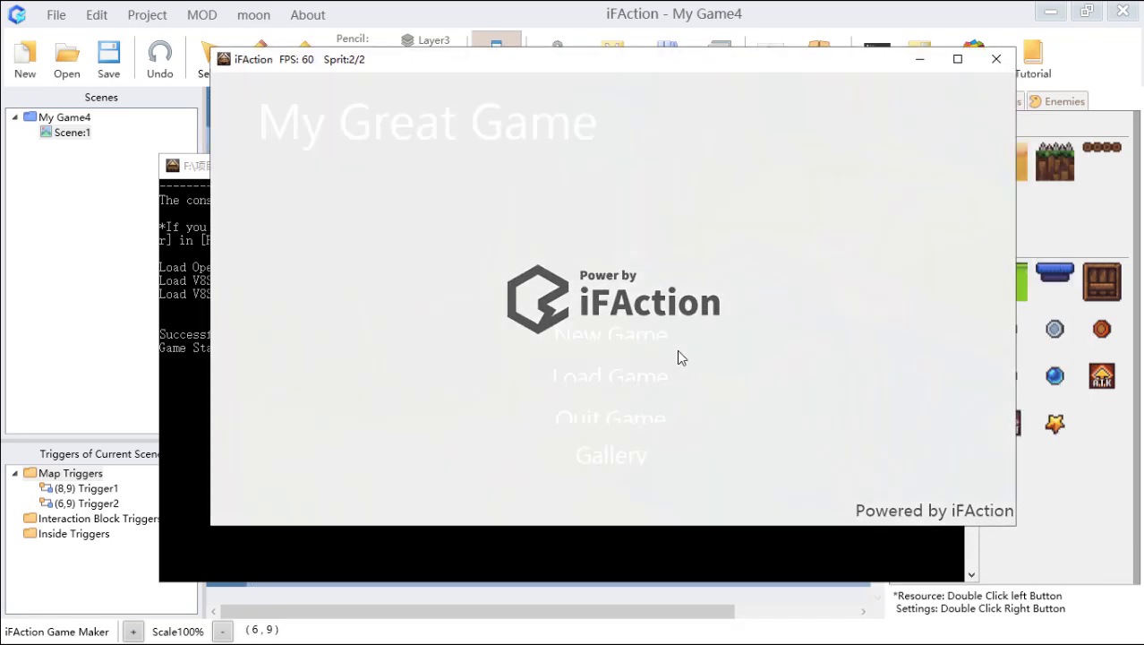
{"action": "key", "text": "Return"}
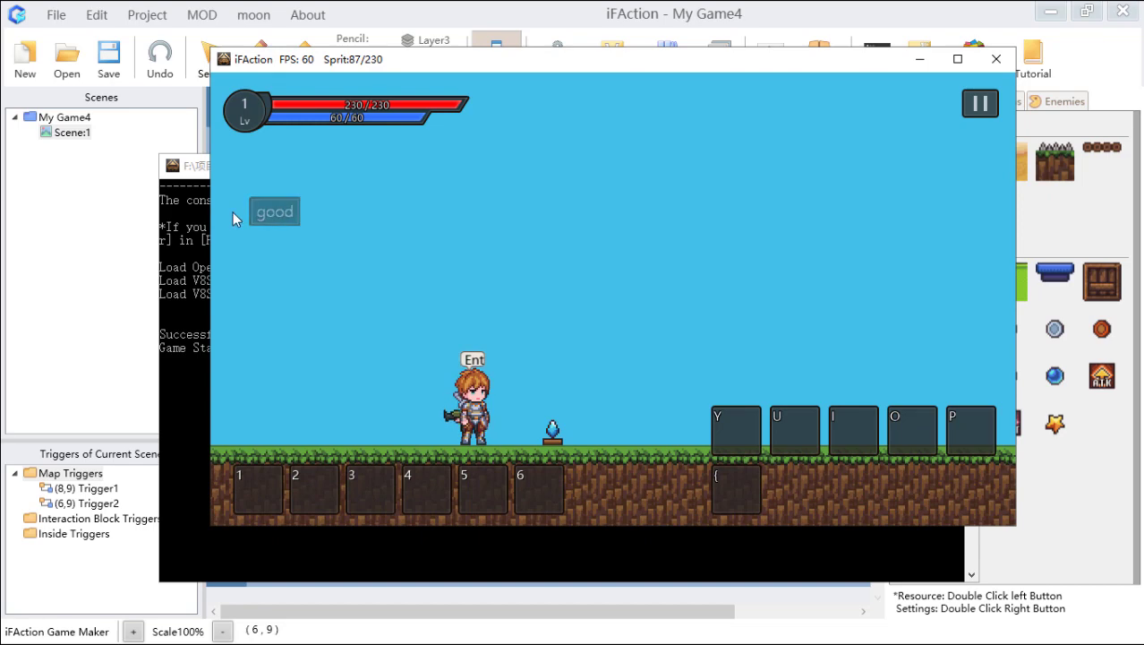
{"action": "left_click", "coordinate": [996, 58]}
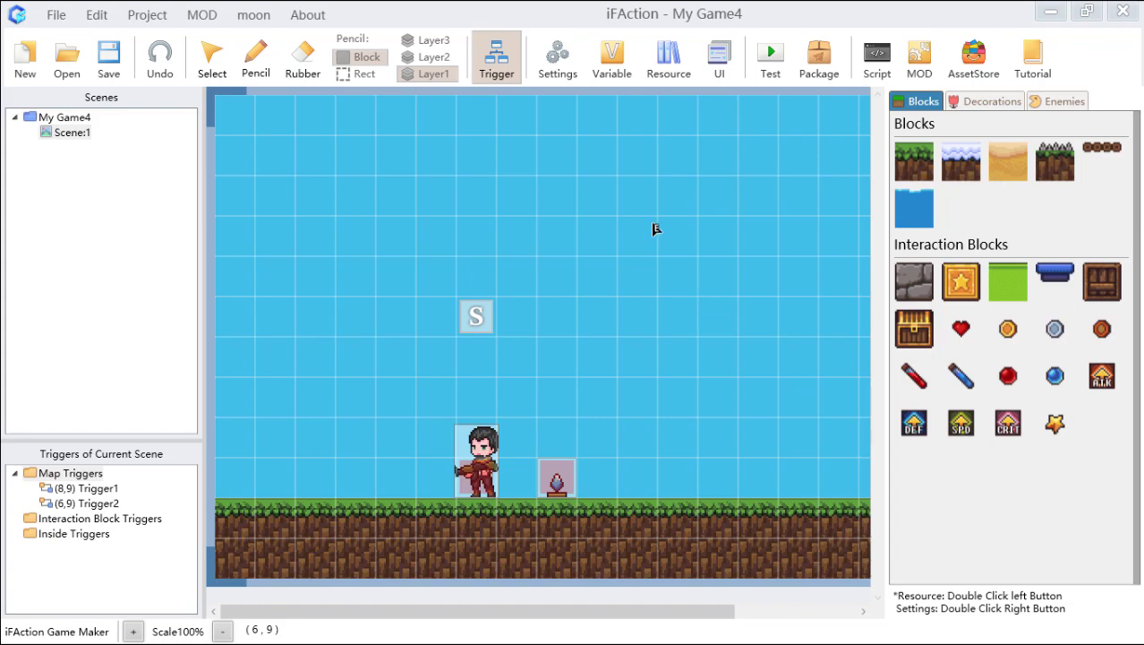
Step: Examine the itemCtrl element of 003: Main Interface and the 003: Inventory Slot and 004: Skill Slot controls
{"action": "left_click", "coordinate": [719, 59]}
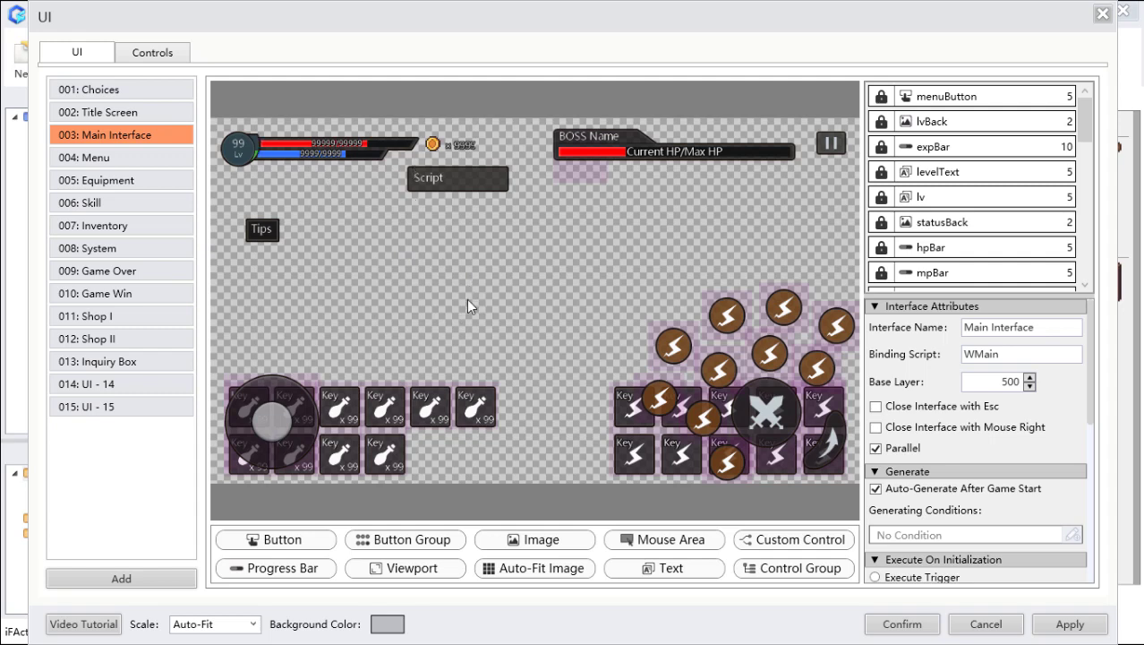
{"action": "left_click", "coordinate": [472, 405]}
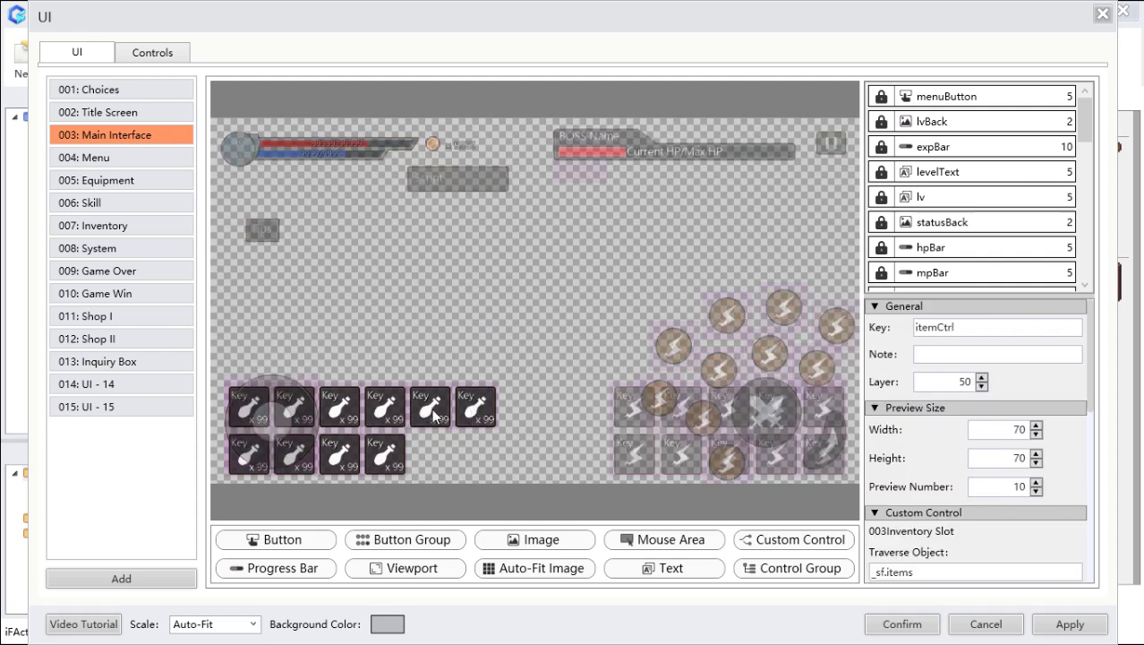
{"action": "left_click", "coordinate": [175, 56]}
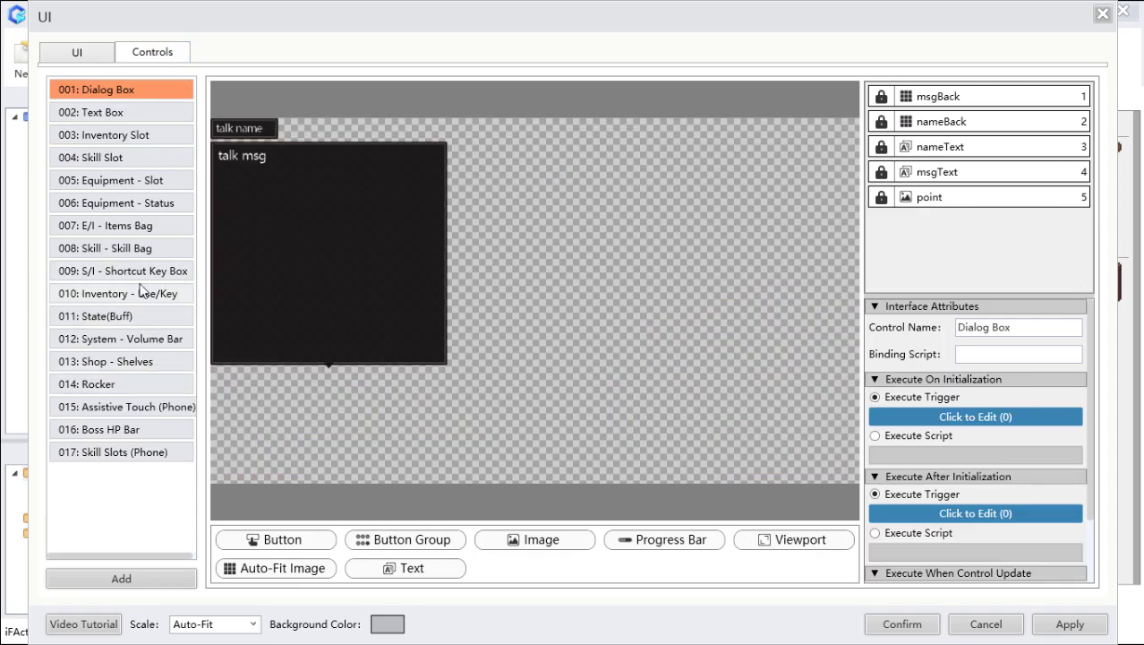
{"action": "left_click", "coordinate": [130, 141]}
{"action": "left_click", "coordinate": [127, 160]}
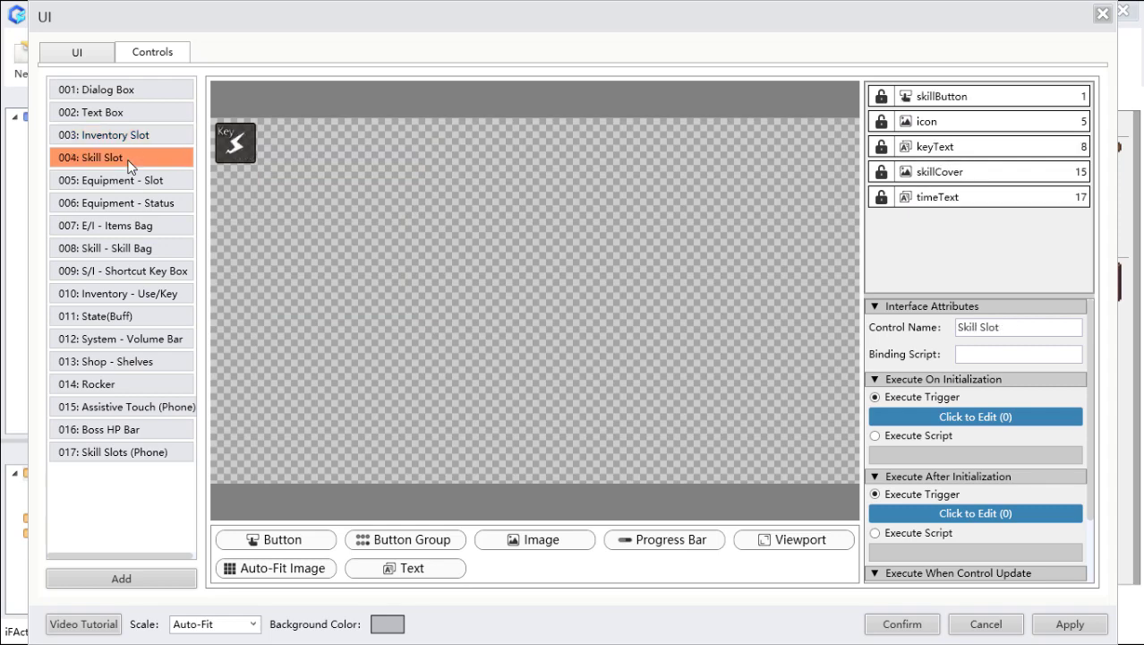
{"action": "left_click", "coordinate": [129, 141]}
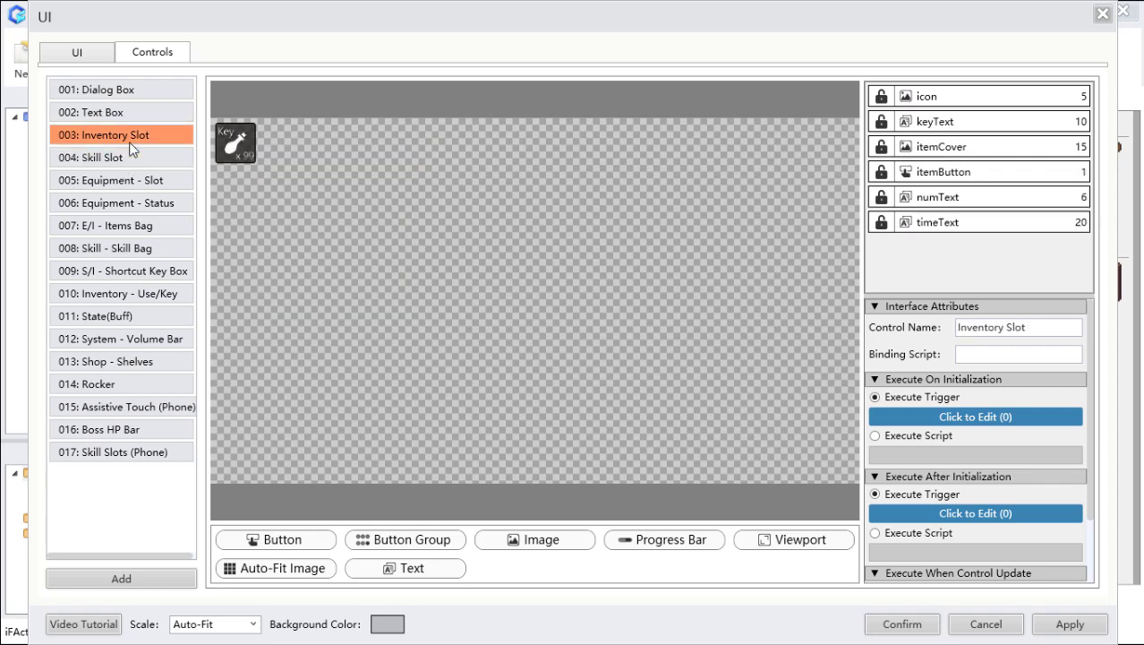
{"action": "left_click", "coordinate": [239, 151]}
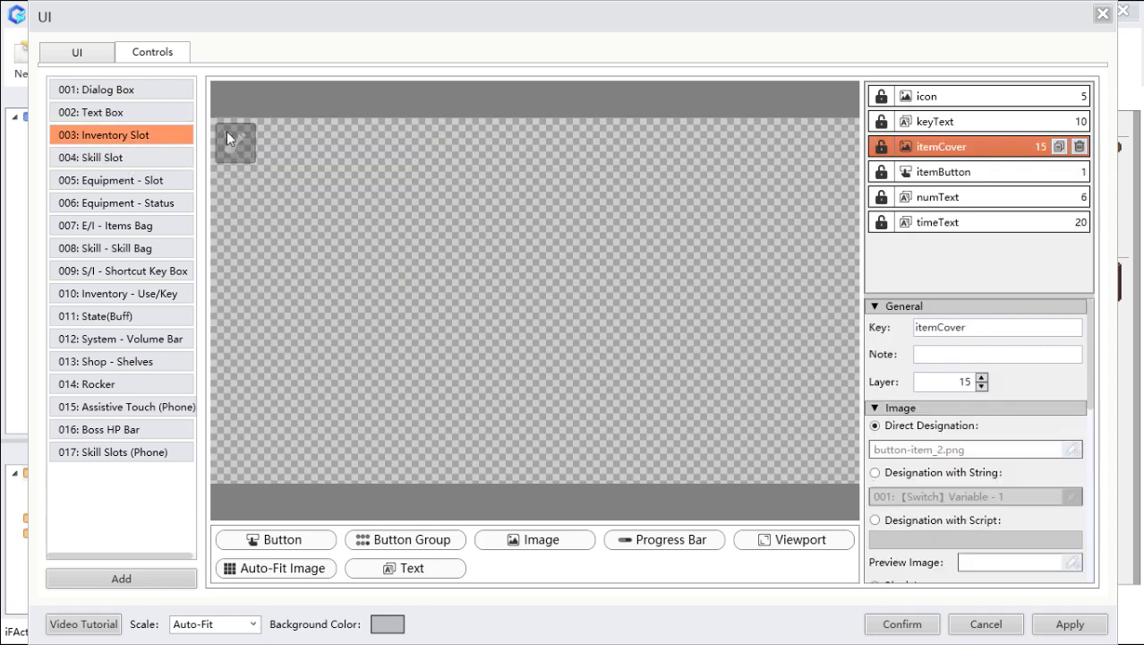
{"action": "left_click", "coordinate": [171, 152]}
{"action": "left_click", "coordinate": [179, 141]}
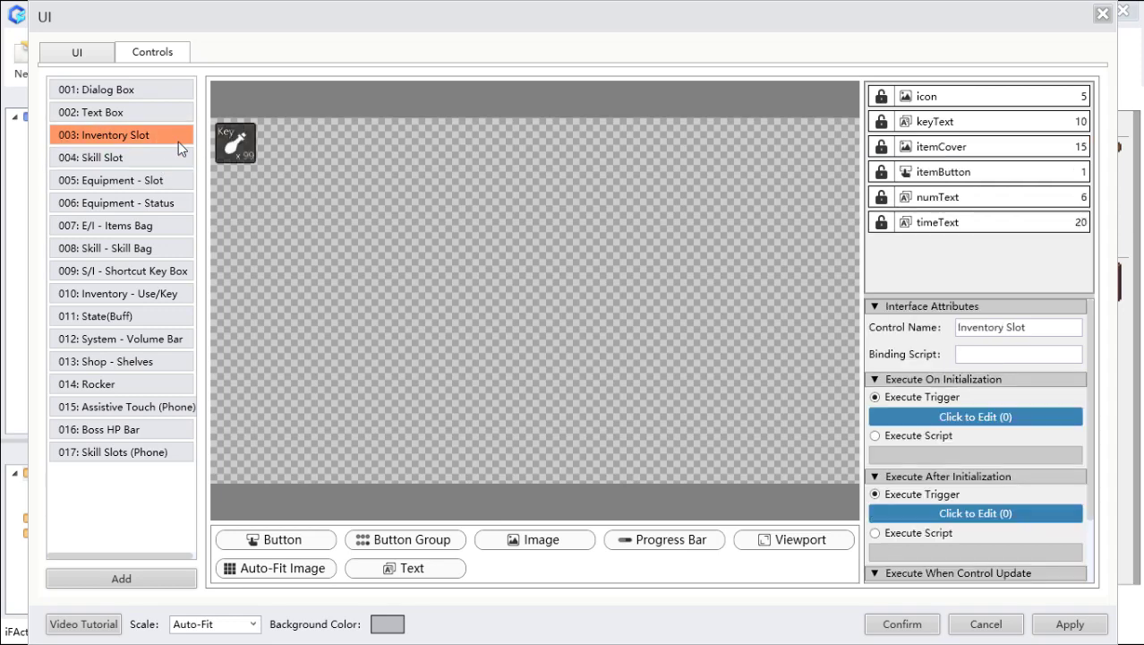
Step: Position the itemCover image of the 003: Inventory Slot control at X 9 and Y 6
{"action": "left_click", "coordinate": [248, 163]}
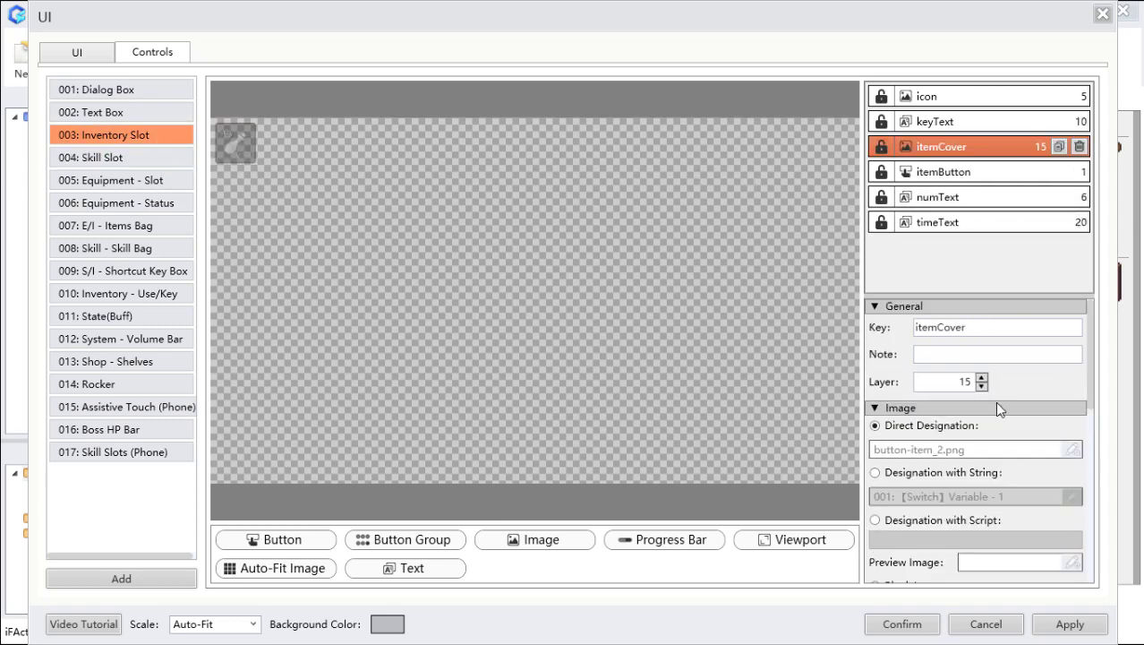
{"action": "scroll", "coordinate": [1002, 524], "scroll_direction": "down", "scroll_amount": 1}
{"action": "scroll", "coordinate": [1001, 519], "scroll_direction": "down", "scroll_amount": 5}
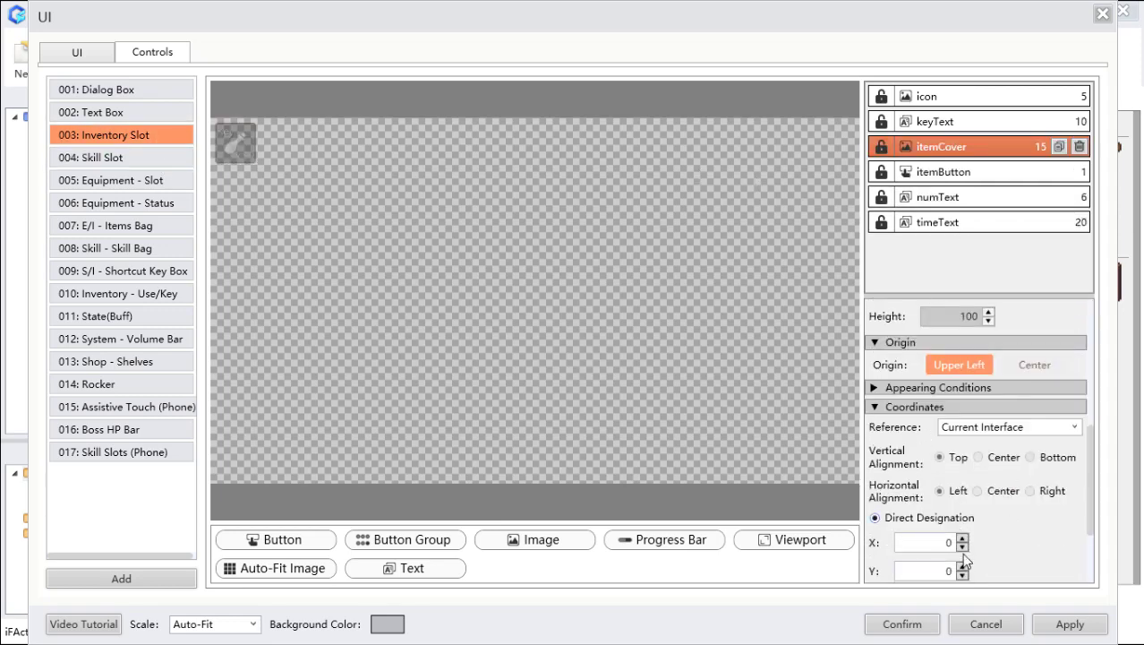
{"action": "left_click", "coordinate": [964, 538]}
{"action": "left_click", "coordinate": [163, 154]}
{"action": "left_click", "coordinate": [161, 136]}
{"action": "left_click", "coordinate": [252, 155]}
{"action": "scroll", "coordinate": [976, 447], "scroll_direction": "down", "scroll_amount": 3}
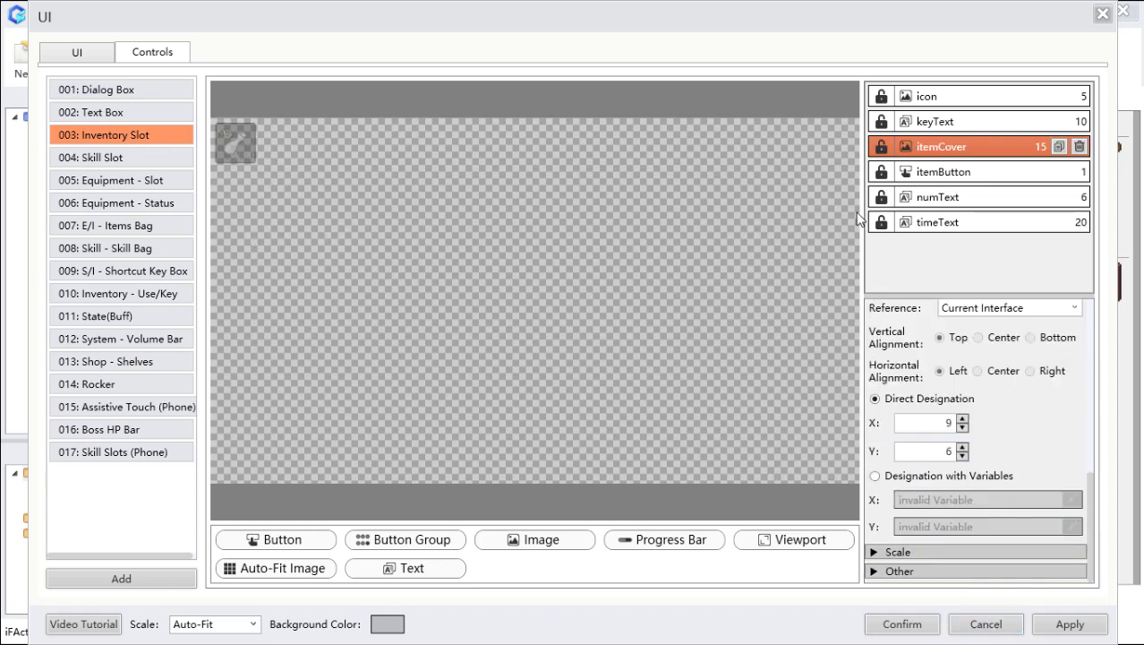
Step: Shift the numText label of 003: Inventory Slot by increasing its X and Y coordinates, and reload the control's preview
{"action": "left_click", "coordinate": [899, 197]}
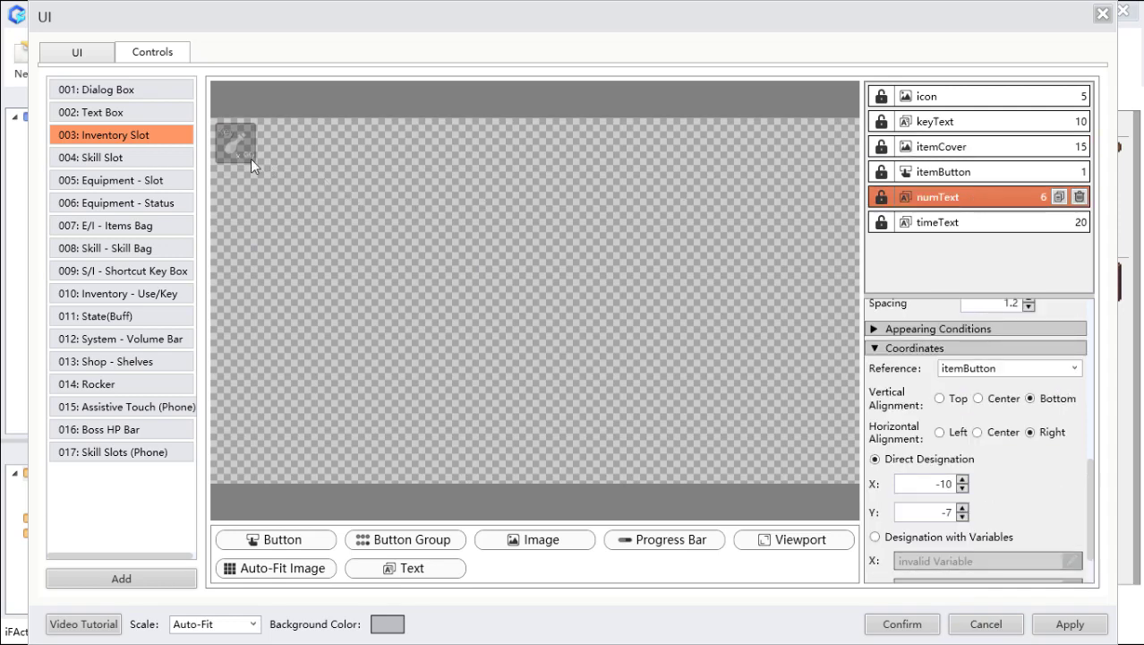
{"action": "left_click", "coordinate": [962, 479]}
{"action": "left_click", "coordinate": [962, 479]}
{"action": "left_click", "coordinate": [962, 479]}
{"action": "left_click", "coordinate": [963, 479]}
{"action": "left_click", "coordinate": [962, 479]}
{"action": "left_click", "coordinate": [963, 508]}
{"action": "left_click", "coordinate": [963, 508]}
{"action": "left_click", "coordinate": [962, 507]}
{"action": "left_click", "coordinate": [134, 157]}
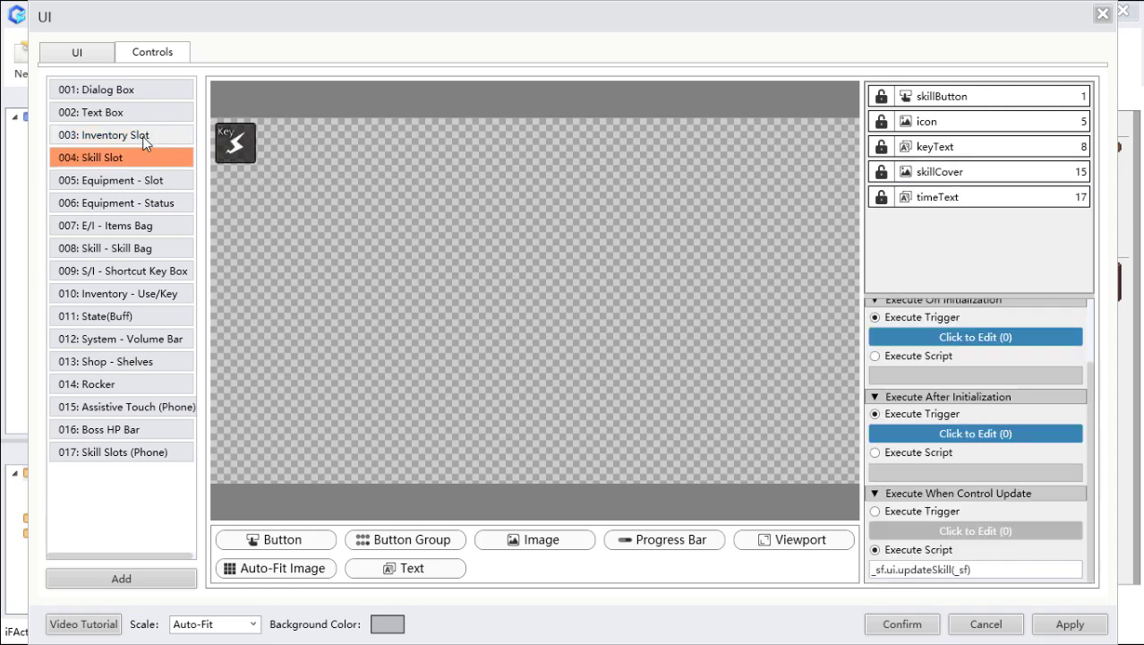
{"action": "left_click", "coordinate": [143, 136]}
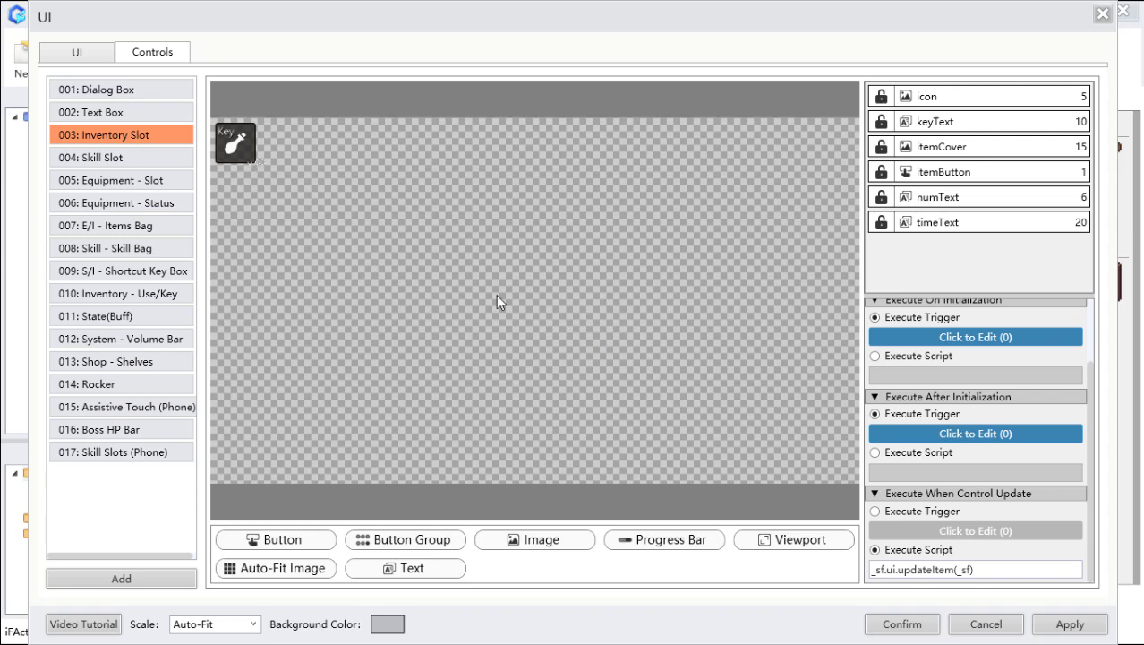
{"action": "scroll", "coordinate": [955, 427], "scroll_direction": "up", "scroll_amount": 2}
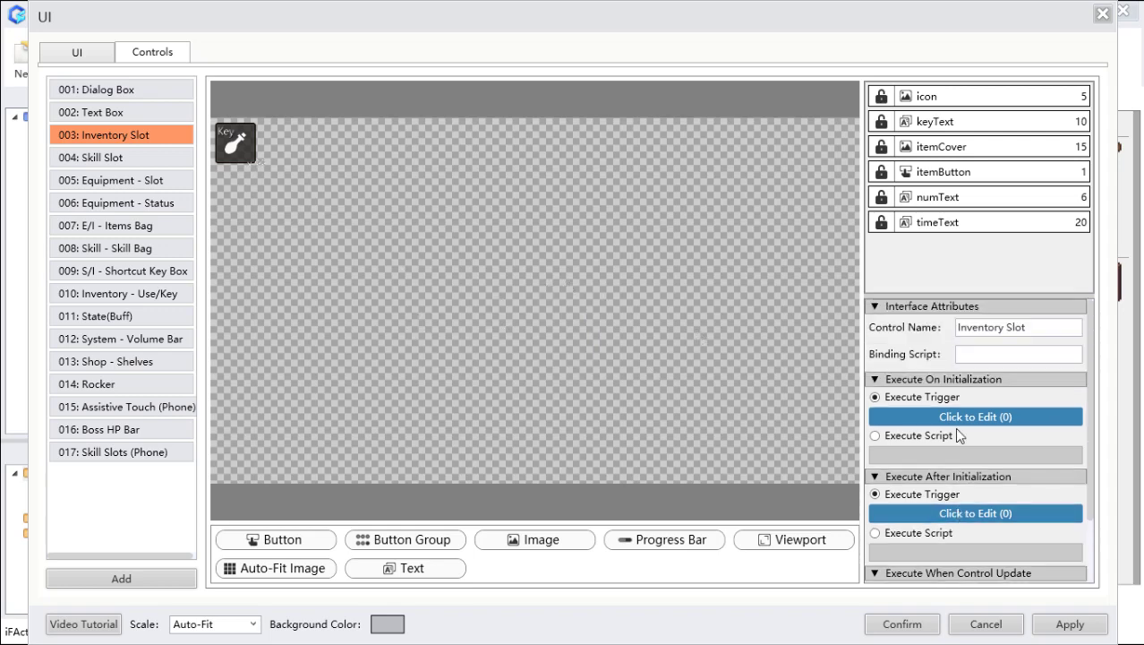
{"action": "left_click", "coordinate": [229, 136]}
{"action": "left_click", "coordinate": [103, 156]}
{"action": "left_click", "coordinate": [149, 135]}
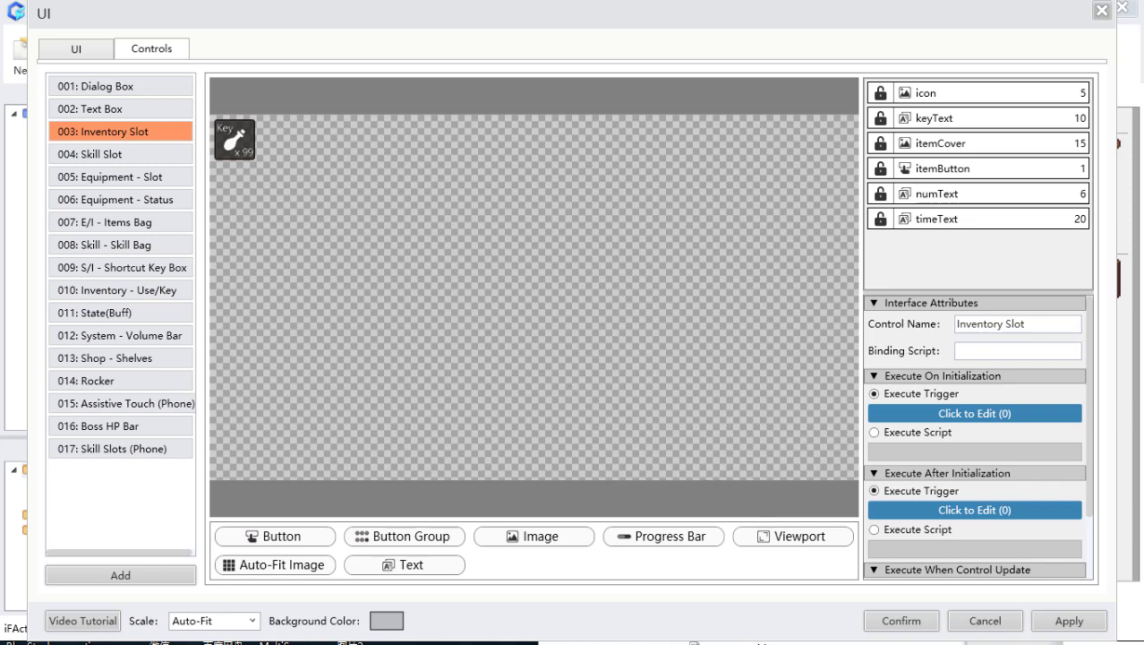
Step: View the mission panel reference picture 图片2.png in the photo viewer, and minimize it
{"action": "left_click", "coordinate": [664, 643]}
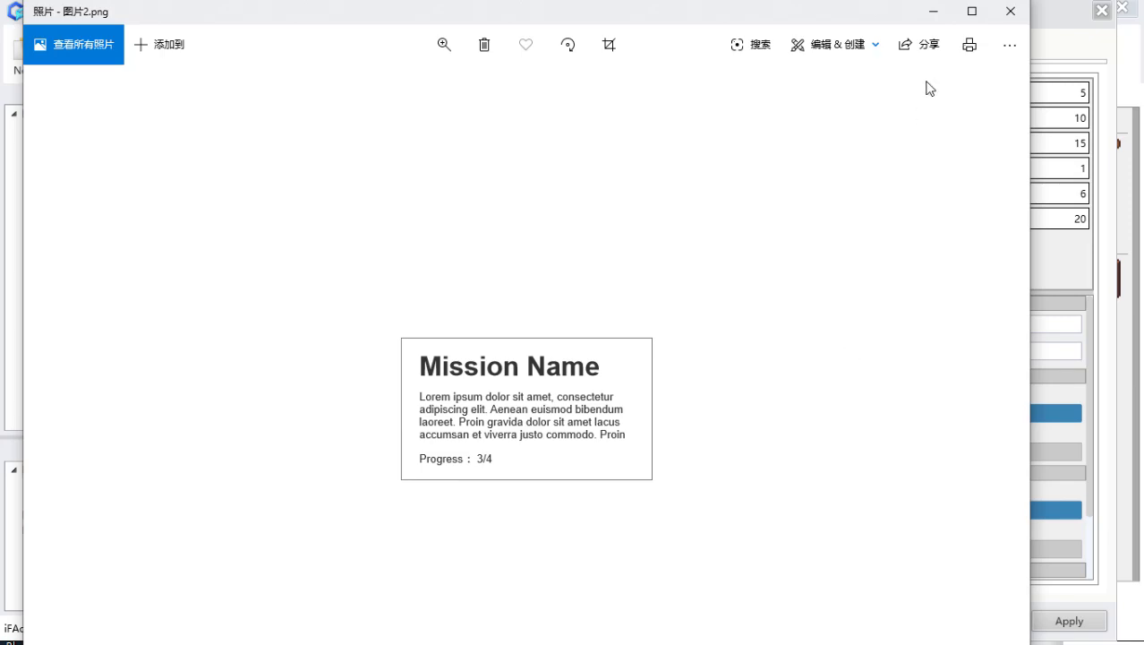
{"action": "left_click", "coordinate": [936, 15]}
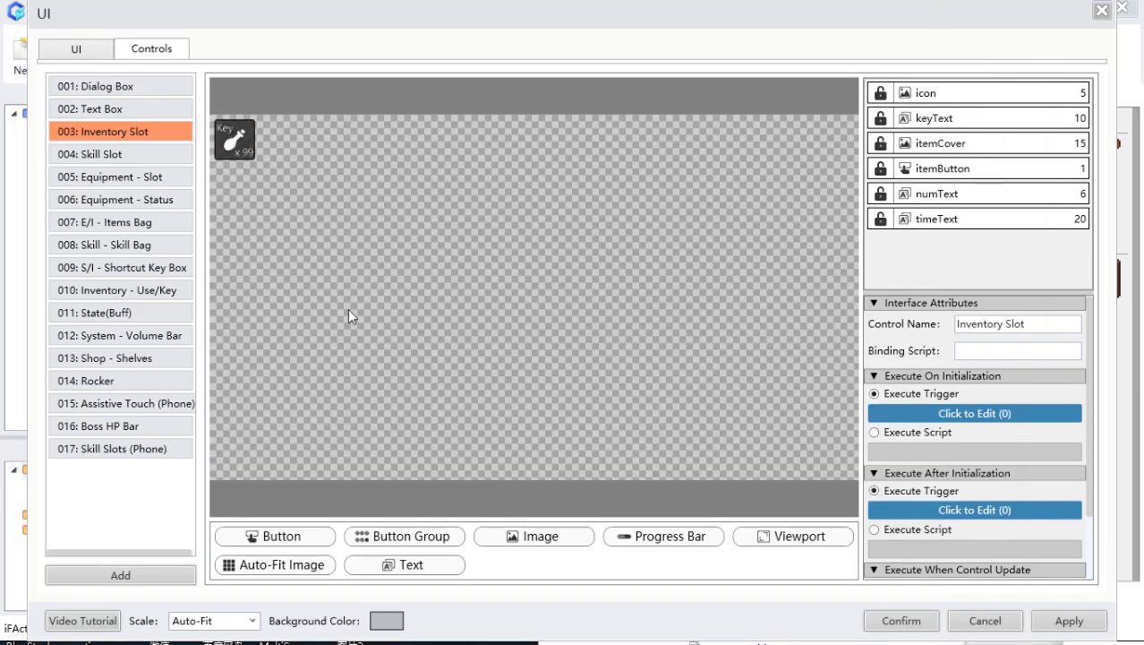
Step: Add a new interface to the UI list and name it Mission
{"action": "left_click", "coordinate": [78, 51]}
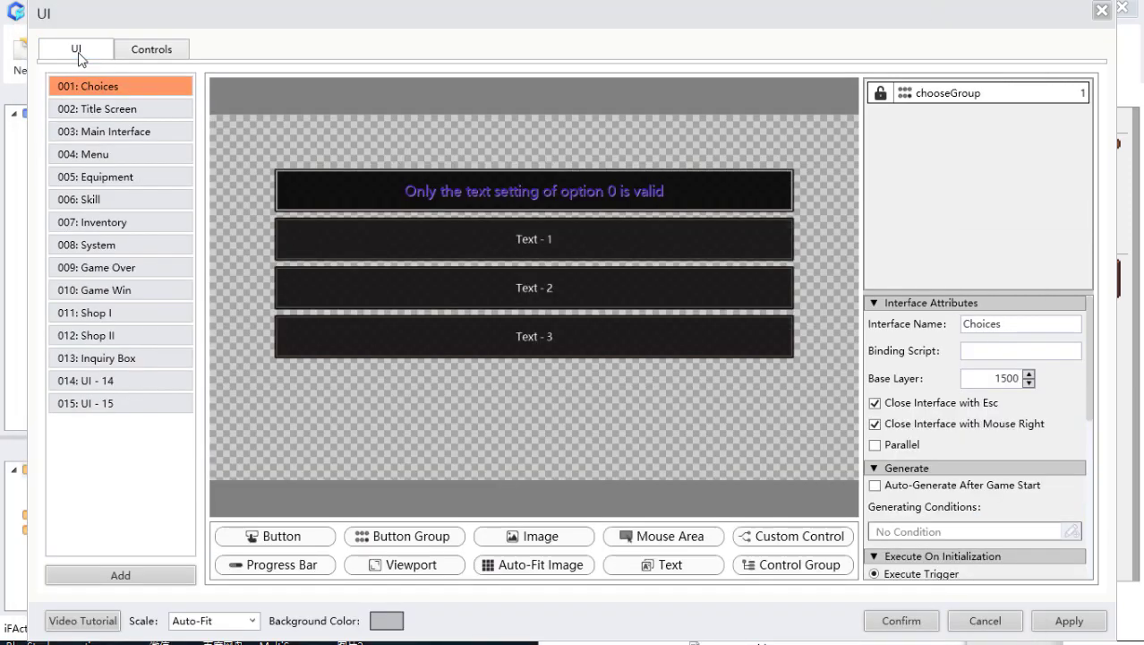
{"action": "left_click", "coordinate": [143, 574]}
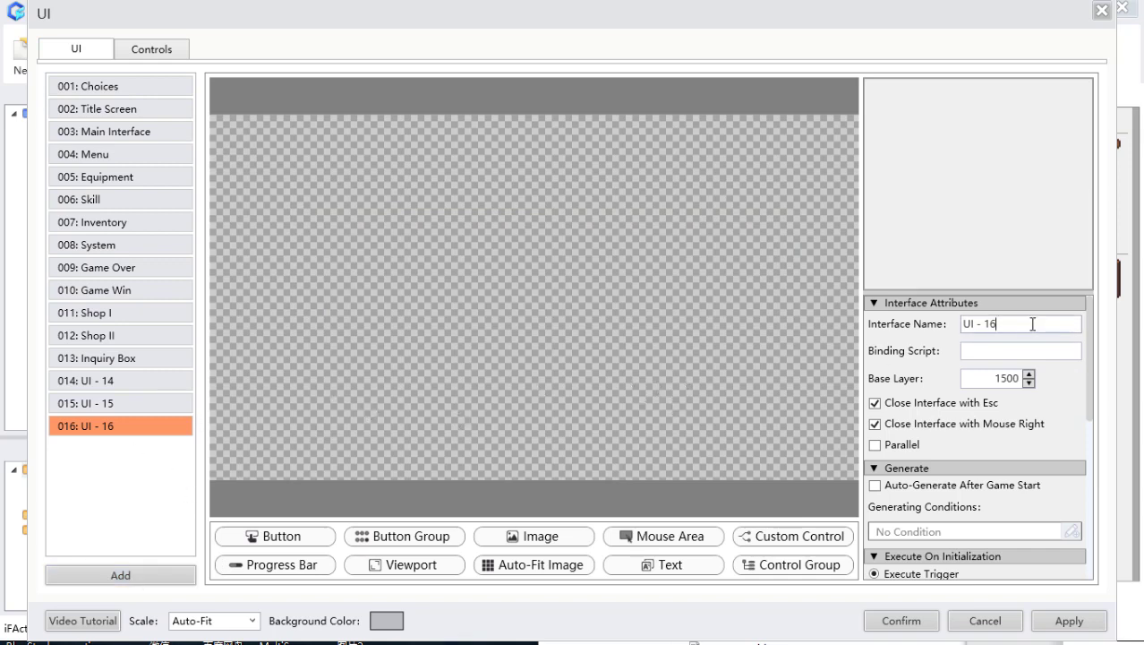
{"action": "left_click_drag", "start_coordinate": [997, 324], "coordinate": [922, 329]}
{"action": "type", "text": "M"}
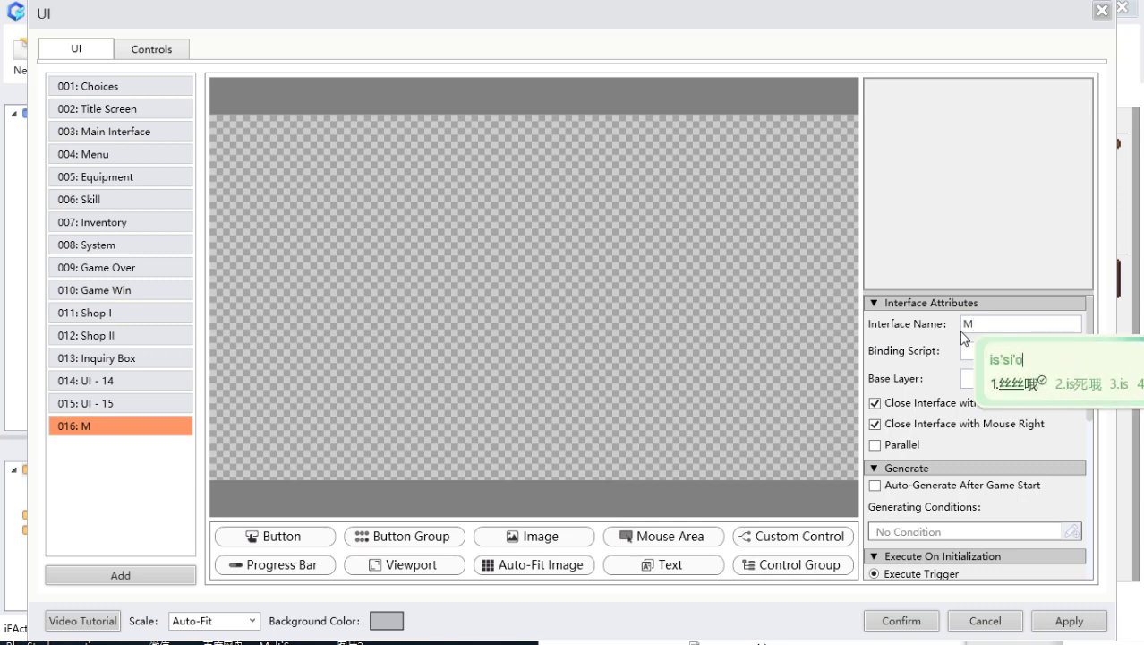
{"action": "type", "text": "ission"}
{"action": "key", "text": "Return"}
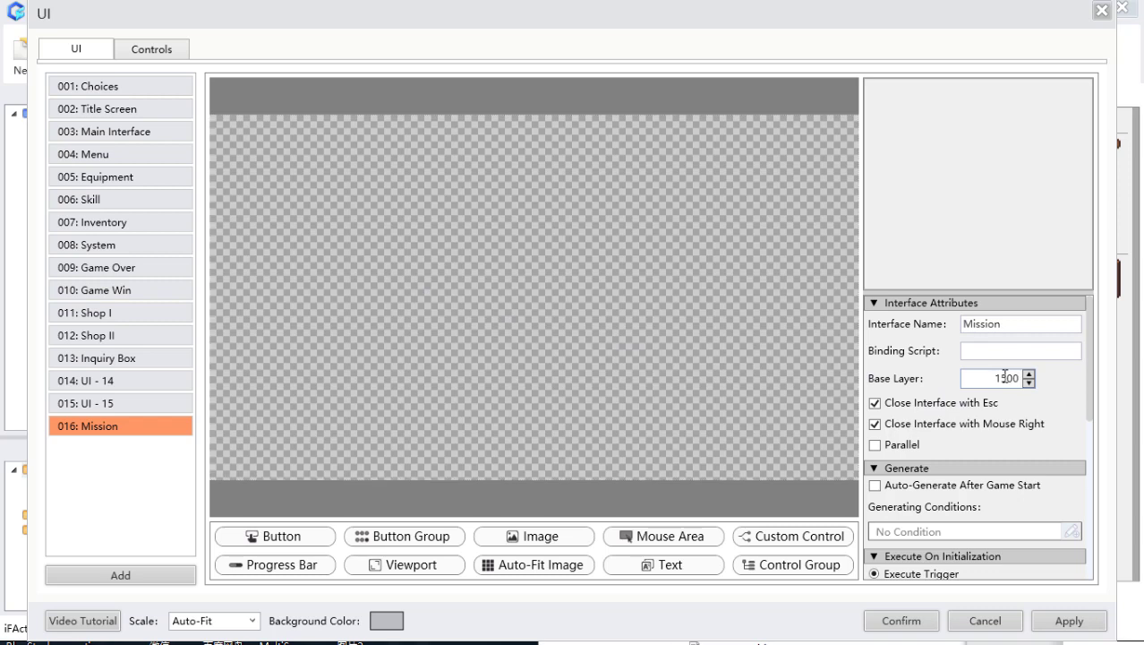
Step: Set the Mission interface's base layer to 1400 and disable closing it with Esc and with the right mouse button
{"action": "left_click_drag", "start_coordinate": [1001, 377], "coordinate": [1007, 384]}
{"action": "type", "text": "4"}
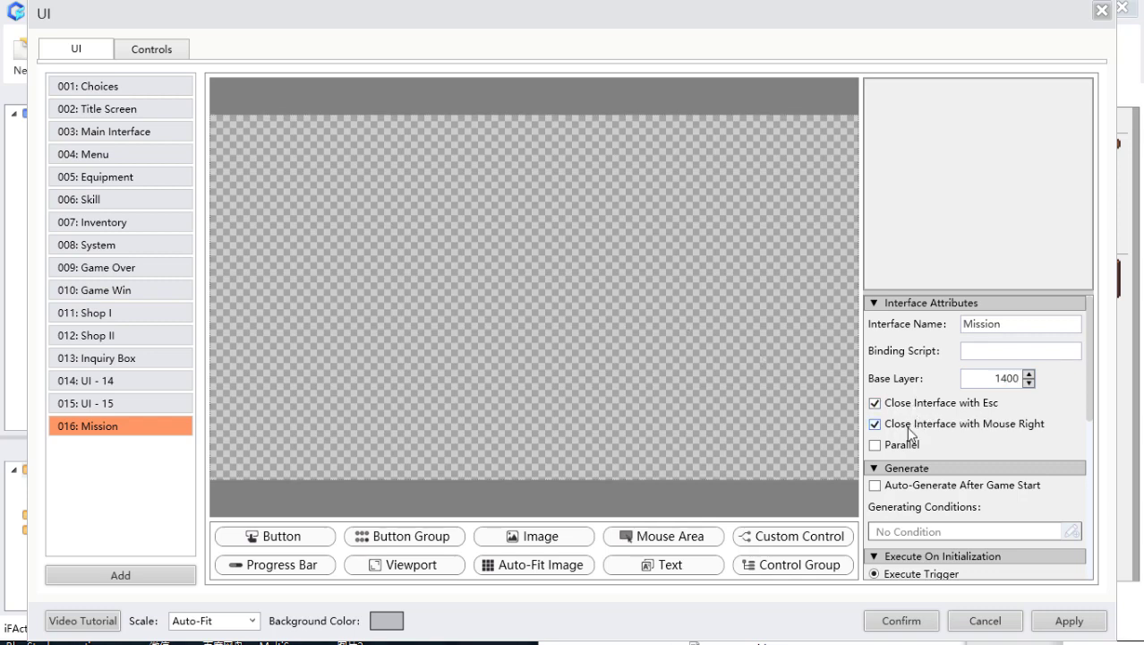
{"action": "left_click", "coordinate": [875, 403]}
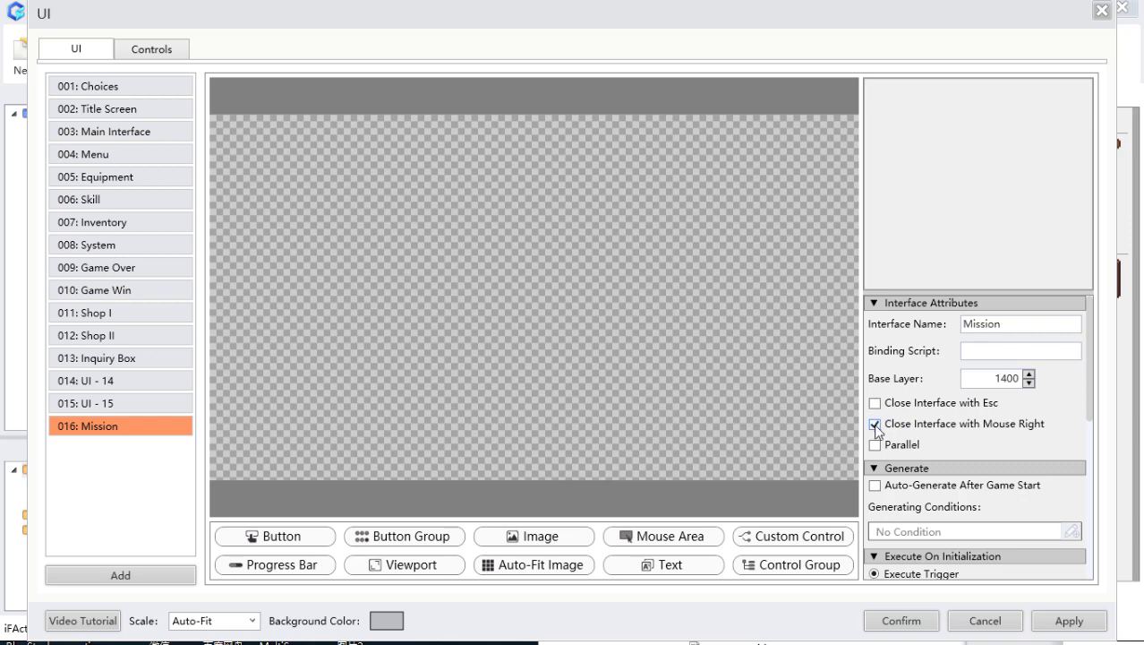
{"action": "left_click", "coordinate": [875, 425]}
Step: Place an auto-fit image using button-item_1.png in the upper-left area of the Mission interface's canvas
{"action": "left_click_drag", "start_coordinate": [562, 573], "coordinate": [326, 240]}
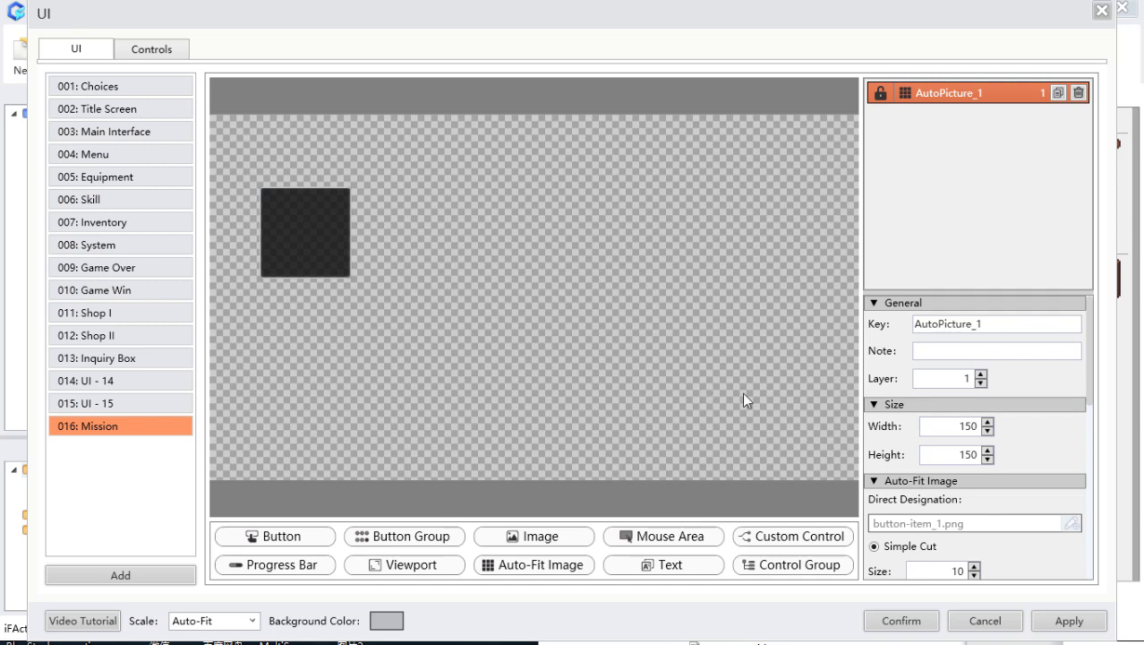
{"action": "scroll", "coordinate": [1009, 486], "scroll_direction": "down", "scroll_amount": 2}
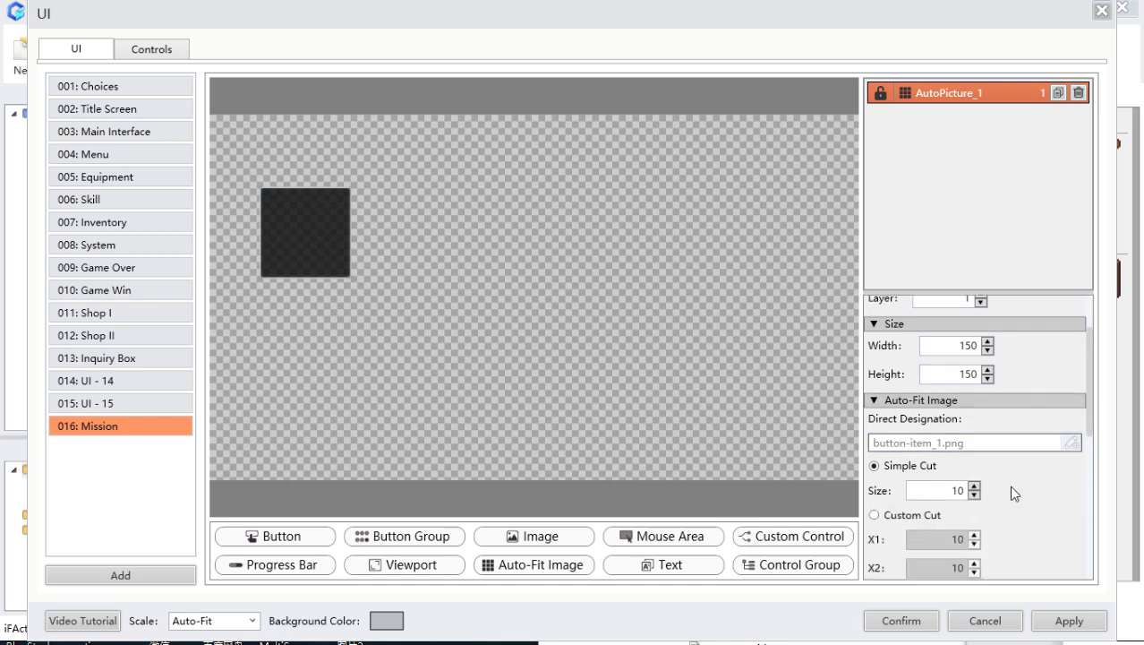
{"action": "scroll", "coordinate": [996, 456], "scroll_direction": "up", "scroll_amount": 2}
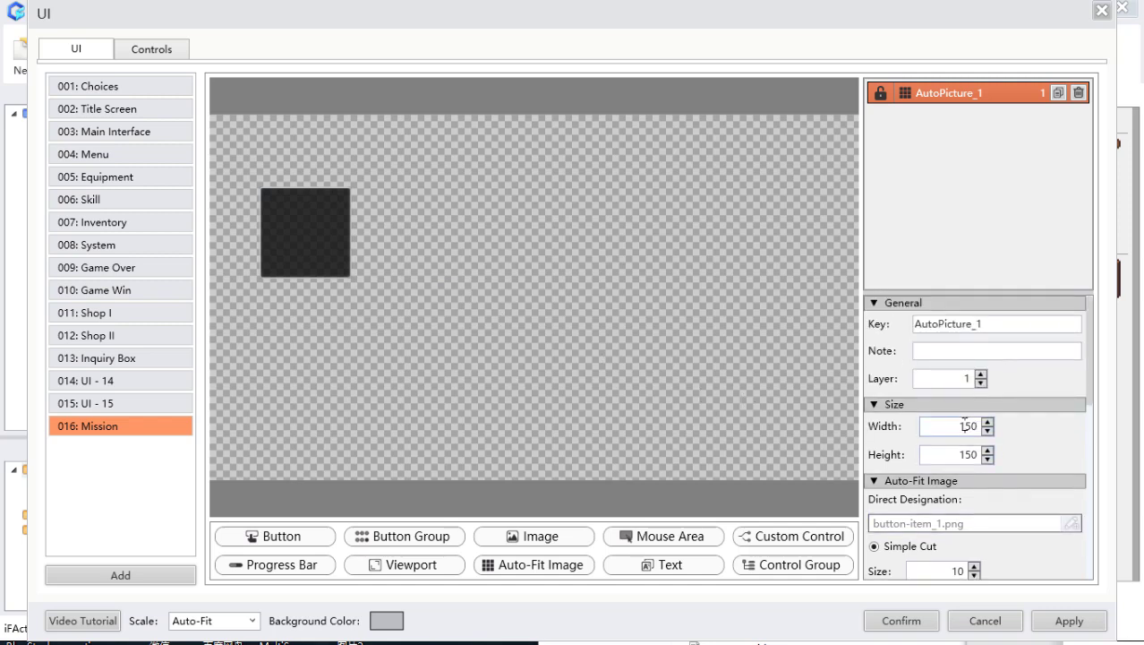
Step: Set both the width and height of the auto-fit image to 250
{"action": "left_click_drag", "start_coordinate": [965, 426], "coordinate": [958, 422]}
{"action": "type", "text": "2"}
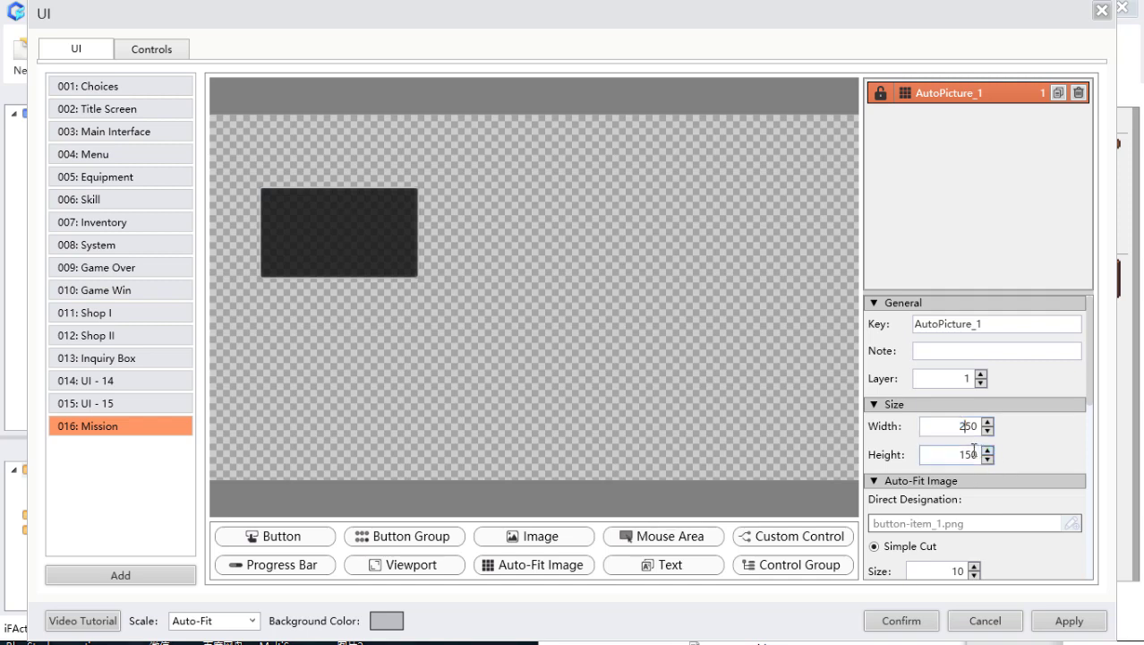
{"action": "left_click_drag", "start_coordinate": [965, 453], "coordinate": [958, 452]}
{"action": "type", "text": "2"}
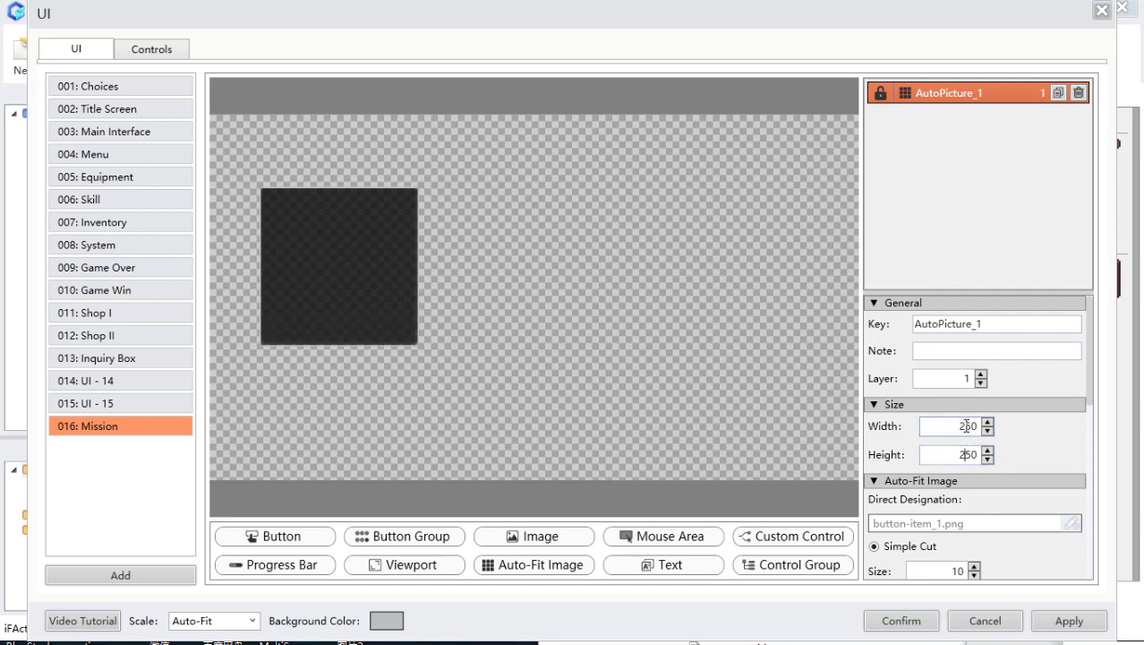
Step: Widen the auto-fit image to 306 and move it slightly up and left on the canvas
{"action": "double_click", "coordinate": [965, 424]}
{"action": "left_click", "coordinate": [960, 424]}
{"action": "left_click", "coordinate": [987, 422]}
{"action": "double_click", "coordinate": [967, 426]}
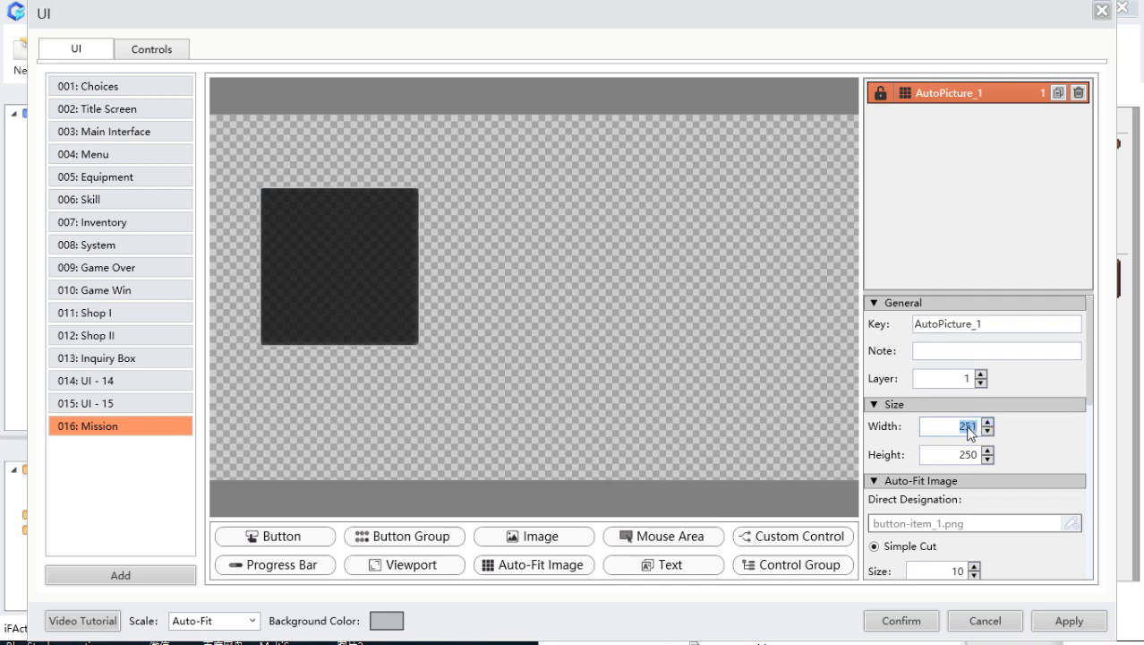
{"action": "left_click", "coordinate": [967, 425]}
{"action": "double_click", "coordinate": [967, 426]}
{"action": "left_click", "coordinate": [961, 427]}
{"action": "left_click", "coordinate": [989, 424]}
{"action": "left_click_drag", "start_coordinate": [989, 423], "coordinate": [989, 423]}
{"action": "left_click_drag", "start_coordinate": [397, 291], "coordinate": [382, 270]}
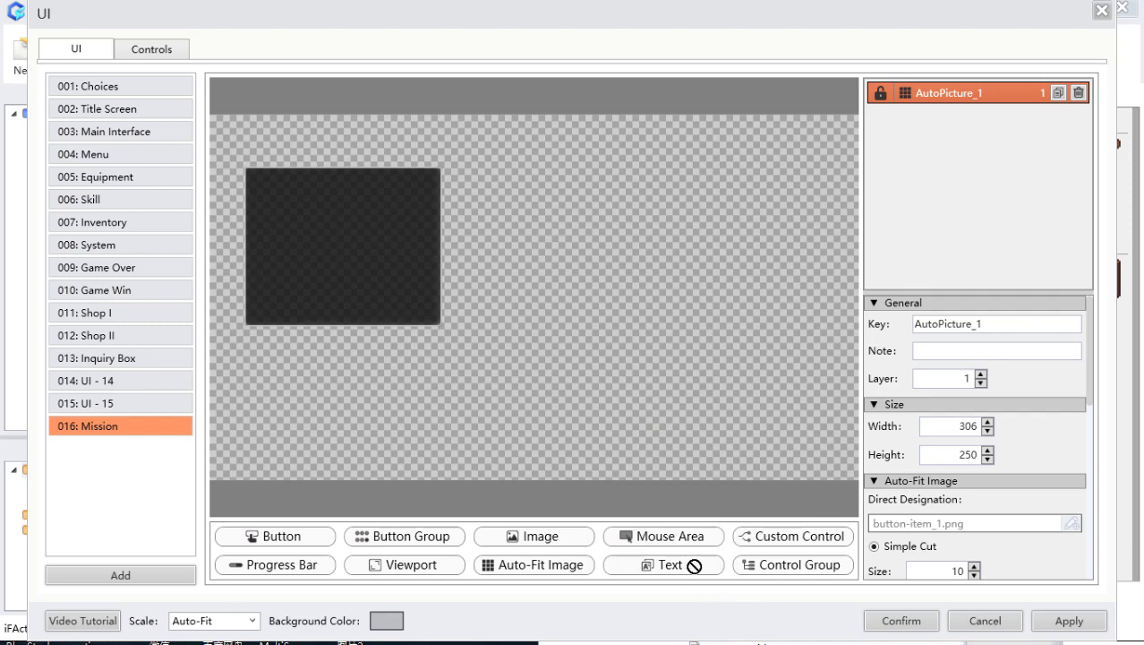
Step: Add a text element in the upper-left part of the dark box and set its coordinate reference to AutoPicture_1
{"action": "left_click_drag", "start_coordinate": [283, 189], "coordinate": [281, 193]}
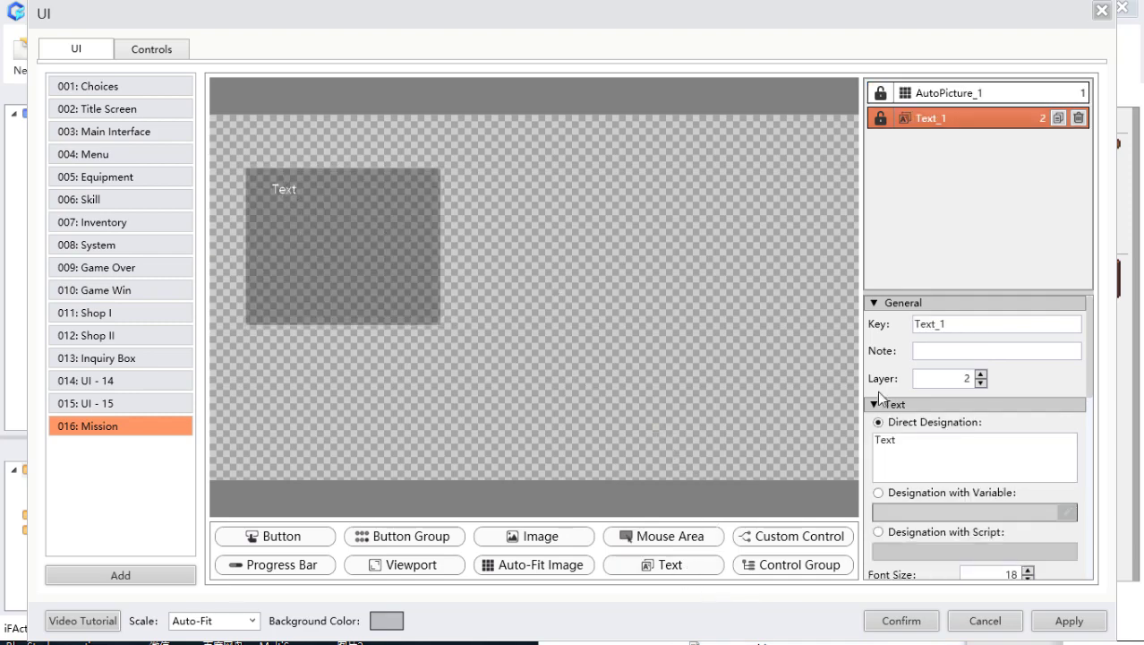
{"action": "scroll", "coordinate": [1010, 489], "scroll_direction": "down", "scroll_amount": 1}
{"action": "scroll", "coordinate": [1010, 489], "scroll_direction": "down", "scroll_amount": 4}
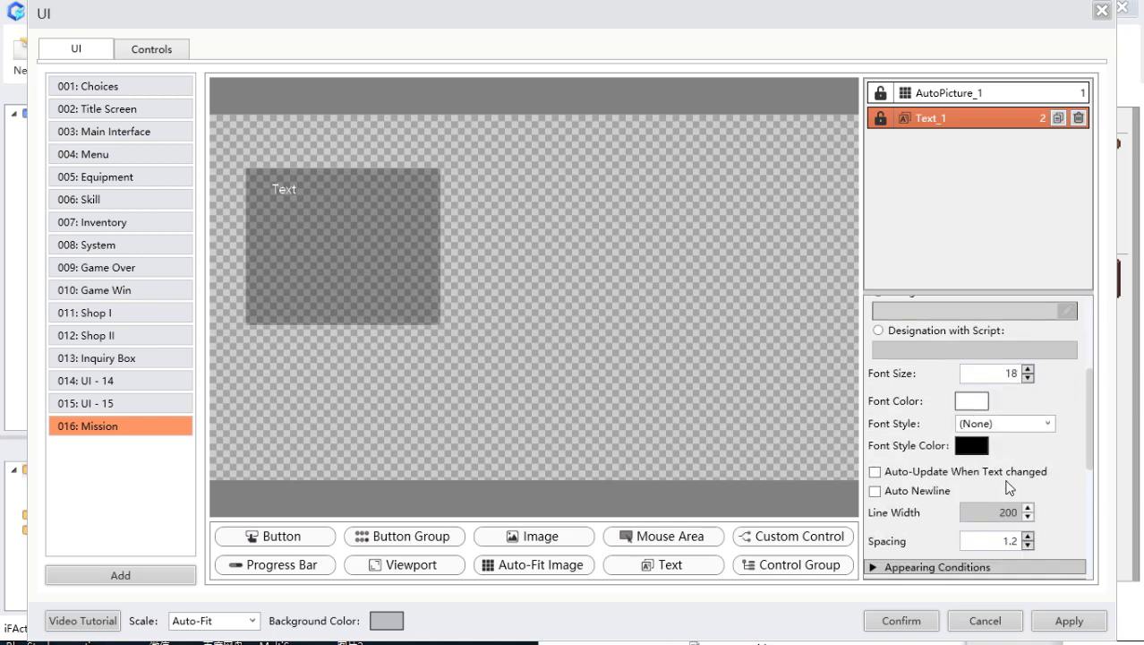
{"action": "scroll", "coordinate": [1010, 489], "scroll_direction": "down", "scroll_amount": 4}
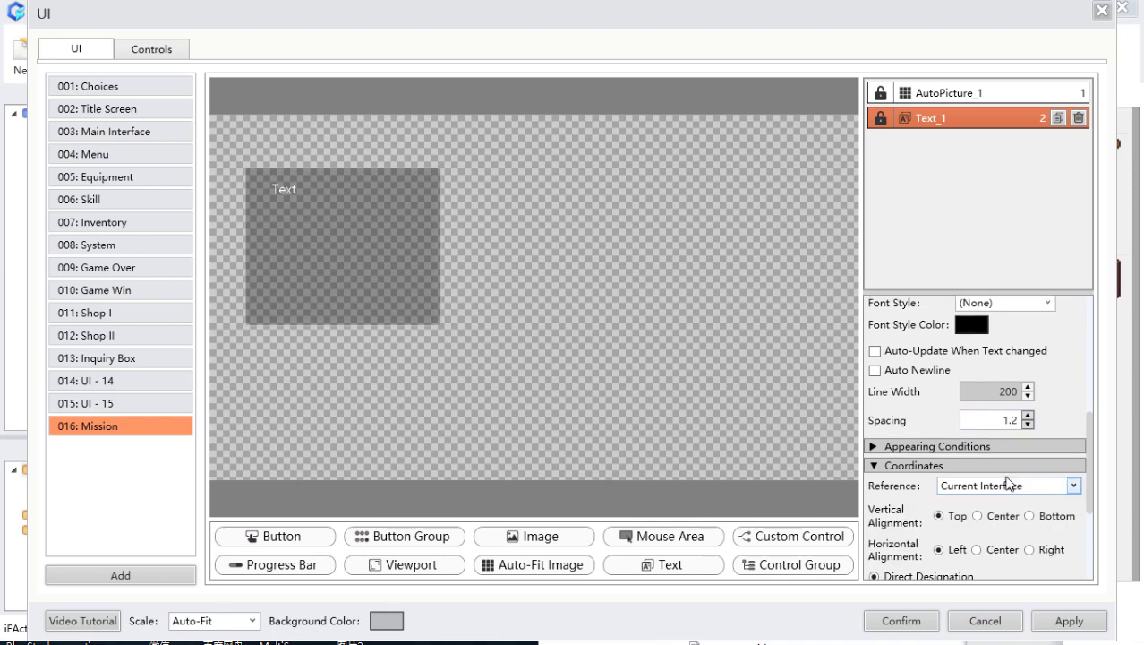
{"action": "scroll", "coordinate": [1010, 482], "scroll_direction": "down", "scroll_amount": 1}
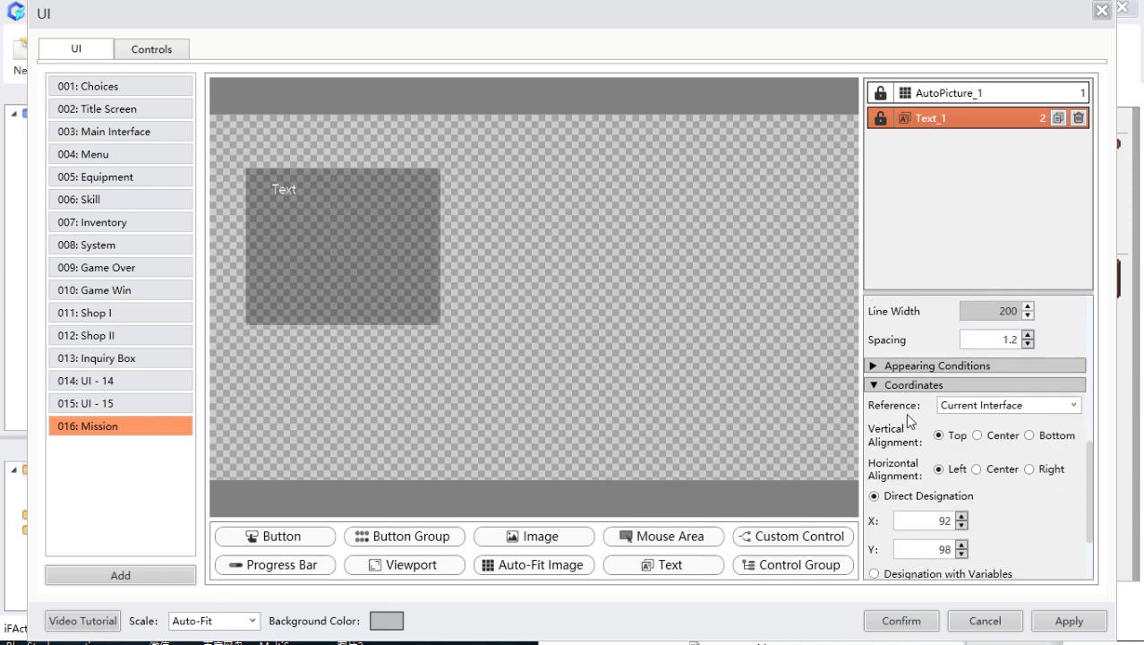
{"action": "left_click", "coordinate": [1062, 410]}
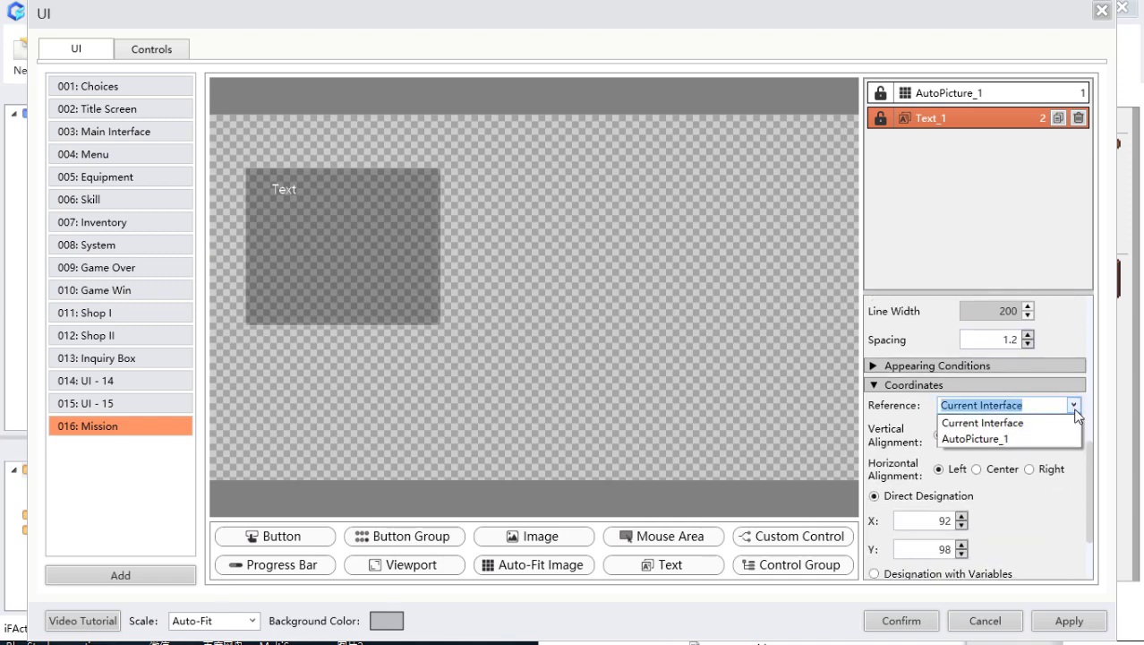
{"action": "left_click", "coordinate": [985, 438]}
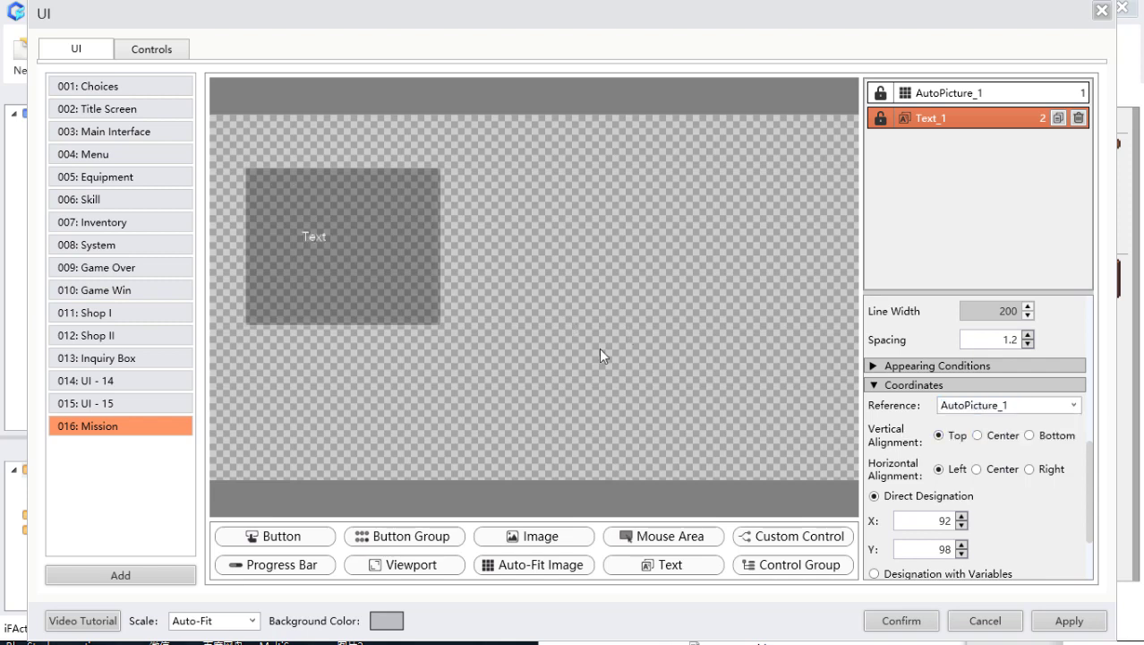
Step: Move the dark background box up to about Y 37 and set its X coordinate to 0
{"action": "mouse_move", "coordinate": [352, 269]}
{"action": "left_mouse_down"}
{"action": "mouse_move", "coordinate": [376, 291]}
{"action": "mouse_move", "coordinate": [440, 306]}
{"action": "mouse_move", "coordinate": [373, 281]}
{"action": "mouse_move", "coordinate": [360, 256]}
{"action": "mouse_move", "coordinate": [372, 254]}
{"action": "mouse_move", "coordinate": [357, 255]}
{"action": "left_mouse_up"}
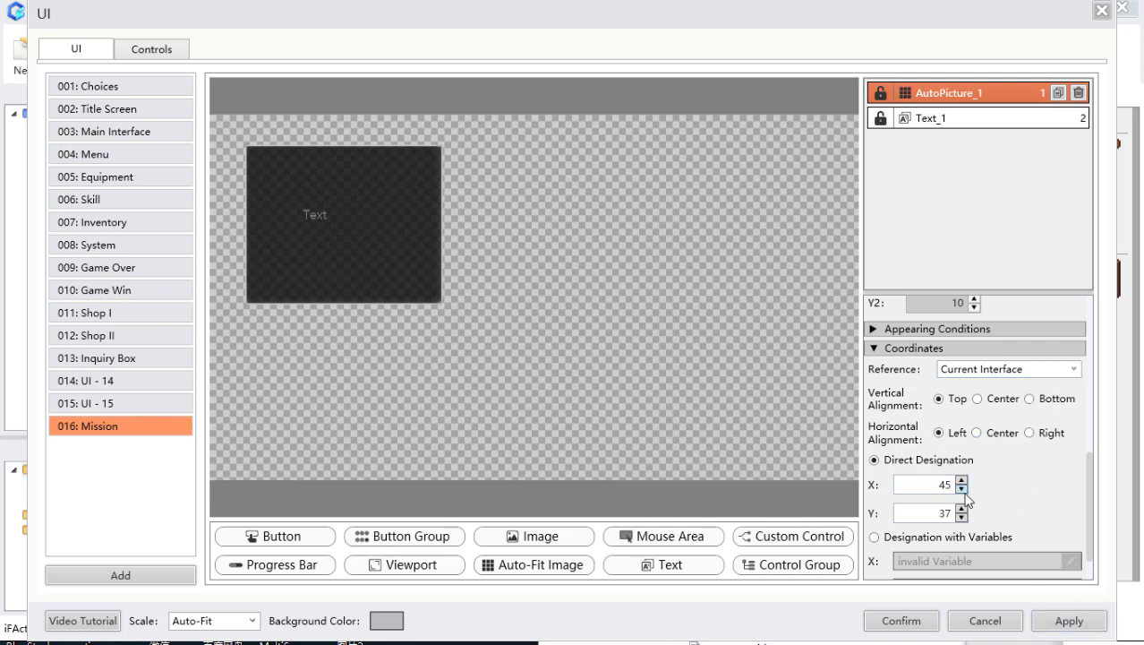
{"action": "double_click", "coordinate": [938, 484]}
{"action": "type", "text": "0"}
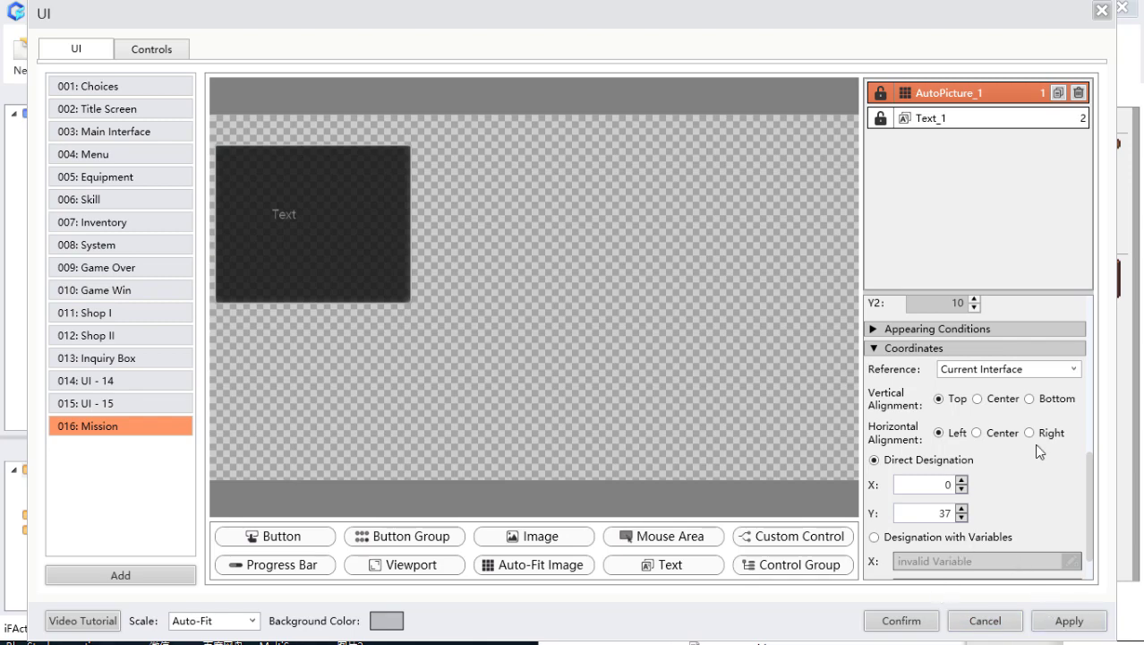
Step: Set Text_1's X and Y to 0, and reposition it inside the box's upper-left corner at about X 31, Y 23
{"action": "left_click", "coordinate": [945, 120]}
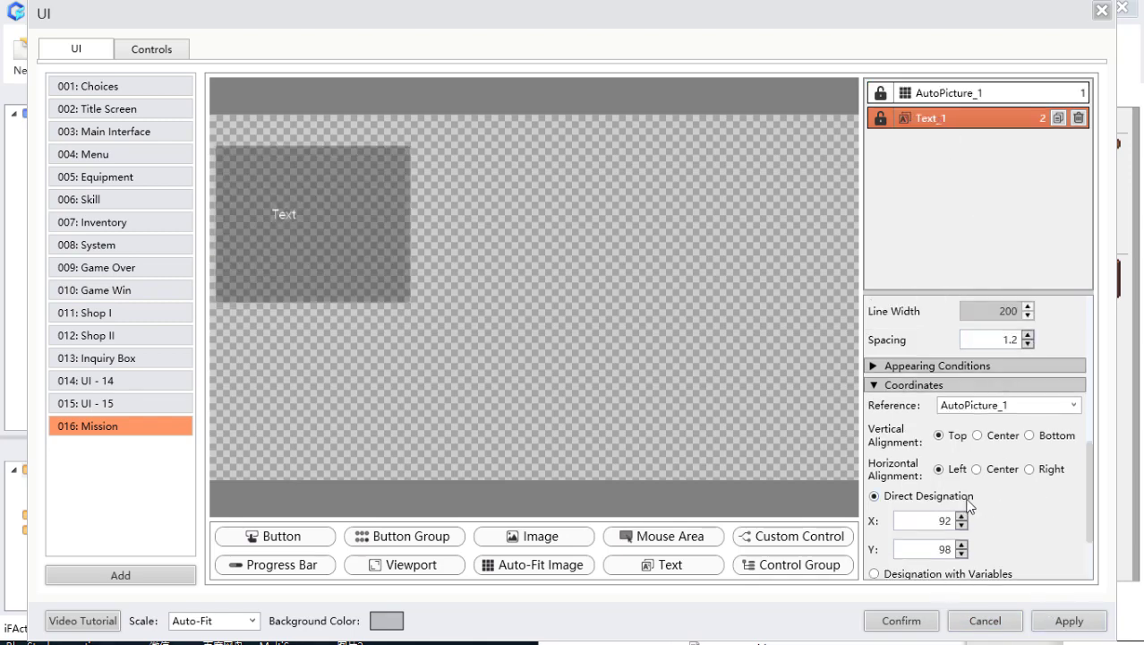
{"action": "double_click", "coordinate": [939, 517]}
{"action": "type", "text": "0"}
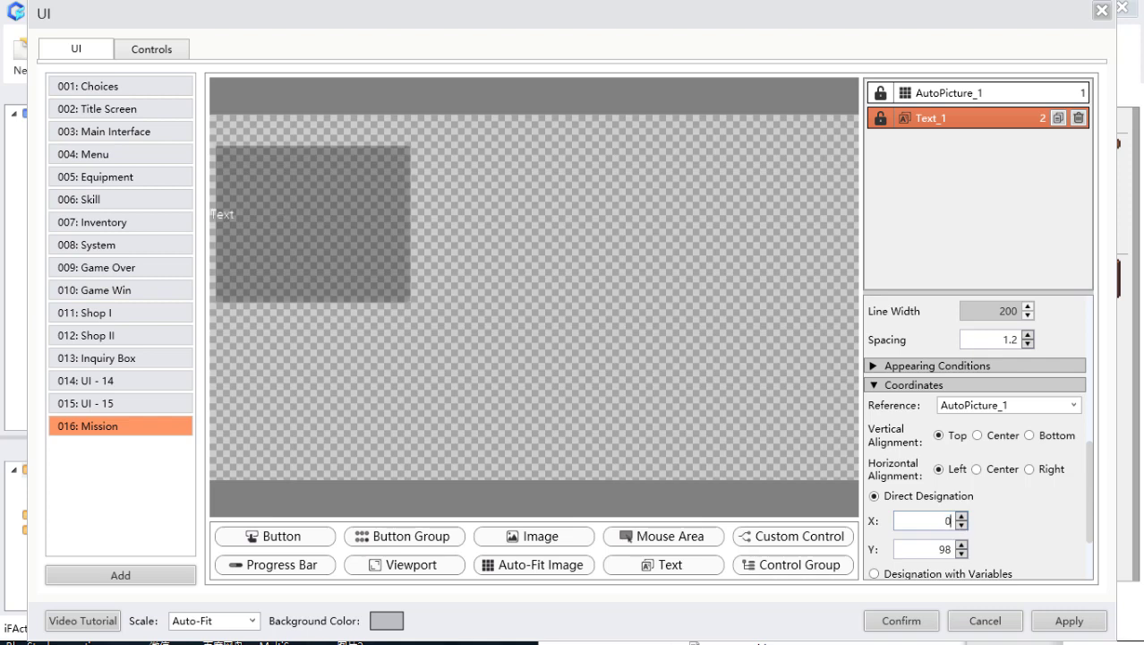
{"action": "double_click", "coordinate": [947, 549]}
{"action": "type", "text": "0"}
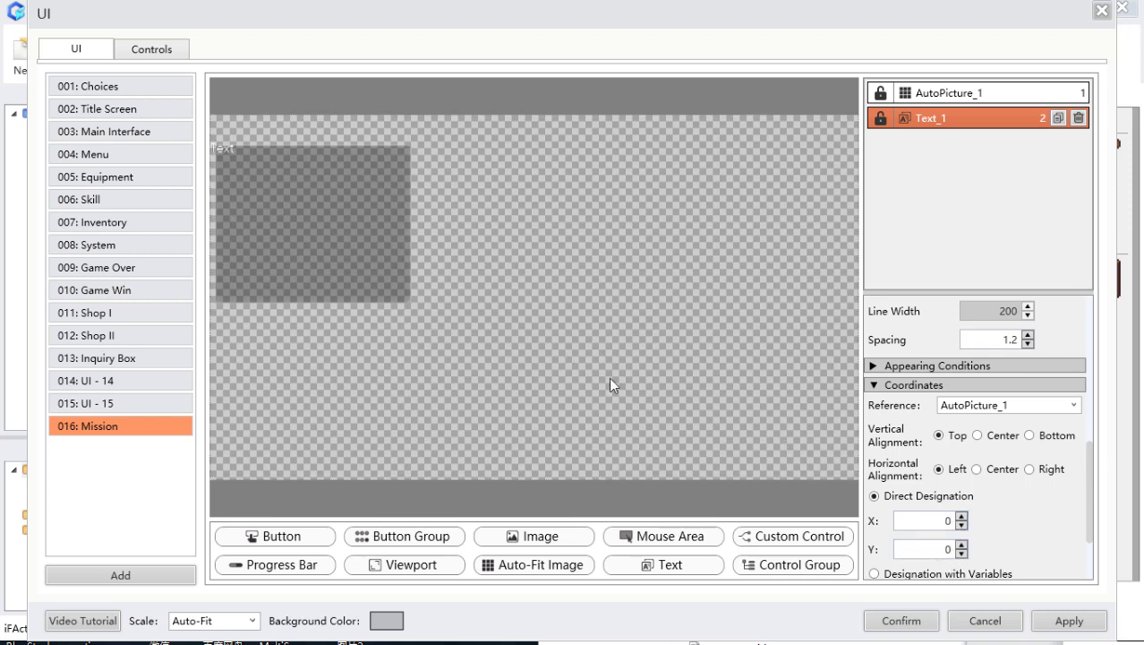
{"action": "left_click_drag", "start_coordinate": [231, 149], "coordinate": [246, 164]}
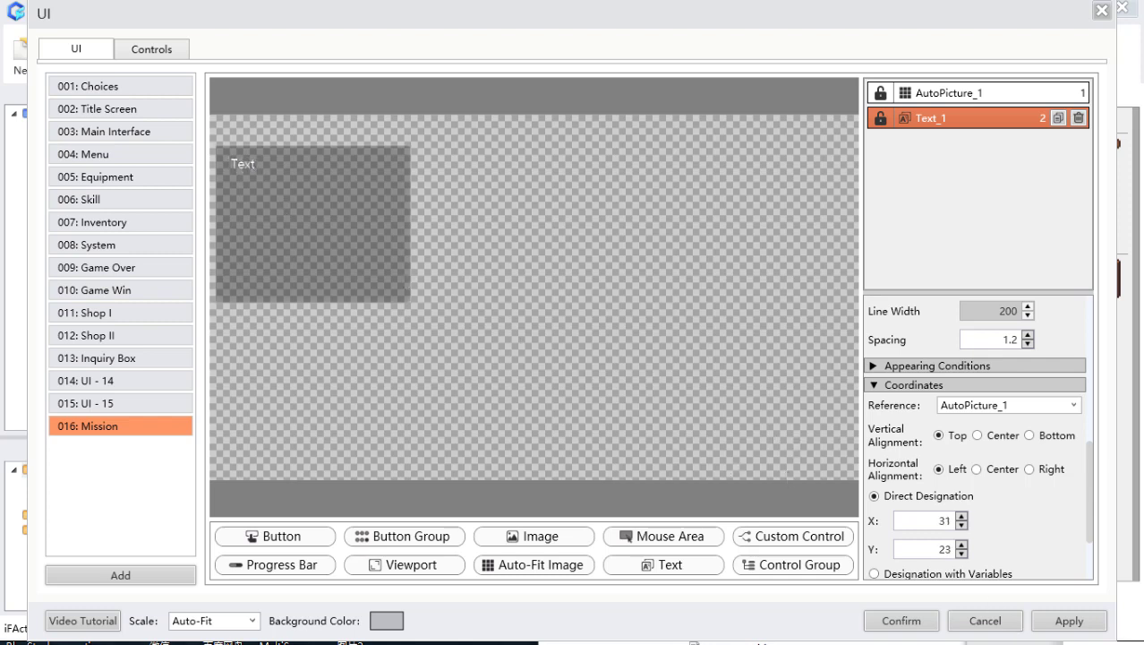
Step: Increase the font size of Text_1 to 25
{"action": "scroll", "coordinate": [978, 519], "scroll_direction": "up", "scroll_amount": 6}
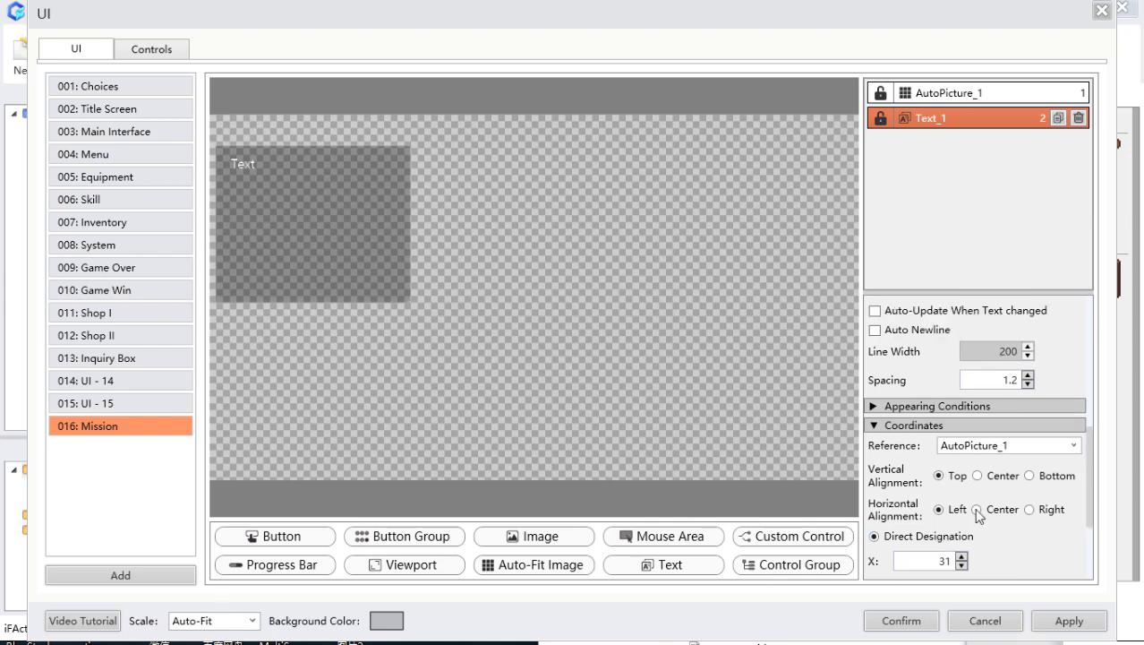
{"action": "scroll", "coordinate": [982, 522], "scroll_direction": "down", "scroll_amount": 2}
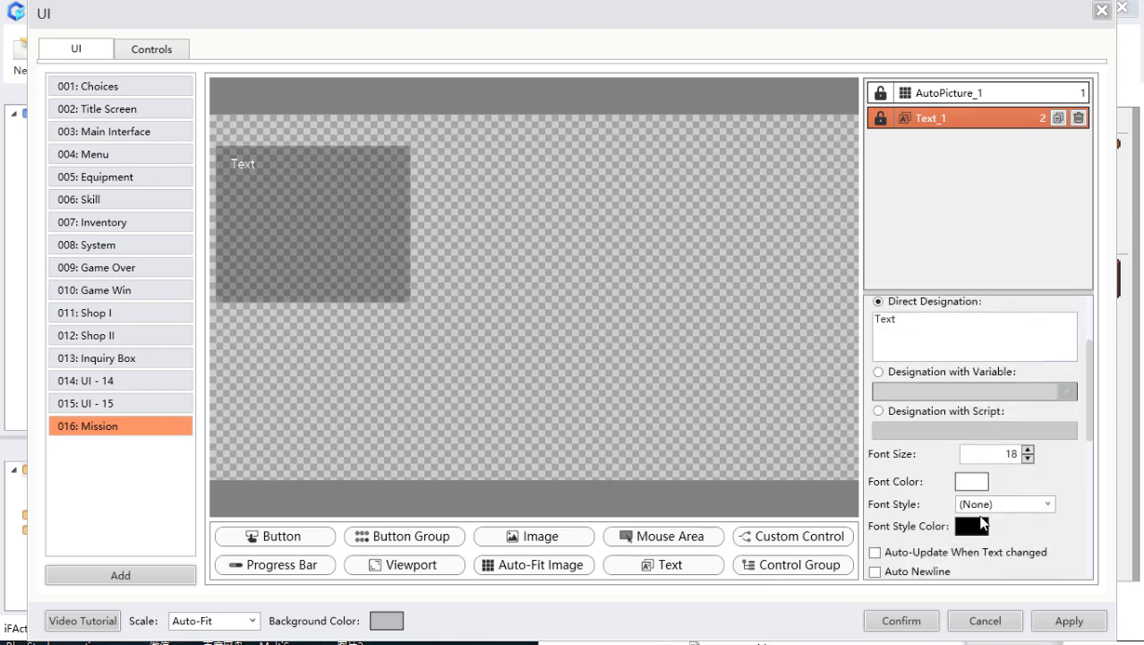
{"action": "left_click", "coordinate": [1027, 450]}
{"action": "left_click", "coordinate": [1028, 449]}
{"action": "left_click", "coordinate": [1028, 449]}
{"action": "left_click", "coordinate": [1028, 449]}
{"action": "left_click", "coordinate": [1027, 449]}
{"action": "left_click", "coordinate": [1028, 449]}
Step: Make Text_1 display a variable, and turn variable 001 into a String variable named "name"
{"action": "left_click", "coordinate": [928, 380]}
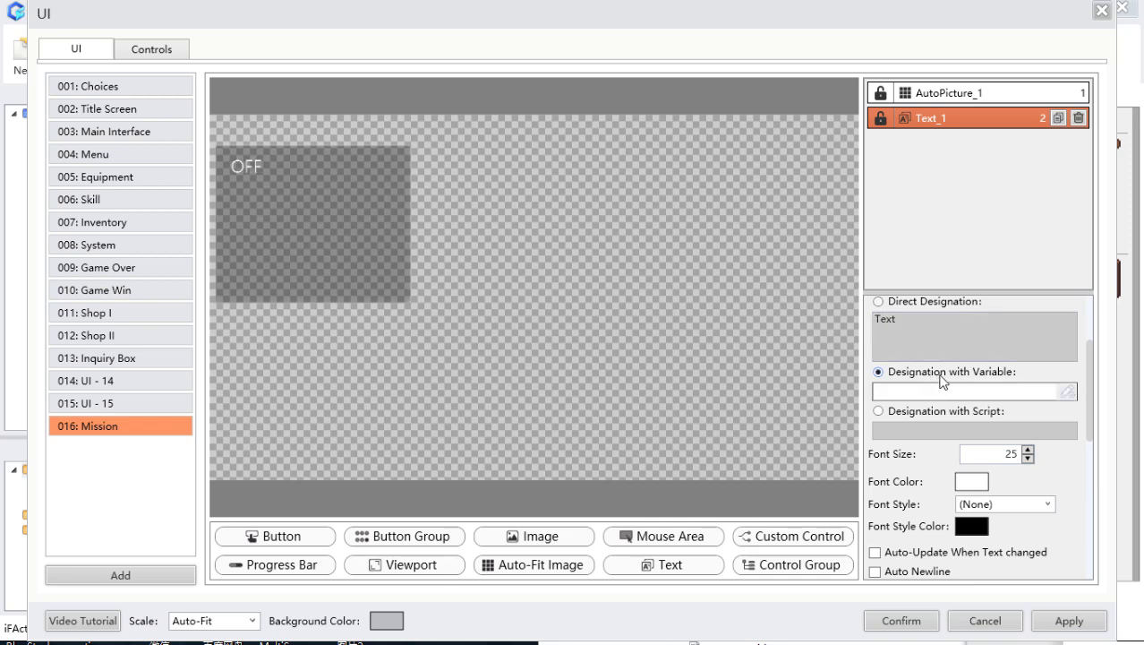
{"action": "left_click", "coordinate": [1065, 392]}
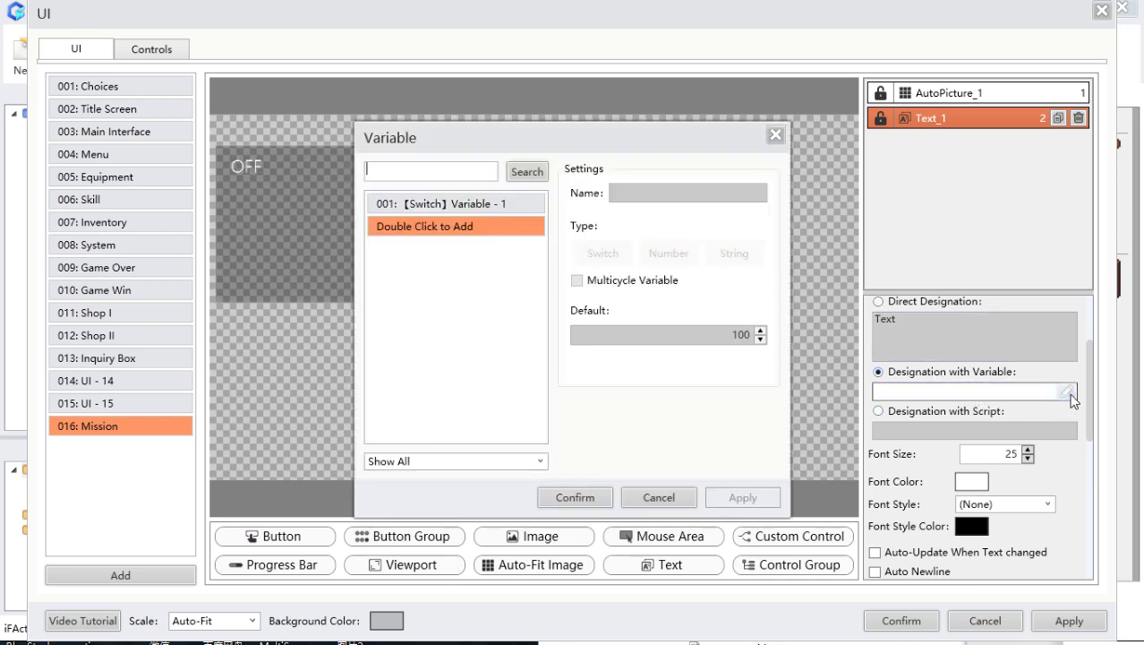
{"action": "left_click", "coordinate": [469, 206]}
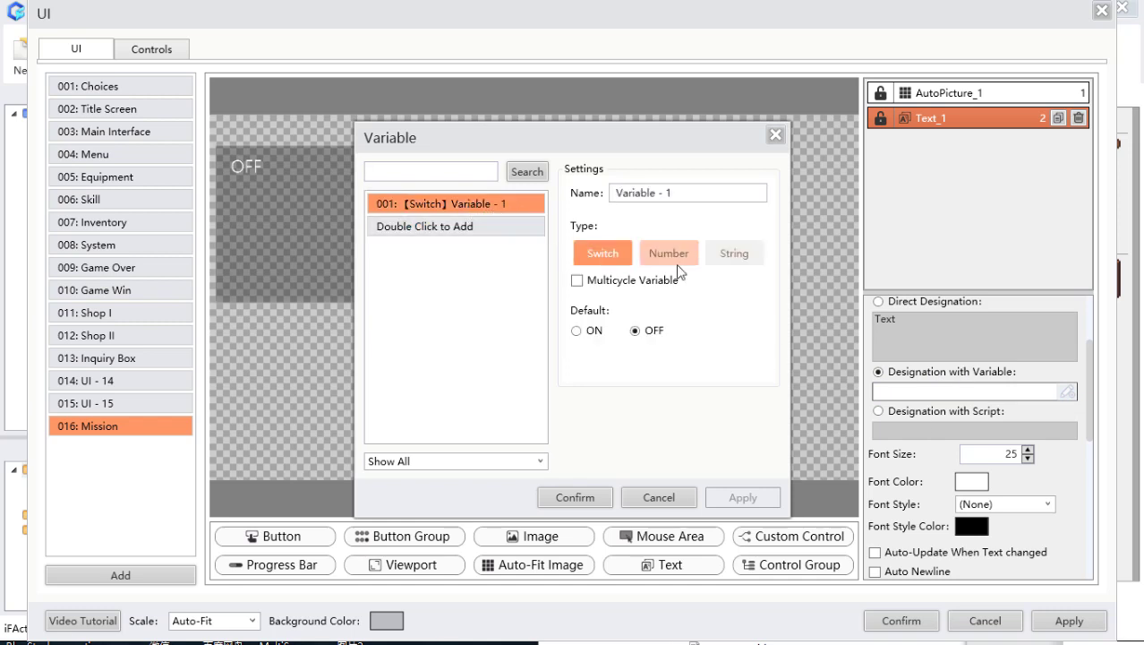
{"action": "left_click", "coordinate": [735, 256]}
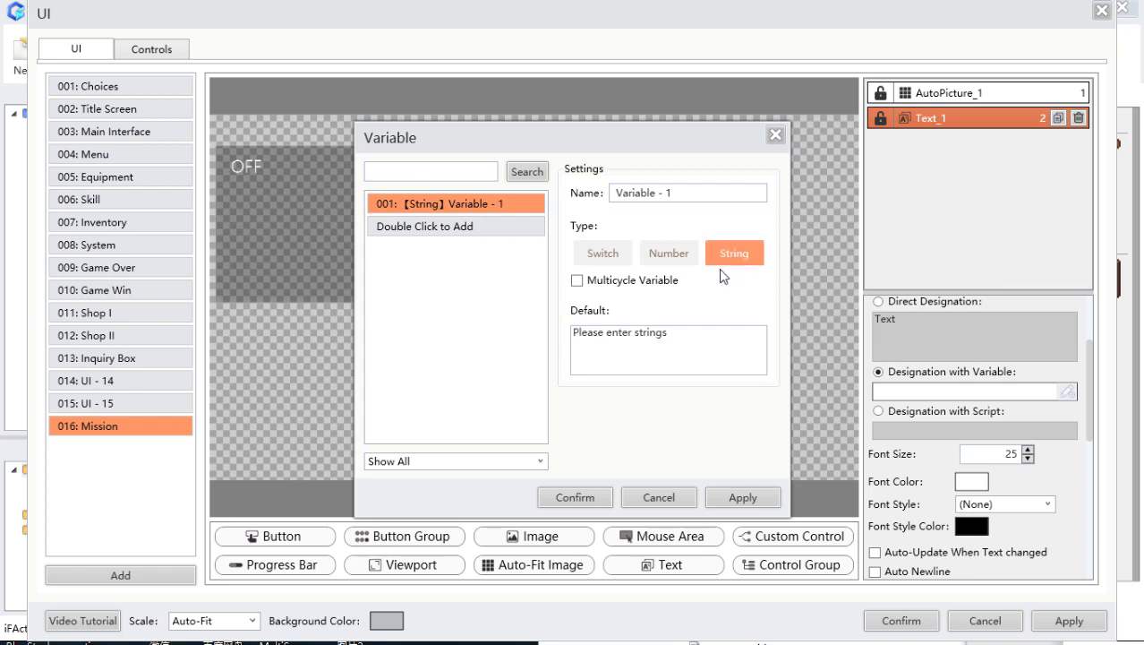
{"action": "left_click", "coordinate": [677, 193]}
{"action": "left_click_drag", "start_coordinate": [676, 193], "coordinate": [624, 201]}
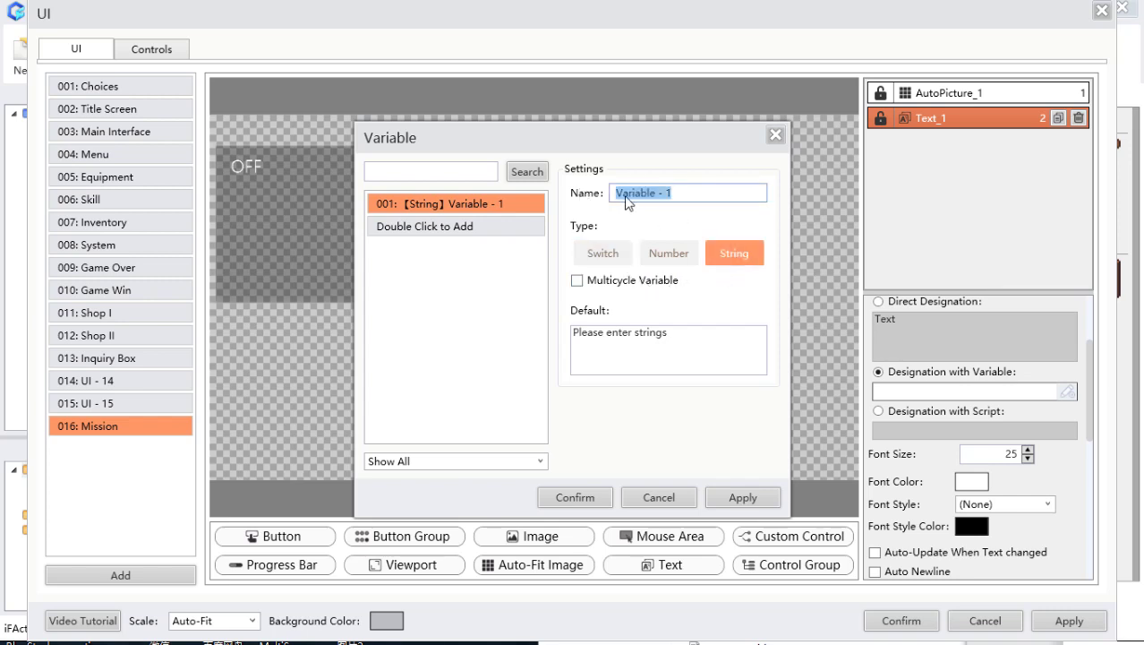
{"action": "type", "text": "name"}
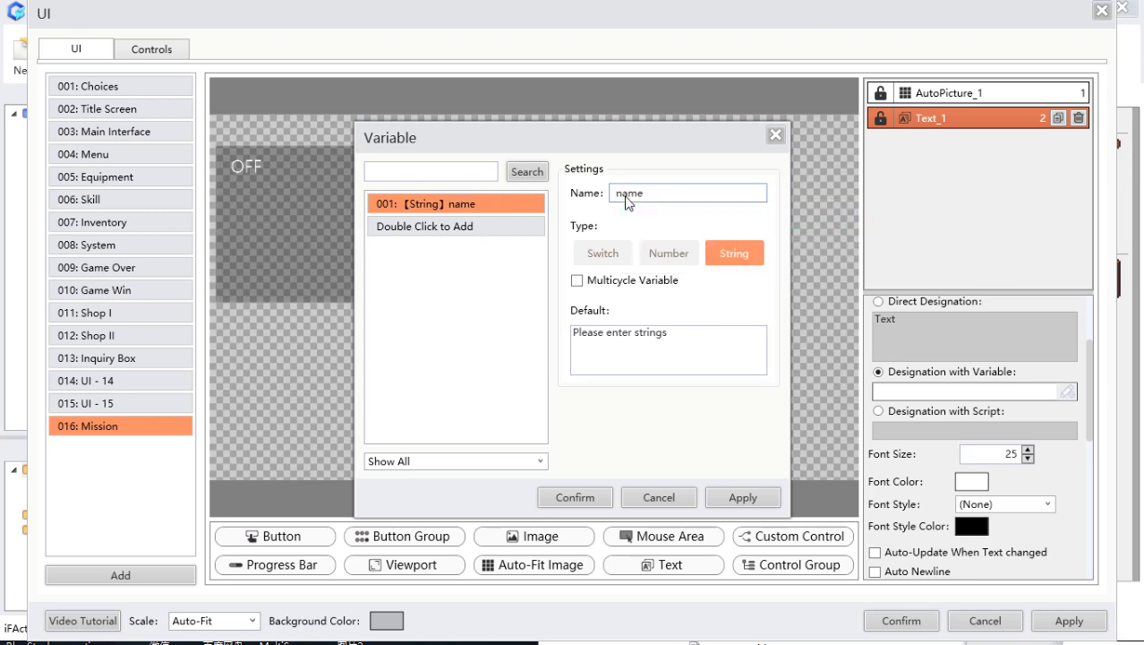
Step: Set the string variable's default value to "mission name" and assign the variable to the text element
{"action": "left_click_drag", "start_coordinate": [679, 335], "coordinate": [565, 340]}
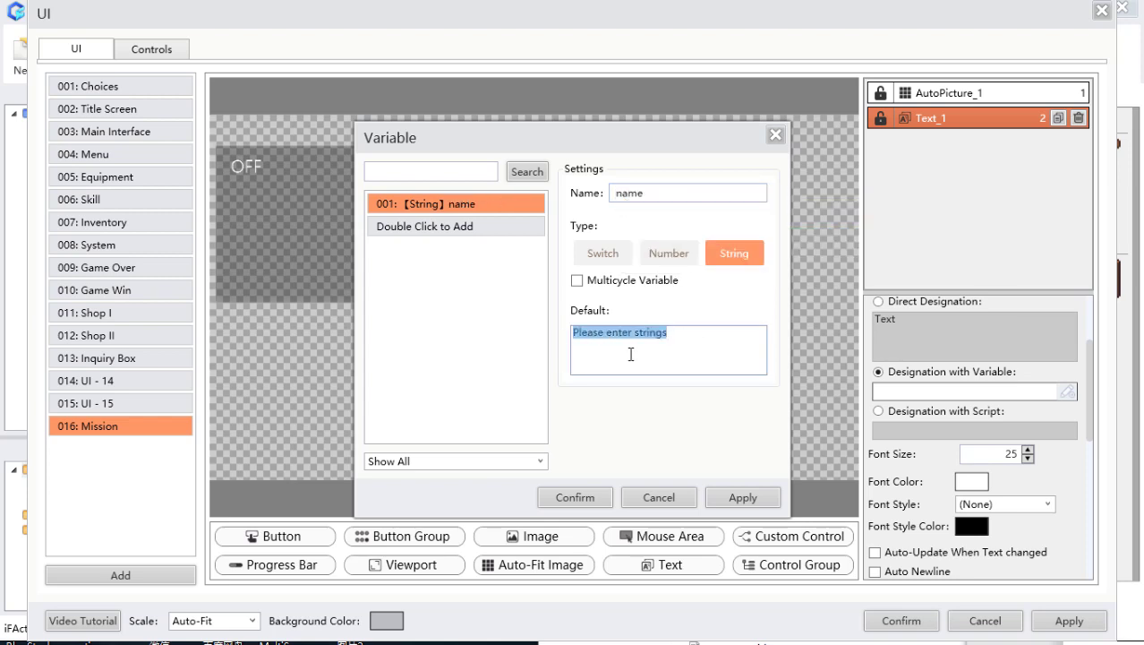
{"action": "type", "text": "ml"}
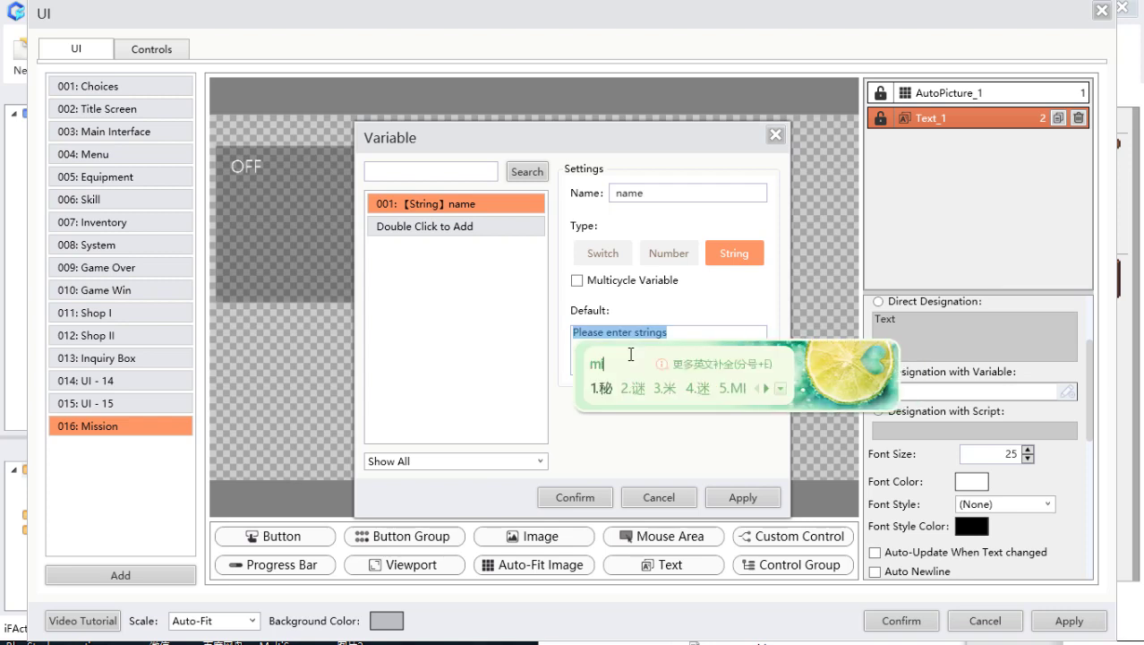
{"action": "type", "text": "ssion"}
{"action": "key", "text": "space"}
{"action": "type", "text": "nm"}
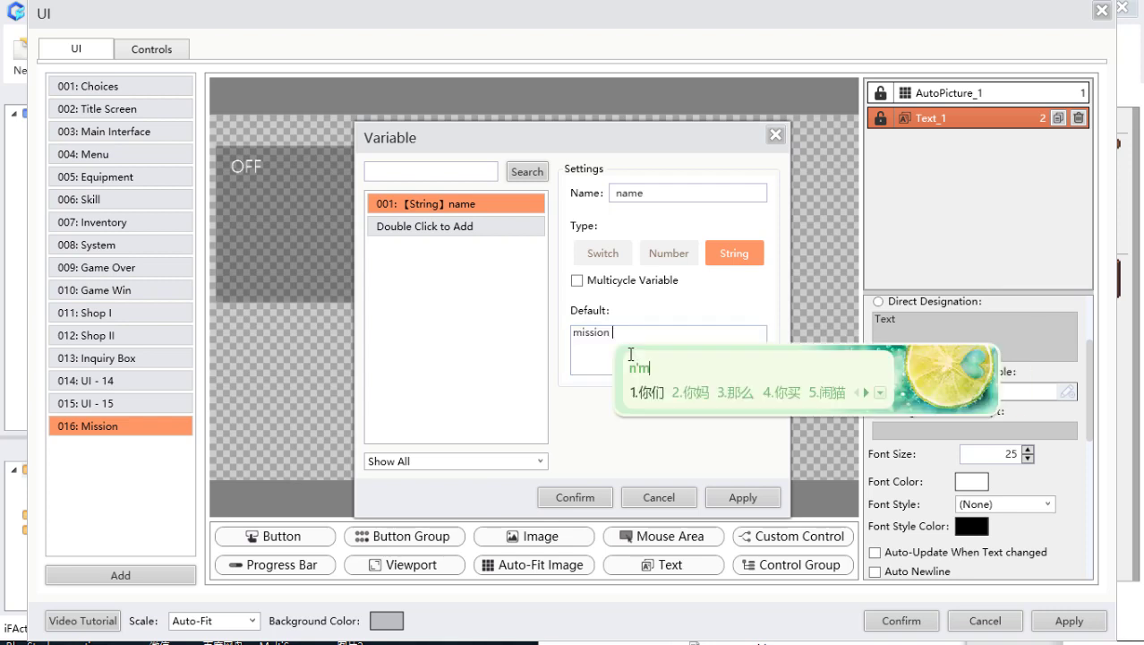
{"action": "key", "text": "BackSpace"}
{"action": "type", "text": "ame"}
{"action": "key", "text": "space"}
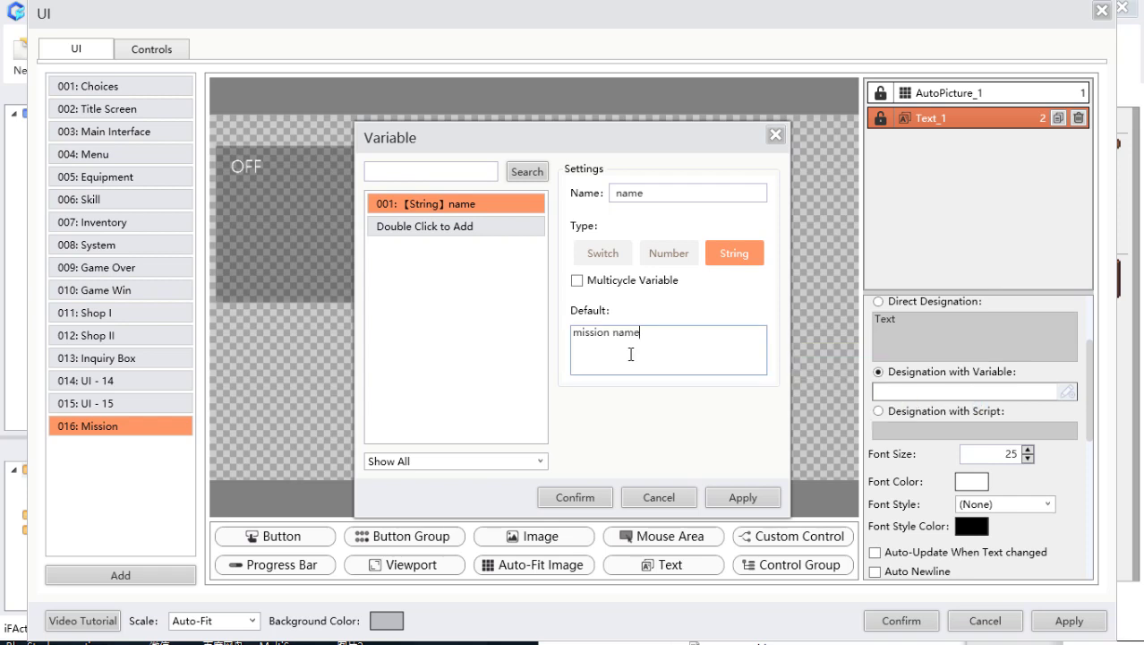
{"action": "left_click", "coordinate": [582, 500]}
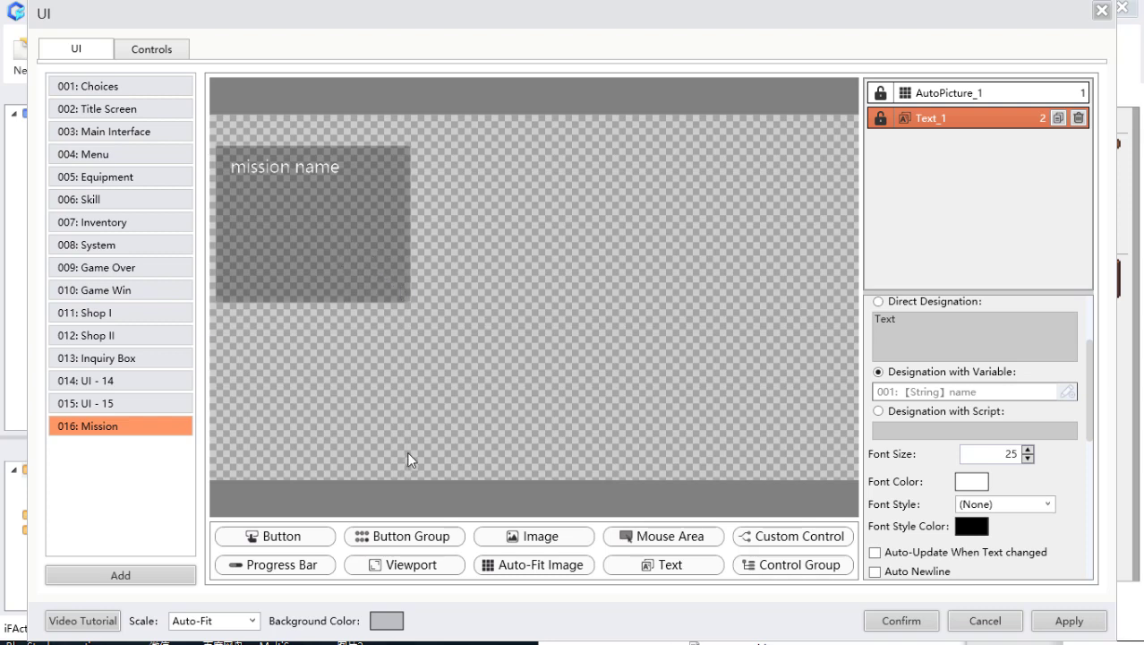
Step: Add a viewport over the dark box, just below the mission name text
{"action": "left_click", "coordinate": [450, 535]}
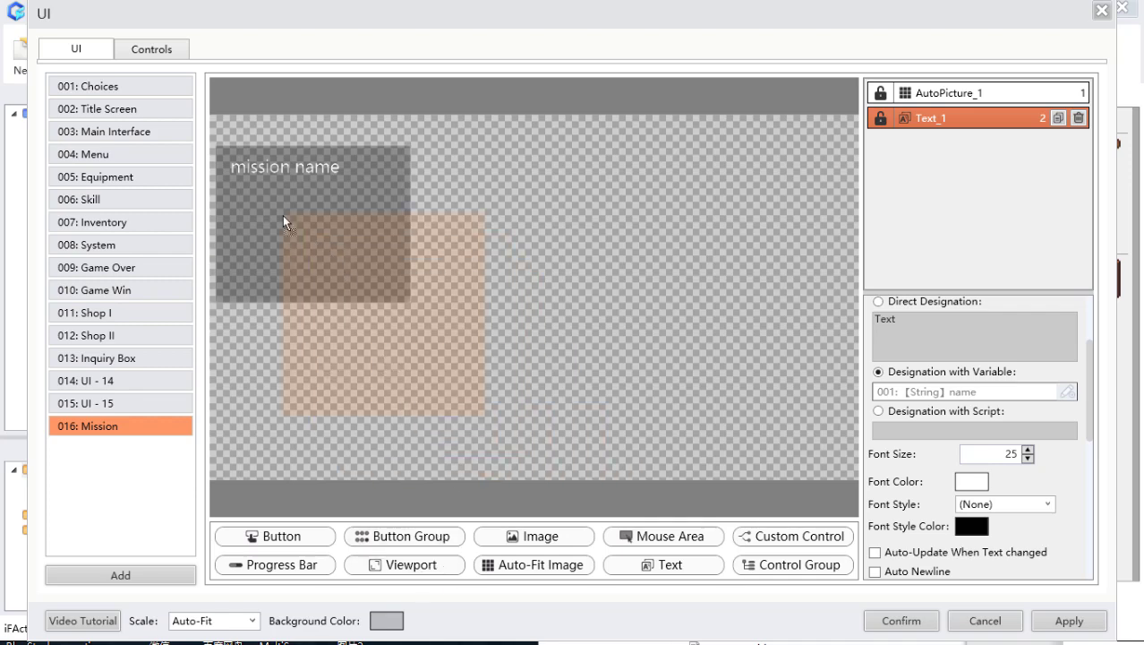
{"action": "left_click", "coordinate": [237, 197]}
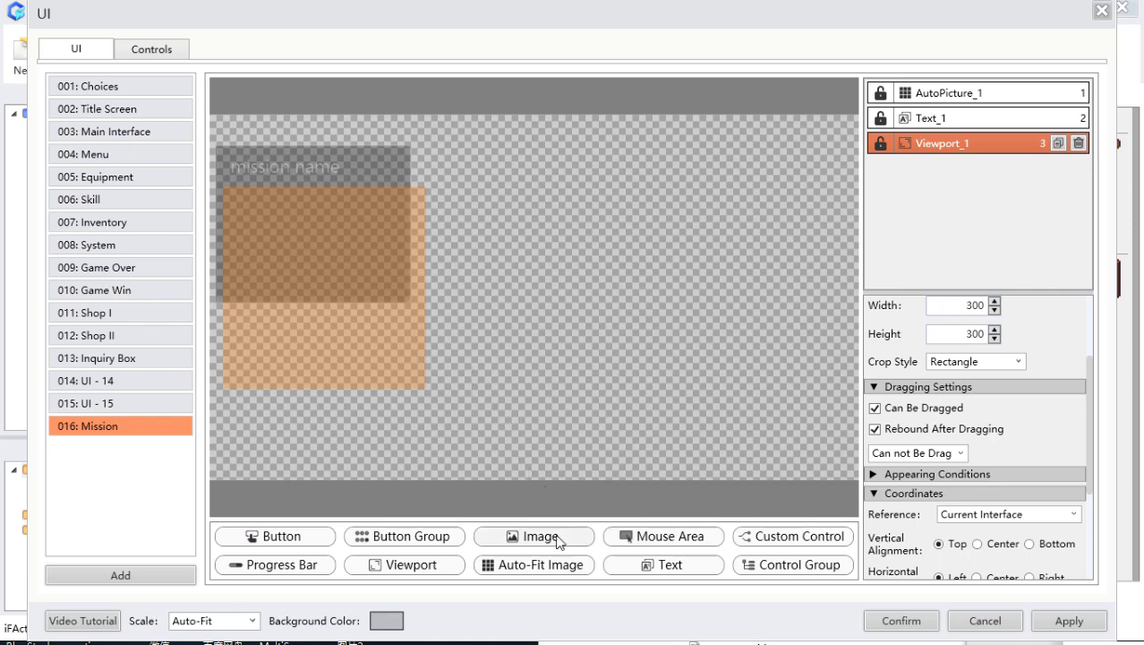
Step: Try placing and moving an image inside the viewport, and delete that image
{"action": "left_click_drag", "start_coordinate": [556, 537], "coordinate": [309, 253]}
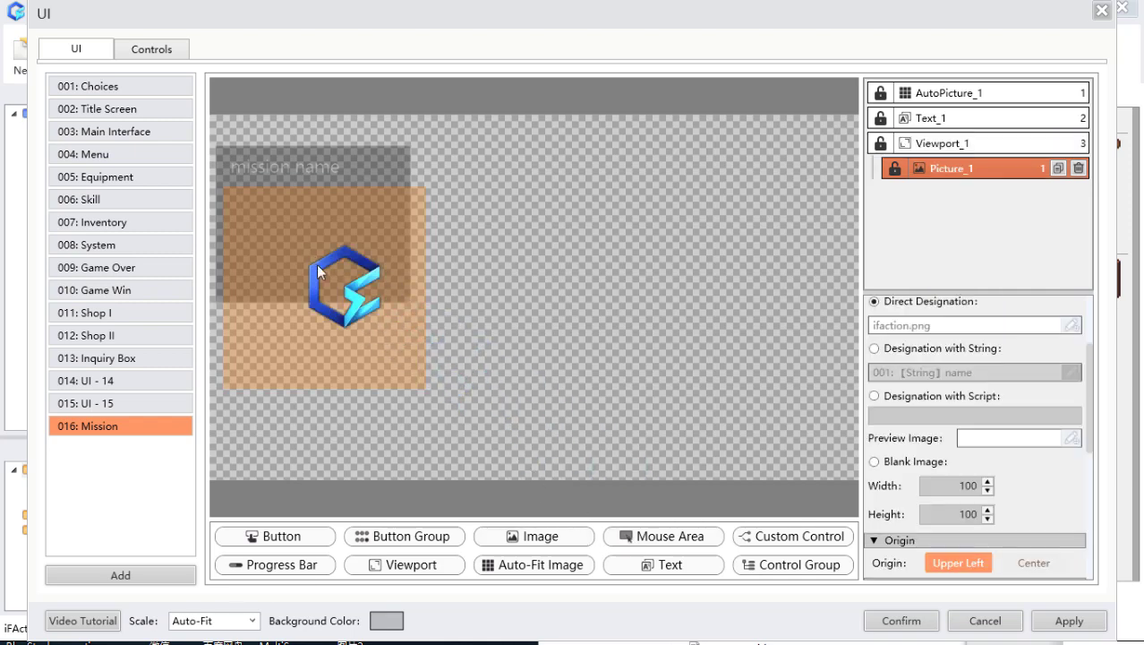
{"action": "left_click_drag", "start_coordinate": [475, 289], "coordinate": [346, 307]}
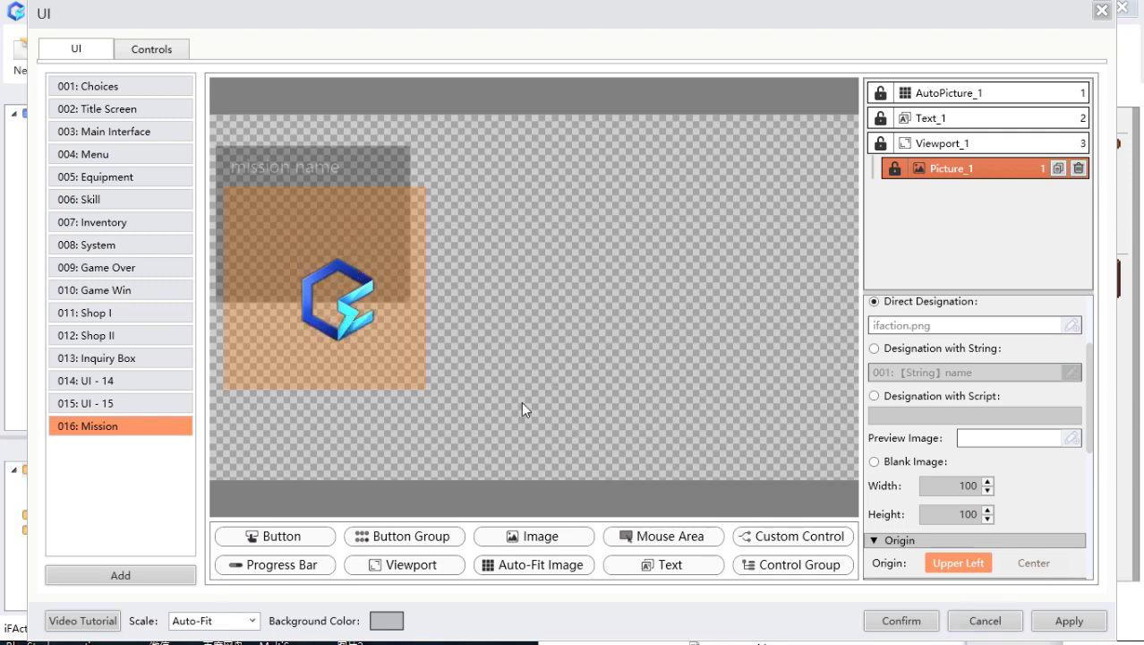
{"action": "left_click_drag", "start_coordinate": [343, 315], "coordinate": [344, 291]}
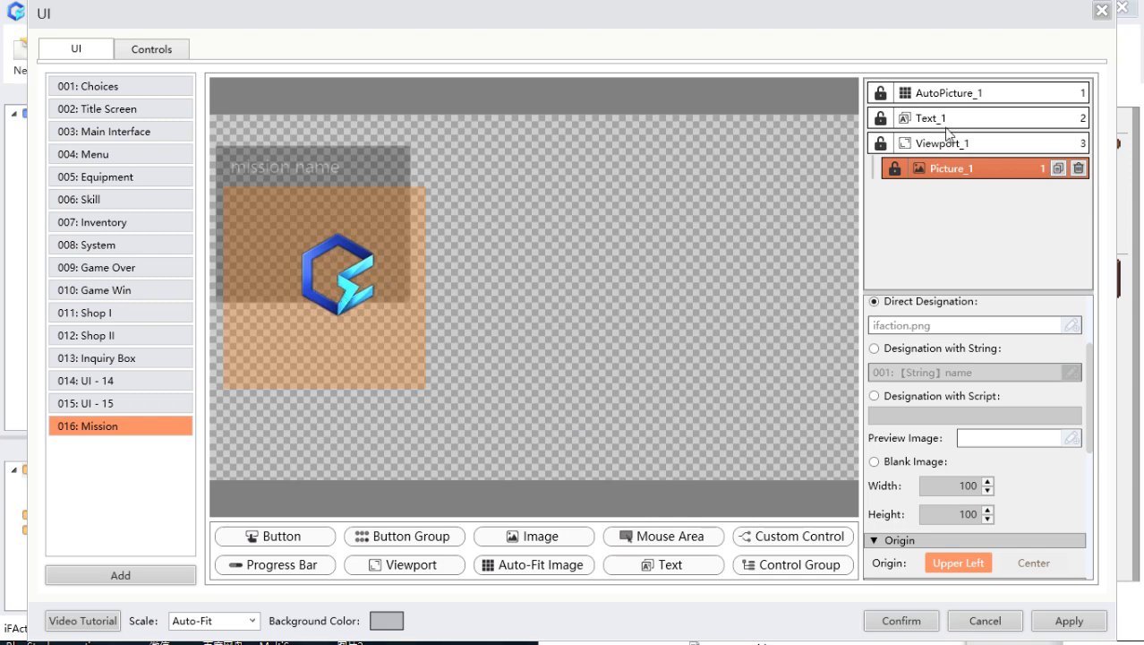
{"action": "left_click", "coordinate": [1078, 169]}
Step: Move the viewport to just below the mission name near the dark box's left edge and reduce its width to 258
{"action": "left_click", "coordinate": [398, 320]}
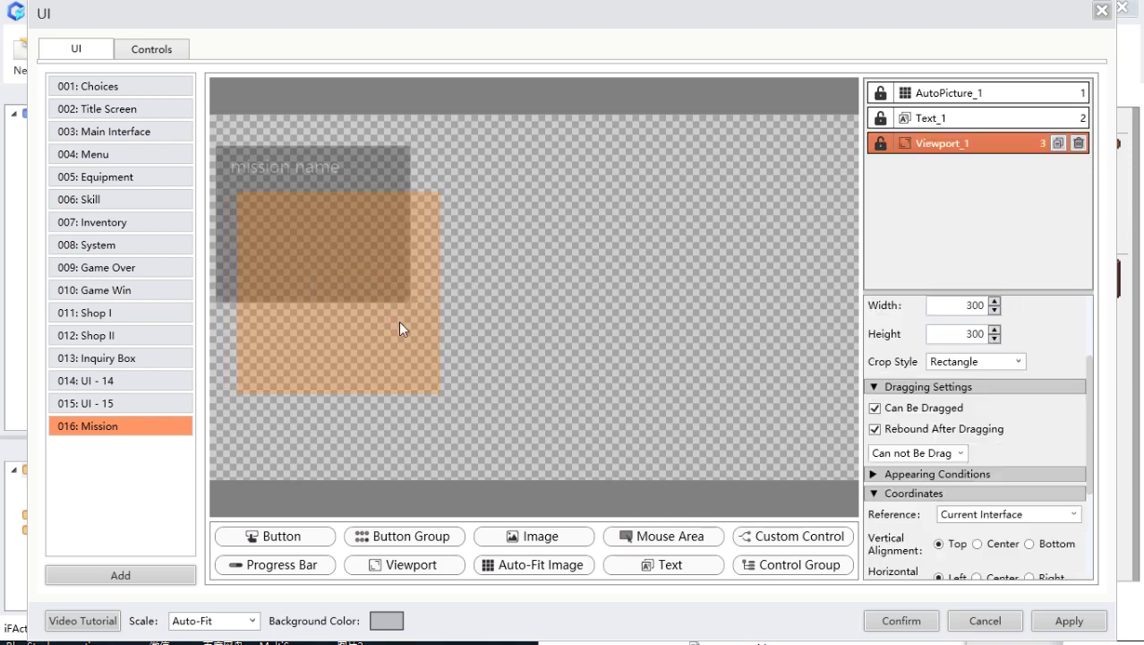
{"action": "left_click_drag", "start_coordinate": [398, 319], "coordinate": [387, 311]}
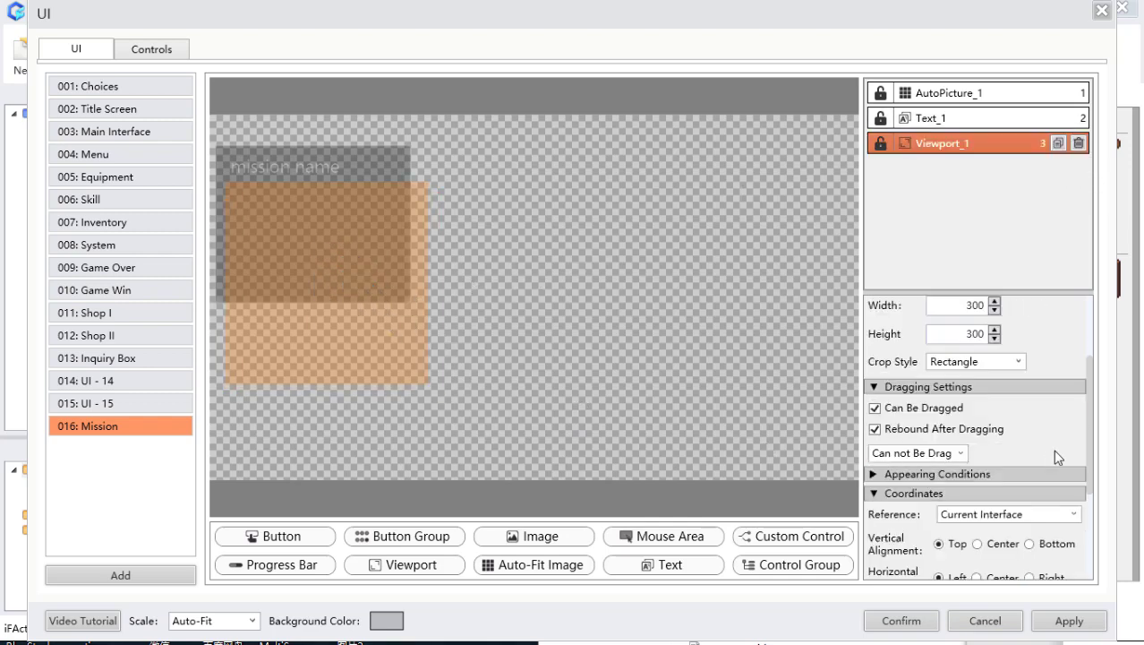
{"action": "scroll", "coordinate": [1051, 442], "scroll_direction": "up", "scroll_amount": 3}
{"action": "left_click", "coordinate": [994, 431]}
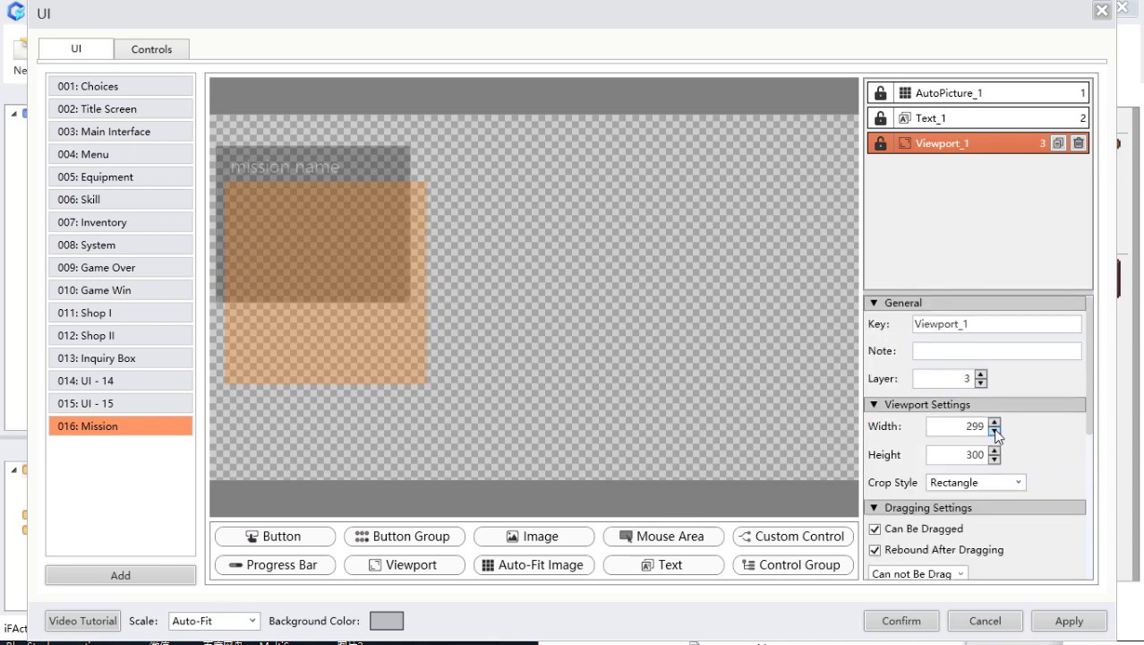
{"action": "left_click", "coordinate": [995, 431]}
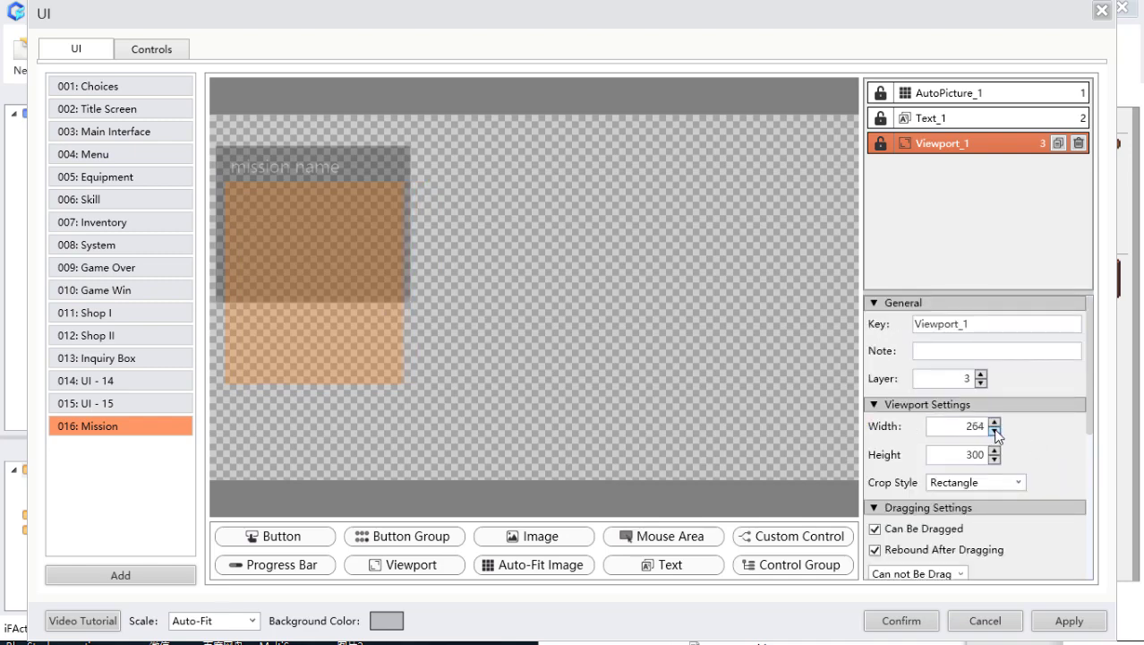
{"action": "left_click", "coordinate": [995, 431]}
Step: Reduce the viewport's height to 168 so it fits inside the dark box, and check the available crop styles
{"action": "left_click", "coordinate": [994, 458]}
{"action": "left_click", "coordinate": [994, 459]}
{"action": "left_click", "coordinate": [995, 460]}
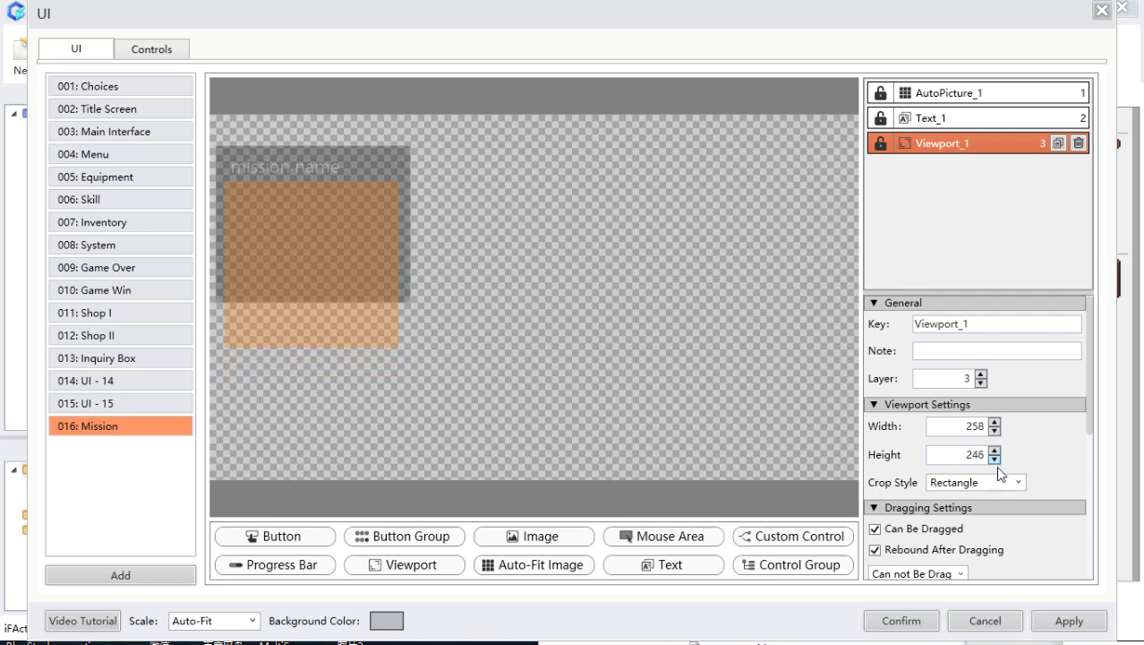
{"action": "left_click", "coordinate": [995, 458]}
{"action": "left_click", "coordinate": [995, 458]}
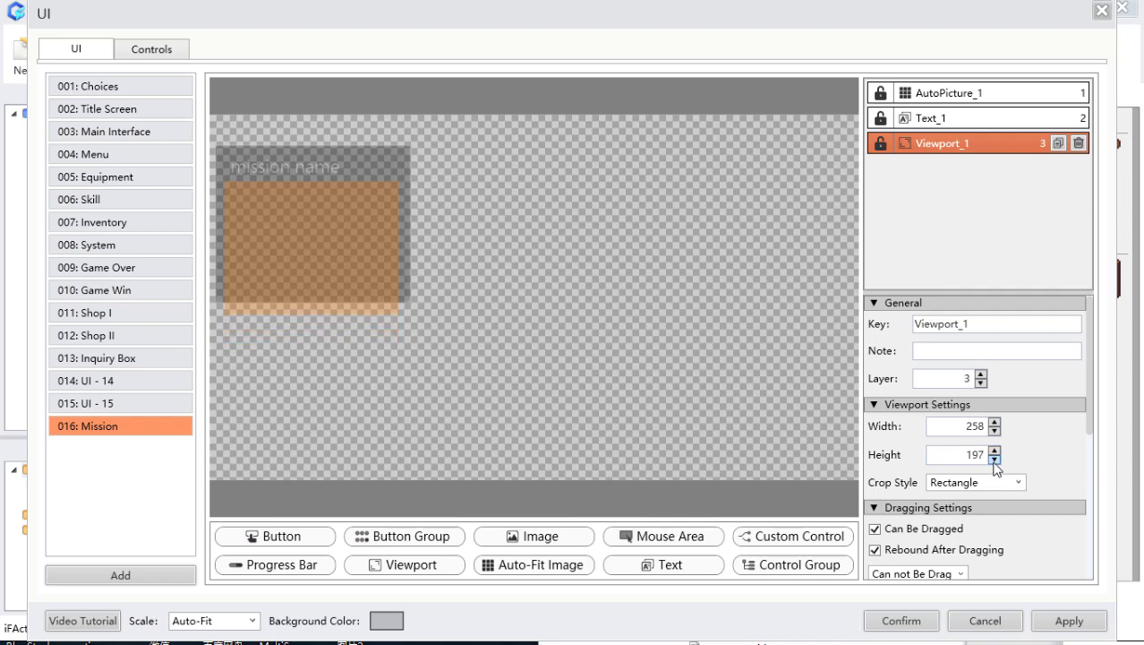
{"action": "left_click", "coordinate": [995, 460]}
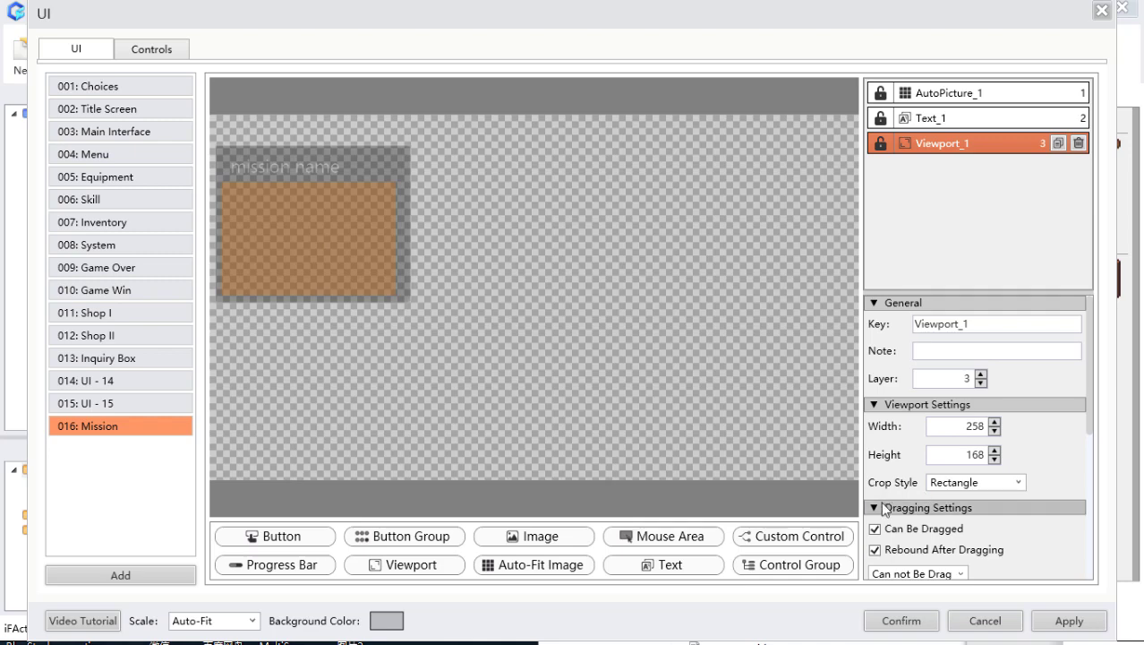
{"action": "left_click", "coordinate": [1016, 486]}
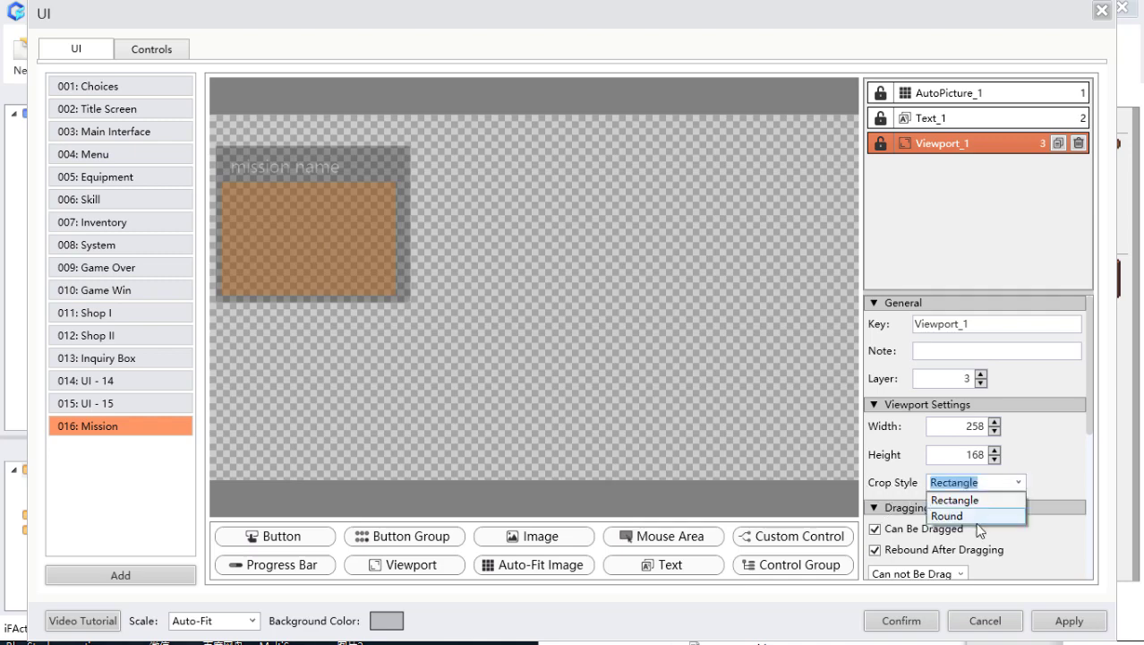
{"action": "left_click", "coordinate": [1049, 481]}
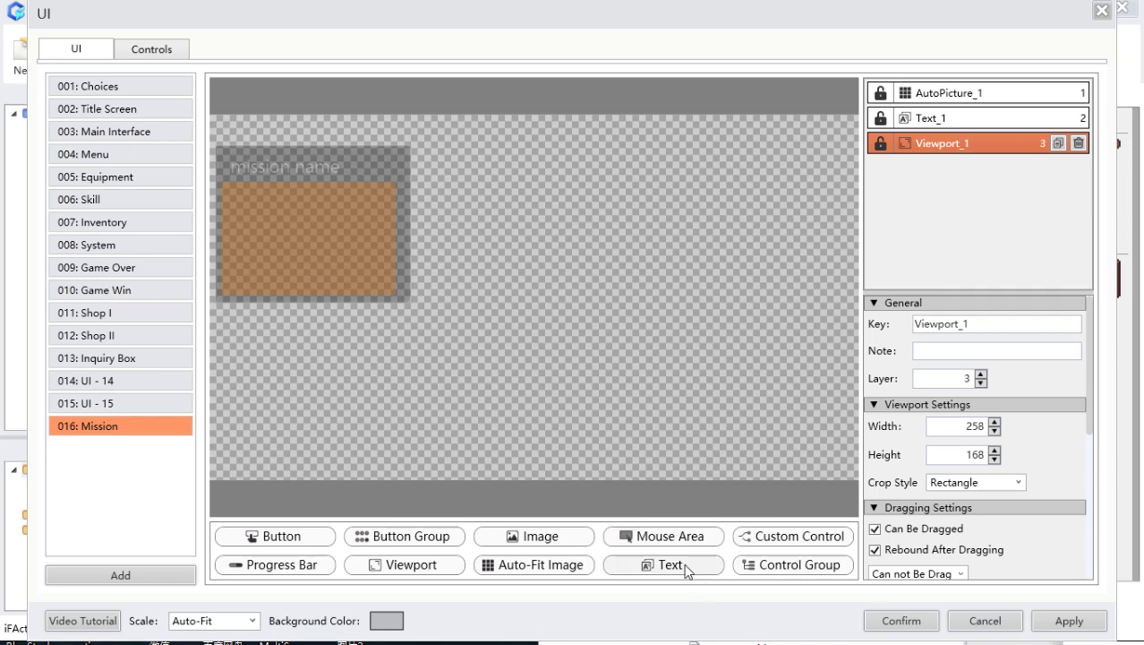
Step: Add a text element inside the viewport, near its upper-left corner
{"action": "left_click_drag", "start_coordinate": [684, 568], "coordinate": [632, 400]}
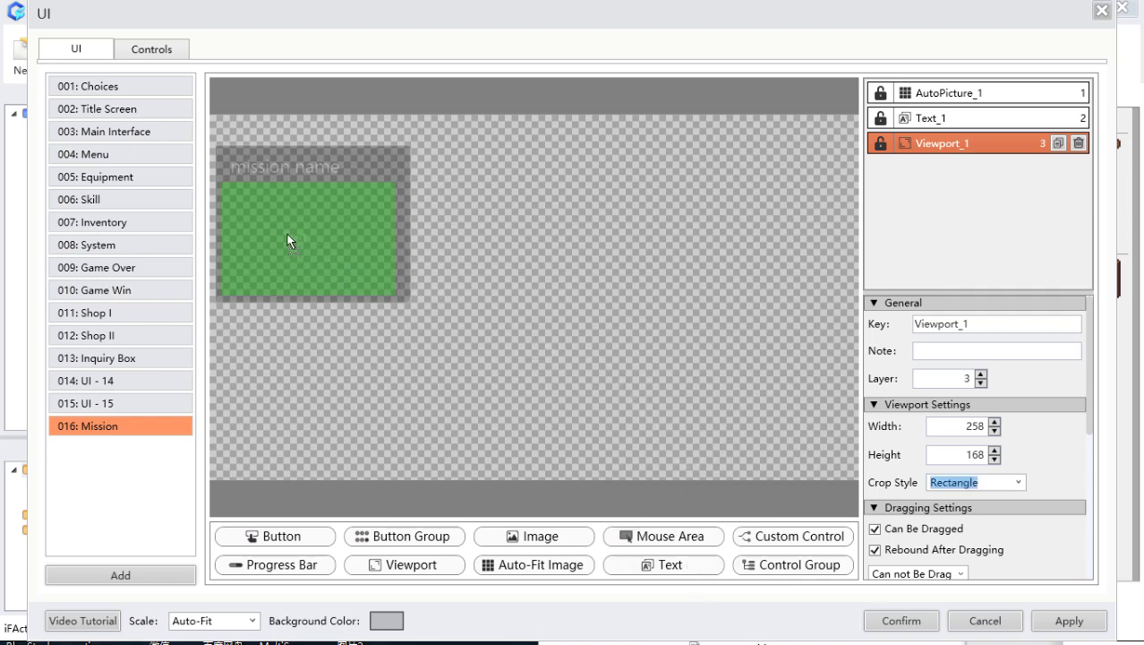
{"action": "left_click_drag", "start_coordinate": [257, 202], "coordinate": [270, 214]}
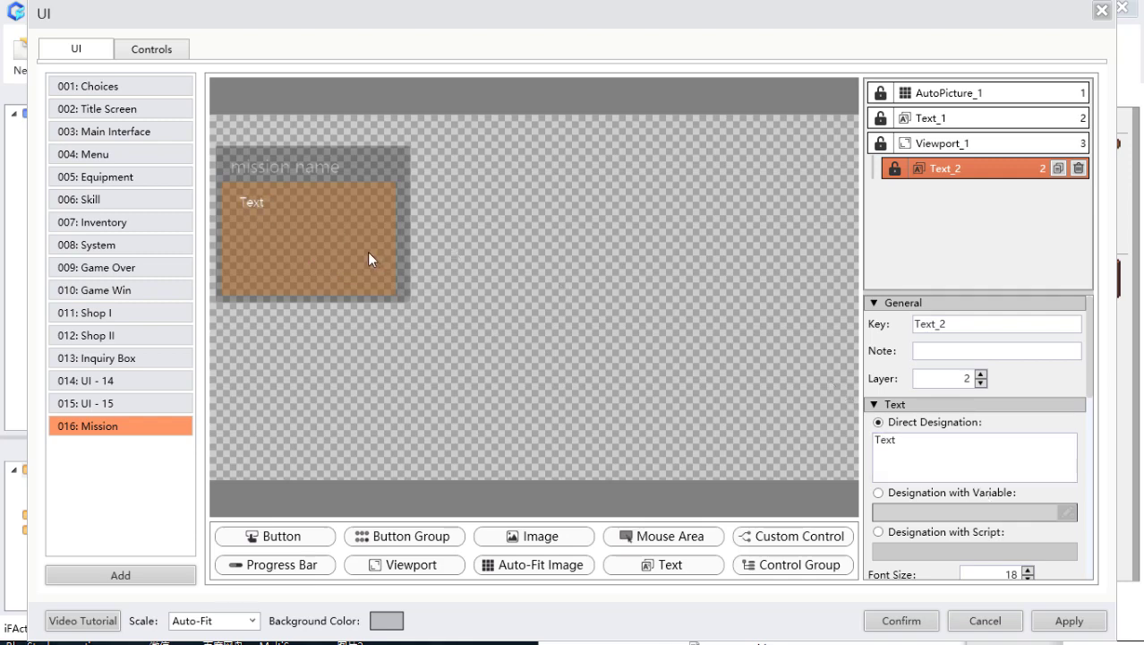
Step: Set the viewport's coordinate reference to AutoPicture_1
{"action": "left_click", "coordinate": [348, 268]}
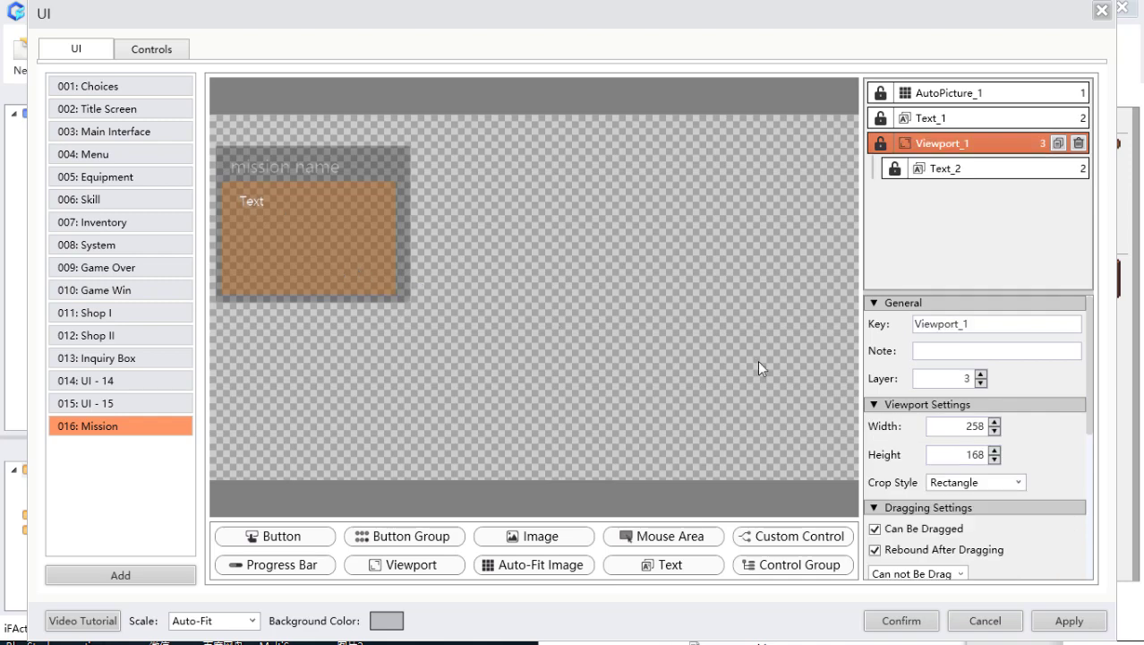
{"action": "scroll", "coordinate": [996, 508], "scroll_direction": "down", "scroll_amount": 6}
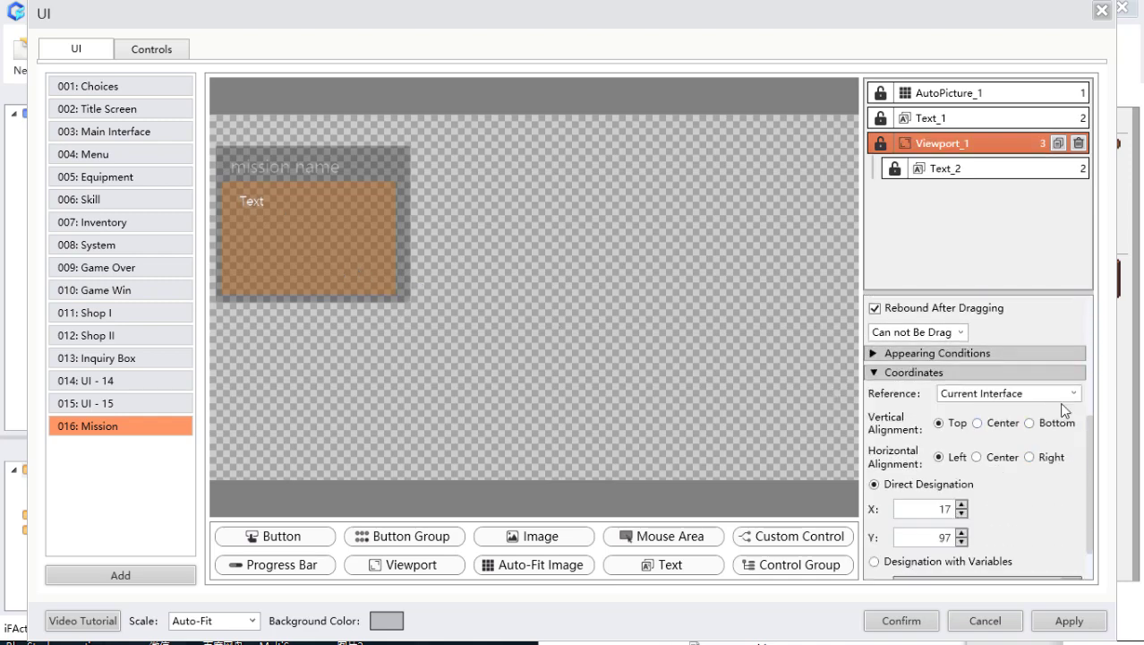
{"action": "left_click", "coordinate": [1073, 395]}
{"action": "left_click", "coordinate": [1073, 396]}
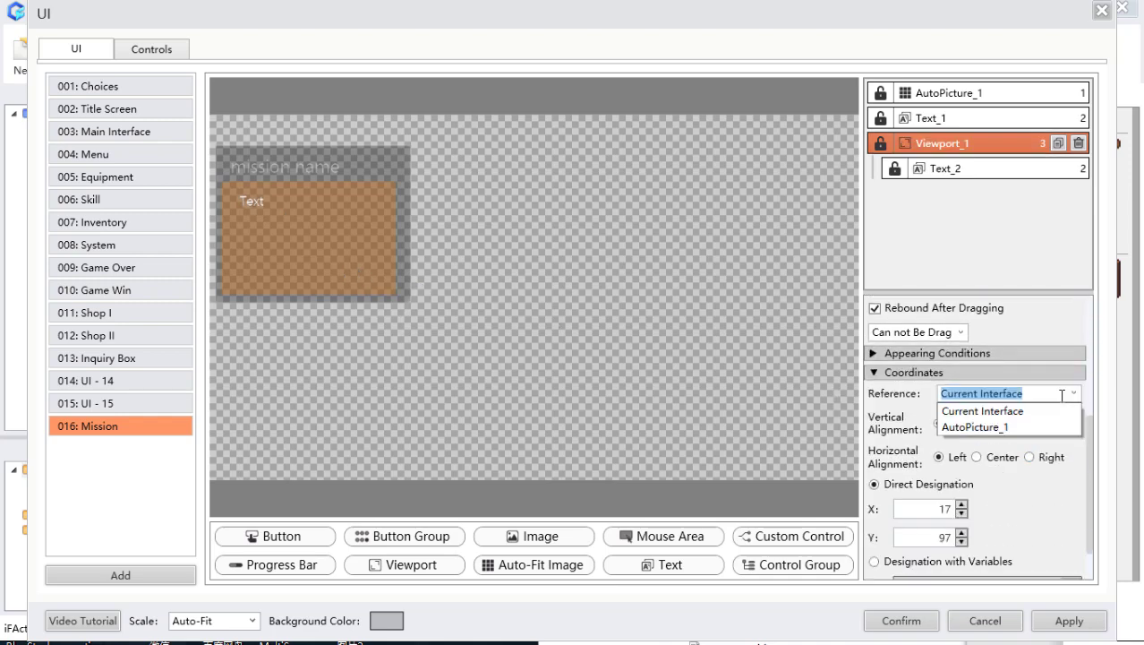
{"action": "left_click", "coordinate": [982, 428]}
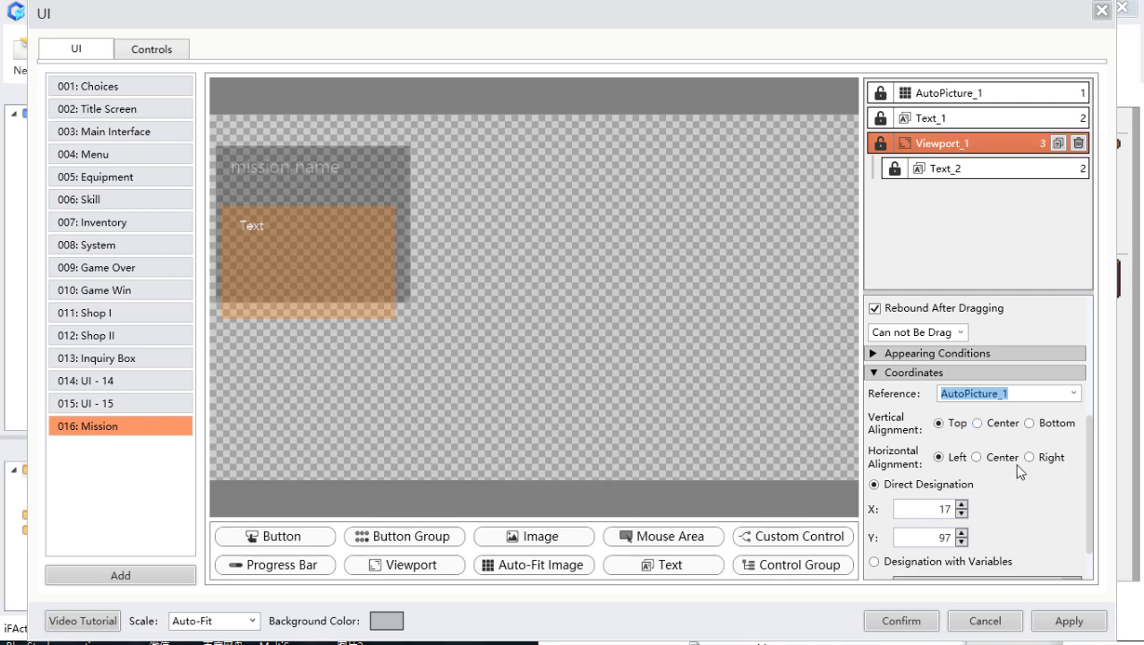
{"action": "left_click", "coordinate": [832, 417]}
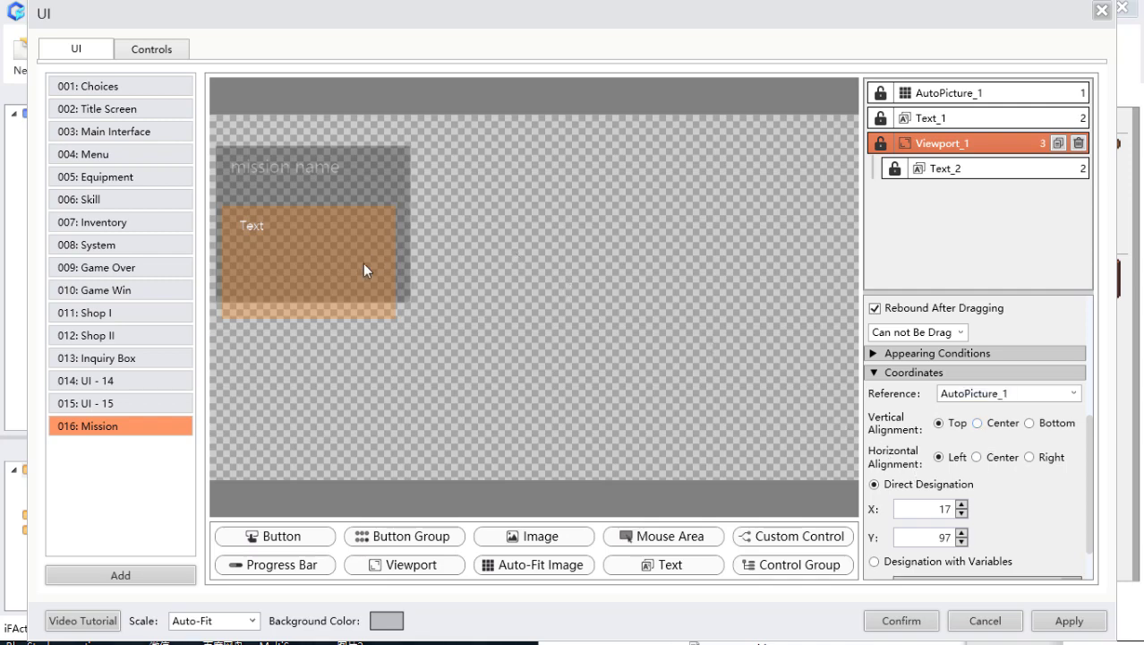
Step: Move the viewport up to X 12, Y 62 in the dark box, and shift the whole box slightly to the right
{"action": "left_click_drag", "start_coordinate": [363, 263], "coordinate": [363, 224]}
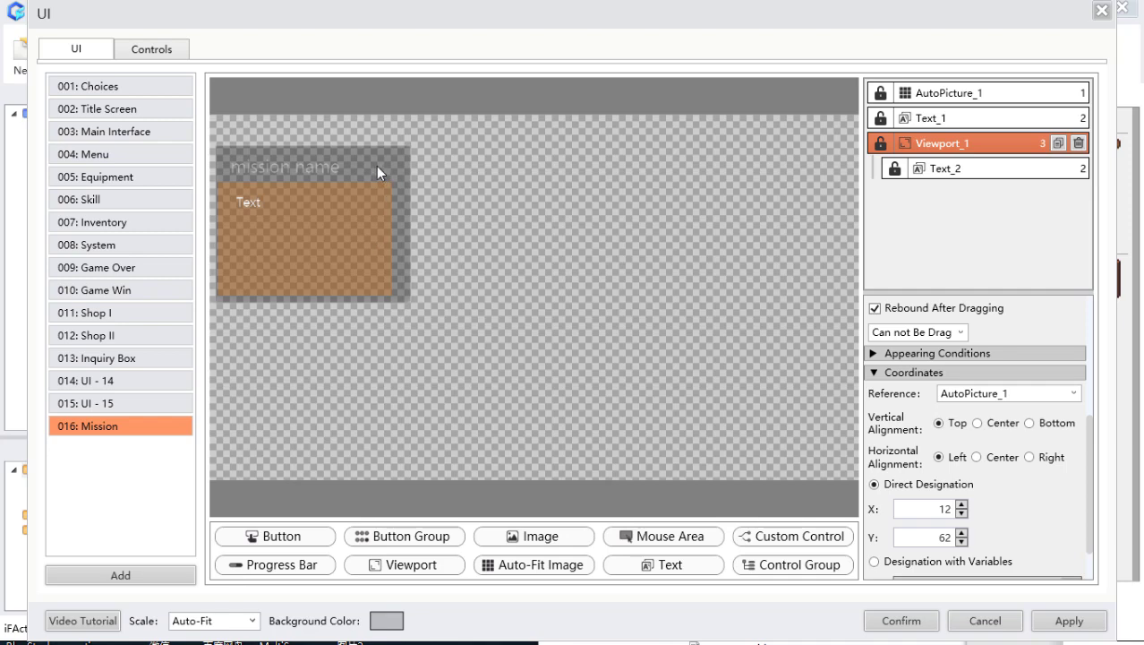
{"action": "left_click_drag", "start_coordinate": [376, 165], "coordinate": [437, 197]}
{"action": "left_click_drag", "start_coordinate": [486, 205], "coordinate": [401, 165]}
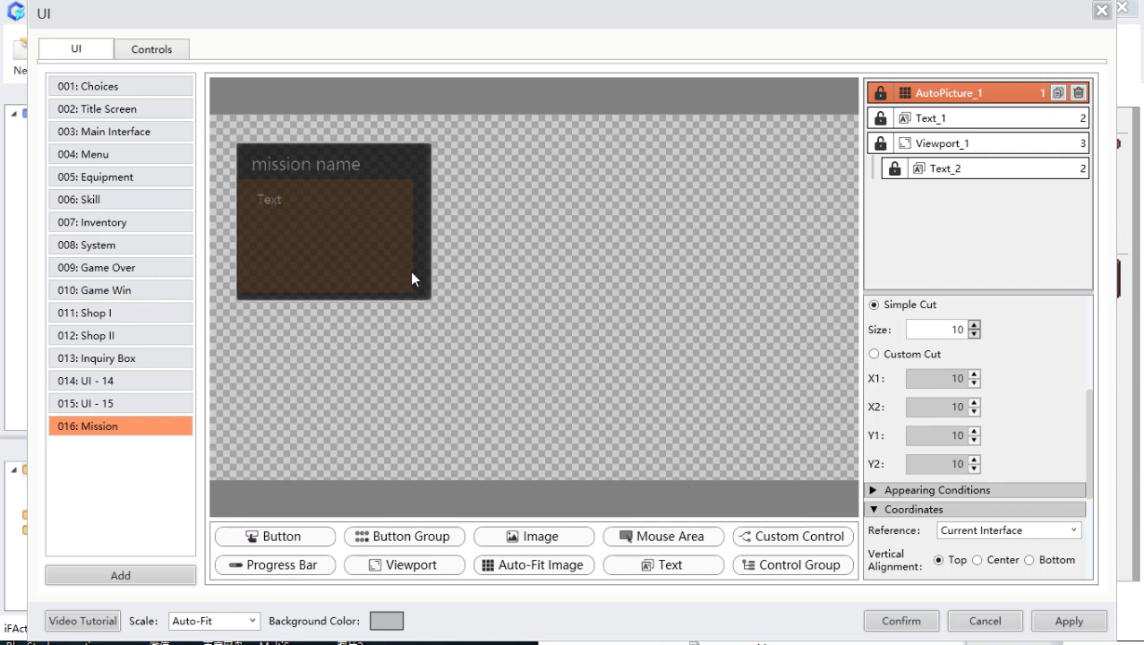
Step: Make Text_2 display its text from a variable, and add a second variable to the variable list
{"action": "left_click", "coordinate": [270, 201]}
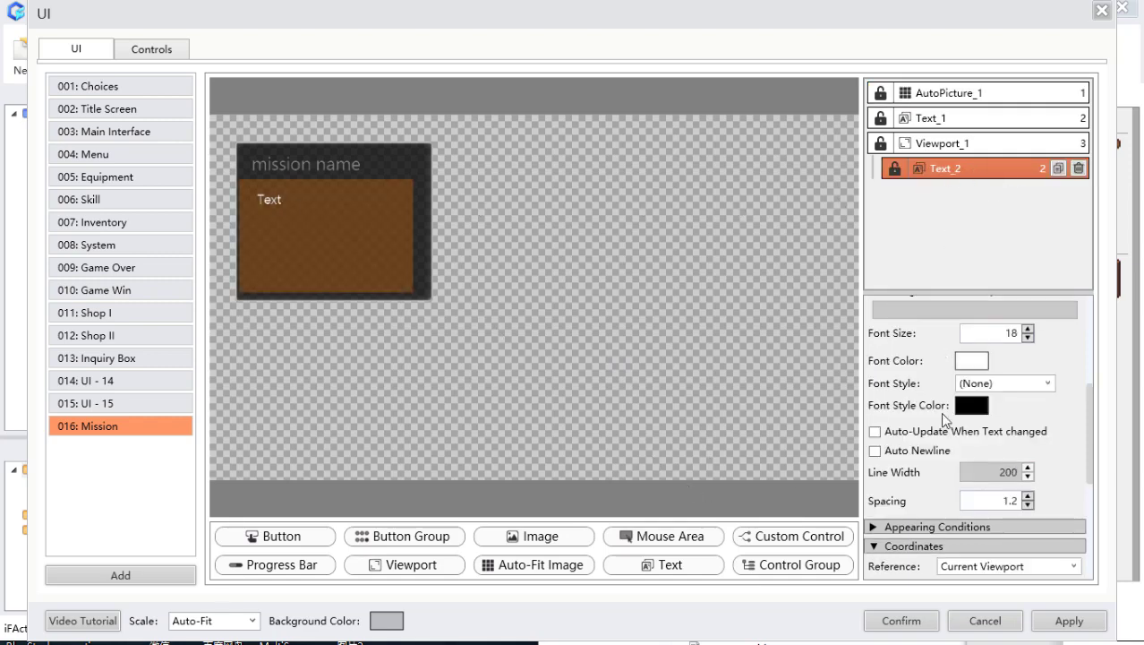
{"action": "scroll", "coordinate": [936, 433], "scroll_direction": "up", "scroll_amount": 5}
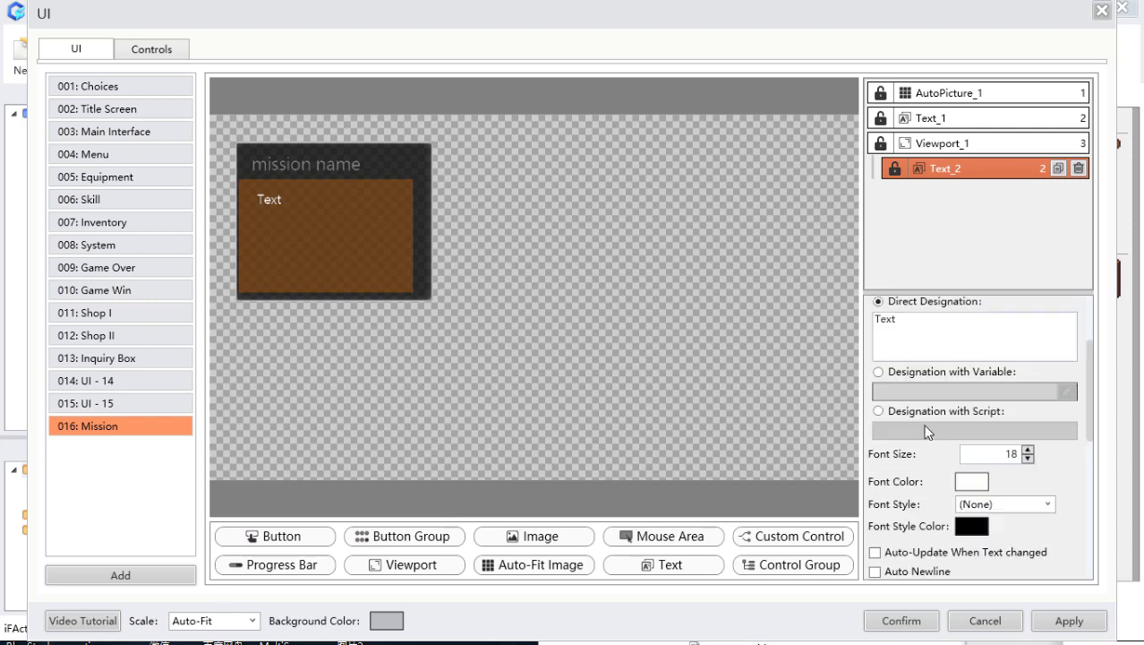
{"action": "left_click", "coordinate": [909, 417]}
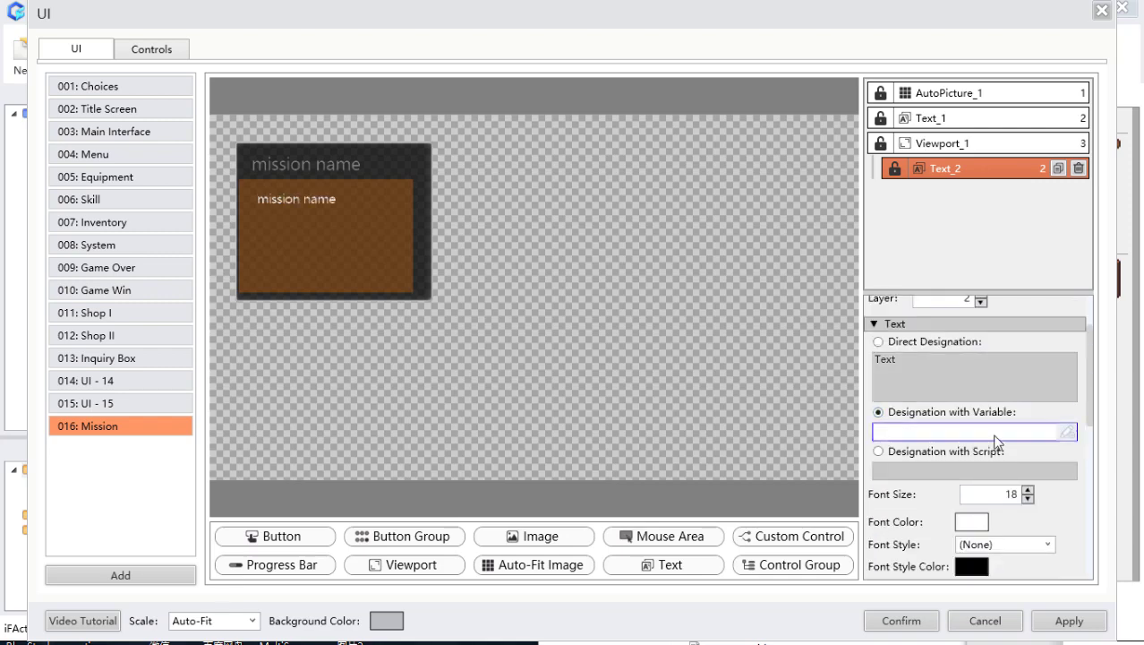
{"action": "left_click", "coordinate": [1066, 432]}
{"action": "left_click_drag", "start_coordinate": [590, 152], "coordinate": [671, 164]}
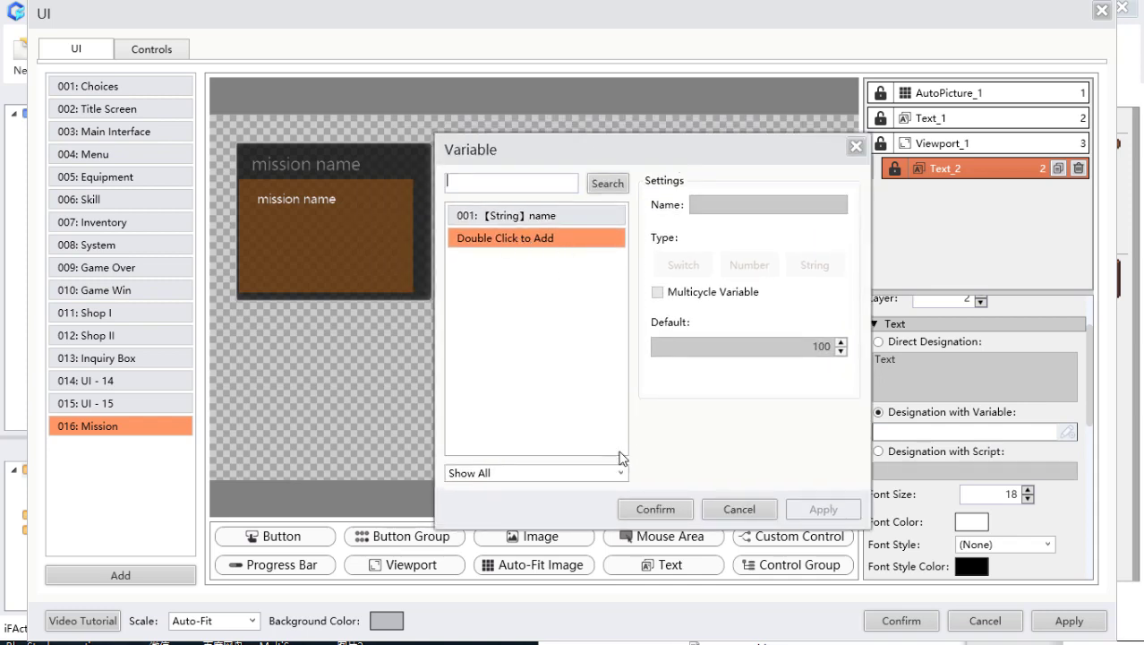
{"action": "double_click", "coordinate": [528, 238]}
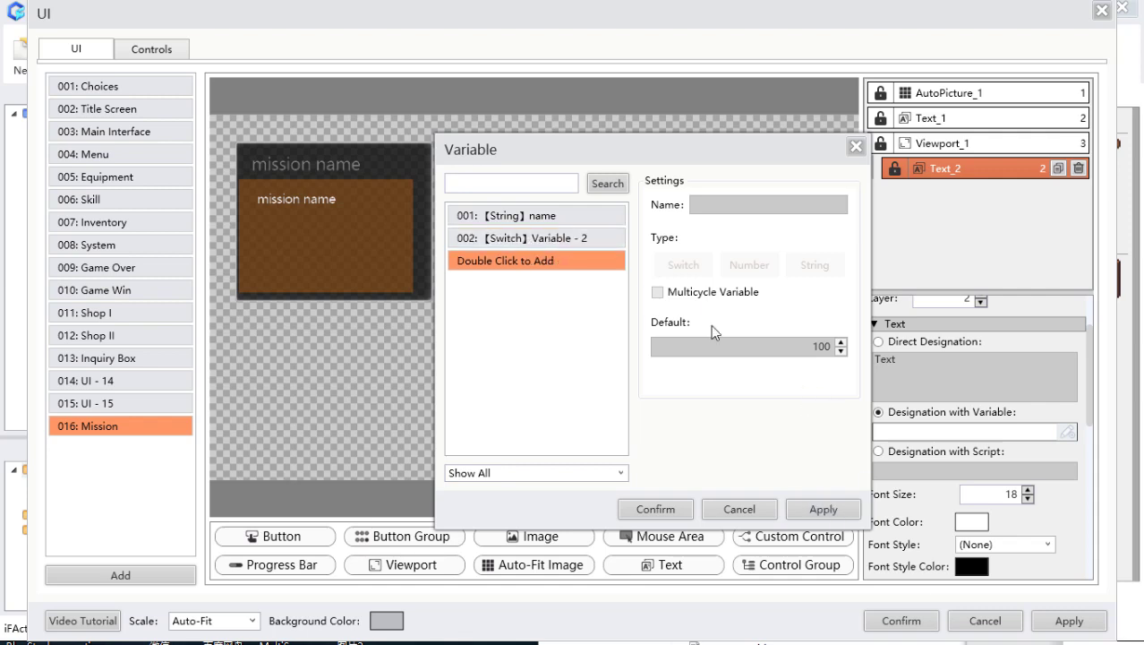
Step: Name variable 002 "description" and set its type to String
{"action": "left_click", "coordinate": [583, 240]}
{"action": "left_click_drag", "start_coordinate": [770, 204], "coordinate": [641, 224]}
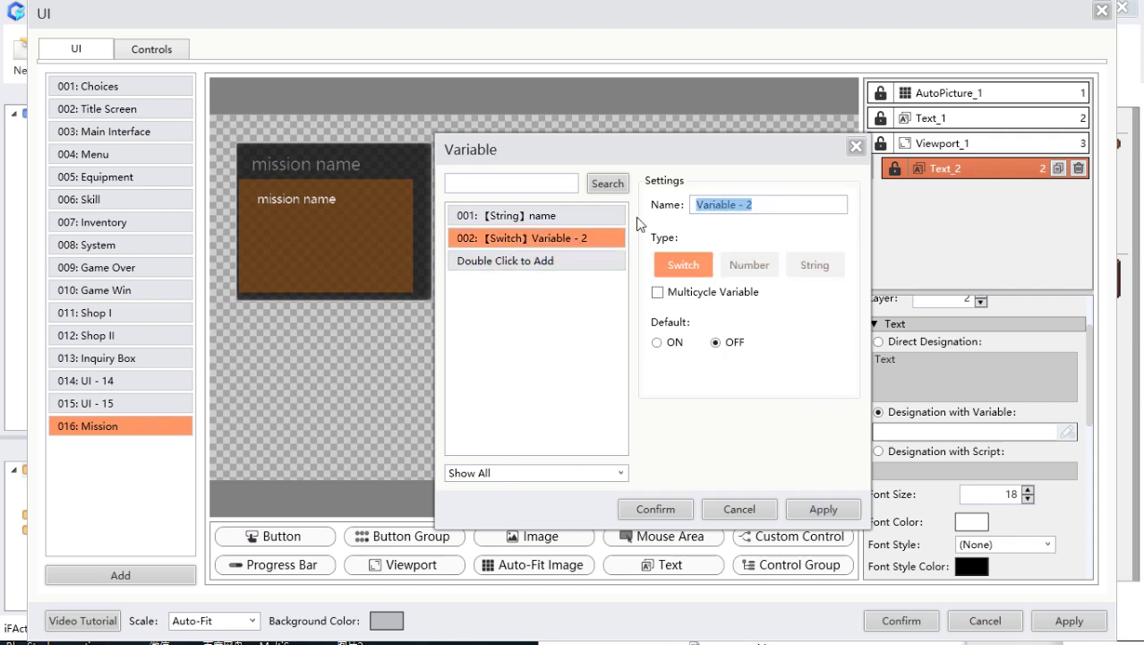
{"action": "key", "text": "BackSpace"}
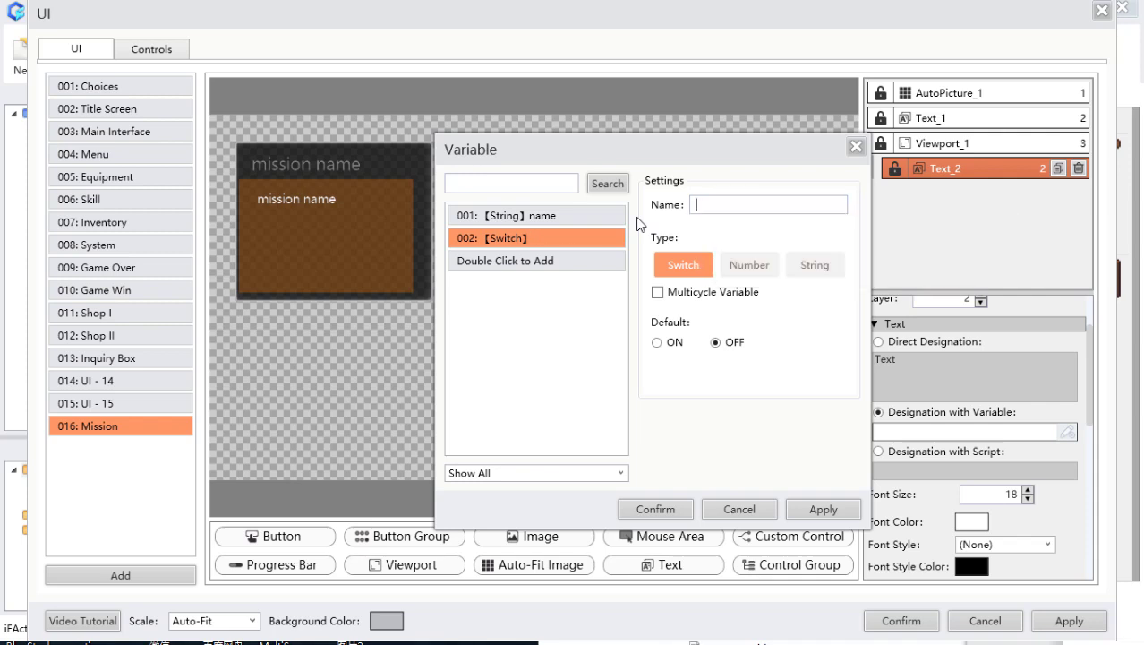
{"action": "type", "text": "des"}
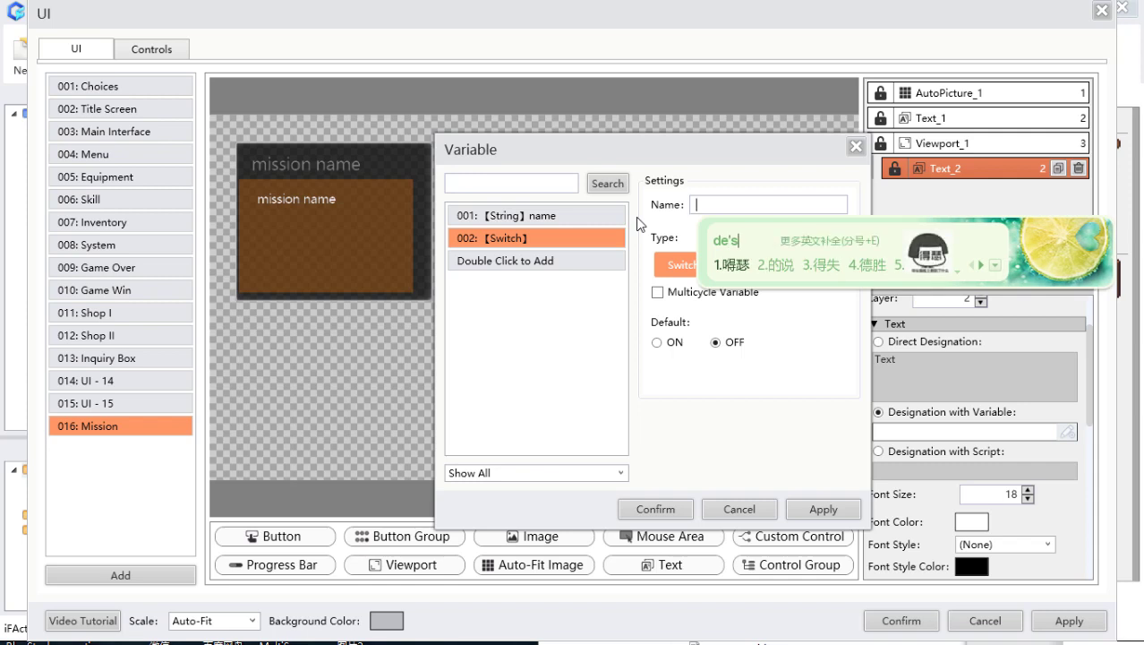
{"action": "type", "text": "crip"}
{"action": "key", "text": "space"}
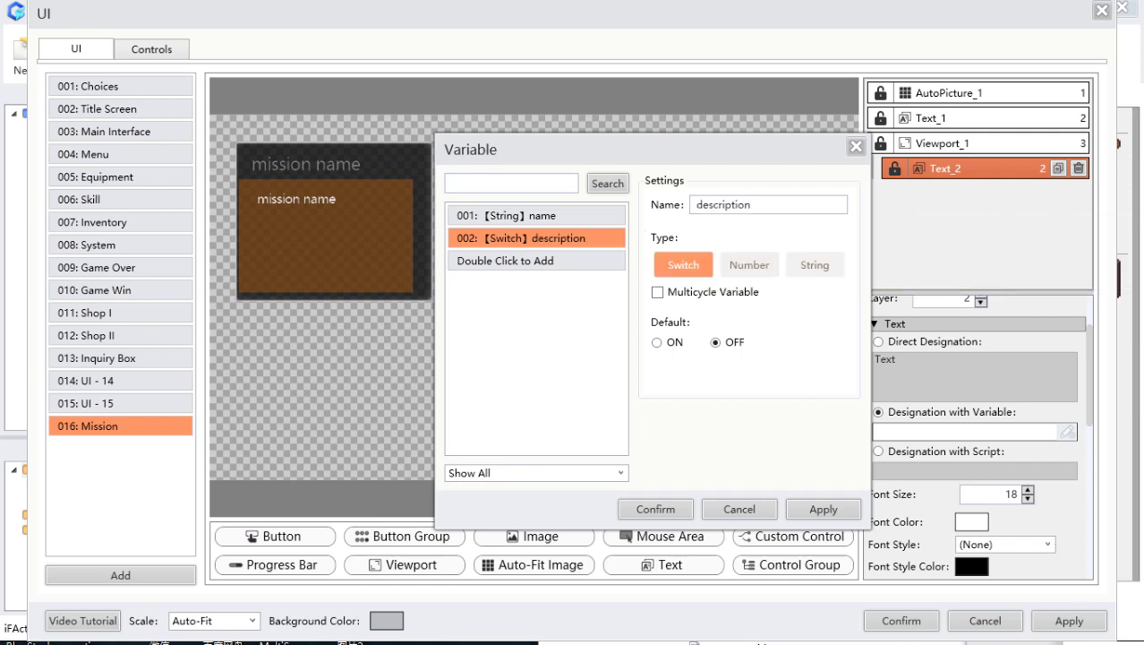
{"action": "left_click", "coordinate": [813, 267]}
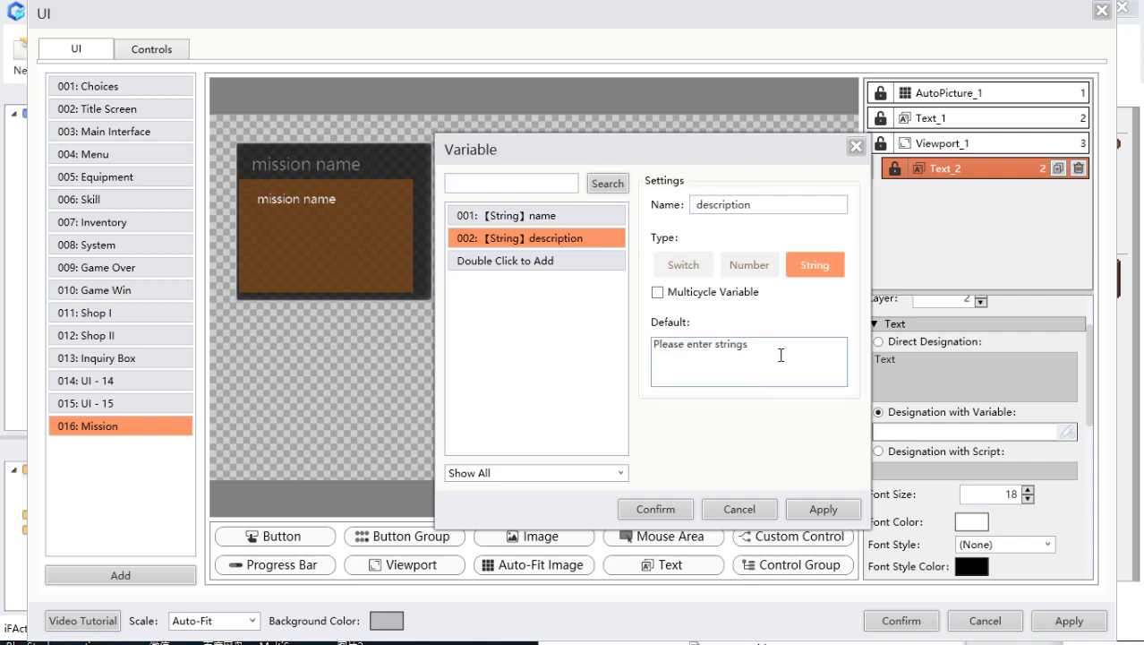
Step: Enter "talk、" as the description variable's default value and assign the variable to Text_2
{"action": "left_click_drag", "start_coordinate": [781, 354], "coordinate": [606, 350]}
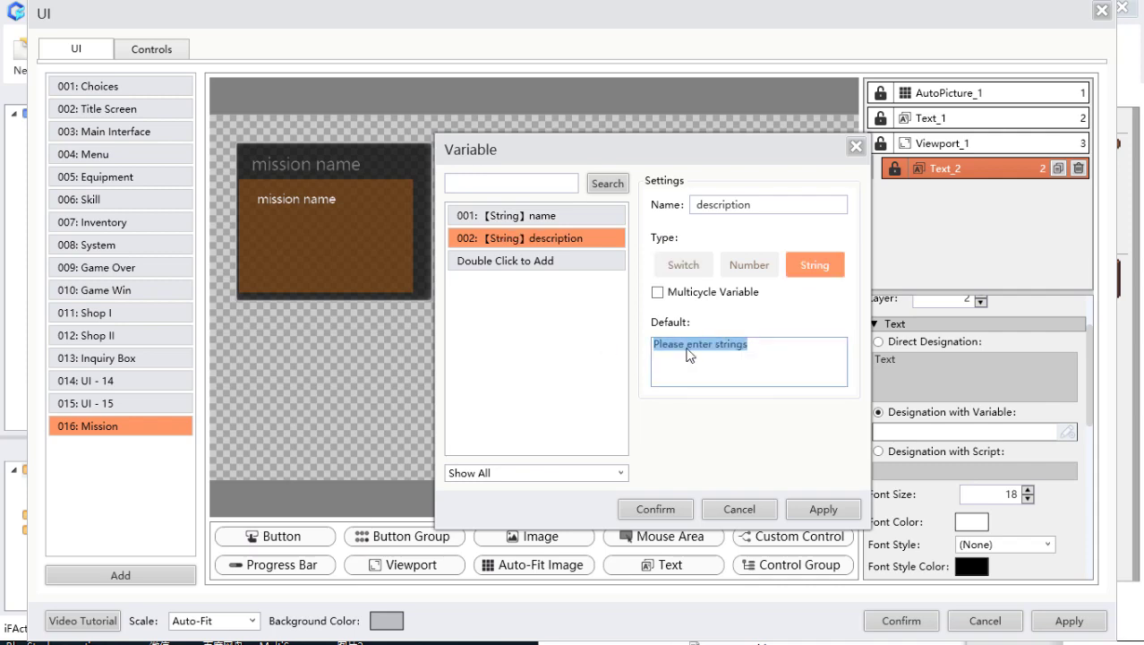
{"action": "type", "text": "talk"}
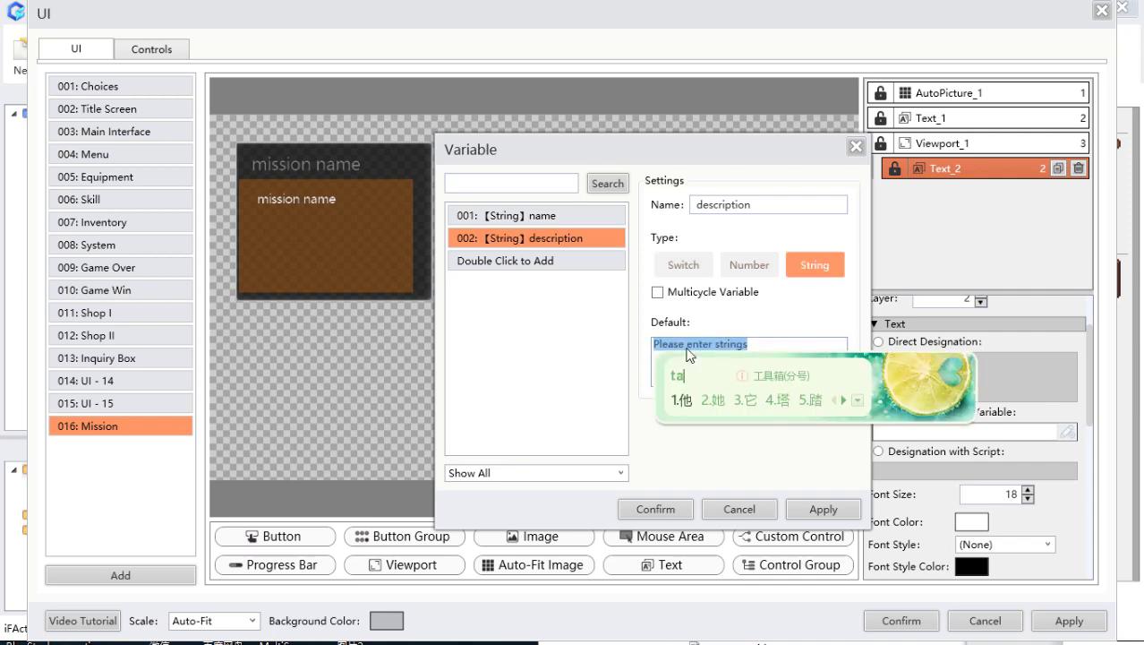
{"action": "type", "text": "、"}
{"action": "key", "text": "Return"}
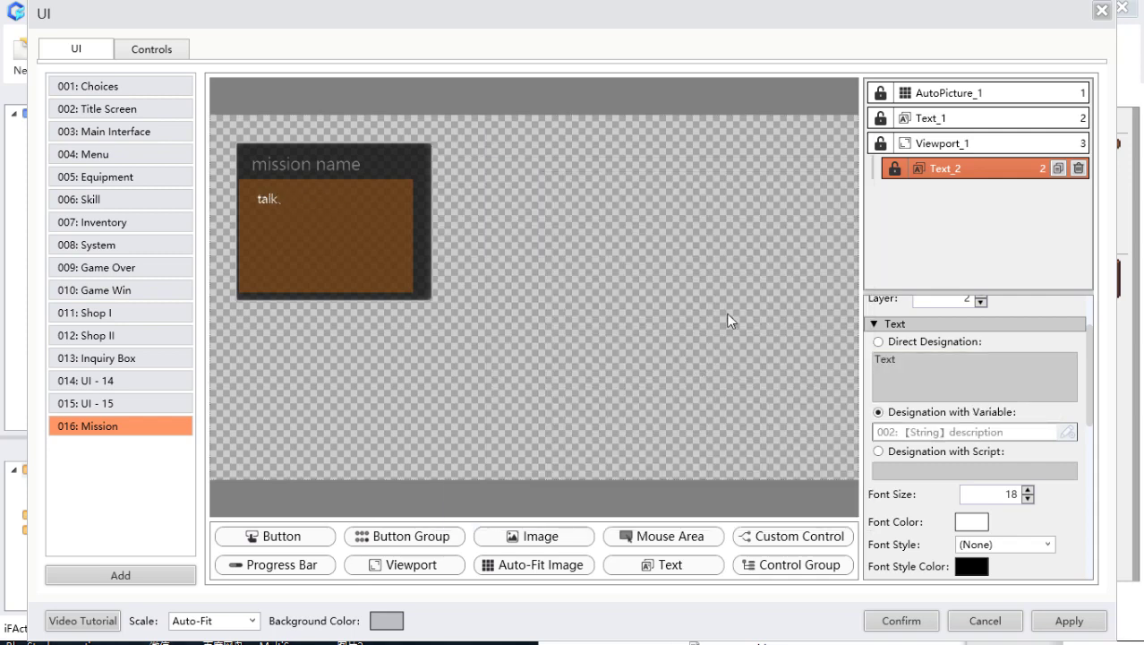
Step: Change the description variable's default value to "talk to the man , say "hi" to him"
{"action": "left_click", "coordinate": [1073, 438]}
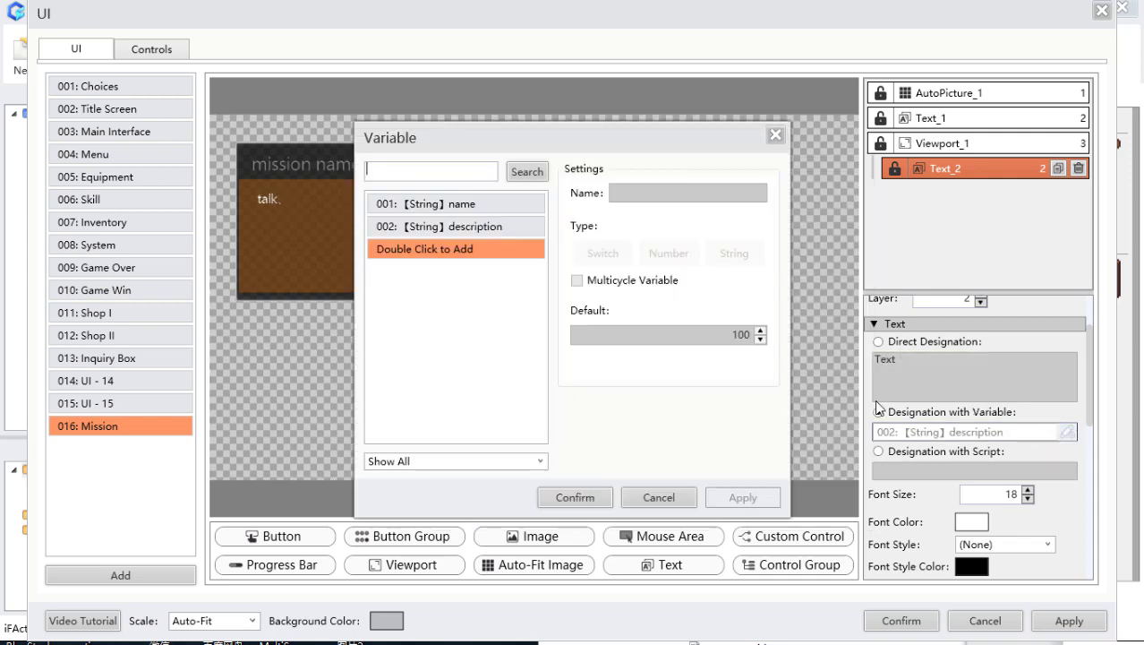
{"action": "left_click", "coordinate": [495, 226]}
{"action": "left_click", "coordinate": [682, 354]}
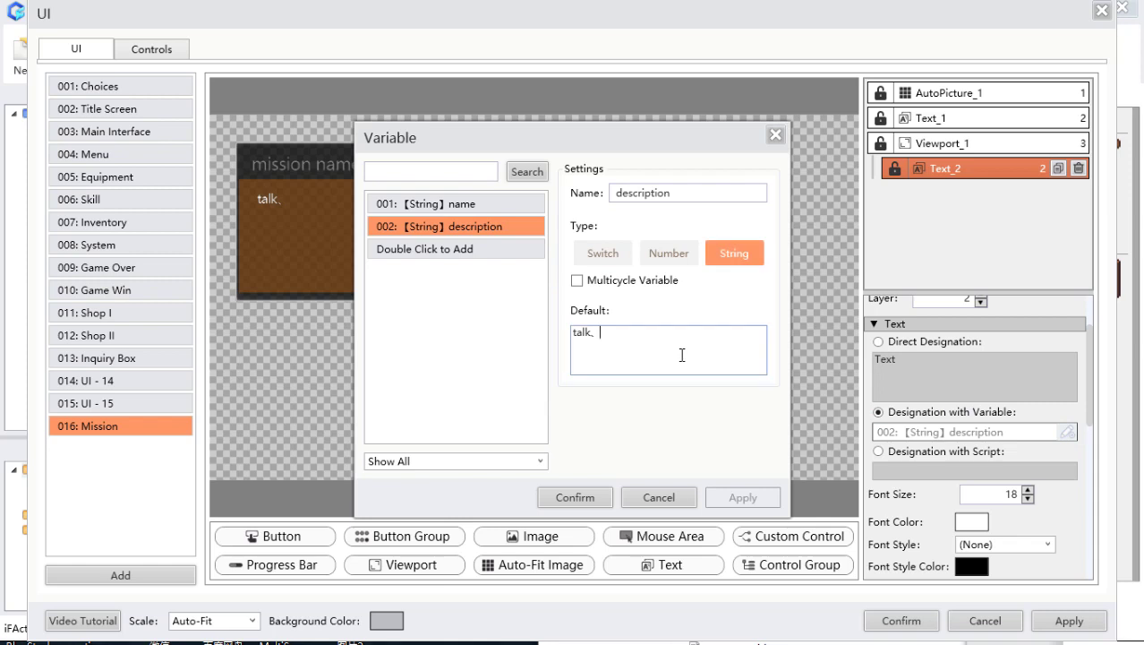
{"action": "key", "text": "BackSpace"}
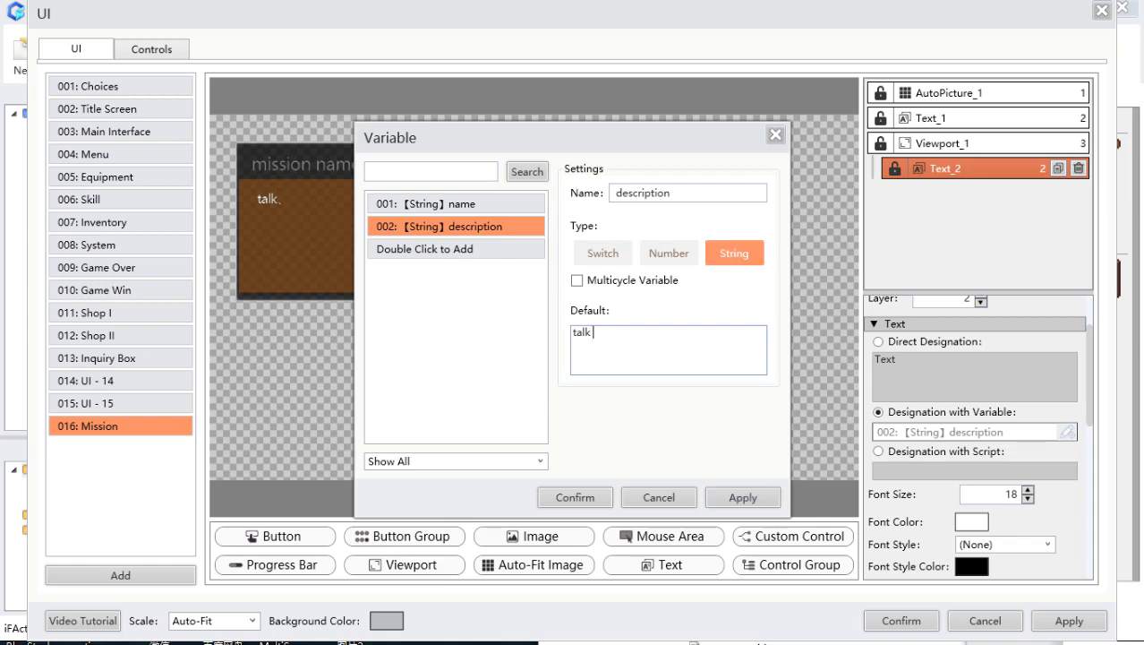
{"action": "type", "text": "to the man , say \"hi\" to him"}
{"action": "left_click", "coordinate": [591, 495]}
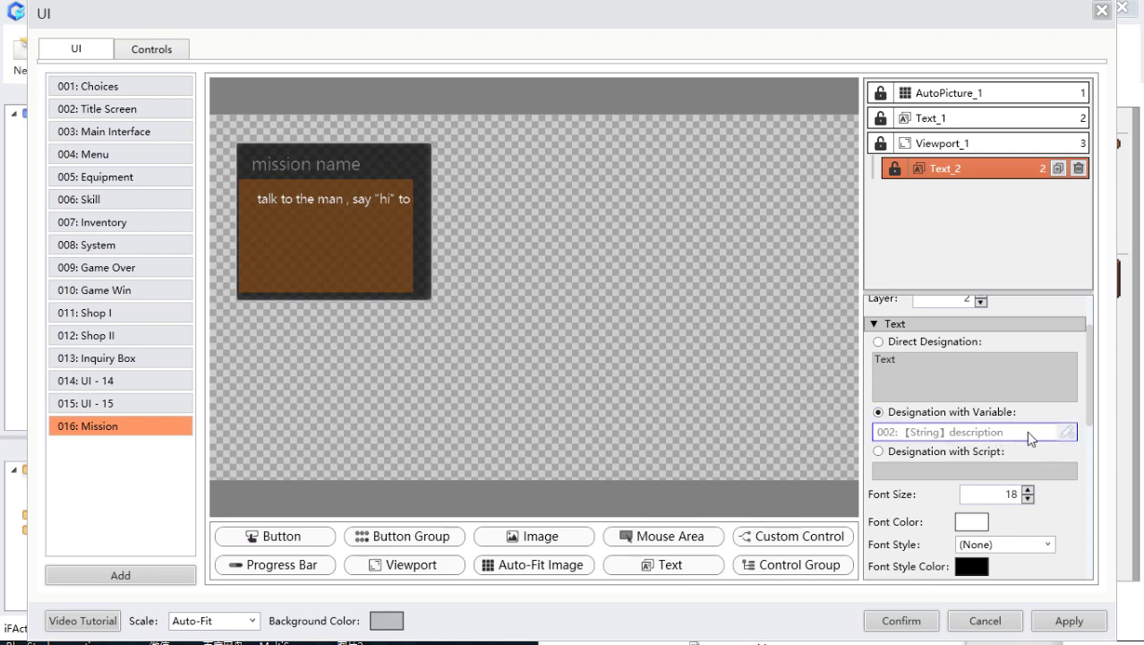
Step: Insert a "\n" line break before "hi" in the description variable's default value
{"action": "left_click", "coordinate": [1065, 433]}
{"action": "left_click", "coordinate": [502, 226]}
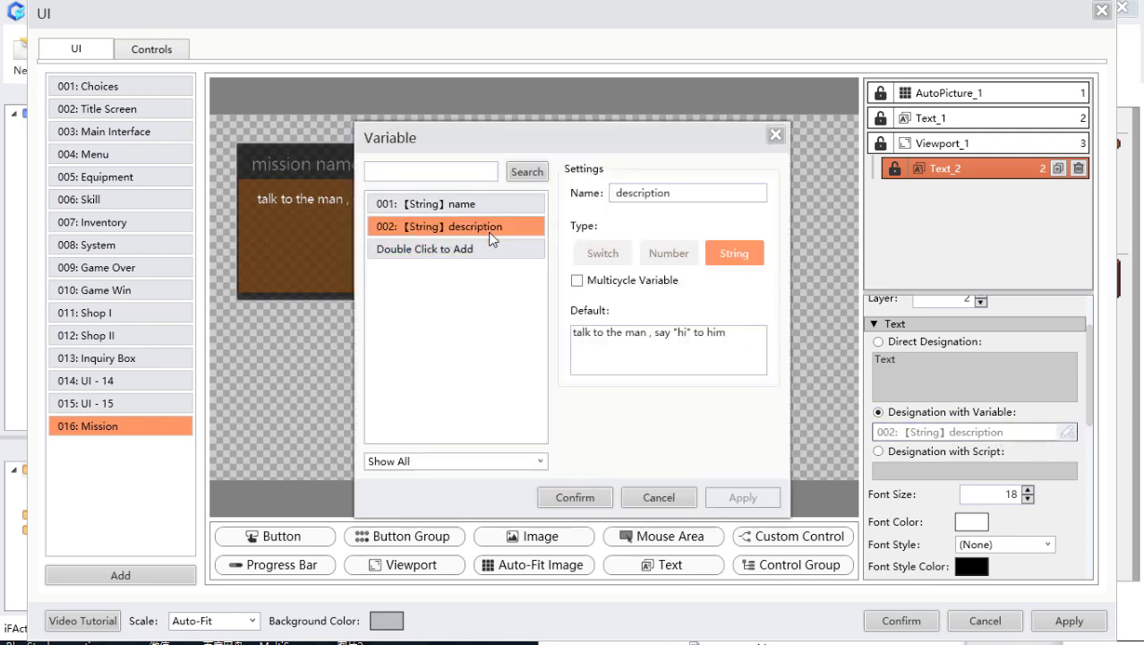
{"action": "left_click", "coordinate": [755, 341]}
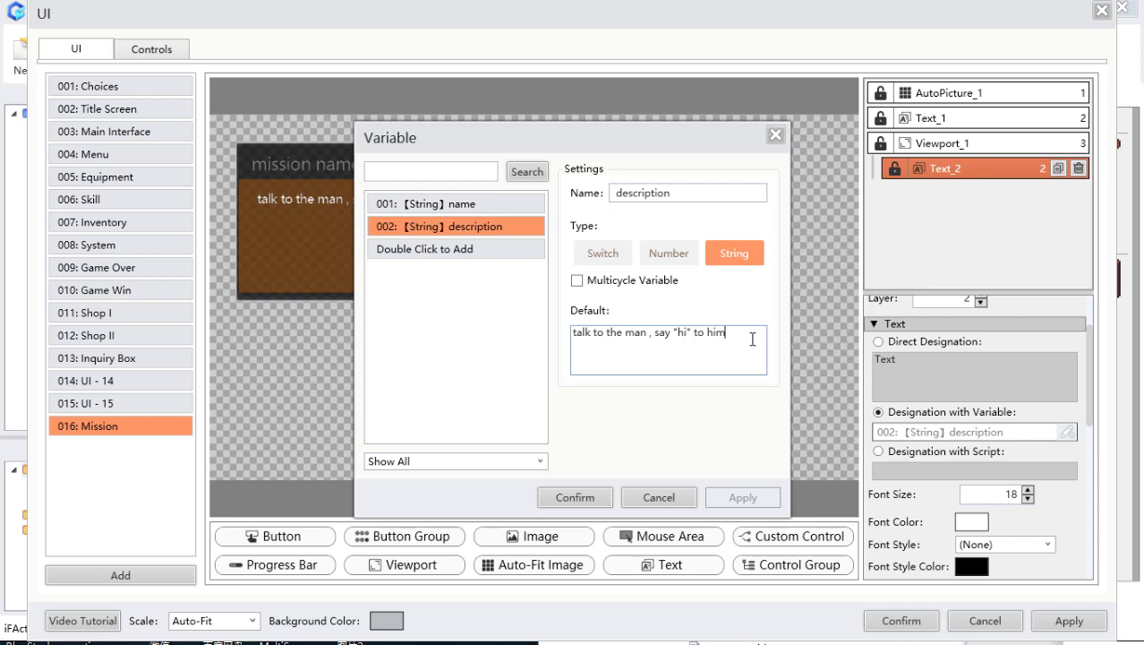
{"action": "key", "text": "Left"}
{"action": "key", "text": "Left"}
{"action": "key", "text": "Left"}
{"action": "key", "text": "Left"}
{"action": "key", "text": "Left"}
{"action": "type", "text": "\\"}
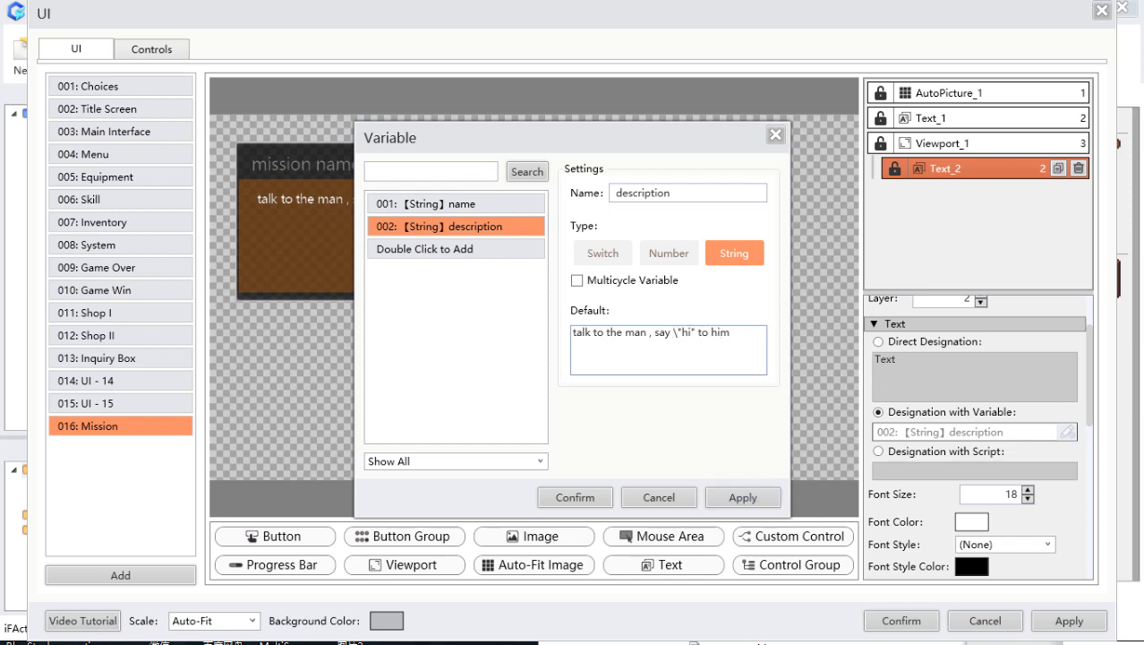
{"action": "type", "text": "n"}
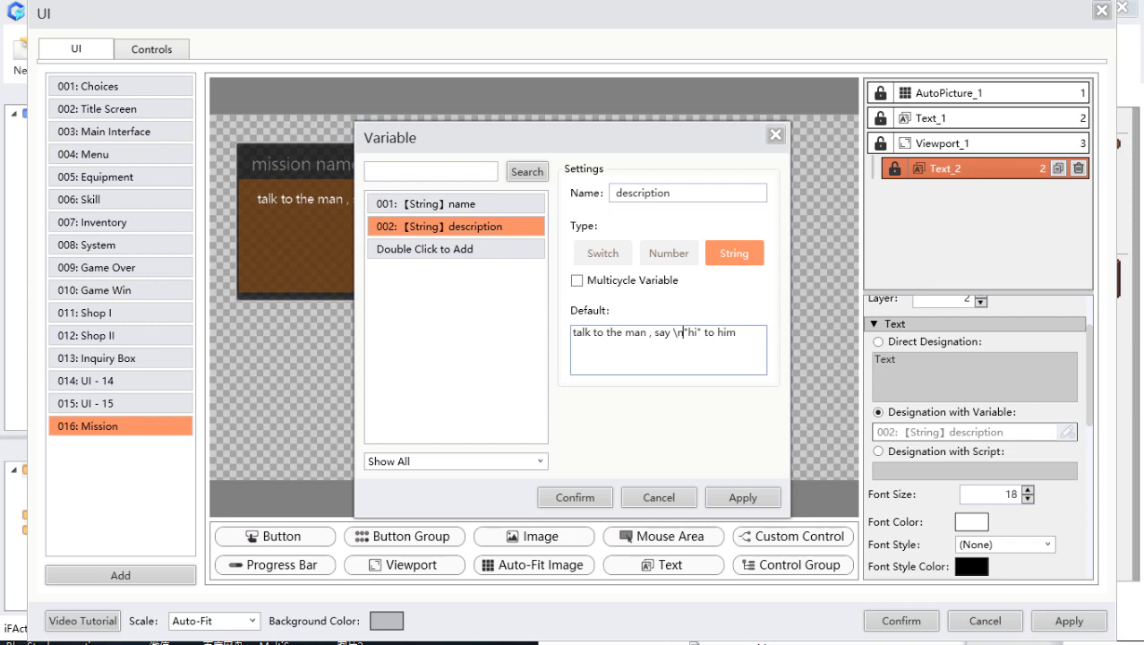
{"action": "left_click", "coordinate": [587, 496]}
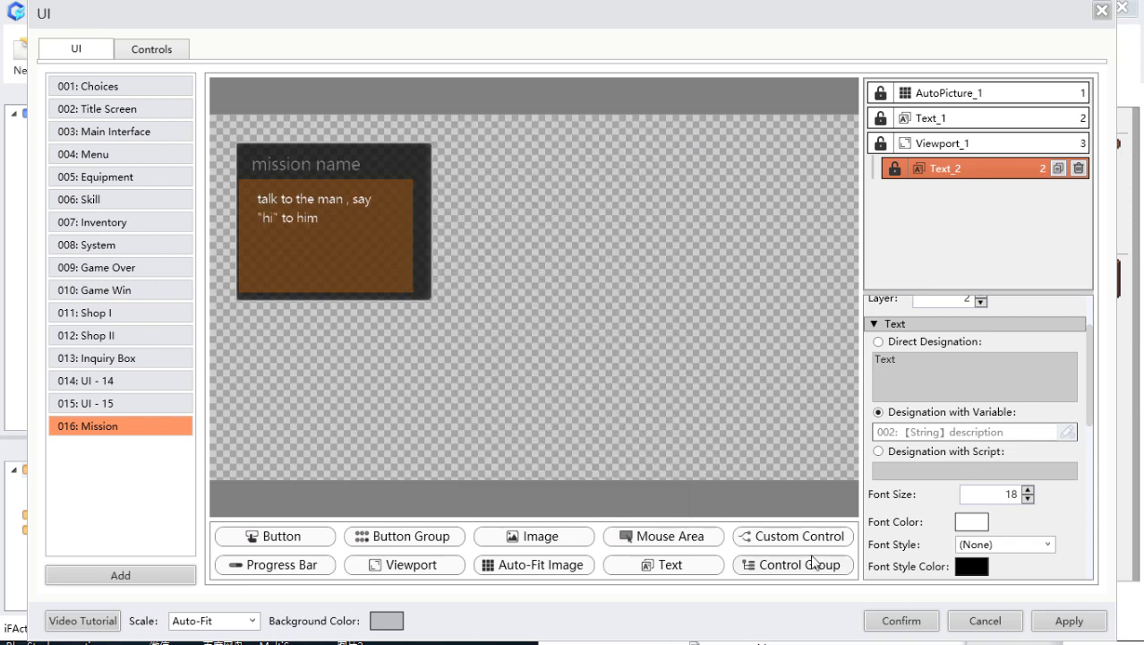
Step: Remove the "\n" line break from the description variable's default value
{"action": "left_click", "coordinate": [1066, 434]}
{"action": "left_click", "coordinate": [474, 231]}
{"action": "left_click", "coordinate": [682, 333]}
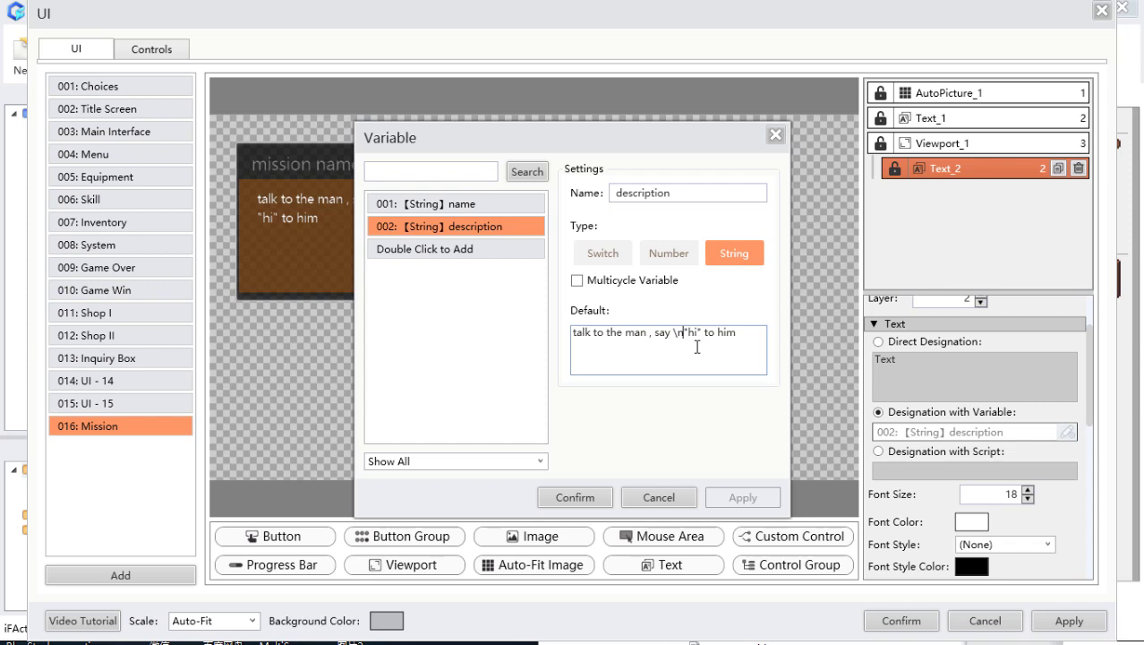
{"action": "key", "text": "BackSpace"}
{"action": "key", "text": "BackSpace"}
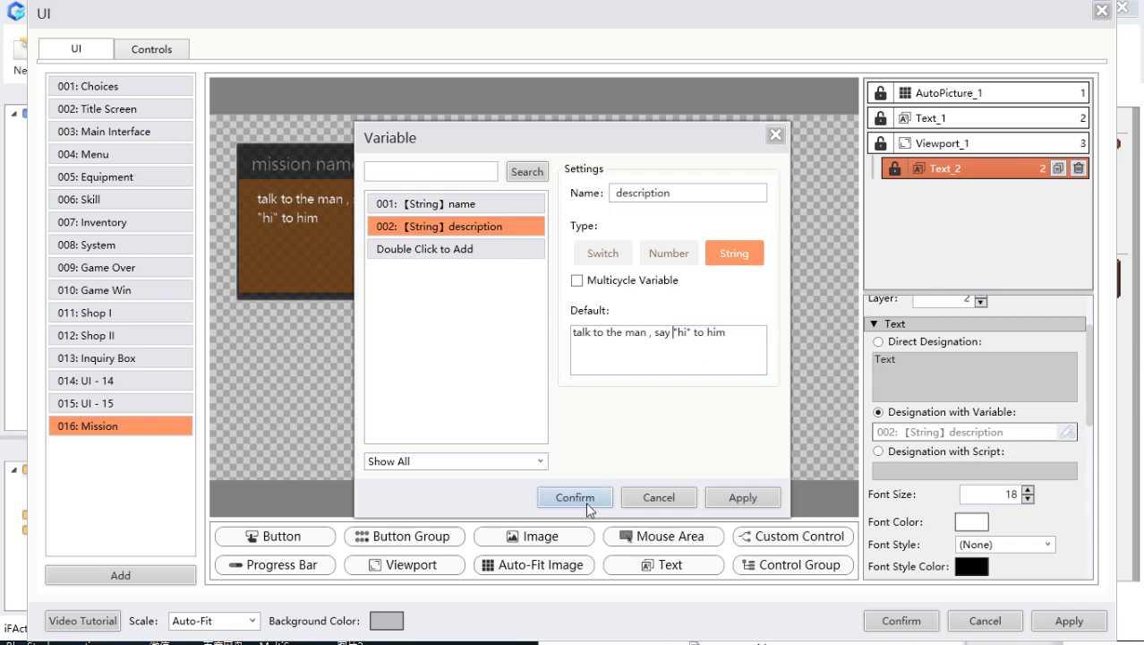
{"action": "left_click", "coordinate": [574, 498]}
Step: Enable Auto Newline for Text_2 and reduce its line width to 115
{"action": "scroll", "coordinate": [979, 411], "scroll_direction": "down", "scroll_amount": 2}
{"action": "scroll", "coordinate": [980, 411], "scroll_direction": "down", "scroll_amount": 2}
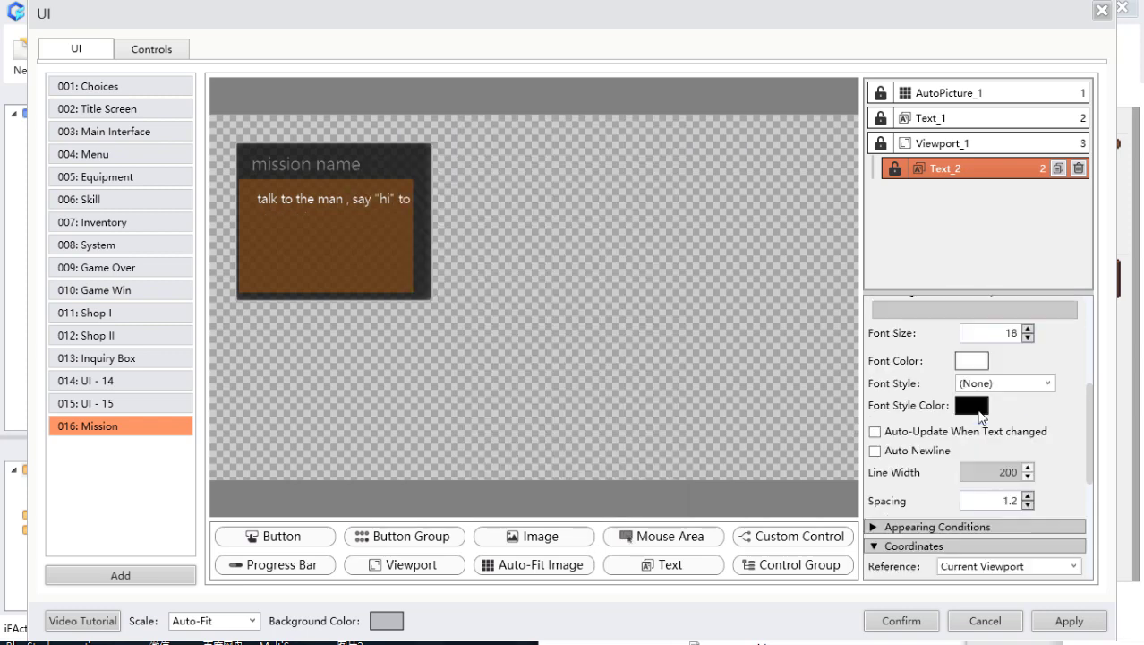
{"action": "left_click", "coordinate": [876, 450]}
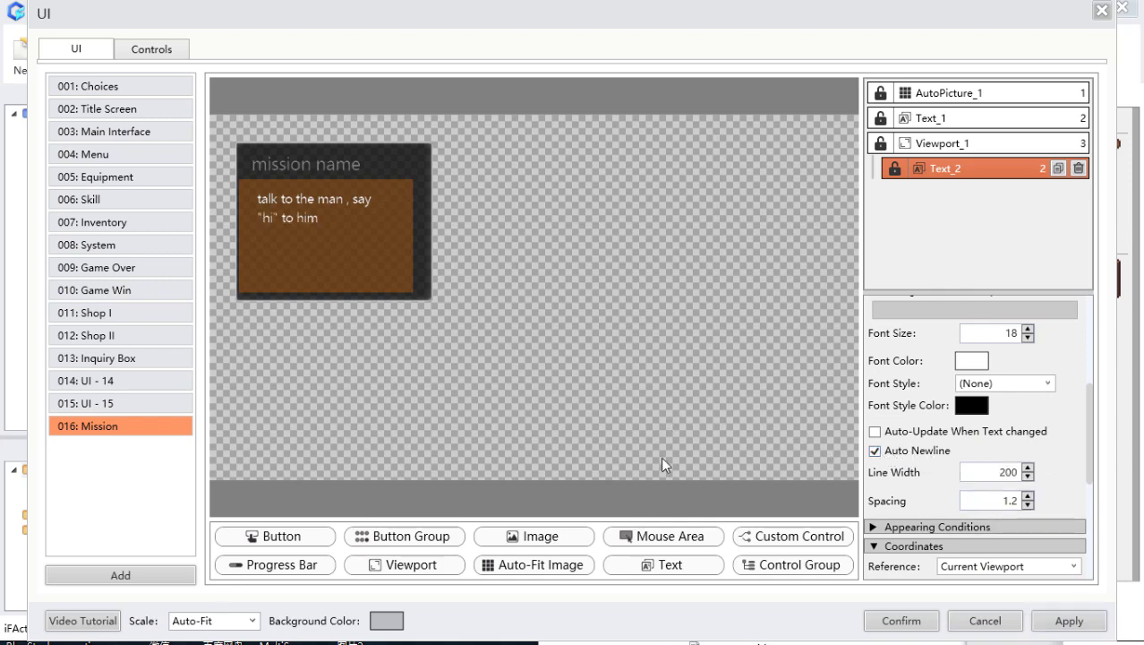
{"action": "left_click", "coordinate": [1027, 477]}
{"action": "left_click", "coordinate": [1028, 478]}
{"action": "left_click", "coordinate": [1027, 476]}
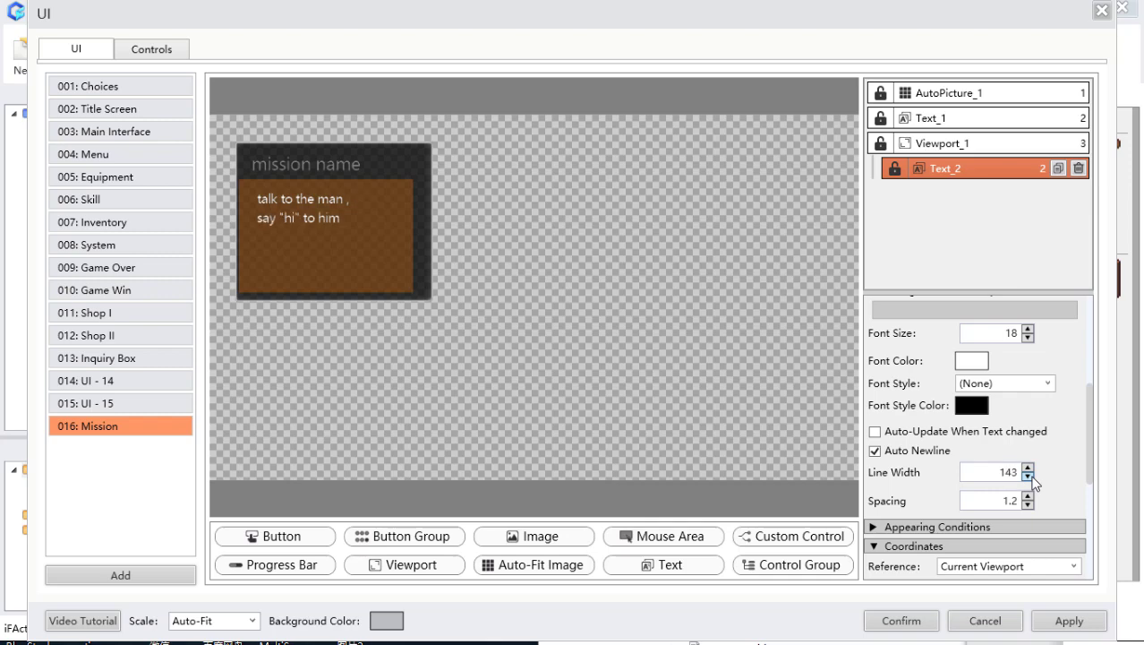
{"action": "left_click", "coordinate": [1027, 476]}
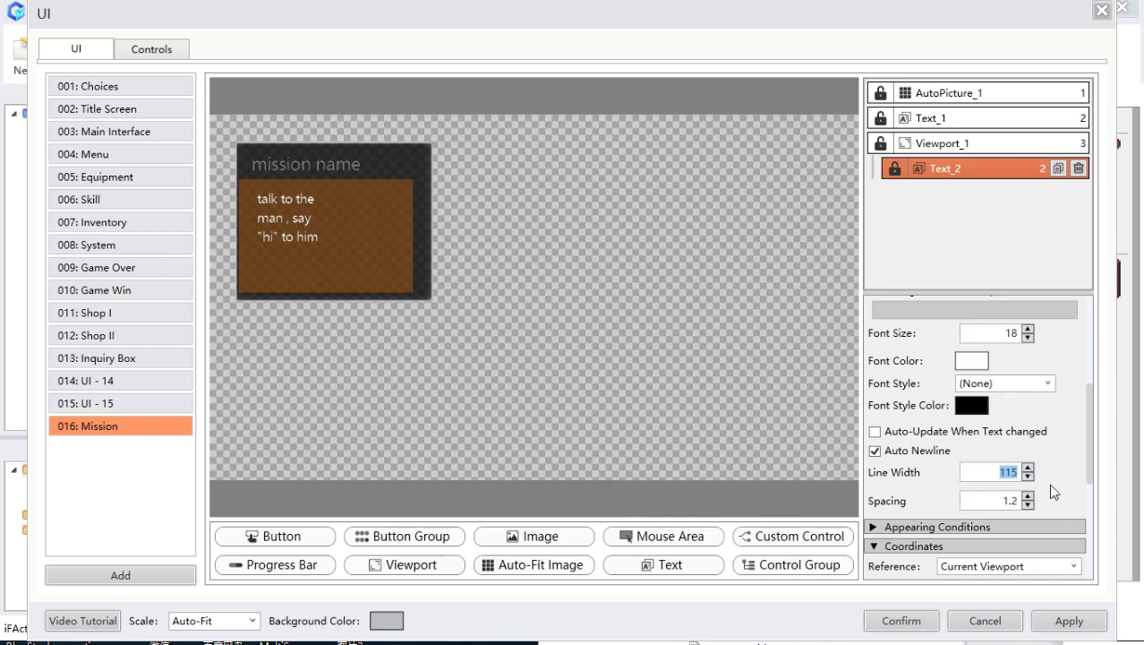
Step: Increase Text_2's line width to 215, then apply and confirm the UI changes
{"action": "left_click", "coordinate": [1044, 454]}
{"action": "left_click", "coordinate": [1027, 467]}
{"action": "left_click_drag", "start_coordinate": [1028, 468], "coordinate": [1028, 469]}
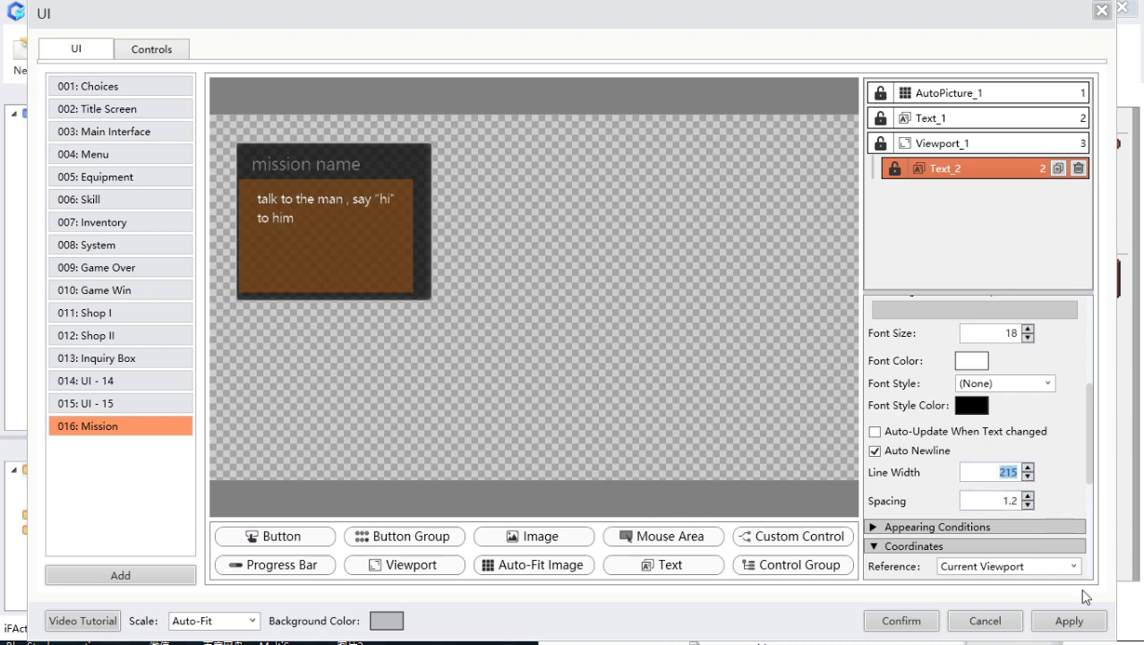
{"action": "left_click", "coordinate": [1068, 627]}
{"action": "left_click", "coordinate": [928, 623]}
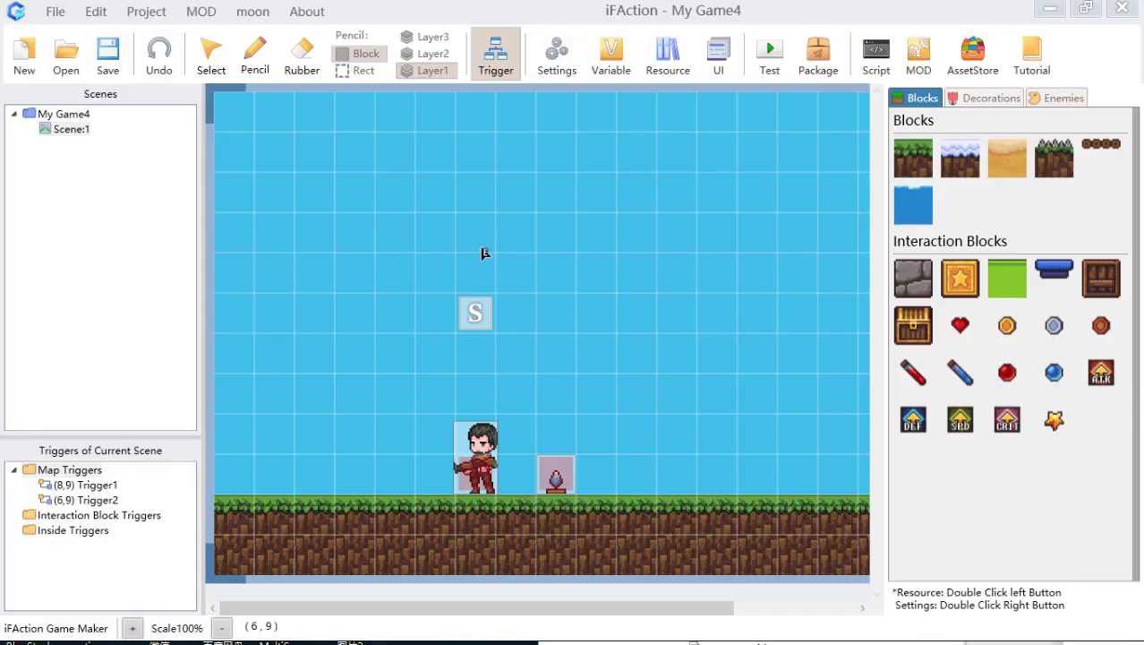
Step: Open Trigger2 on the man in the scene for editing and delete its "Tips: good" content
{"action": "double_click", "coordinate": [484, 482]}
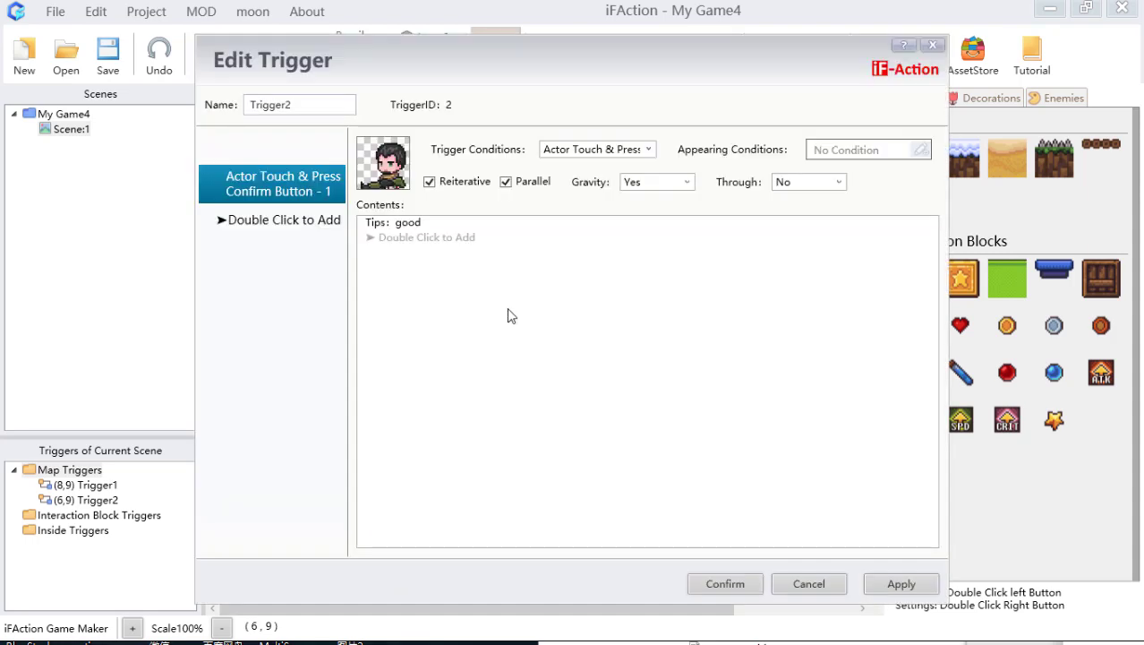
{"action": "left_click", "coordinate": [461, 229]}
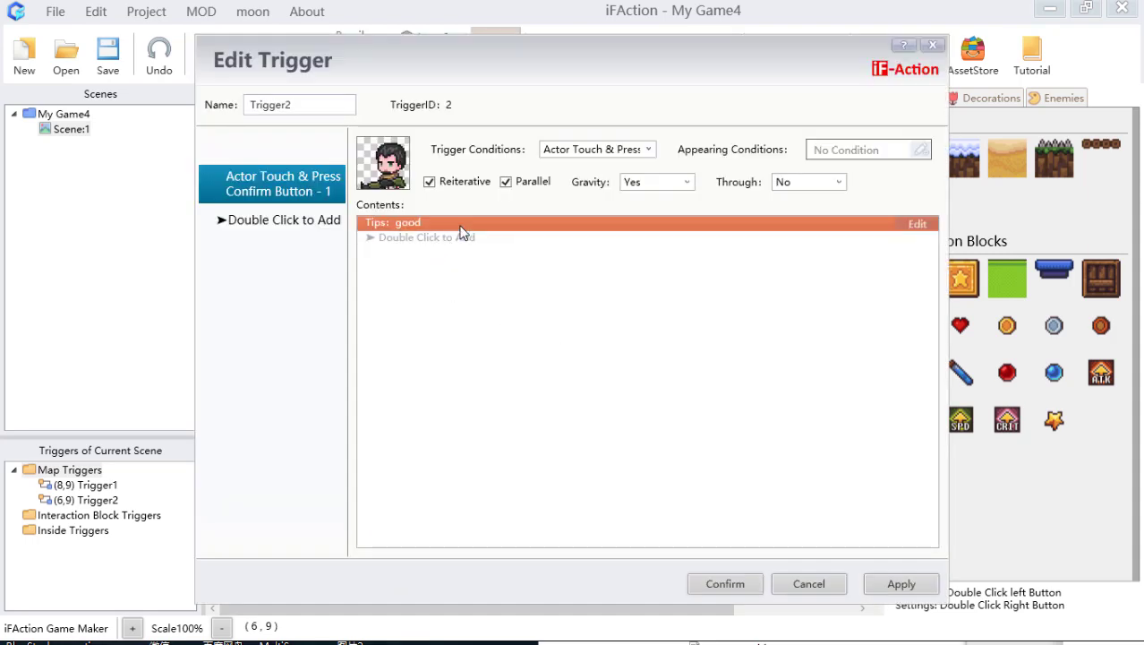
{"action": "key", "text": "Delete"}
Step: Add a Call Custom Interface command for 016Mission to Trigger2's contents and confirm the trigger
{"action": "double_click", "coordinate": [463, 231]}
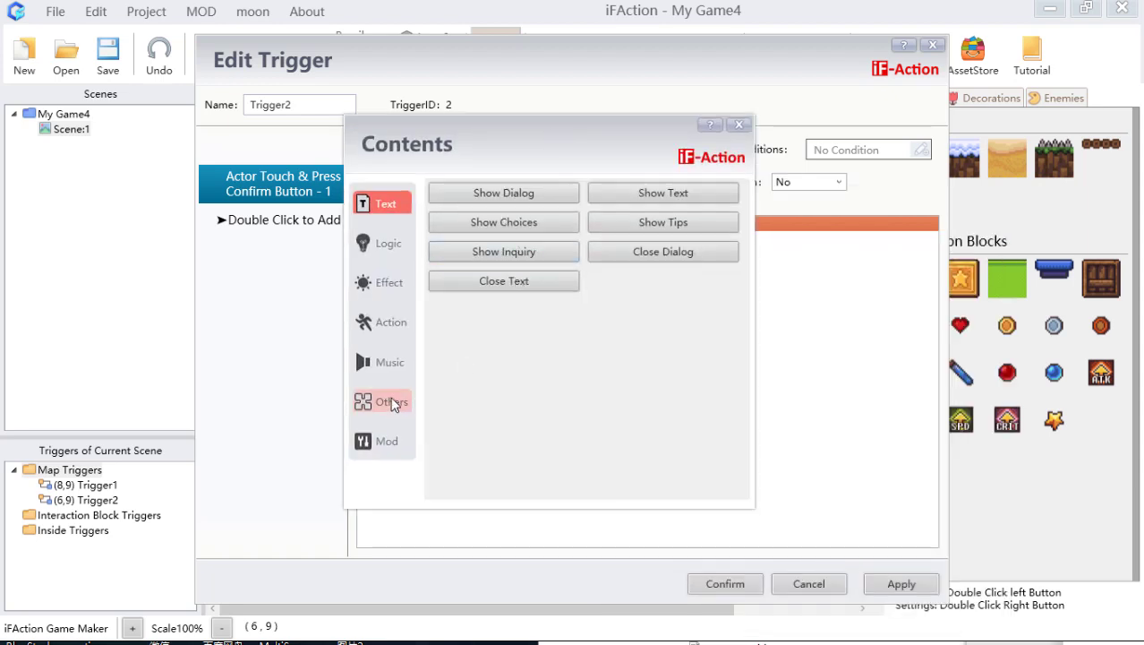
{"action": "left_click", "coordinate": [393, 405]}
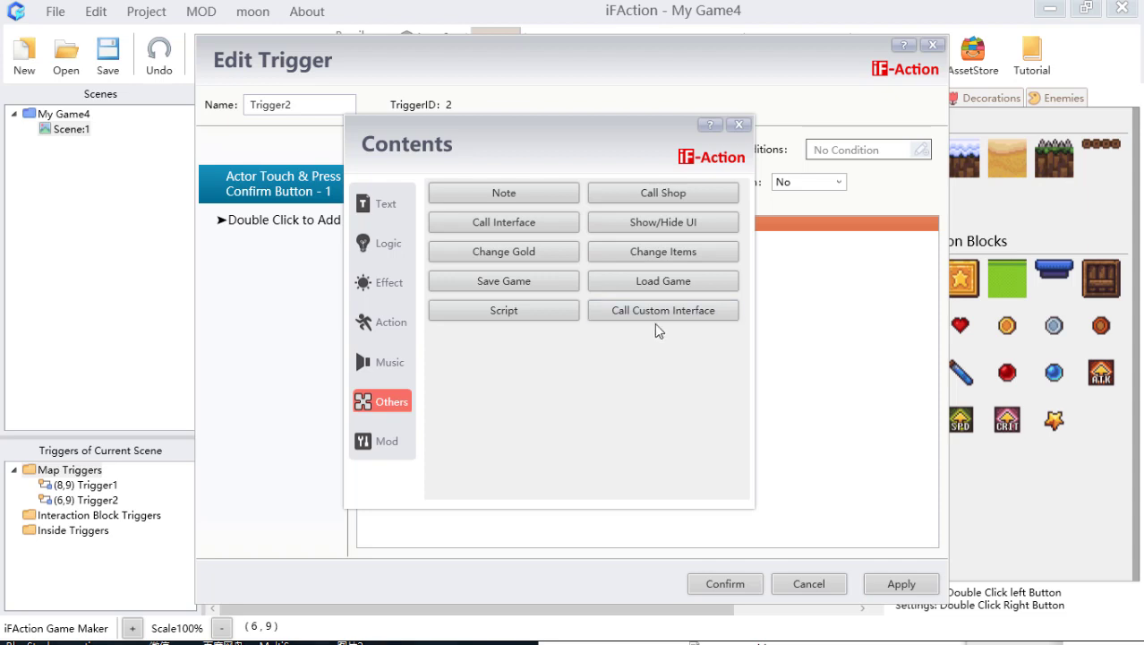
{"action": "left_click", "coordinate": [676, 311]}
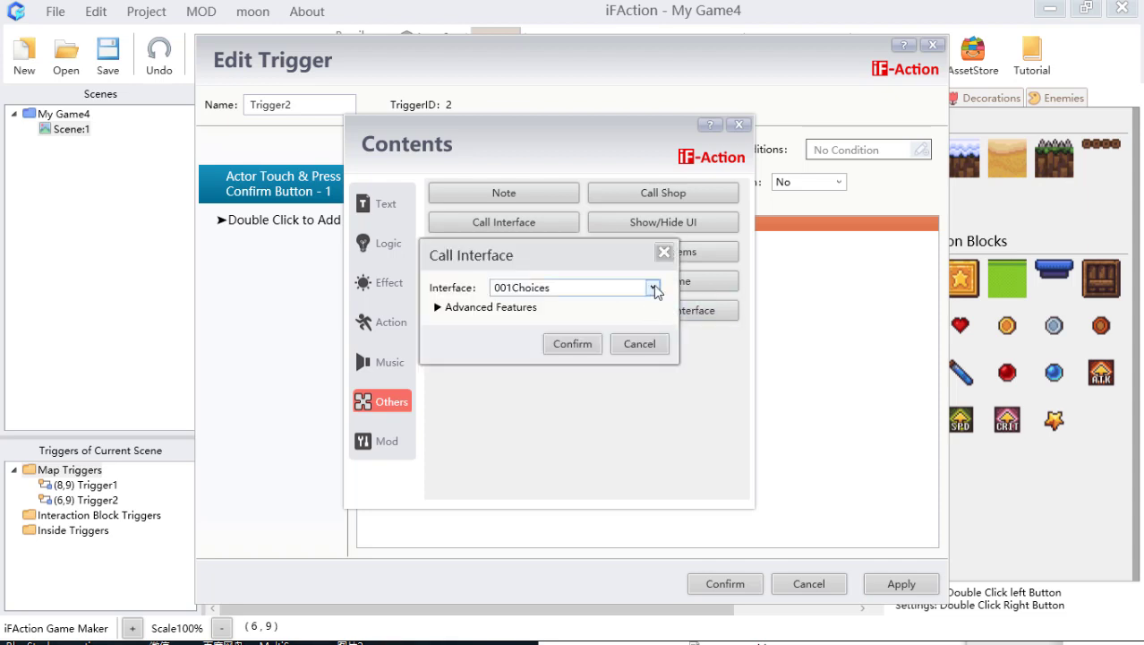
{"action": "left_click", "coordinate": [652, 286]}
{"action": "left_click", "coordinate": [542, 550]}
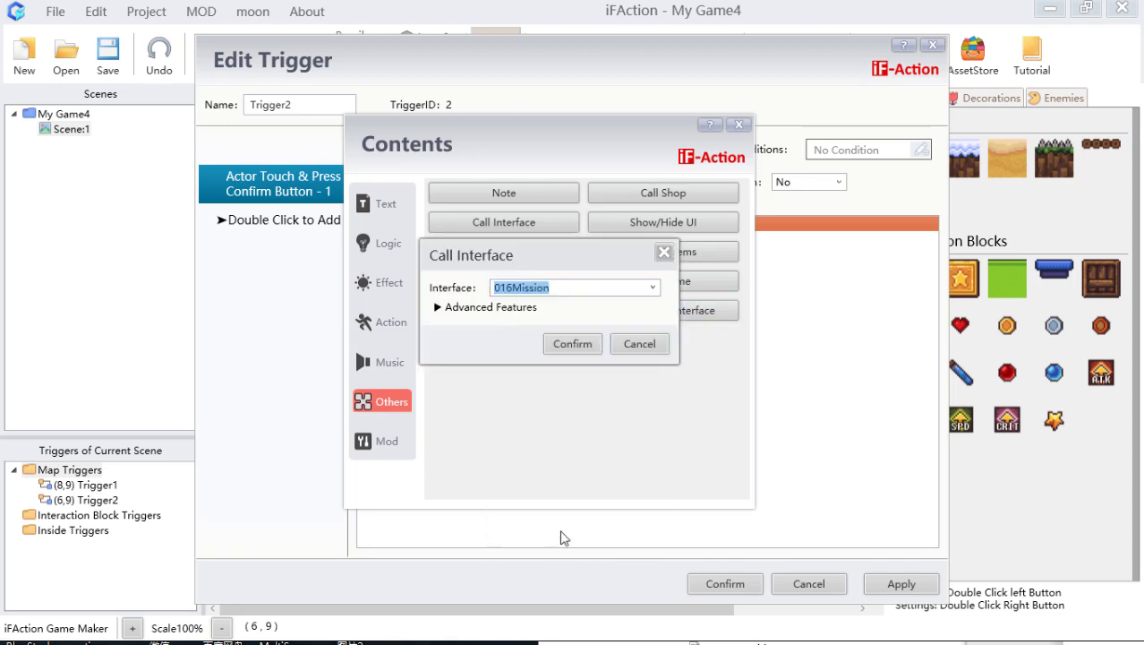
{"action": "left_click", "coordinate": [594, 350]}
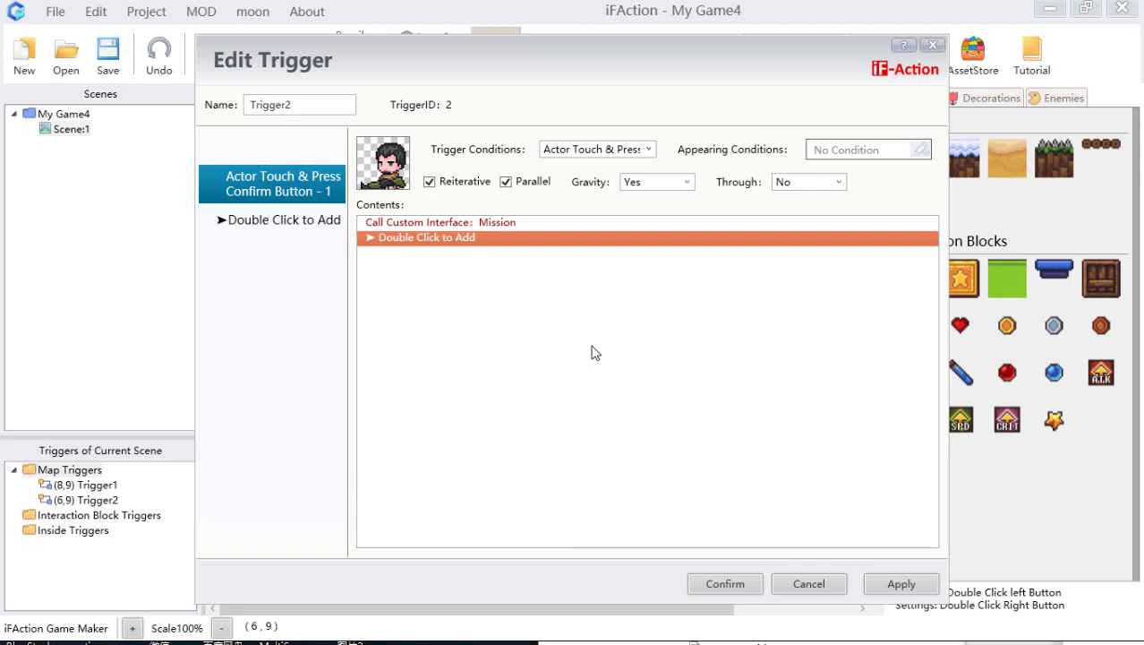
{"action": "left_click", "coordinate": [723, 584]}
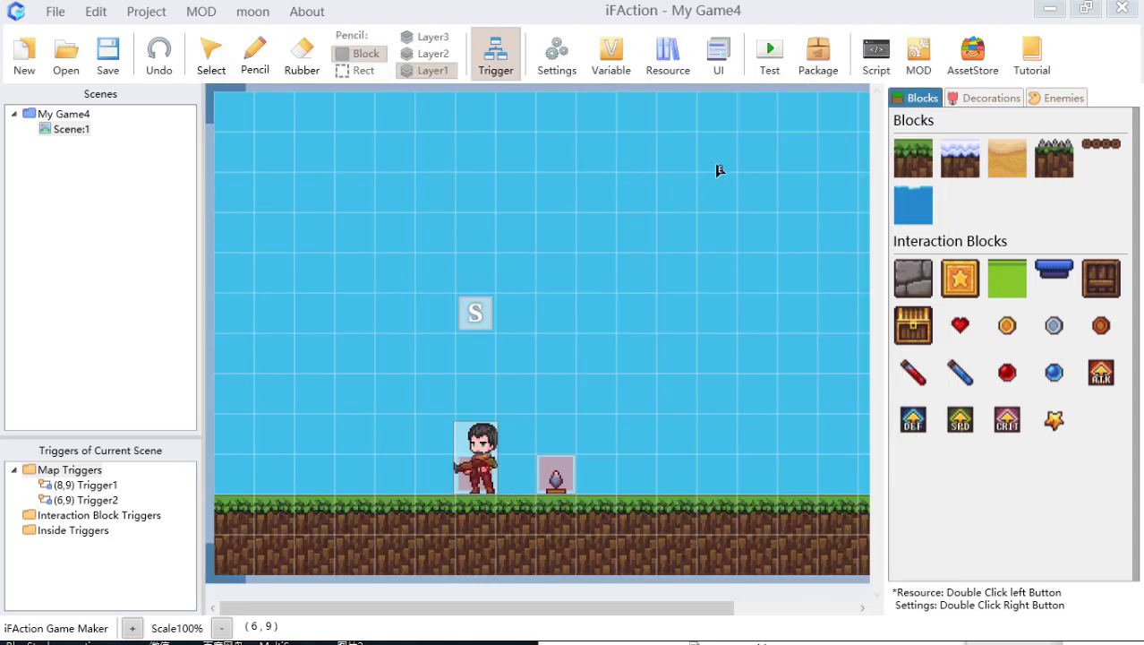
Step: Run a GameTest, bring the game window fully into view, and start a new game
{"action": "left_click", "coordinate": [761, 76]}
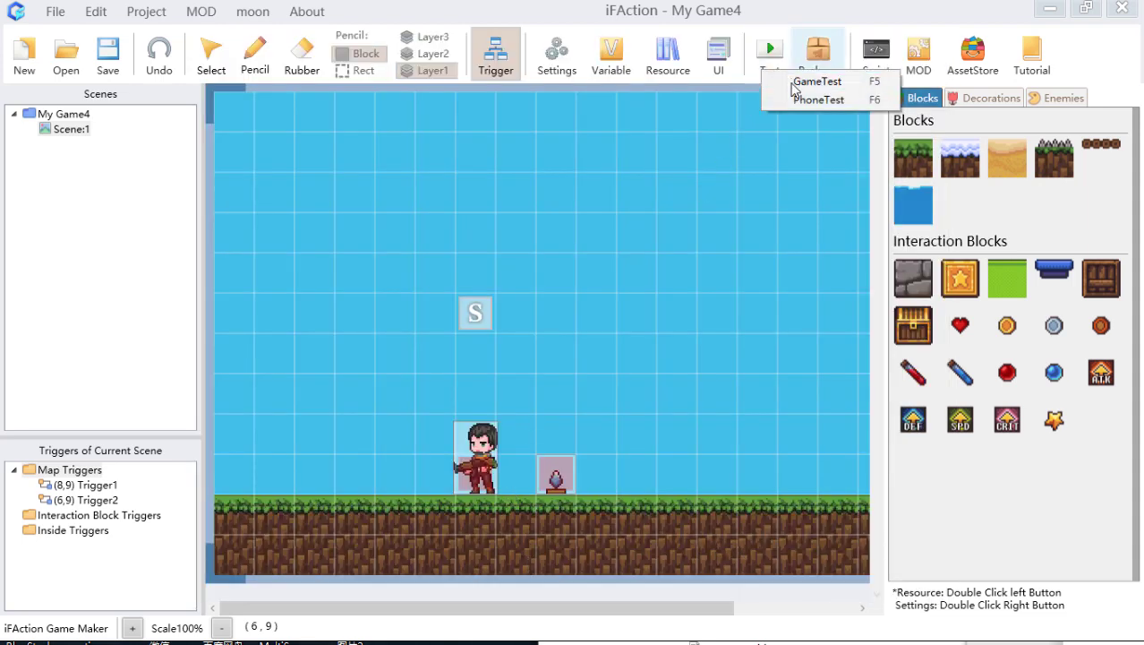
{"action": "left_click", "coordinate": [794, 82]}
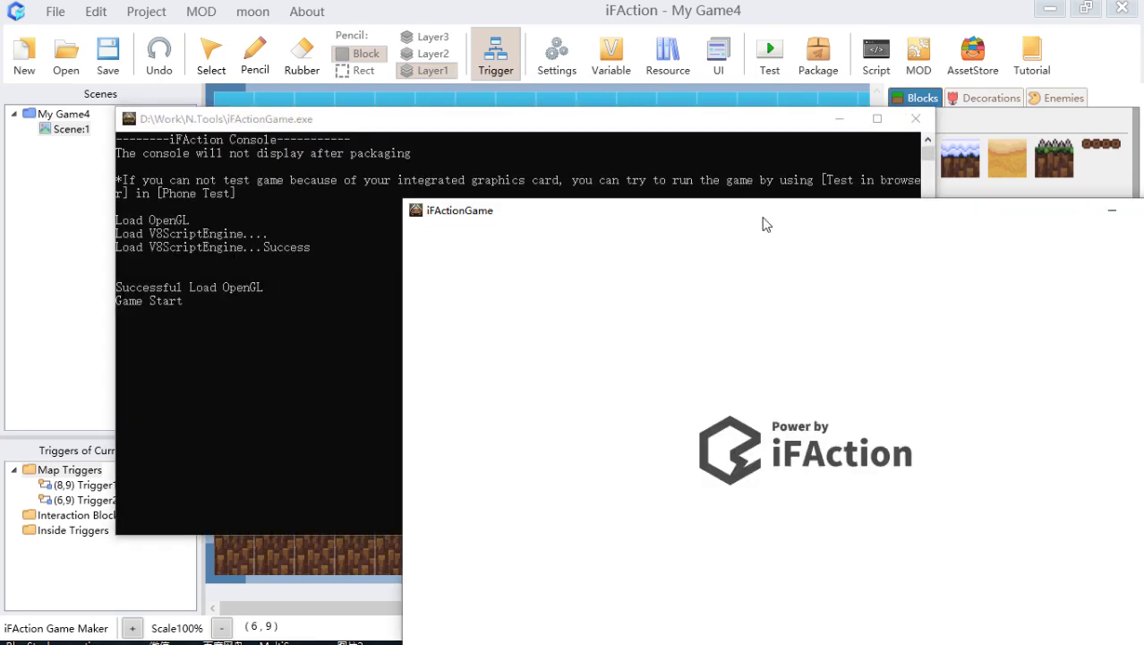
{"action": "left_click_drag", "start_coordinate": [756, 217], "coordinate": [564, 62]}
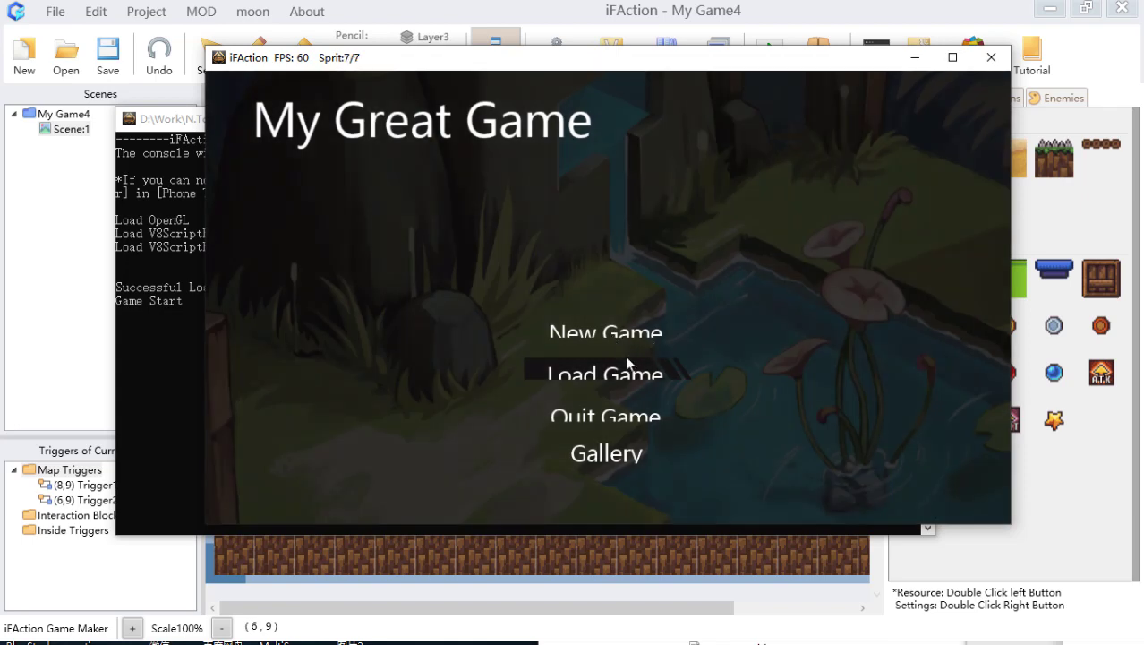
{"action": "left_click", "coordinate": [625, 360]}
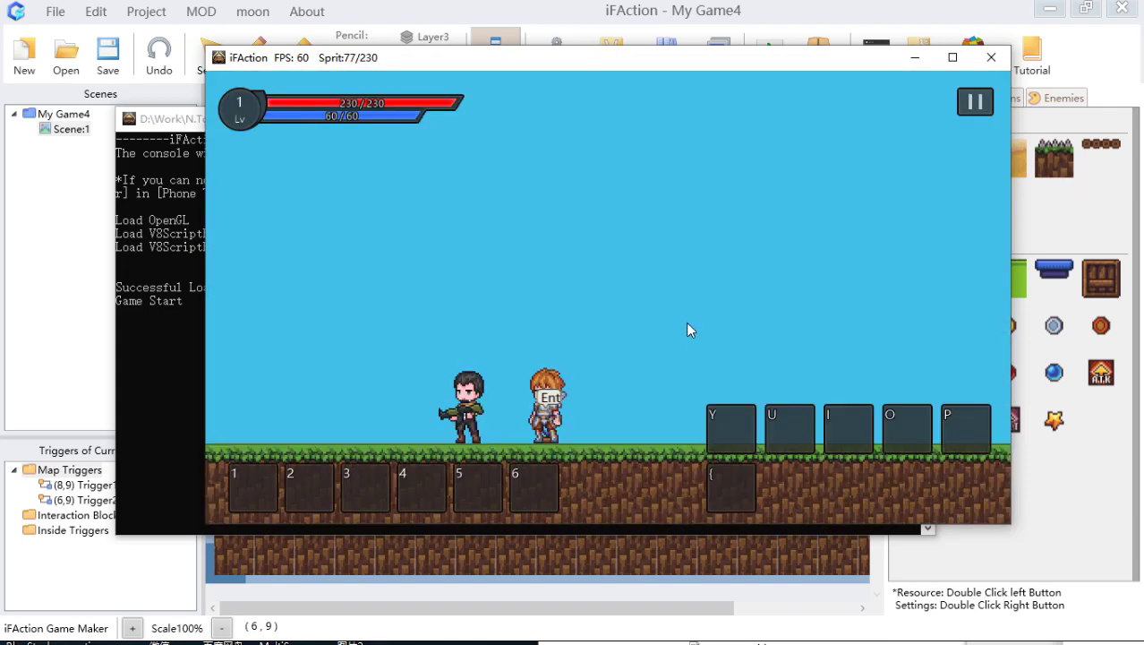
Step: Walk the actor to the man and interact with him to check the Mission interface, then close the test
{"action": "key", "text": "a"}
{"action": "key", "text": "shift"}
{"action": "key", "text": "a"}
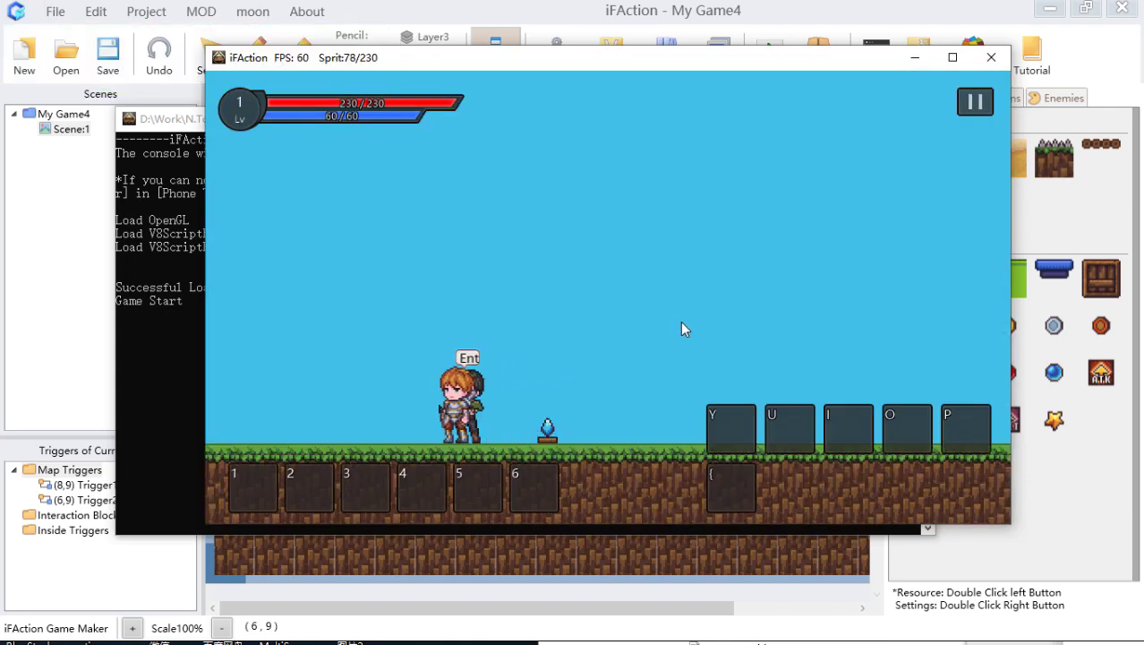
{"action": "key", "text": "Return"}
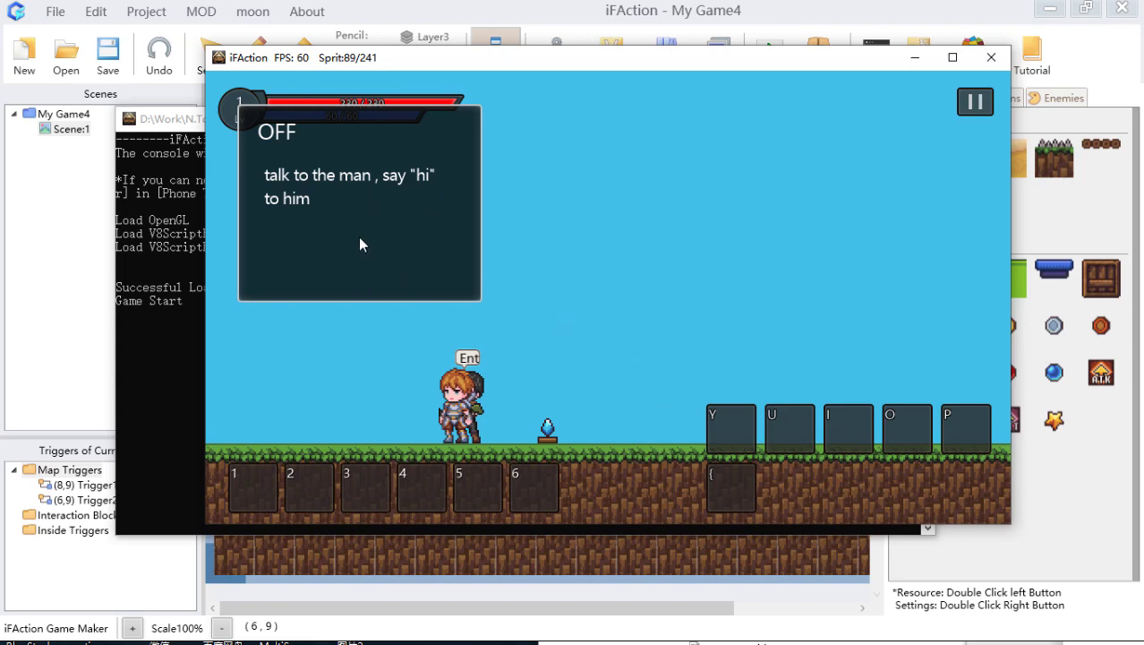
{"action": "left_click", "coordinate": [991, 56]}
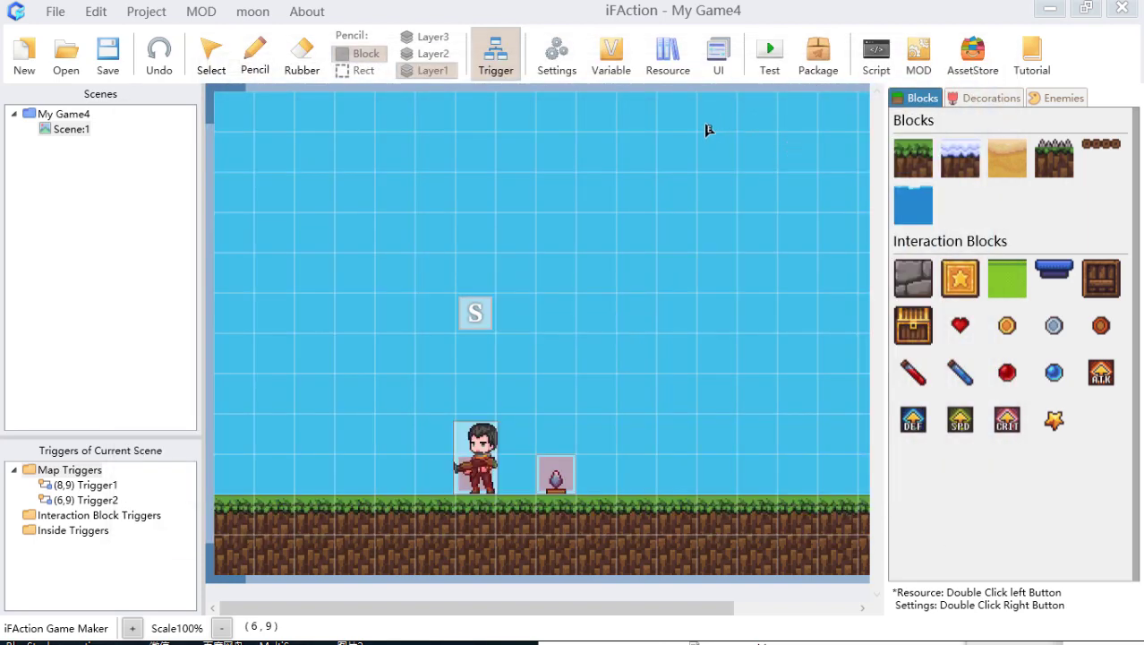
Step: Set Viewport_1's dragging direction to Vertical in the Mission UI and confirm the change
{"action": "left_click", "coordinate": [668, 52]}
{"action": "key", "text": "Escape"}
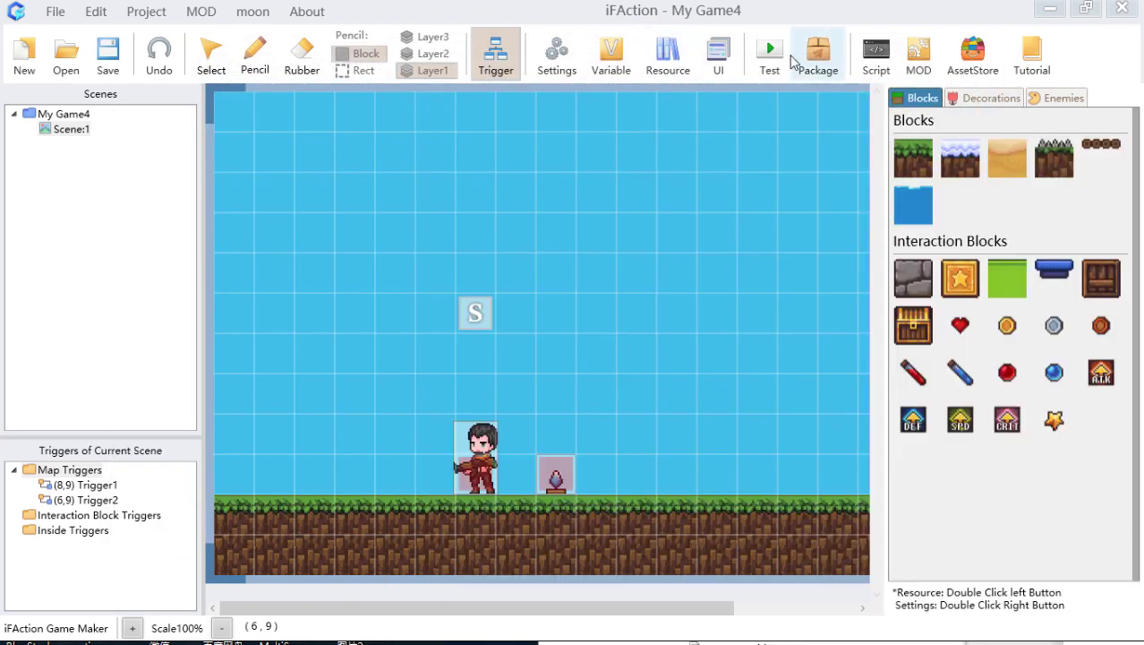
{"action": "left_click", "coordinate": [718, 55]}
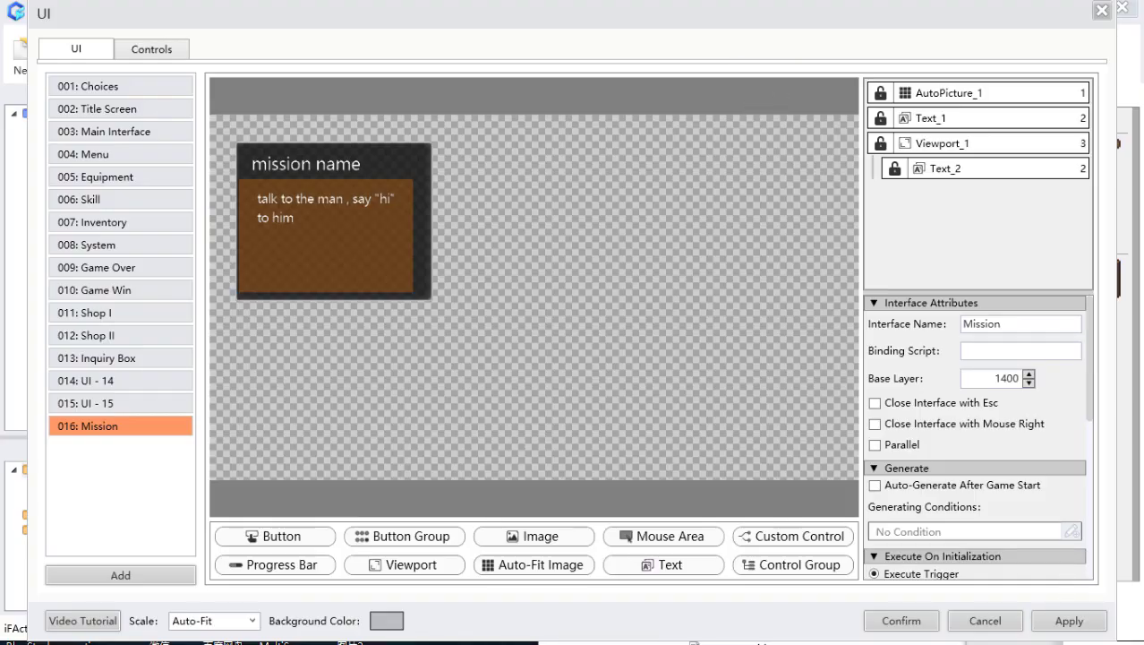
{"action": "left_click", "coordinate": [359, 247]}
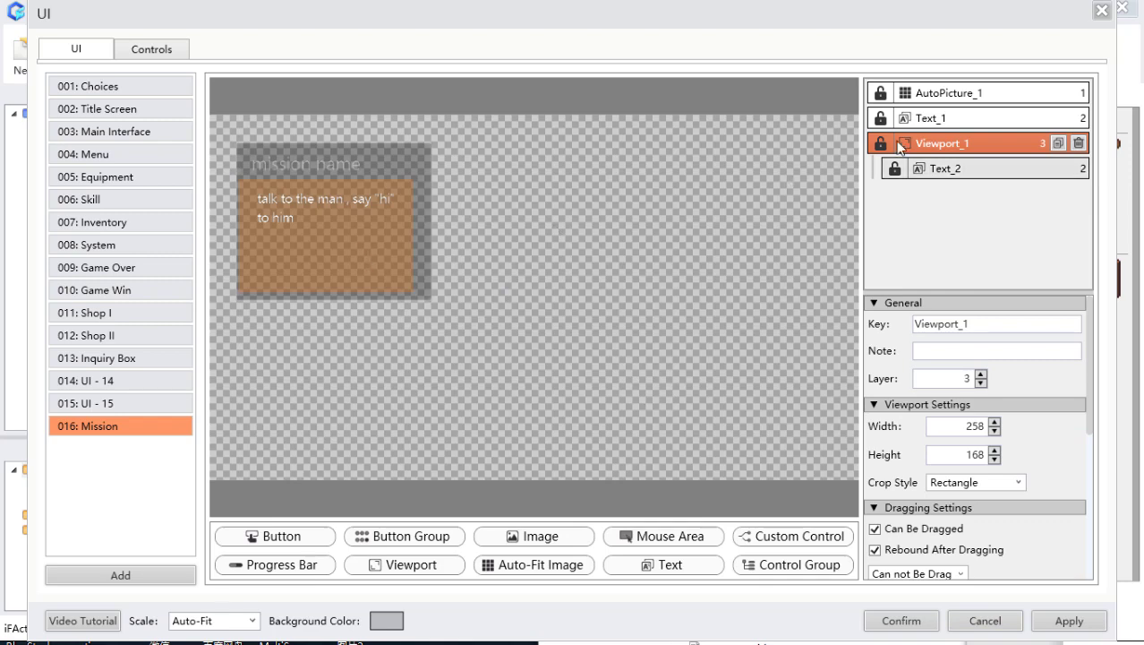
{"action": "scroll", "coordinate": [1019, 478], "scroll_direction": "down", "scroll_amount": 2}
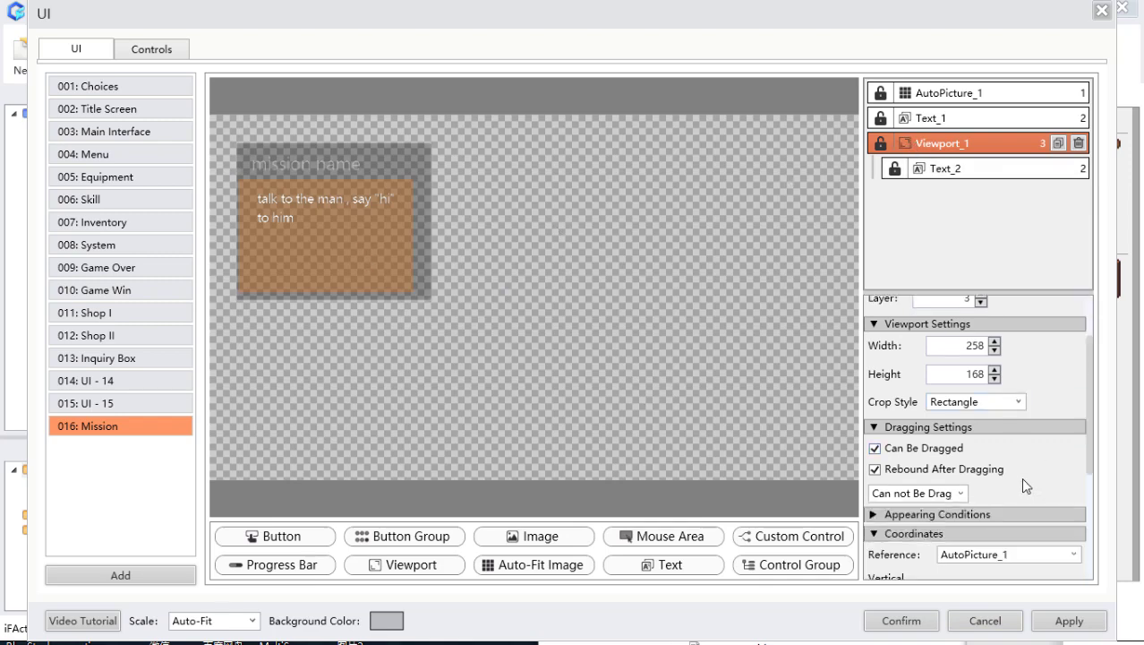
{"action": "left_click", "coordinate": [960, 493]}
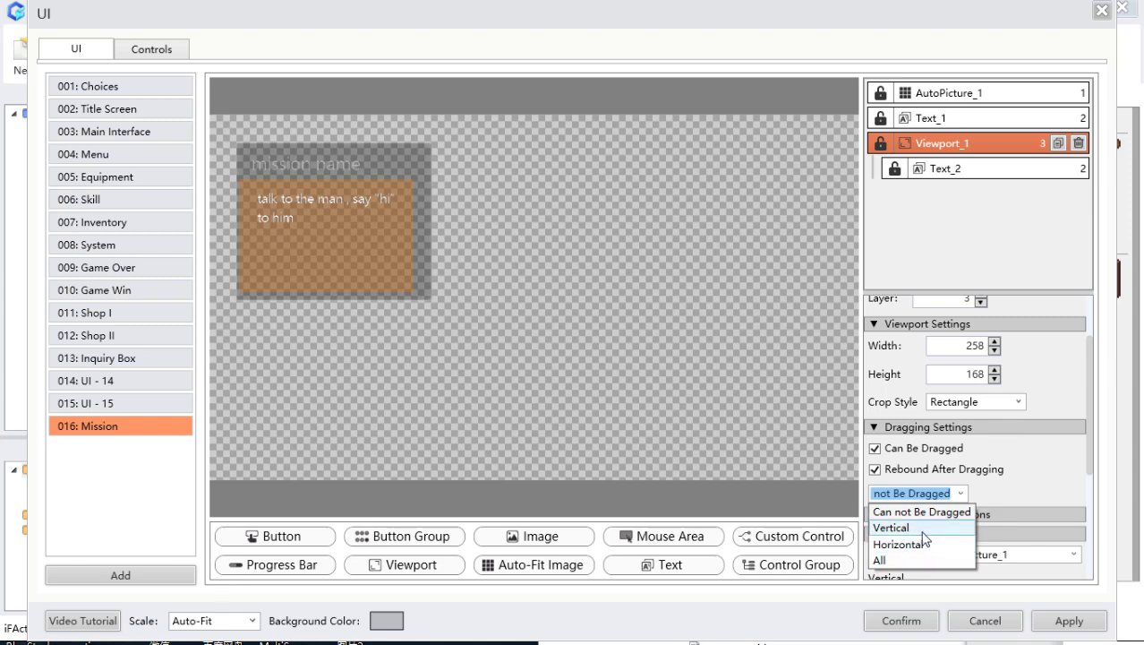
{"action": "left_click", "coordinate": [895, 528]}
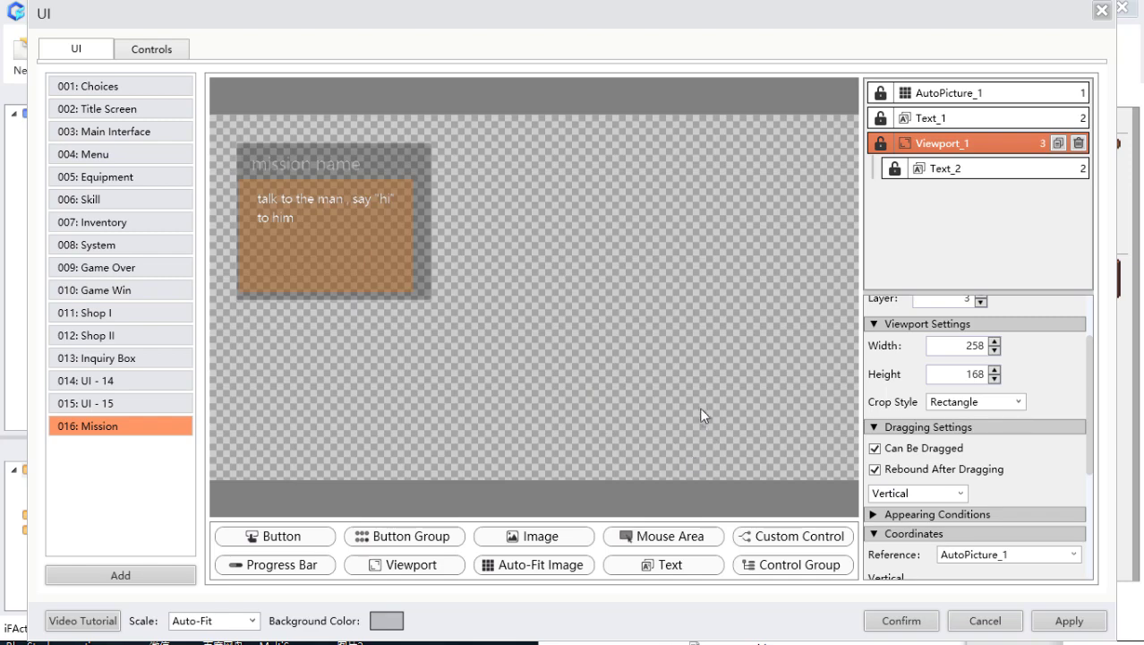
{"action": "left_click", "coordinate": [902, 621]}
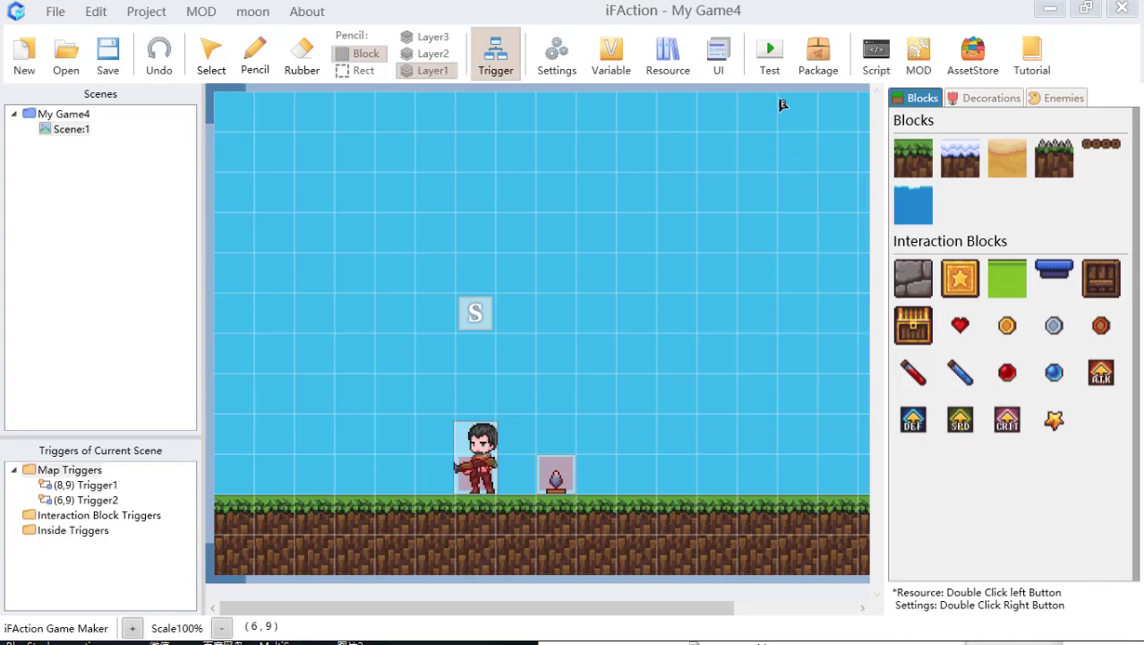
Step: Run a GameTest, start a new game, check what the pause control opens, and close the test
{"action": "left_click", "coordinate": [772, 56]}
{"action": "left_click", "coordinate": [811, 66]}
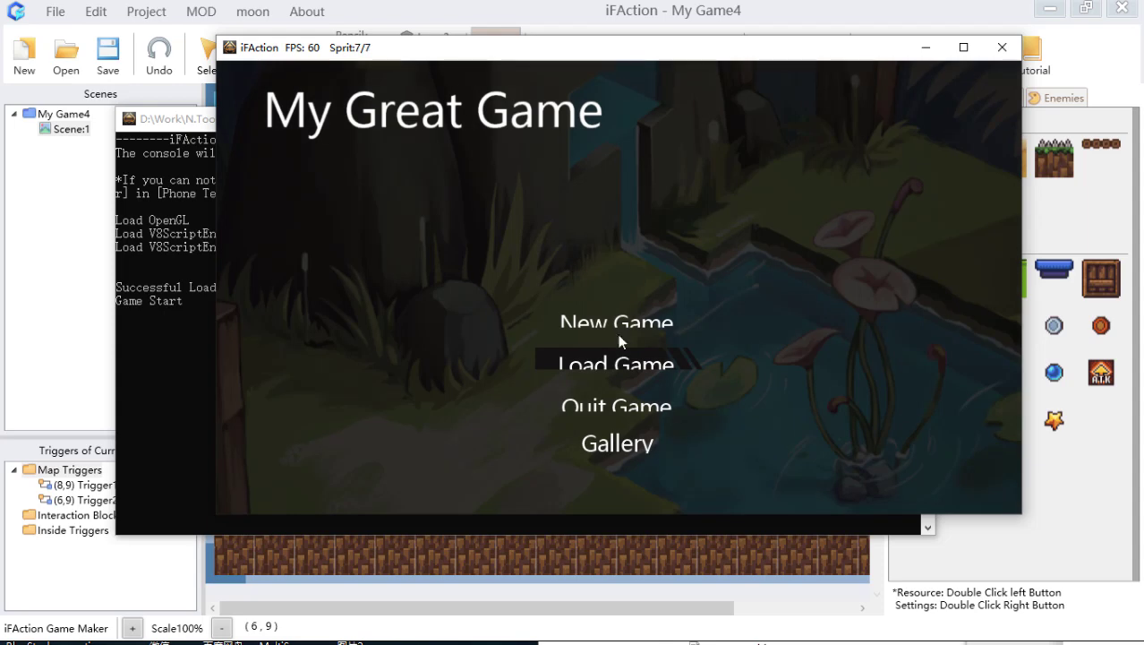
{"action": "left_click", "coordinate": [620, 356]}
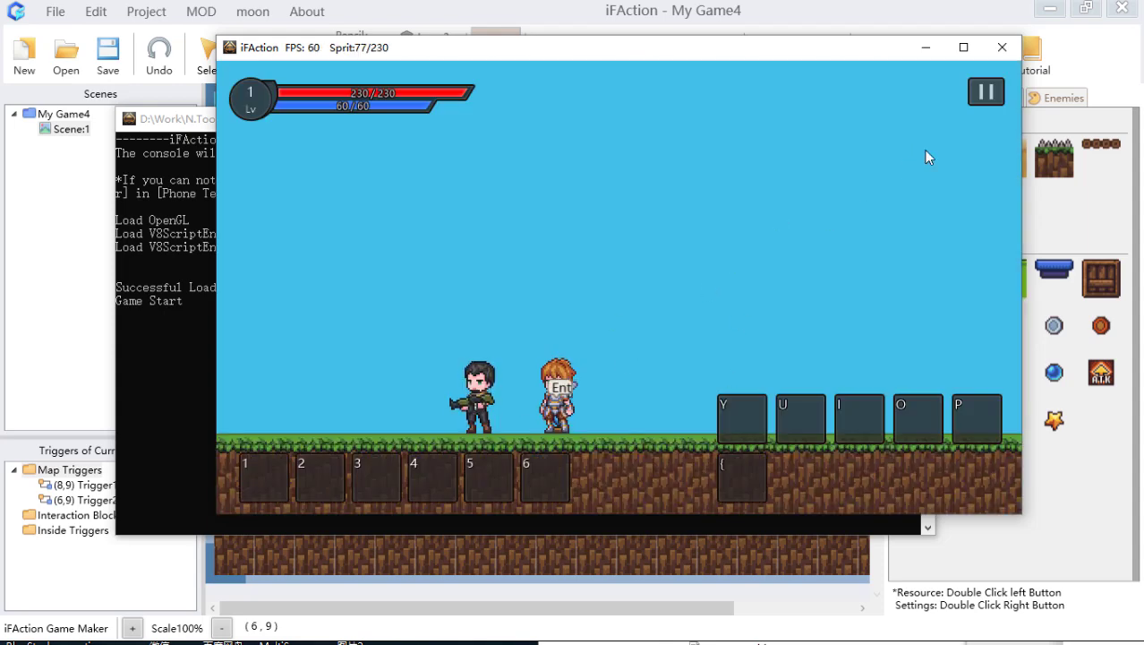
{"action": "left_click", "coordinate": [985, 95]}
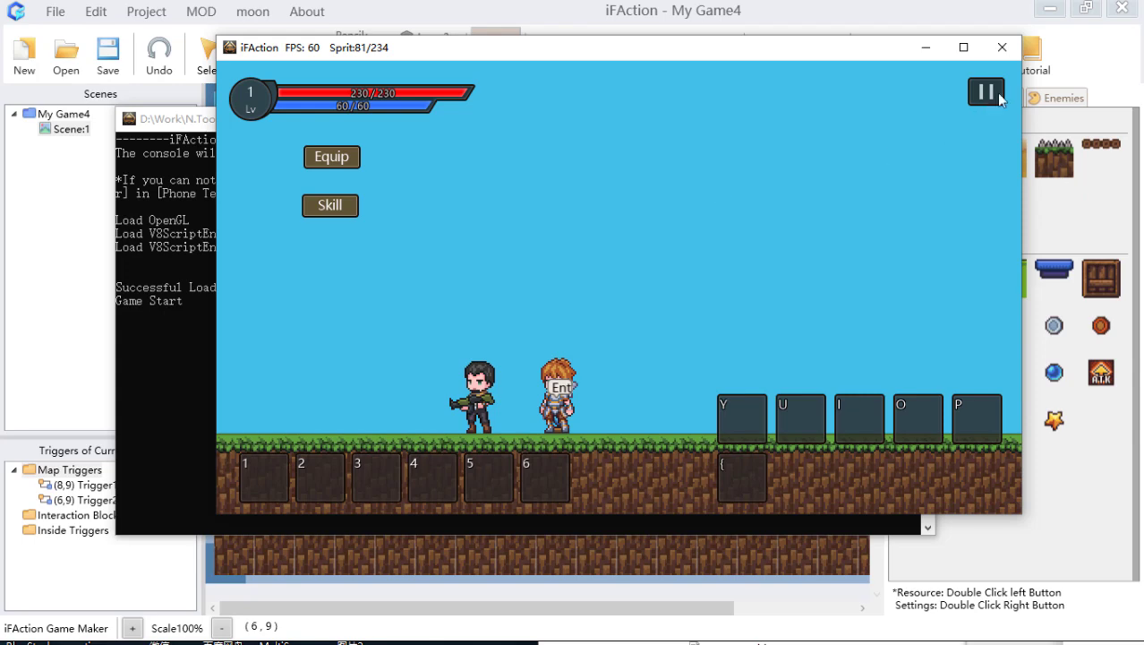
{"action": "left_click", "coordinate": [1003, 50]}
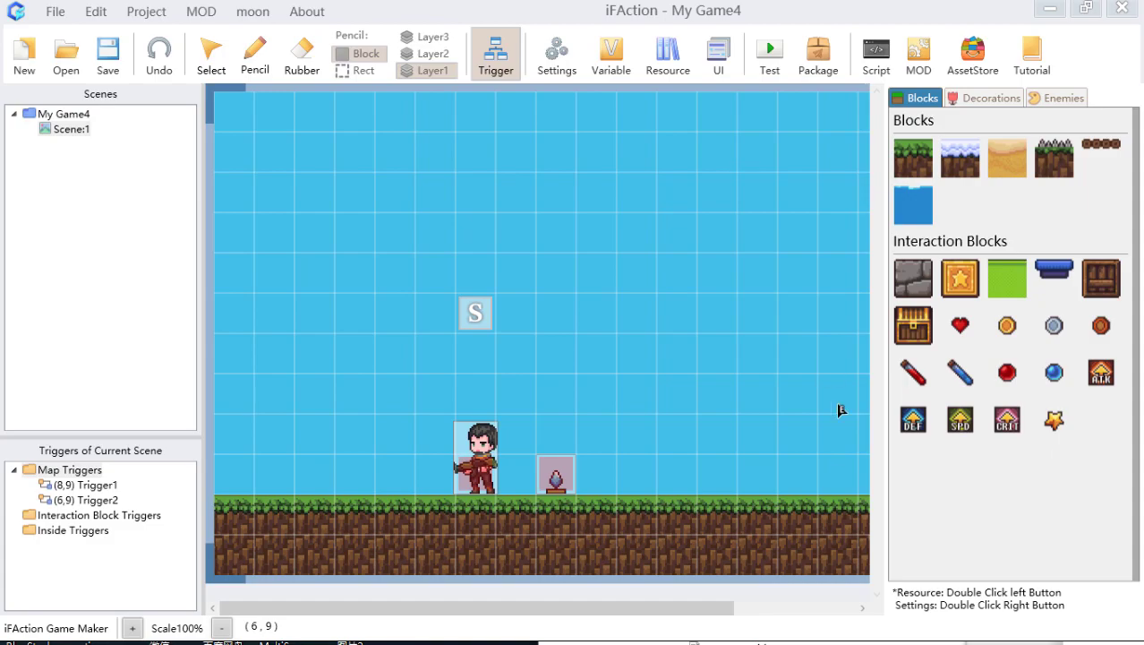
Step: Delete the PlayBGM castle_1.mp3 command from the Title Screen's initialization trigger and confirm the UI changes
{"action": "left_click", "coordinate": [721, 67]}
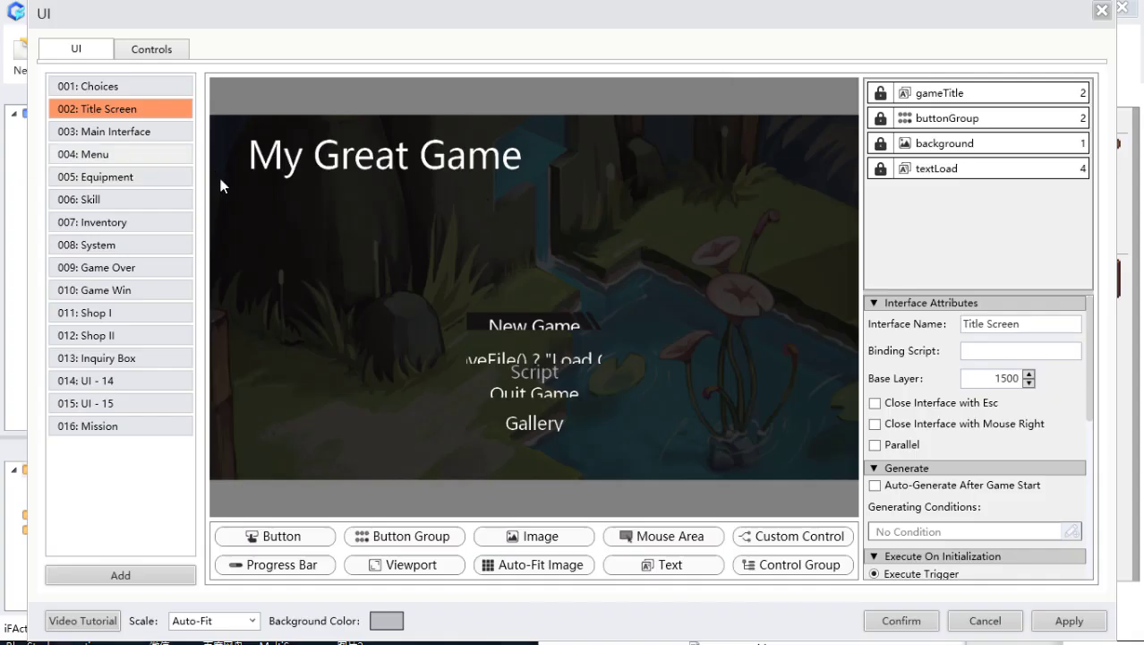
{"action": "scroll", "coordinate": [984, 470], "scroll_direction": "down", "scroll_amount": 1}
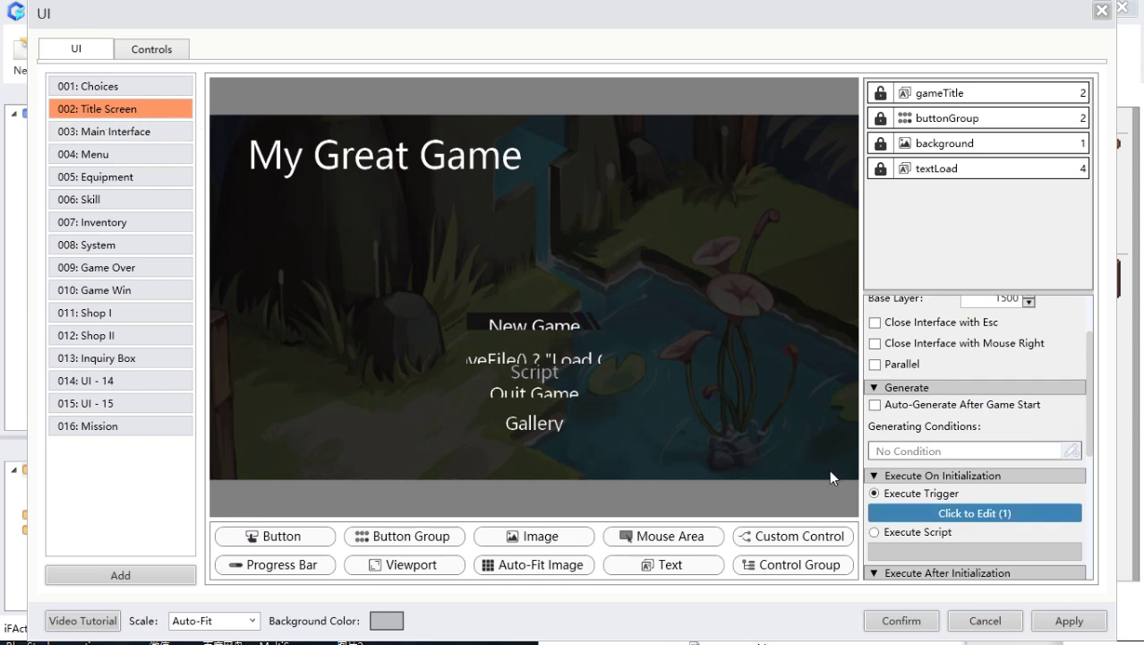
{"action": "left_click", "coordinate": [976, 515]}
{"action": "left_click", "coordinate": [394, 77]}
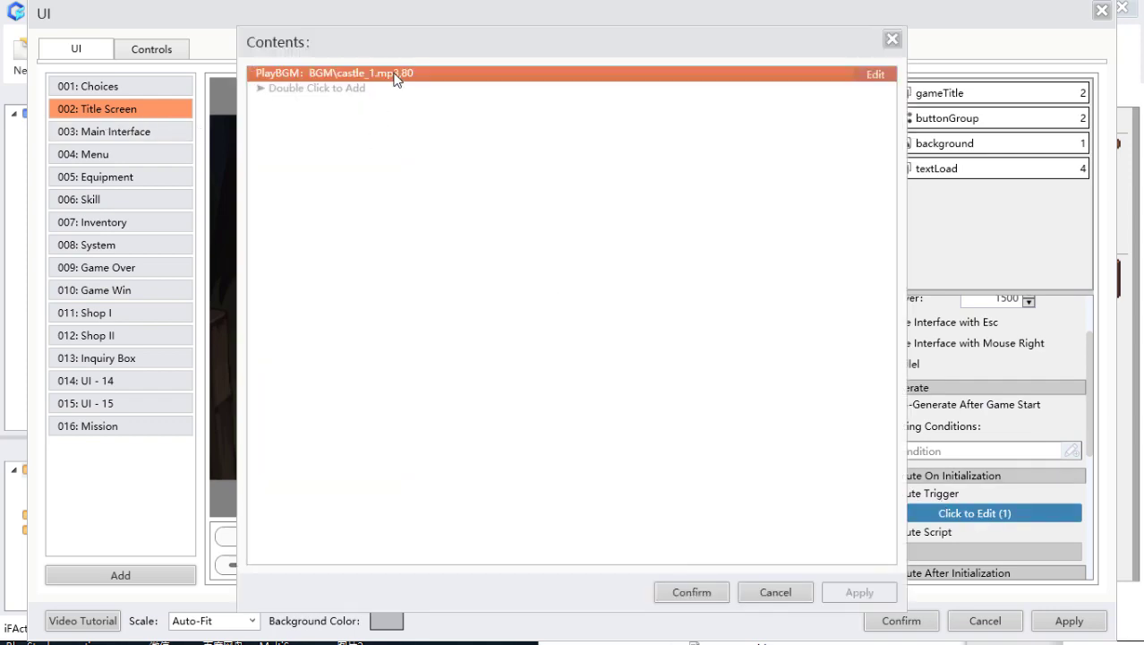
{"action": "key", "text": "Delete"}
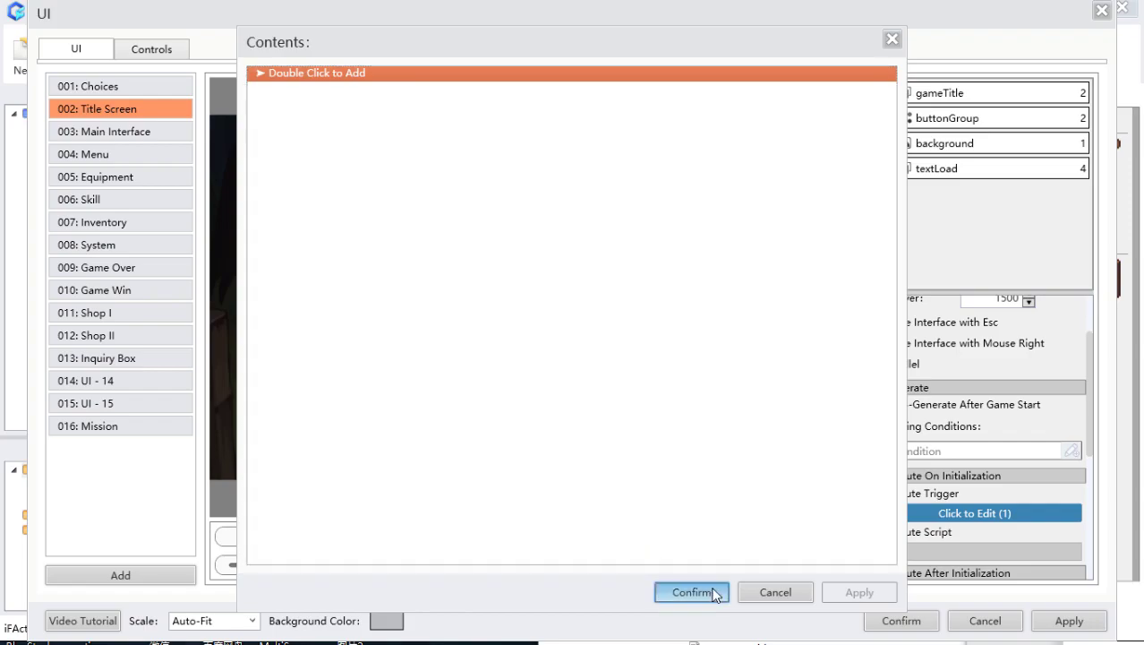
{"action": "left_click", "coordinate": [694, 592]}
{"action": "left_click", "coordinate": [897, 620]}
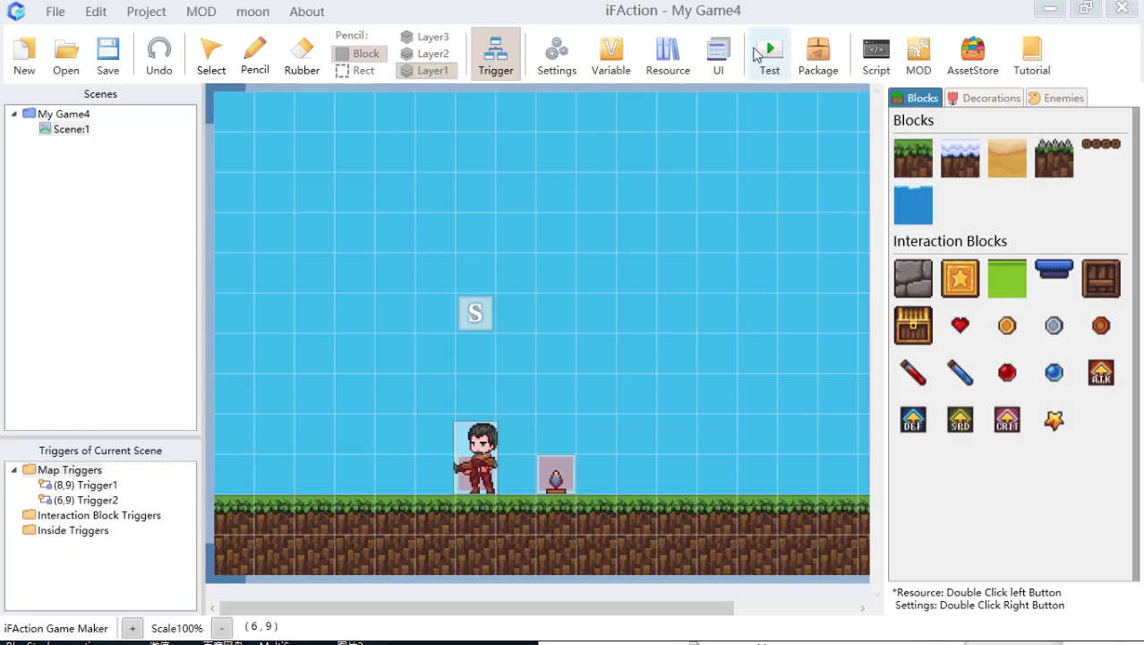
Step: Run another GameTest, start a new game, check the Mission interface beside the man, and close the test
{"action": "left_click", "coordinate": [760, 56]}
{"action": "left_click", "coordinate": [803, 56]}
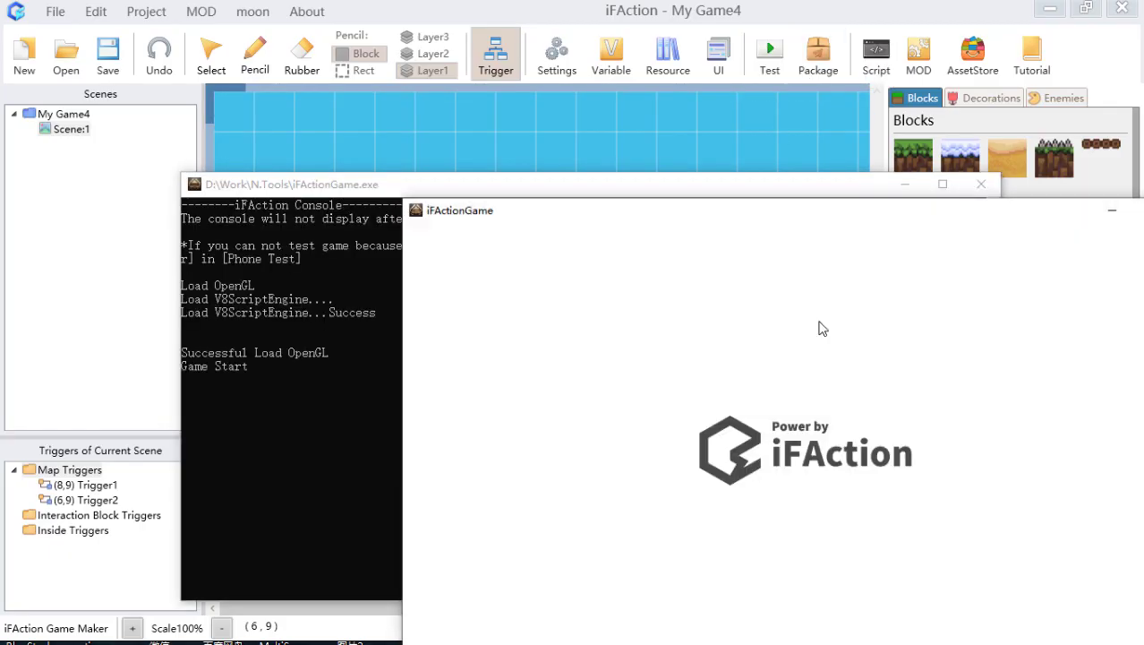
{"action": "left_click_drag", "start_coordinate": [786, 225], "coordinate": [618, 62]}
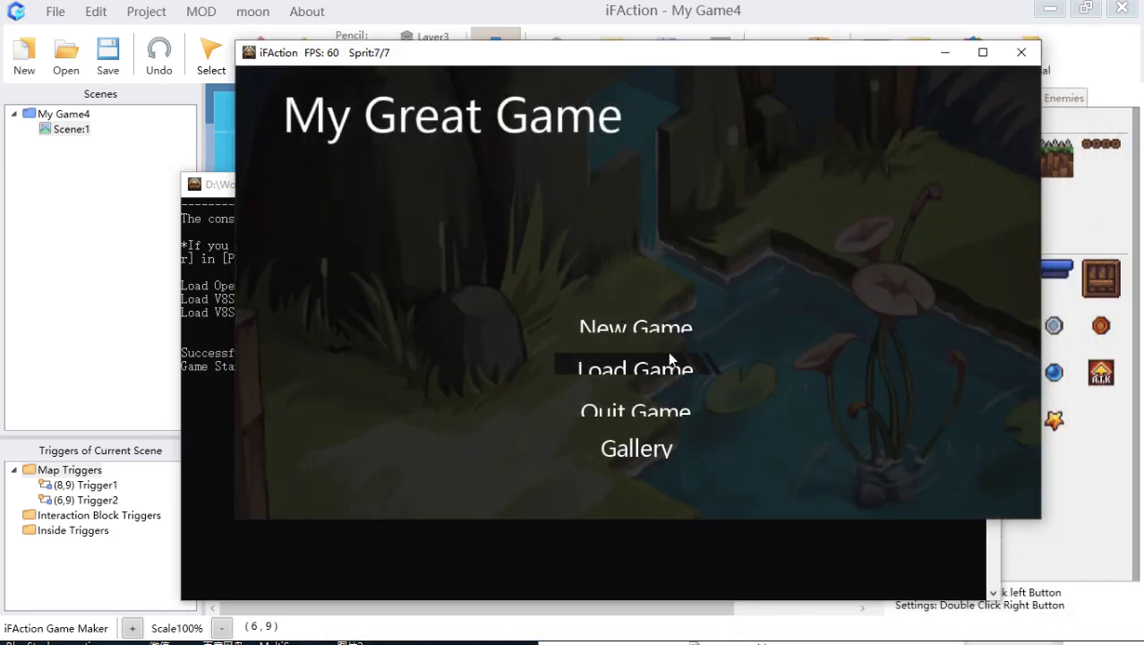
{"action": "left_click", "coordinate": [618, 329]}
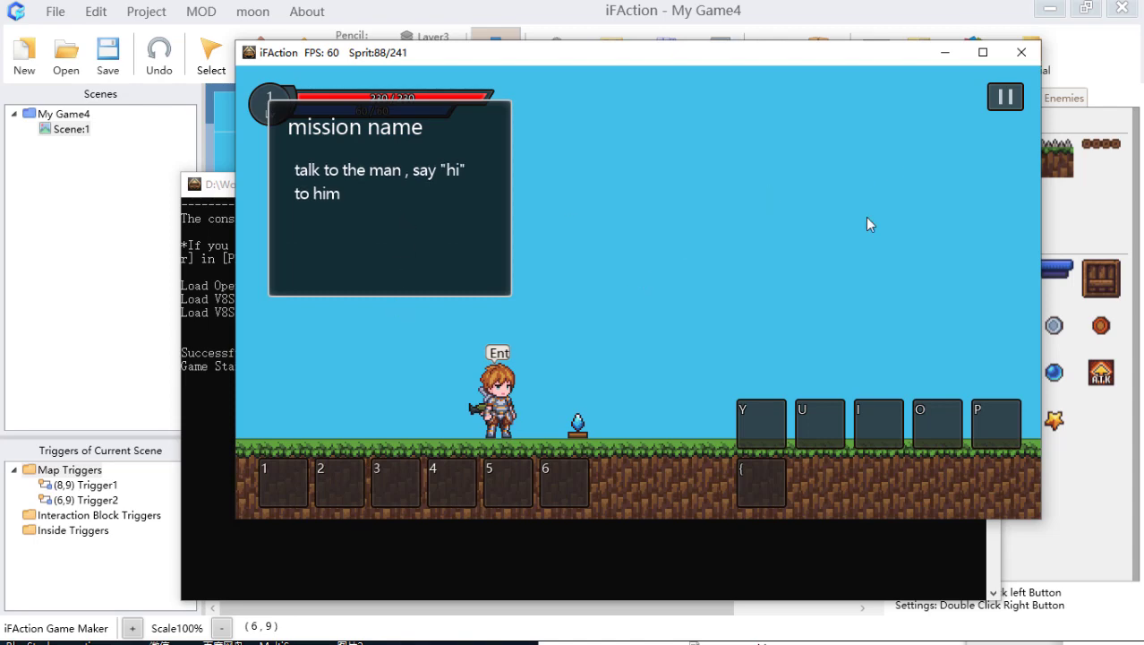
{"action": "left_click", "coordinate": [1020, 53]}
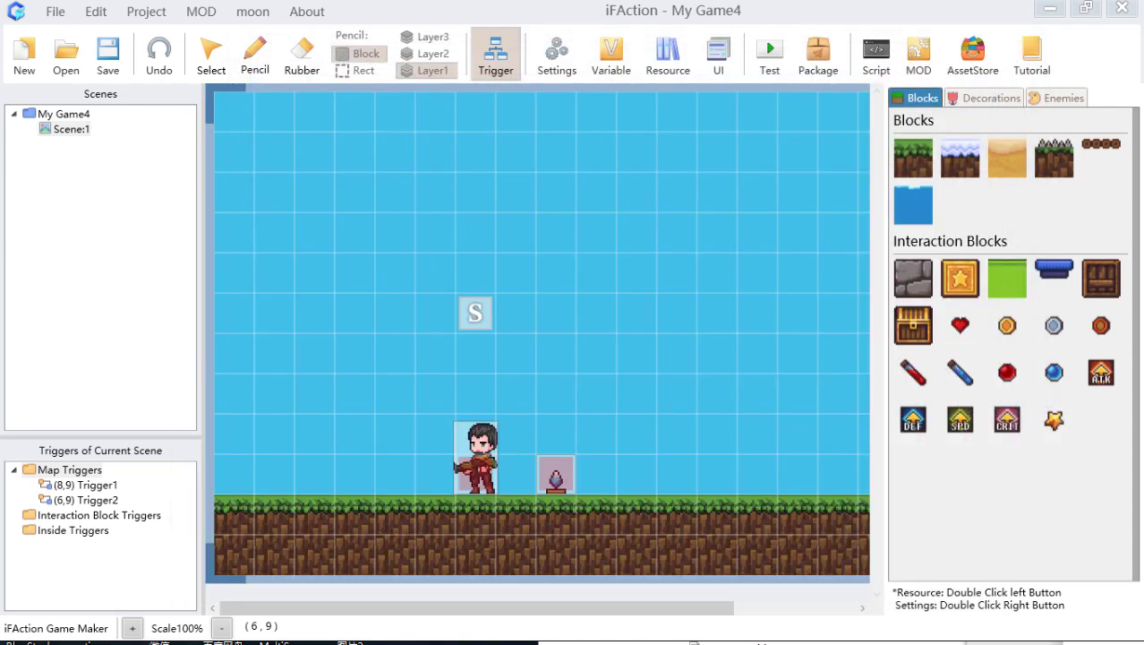
Step: Enable Auto-Update When Text changed for the name and description texts in the Mission UI
{"action": "left_click", "coordinate": [719, 61]}
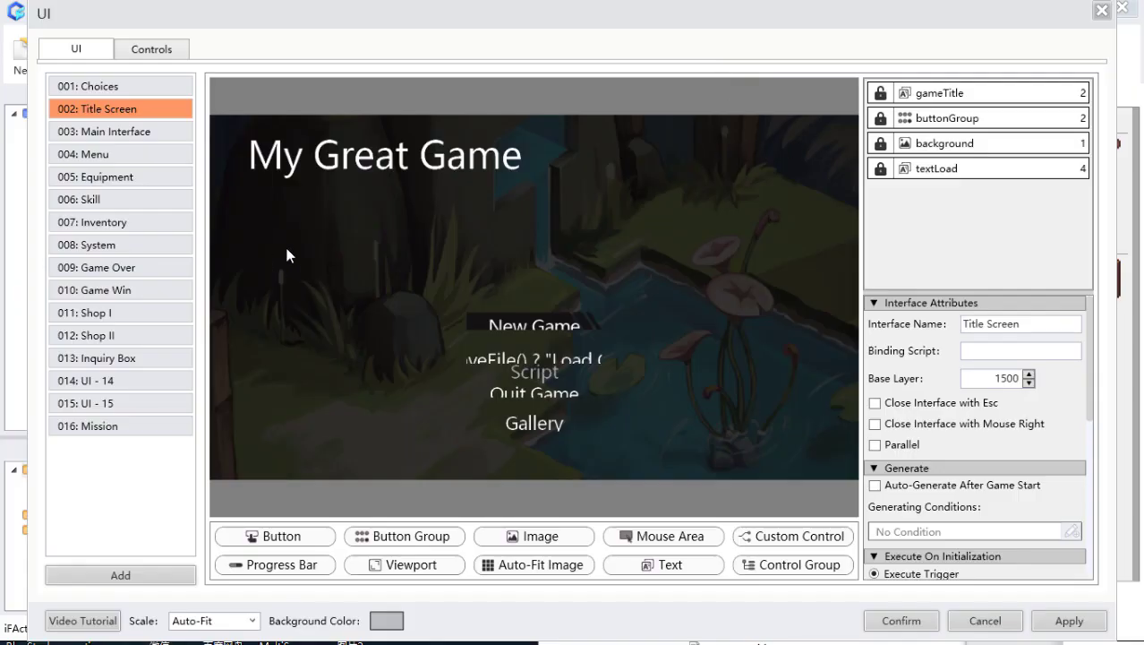
{"action": "left_click", "coordinate": [130, 428]}
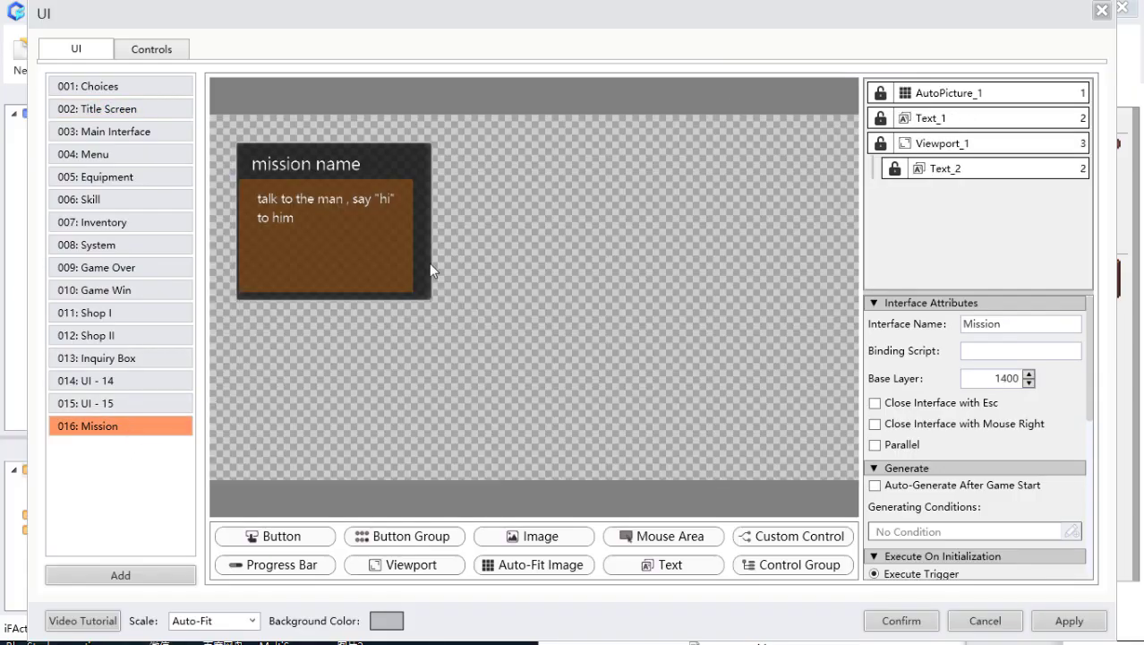
{"action": "left_click", "coordinate": [303, 169]}
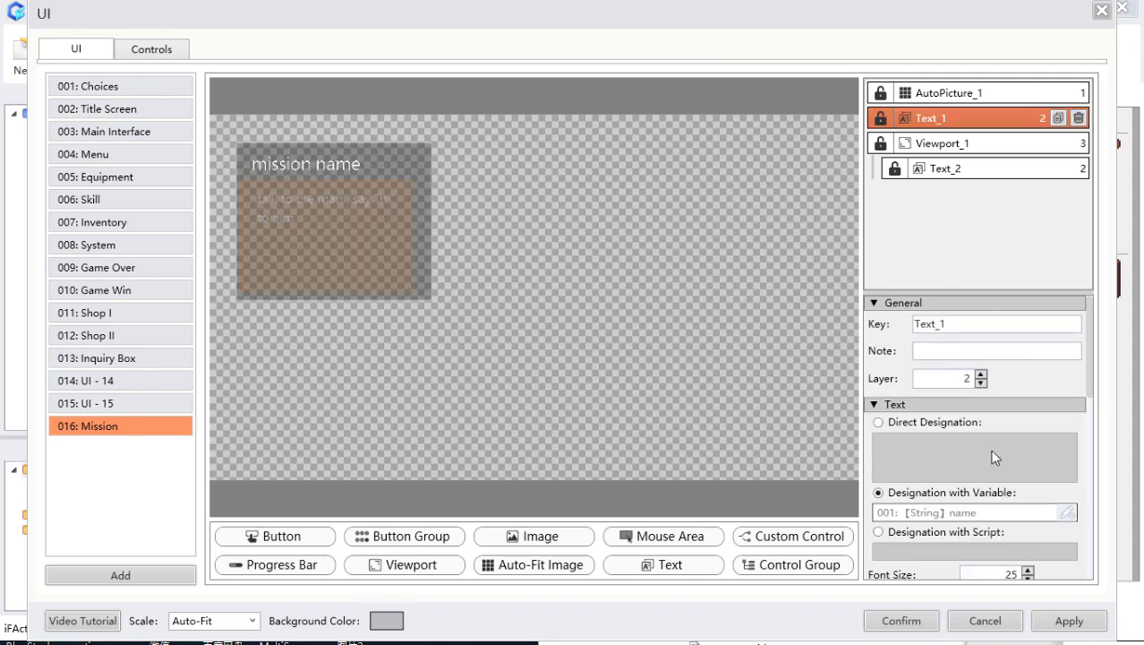
{"action": "scroll", "coordinate": [990, 449], "scroll_direction": "down", "scroll_amount": 5}
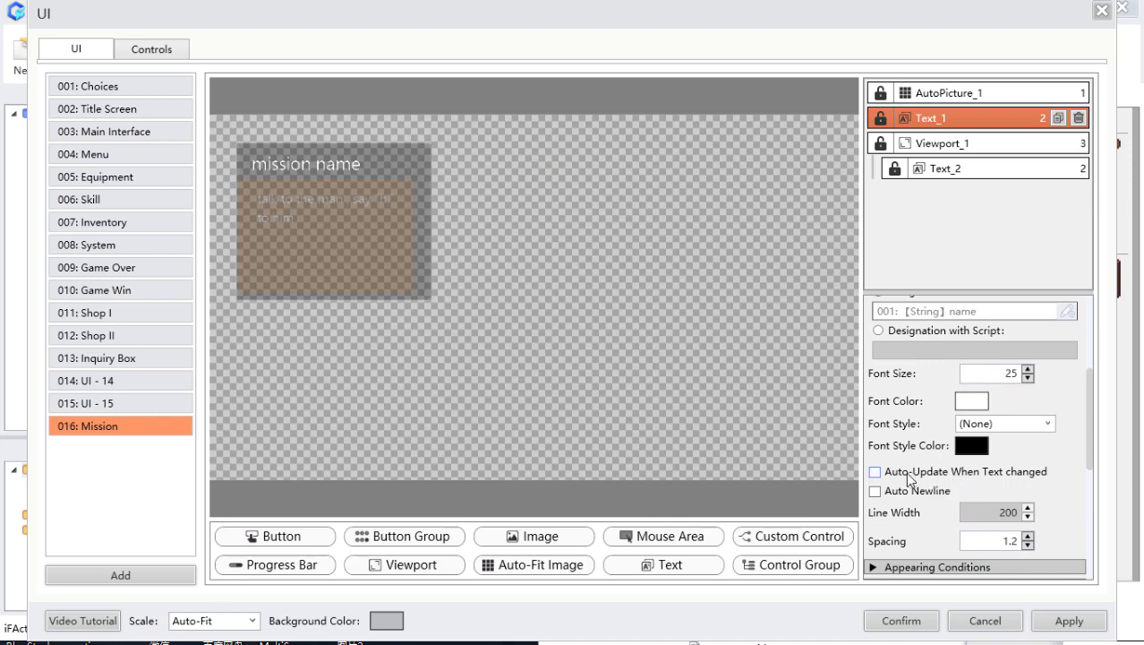
{"action": "left_click", "coordinate": [321, 197]}
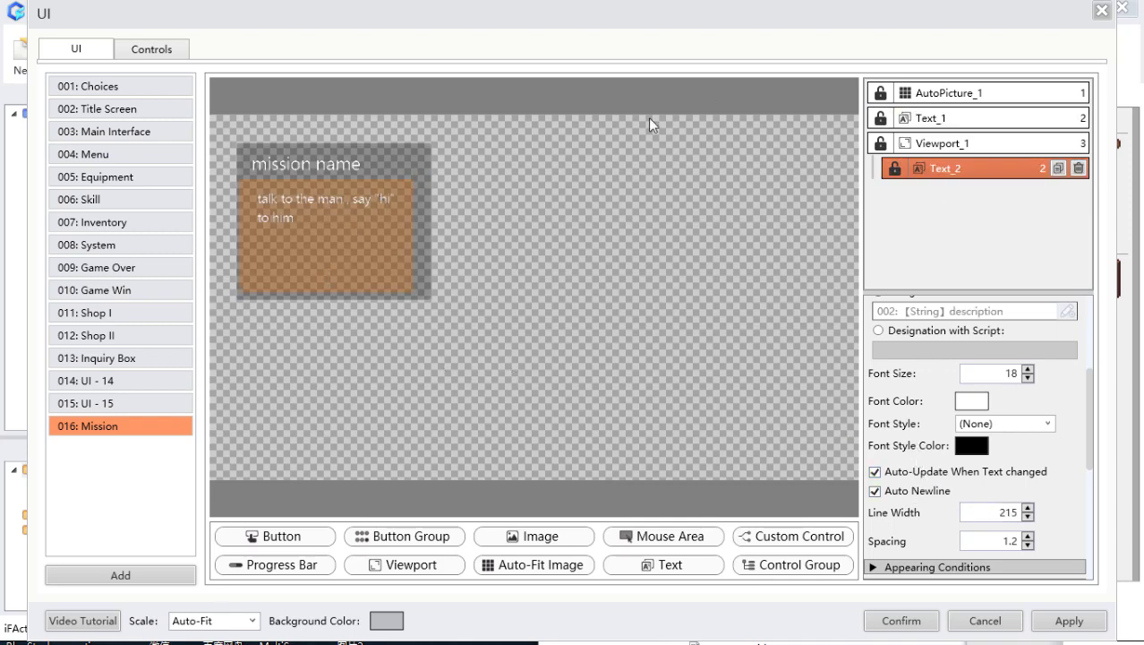
Step: Set the Mission interface itself to Parallel and confirm the UI changes
{"action": "left_click", "coordinate": [141, 403]}
{"action": "left_click", "coordinate": [159, 425]}
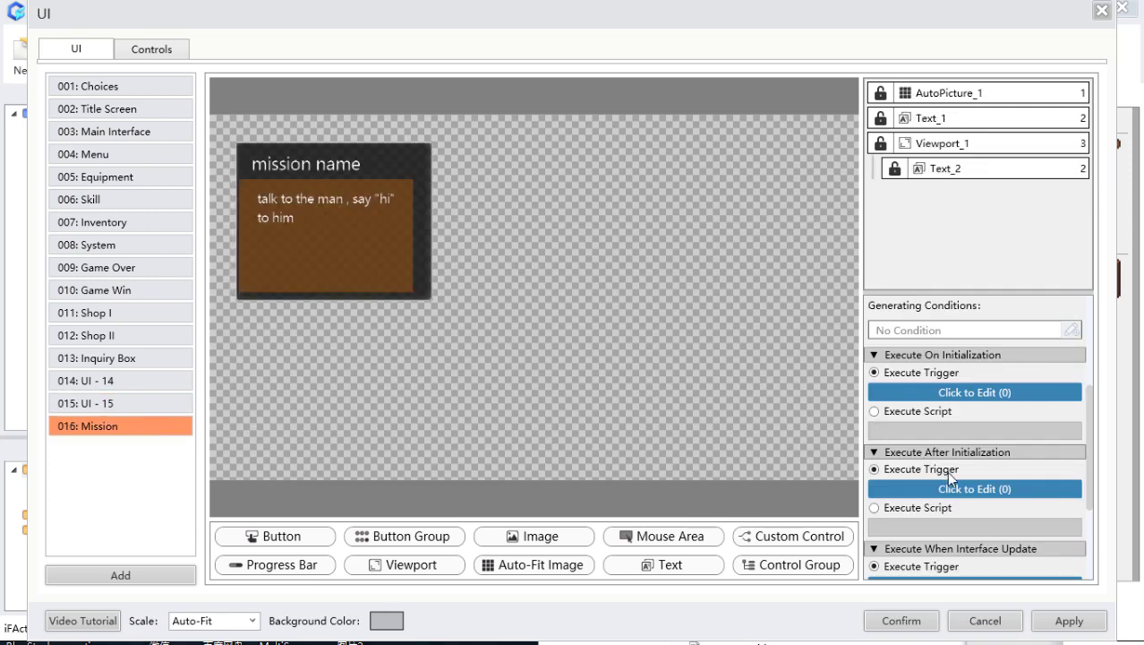
{"action": "scroll", "coordinate": [946, 471], "scroll_direction": "up", "scroll_amount": 5}
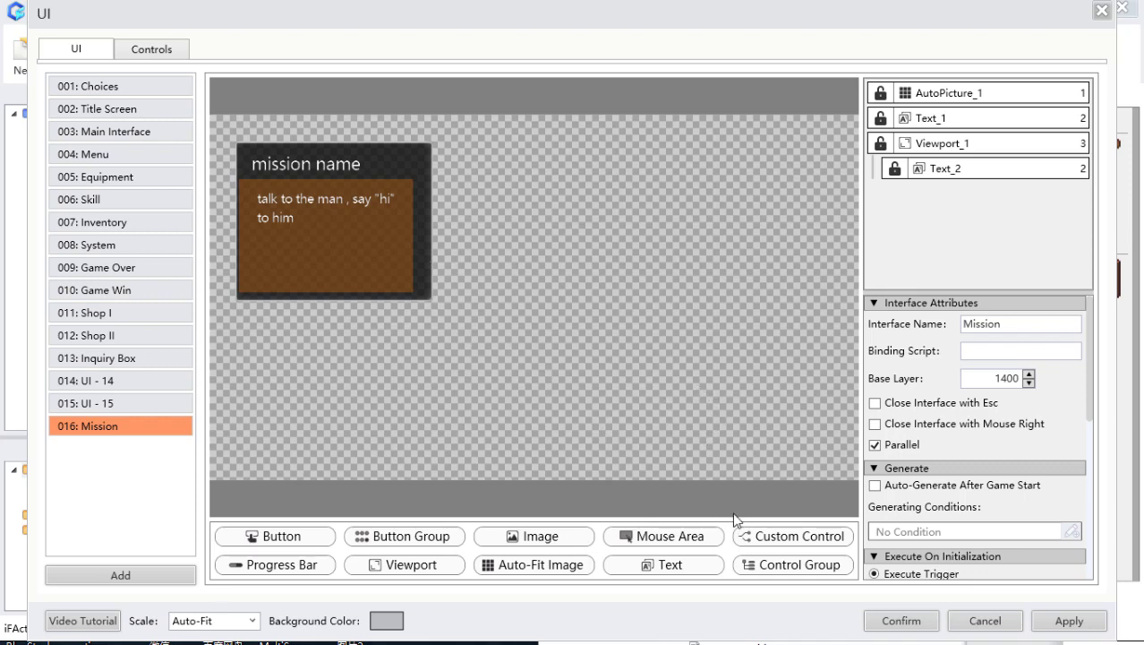
{"action": "left_click", "coordinate": [892, 620]}
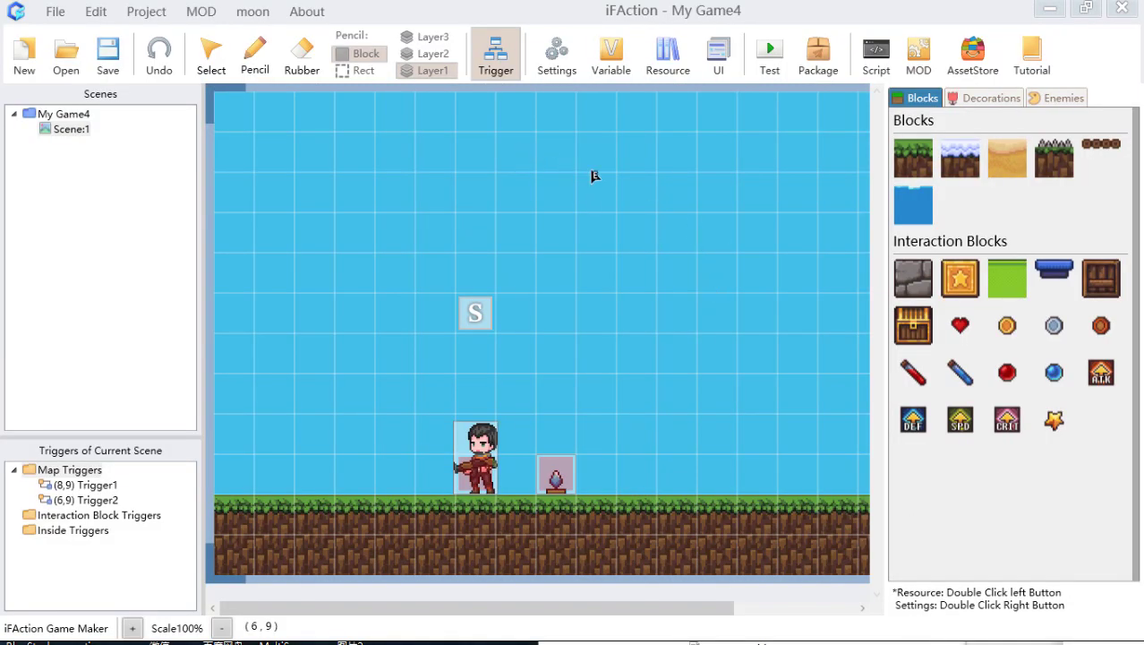
Step: Review the default text of the name variable and close the variable list
{"action": "left_click", "coordinate": [624, 66]}
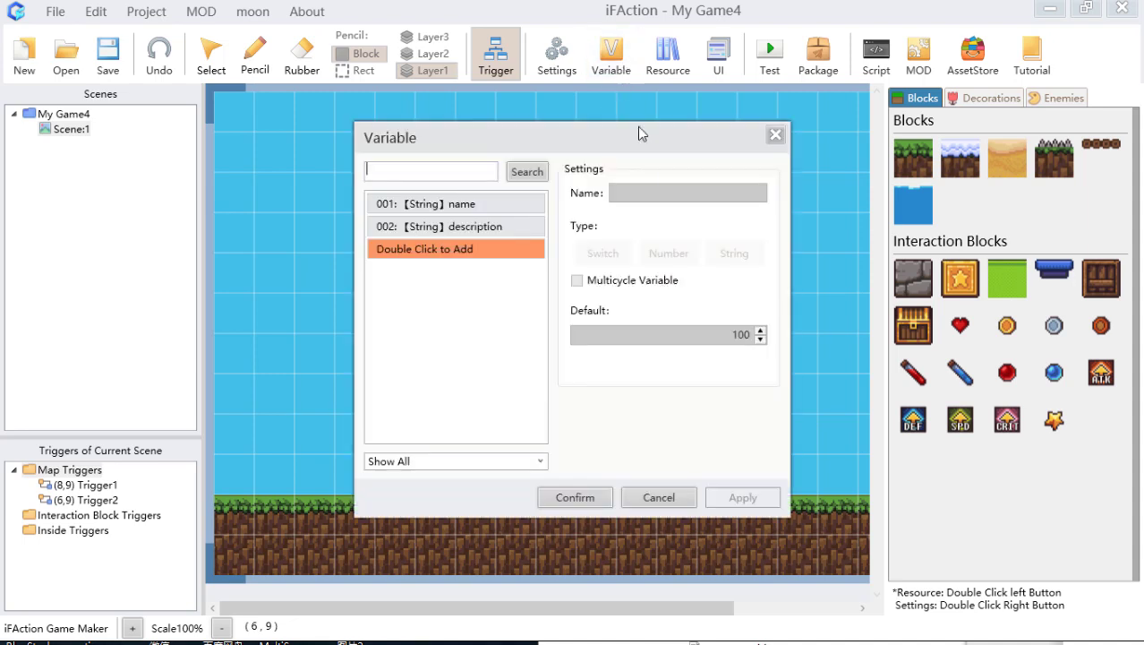
{"action": "left_click", "coordinate": [461, 208]}
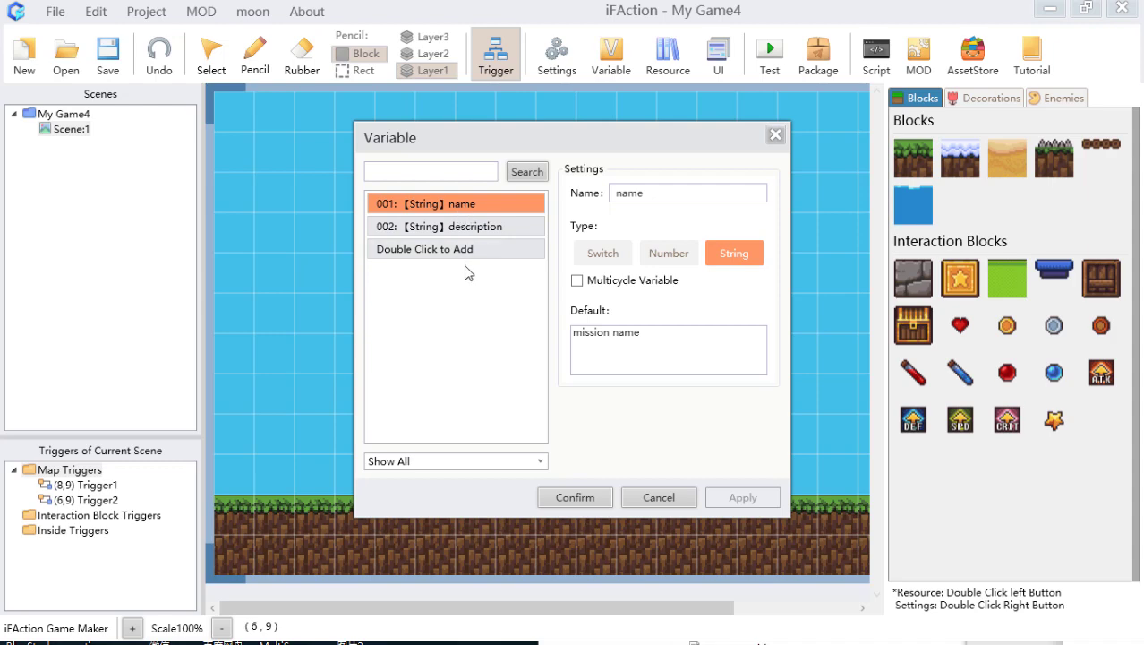
{"action": "left_click", "coordinate": [775, 136]}
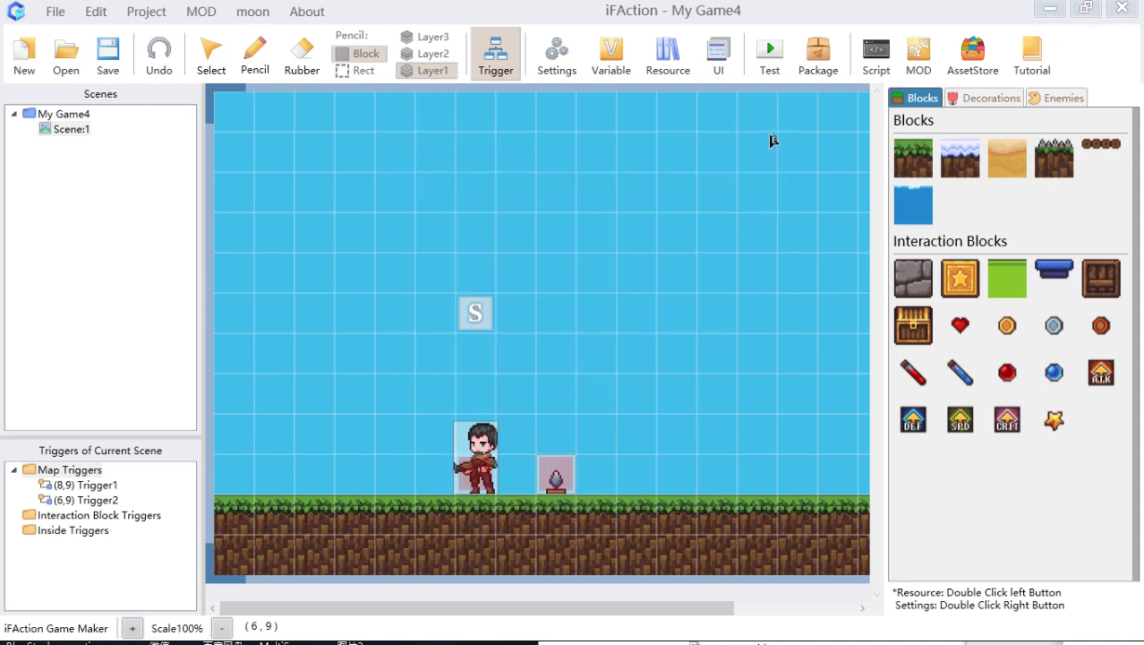
Step: Create a new trigger at map cell (3,9) and give it the Old Man NPC character
{"action": "double_click", "coordinate": [361, 479]}
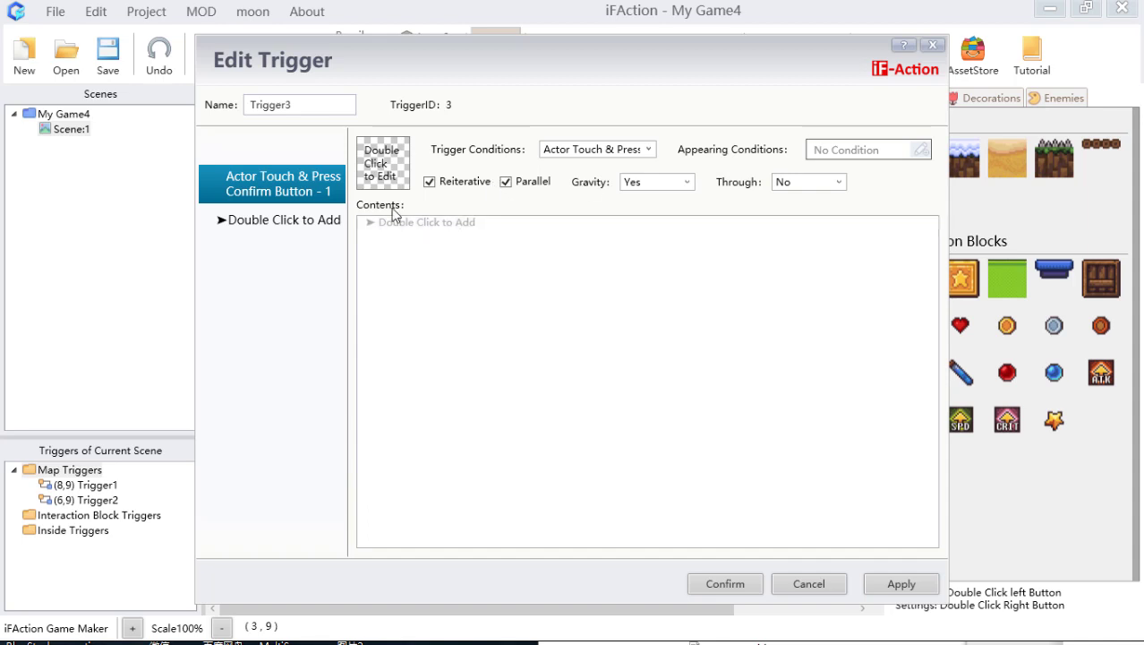
{"action": "double_click", "coordinate": [390, 179]}
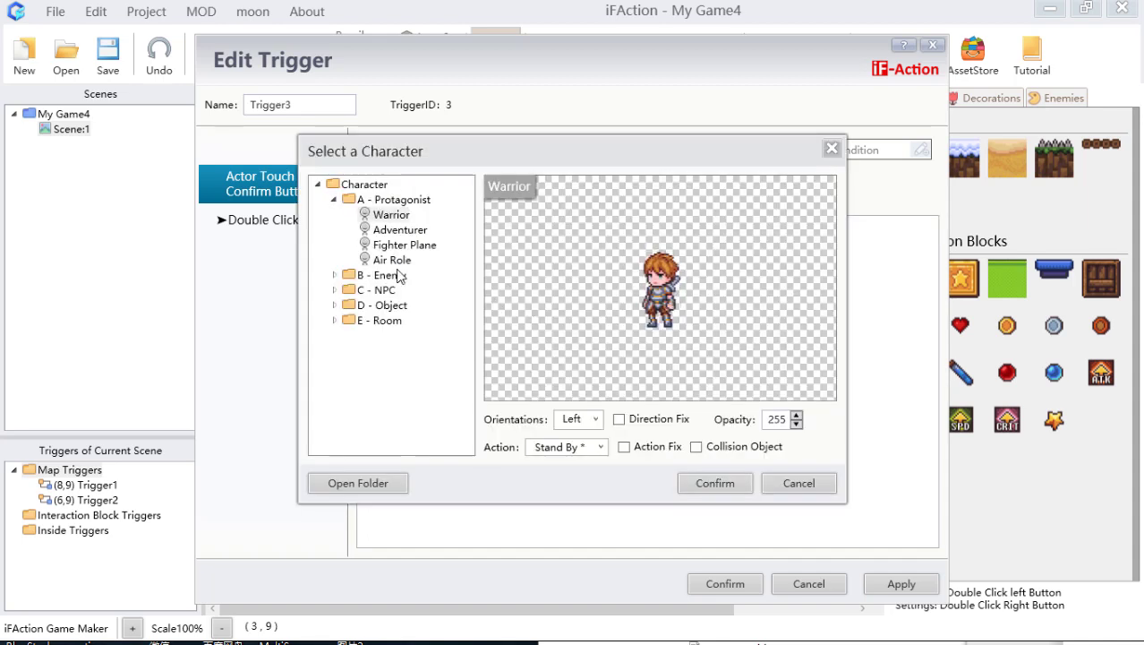
{"action": "left_click", "coordinate": [335, 275]}
{"action": "left_click", "coordinate": [335, 276]}
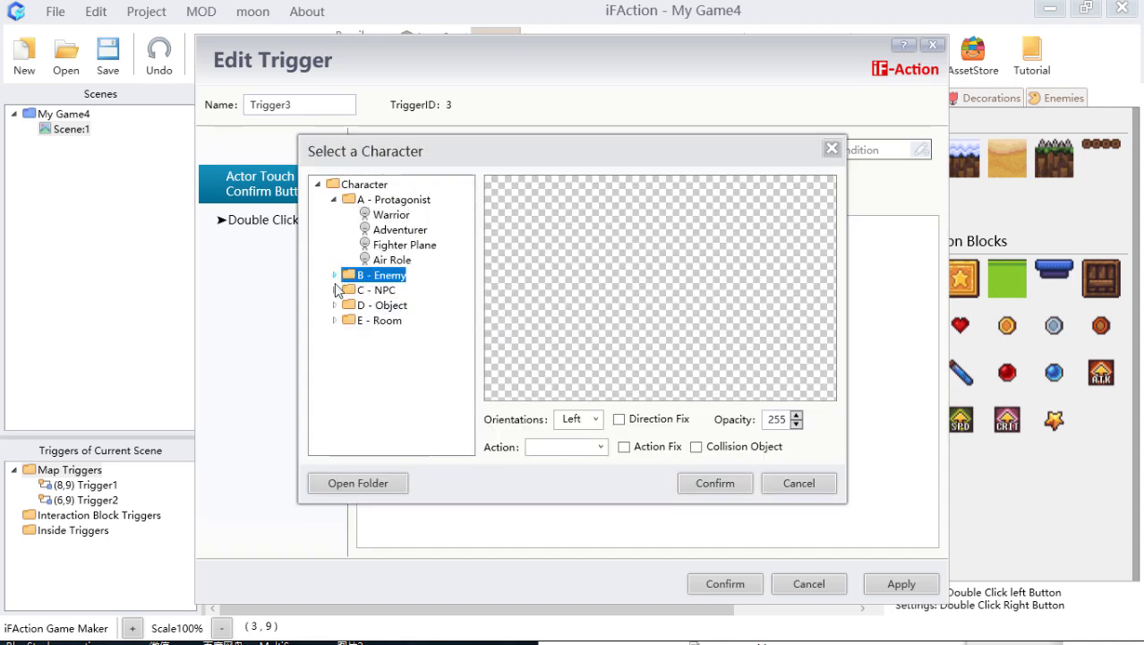
{"action": "left_click", "coordinate": [334, 290]}
{"action": "left_click", "coordinate": [403, 308]}
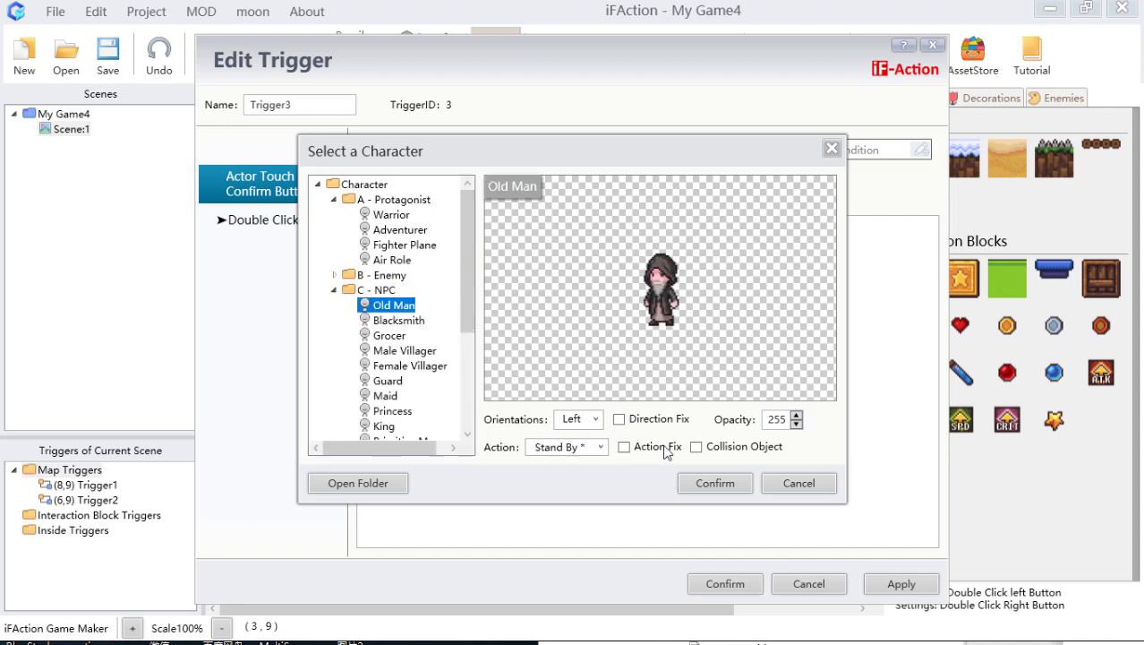
{"action": "left_click", "coordinate": [719, 485]}
Step: Add a Control Variables command to Trigger3's contents that sets the name variable to "kill skeleton"
{"action": "double_click", "coordinate": [454, 233]}
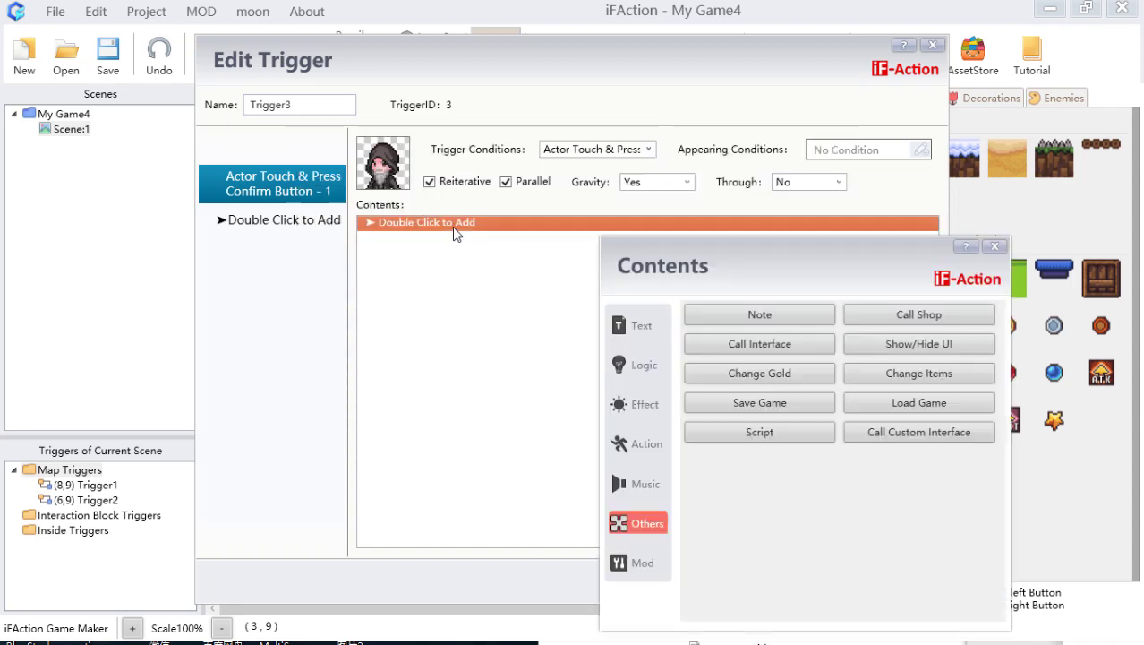
{"action": "left_click_drag", "start_coordinate": [756, 246], "coordinate": [574, 154]}
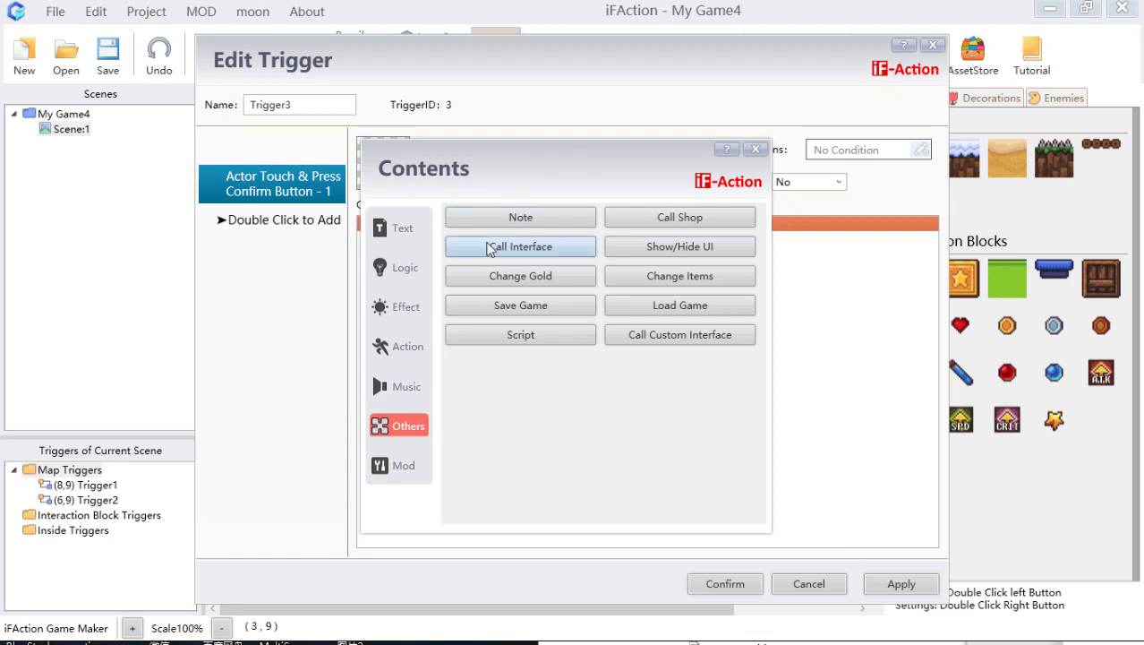
{"action": "left_click", "coordinate": [407, 269]}
{"action": "left_click", "coordinate": [707, 218]}
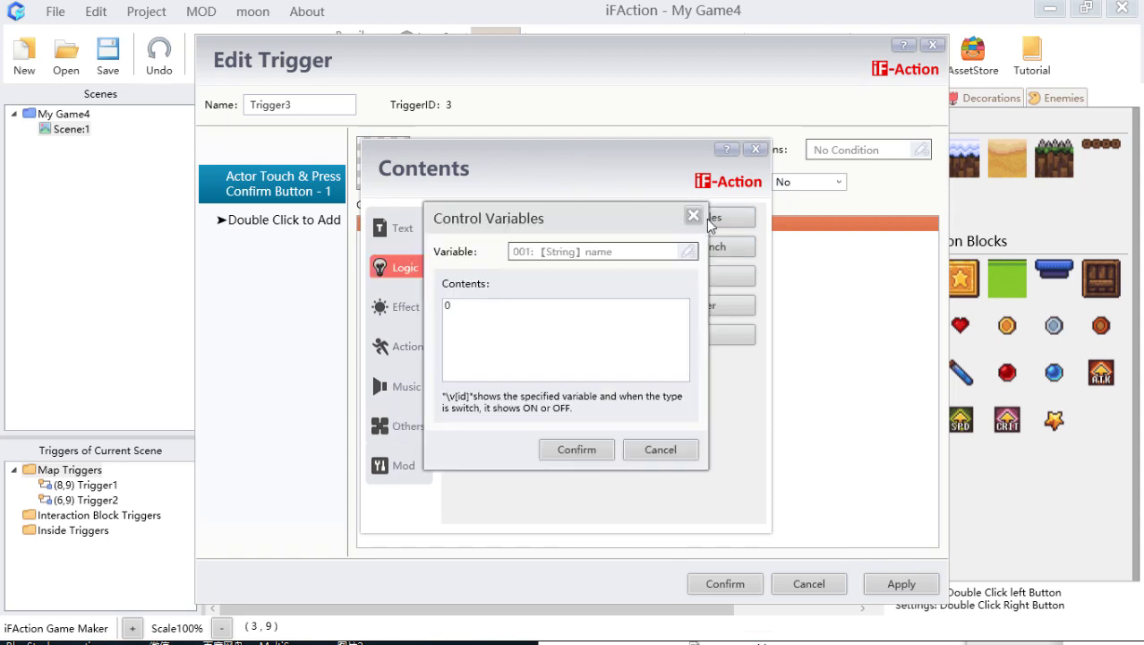
{"action": "left_click", "coordinate": [706, 250]}
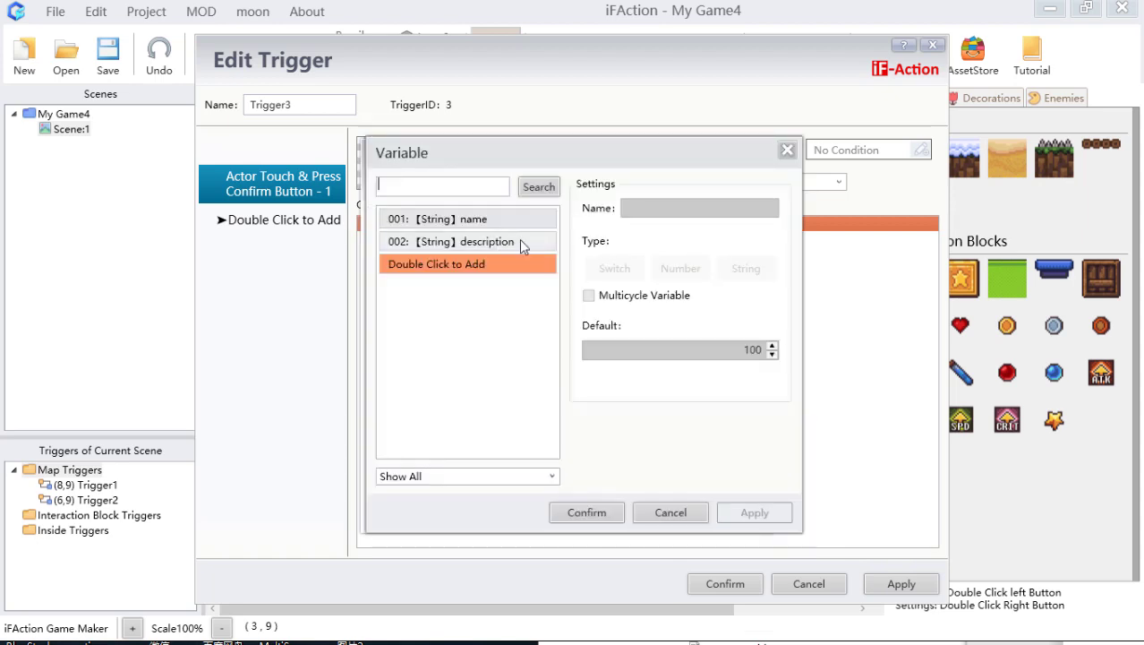
{"action": "left_click", "coordinate": [612, 511]}
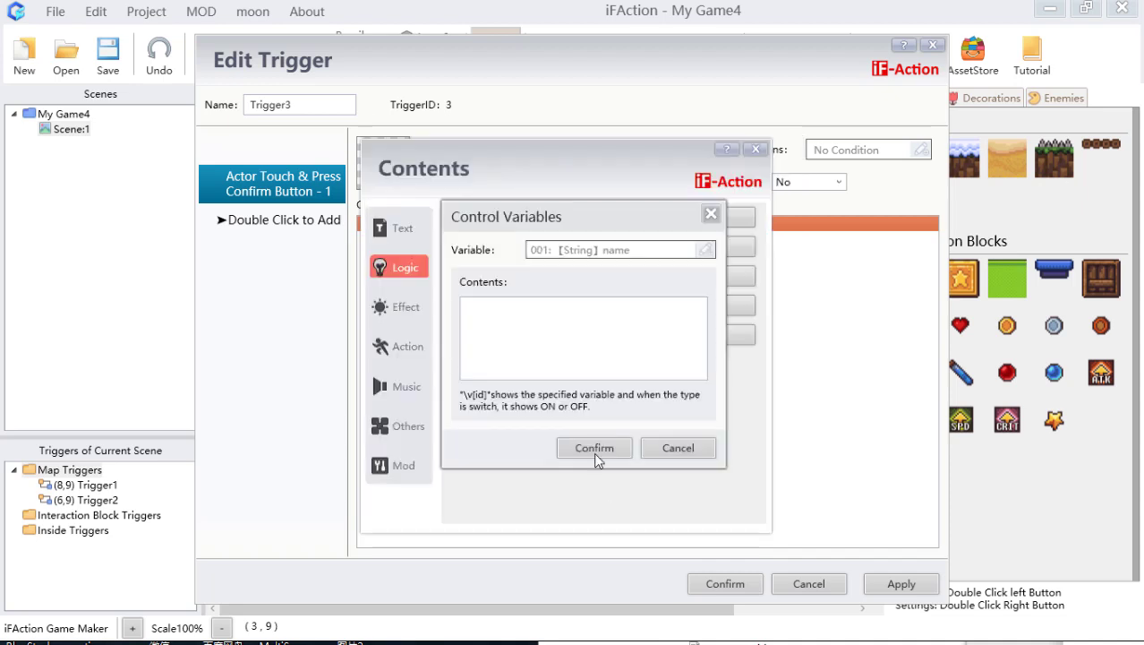
{"action": "left_click", "coordinate": [559, 334]}
{"action": "type", "text": "skeleton"}
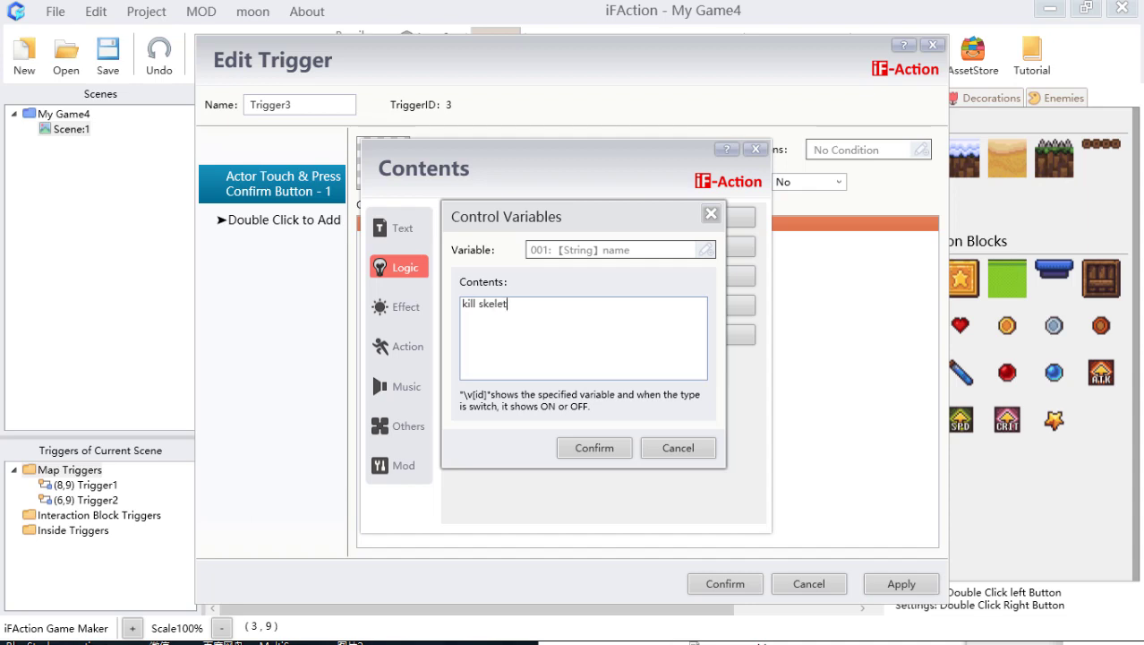
{"action": "left_click", "coordinate": [614, 452]}
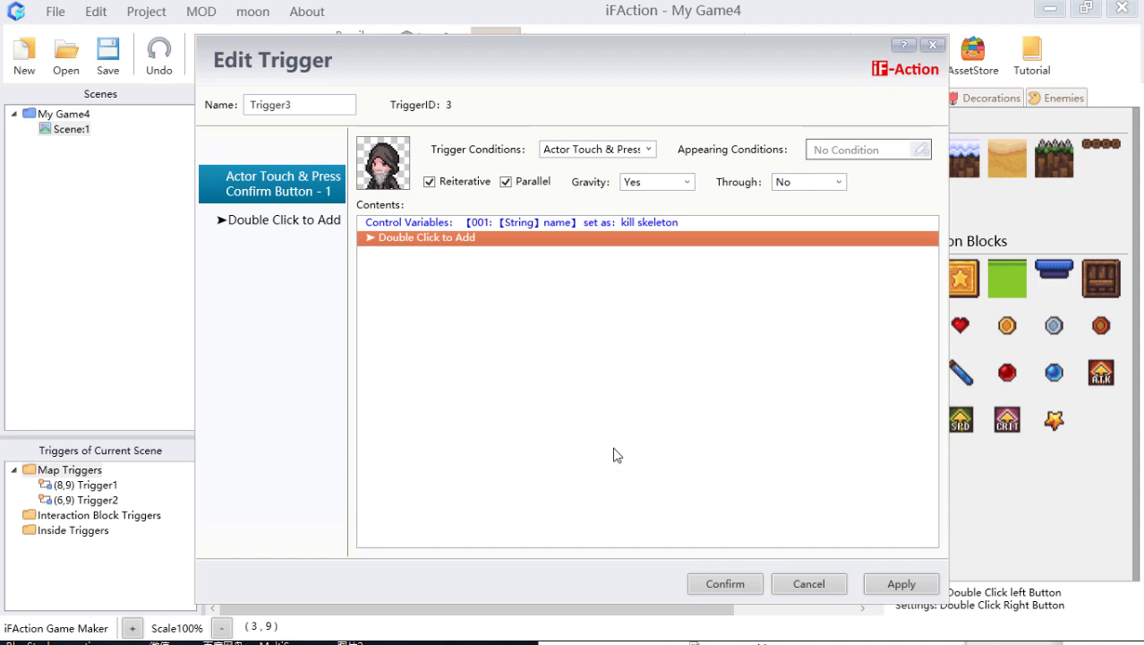
Step: Add a Control Variables command setting description to "The village was occupied by skeleton, please kill 3 skeletons!" and confirm Trigger3
{"action": "double_click", "coordinate": [630, 238]}
{"action": "left_click_drag", "start_coordinate": [766, 243], "coordinate": [486, 204]}
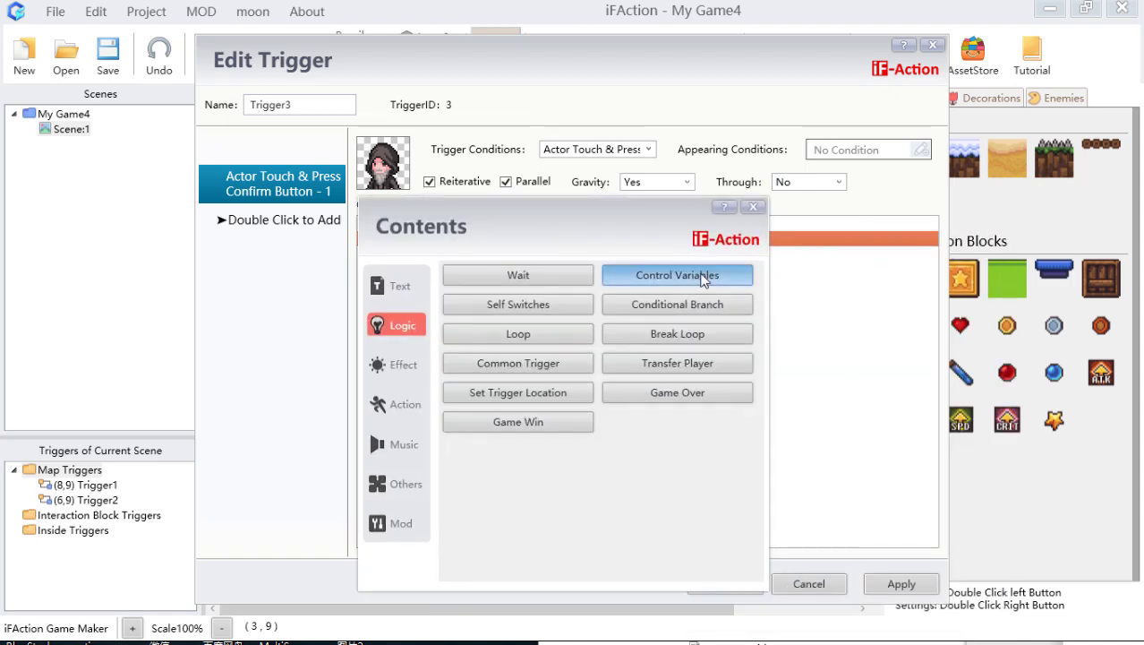
{"action": "left_click", "coordinate": [665, 273]}
{"action": "left_click", "coordinate": [582, 307]}
{"action": "left_click", "coordinate": [454, 300]}
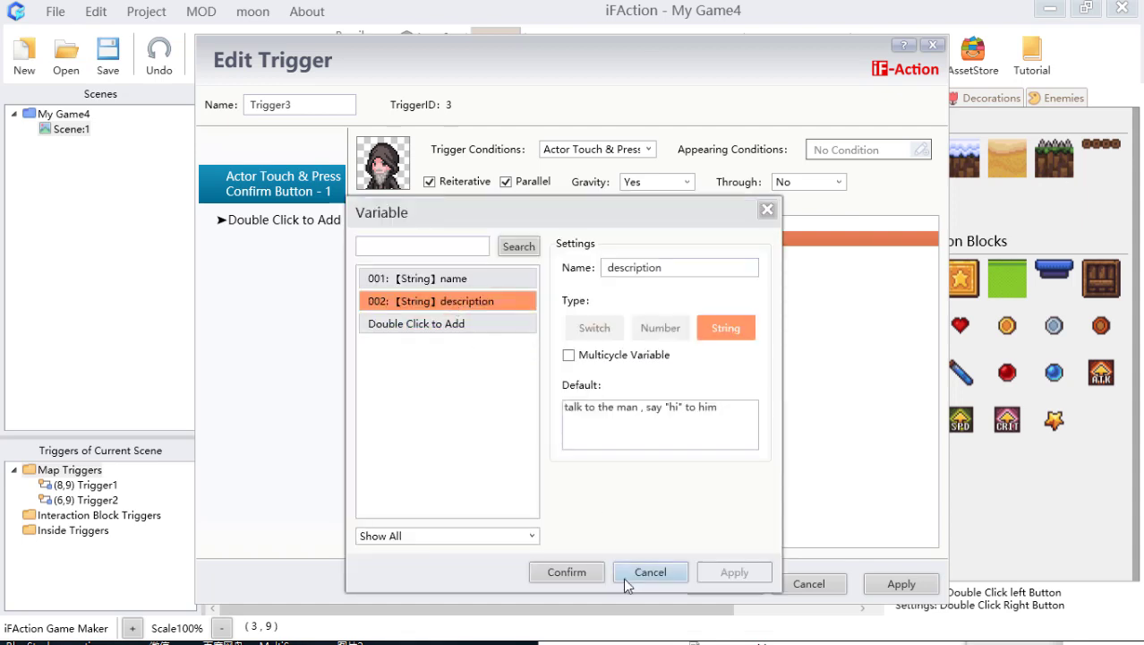
{"action": "left_click", "coordinate": [566, 572]}
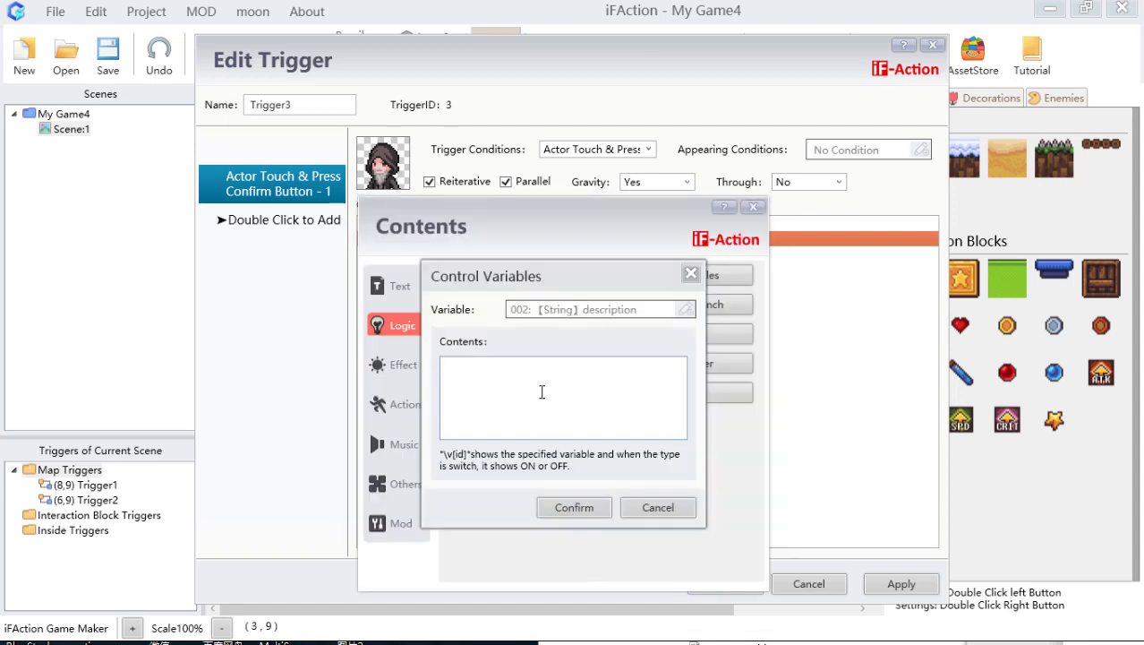
{"action": "type", "text": "The village was occup"}
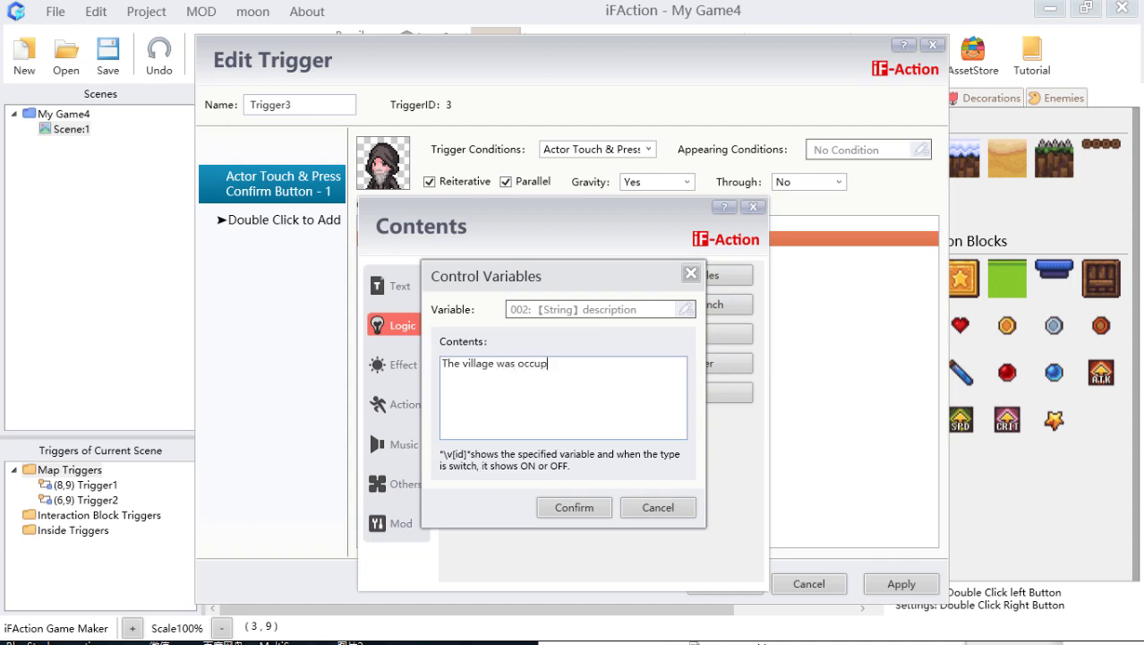
{"action": "type", "text": "ied by"}
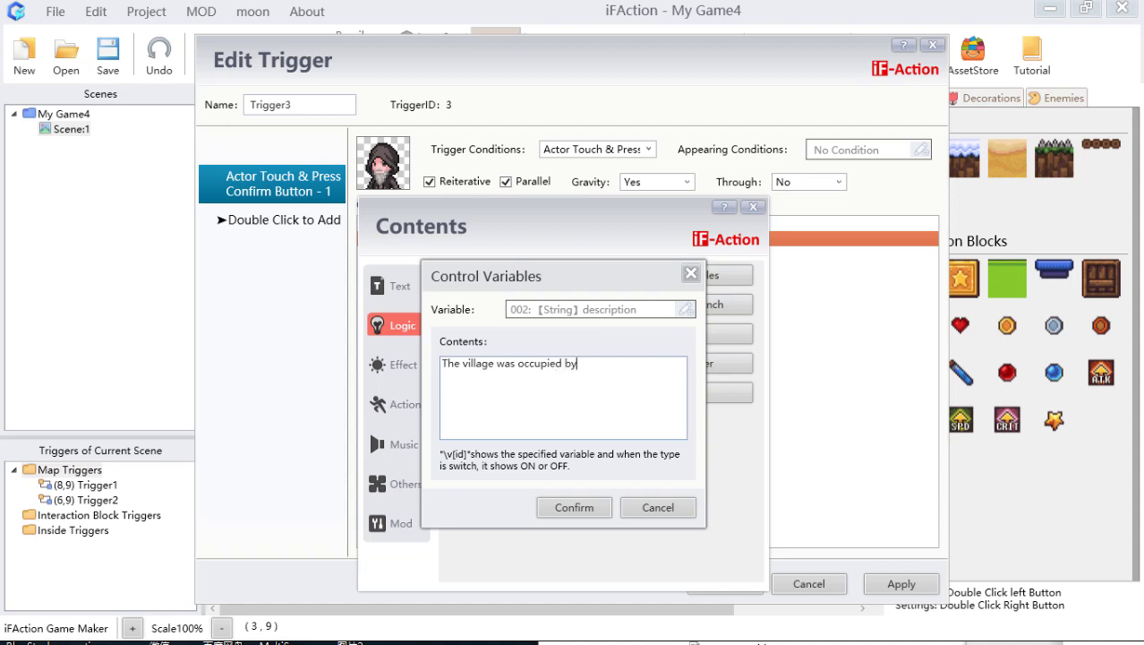
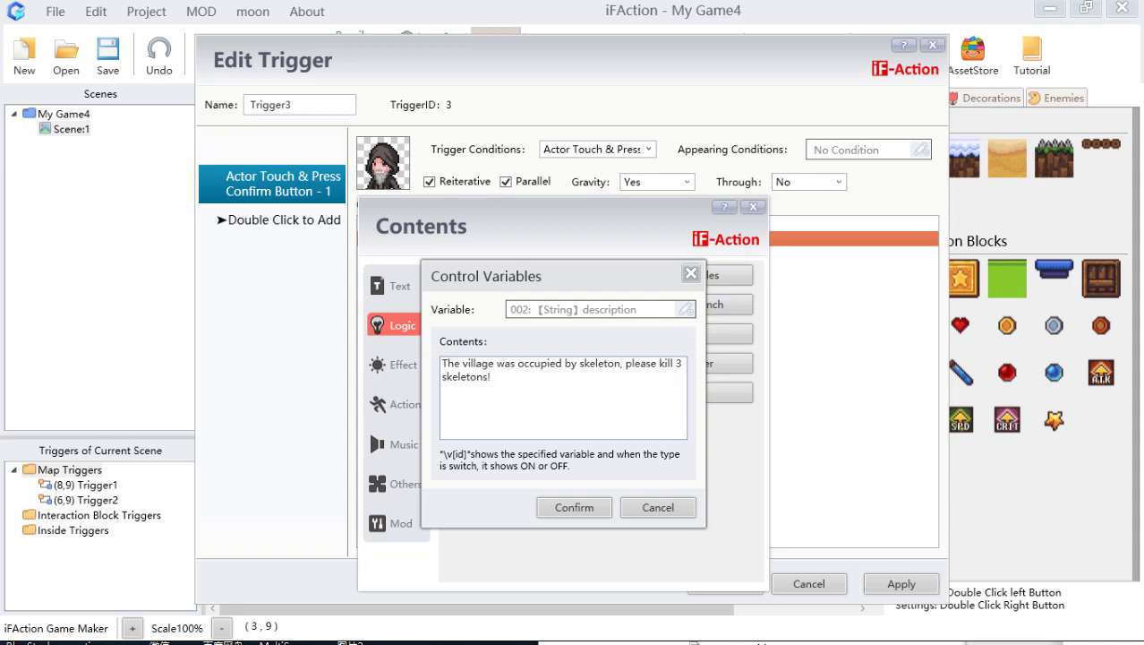
{"action": "left_click", "coordinate": [574, 507]}
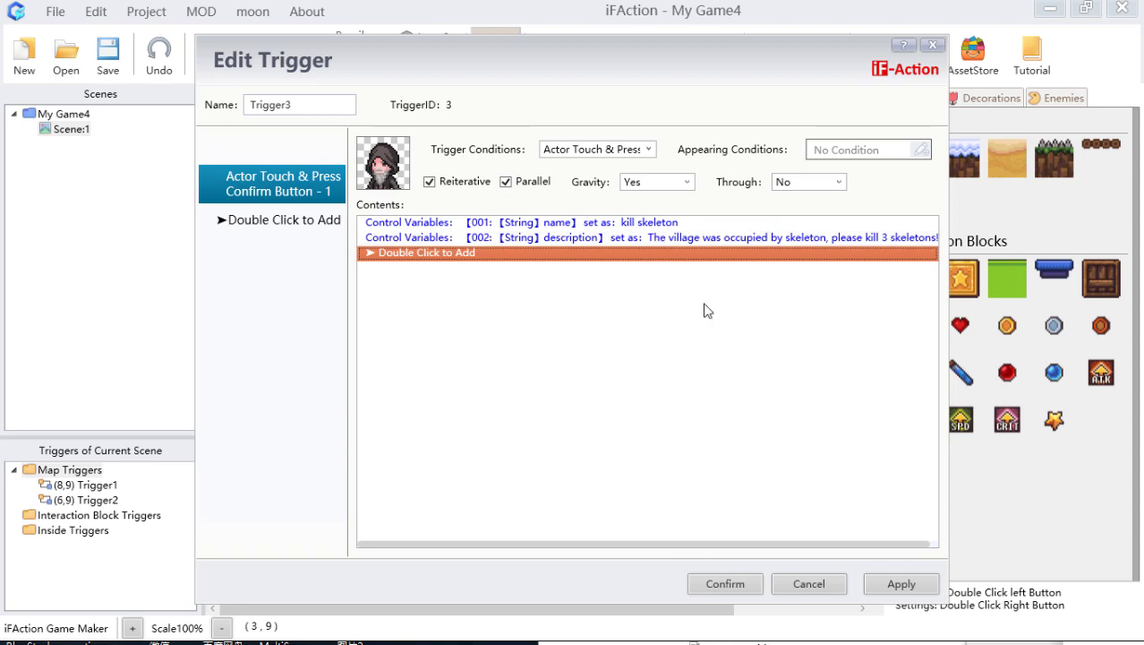
{"action": "left_click", "coordinate": [725, 583]}
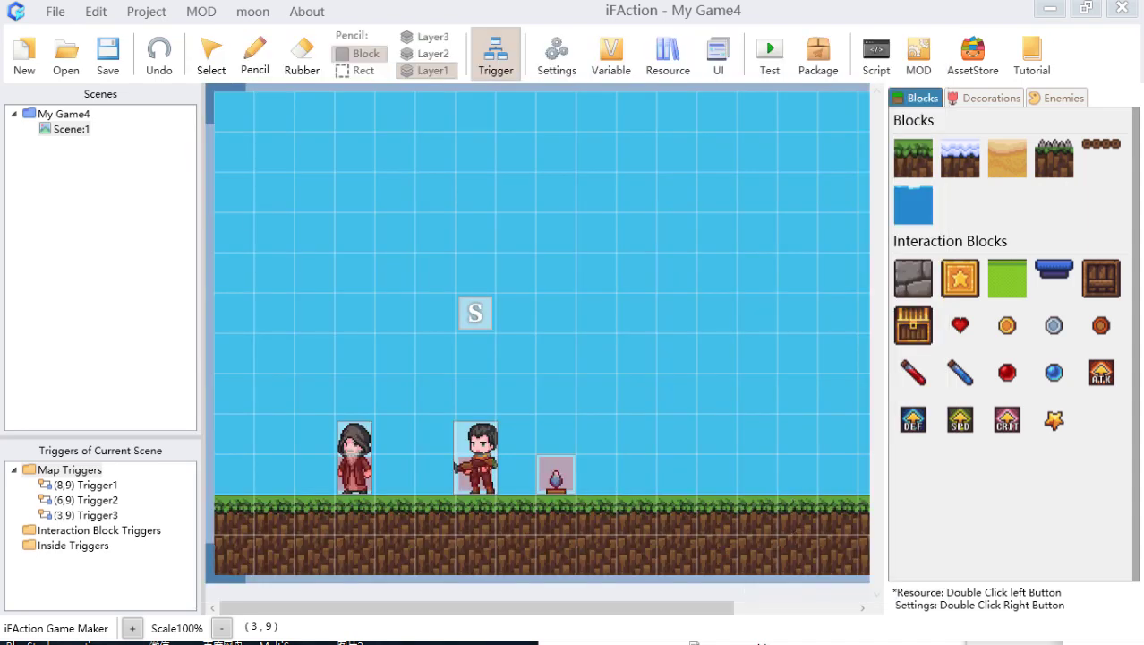
Step: Create a Number variable named "killed" in the project's variable list and confirm it
{"action": "left_click", "coordinate": [615, 70]}
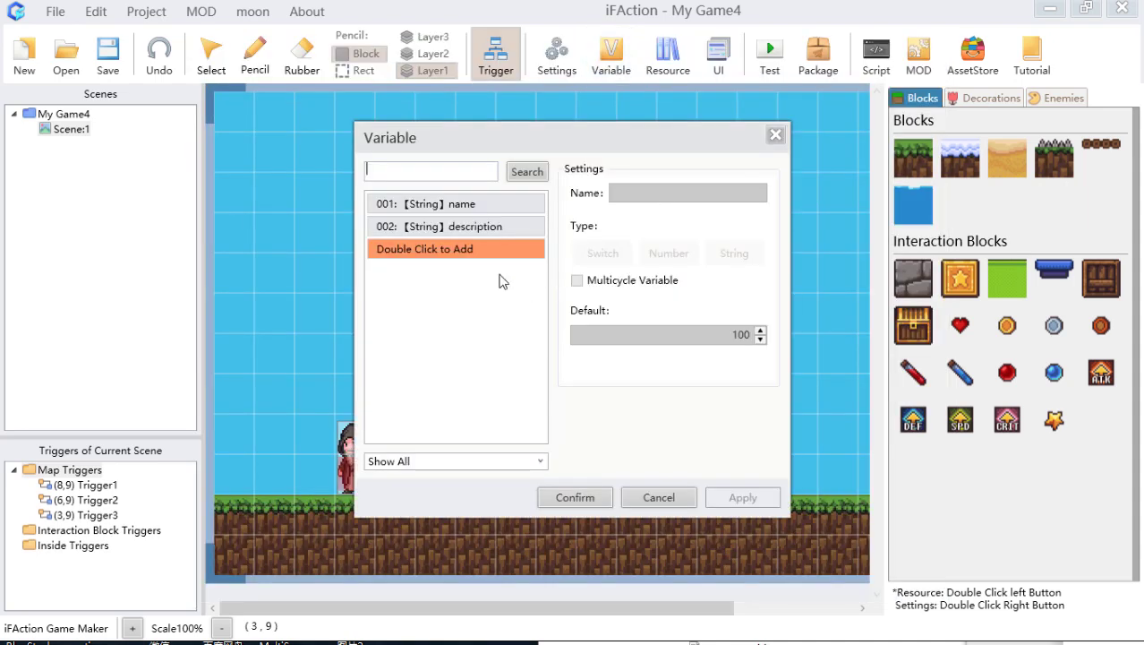
{"action": "double_click", "coordinate": [484, 250]}
{"action": "left_click", "coordinate": [483, 249]}
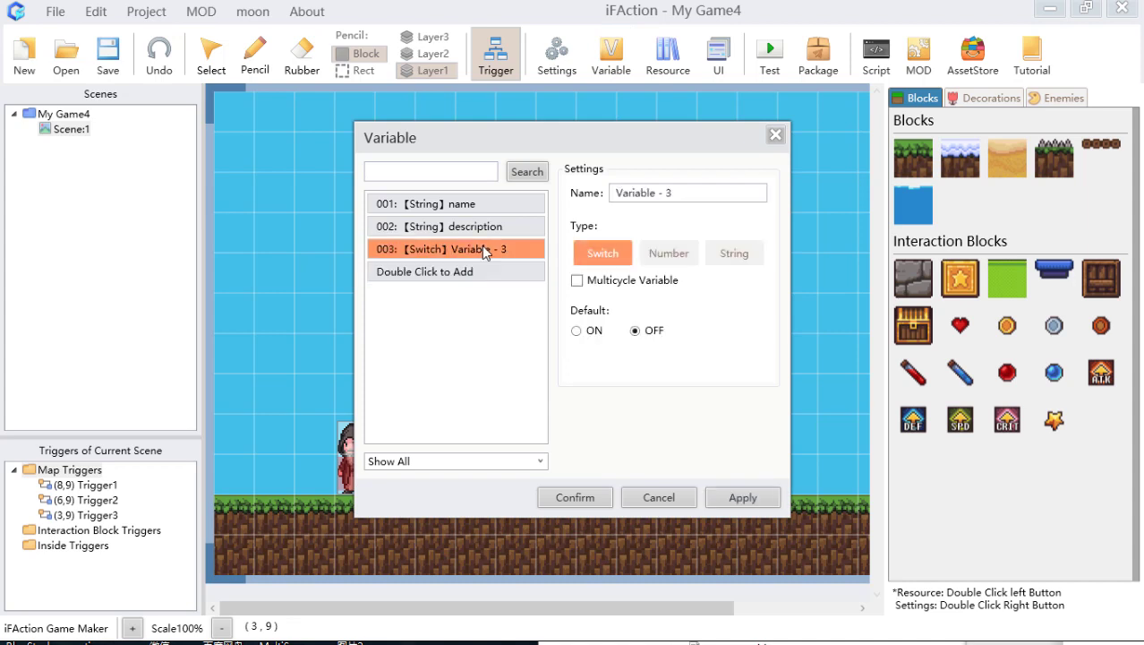
{"action": "left_click", "coordinate": [676, 251]}
{"action": "left_click", "coordinate": [652, 333]}
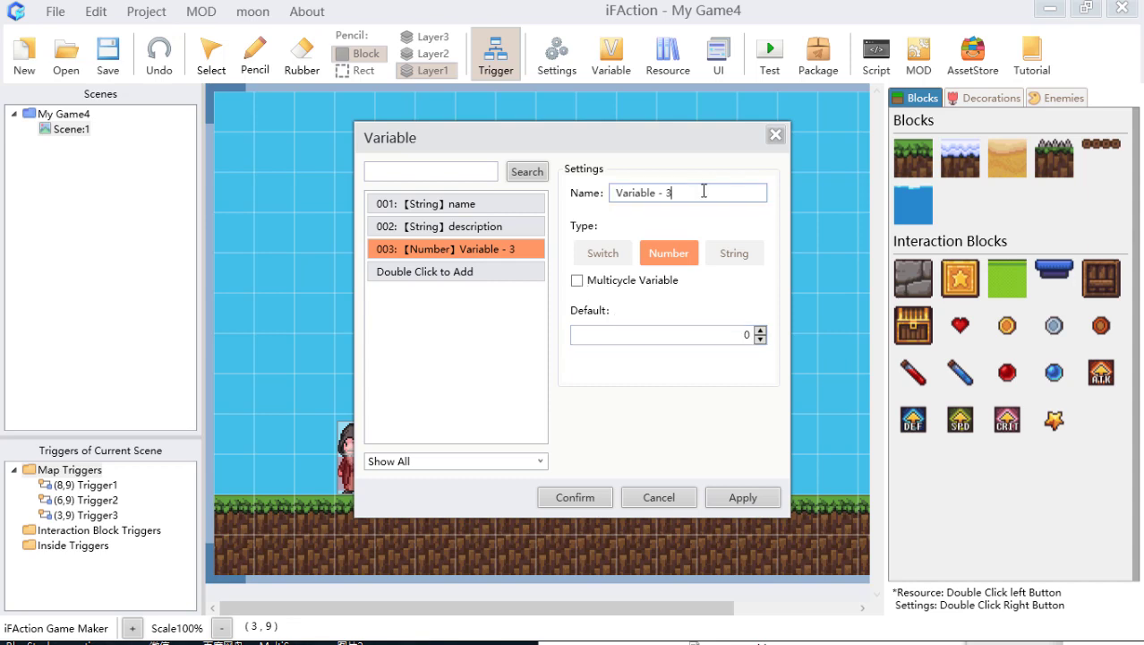
{"action": "left_click_drag", "start_coordinate": [696, 192], "coordinate": [535, 204]}
{"action": "type", "text": "s"}
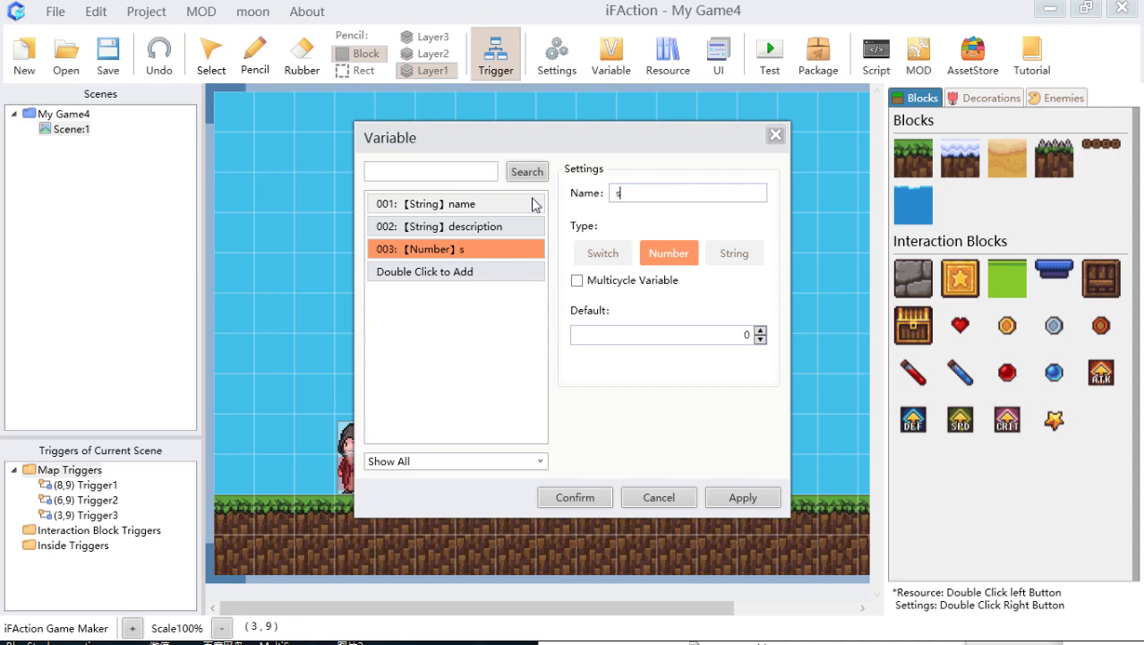
{"action": "key", "text": "BackSpace"}
{"action": "type", "text": "kl"}
{"action": "type", "text": "lled"}
{"action": "left_click", "coordinate": [576, 498]}
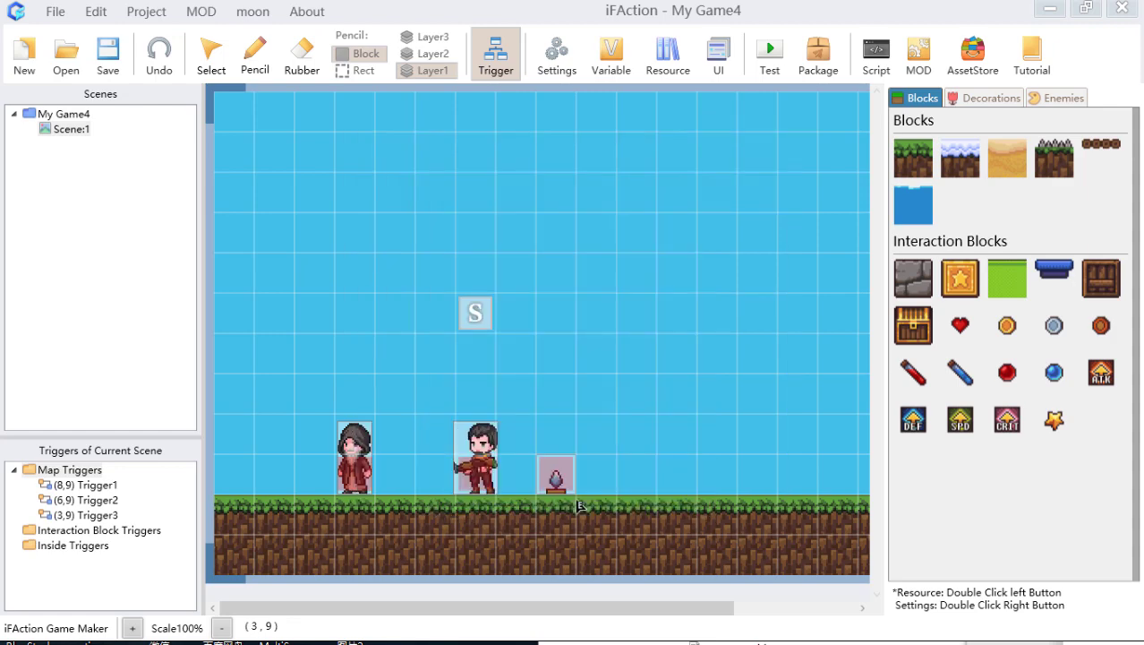
Step: Append a variable-display code to the description text set by the Old Man's trigger and confirm the trigger
{"action": "double_click", "coordinate": [358, 474]}
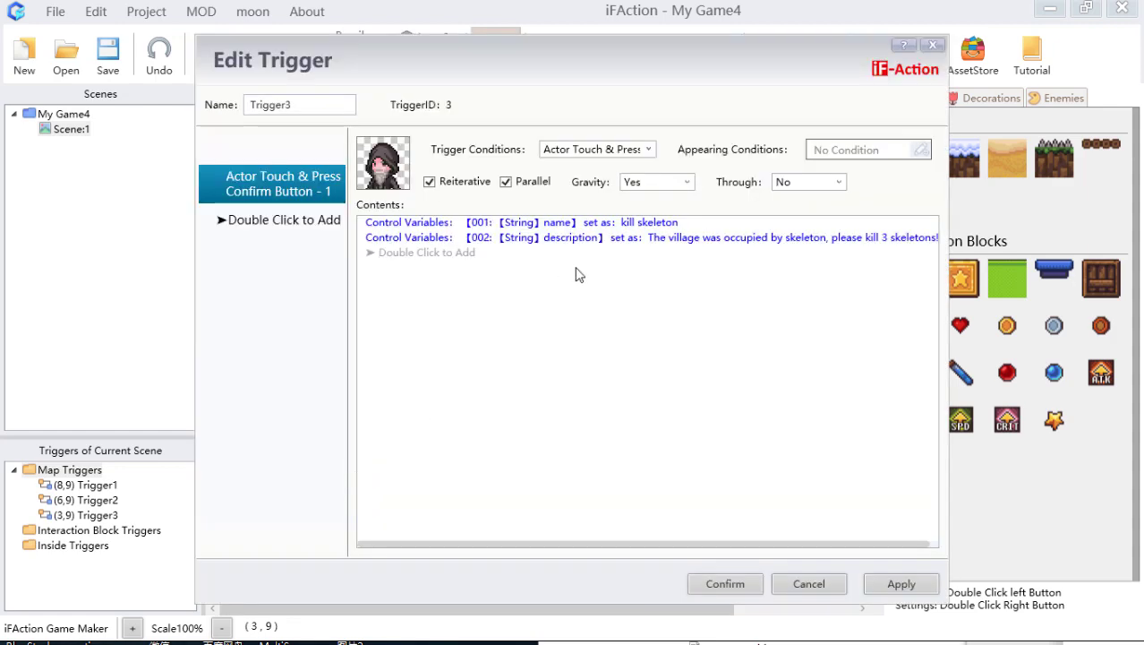
{"action": "double_click", "coordinate": [607, 241]}
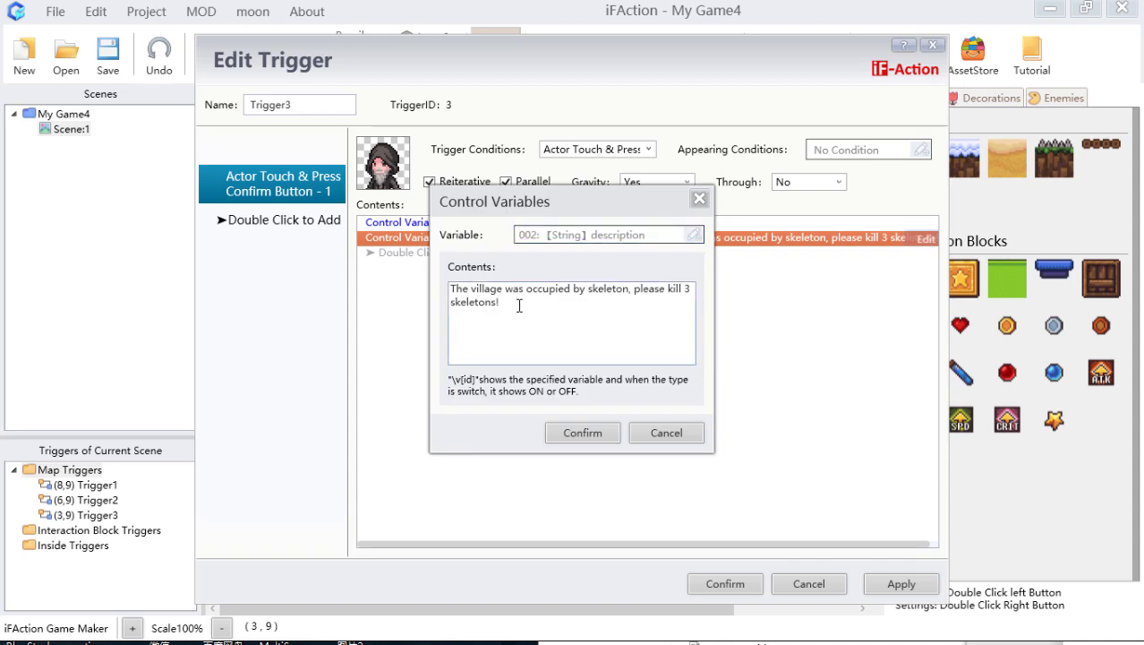
{"action": "type", "text": "\\"}
{"action": "left_click", "coordinate": [613, 431]}
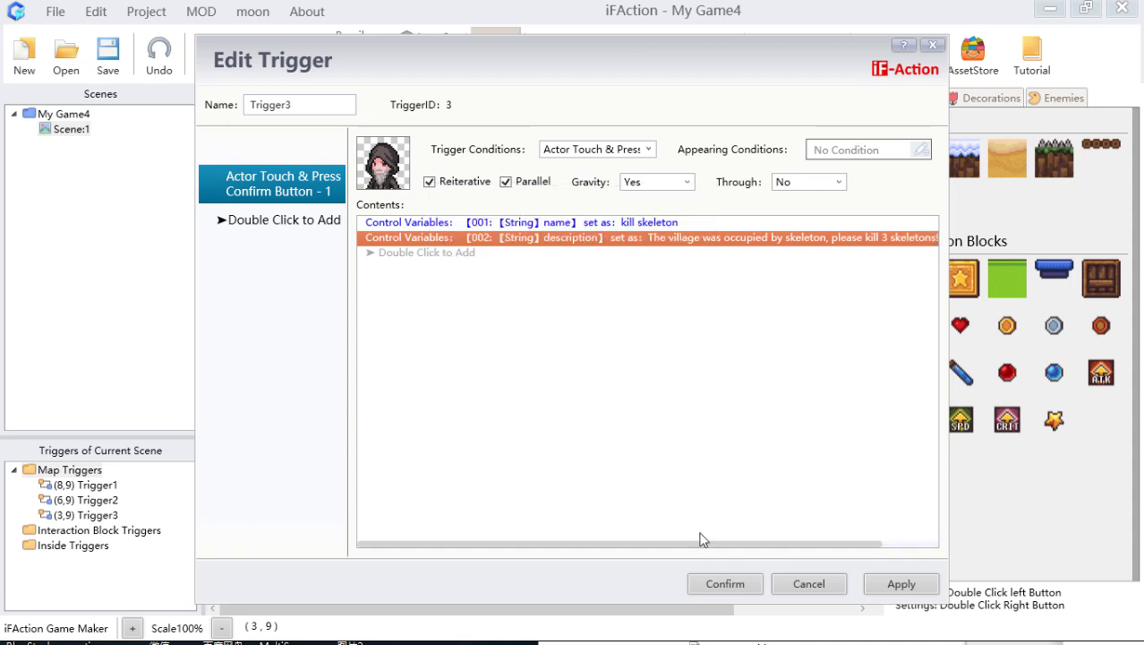
{"action": "left_click", "coordinate": [727, 584]}
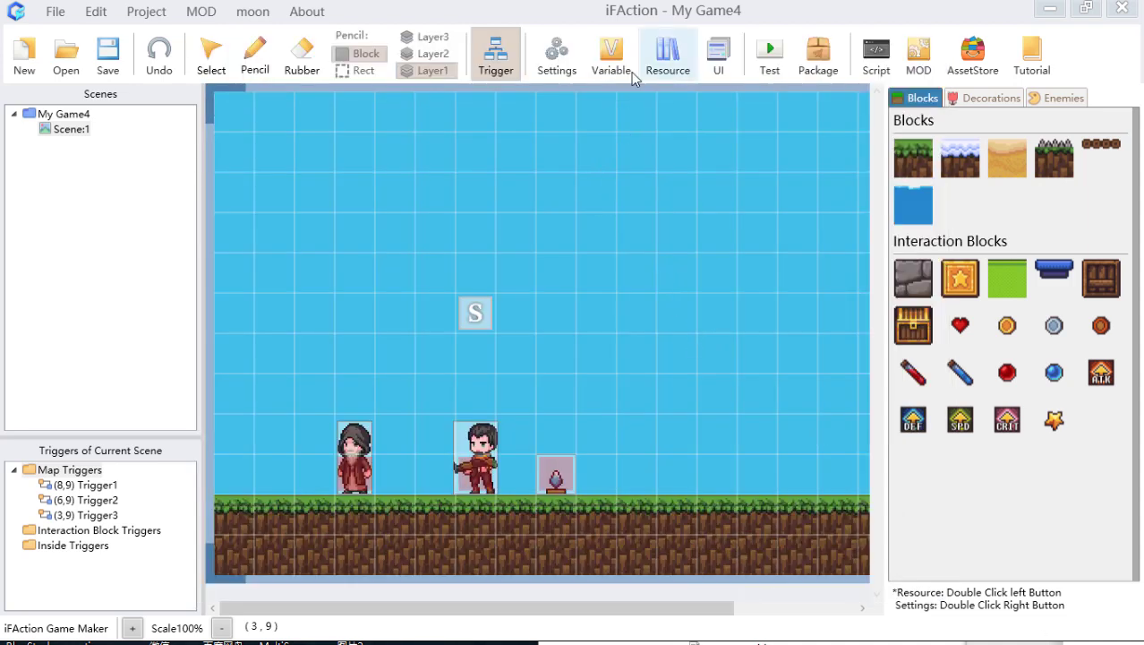
Step: Add a new common trigger in the project settings
{"action": "left_click", "coordinate": [569, 69]}
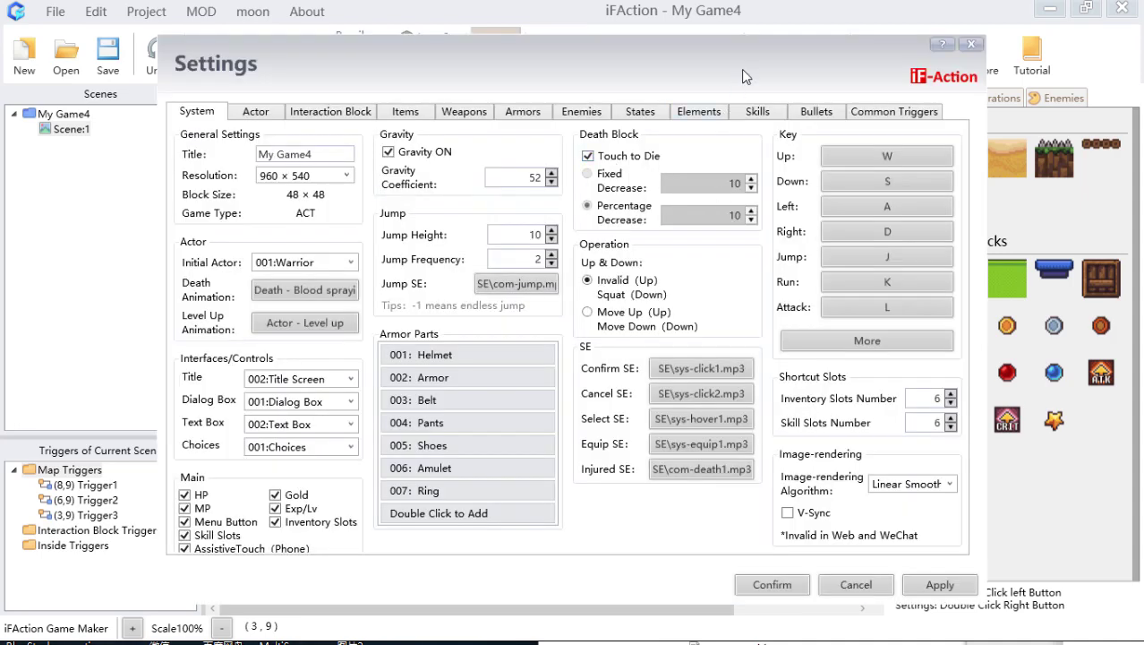
{"action": "left_click_drag", "start_coordinate": [741, 69], "coordinate": [706, 63]}
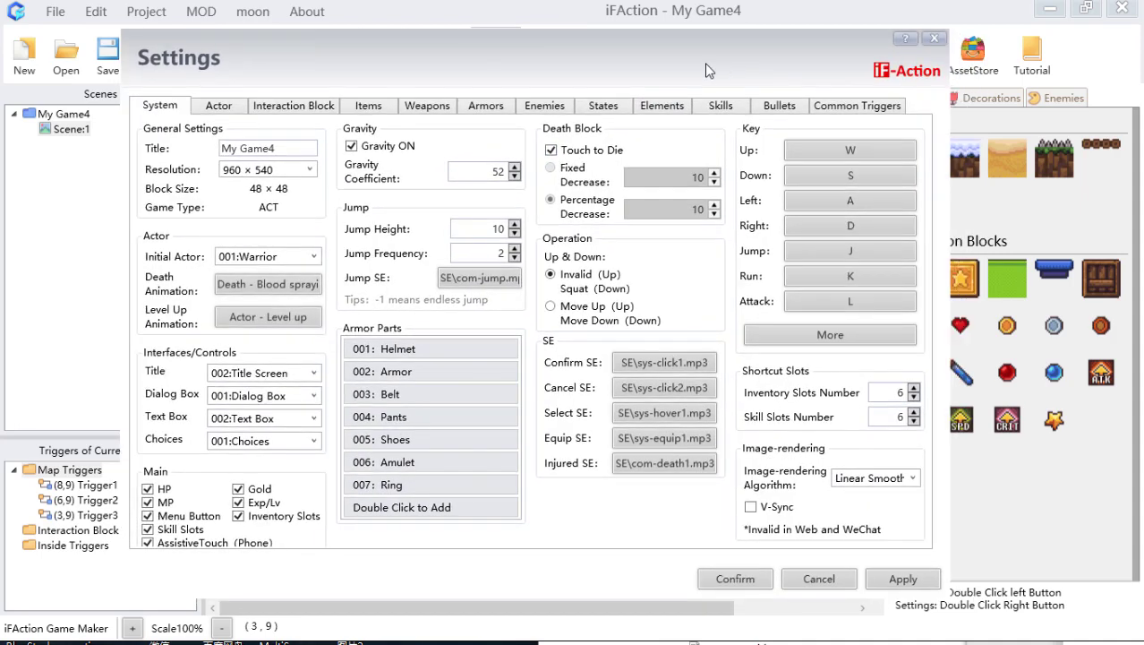
{"action": "left_click", "coordinate": [881, 107]}
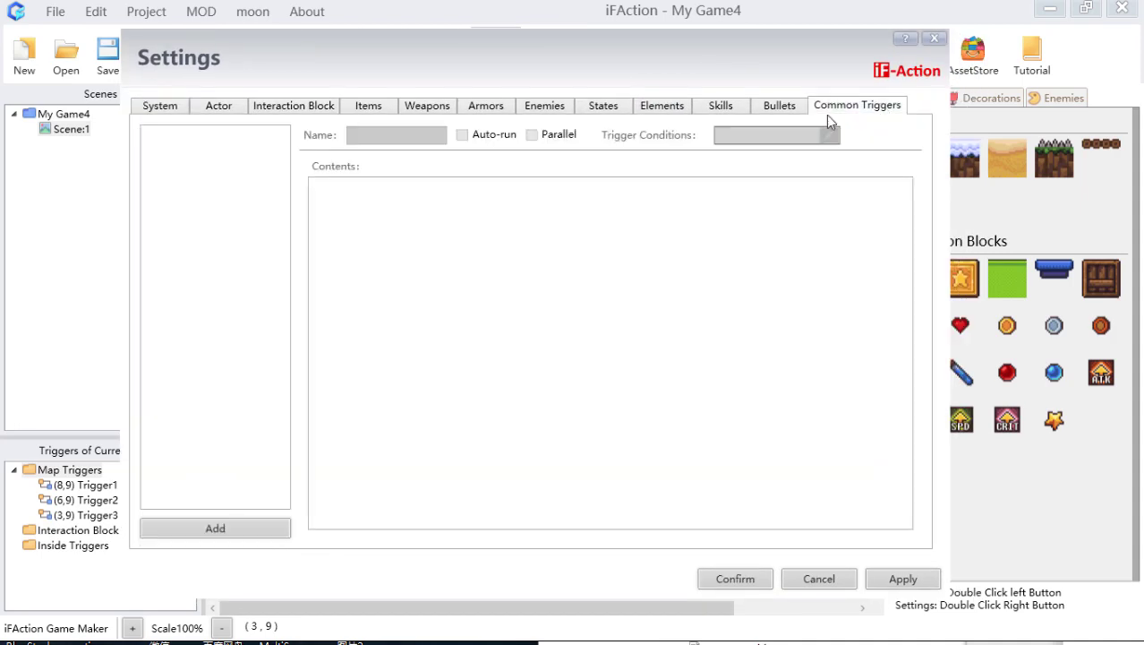
{"action": "left_click", "coordinate": [266, 530]}
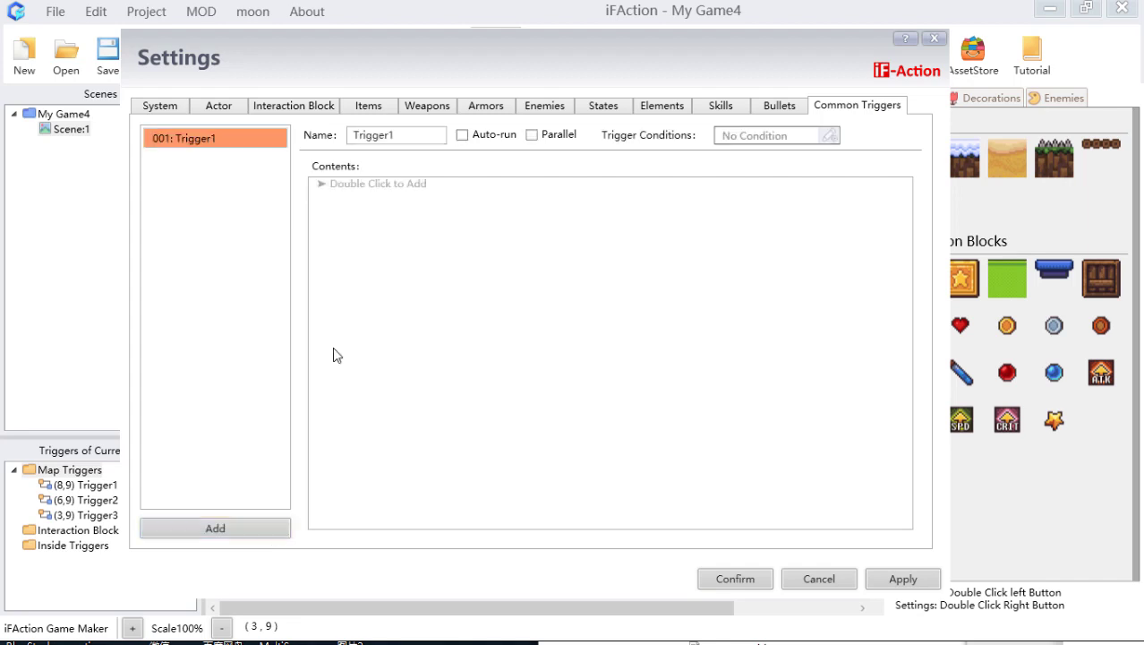
Step: Add a Control Variables command to the common trigger that increases killed by 1, and apply the settings
{"action": "double_click", "coordinate": [436, 188]}
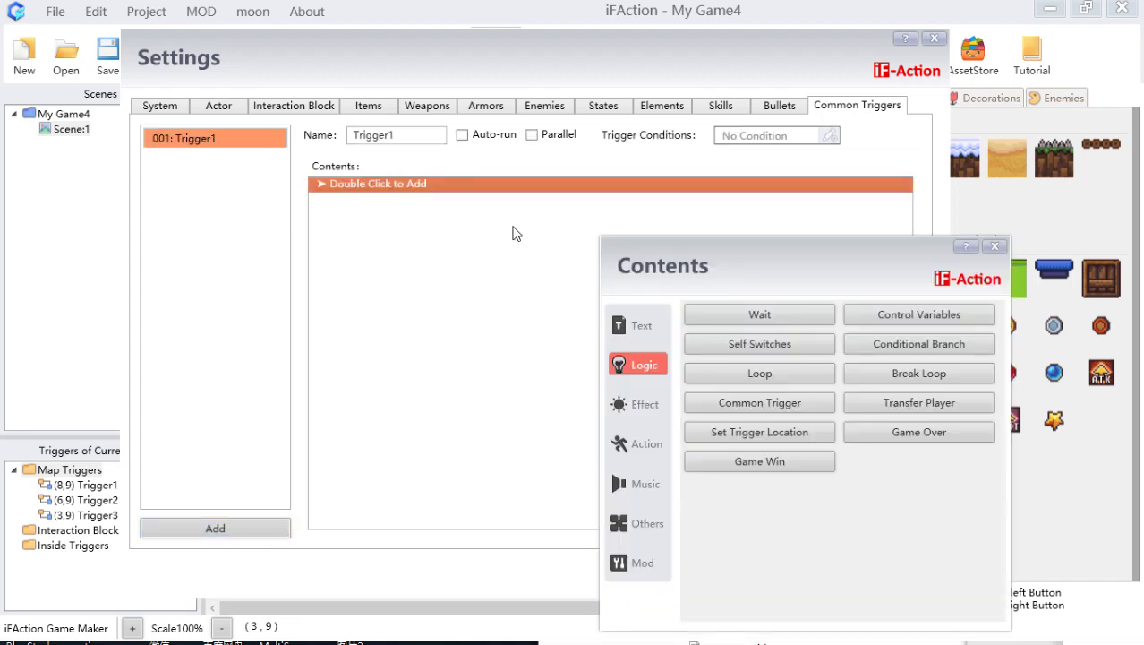
{"action": "left_click_drag", "start_coordinate": [760, 267], "coordinate": [639, 197]}
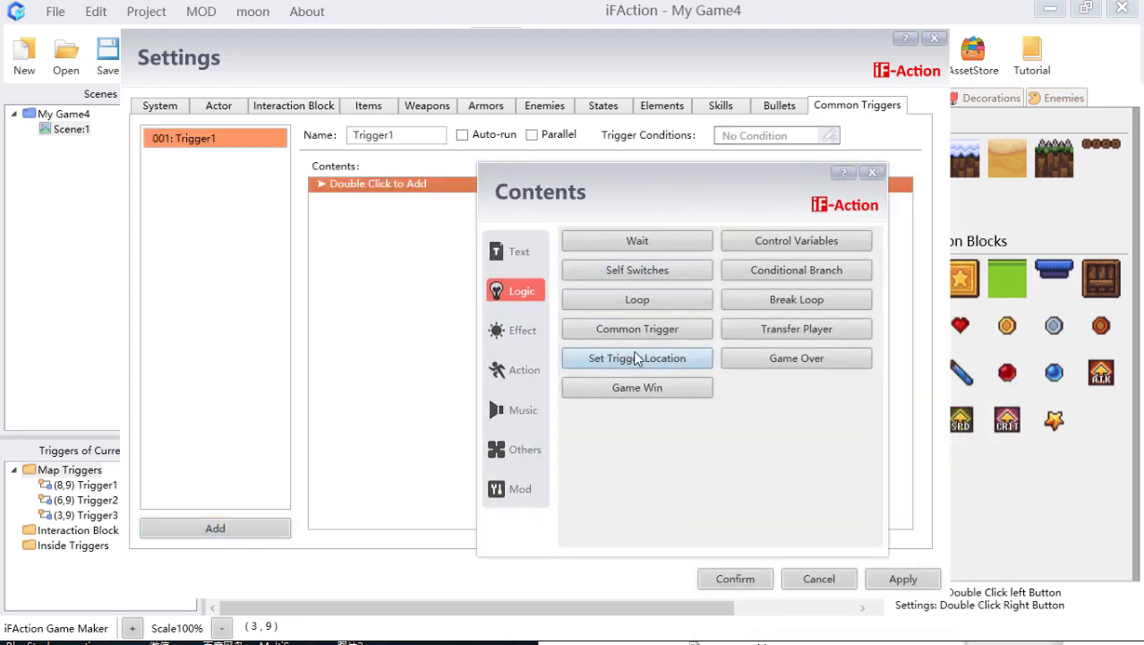
{"action": "left_click", "coordinate": [790, 244]}
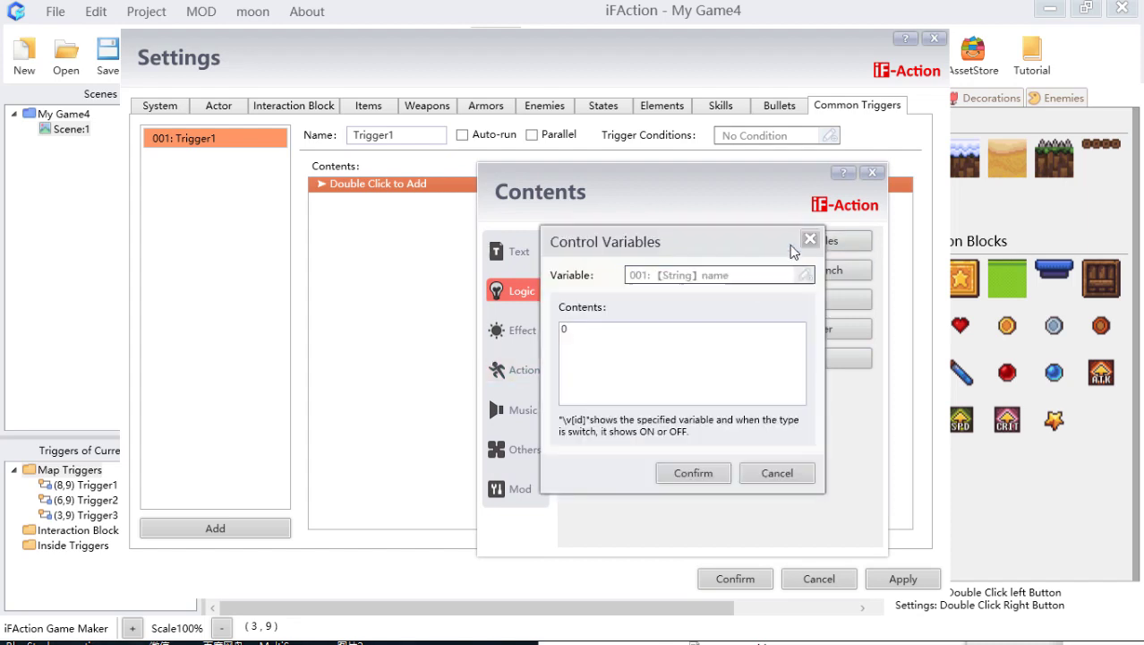
{"action": "left_click", "coordinate": [795, 272]}
{"action": "left_click", "coordinate": [591, 289]}
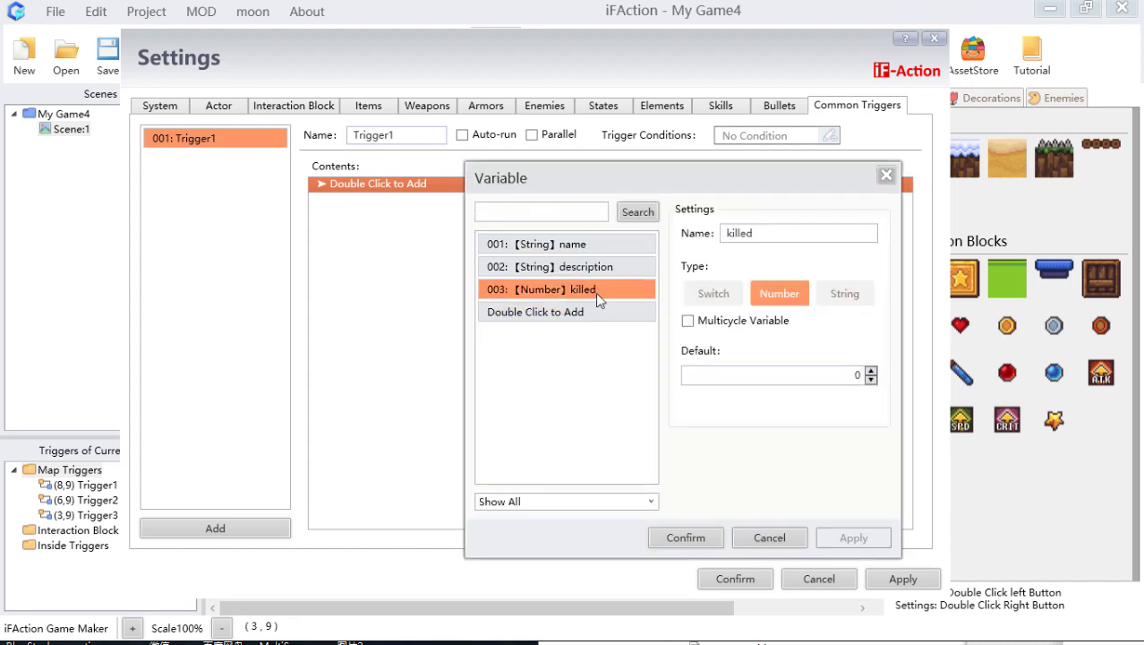
{"action": "left_click", "coordinate": [712, 536]}
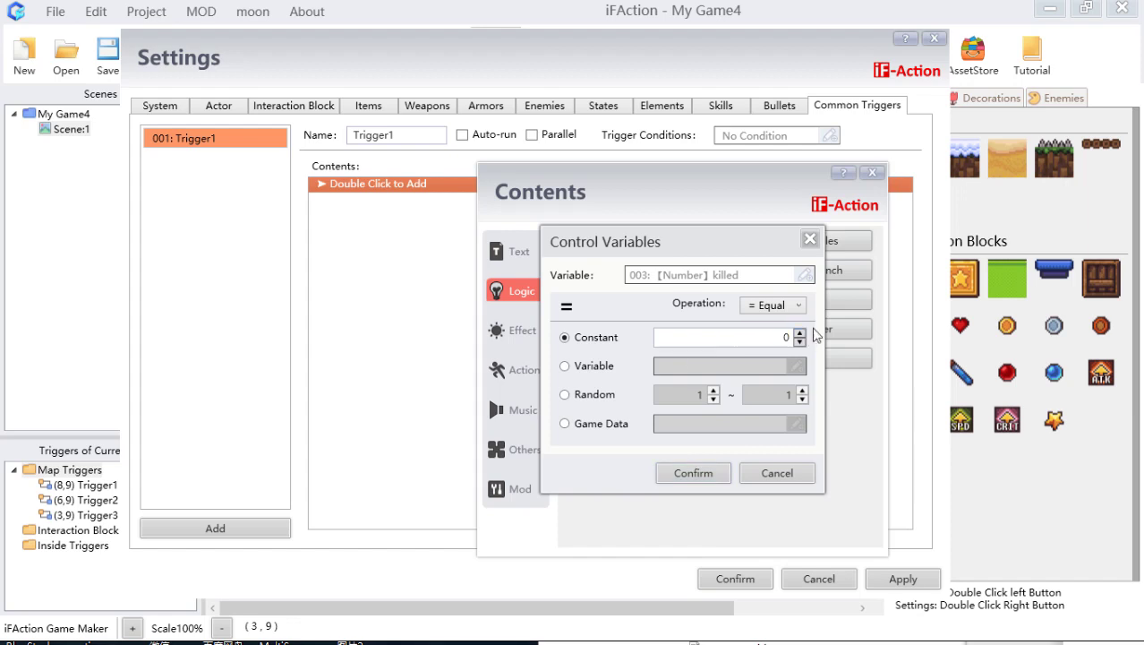
{"action": "left_click", "coordinate": [792, 306]}
{"action": "left_click", "coordinate": [778, 339]}
{"action": "left_click", "coordinate": [707, 472]}
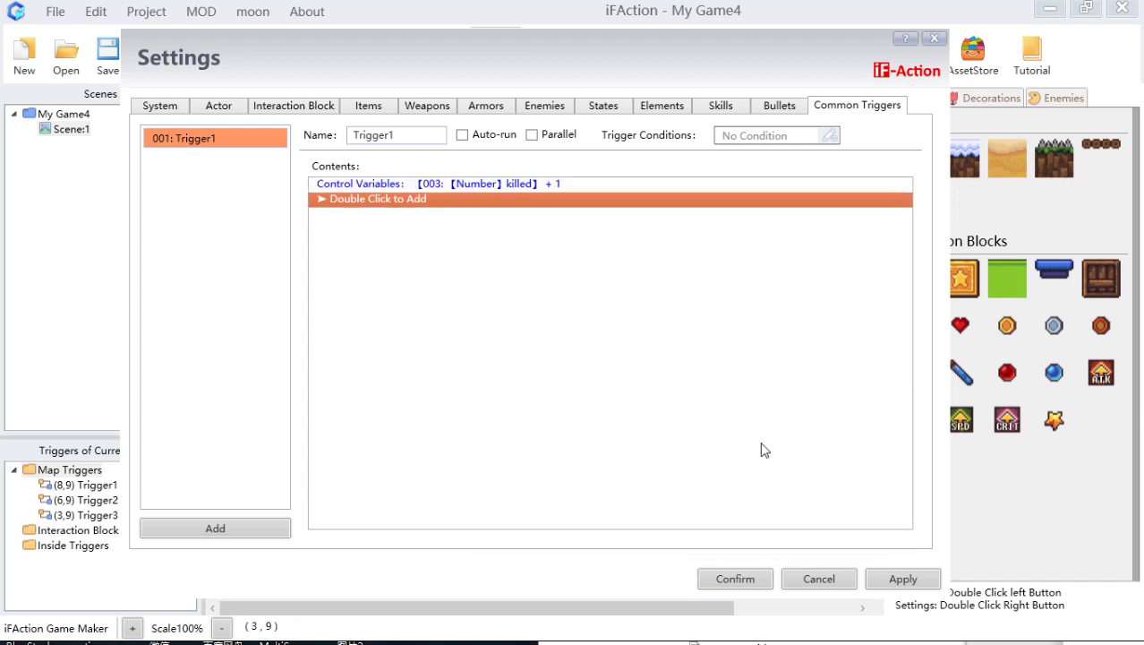
{"action": "left_click", "coordinate": [929, 583]}
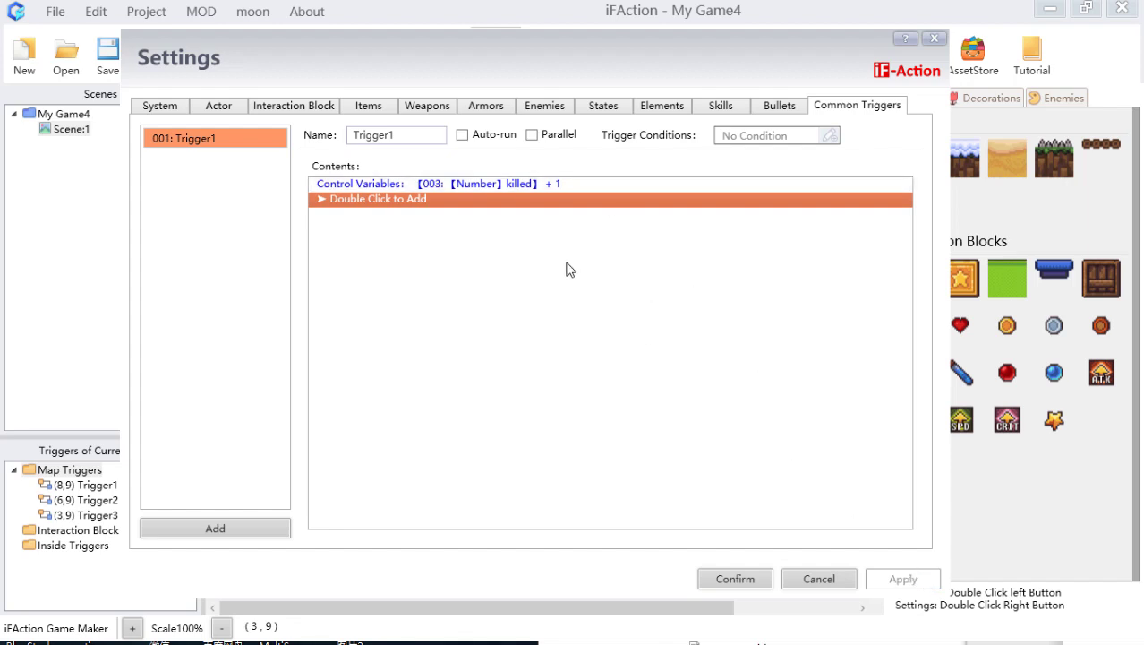
Step: Add a conditional branch with an Else branch to the common trigger, checking that the killed variable is >= 3
{"action": "double_click", "coordinate": [536, 185]}
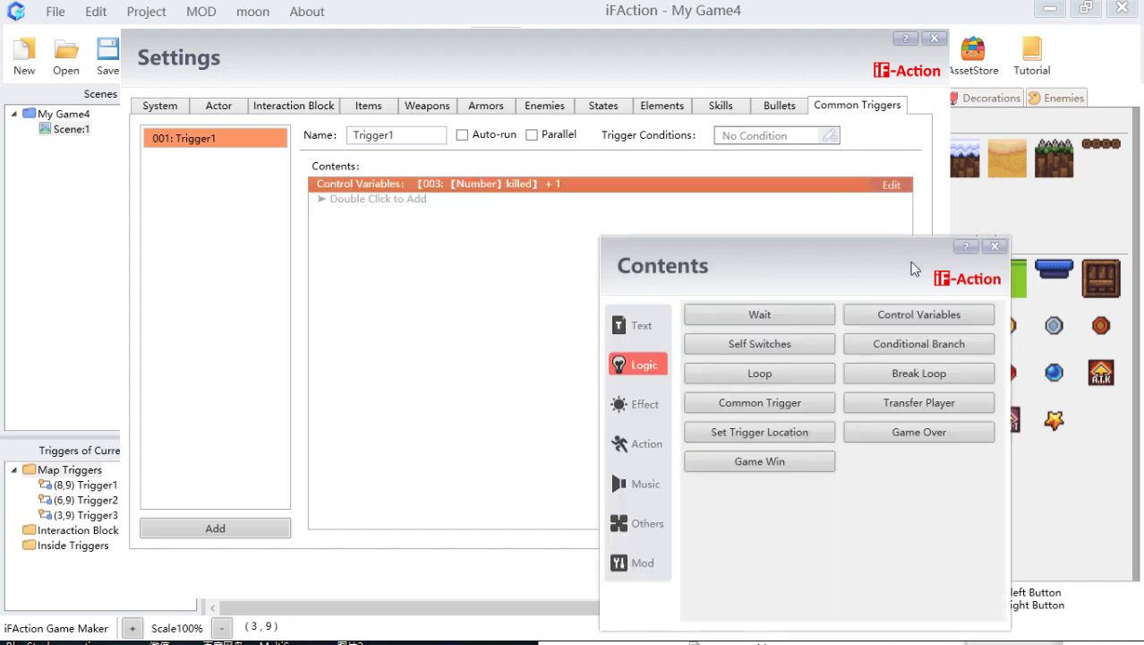
{"action": "left_click", "coordinate": [940, 351]}
{"action": "left_click_drag", "start_coordinate": [817, 339], "coordinate": [763, 311]}
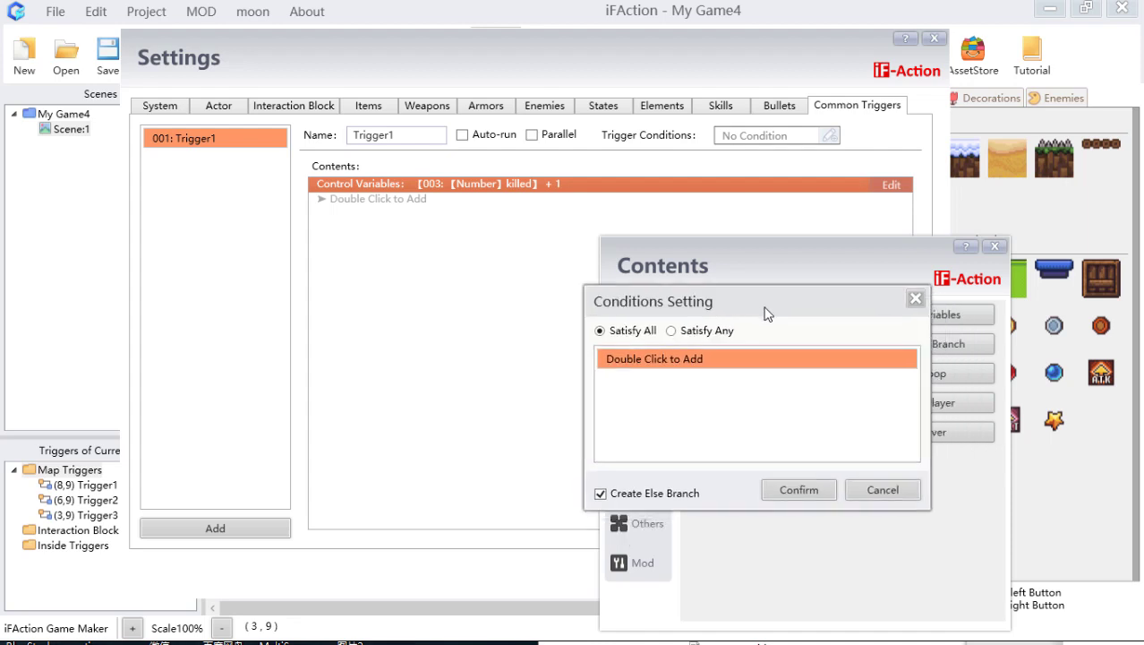
{"action": "double_click", "coordinate": [683, 358]}
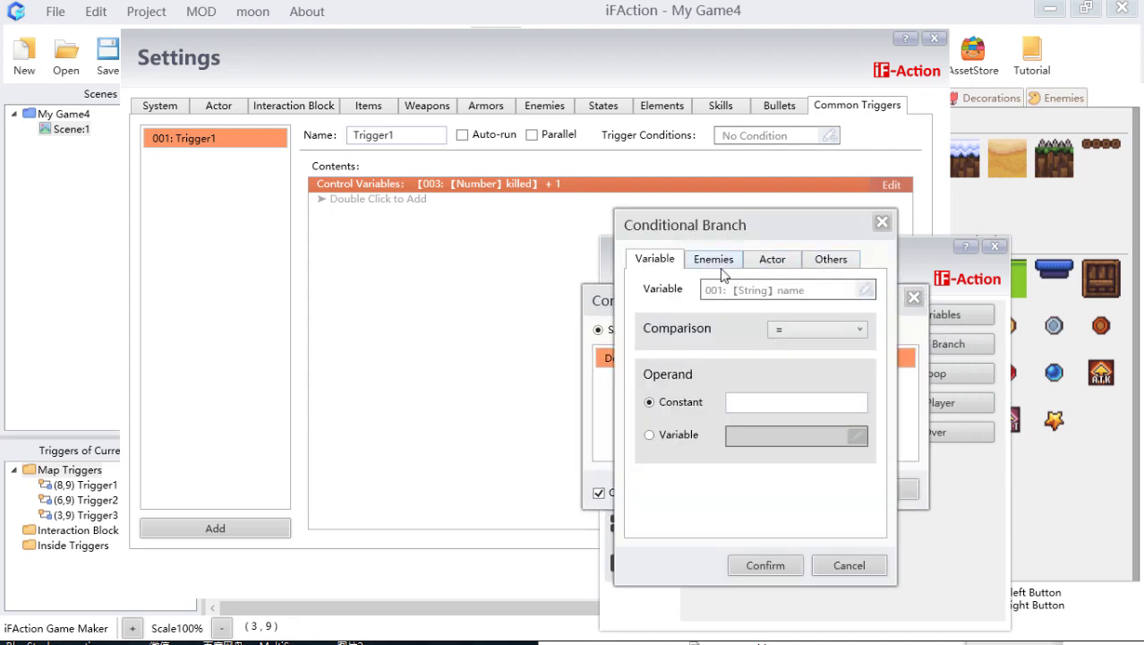
{"action": "left_click", "coordinate": [859, 291]}
{"action": "left_click", "coordinate": [678, 325]}
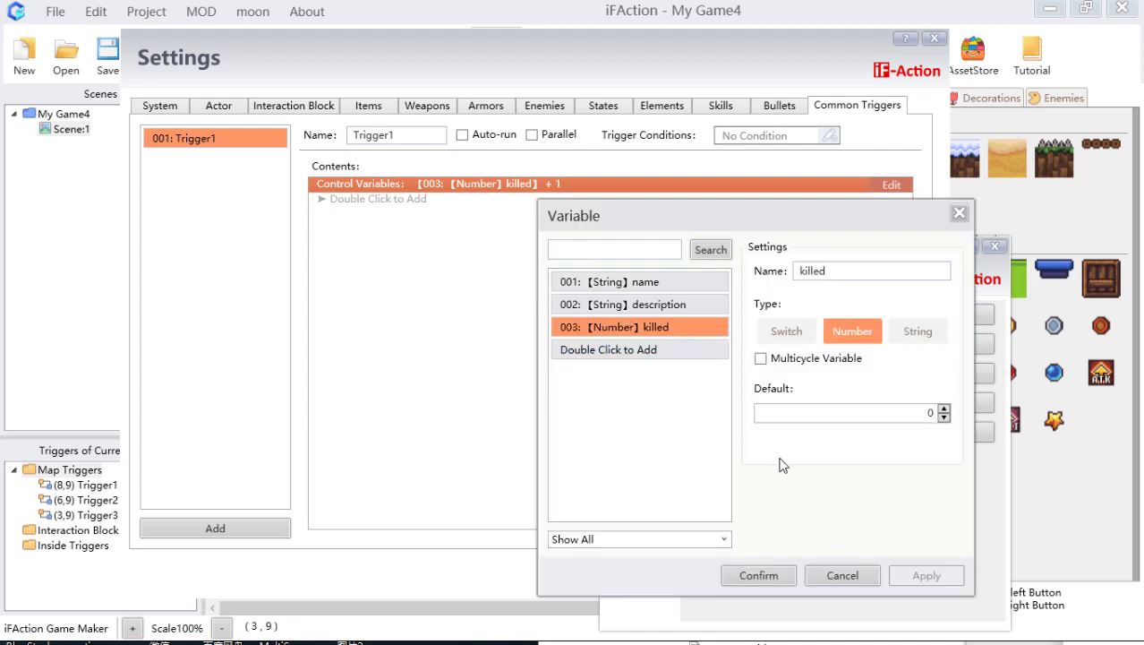
{"action": "left_click", "coordinate": [758, 576]}
{"action": "left_click", "coordinate": [851, 328]}
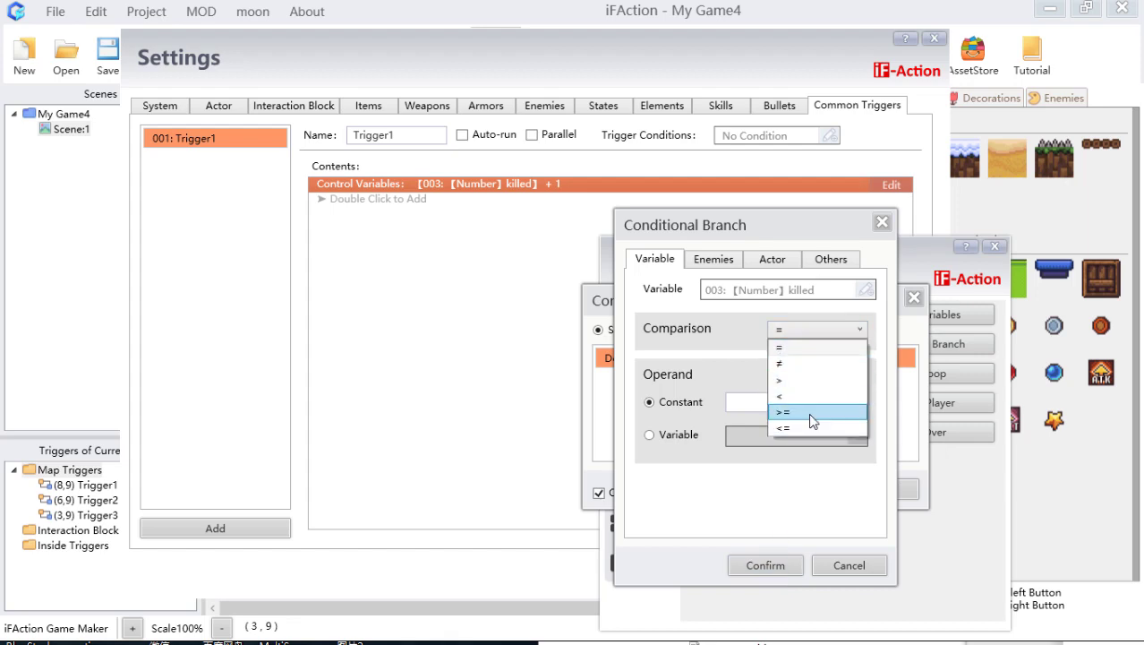
{"action": "left_click", "coordinate": [810, 414]}
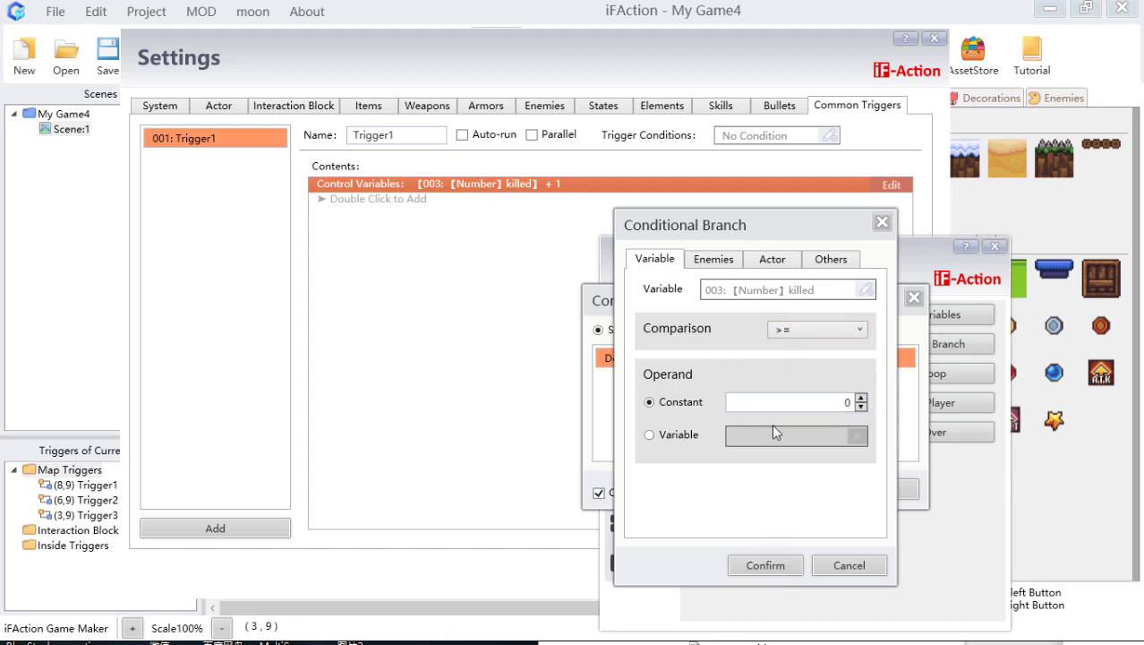
{"action": "double_click", "coordinate": [823, 401]}
{"action": "type", "text": "3"}
{"action": "left_click", "coordinate": [767, 560]}
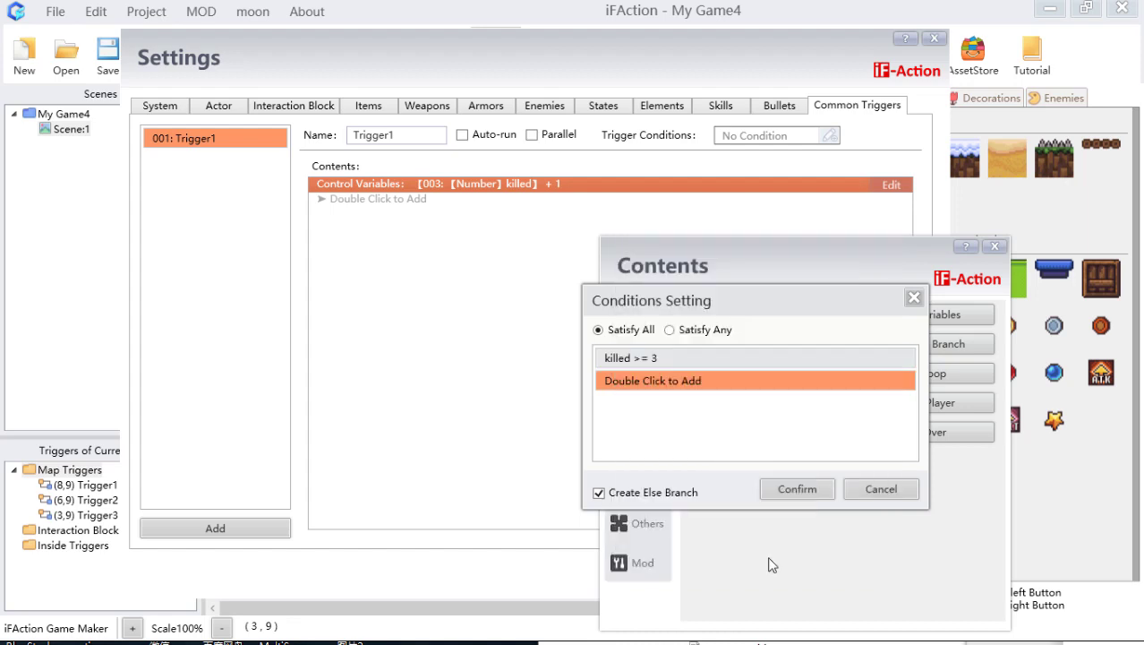
{"action": "left_click", "coordinate": [797, 490]}
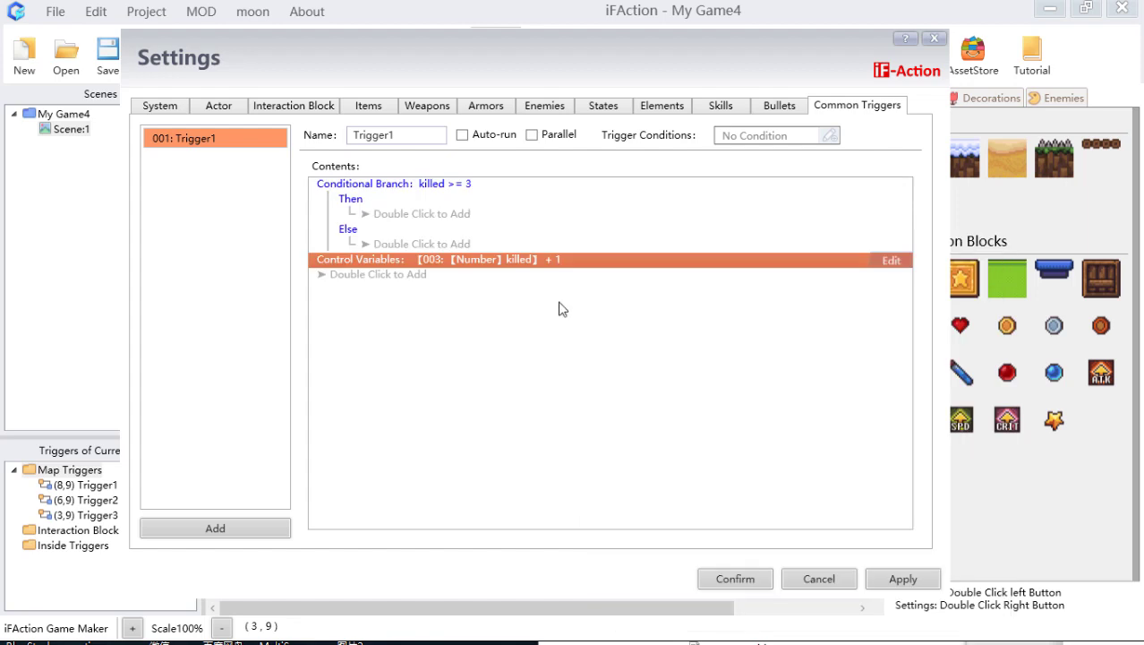
Step: Move the killed + 1 Control Variables command into the conditional branch's Else section and apply the settings
{"action": "left_click", "coordinate": [506, 274]}
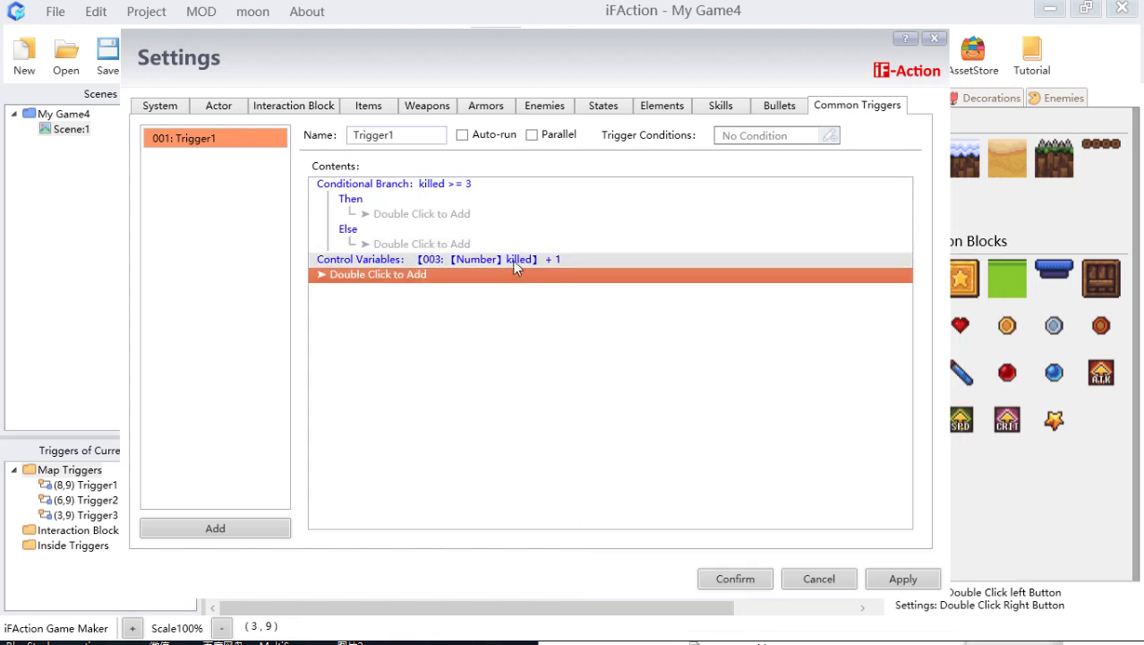
{"action": "left_click", "coordinate": [516, 261]}
{"action": "key", "text": "ctrl+x"}
{"action": "left_click", "coordinate": [473, 243]}
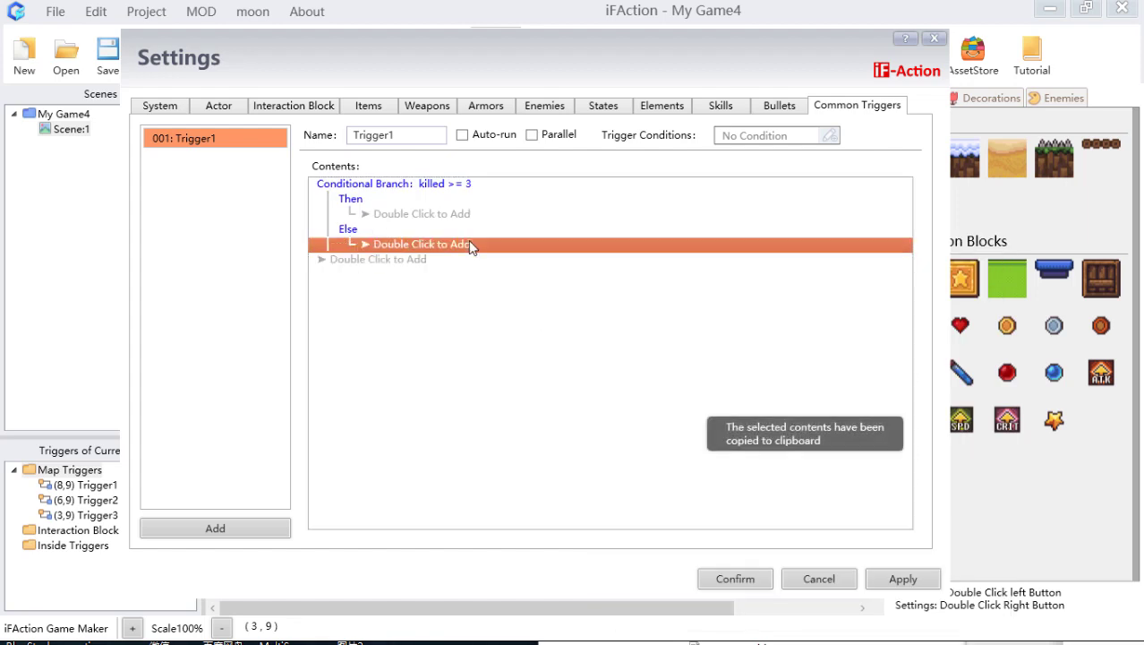
{"action": "key", "text": "ctrl+v"}
{"action": "left_click", "coordinate": [915, 586]}
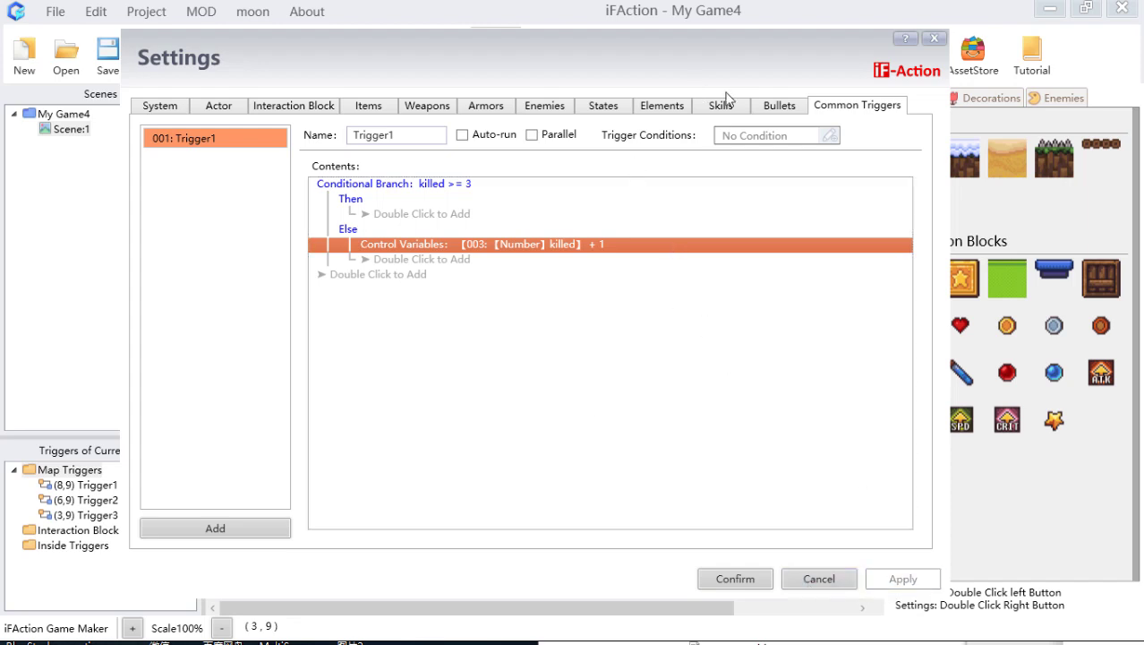
Step: Set the Skeleton enemy to execute common trigger 001:Trigger1 after death and confirm the settings
{"action": "left_click", "coordinate": [550, 108]}
{"action": "left_click", "coordinate": [215, 276]}
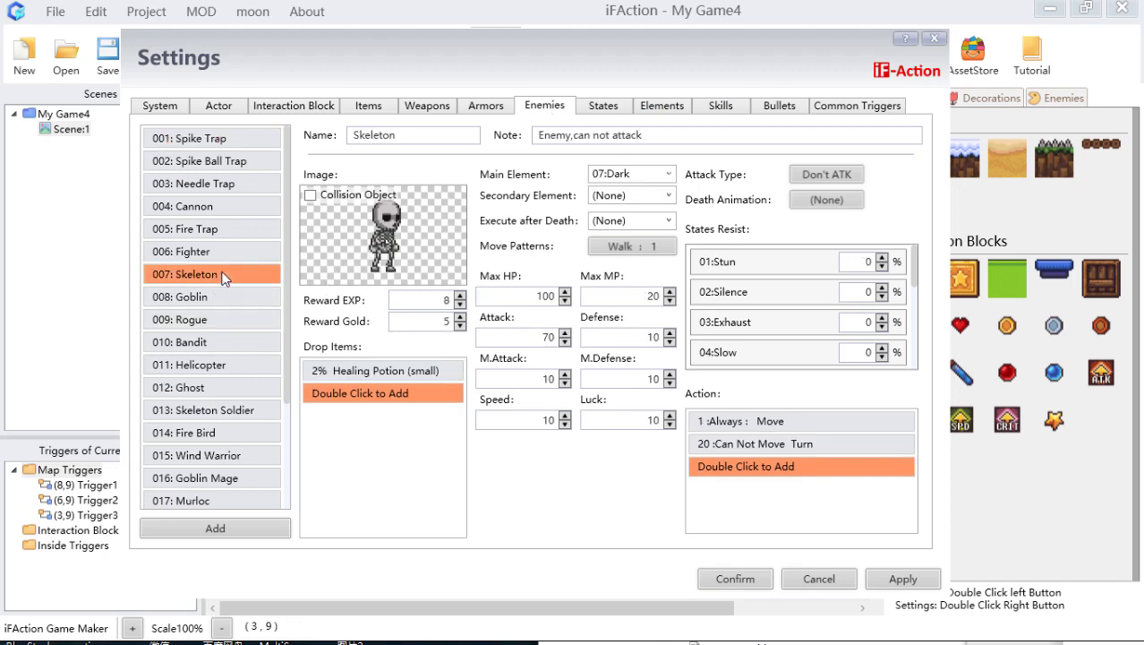
{"action": "left_click", "coordinate": [667, 221]}
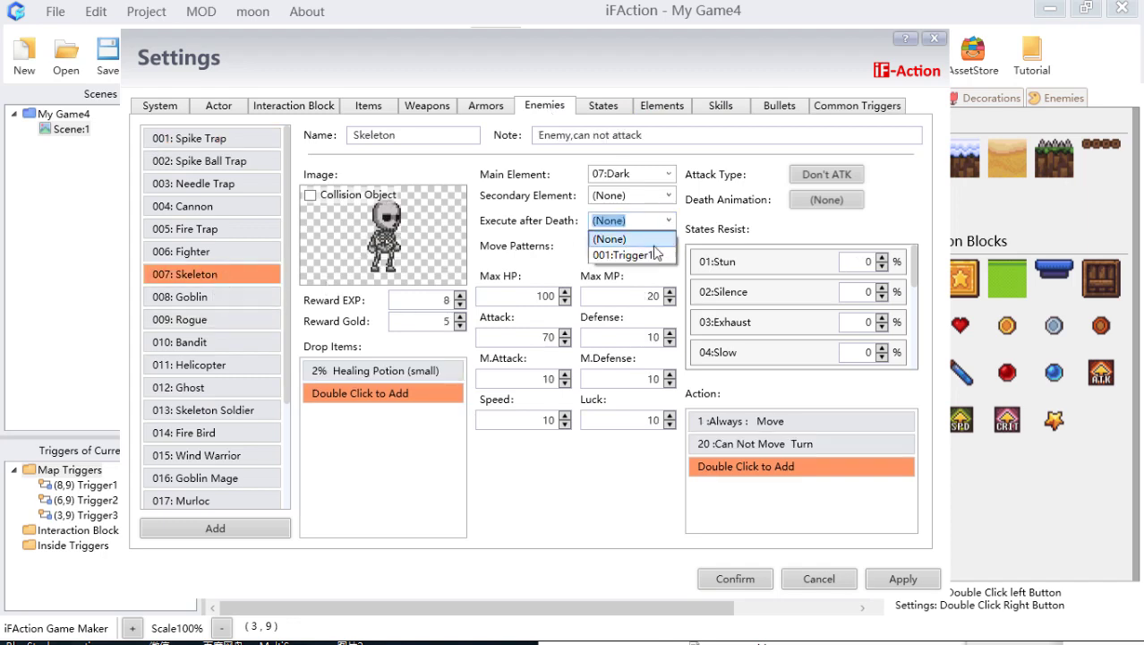
{"action": "left_click", "coordinate": [643, 256]}
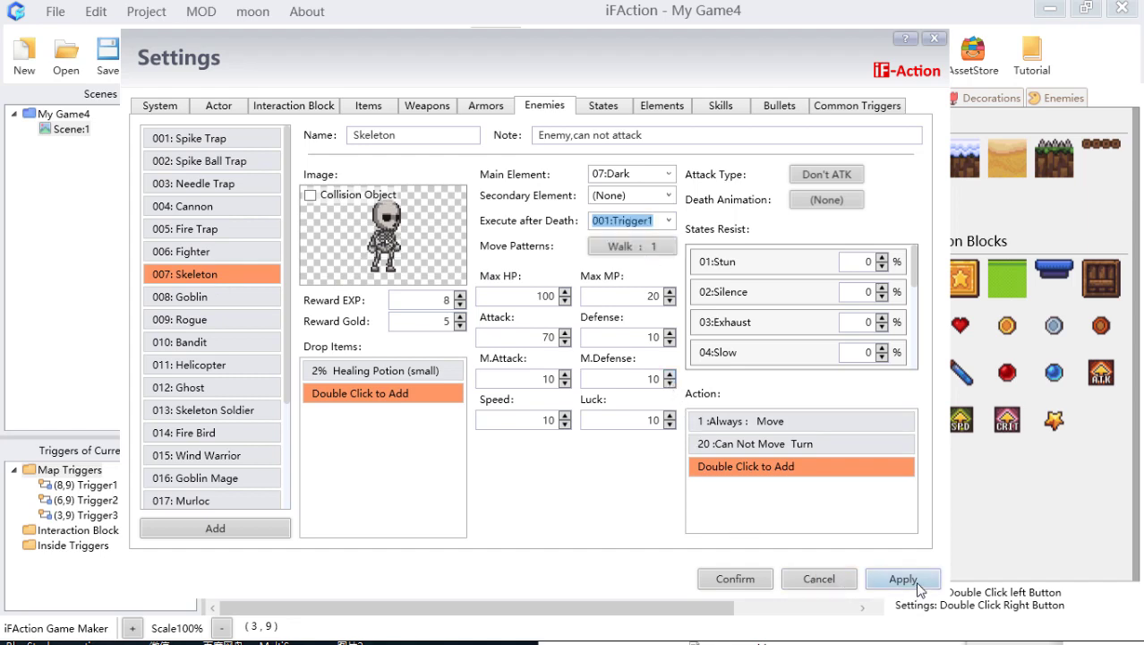
{"action": "left_click", "coordinate": [743, 580]}
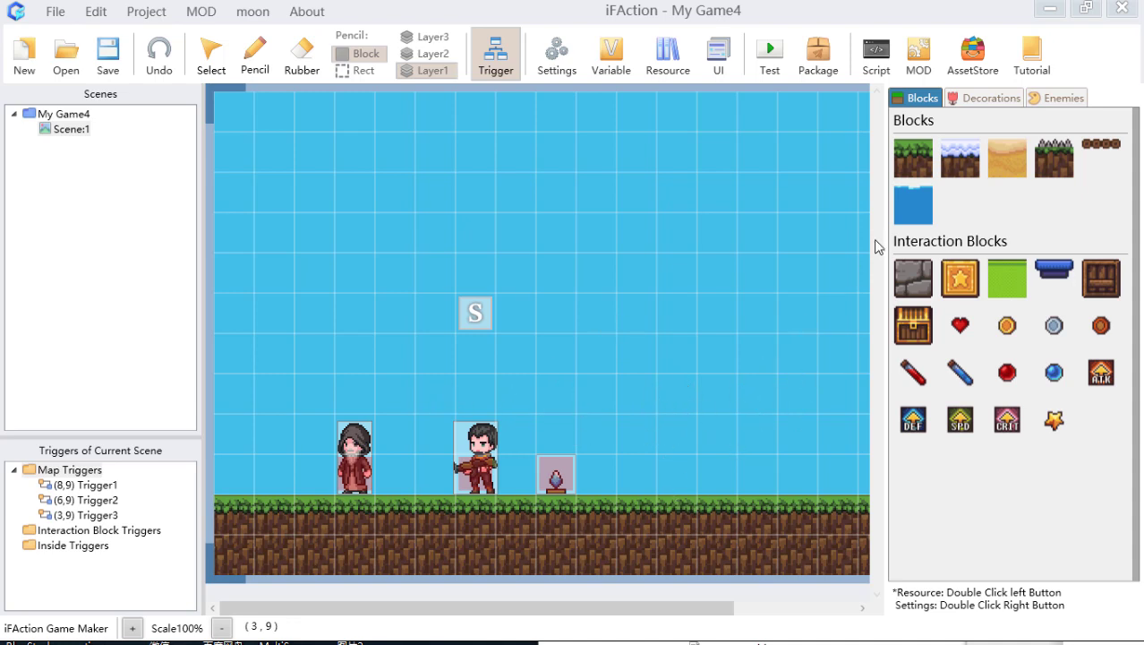
Step: Place four Skeleton enemies with the Pencil on the ground beyond the save-point object and save the project
{"action": "left_click", "coordinate": [1061, 97]}
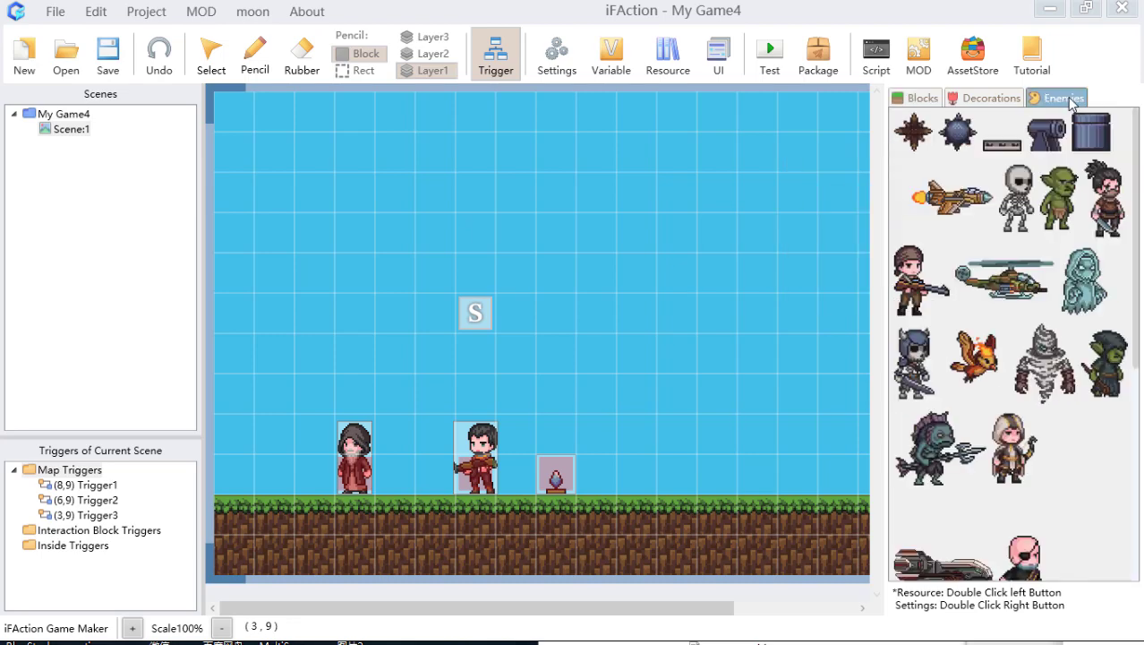
{"action": "left_click", "coordinate": [1019, 199]}
{"action": "left_click", "coordinate": [255, 56]}
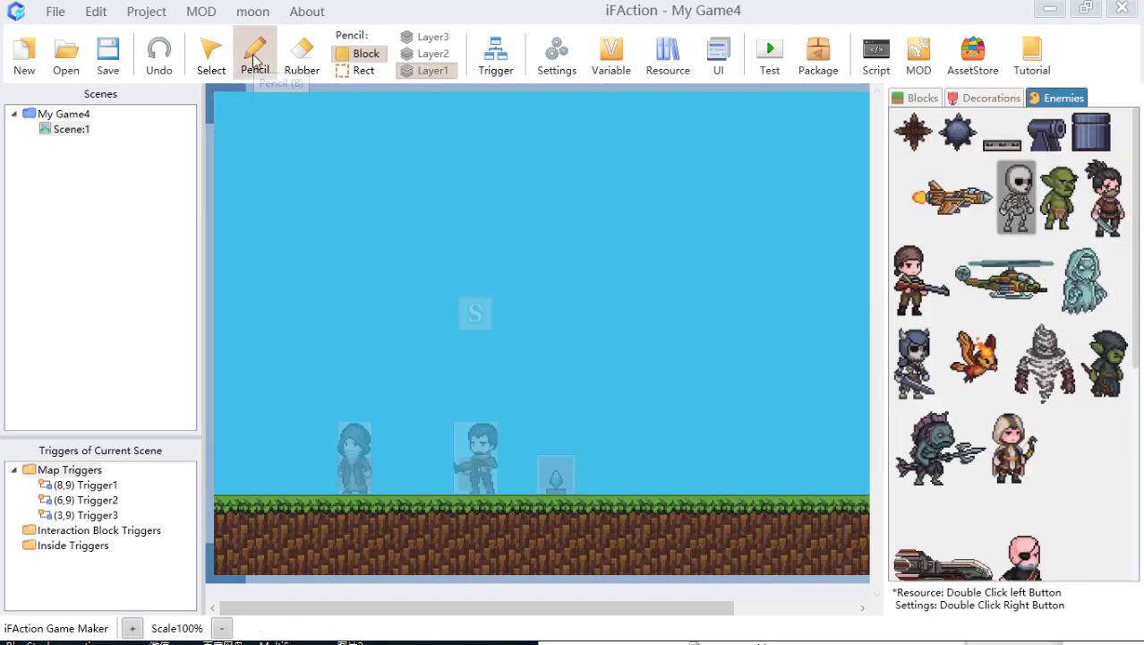
{"action": "left_click", "coordinate": [632, 452]}
{"action": "left_click", "coordinate": [718, 452]}
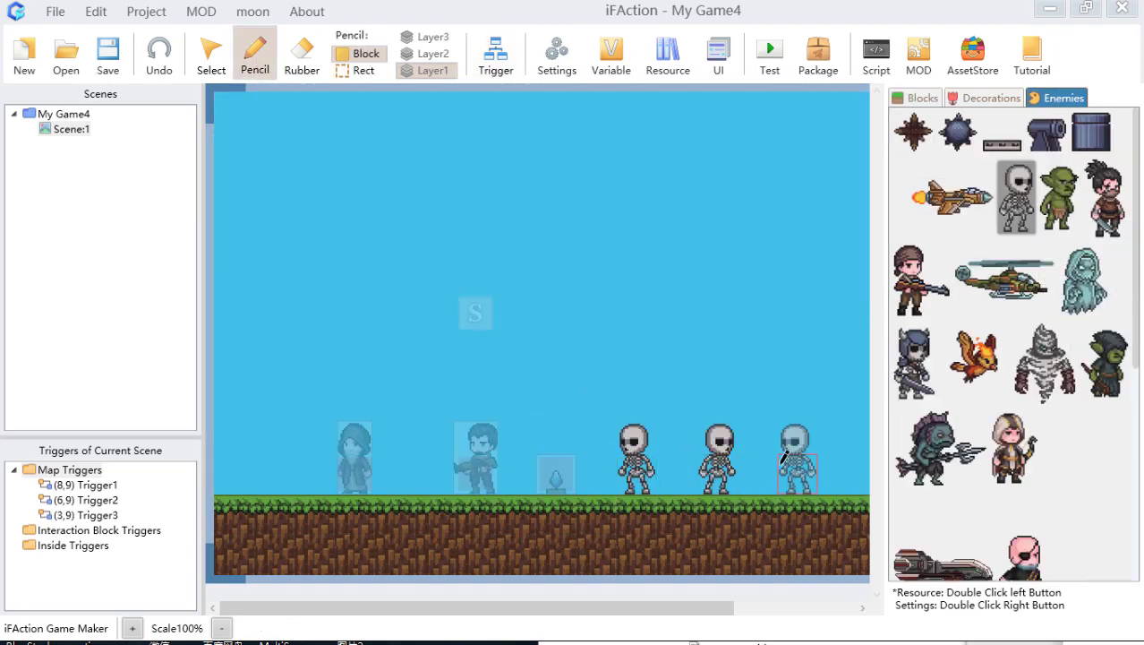
{"action": "left_click", "coordinate": [795, 452]}
{"action": "left_click", "coordinate": [839, 452]}
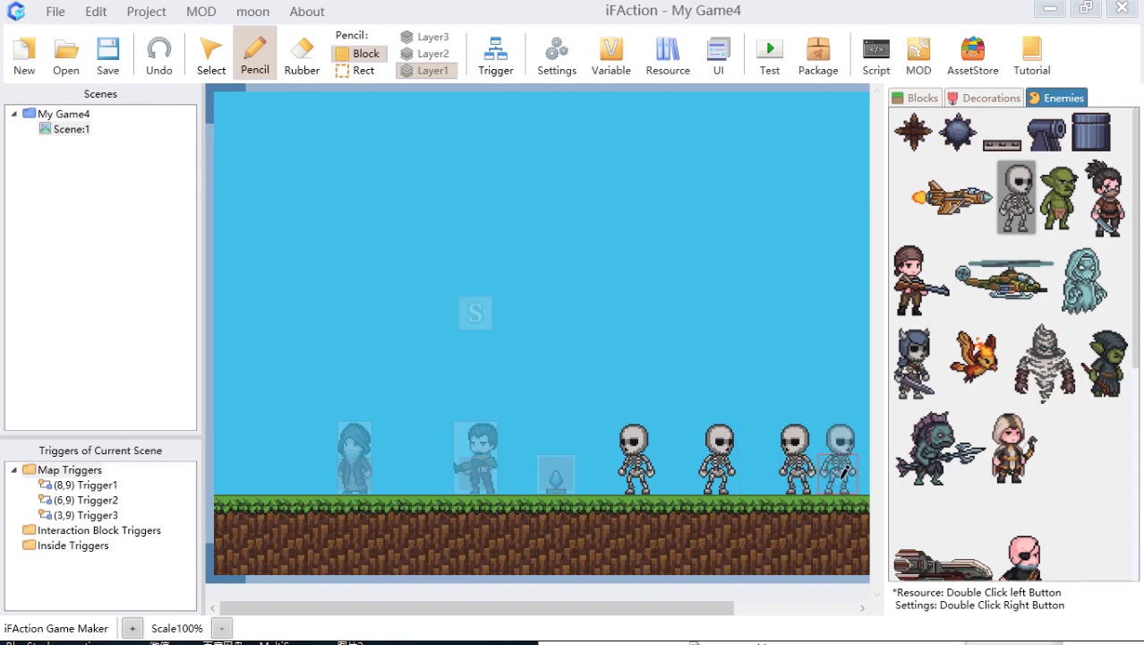
{"action": "left_click", "coordinate": [109, 68]}
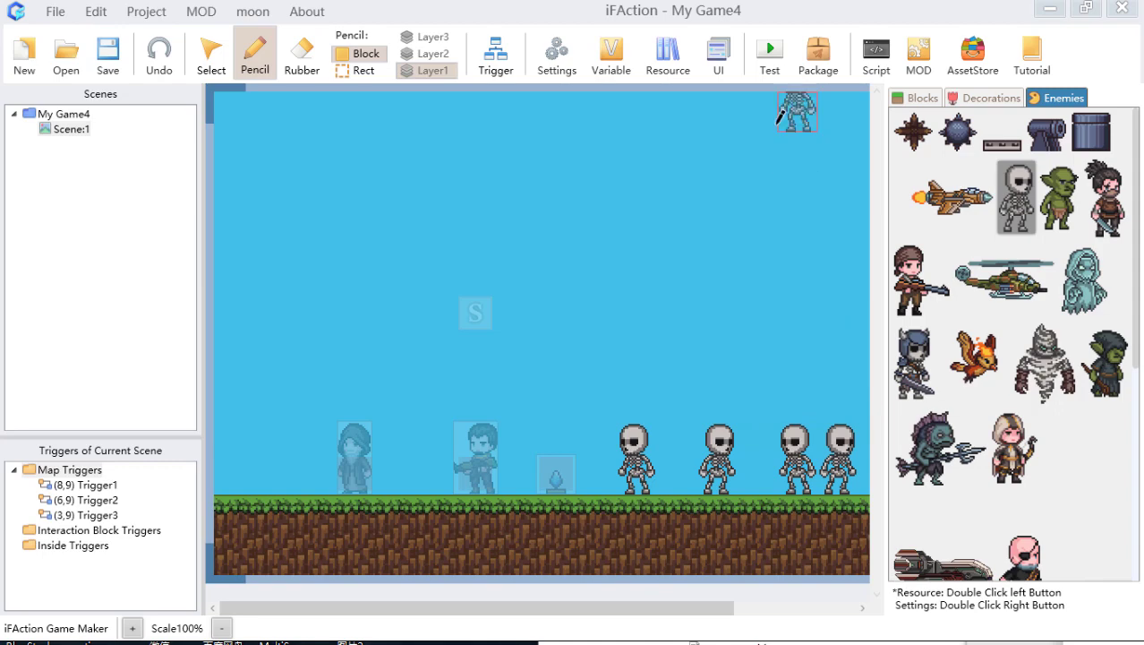
Step: Start a new game in a GameTest and talk to the Old Man to receive the skeleton mission
{"action": "left_click", "coordinate": [771, 55]}
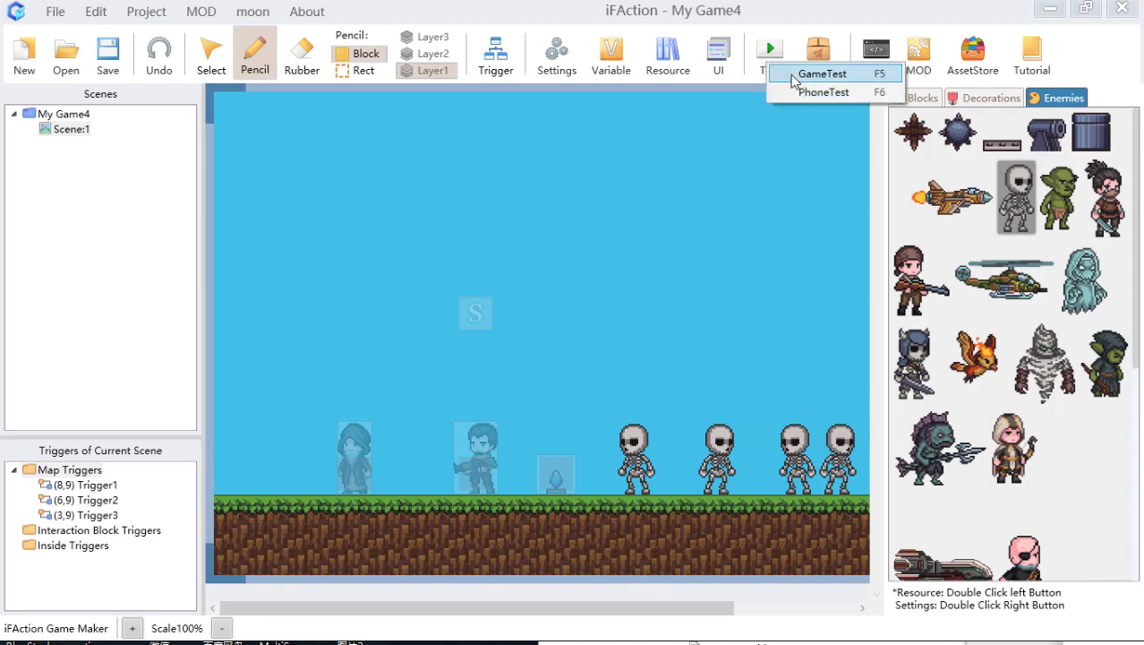
{"action": "left_click", "coordinate": [822, 74]}
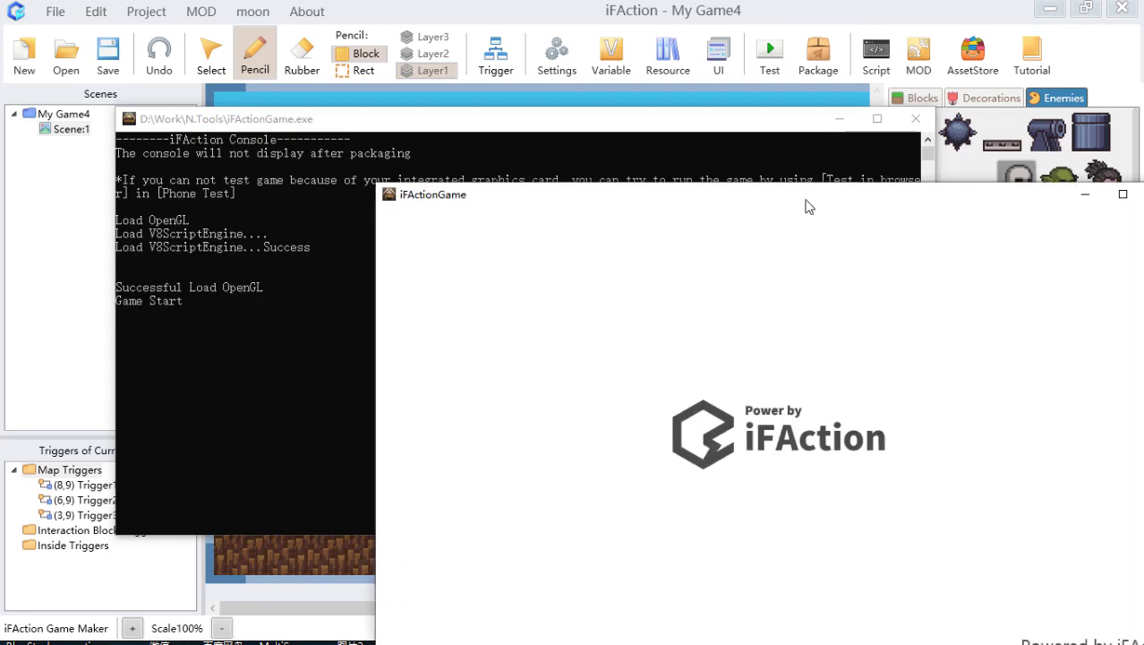
{"action": "left_click_drag", "start_coordinate": [809, 207], "coordinate": [641, 77]}
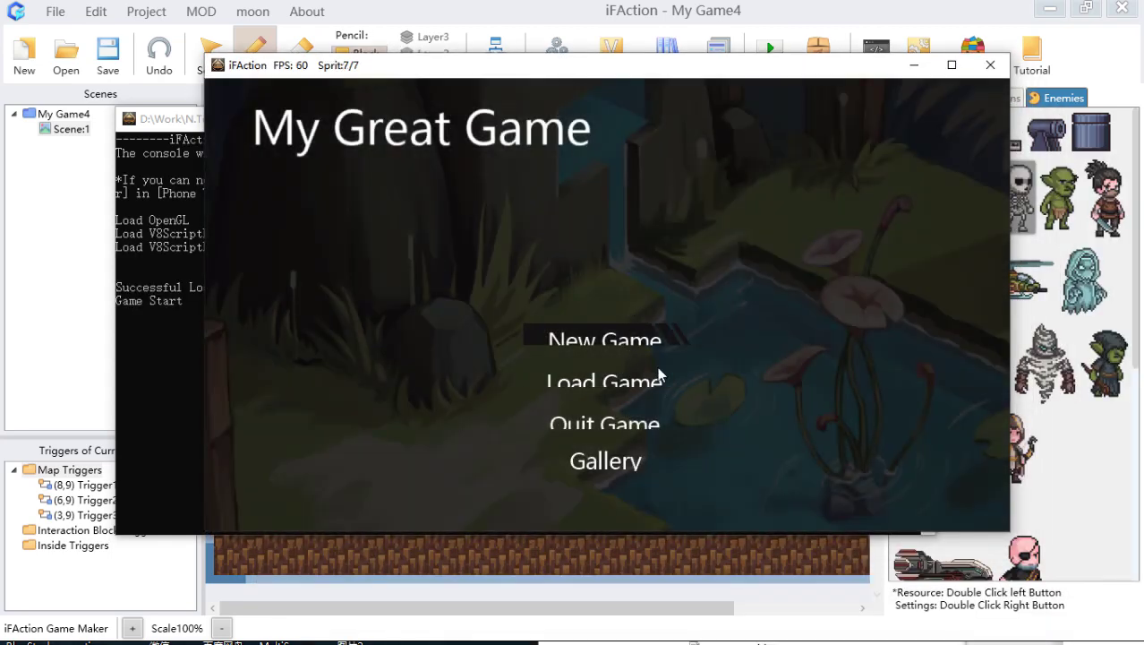
{"action": "left_click", "coordinate": [657, 376]}
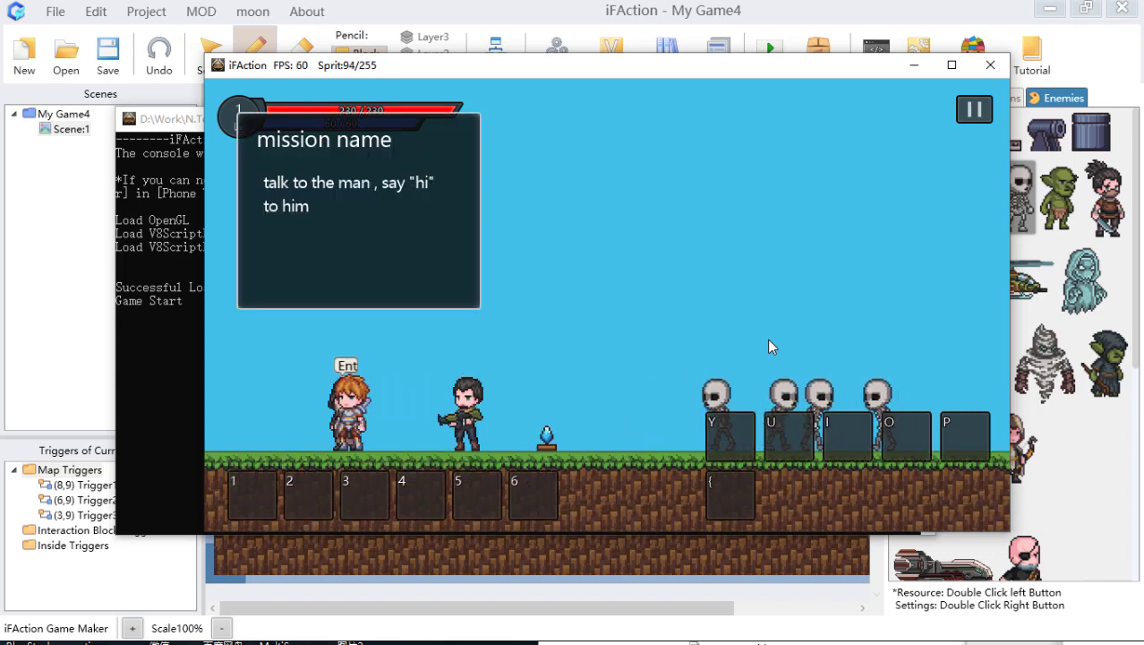
{"action": "key", "text": "Return"}
Step: Move the player to the skeletons and kill three of them to test the mission's kill counter
{"action": "key", "text": "a"}
{"action": "key", "text": "d"}
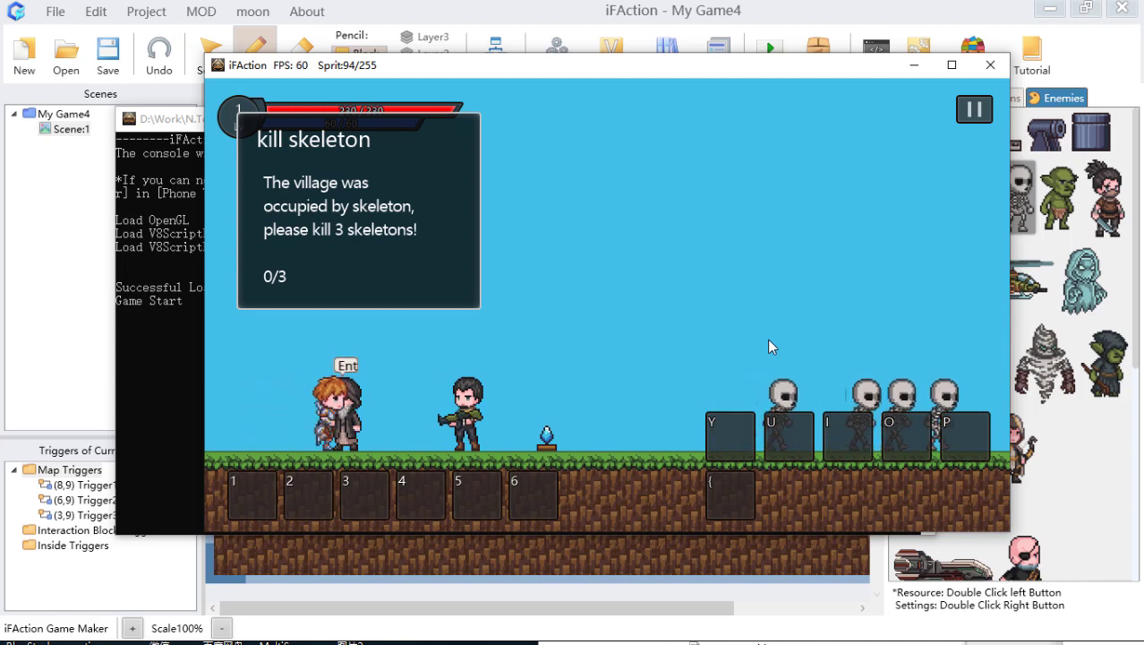
{"action": "key", "text": "d"}
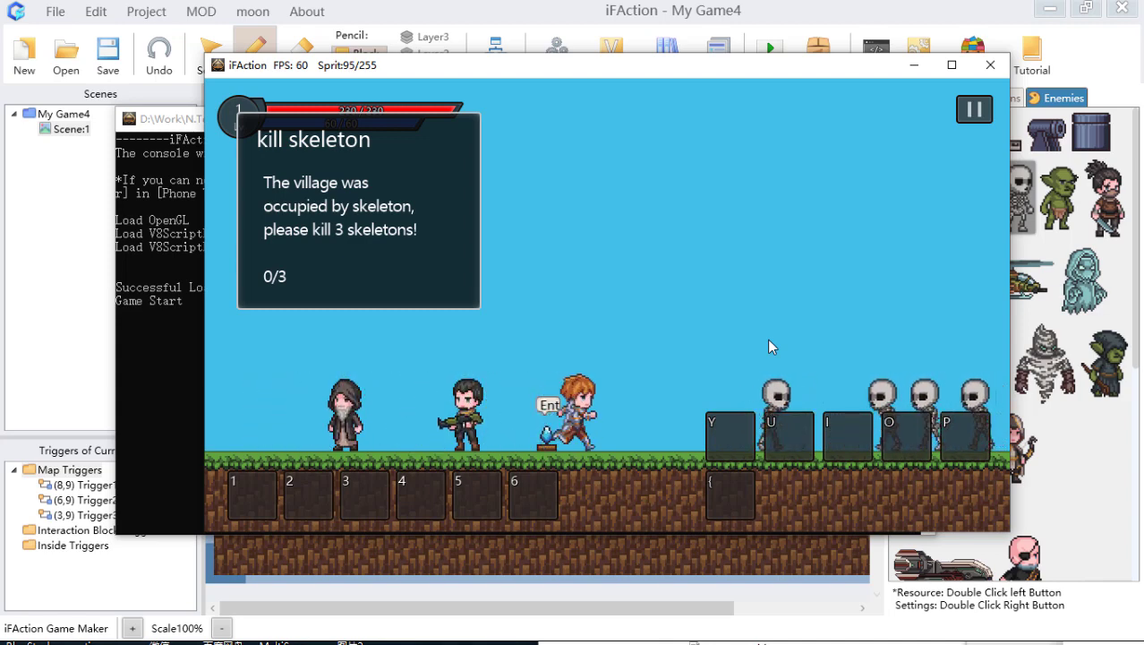
{"action": "key", "text": "d"}
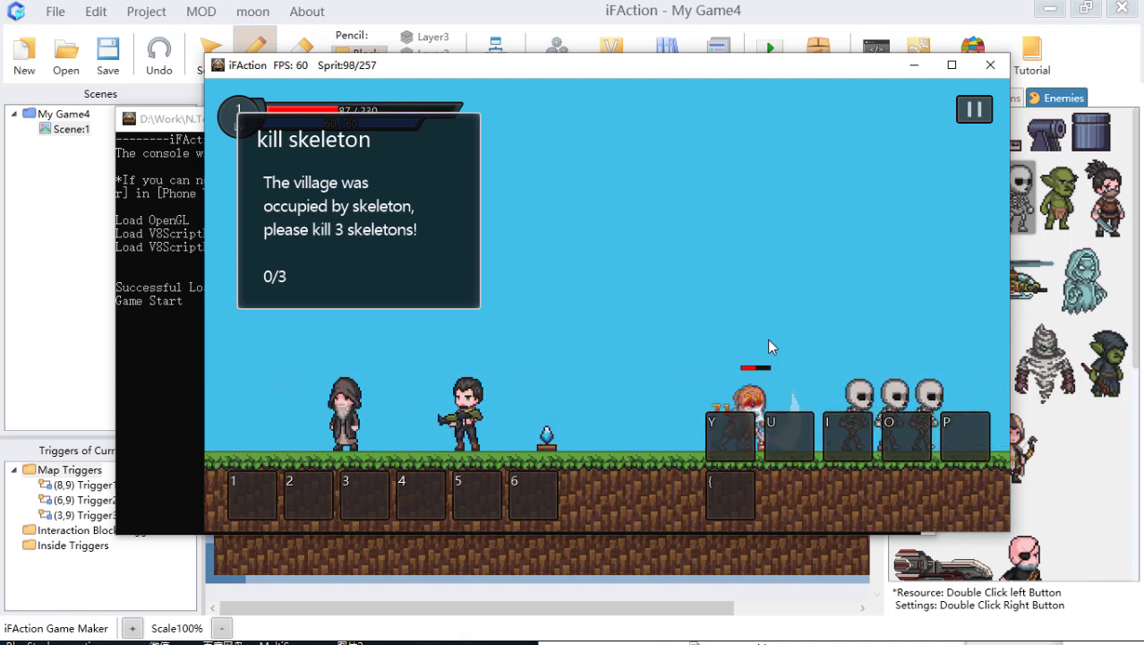
{"action": "key", "text": "j"}
{"action": "key", "text": "j"}
{"action": "key", "text": "j"}
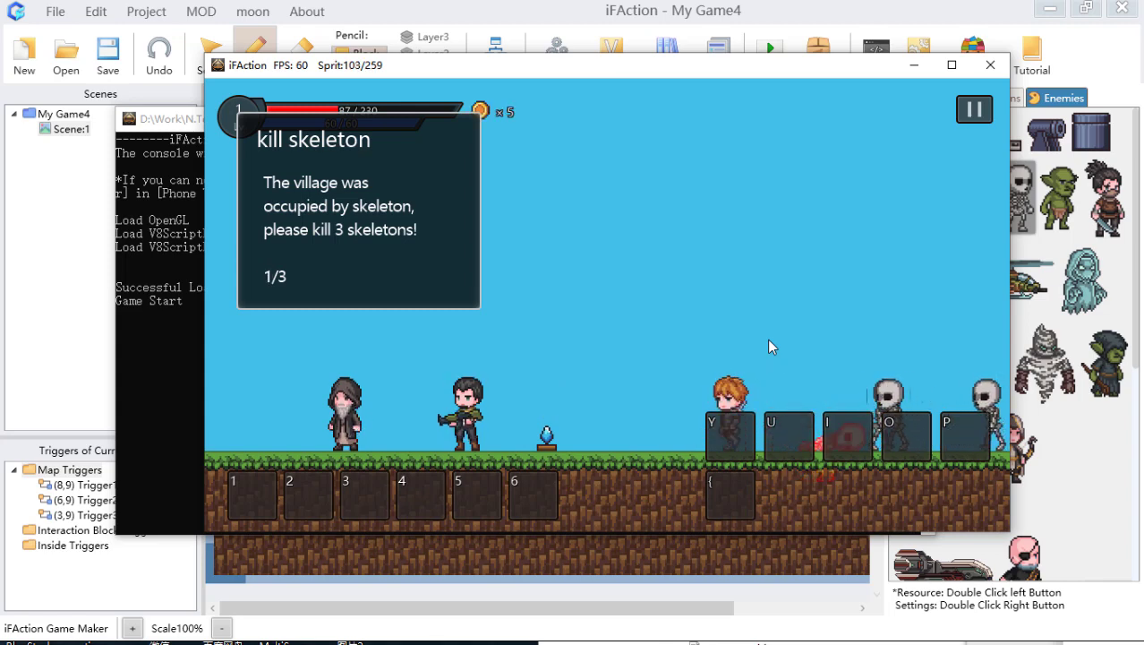
{"action": "key", "text": "a"}
{"action": "key", "text": "d"}
{"action": "key", "text": "j"}
{"action": "key", "text": "j"}
{"action": "key", "text": "j"}
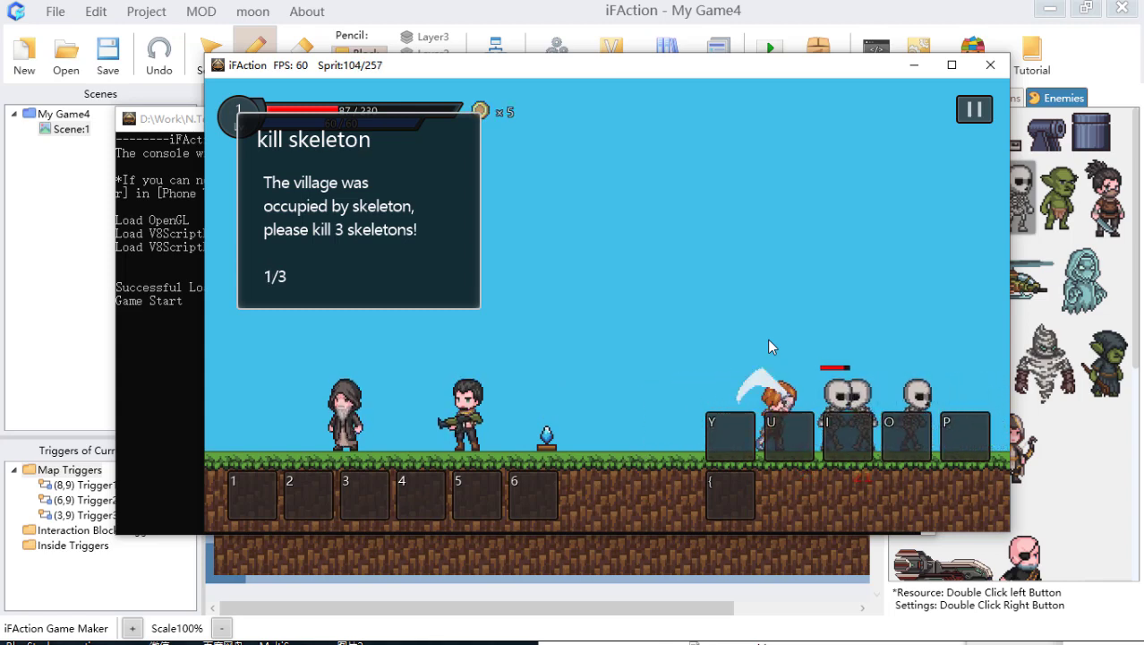
{"action": "key", "text": "j"}
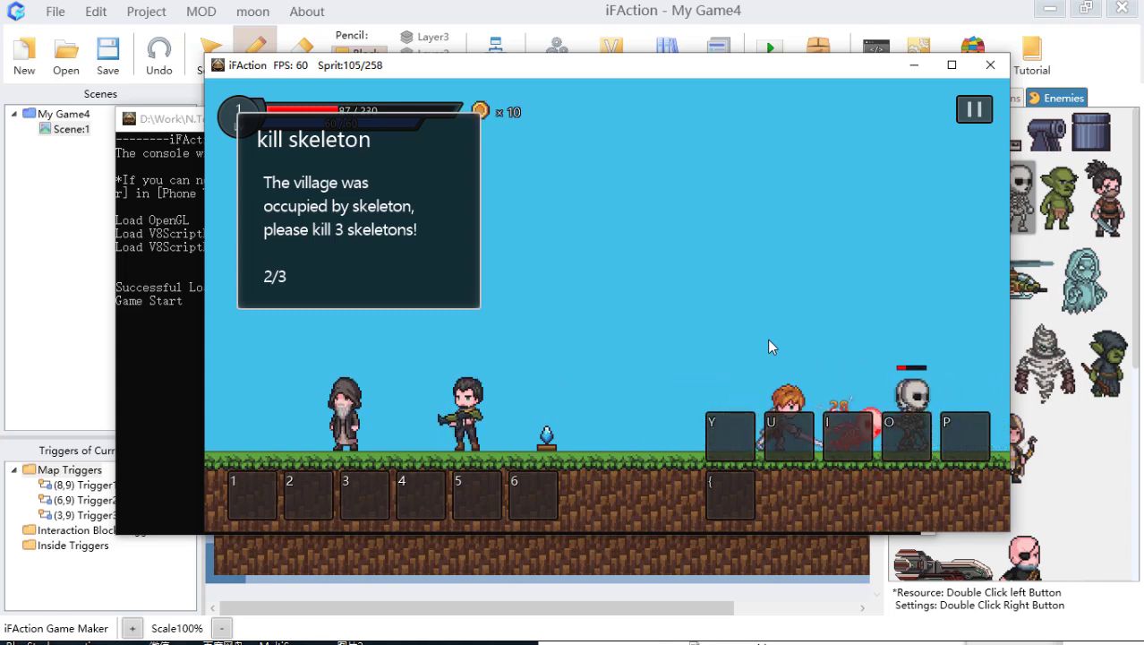
{"action": "key", "text": "a"}
{"action": "key", "text": "d"}
{"action": "key", "text": "j"}
{"action": "key", "text": "j"}
{"action": "key", "text": "j"}
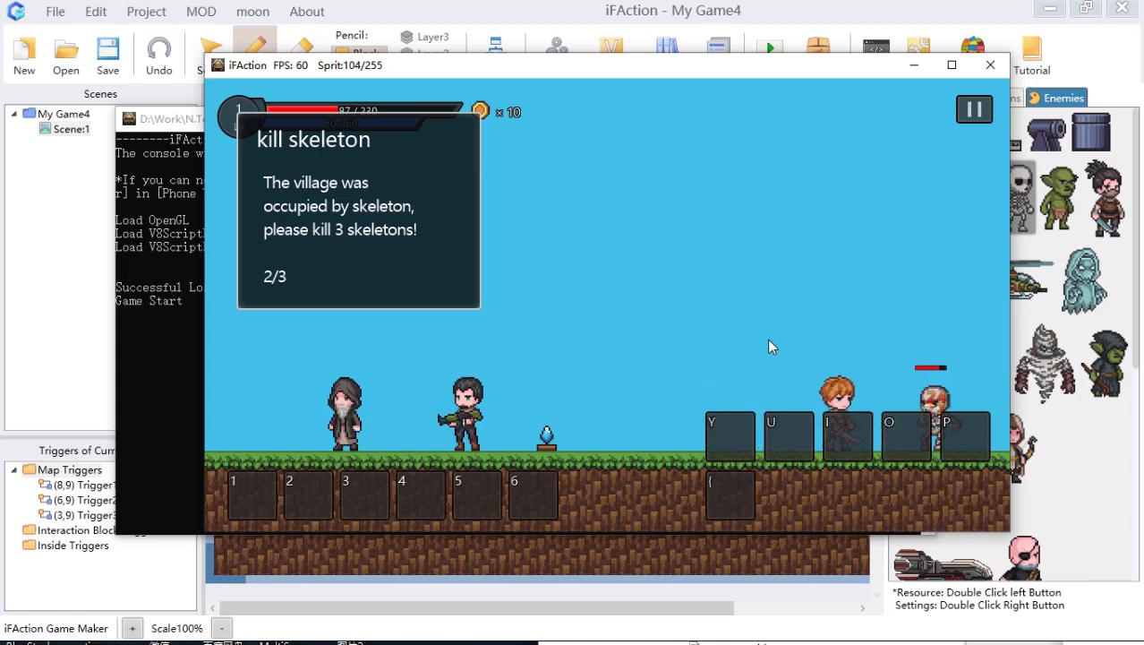
Step: Attack and kill the fourth skeleton to check the kill counter's limit of 3
{"action": "key", "text": "a"}
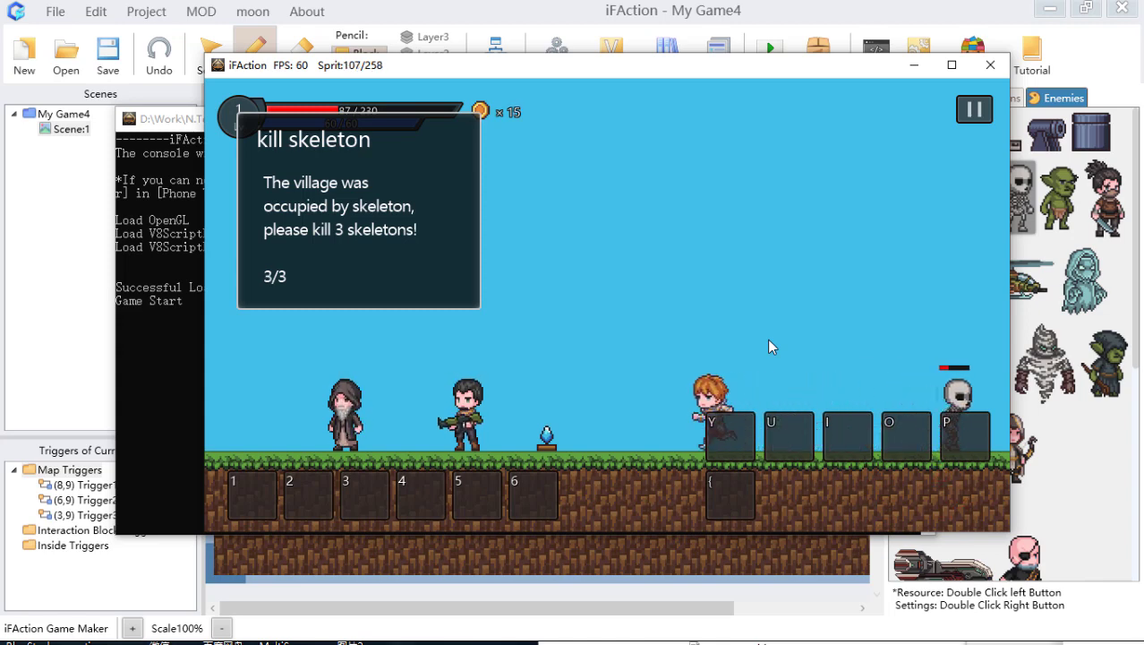
{"action": "key", "text": "d"}
{"action": "key", "text": "j"}
{"action": "key", "text": "j"}
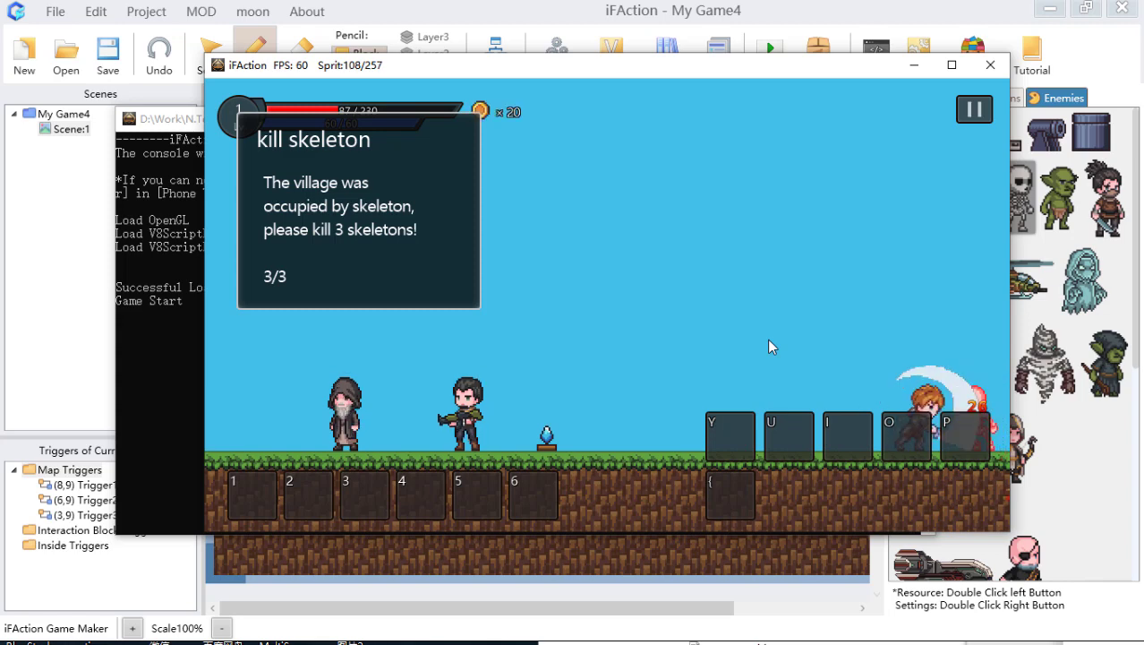
Step: Walk the player back to the Old Man in the game test
{"action": "key", "text": "a"}
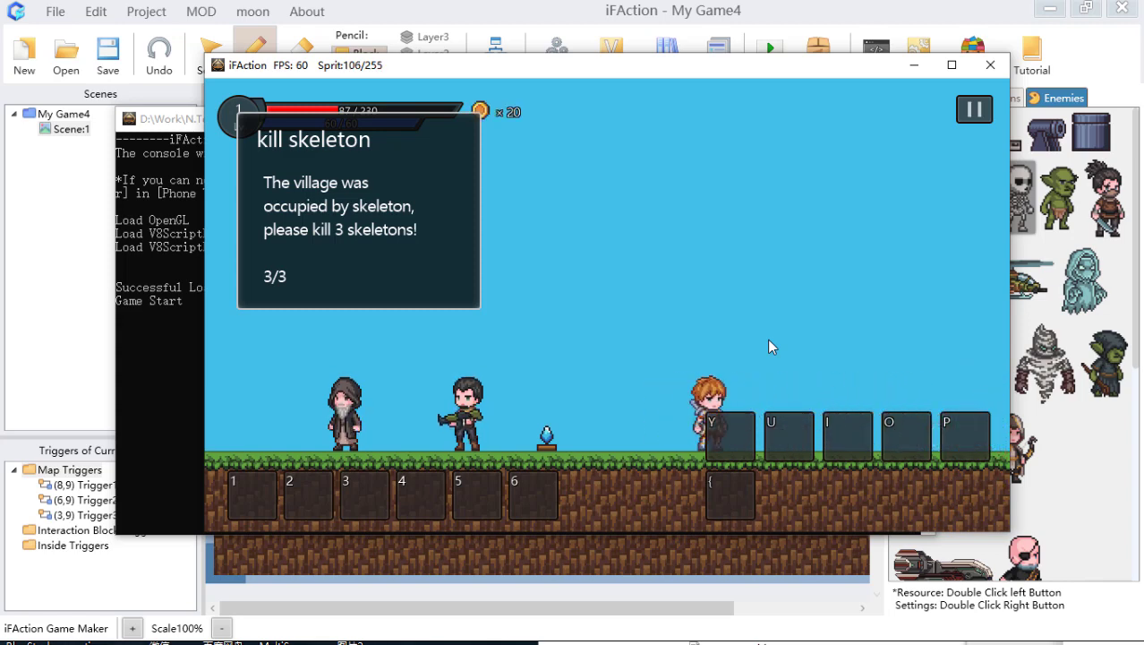
{"action": "key", "text": "a"}
{"action": "key", "text": "a"}
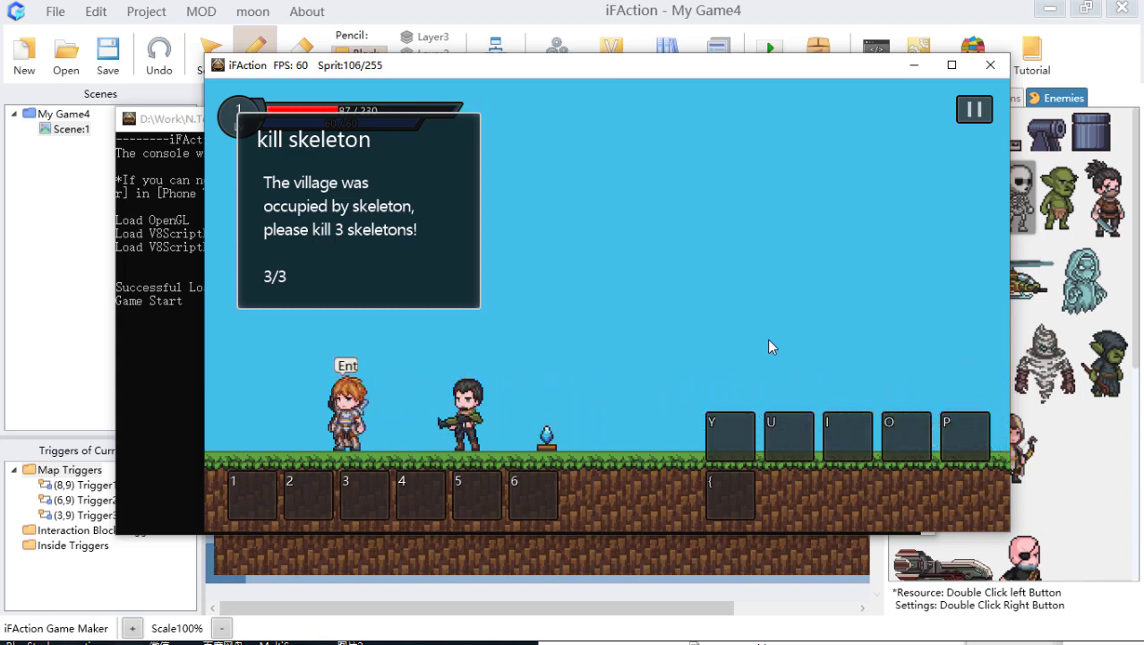
Step: End the running game test and return to the scene editor
{"action": "key", "text": "d"}
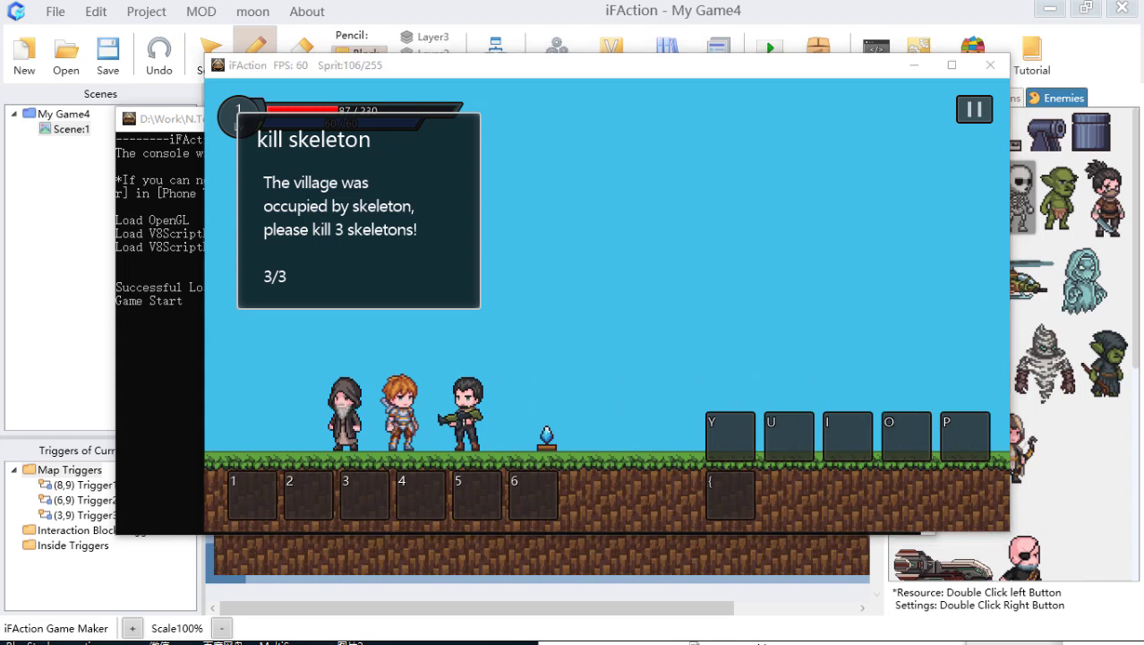
{"action": "left_click", "coordinate": [991, 64]}
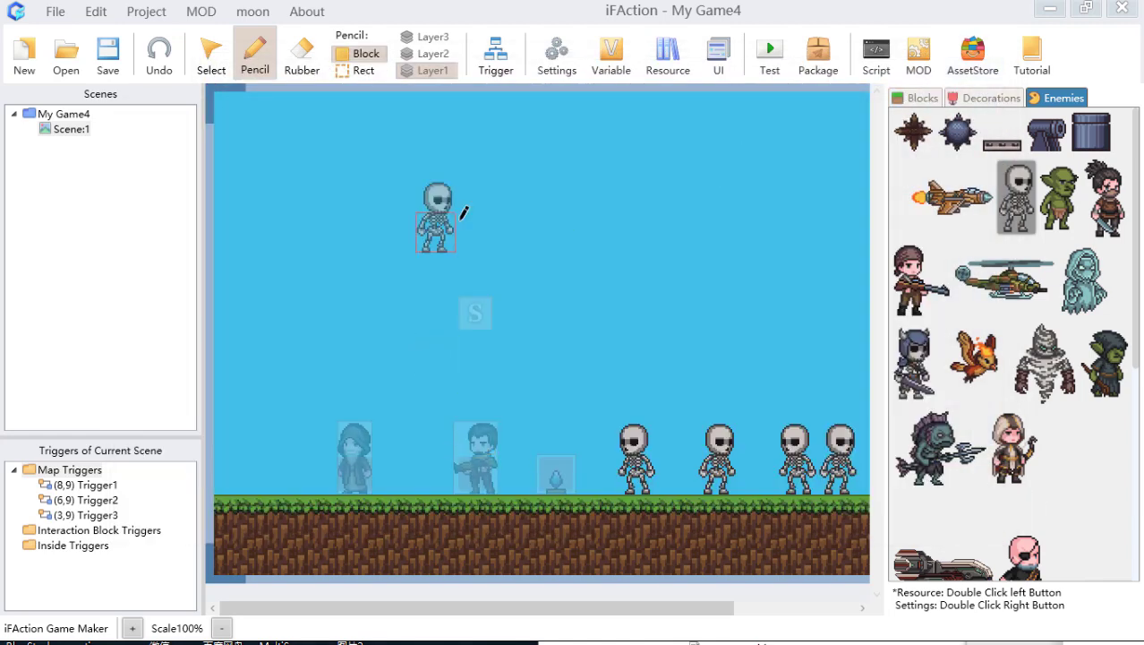
{"action": "left_click", "coordinate": [556, 55]}
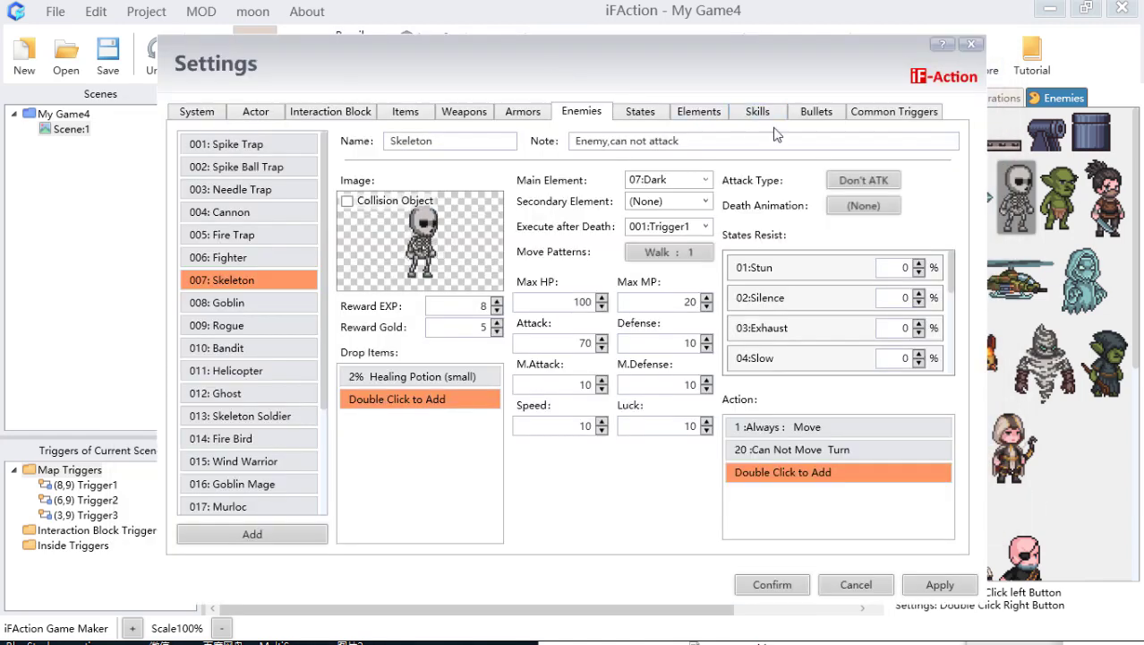
{"action": "left_click", "coordinate": [971, 45]}
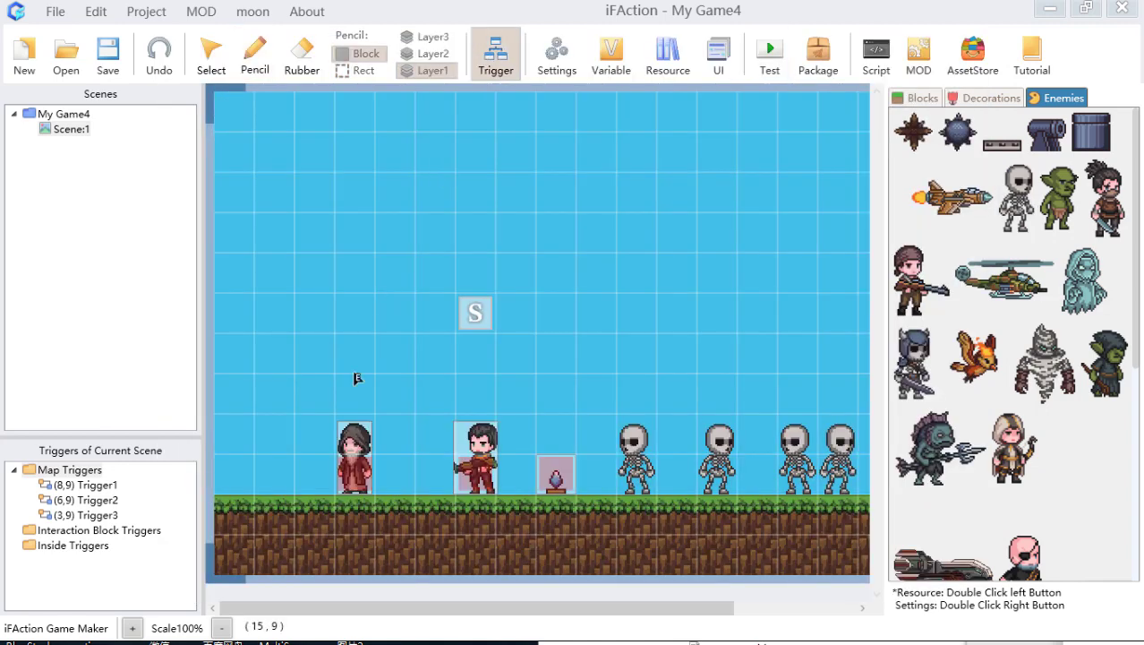
Step: Open the Old Man's trigger and begin a conditional branch ahead of its first variable command
{"action": "double_click", "coordinate": [352, 482]}
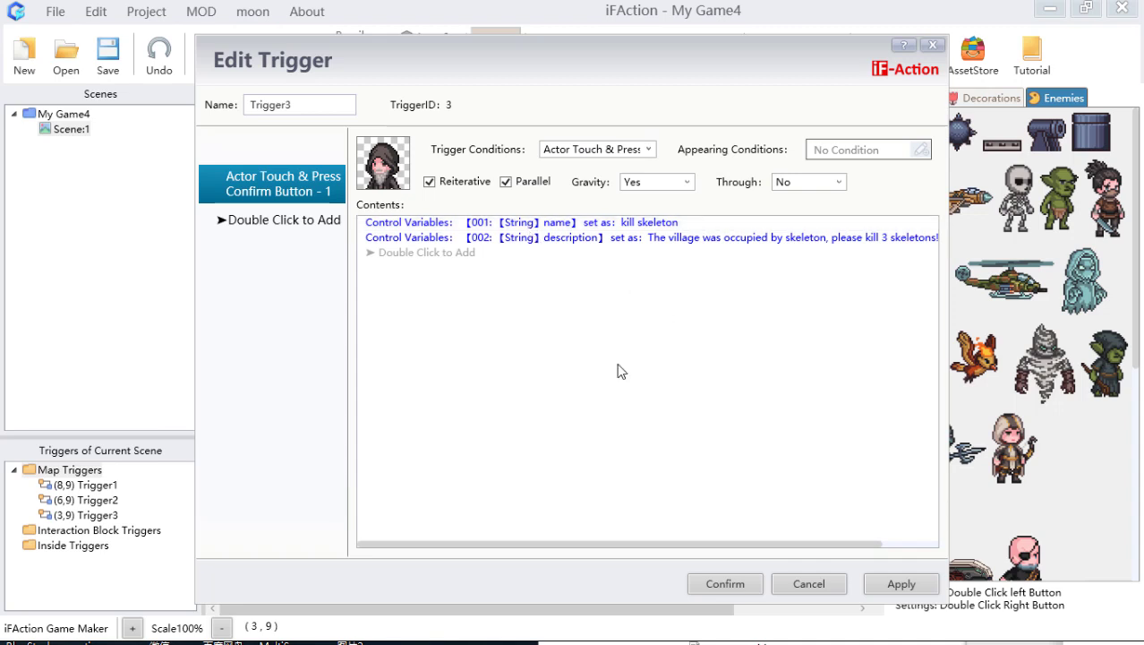
{"action": "double_click", "coordinate": [572, 224]}
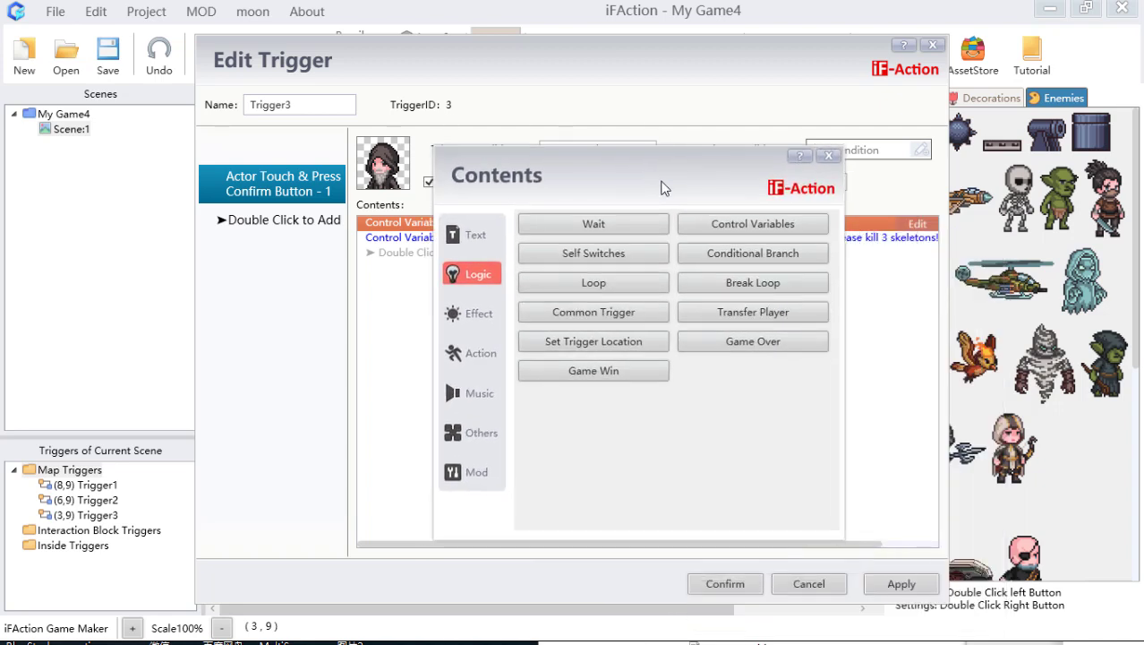
{"action": "left_click_drag", "start_coordinate": [663, 188], "coordinate": [719, 177]}
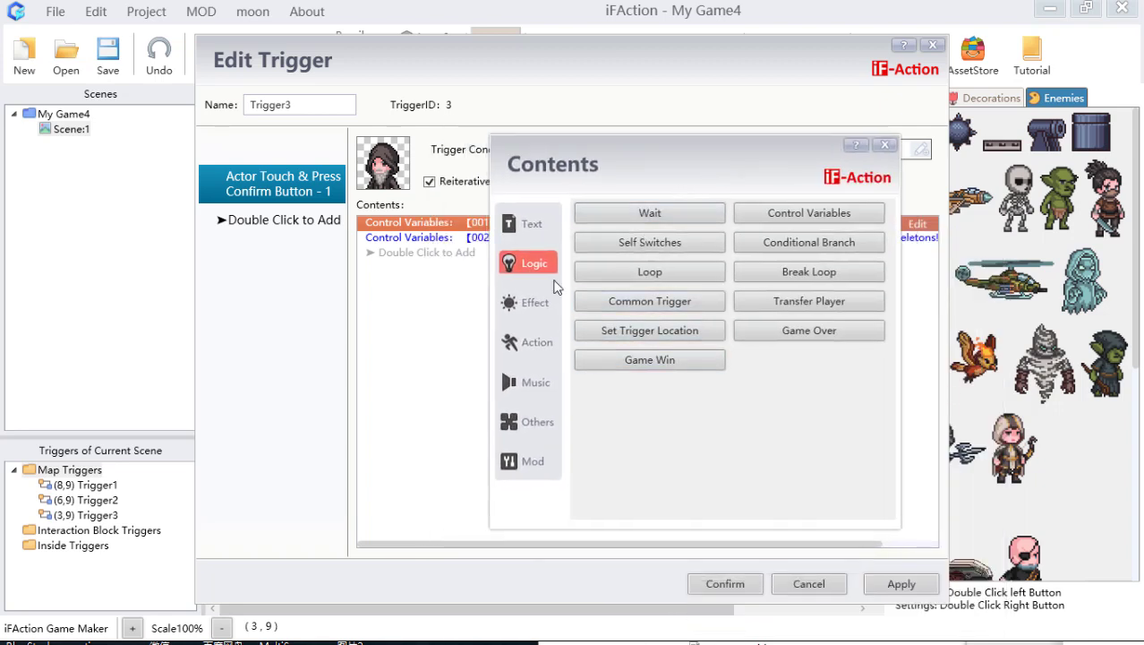
{"action": "left_click", "coordinate": [850, 243]}
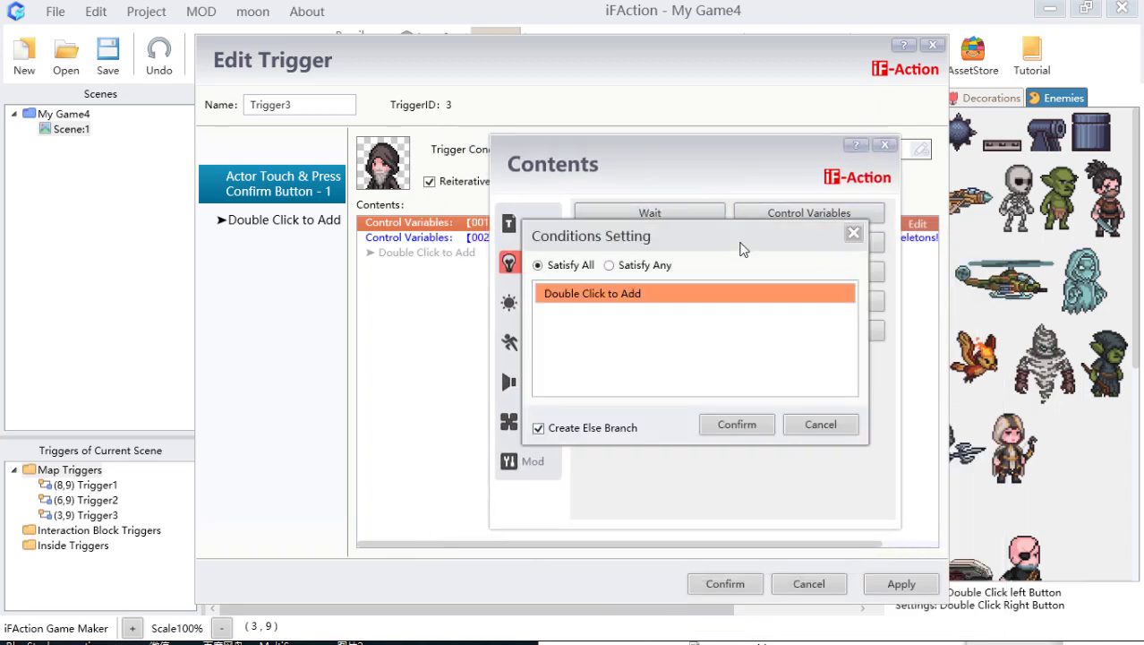
Step: Set the branch condition to killed >= 3 and insert the branch with an else part
{"action": "double_click", "coordinate": [719, 299]}
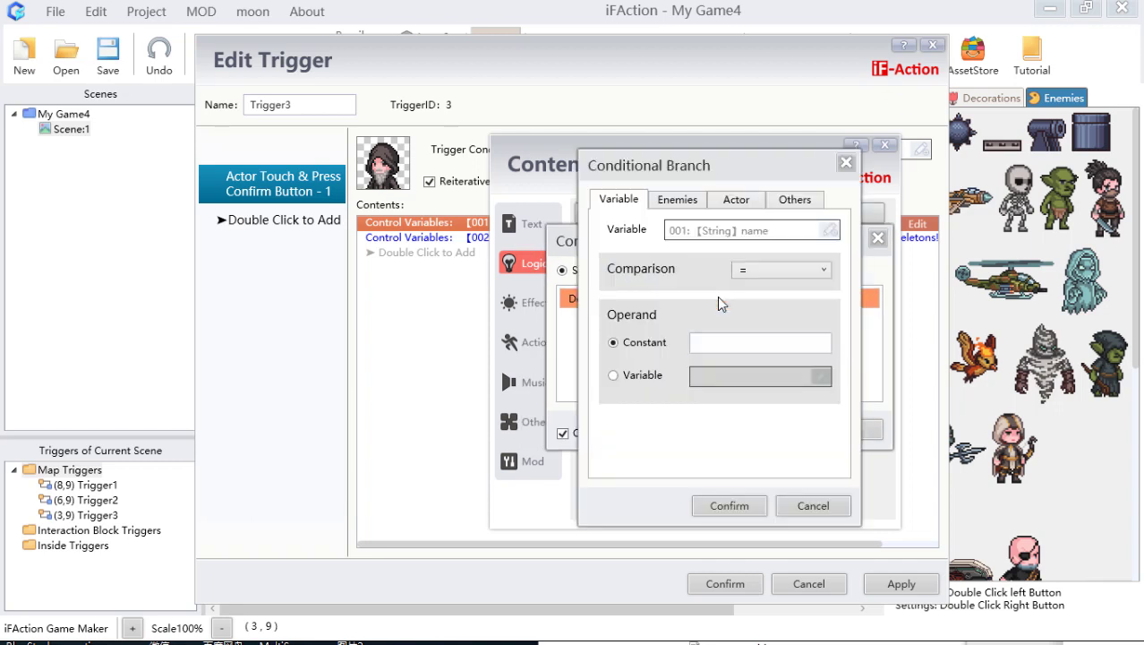
{"action": "left_click_drag", "start_coordinate": [750, 175], "coordinate": [706, 173]}
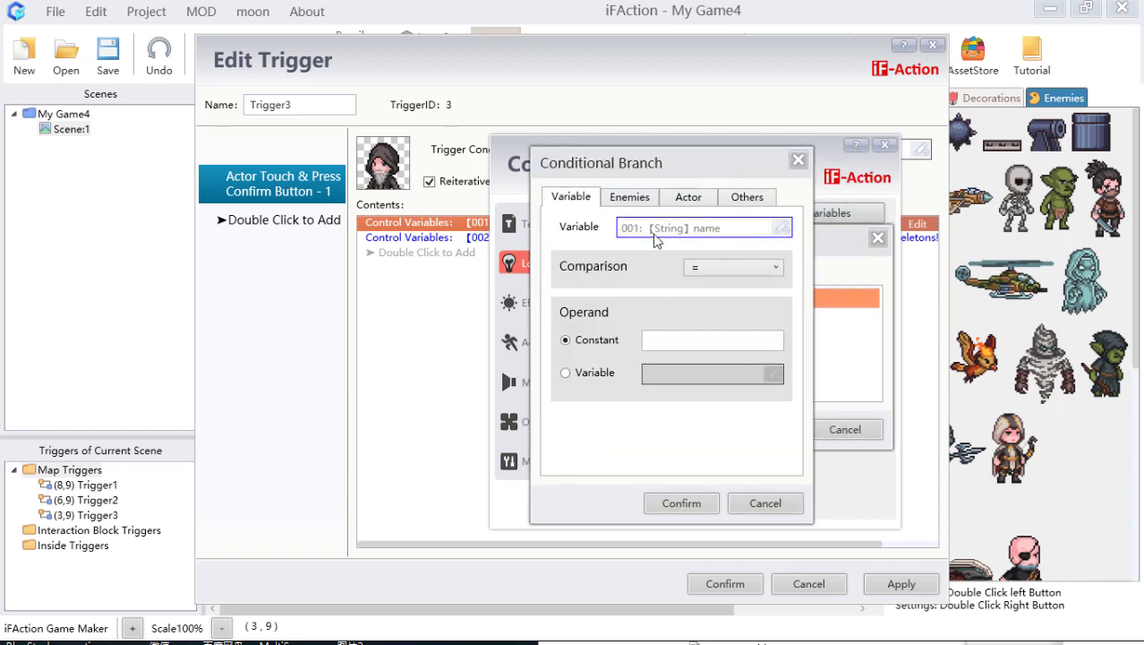
{"action": "left_click", "coordinate": [782, 227]}
{"action": "left_click", "coordinate": [571, 267]}
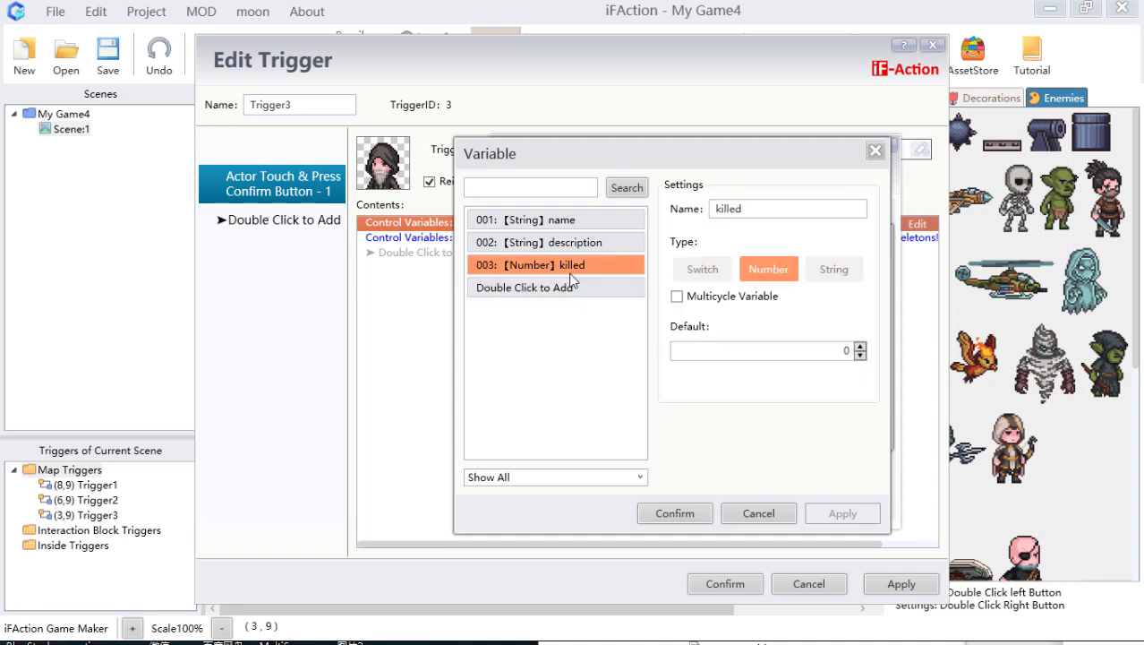
{"action": "left_click", "coordinate": [687, 515]}
{"action": "left_click", "coordinate": [775, 268]}
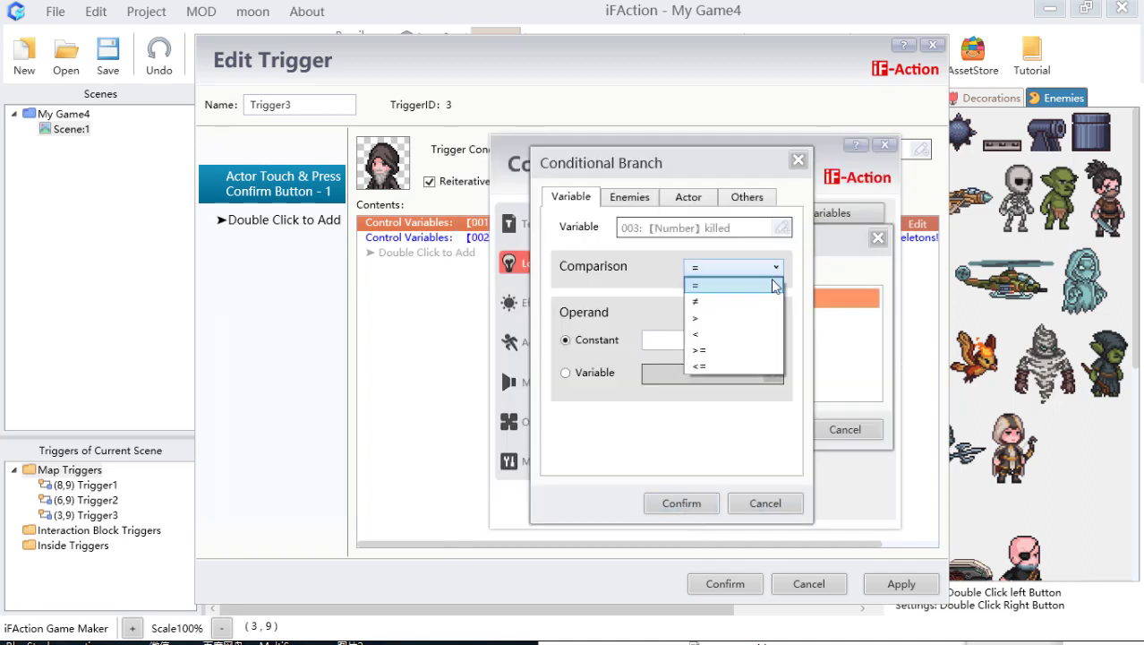
{"action": "left_click", "coordinate": [714, 350]}
{"action": "double_click", "coordinate": [762, 340]}
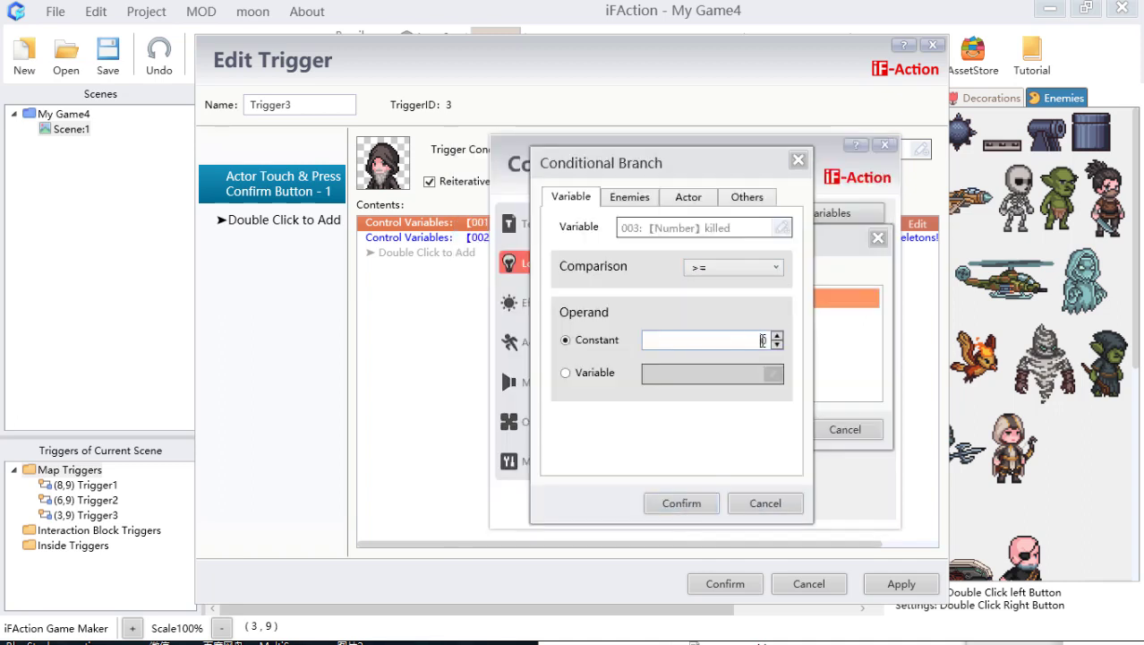
{"action": "type", "text": "3"}
{"action": "left_click", "coordinate": [701, 504]}
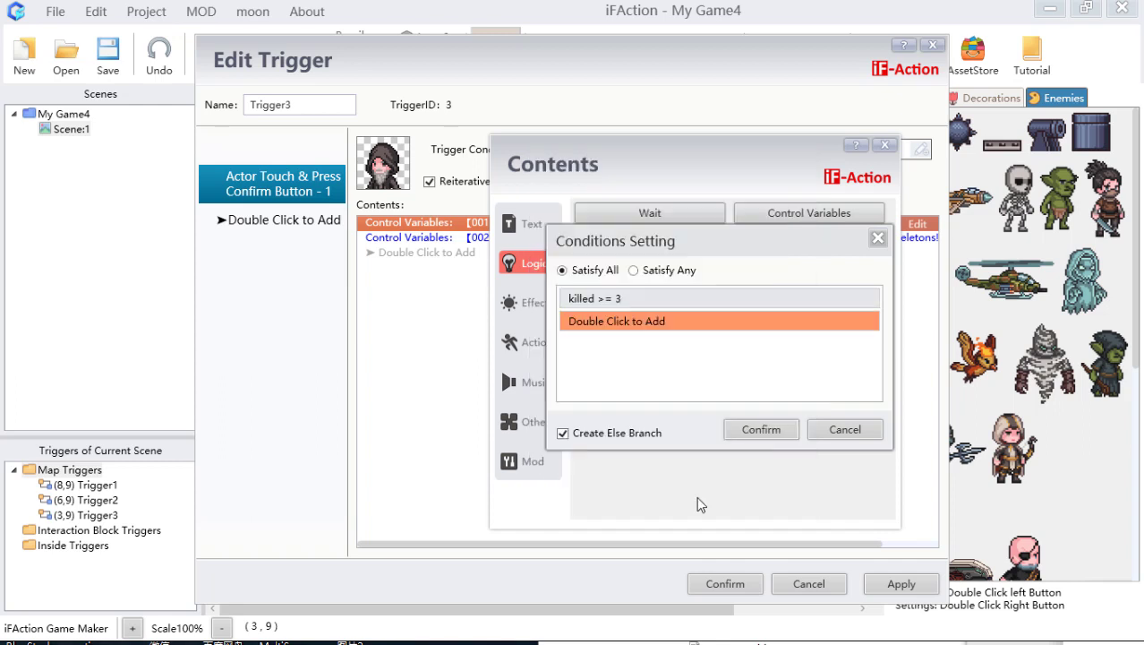
{"action": "left_click", "coordinate": [760, 429]}
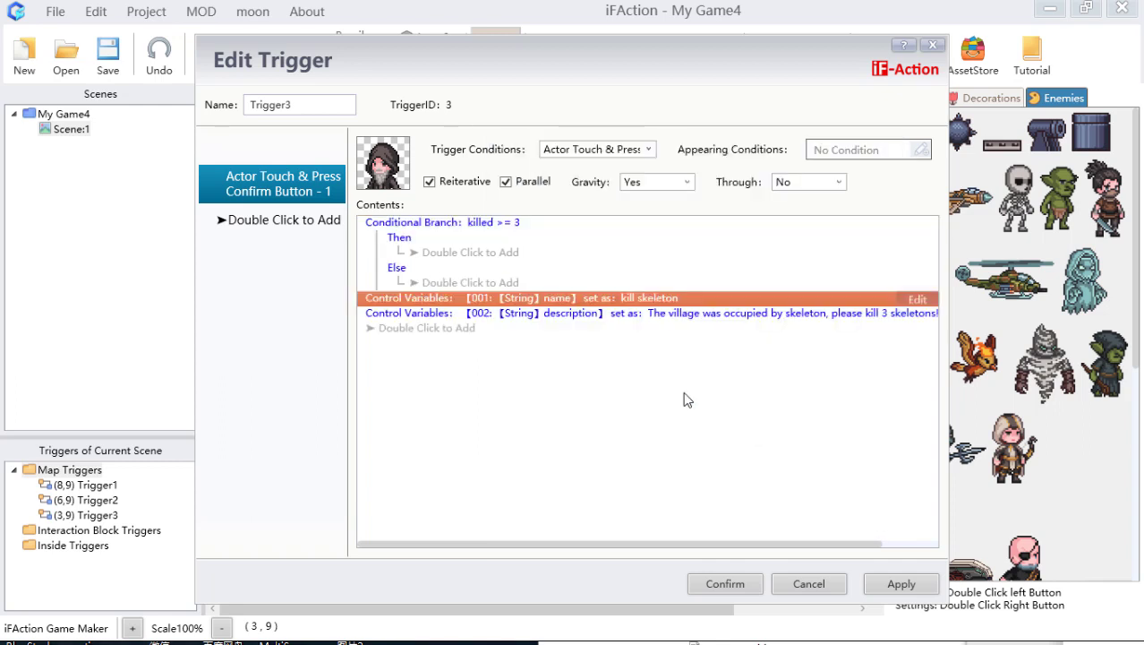
Step: Move the name and description variable commands together into the conditional branch's Else part
{"action": "left_click", "coordinate": [544, 314]}
{"action": "left_click", "coordinate": [546, 300]}
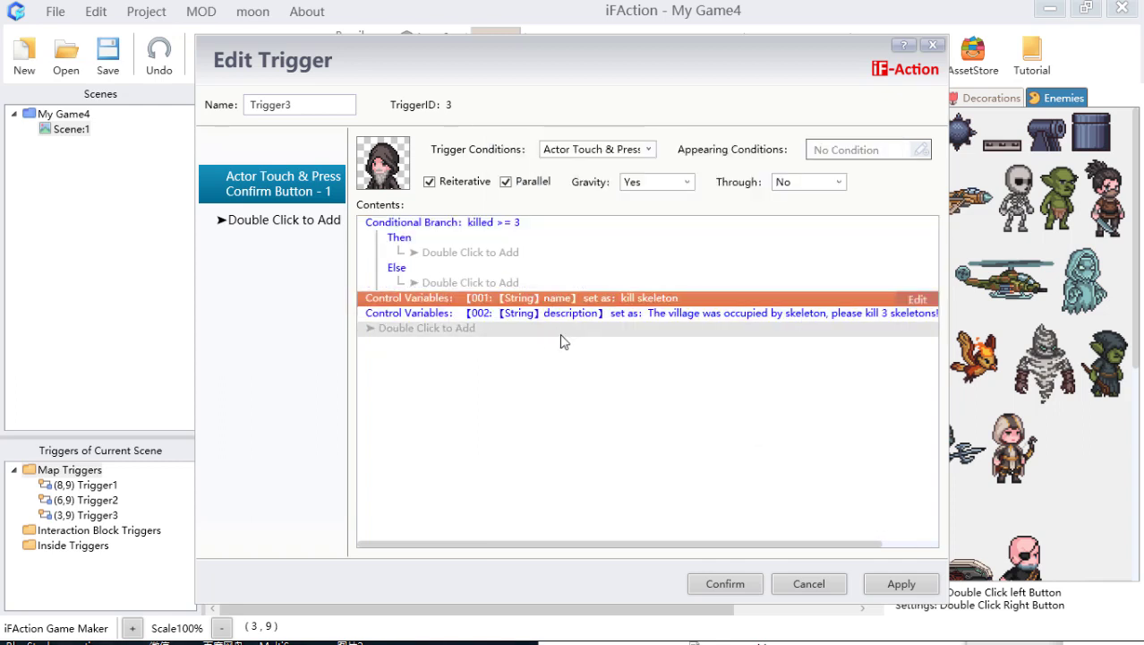
{"action": "left_click", "coordinate": [555, 317]}
{"action": "left_click", "coordinate": [563, 301]}
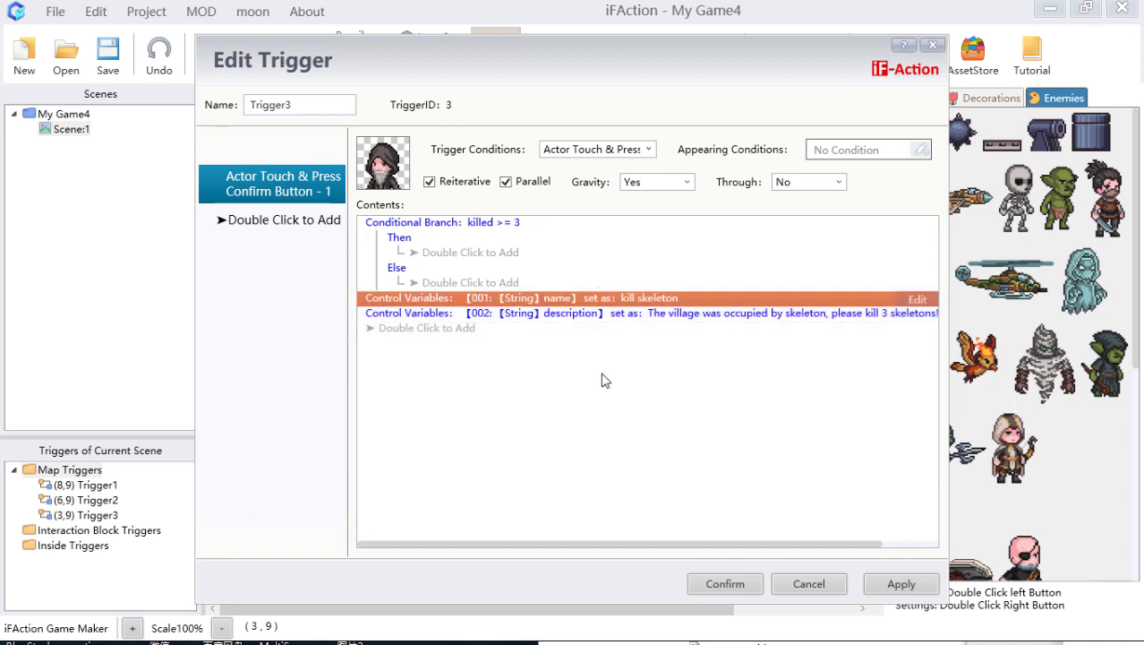
{"action": "left_click", "coordinate": [574, 317]}
{"action": "left_click", "coordinate": [573, 299], "text": "shift"}
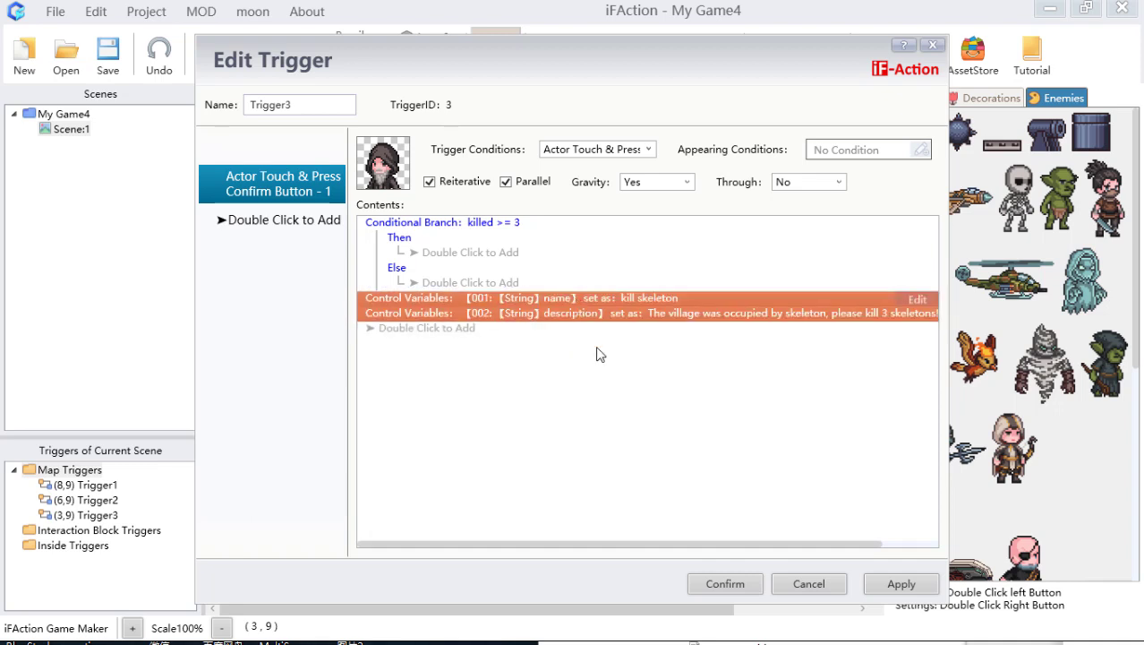
{"action": "key", "text": "ctrl+x"}
{"action": "left_click", "coordinate": [470, 282]}
{"action": "key", "text": "ctrl+v"}
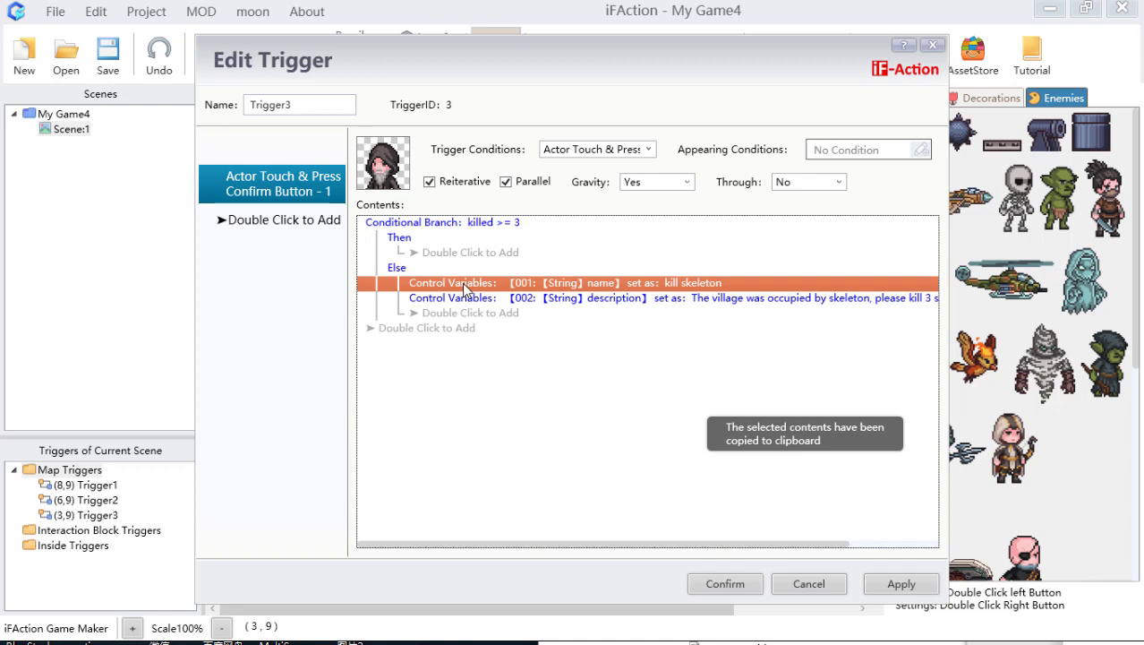
Step: Add a dialog with the text "Thank you!" to the Then part of the branch
{"action": "double_click", "coordinate": [501, 256]}
{"action": "left_click", "coordinate": [658, 325]}
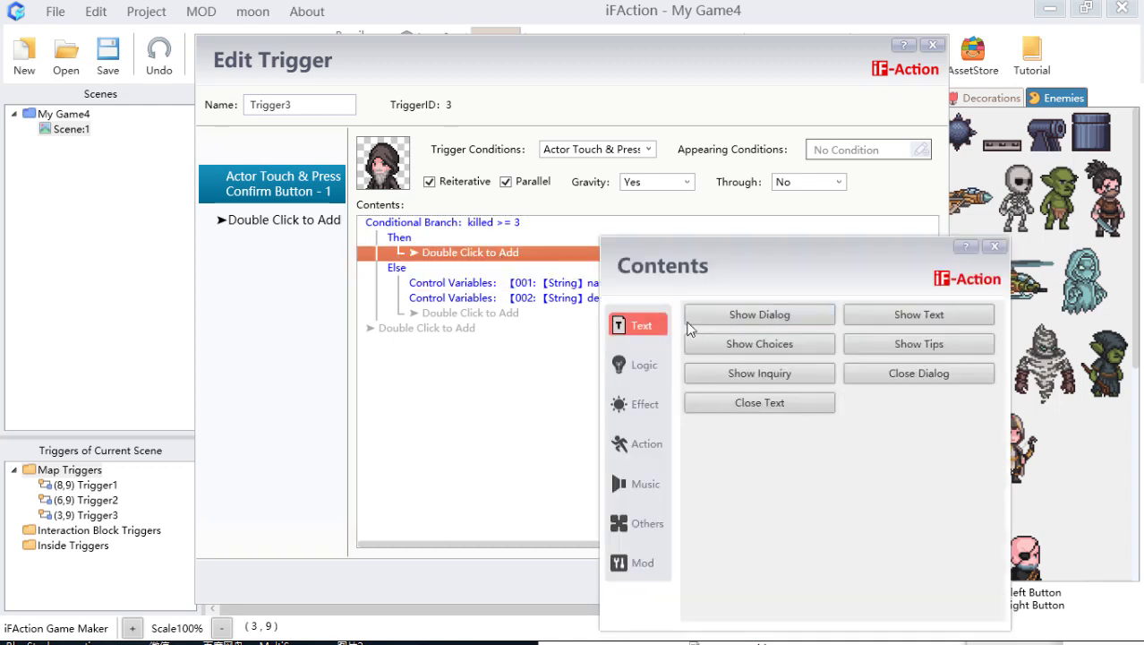
{"action": "left_click", "coordinate": [756, 316]}
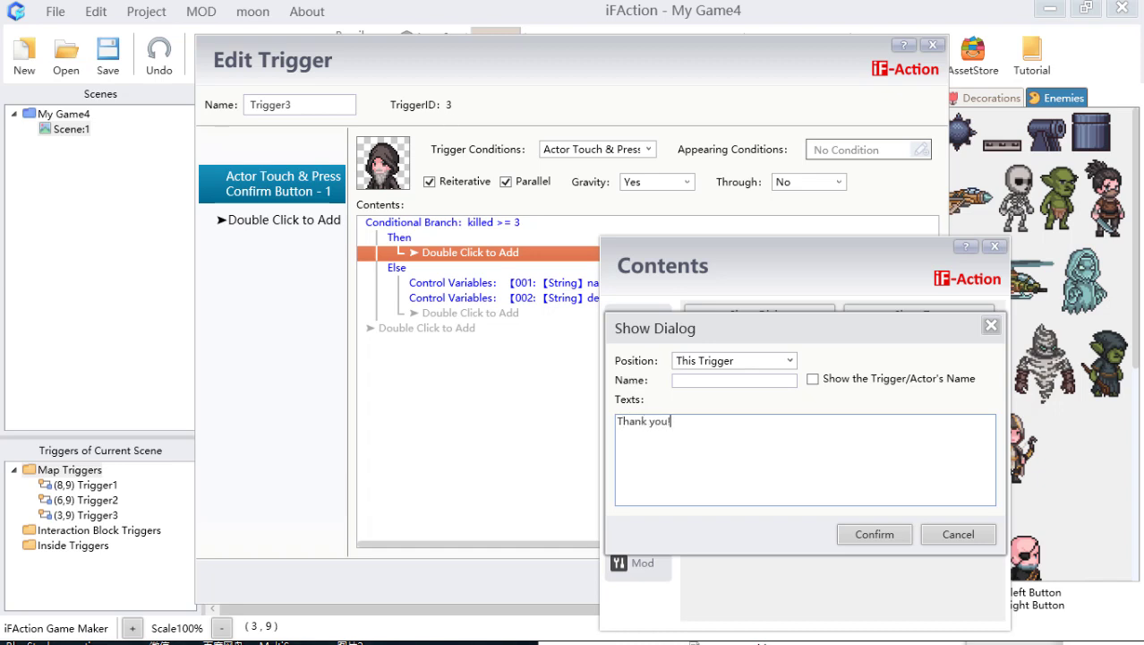
{"action": "left_click", "coordinate": [873, 534]}
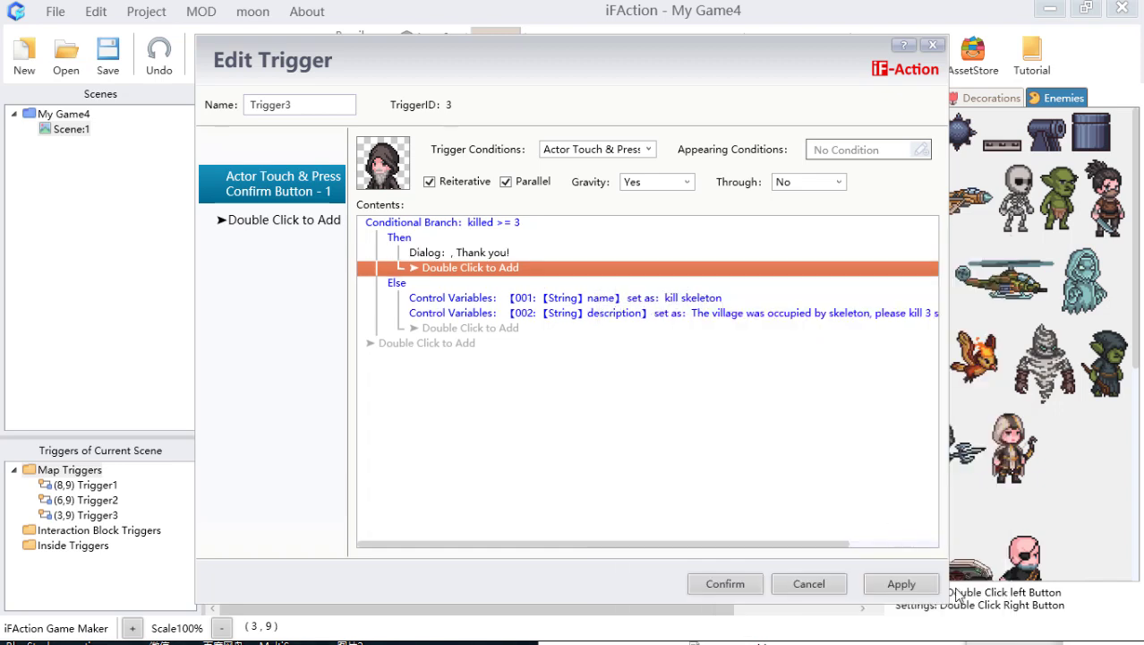
Step: Copy the name and description variable commands from the Else part to below the dialog in the Then part
{"action": "left_click", "coordinate": [602, 298]}
{"action": "left_click", "coordinate": [622, 313]}
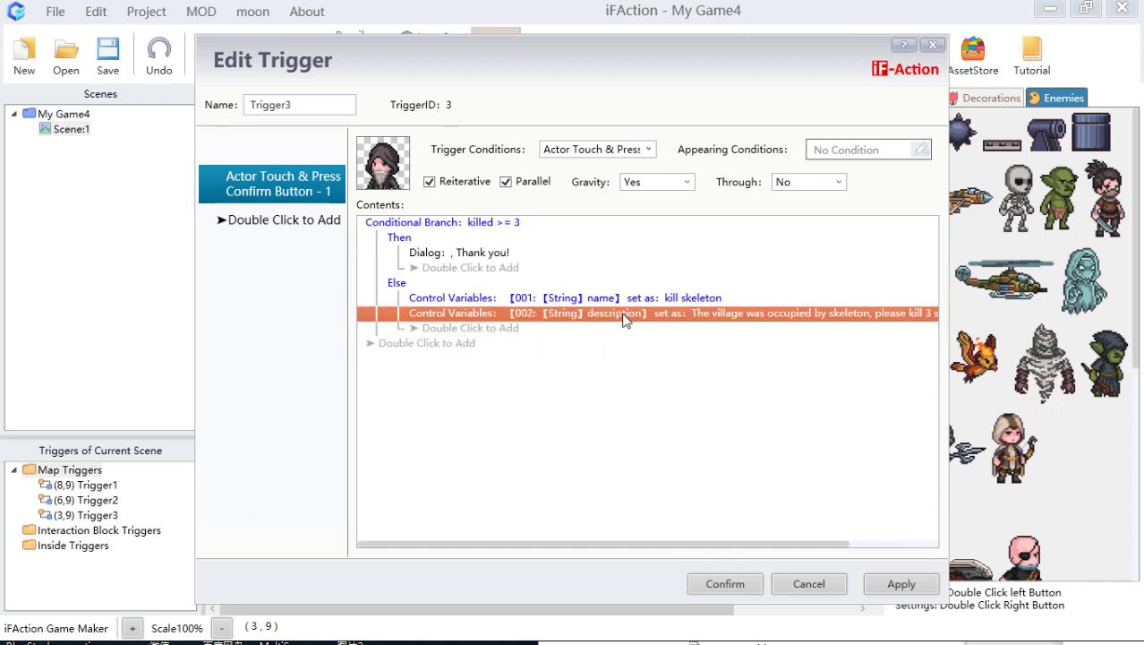
{"action": "left_click", "coordinate": [621, 298], "text": "shift"}
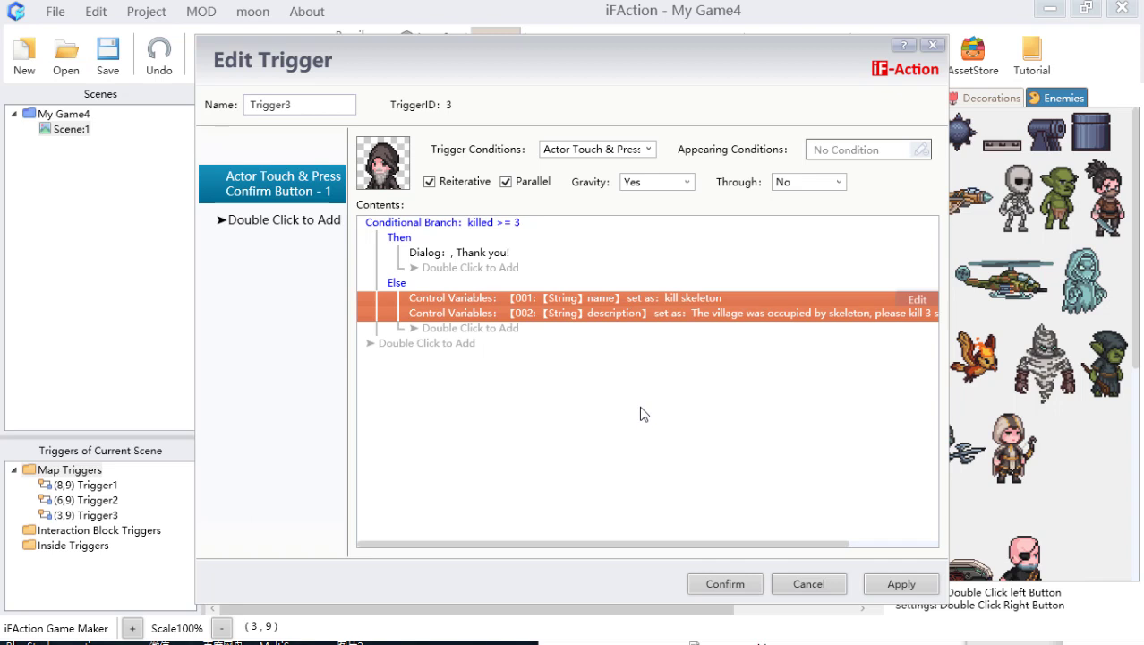
{"action": "key", "text": "ctrl+c"}
{"action": "left_click", "coordinate": [511, 268]}
{"action": "key", "text": "ctrl+v"}
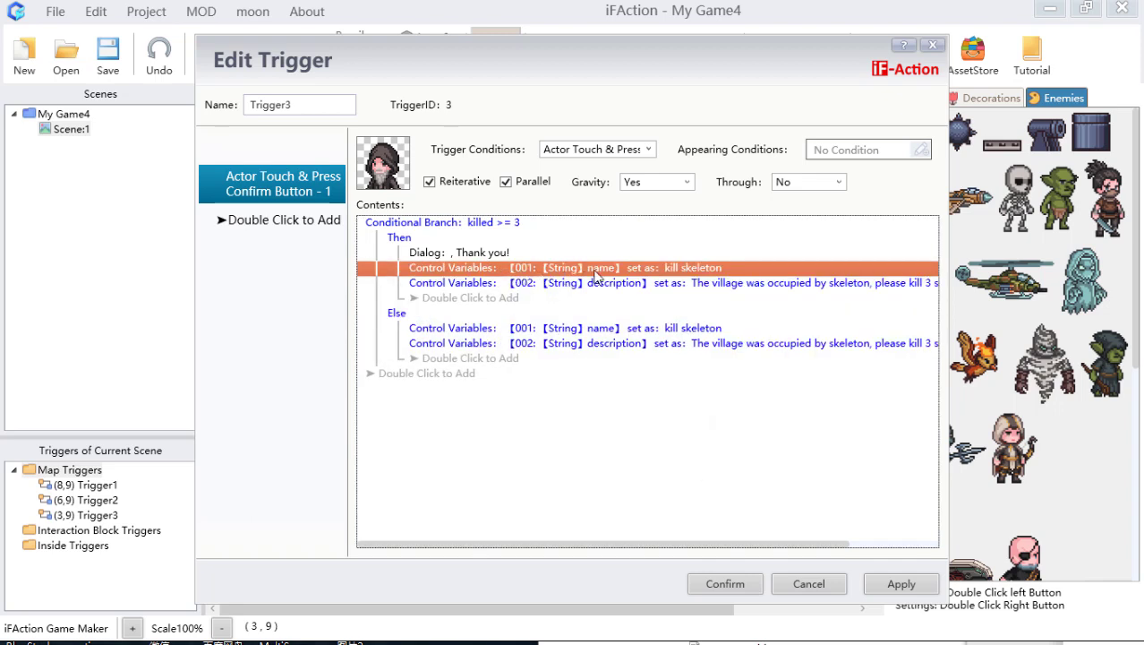
Step: Set the name variable in the Then part to "go to next village"
{"action": "double_click", "coordinate": [597, 268]}
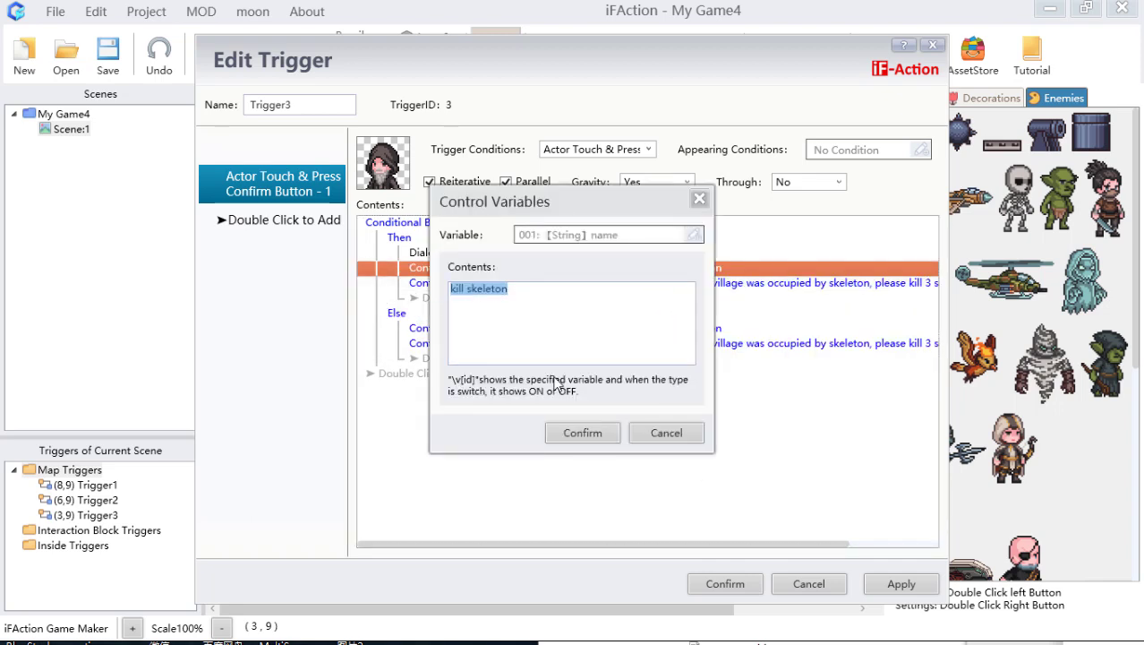
{"action": "type", "text": "go to next village"}
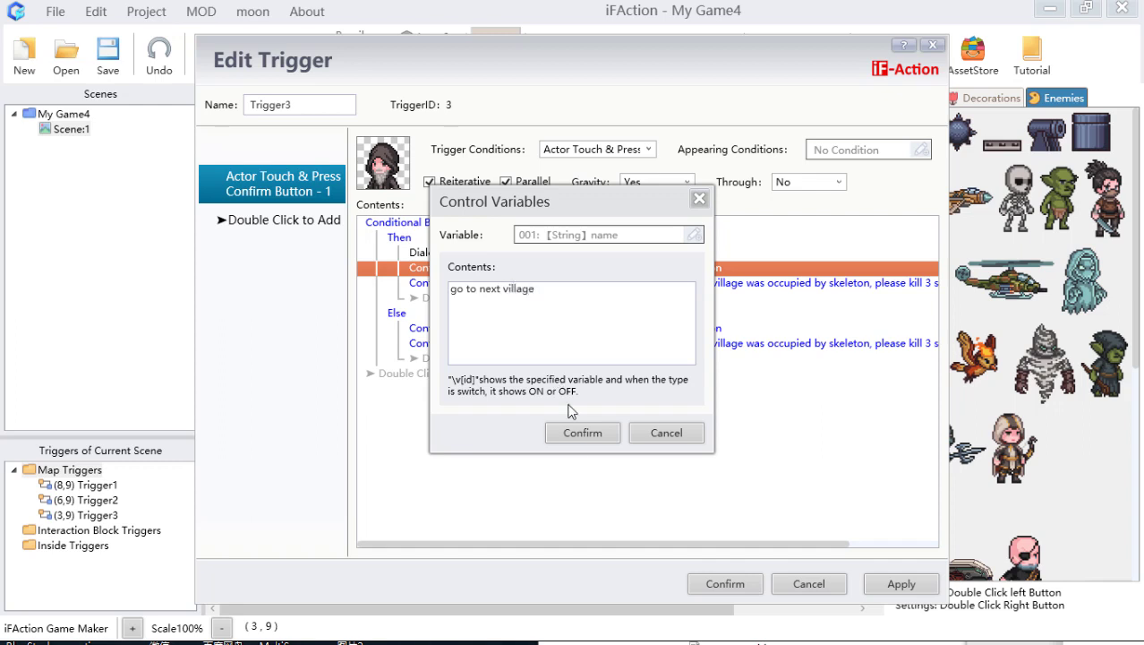
{"action": "left_click", "coordinate": [589, 439]}
Step: Set the description variable in the Then part to "just go" and save the trigger
{"action": "double_click", "coordinate": [542, 283]}
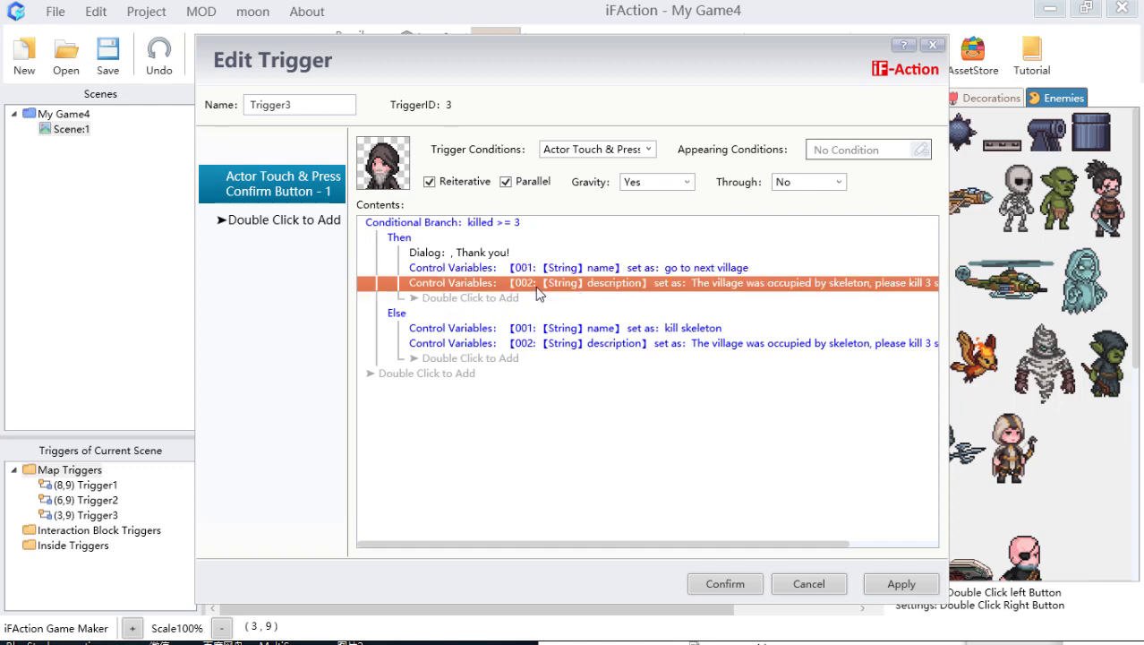
{"action": "left_click_drag", "start_coordinate": [589, 310], "coordinate": [315, 265]}
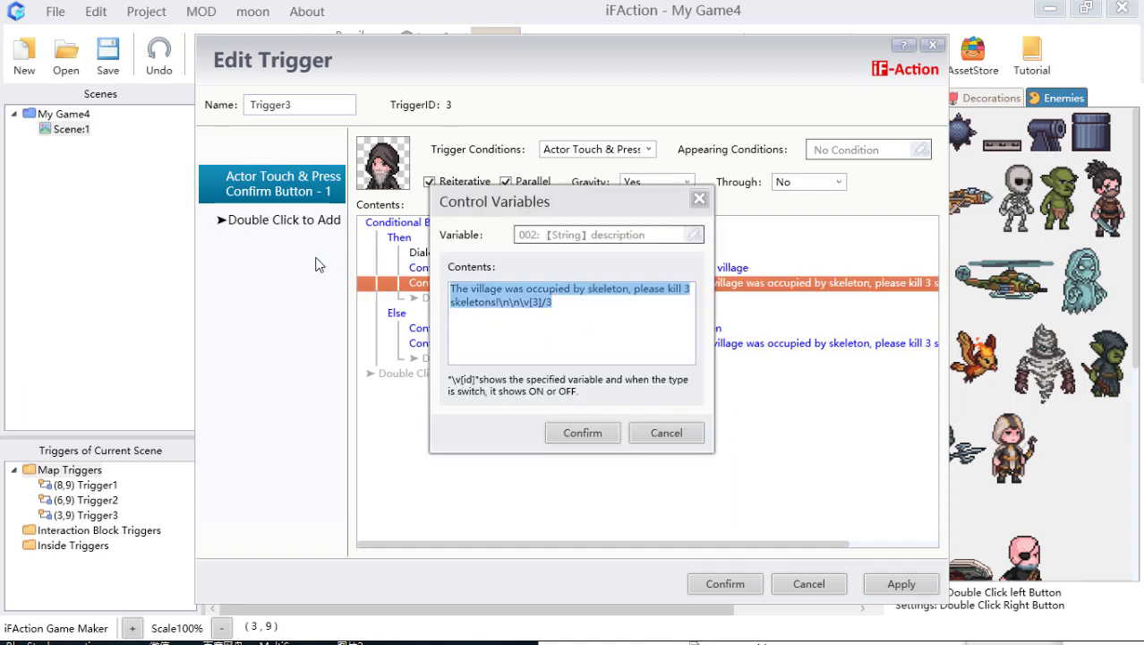
{"action": "type", "text": "just go"}
{"action": "key", "text": "Return"}
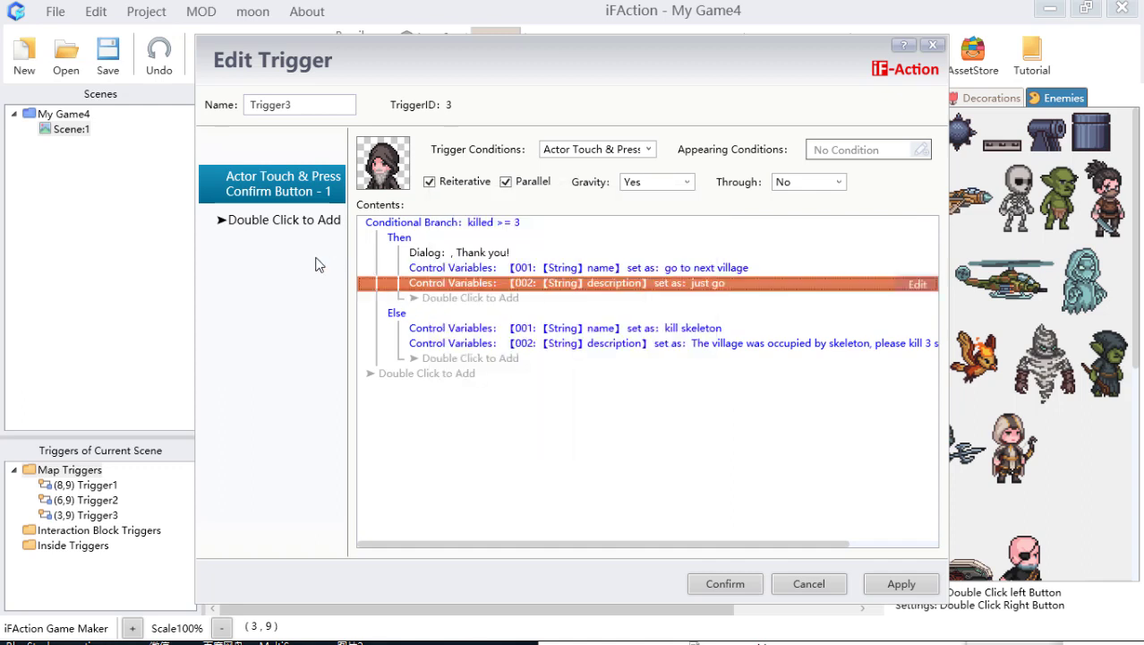
{"action": "left_click", "coordinate": [740, 583]}
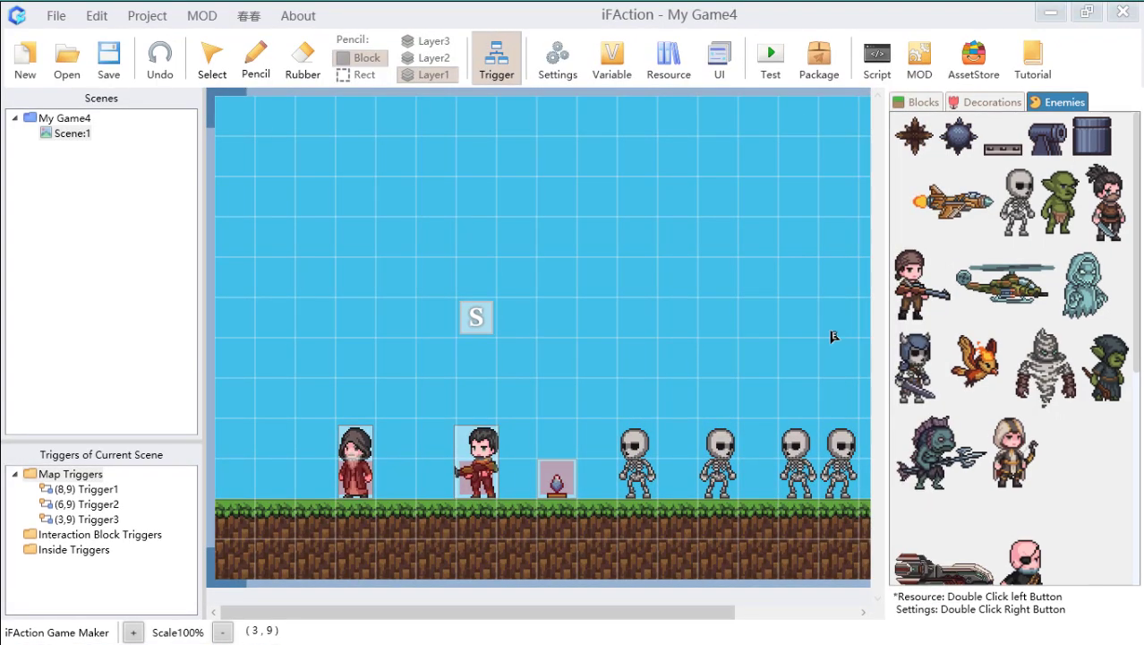
Step: Run a game test, start a new game and interact with the gunman to bring up the mission panel
{"action": "left_click", "coordinate": [773, 63]}
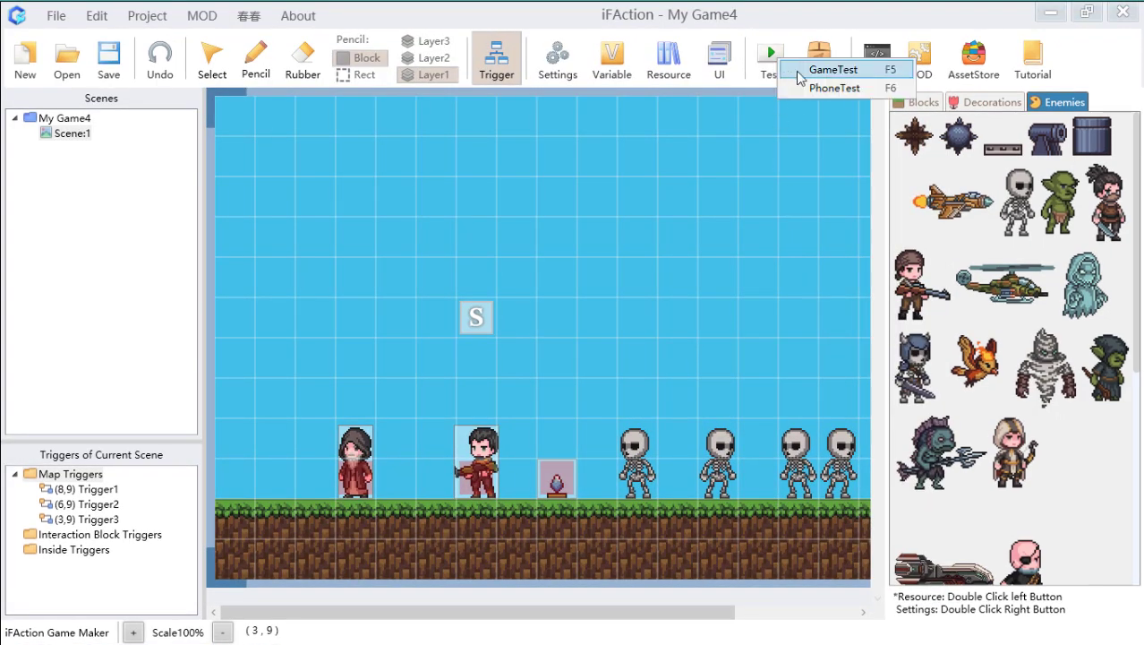
{"action": "left_click", "coordinate": [797, 71]}
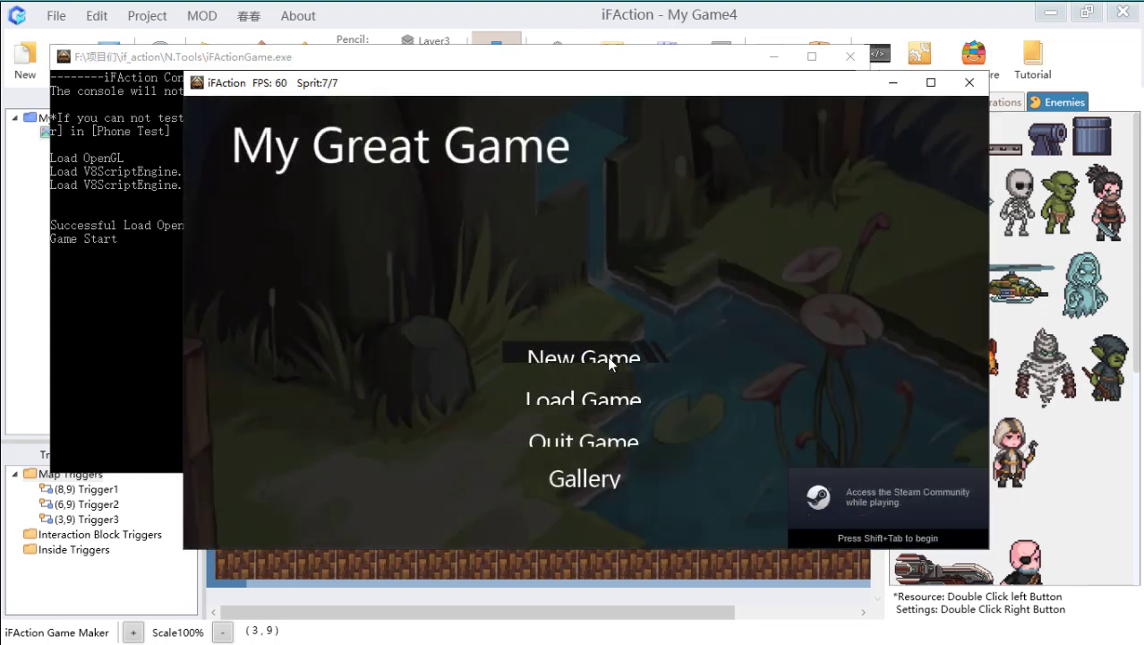
{"action": "left_click", "coordinate": [607, 355]}
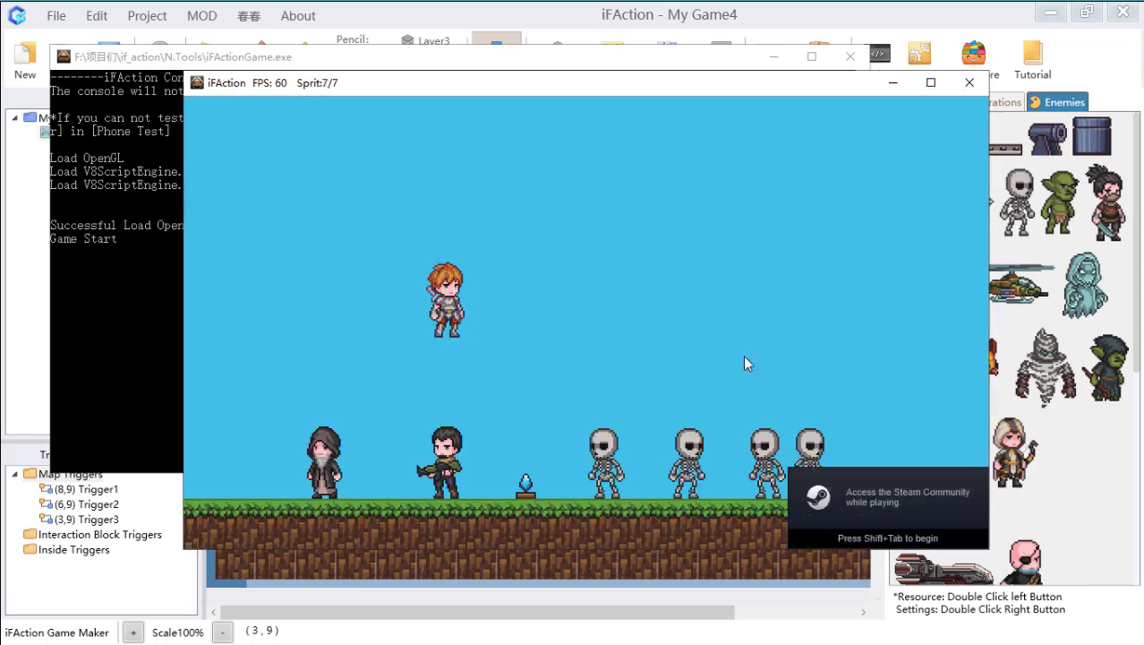
{"action": "key", "text": "a"}
{"action": "key", "text": "d"}
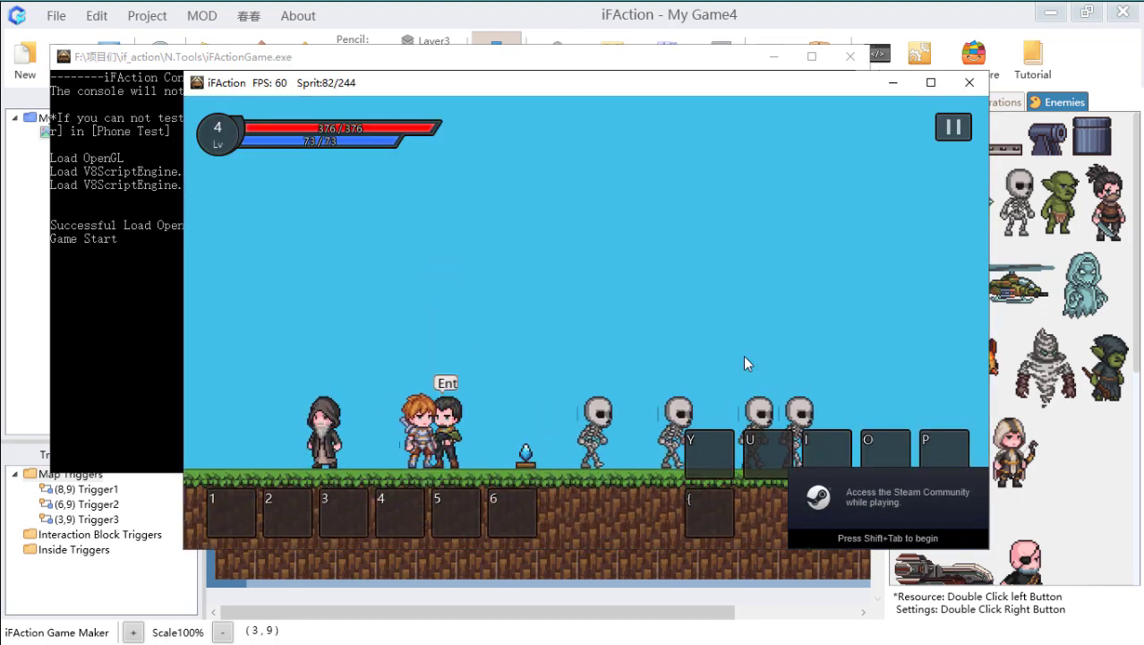
{"action": "key", "text": "Return"}
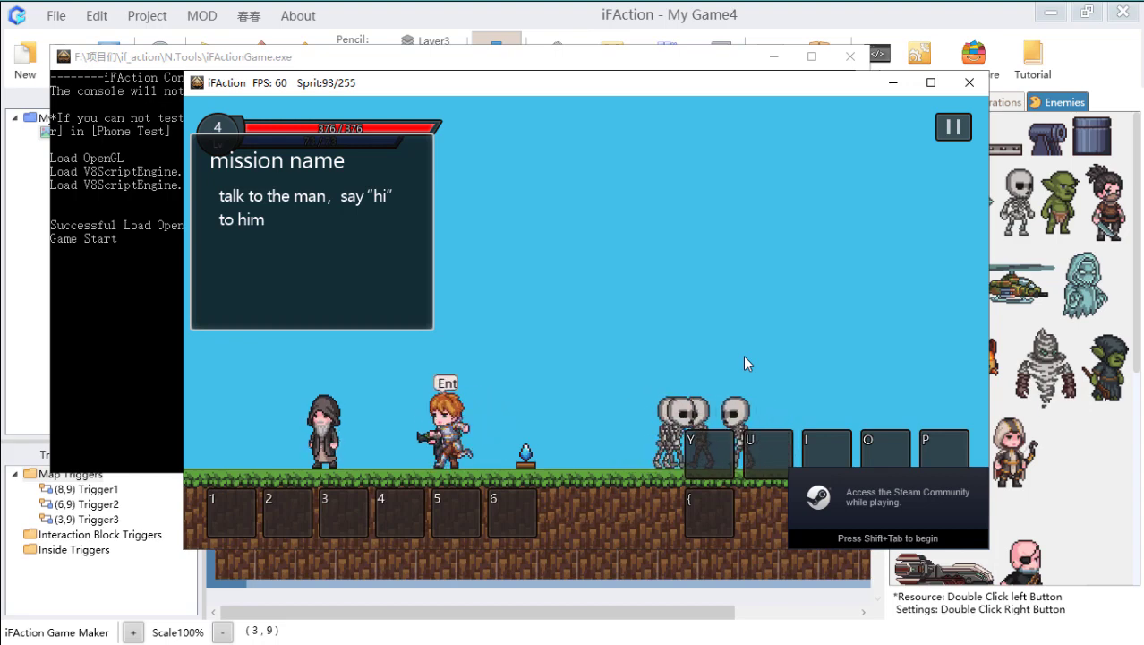
Step: Walk the hero to the Old Man and talk to him to take the kill skeleton mission
{"action": "key", "text": "d"}
{"action": "key", "text": "a"}
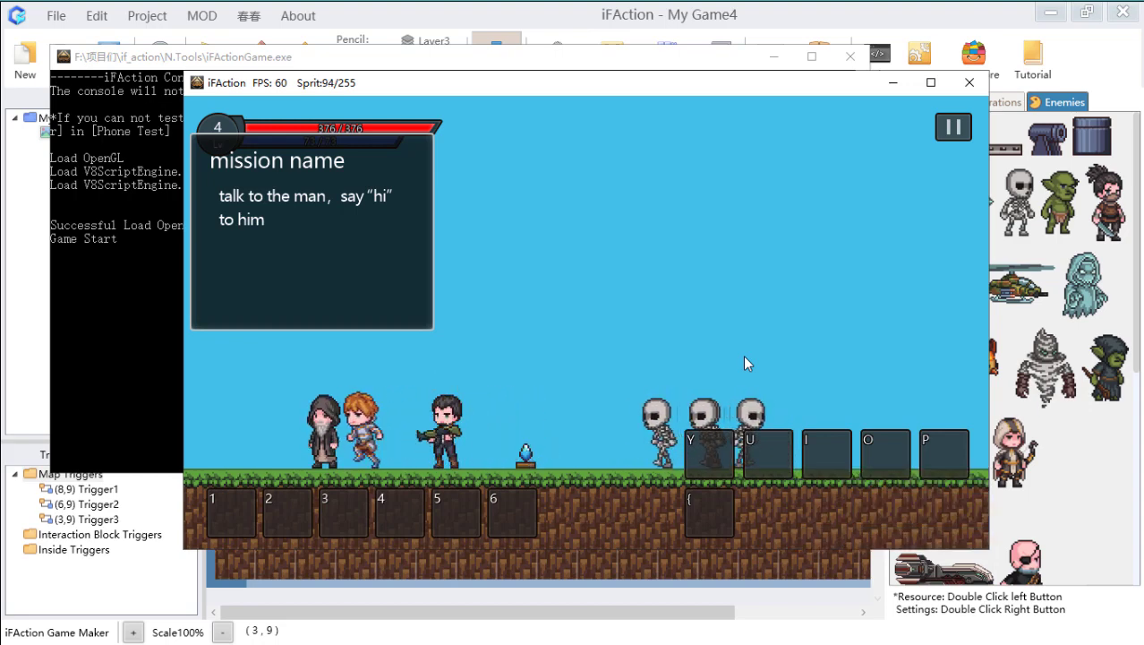
{"action": "key", "text": "Return"}
{"action": "key", "text": "d"}
{"action": "key", "text": "a"}
{"action": "key", "text": "d"}
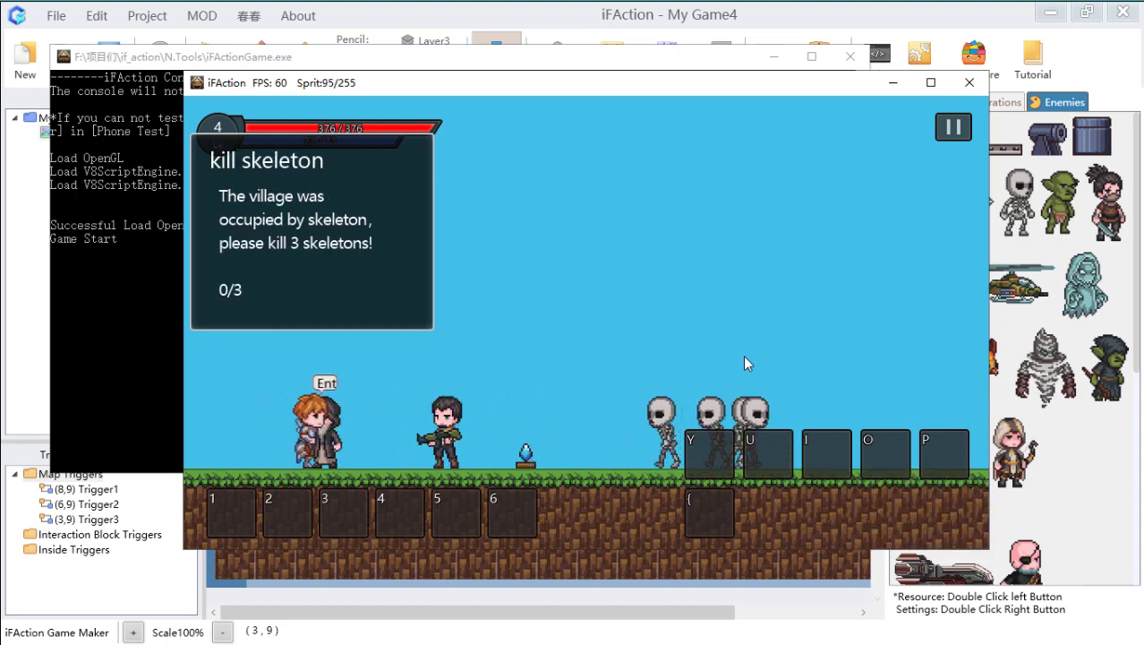
Step: Fight the skeletons in the test game to check that the mission's kill counter reaches 3/3
{"action": "key", "text": "d"}
{"action": "key", "text": "k"}
{"action": "key", "text": "j"}
{"action": "key", "text": "j"}
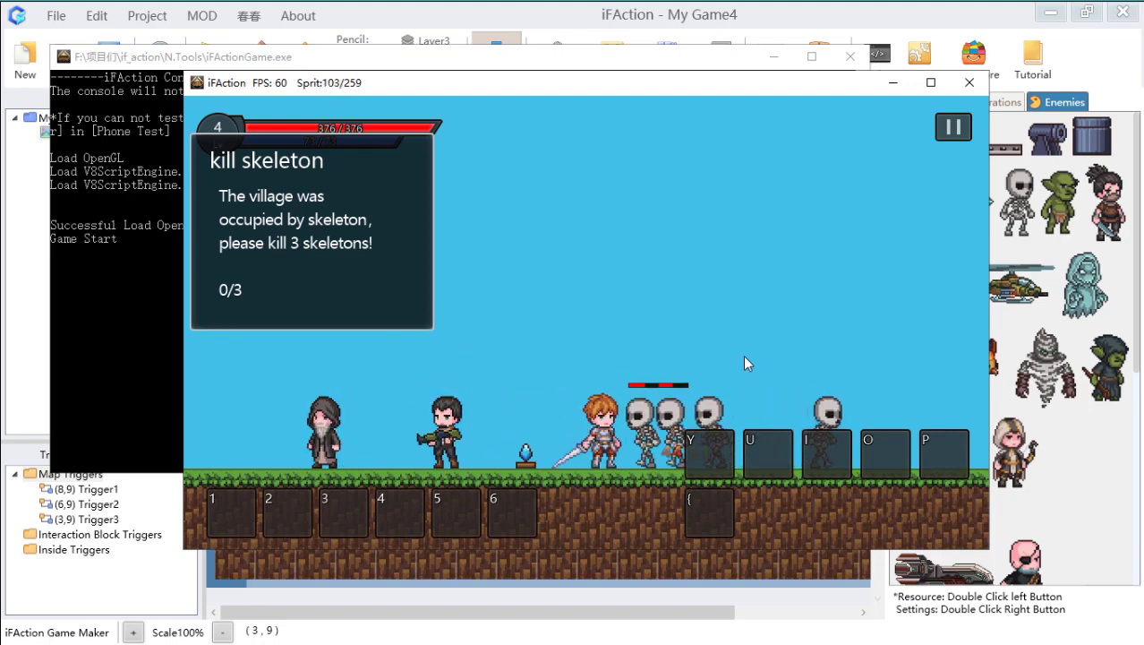
{"action": "key", "text": "j"}
{"action": "key", "text": "j"}
{"action": "key", "text": "a"}
{"action": "key", "text": "d"}
{"action": "key", "text": "k"}
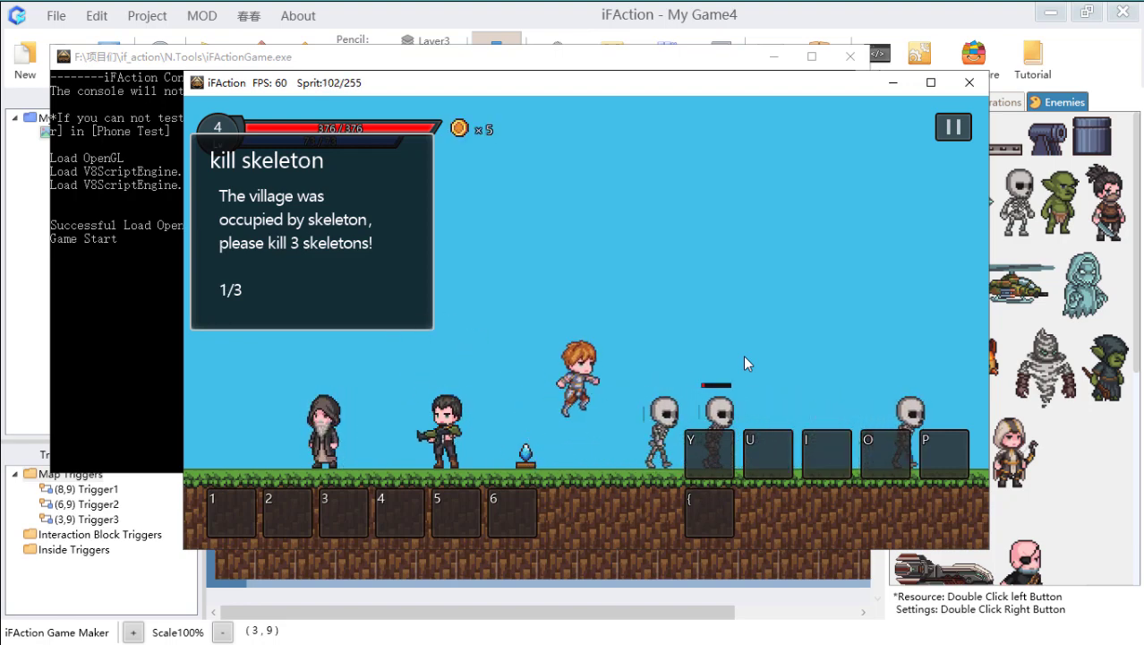
{"action": "key", "text": "j"}
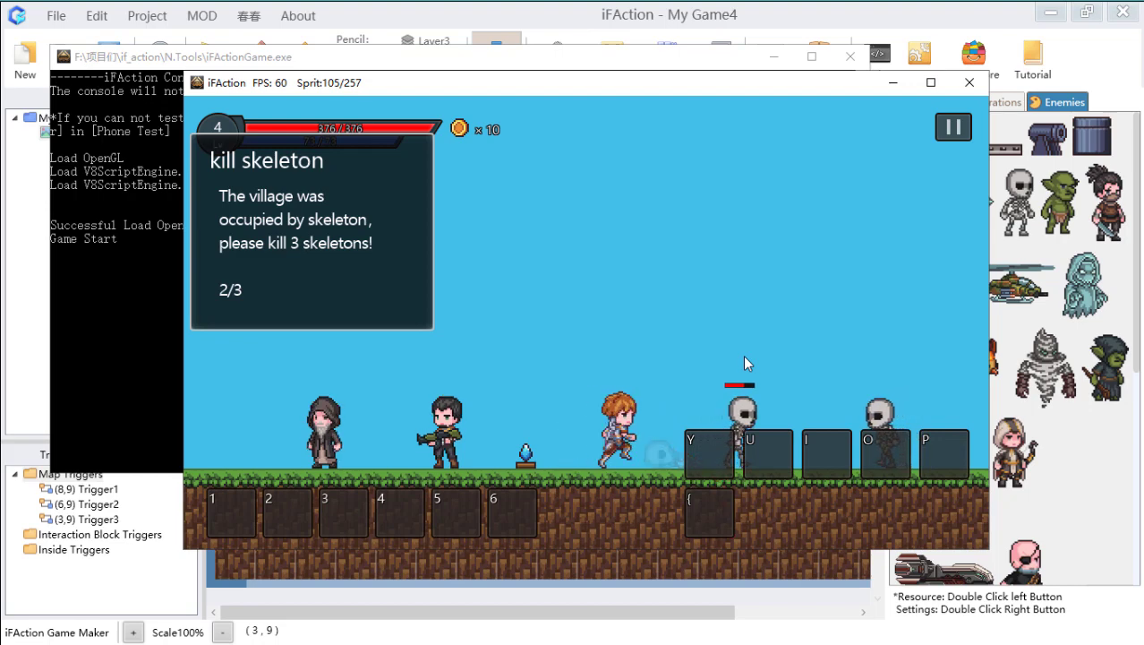
{"action": "key", "text": "d"}
{"action": "key", "text": "j"}
{"action": "key", "text": "j"}
{"action": "key", "text": "d"}
{"action": "key", "text": "j"}
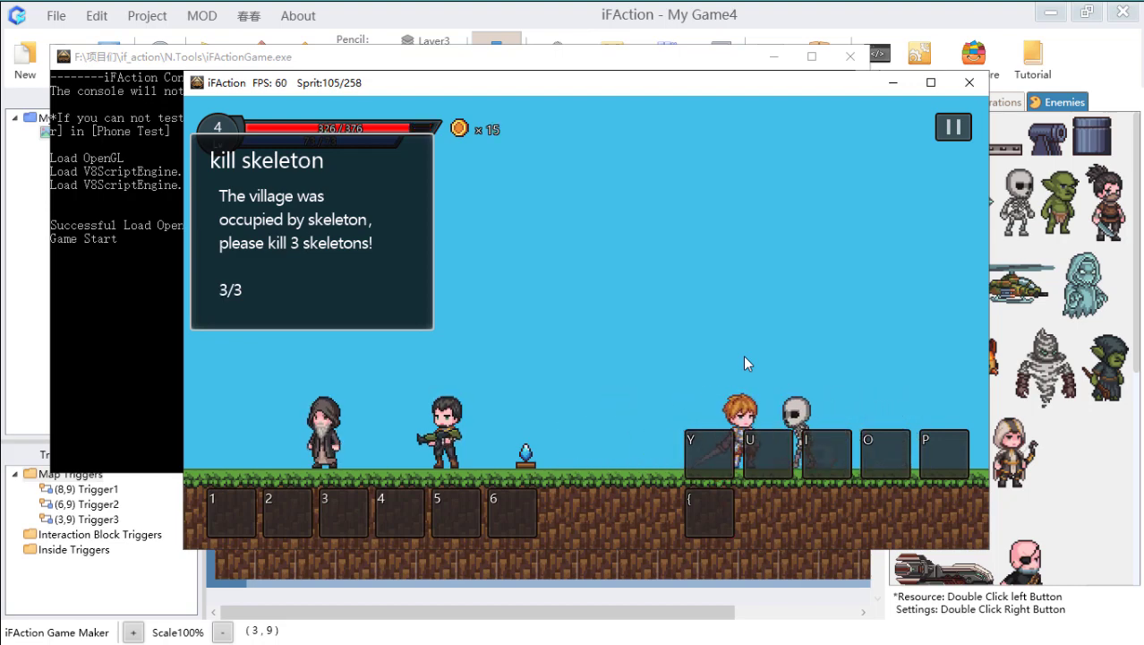
{"action": "key", "text": "j"}
{"action": "key", "text": "j"}
{"action": "key", "text": "j"}
Step: Return to the Old Man and talk to him to turn in the completed skeleton mission
{"action": "key", "text": "a"}
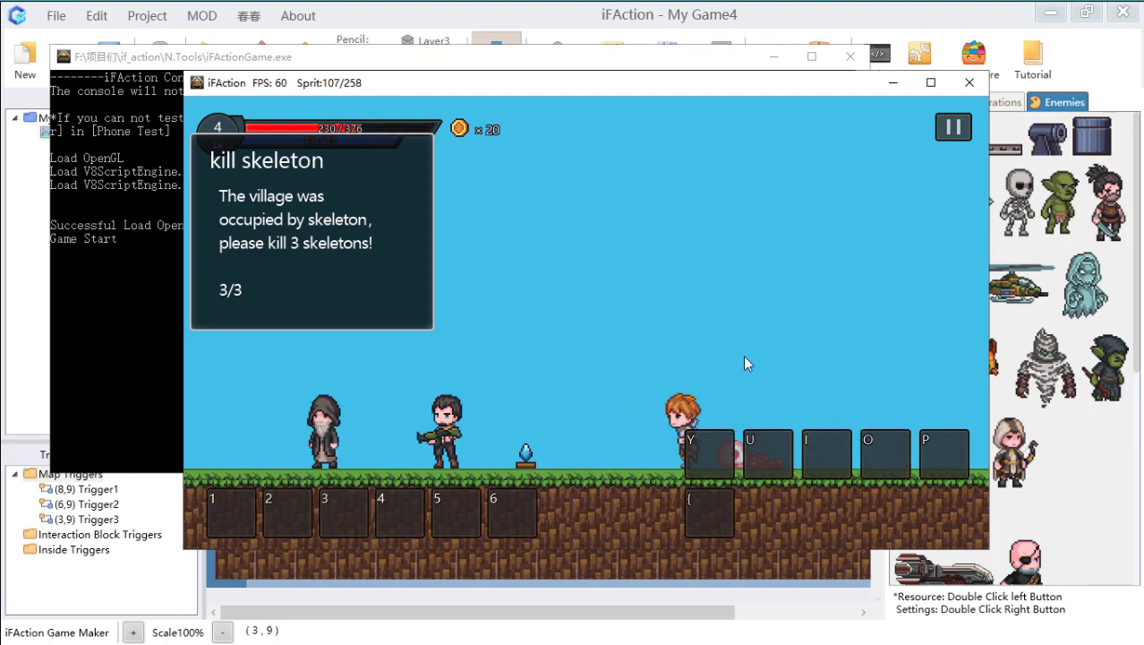
{"action": "key", "text": "a"}
{"action": "key", "text": "k"}
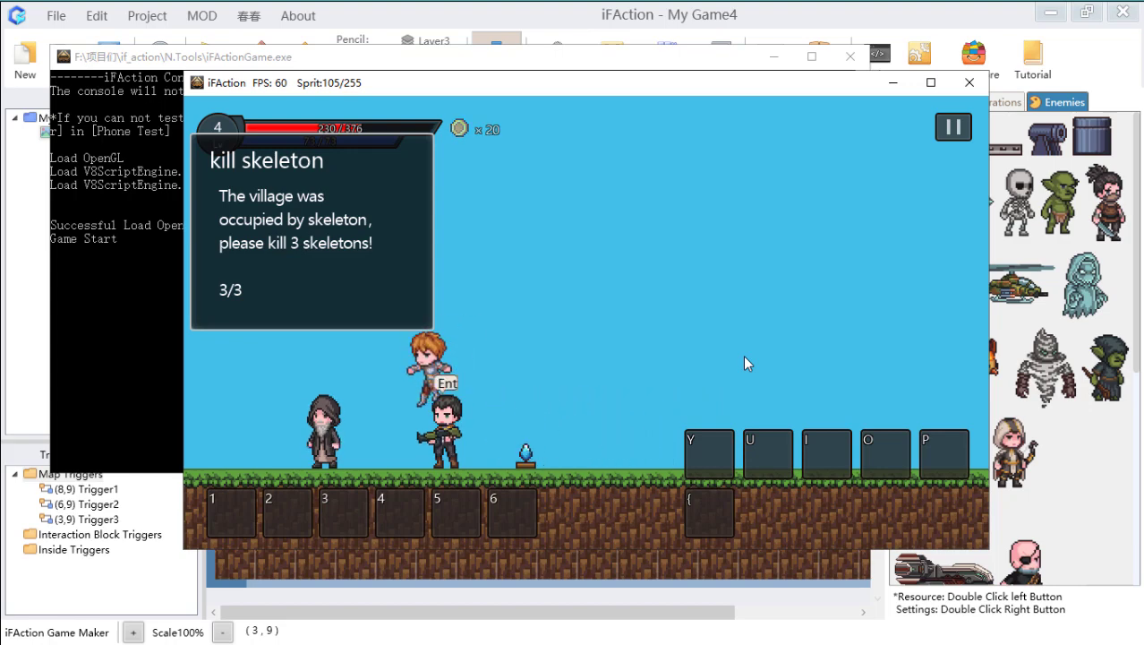
{"action": "key", "text": "a"}
{"action": "key", "text": "a"}
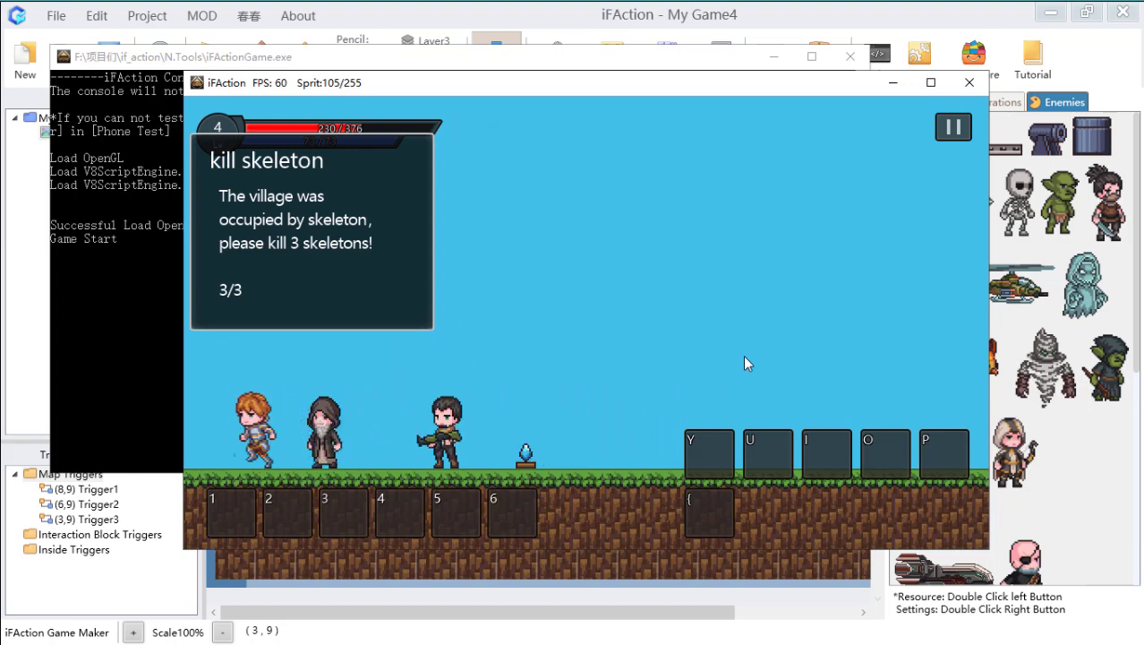
{"action": "key", "text": "d"}
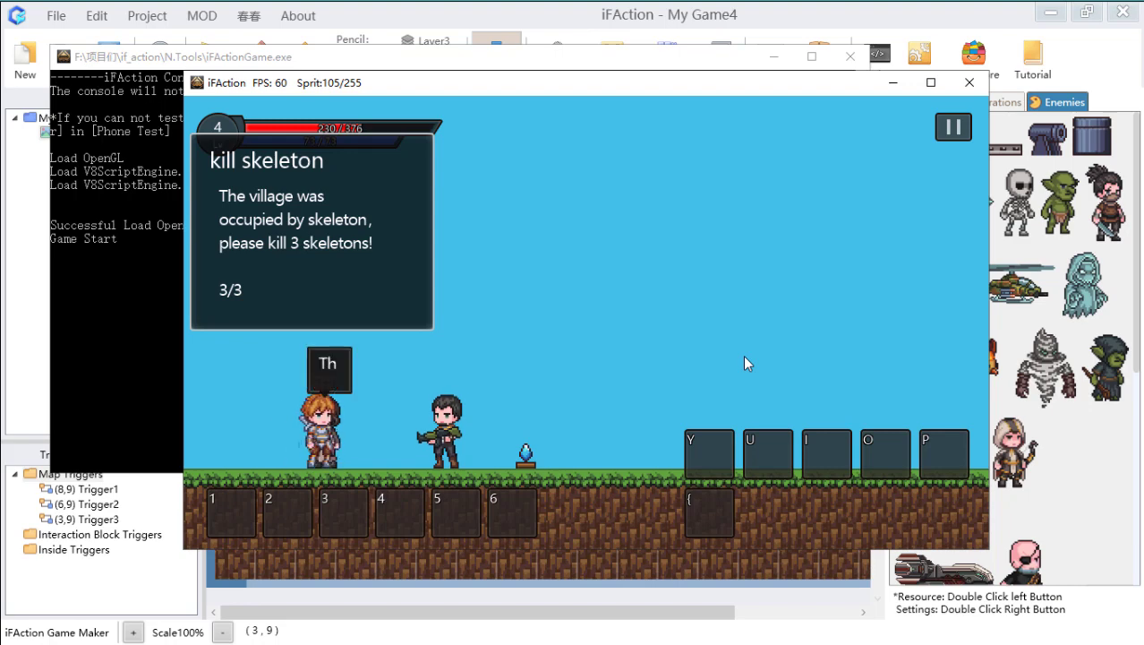
{"action": "key", "text": "Return"}
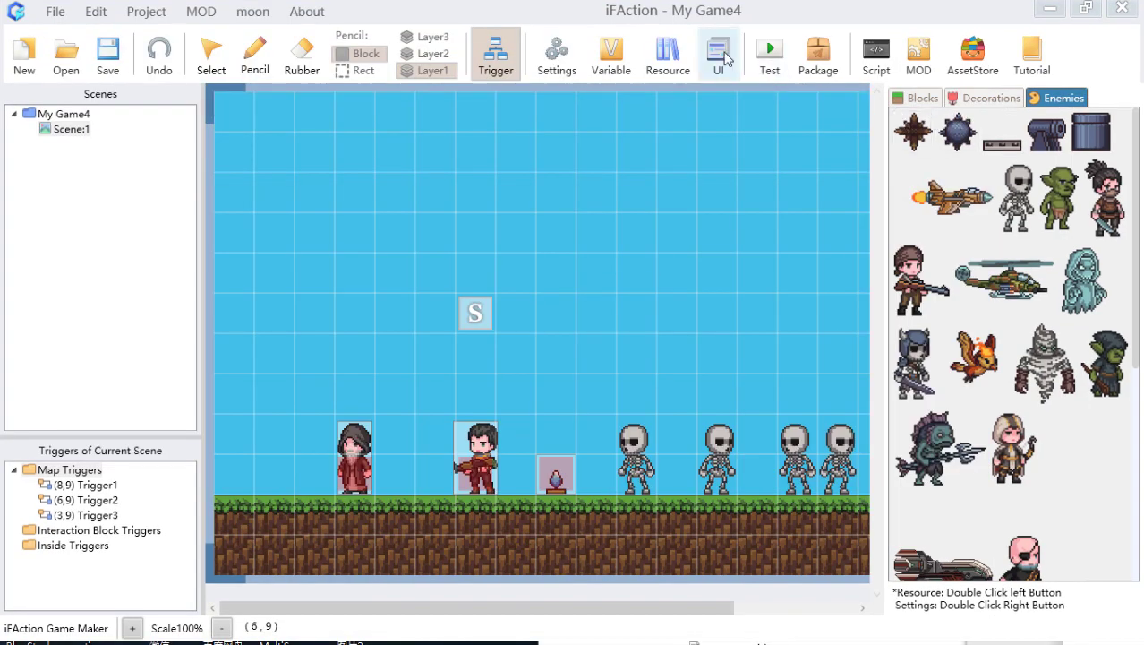
Step: Review the Mission interface's generating condition and execution triggers in the UI editor, and examine the interface life-cycle flowchart in Photos
{"action": "left_click", "coordinate": [719, 56]}
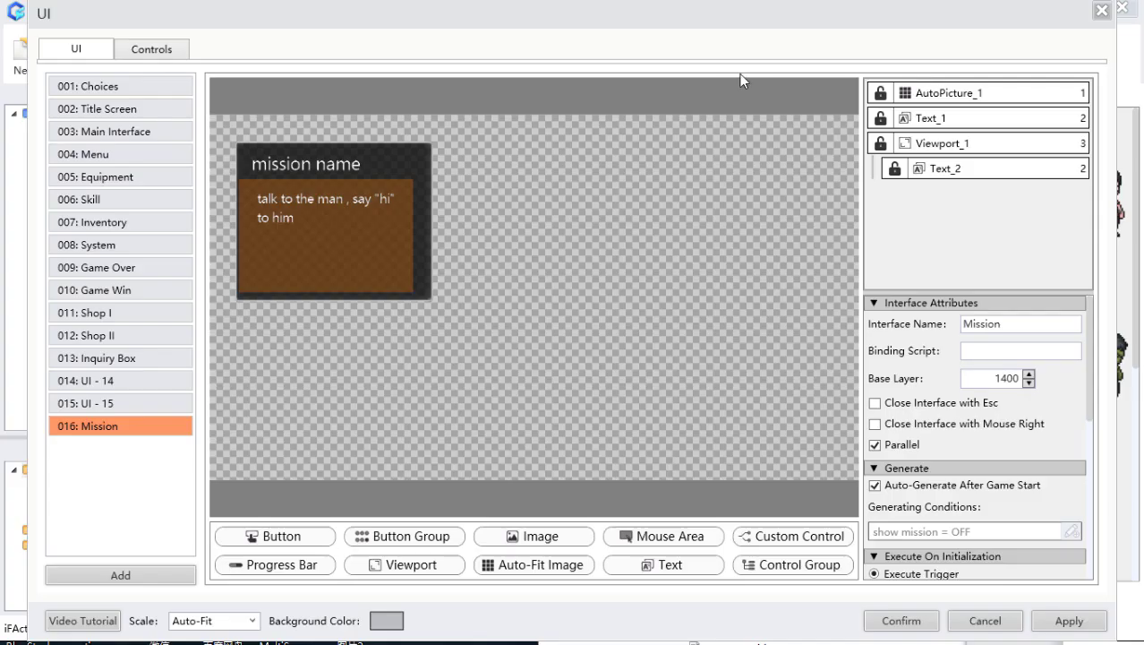
{"action": "scroll", "coordinate": [941, 469], "scroll_direction": "down", "scroll_amount": 3}
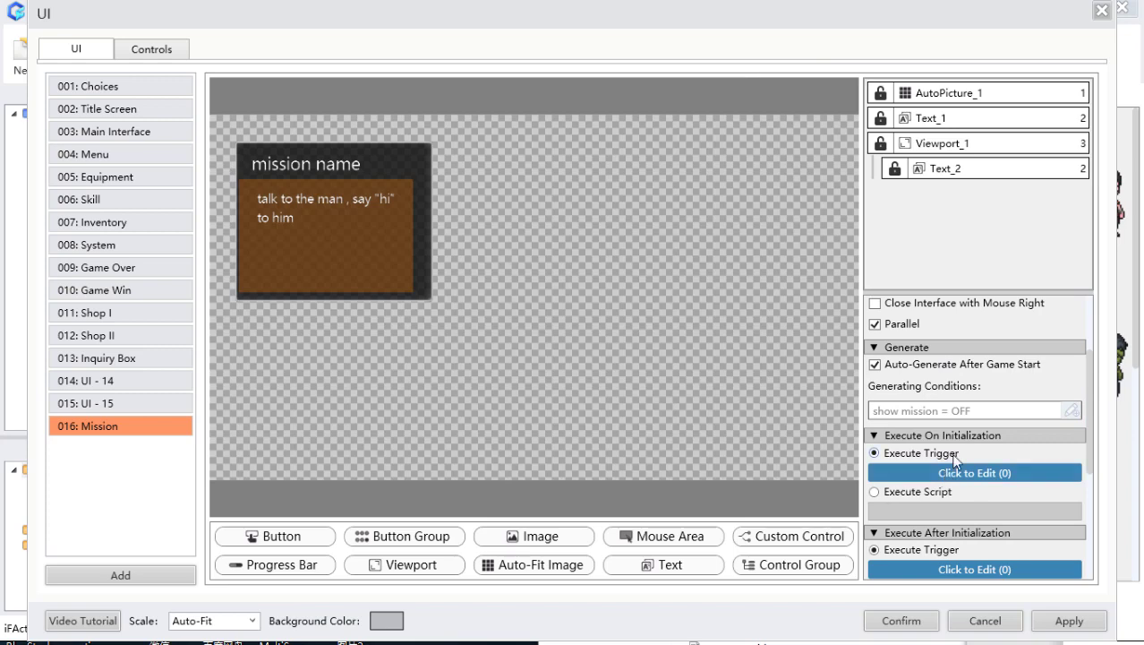
{"action": "scroll", "coordinate": [968, 447], "scroll_direction": "down", "scroll_amount": 5}
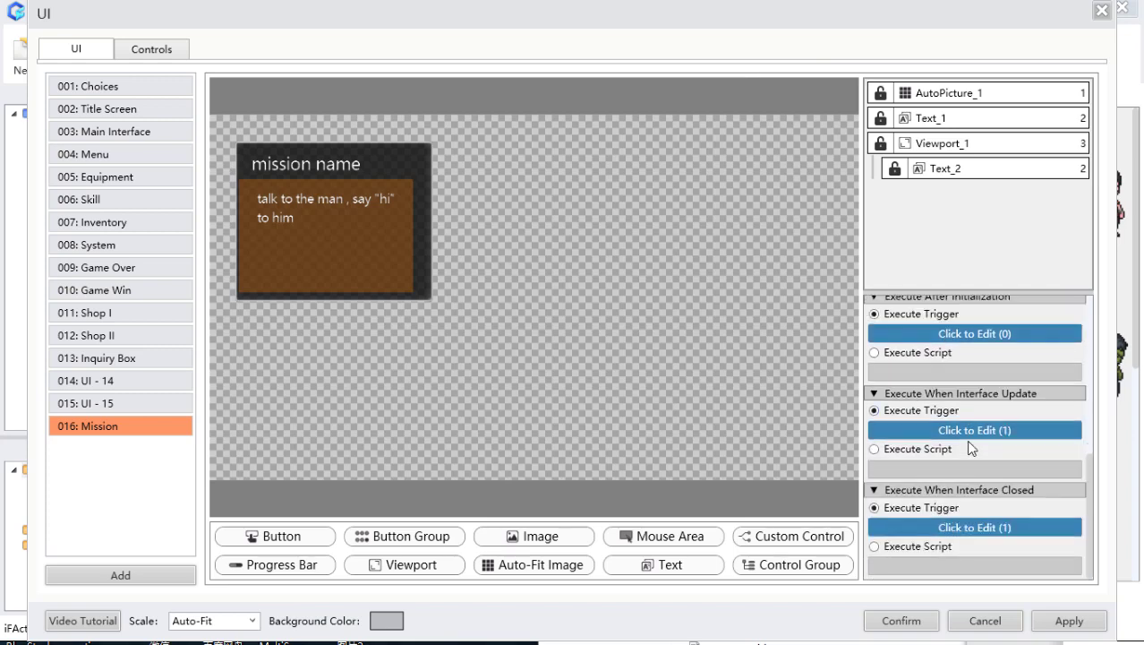
{"action": "scroll", "coordinate": [968, 447], "scroll_direction": "up", "scroll_amount": 3}
{"action": "scroll", "coordinate": [968, 441], "scroll_direction": "up", "scroll_amount": 2}
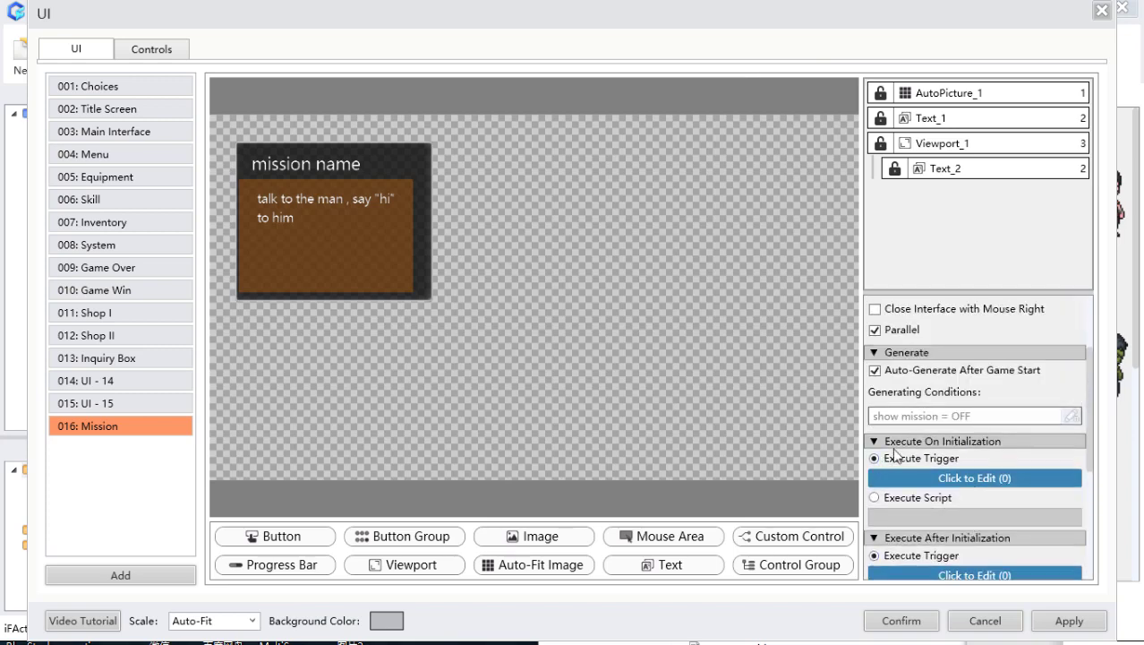
{"action": "scroll", "coordinate": [921, 457], "scroll_direction": "down", "scroll_amount": 2}
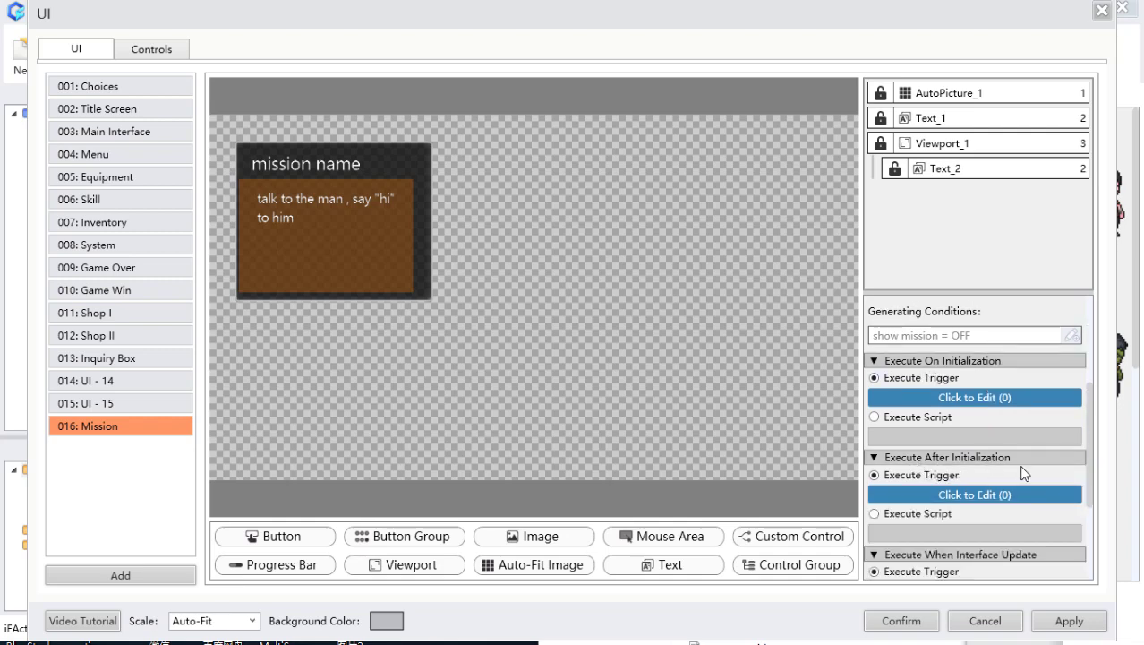
{"action": "scroll", "coordinate": [985, 480], "scroll_direction": "down", "scroll_amount": 2}
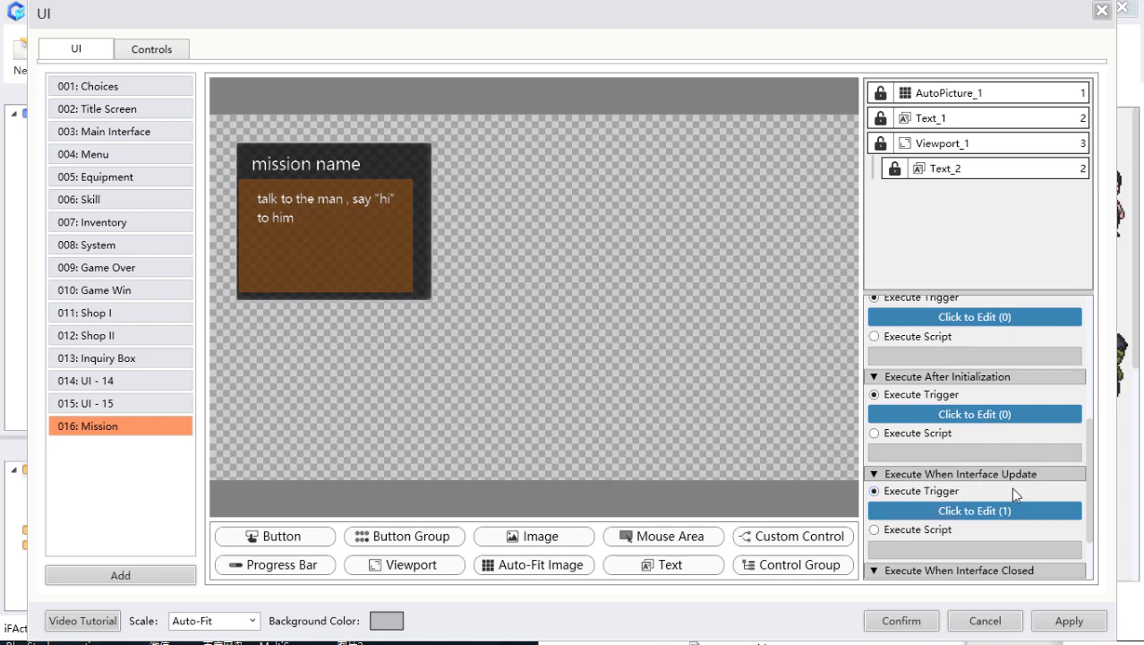
{"action": "scroll", "coordinate": [1014, 490], "scroll_direction": "down", "scroll_amount": 2}
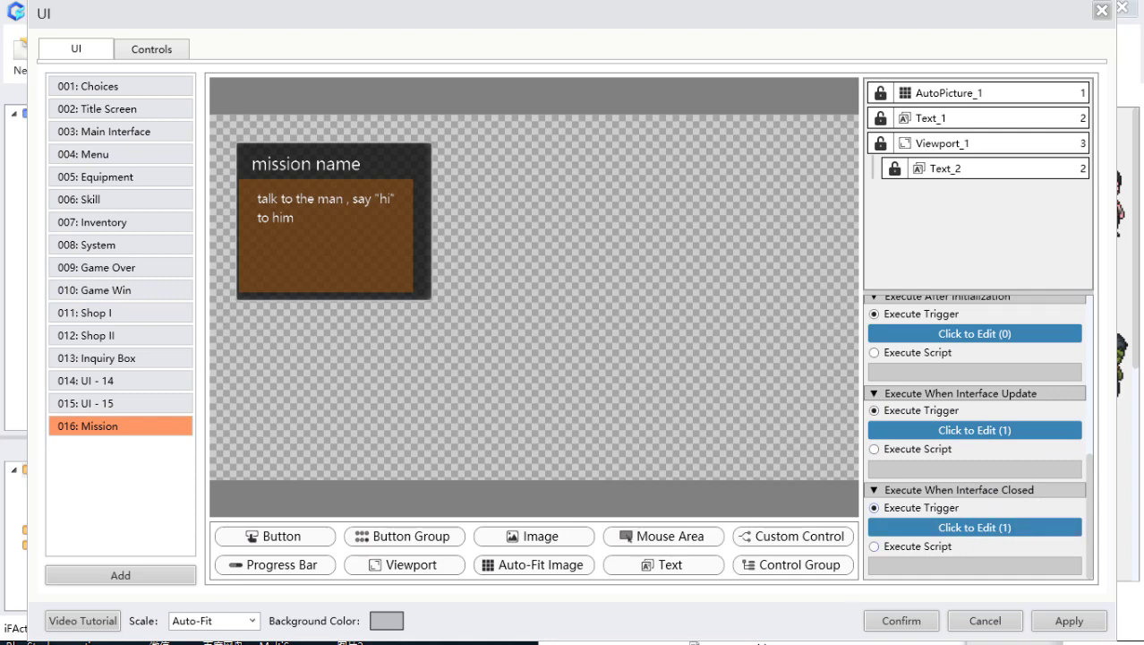
{"action": "key", "text": "alt+Tab"}
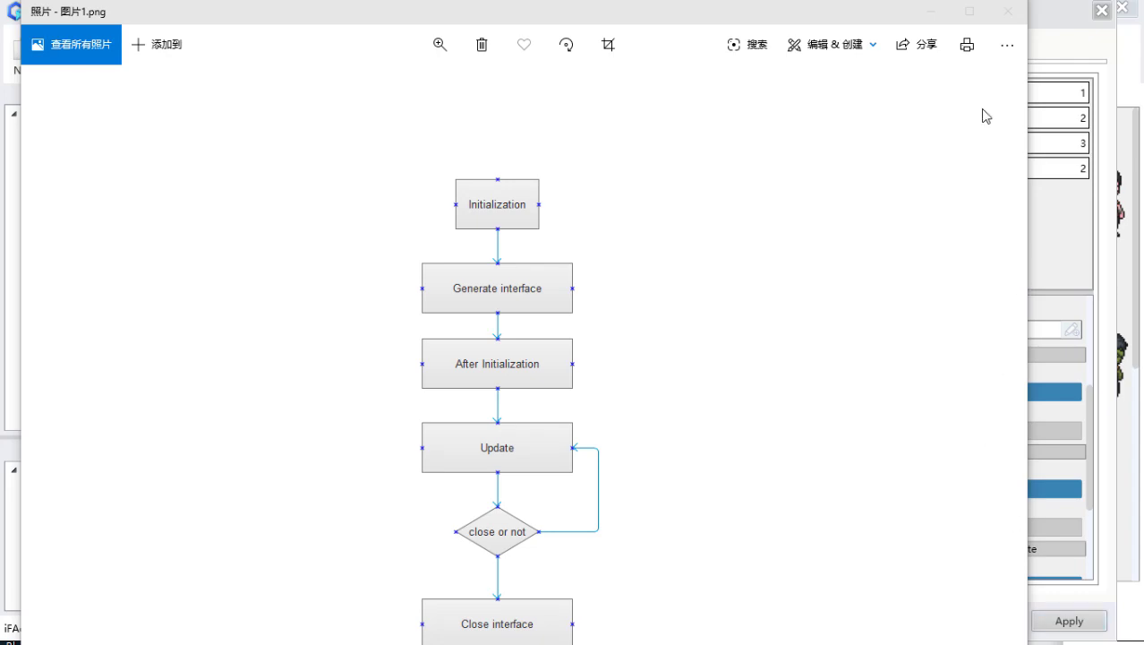
{"action": "left_click", "coordinate": [941, 17]}
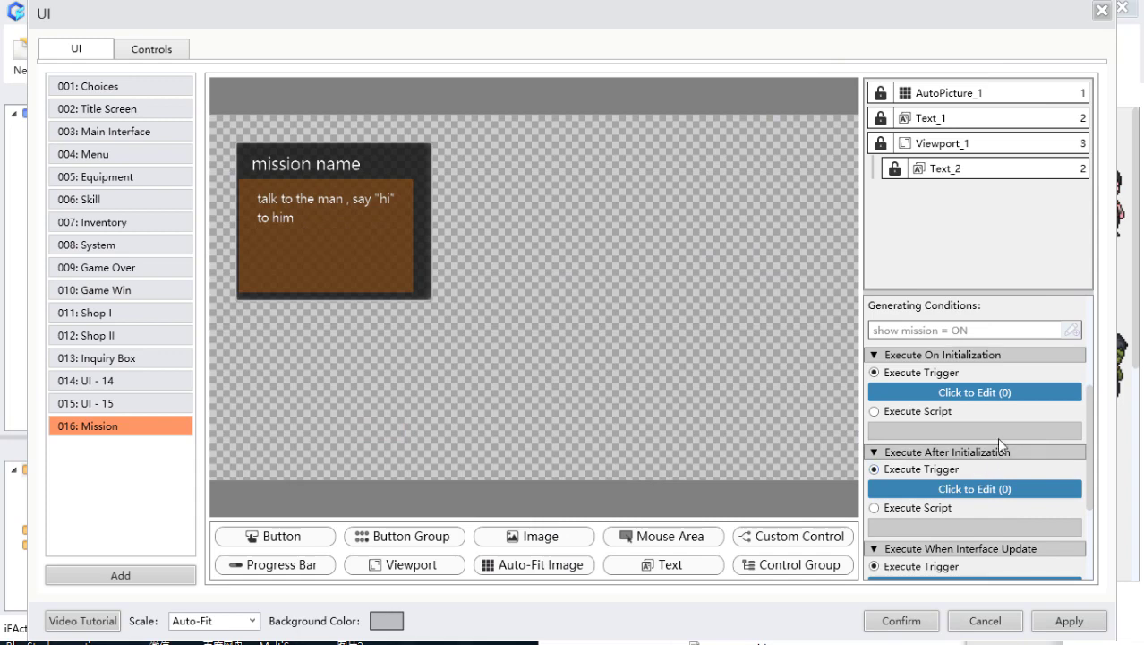
Step: Add a conditional branch for show mission = OFF, without an Else branch, to the Mission interface's Execute When Interface Update trigger
{"action": "scroll", "coordinate": [999, 438], "scroll_direction": "down", "scroll_amount": 3}
{"action": "scroll", "coordinate": [996, 436], "scroll_direction": "down", "scroll_amount": 1}
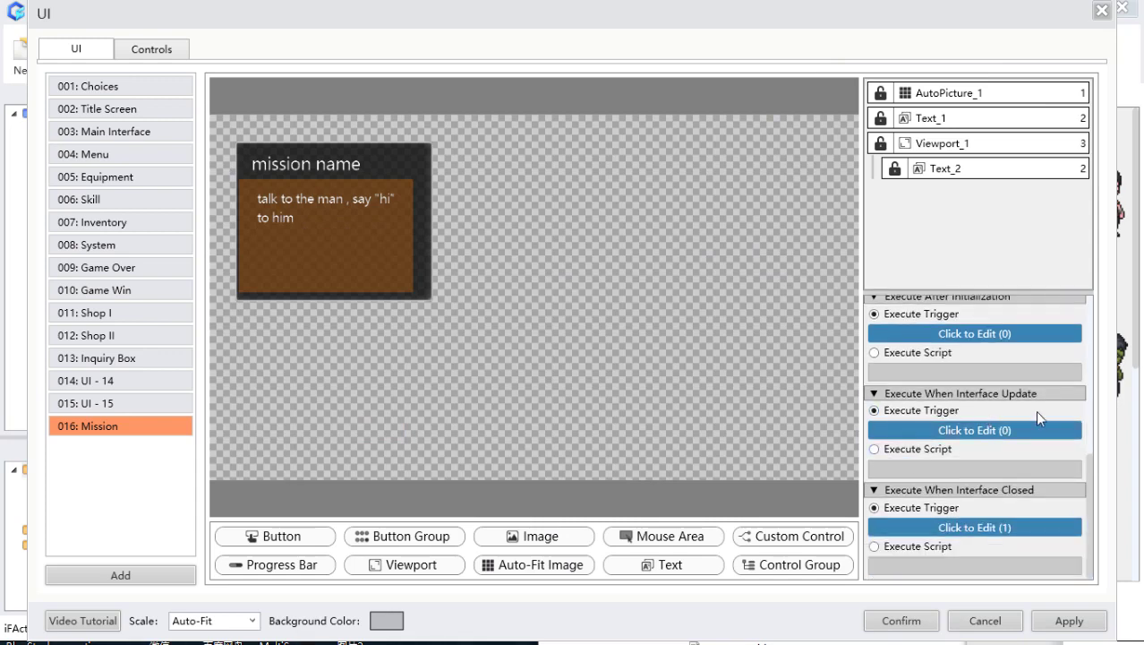
{"action": "left_click", "coordinate": [960, 429]}
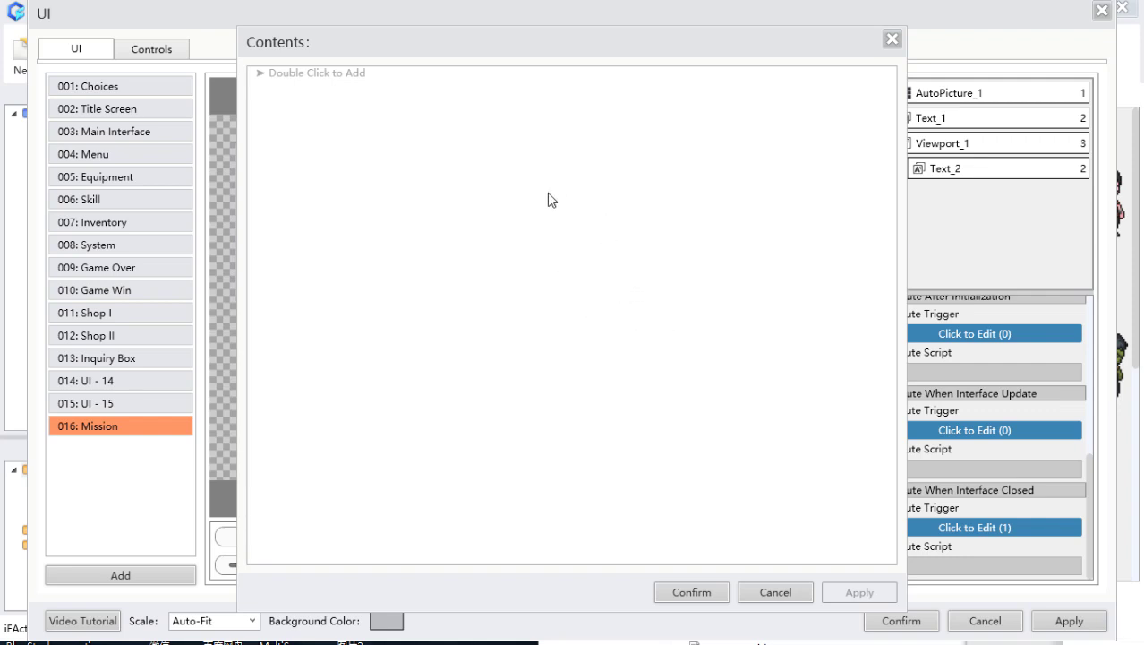
{"action": "double_click", "coordinate": [377, 75]}
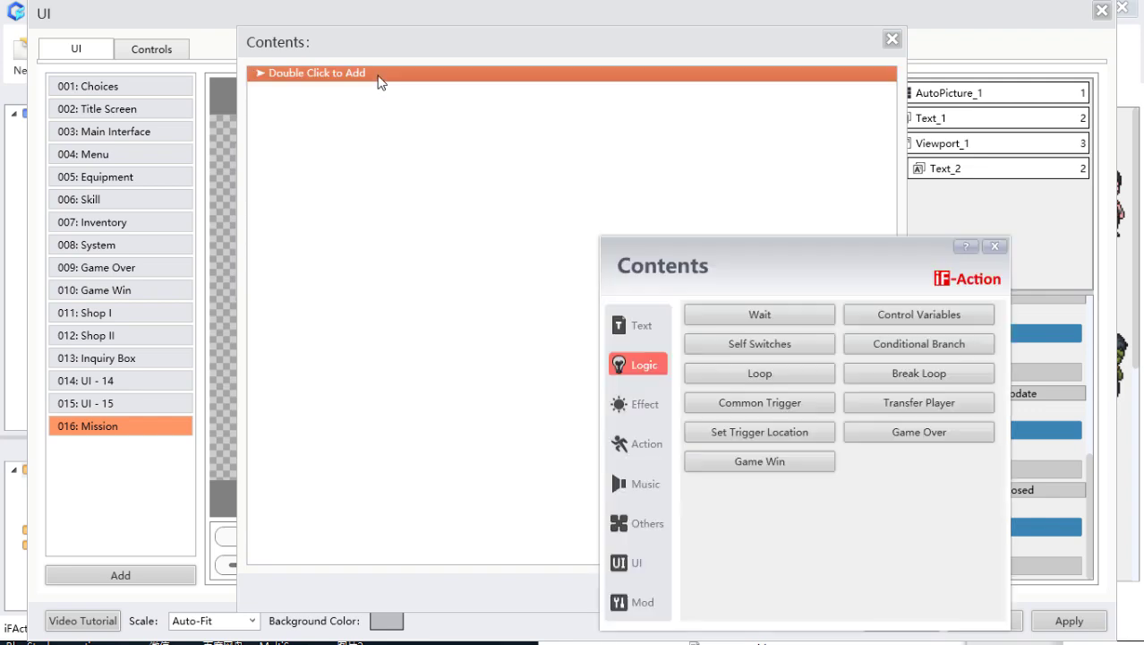
{"action": "left_click_drag", "start_coordinate": [791, 251], "coordinate": [591, 122]}
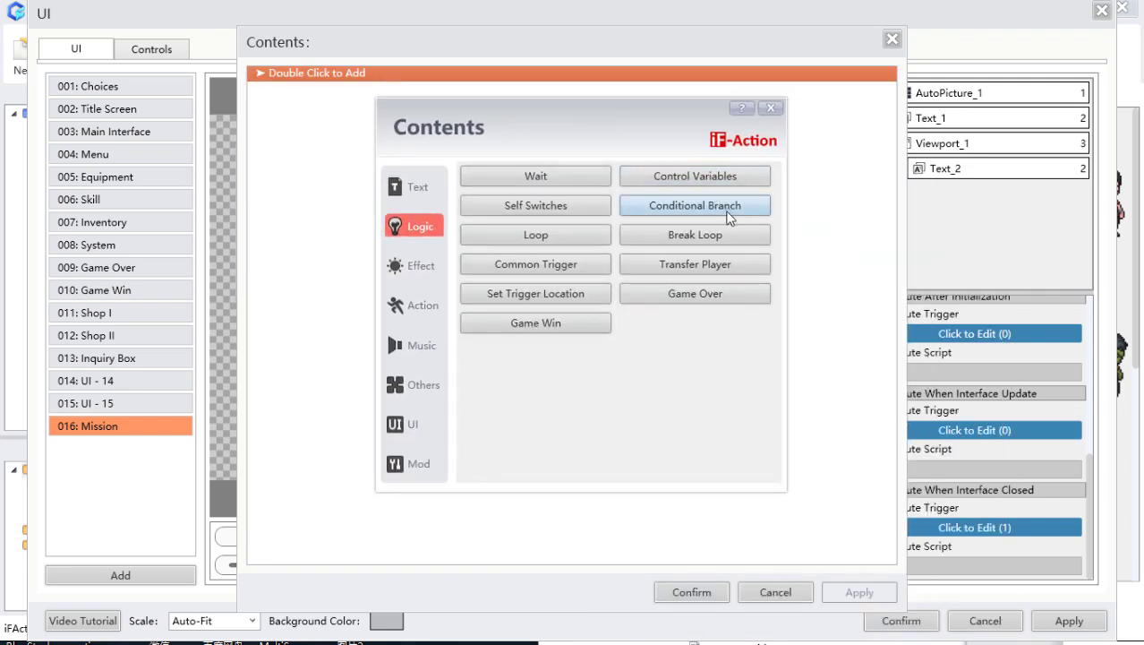
{"action": "left_click", "coordinate": [717, 207]}
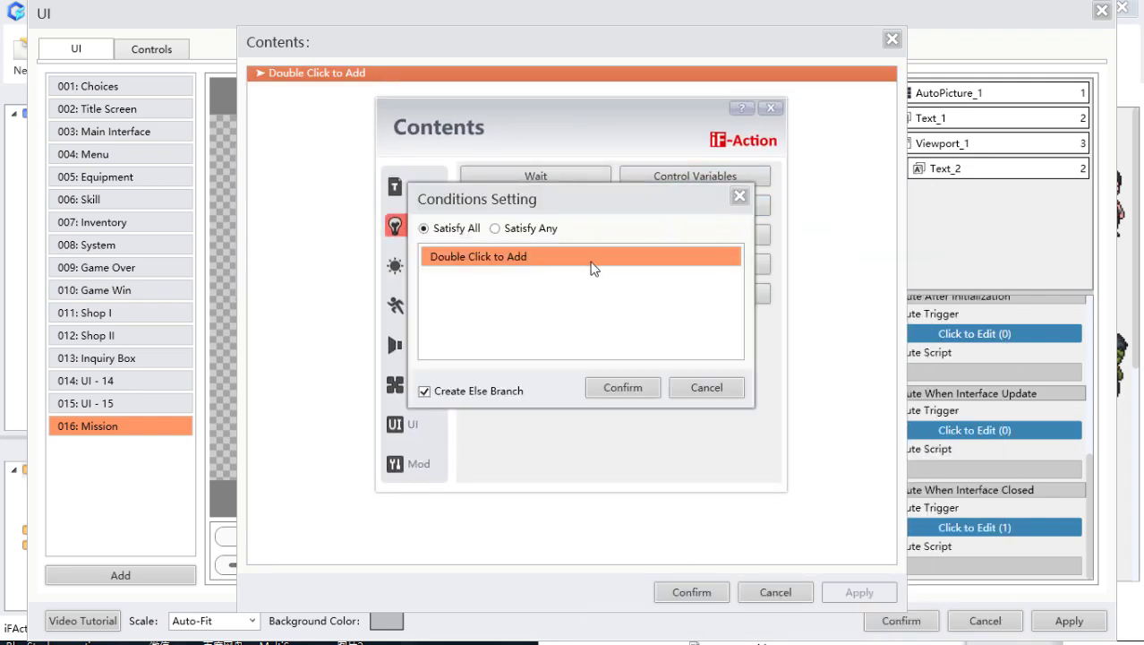
{"action": "double_click", "coordinate": [593, 263]}
{"action": "left_click", "coordinate": [690, 187]}
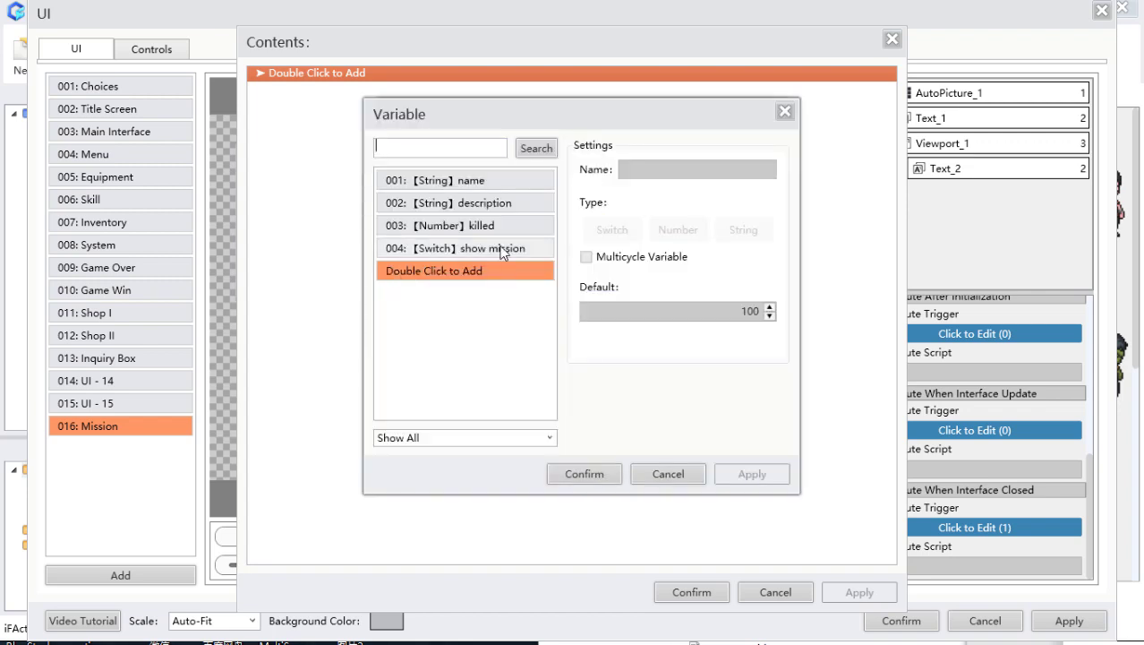
{"action": "left_click", "coordinate": [490, 256]}
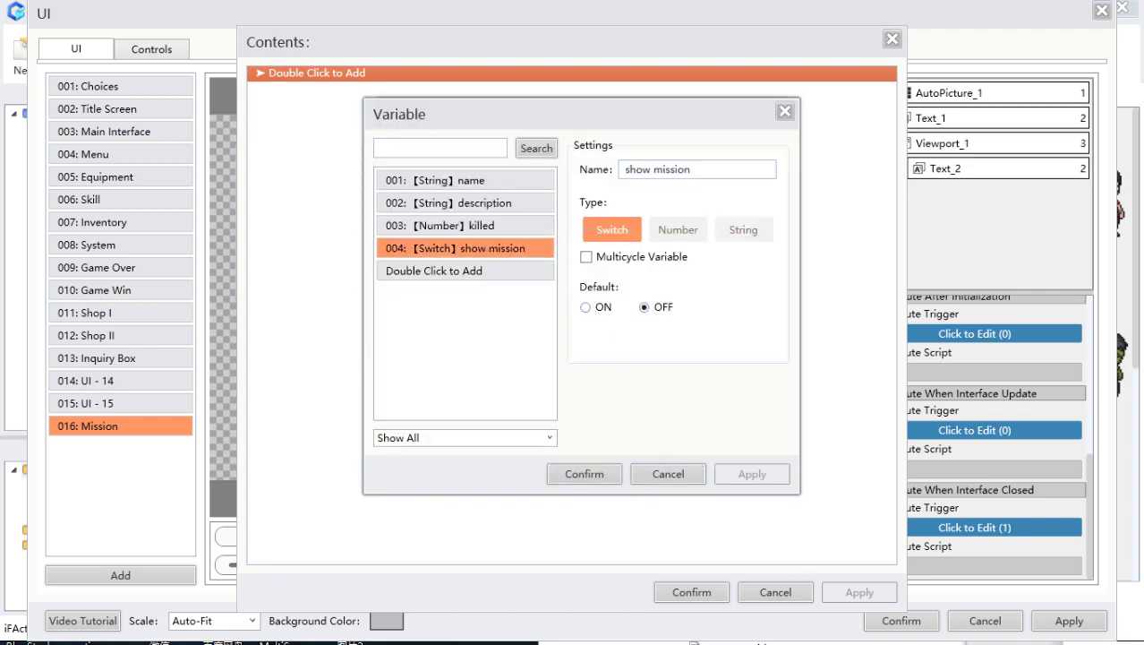
{"action": "left_click", "coordinate": [583, 474]}
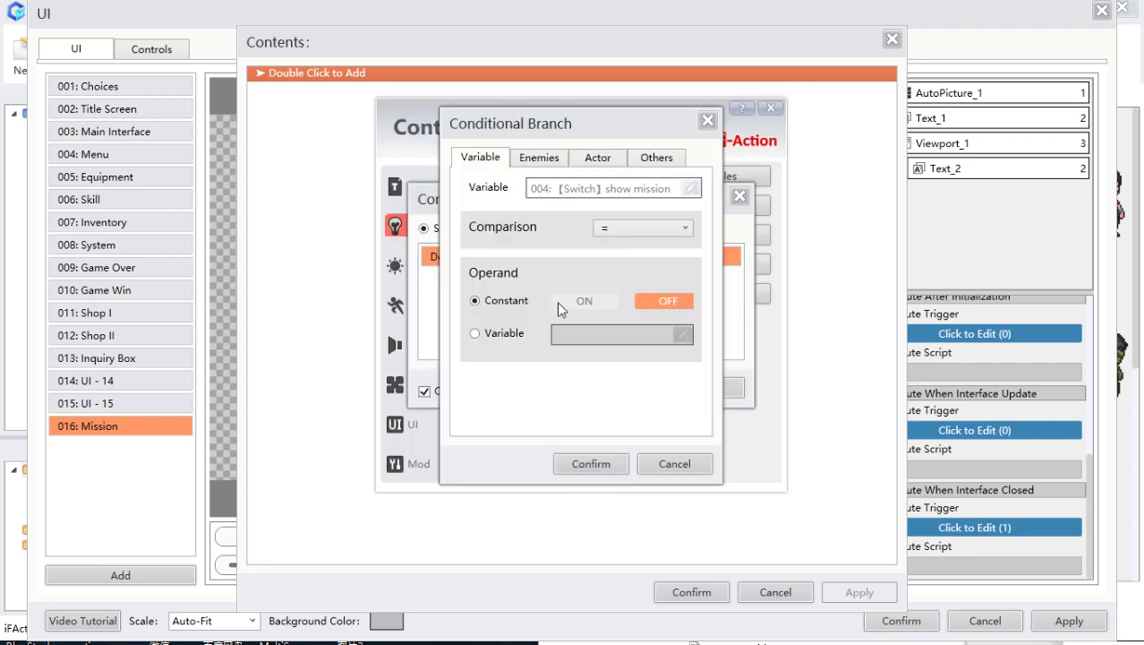
{"action": "left_click", "coordinate": [595, 467]}
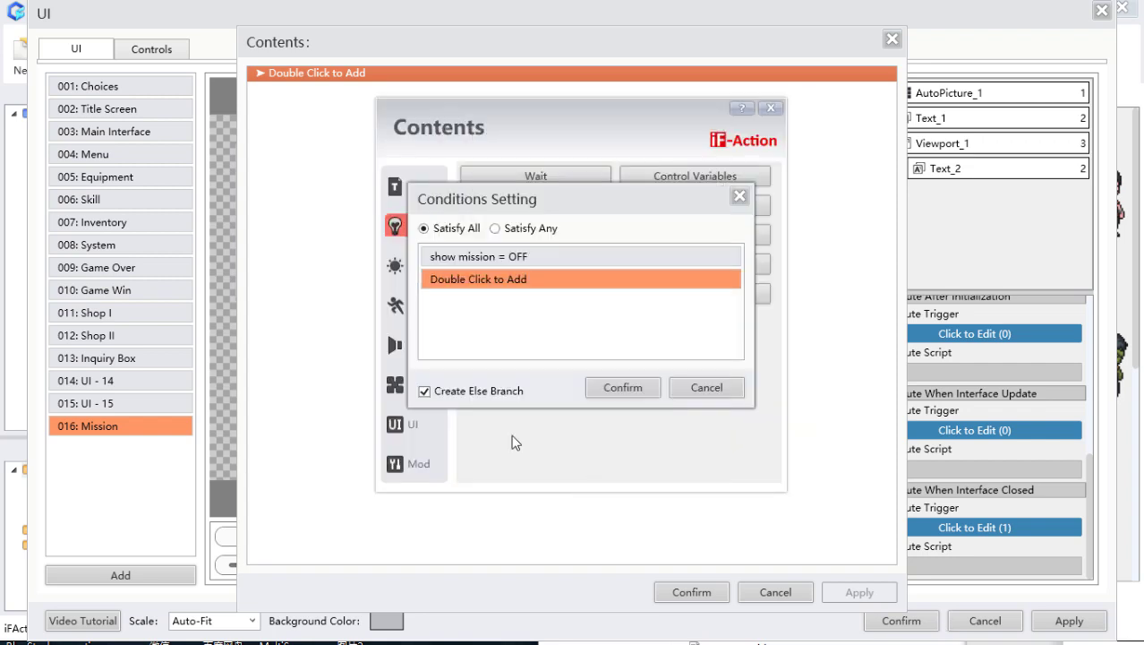
{"action": "left_click", "coordinate": [463, 392]}
{"action": "left_click", "coordinate": [623, 386]}
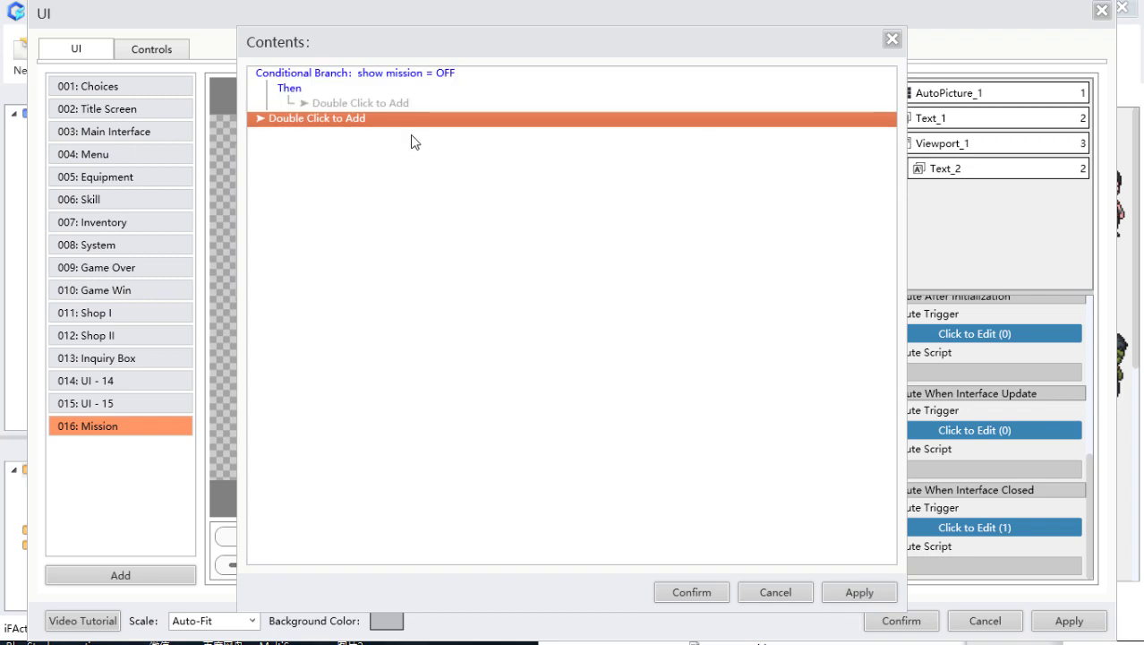
Step: Add a Close Current Interface command inside the show mission = OFF branch and save the interface update trigger
{"action": "double_click", "coordinate": [382, 101]}
{"action": "left_click_drag", "start_coordinate": [818, 247], "coordinate": [521, 123]}
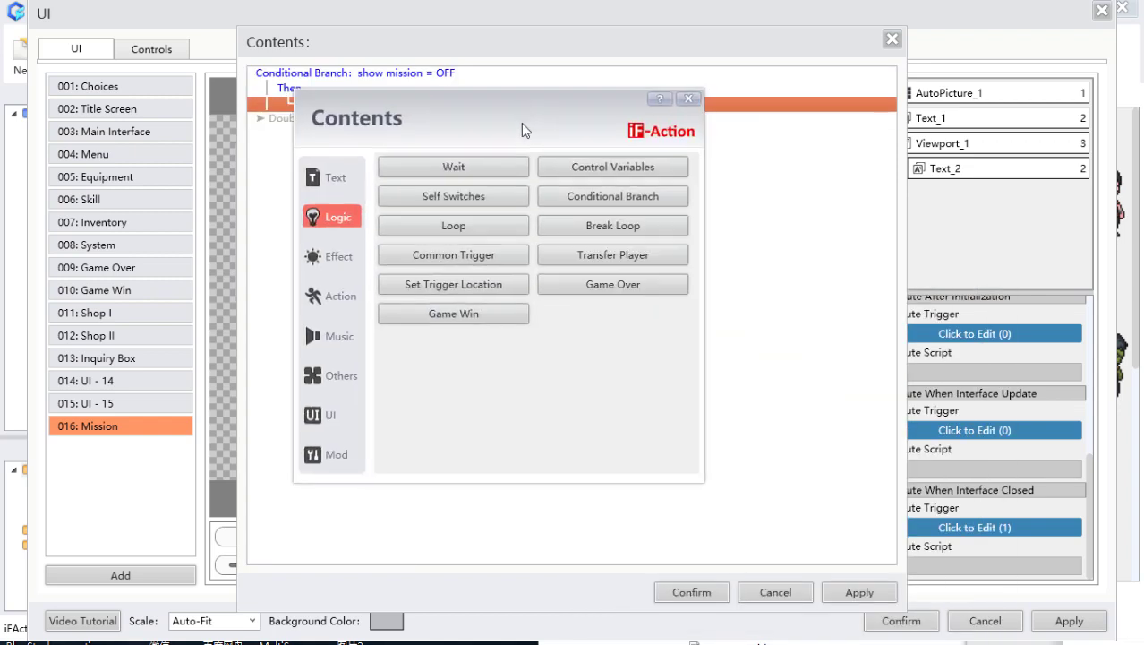
{"action": "left_click", "coordinate": [351, 418]}
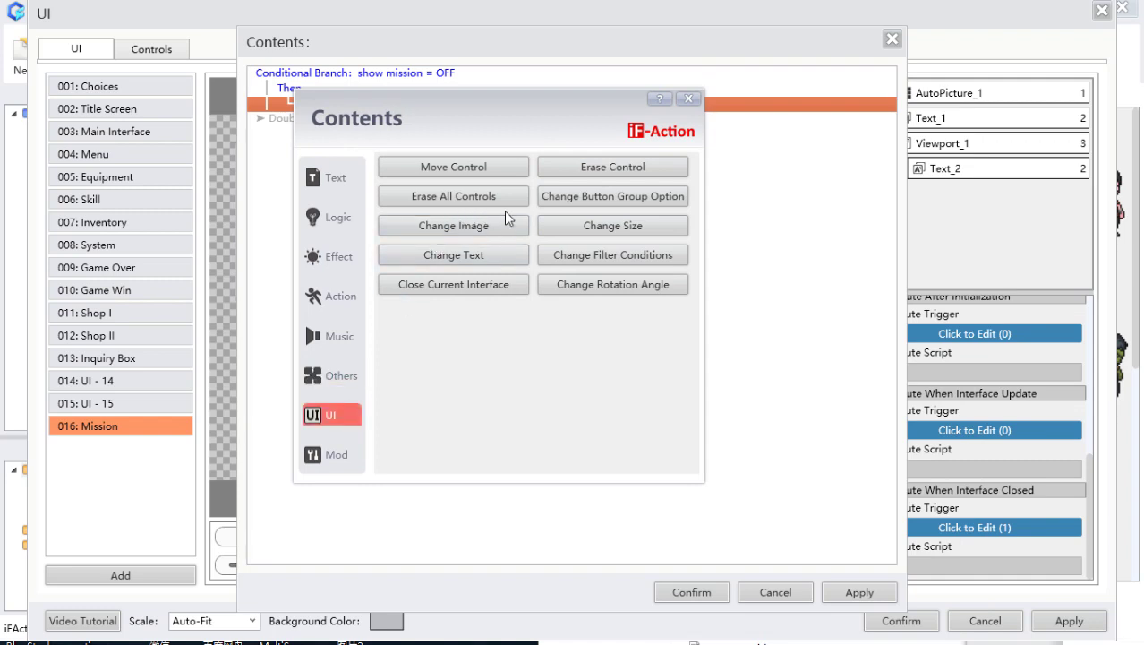
{"action": "left_click", "coordinate": [511, 286]}
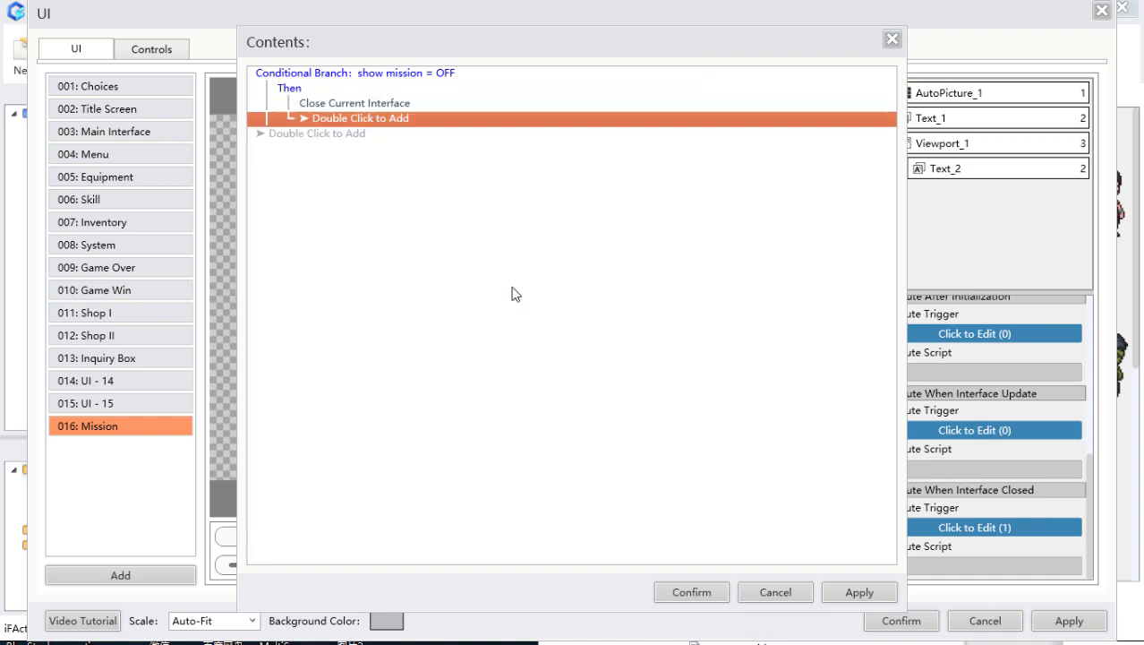
{"action": "left_click", "coordinate": [702, 584]}
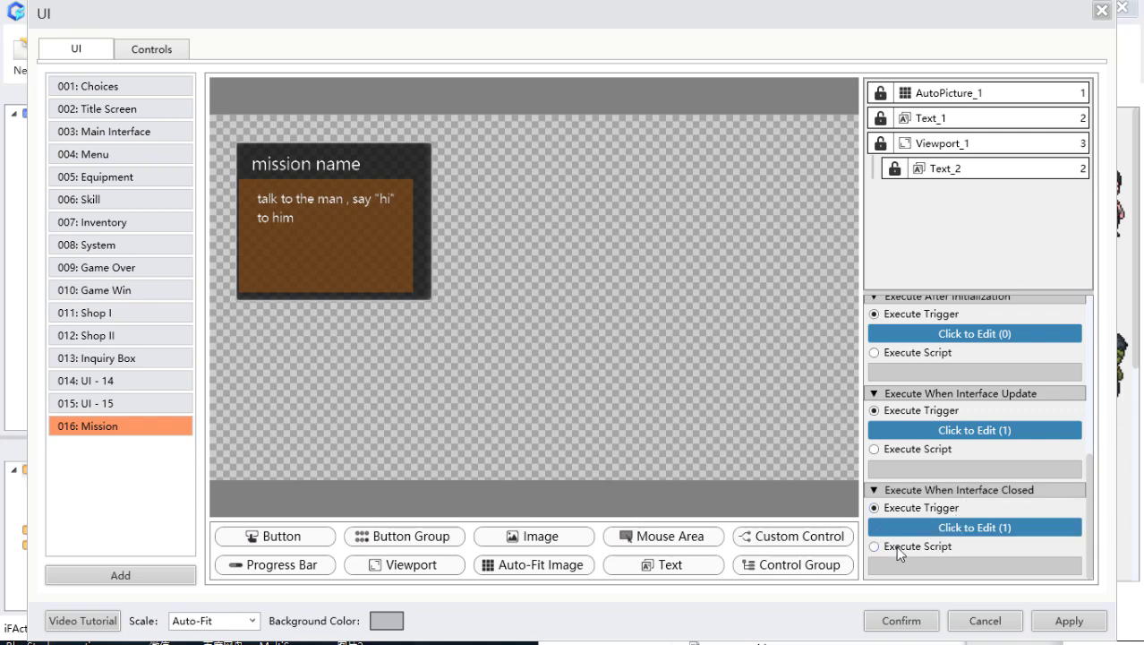
Step: Examine the Mission interface's Execute When Interface Closed trigger and the controls that the Erase Control command can target
{"action": "left_click", "coordinate": [955, 530]}
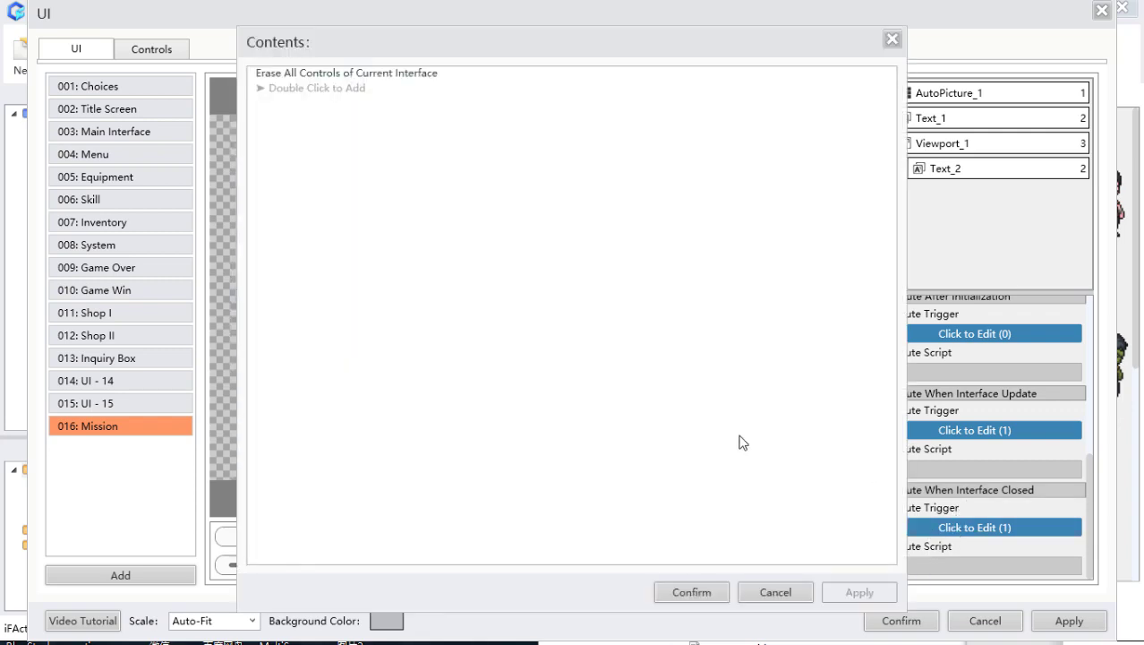
{"action": "double_click", "coordinate": [455, 88]}
{"action": "left_click_drag", "start_coordinate": [793, 265], "coordinate": [551, 102]}
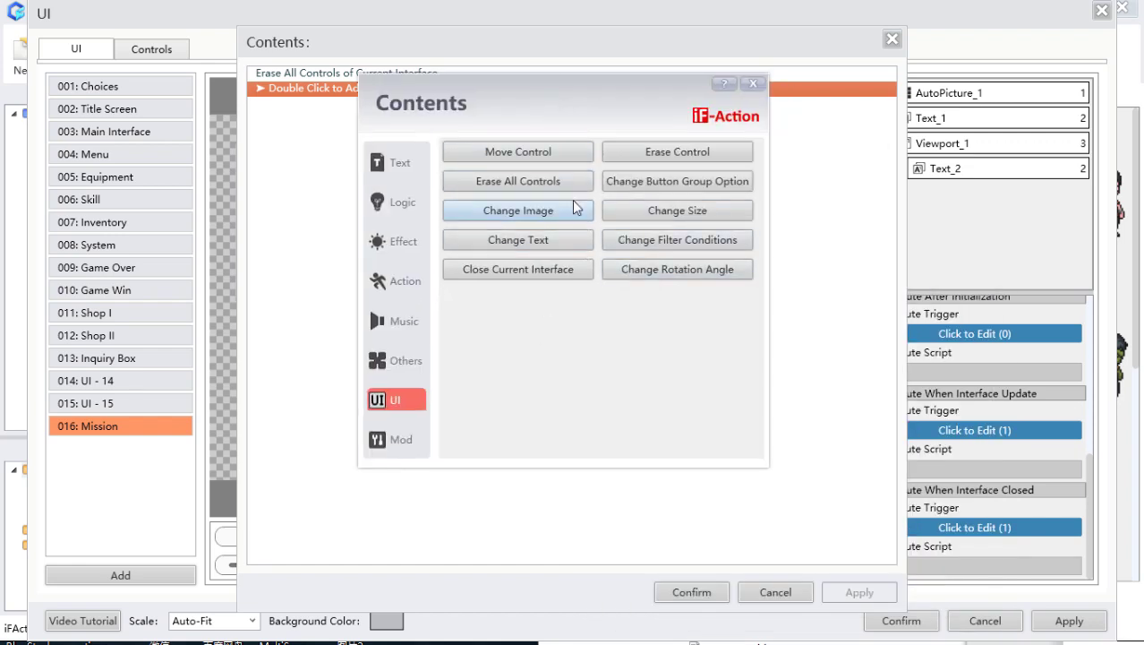
{"action": "left_click", "coordinate": [682, 155]}
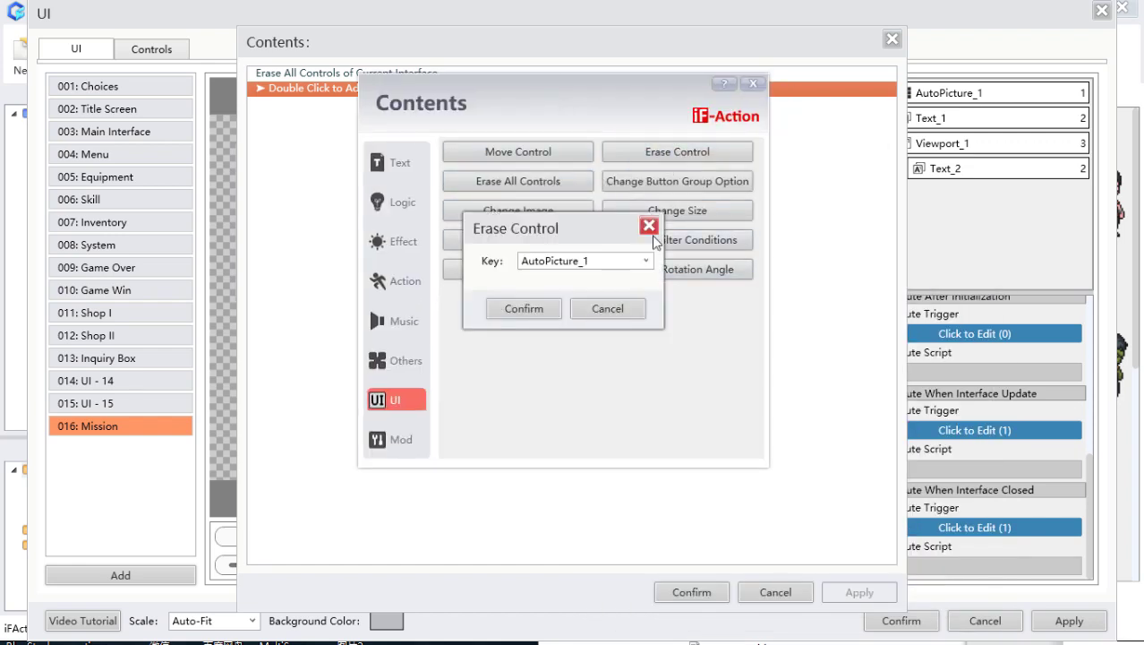
{"action": "left_click", "coordinate": [645, 260]}
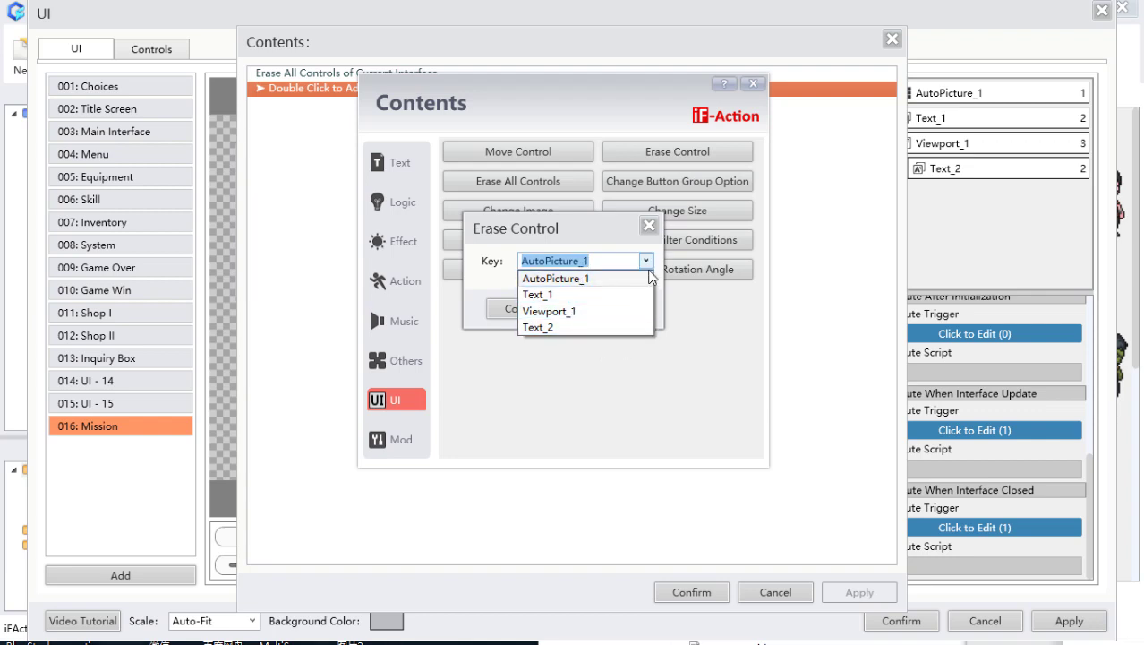
{"action": "left_click", "coordinate": [609, 251]}
{"action": "left_click", "coordinate": [614, 308]}
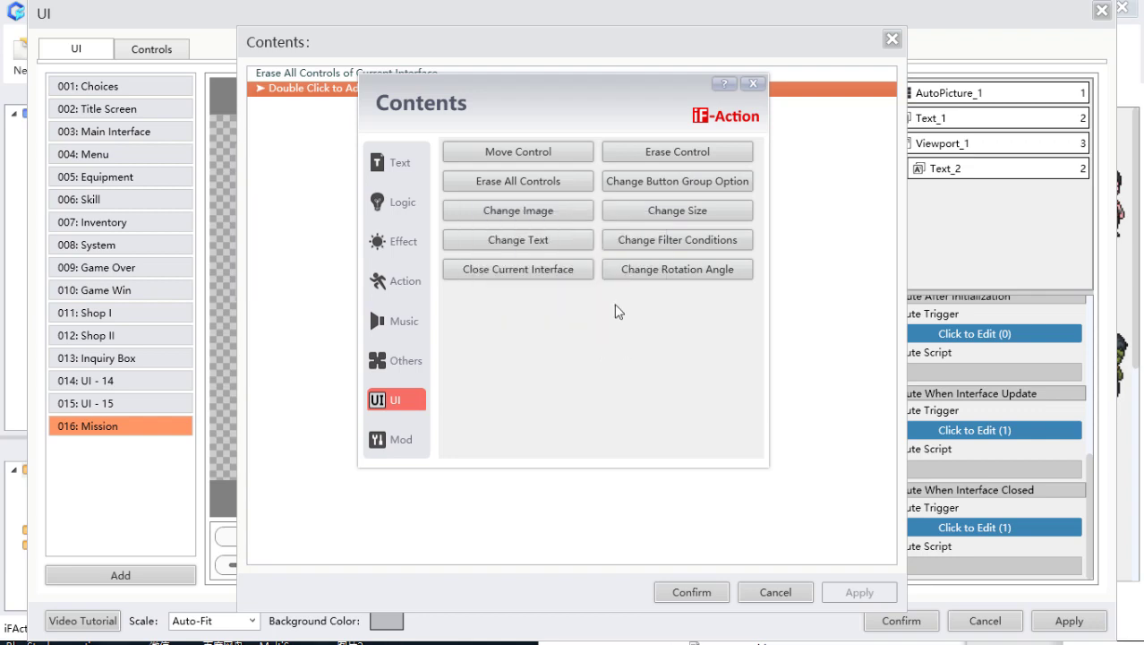
{"action": "left_click", "coordinate": [753, 86]}
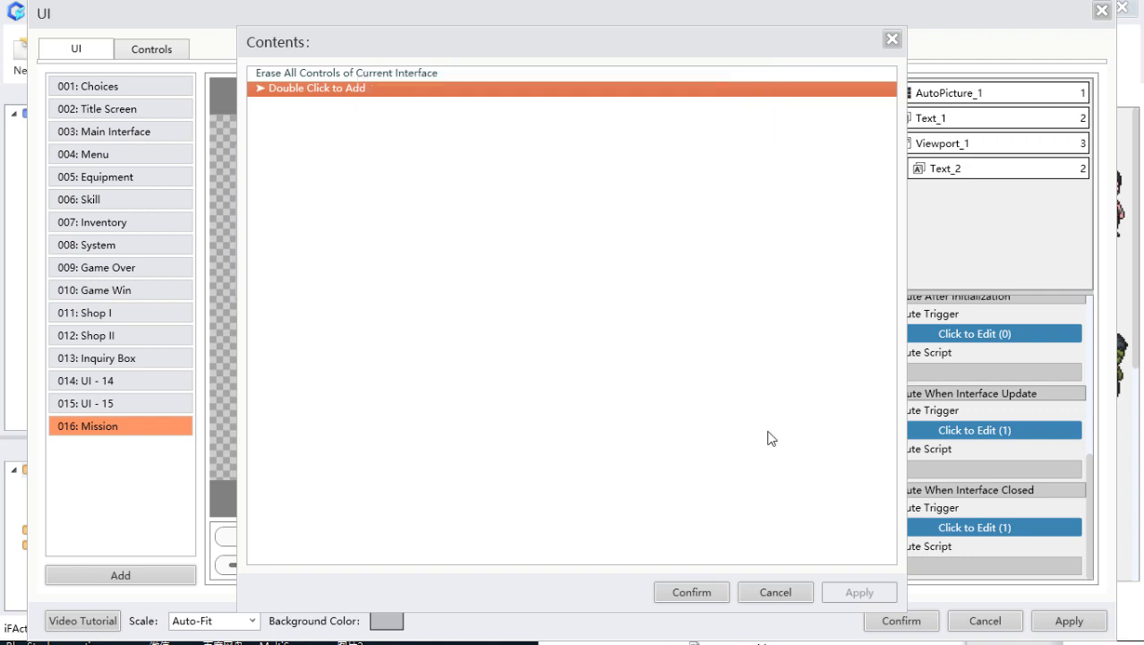
{"action": "left_click", "coordinate": [710, 593]}
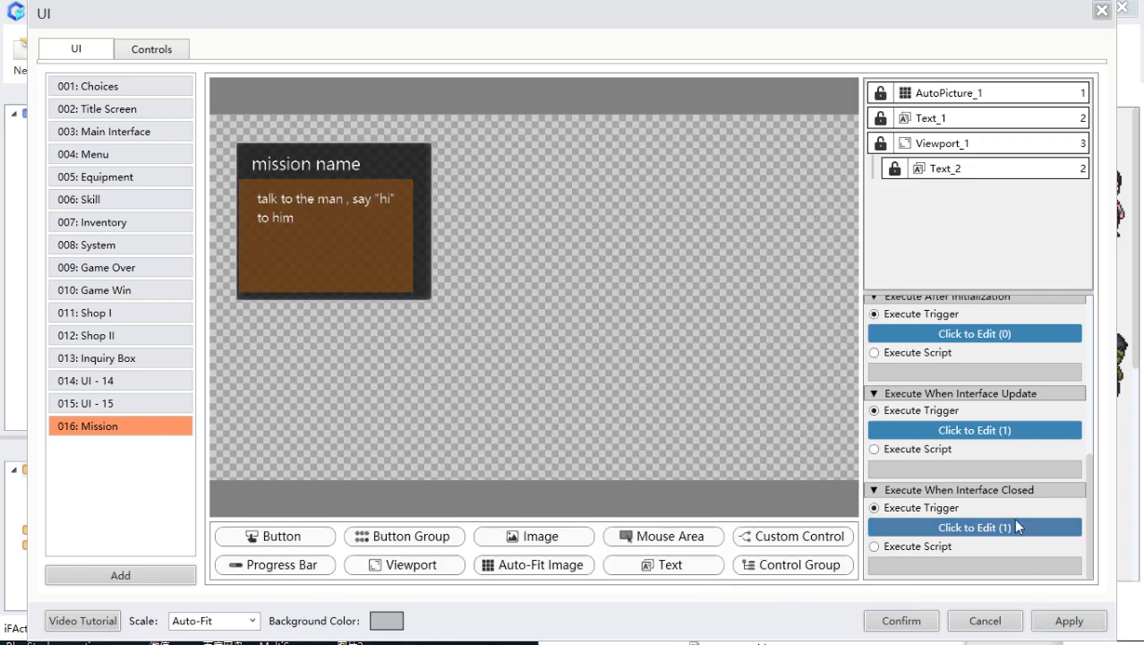
Step: Change the Mission interface's generating condition to show mission = OFF and save the UI settings
{"action": "scroll", "coordinate": [1013, 518], "scroll_direction": "up", "scroll_amount": 5}
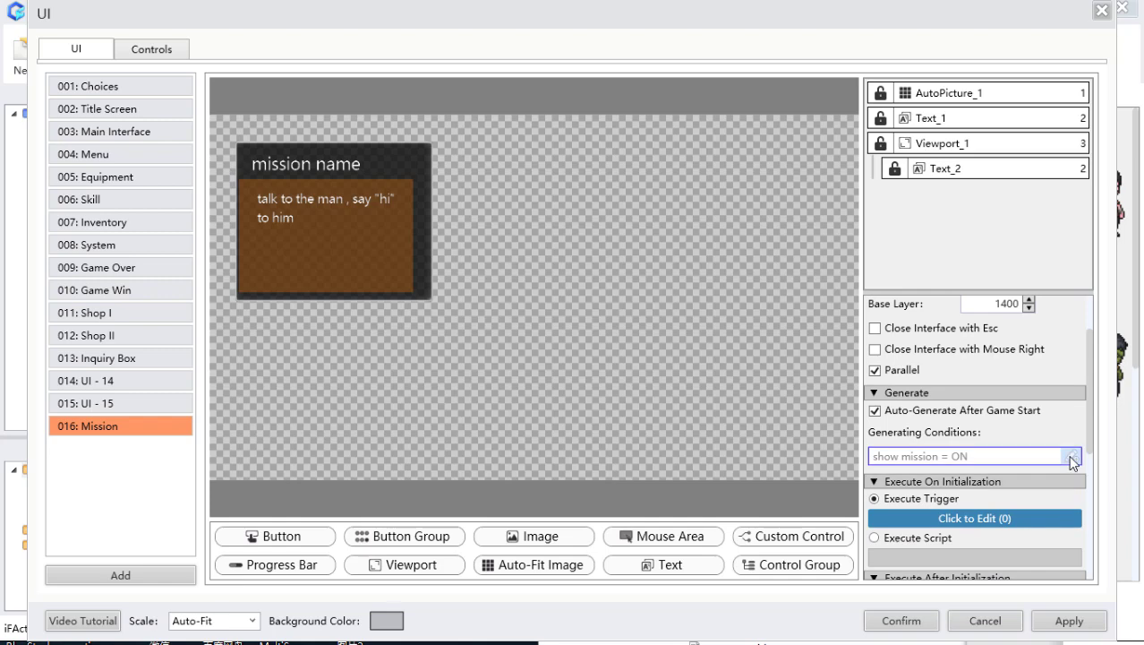
{"action": "left_click", "coordinate": [1071, 457]}
{"action": "left_click", "coordinate": [552, 282]}
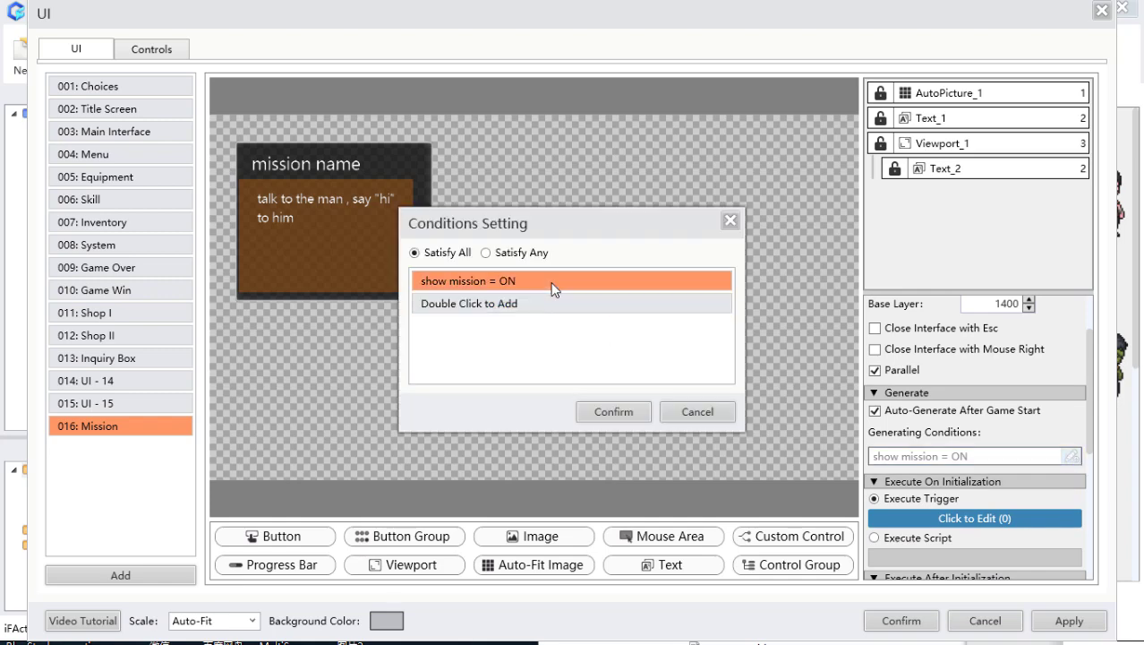
{"action": "double_click", "coordinate": [553, 282]}
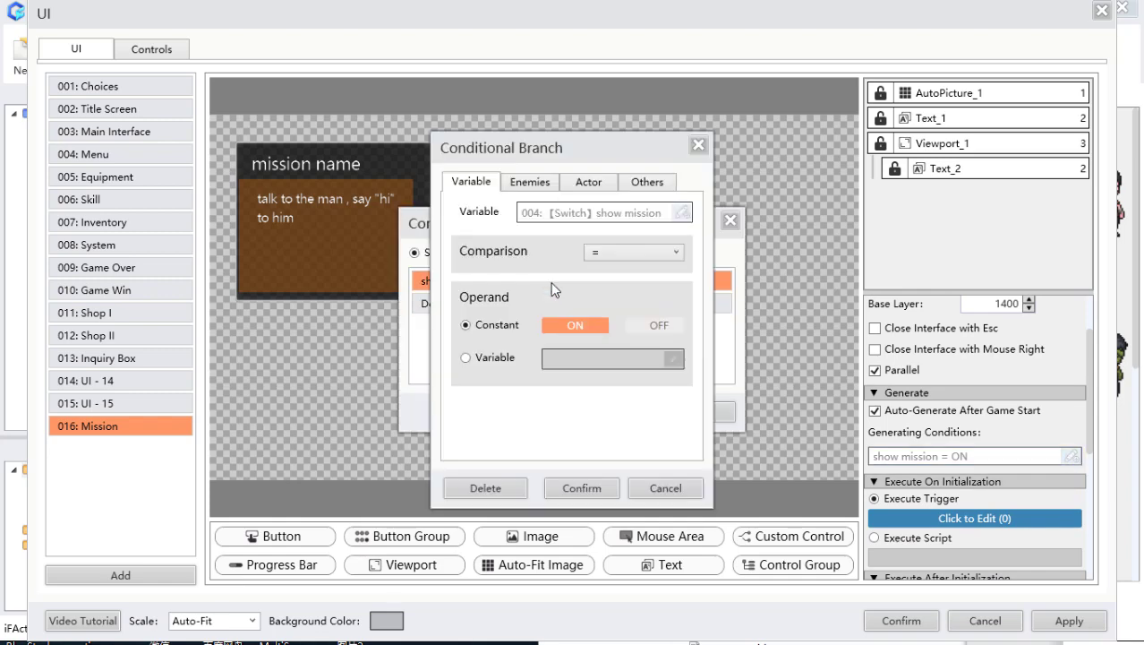
{"action": "left_click", "coordinate": [655, 325]}
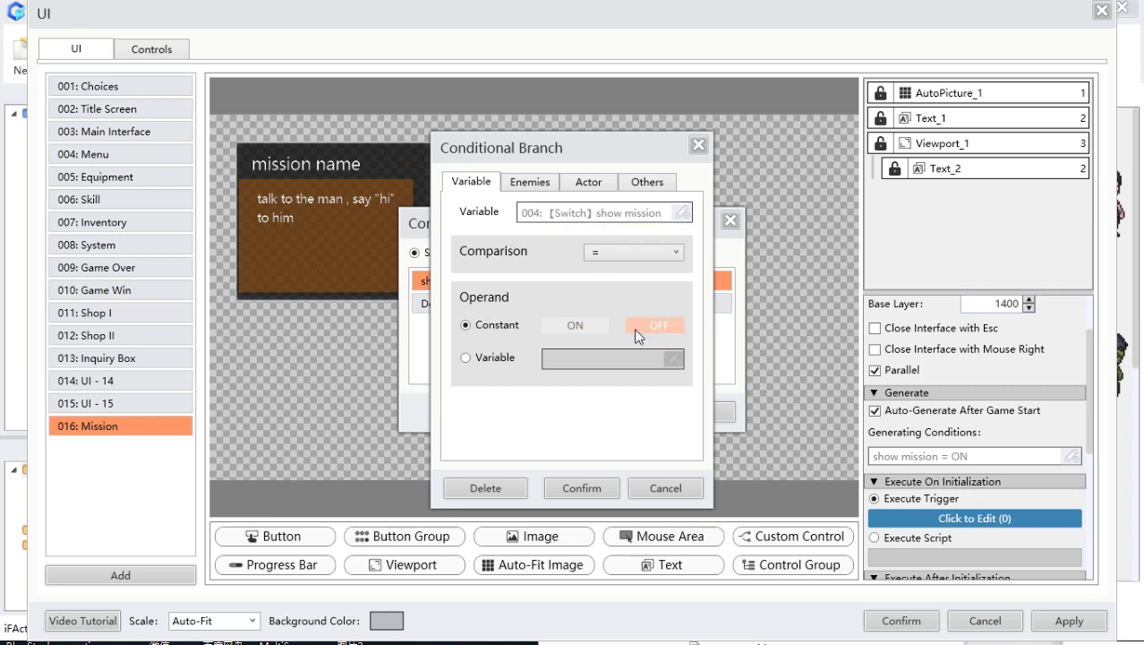
{"action": "left_click", "coordinate": [582, 488]}
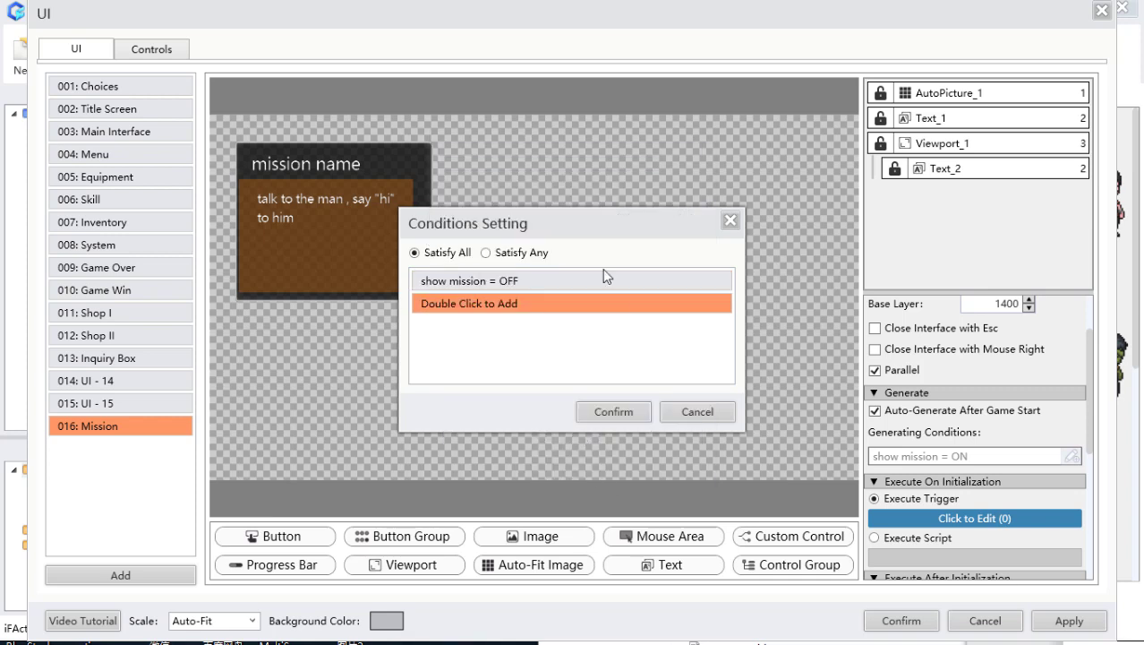
{"action": "left_click", "coordinate": [622, 412]}
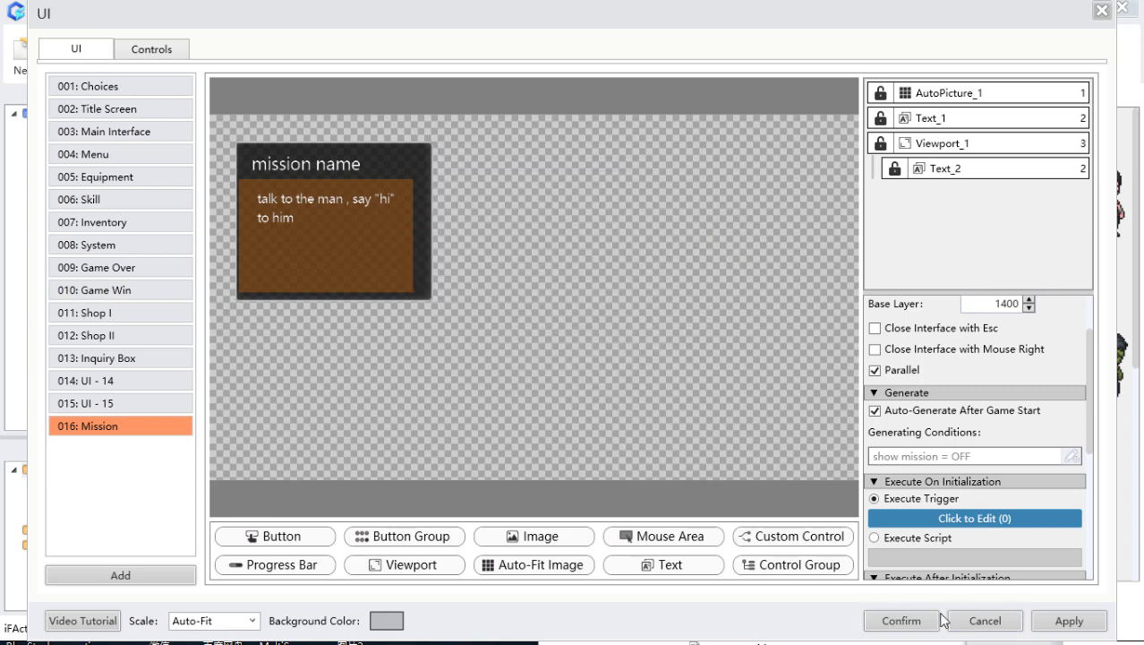
{"action": "left_click", "coordinate": [933, 620]}
Step: Review the contents of Trigger2 at (6,9) for its show mission switch command
{"action": "double_click", "coordinate": [484, 483]}
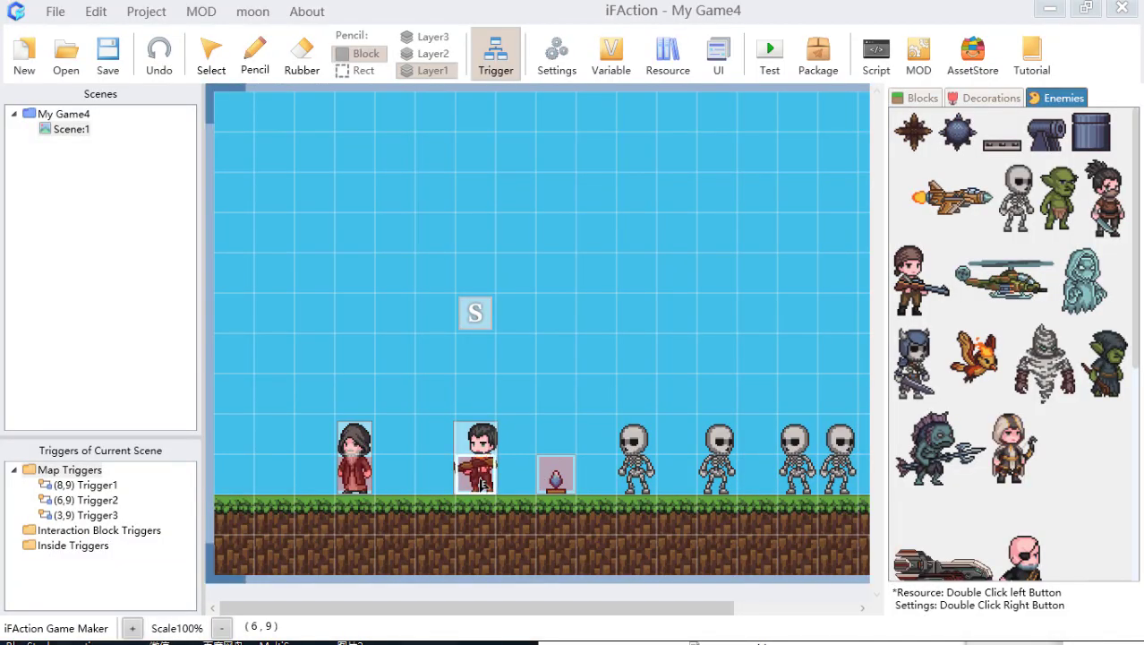
{"action": "left_click", "coordinate": [627, 226]}
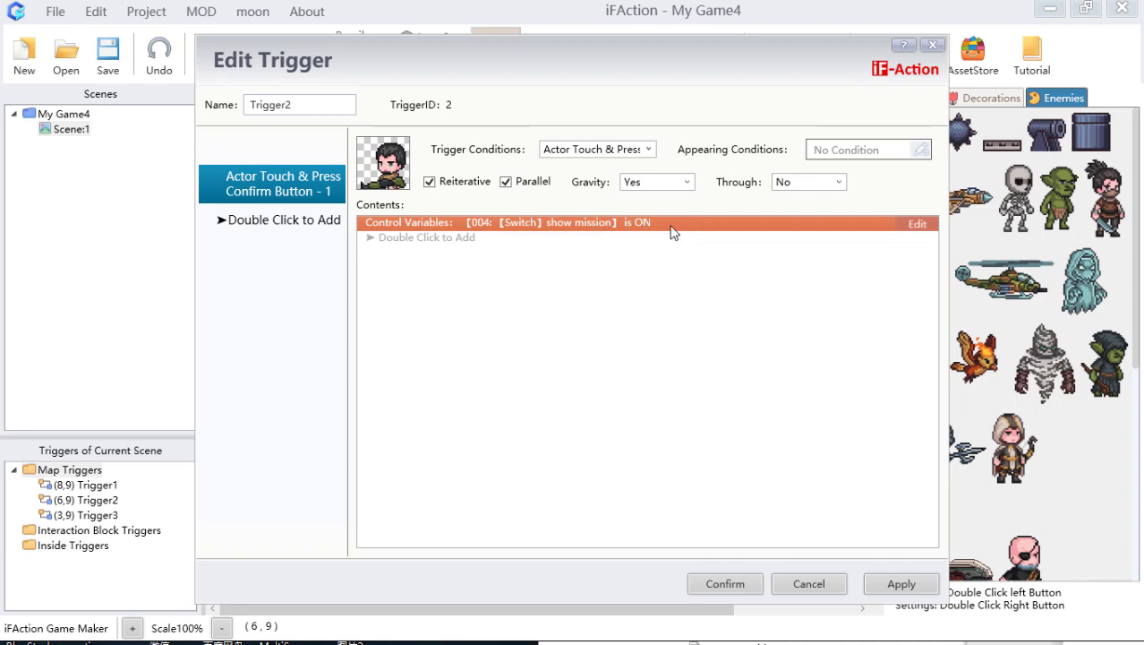
{"action": "left_click", "coordinate": [739, 587]}
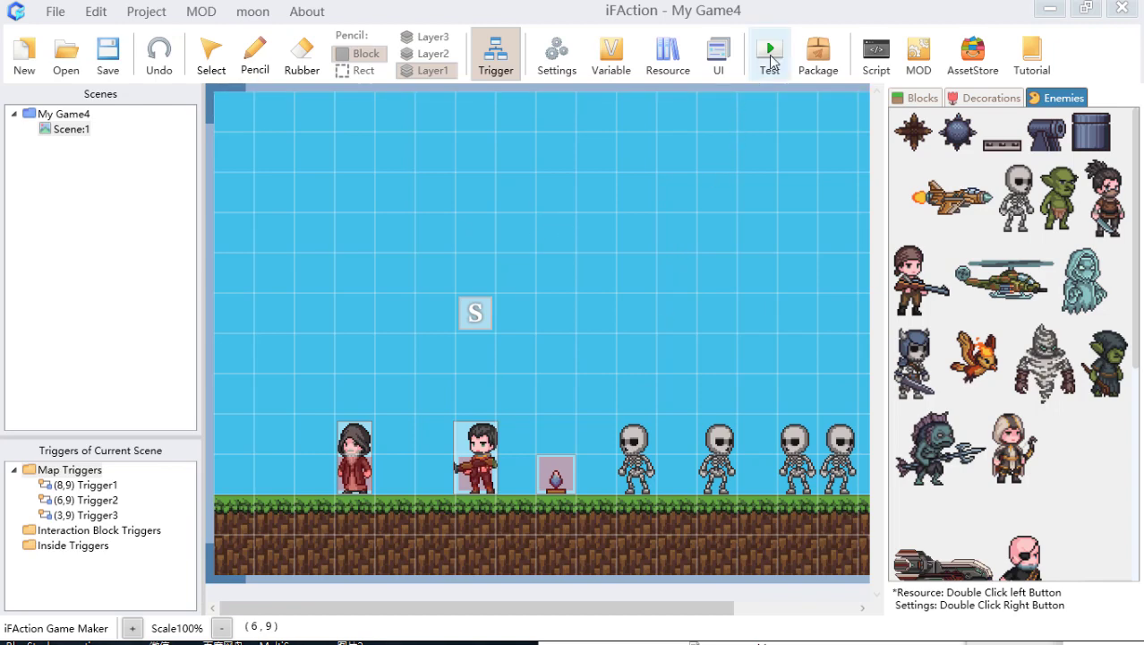
Step: Run the game test and start a new game to check whether the Mission panel displays at game start
{"action": "left_click", "coordinate": [771, 60]}
{"action": "left_click", "coordinate": [811, 69]}
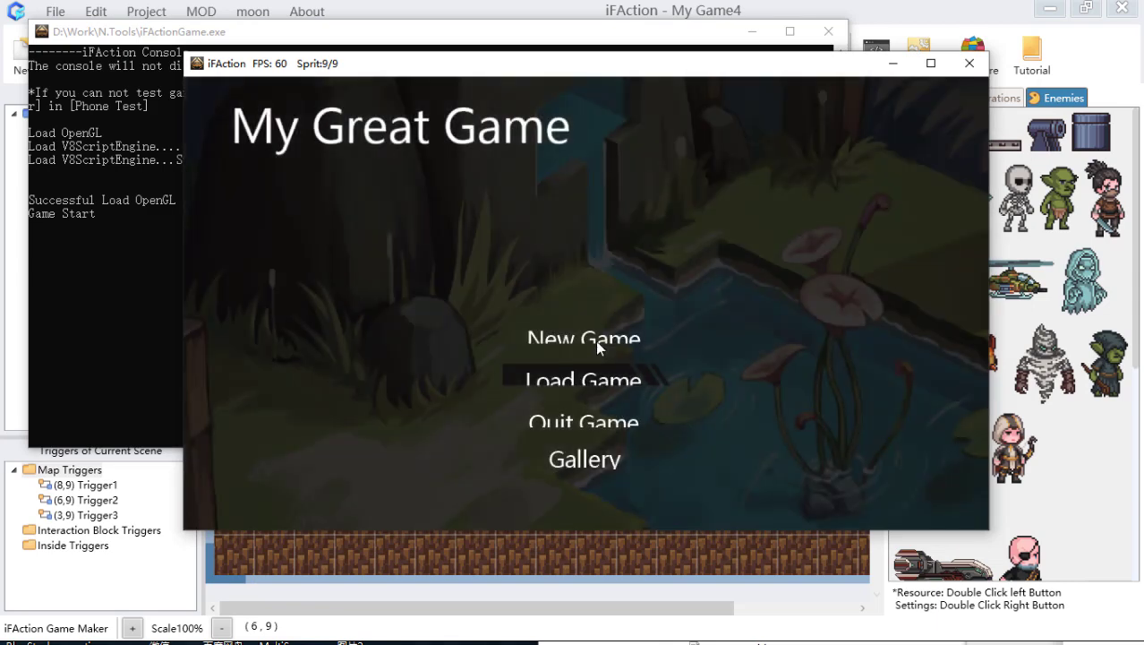
{"action": "left_click", "coordinate": [584, 339]}
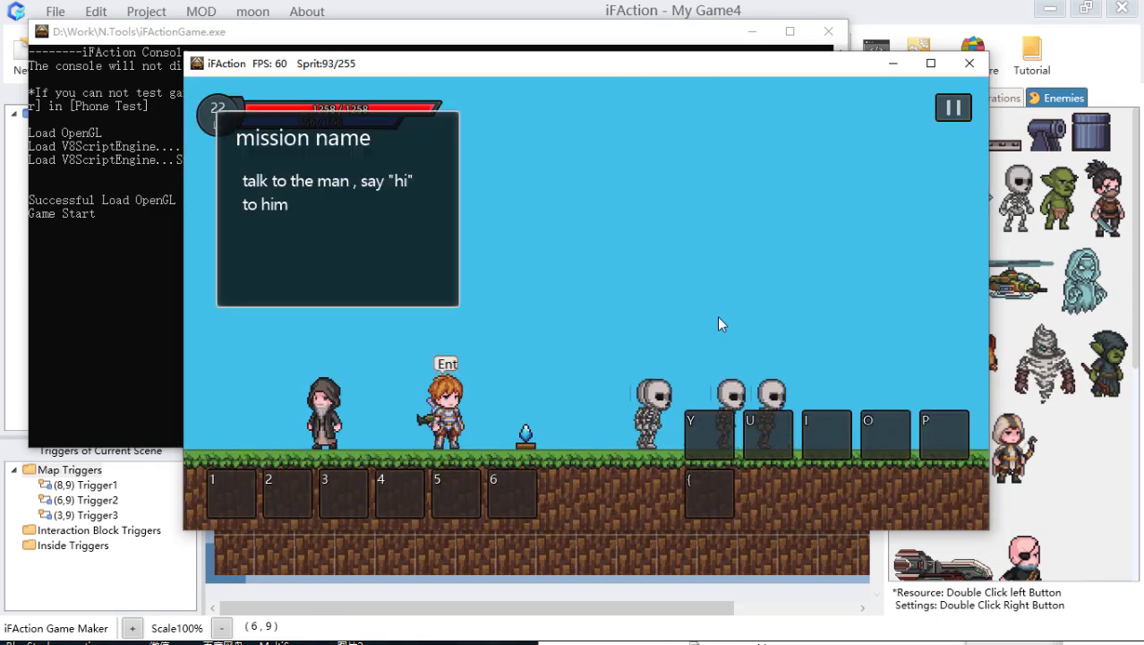
{"action": "left_click", "coordinate": [970, 64]}
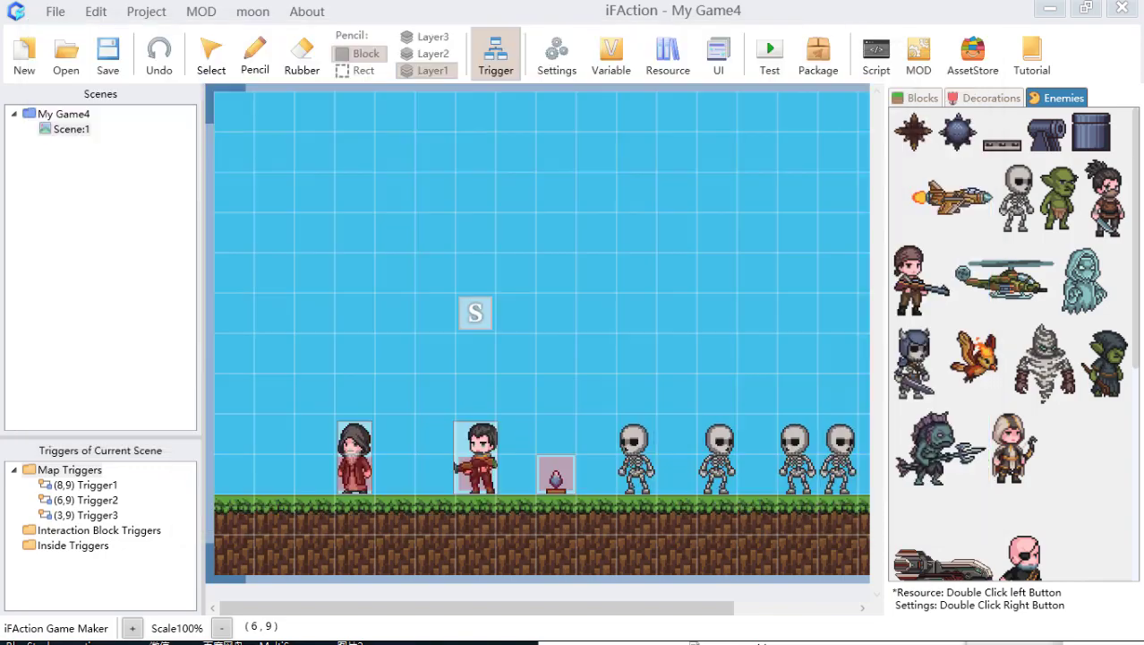
Step: Change the conditional branch in the Mission interface's Execute When Interface Update trigger to show mission = ON and save the UI
{"action": "left_click", "coordinate": [717, 55]}
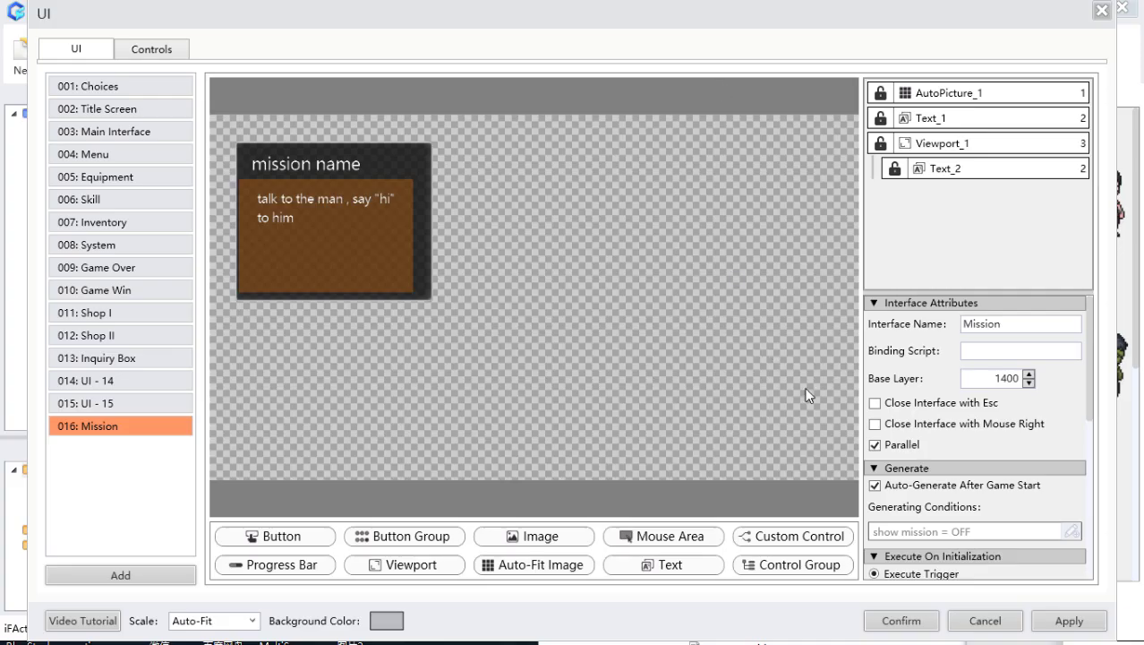
{"action": "scroll", "coordinate": [930, 472], "scroll_direction": "down", "scroll_amount": 5}
{"action": "scroll", "coordinate": [972, 504], "scroll_direction": "down", "scroll_amount": 1}
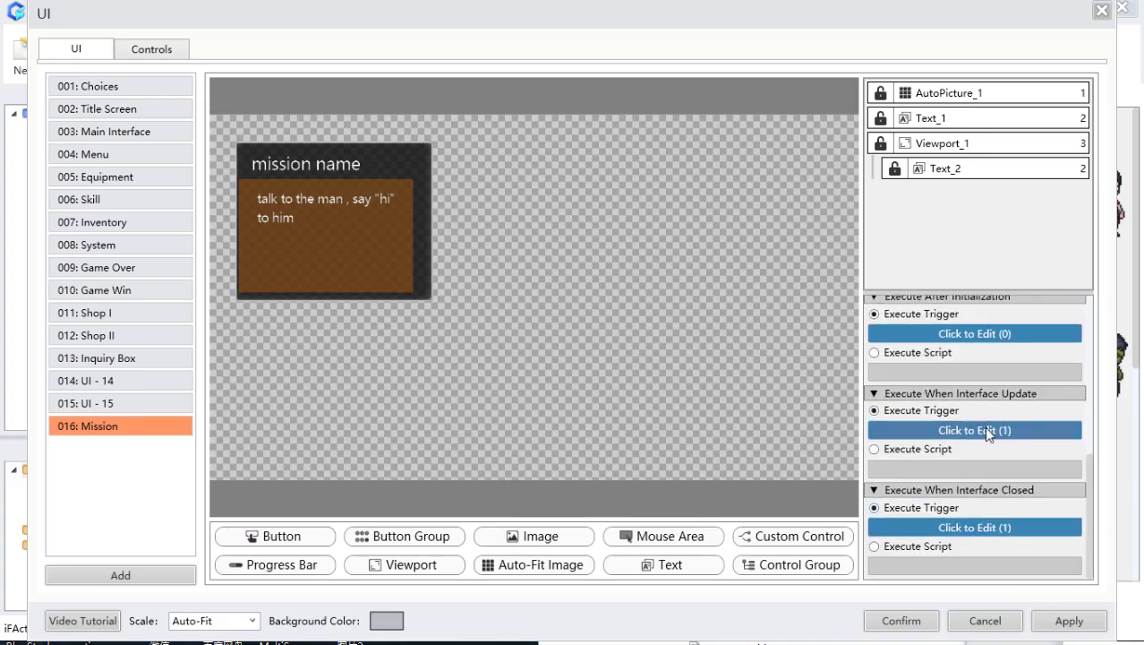
{"action": "left_click", "coordinate": [984, 430]}
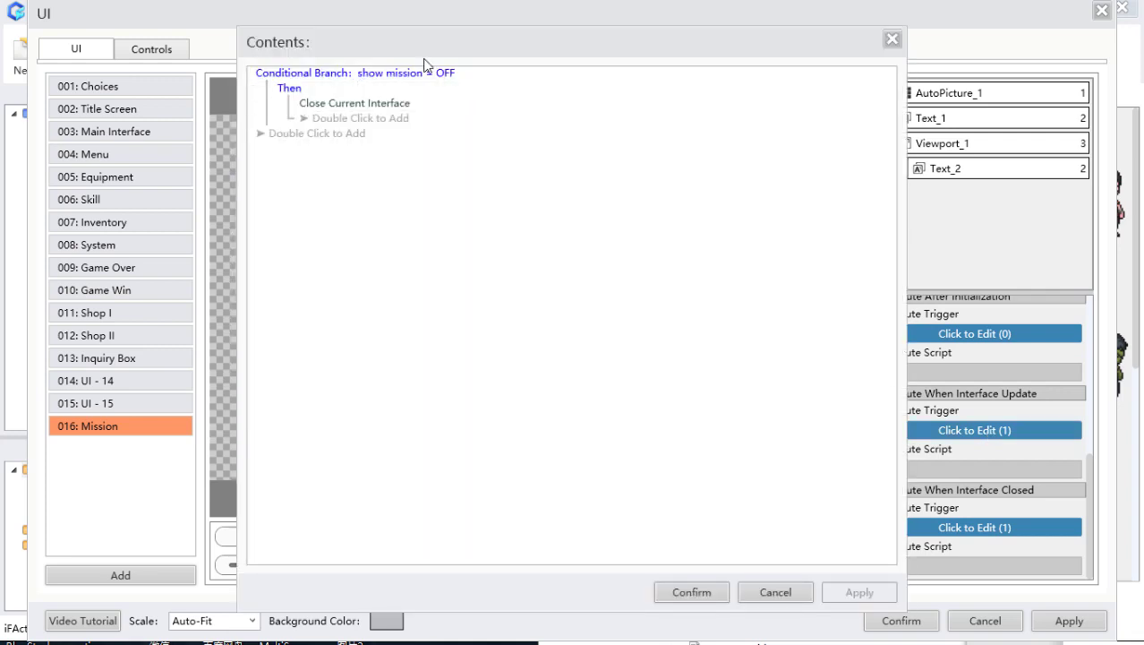
{"action": "left_click", "coordinate": [444, 73]}
{"action": "double_click", "coordinate": [443, 73]}
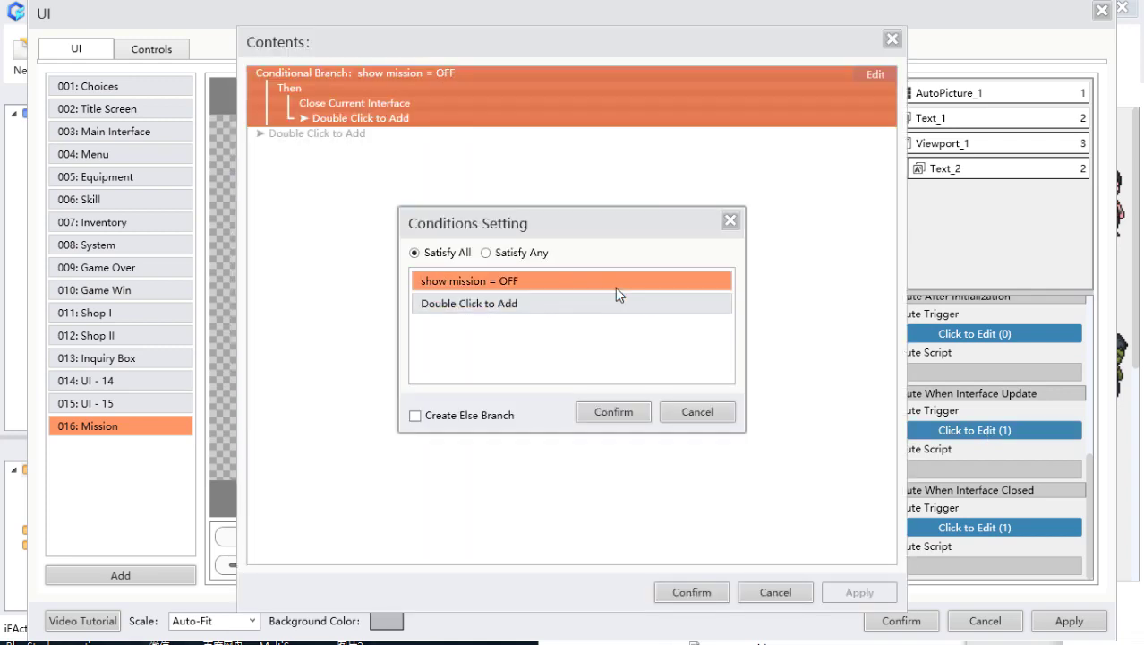
{"action": "double_click", "coordinate": [615, 287]}
{"action": "left_click", "coordinate": [578, 327]}
{"action": "left_click", "coordinate": [586, 489]}
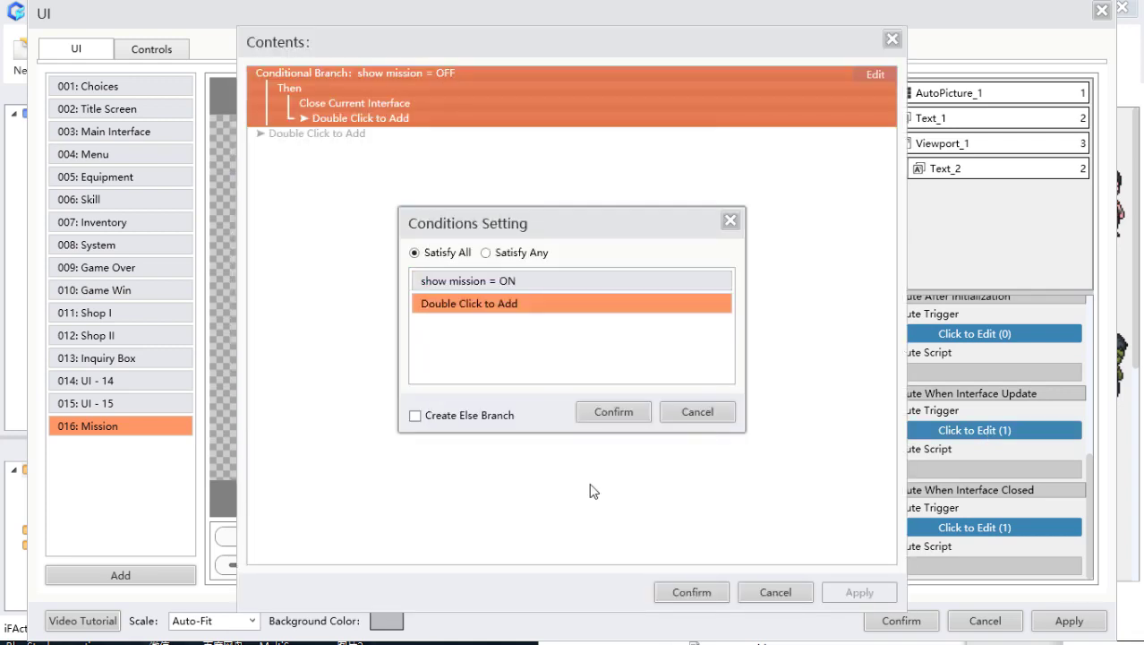
{"action": "left_click", "coordinate": [632, 420]}
{"action": "left_click", "coordinate": [691, 592]}
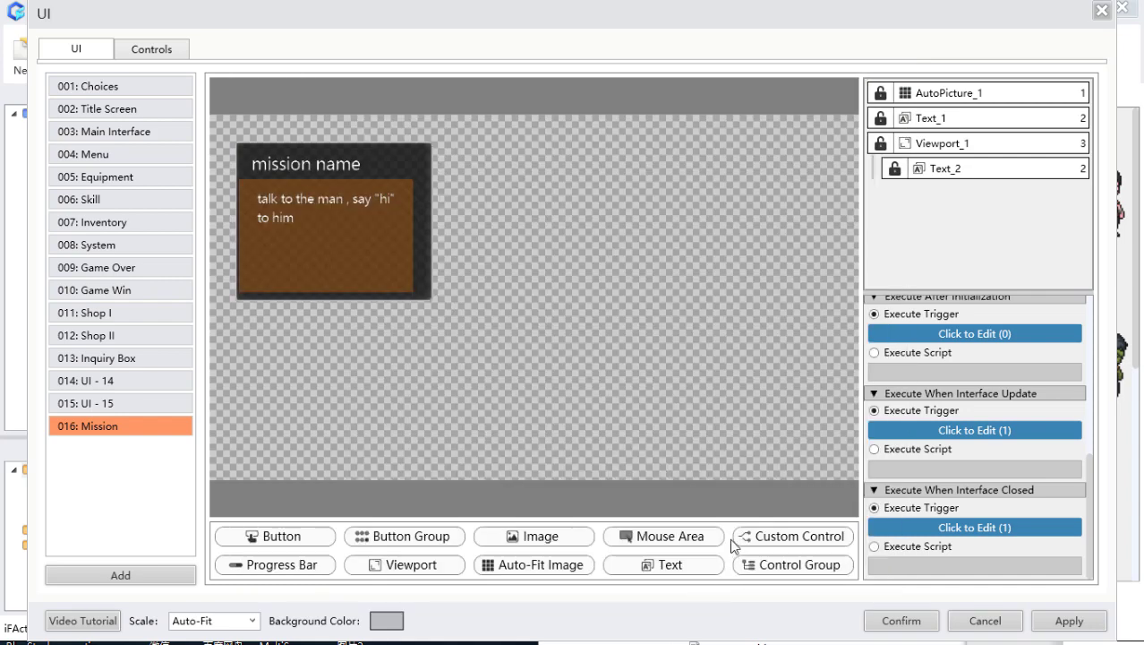
{"action": "left_click", "coordinate": [917, 622]}
Step: Test a new game to check the Mission panel's display, and recheck the interface's generating condition in the UI editor
{"action": "left_click", "coordinate": [770, 56]}
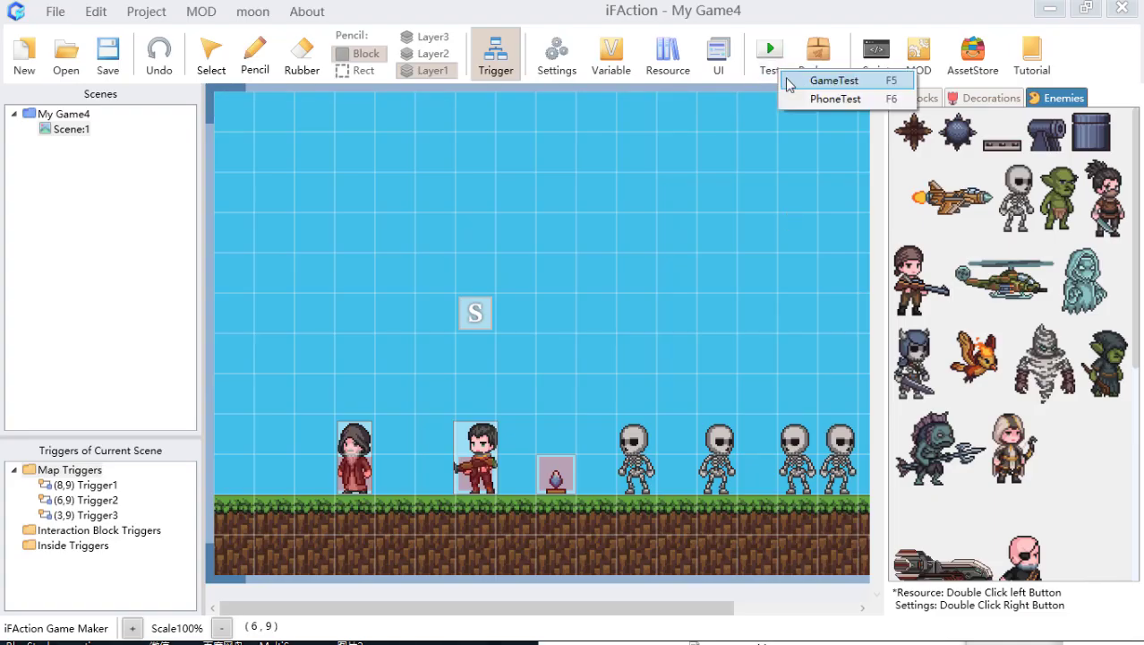
{"action": "left_click", "coordinate": [803, 80]}
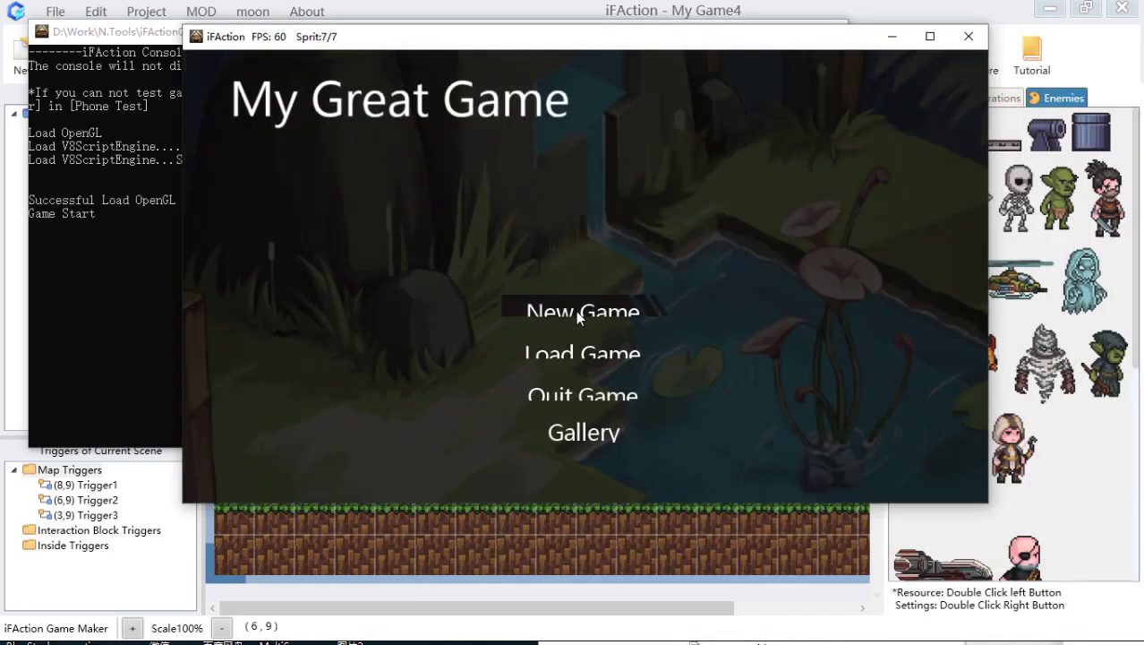
{"action": "left_click", "coordinate": [576, 310]}
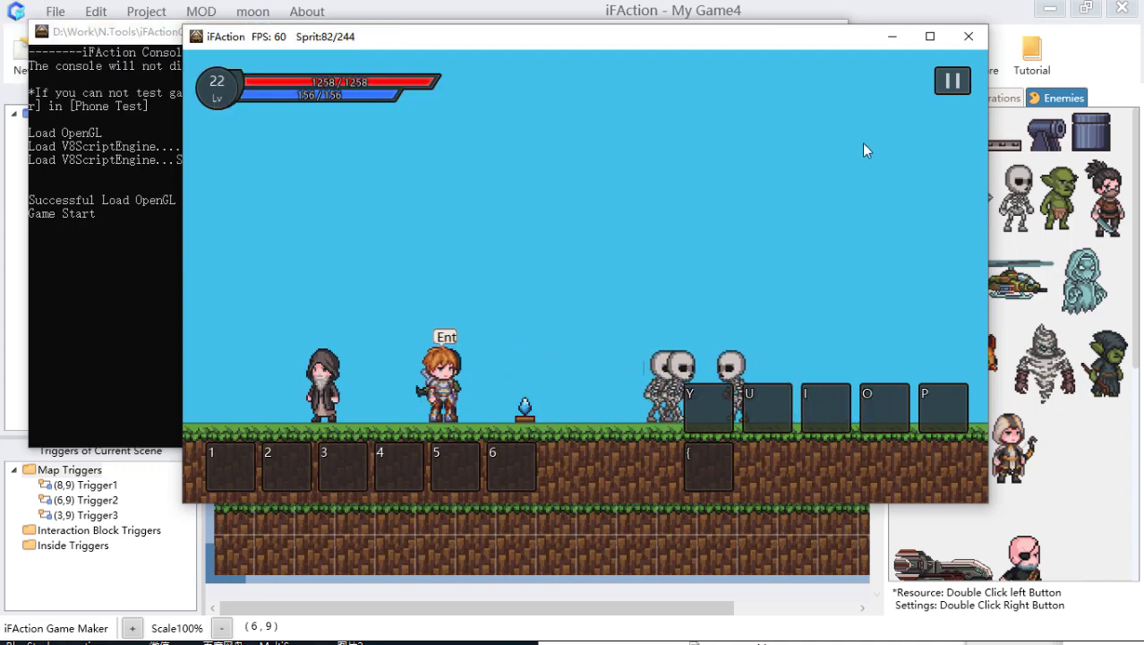
{"action": "left_click", "coordinate": [968, 36]}
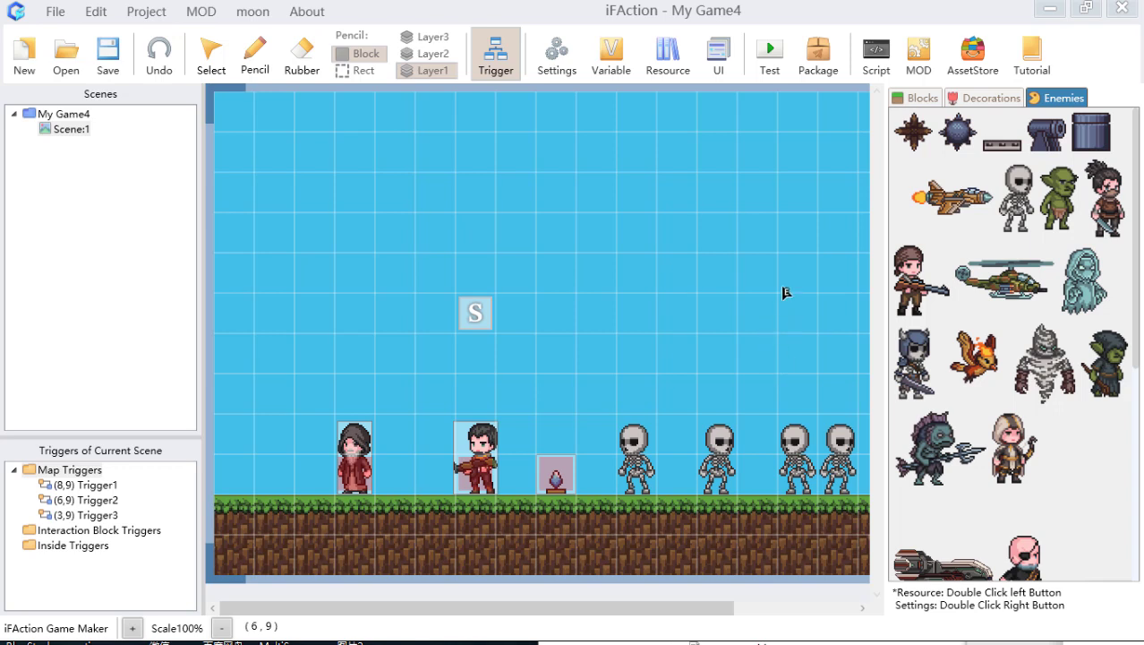
{"action": "left_click", "coordinate": [718, 54]}
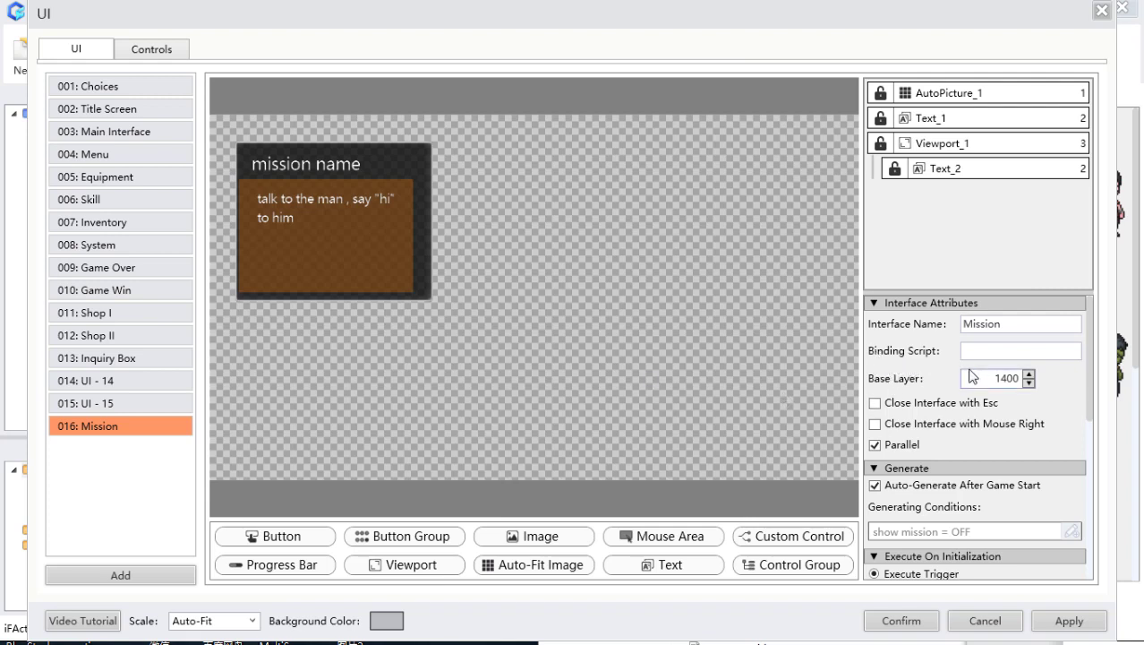
{"action": "left_click", "coordinate": [902, 620]}
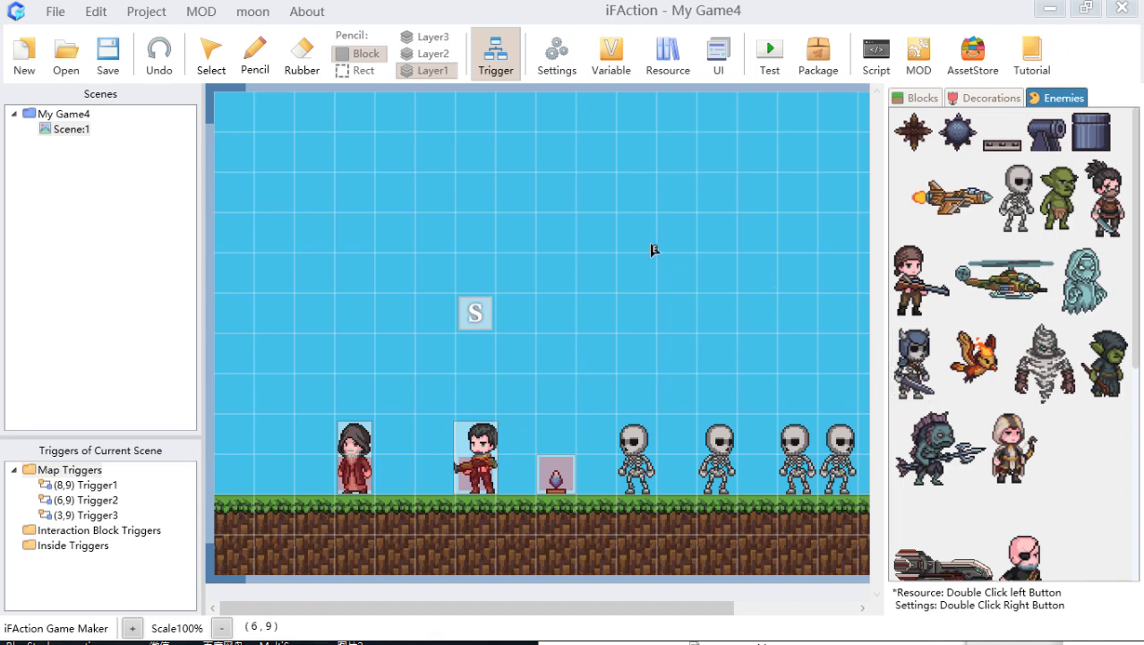